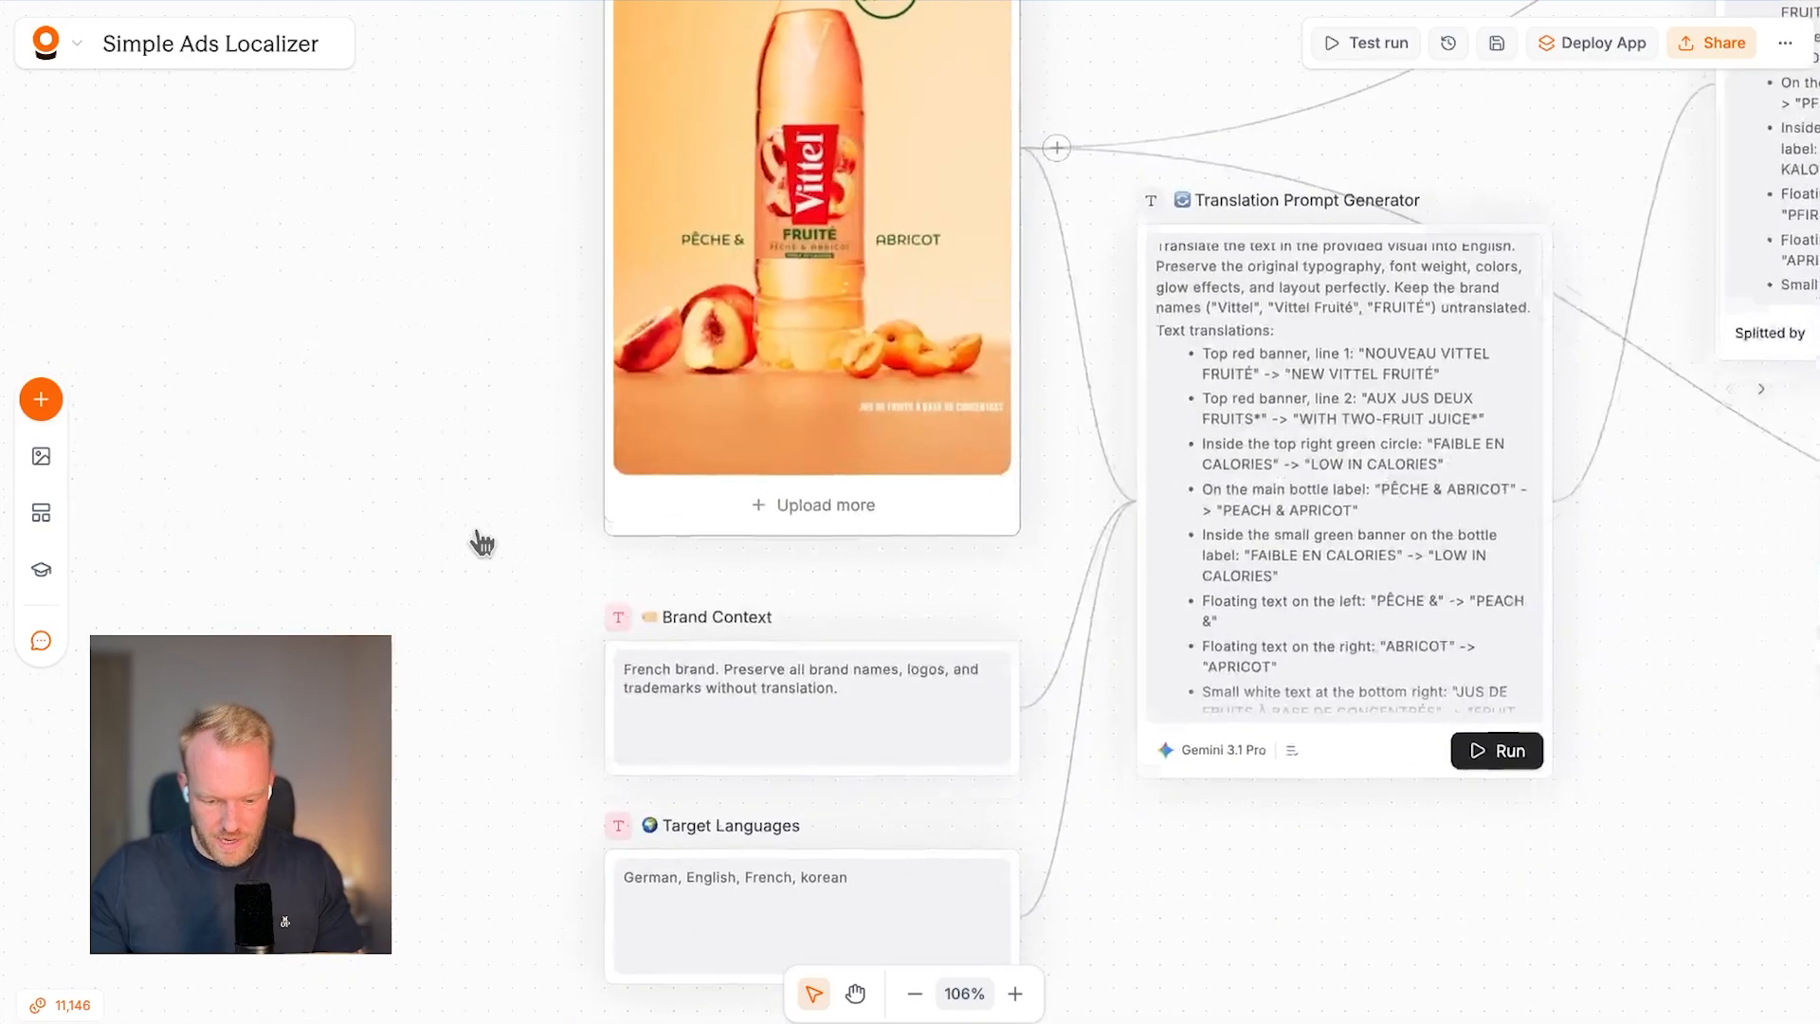
Replace French with Spanish in the Target Languages text, keeping German, English and korean.
drag(492, 370, 492, 638)
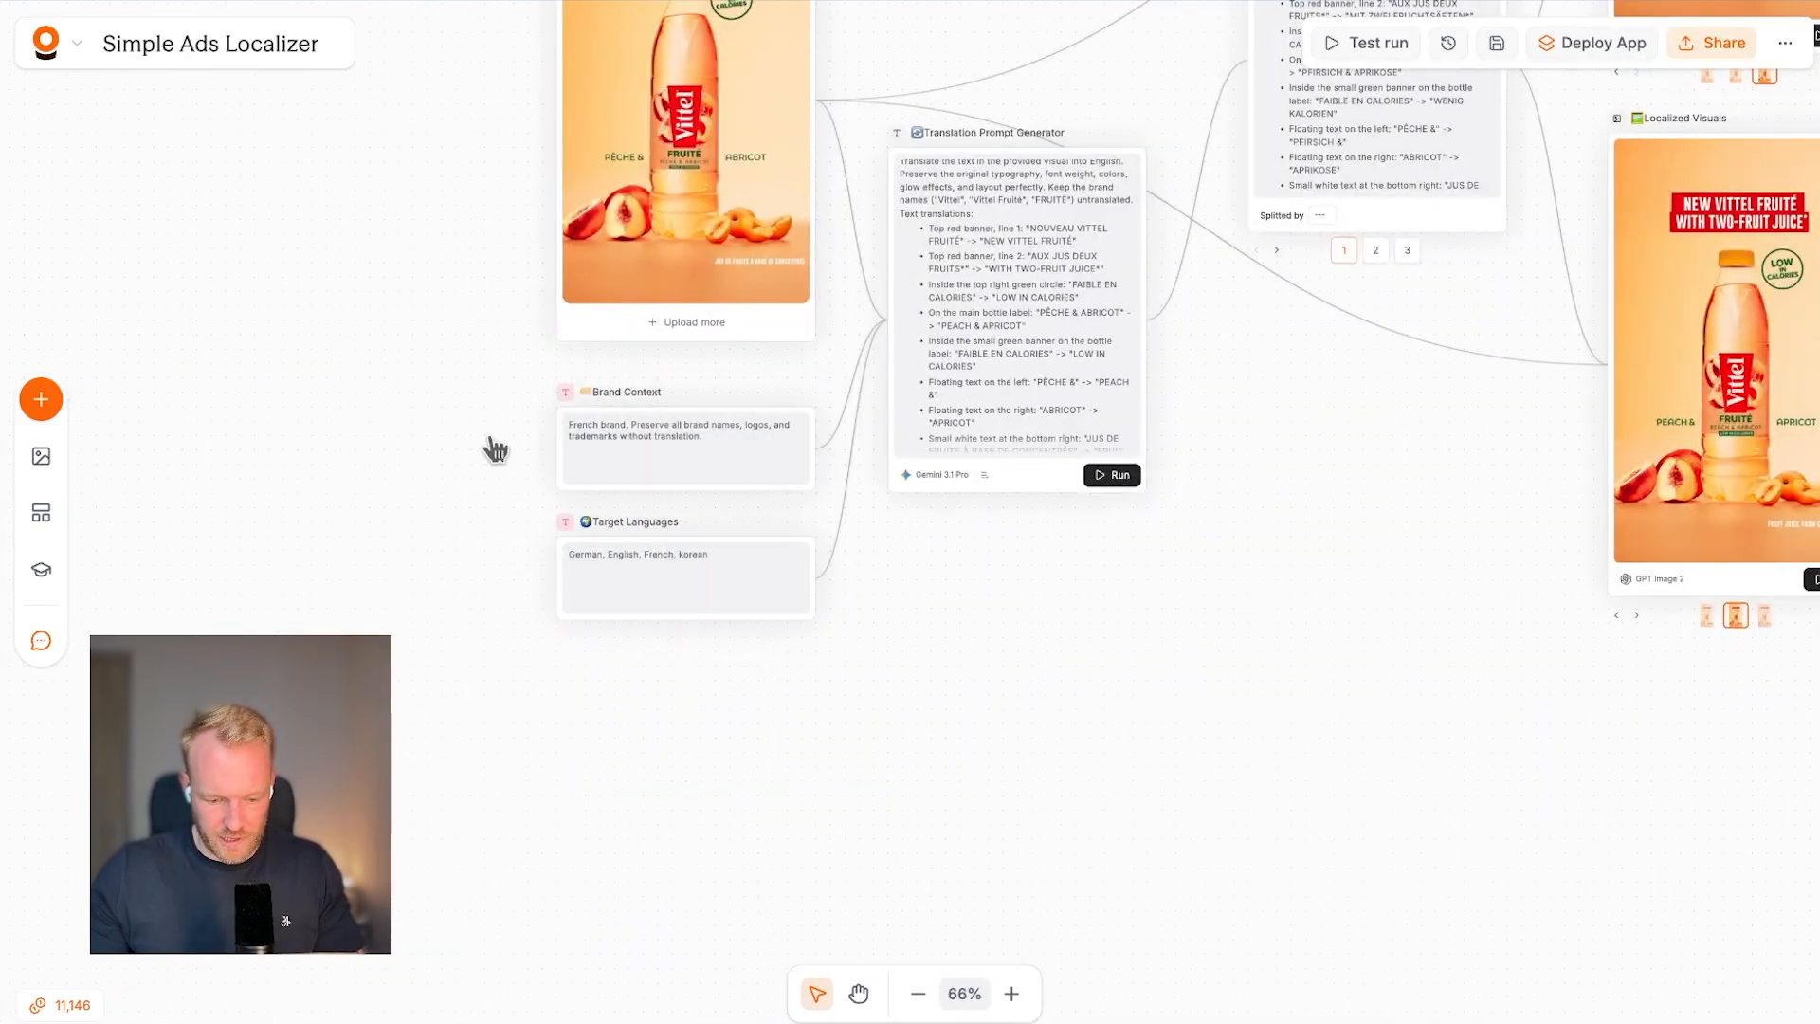
scroll(487, 447, up, 4)
scroll(548, 446, down, 4)
drag(548, 524, 910, 747)
click(630, 680)
double_click(728, 560)
click(719, 575)
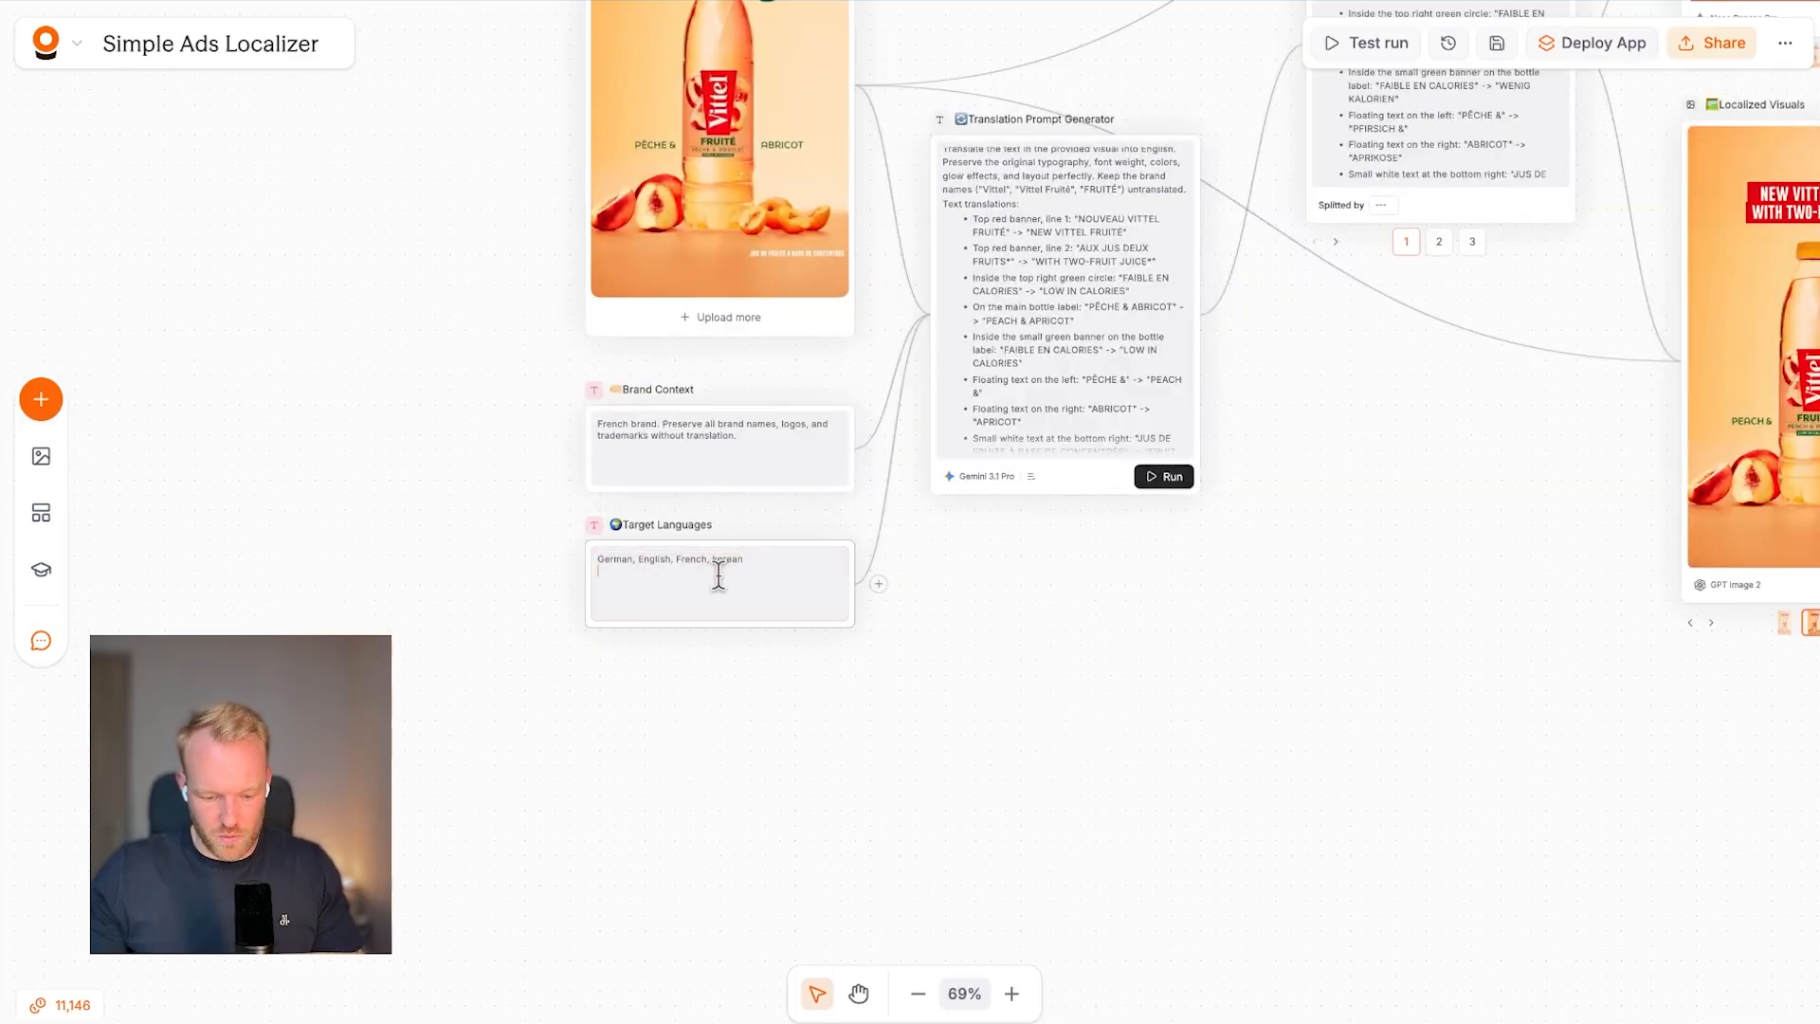
double_click(720, 557)
scroll(418, 357, up, 2)
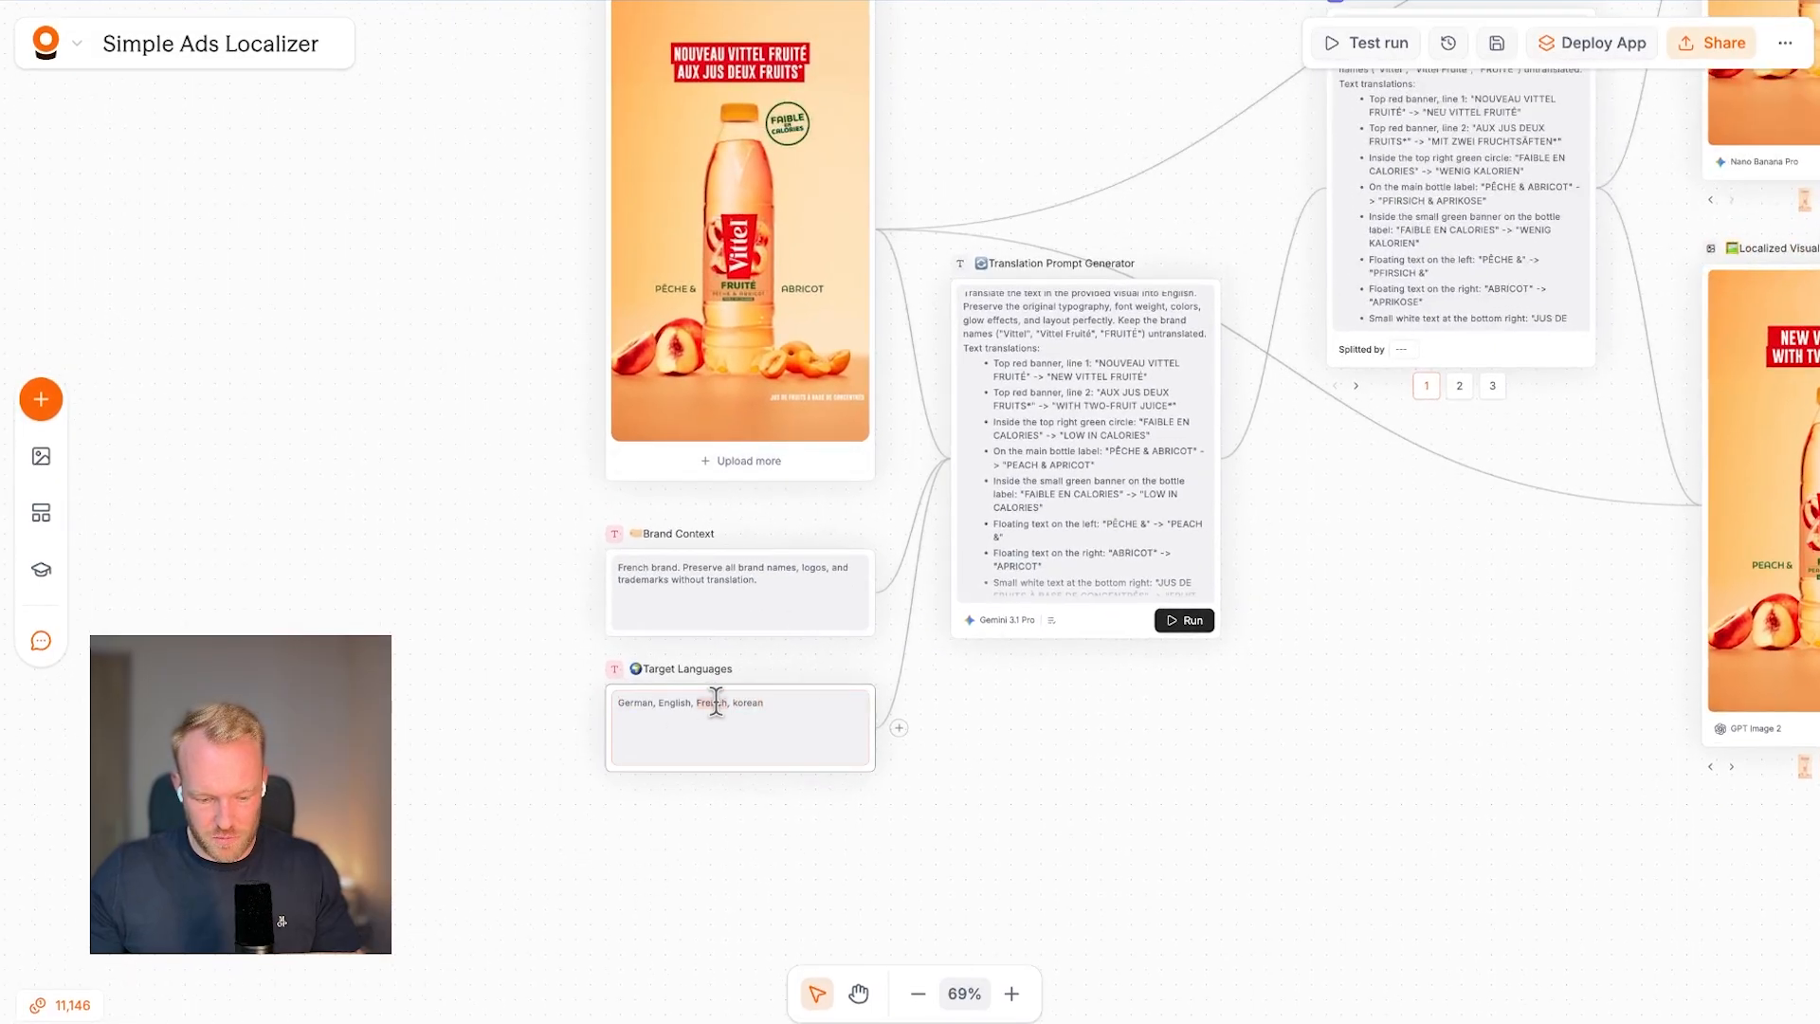
text(Spanis)
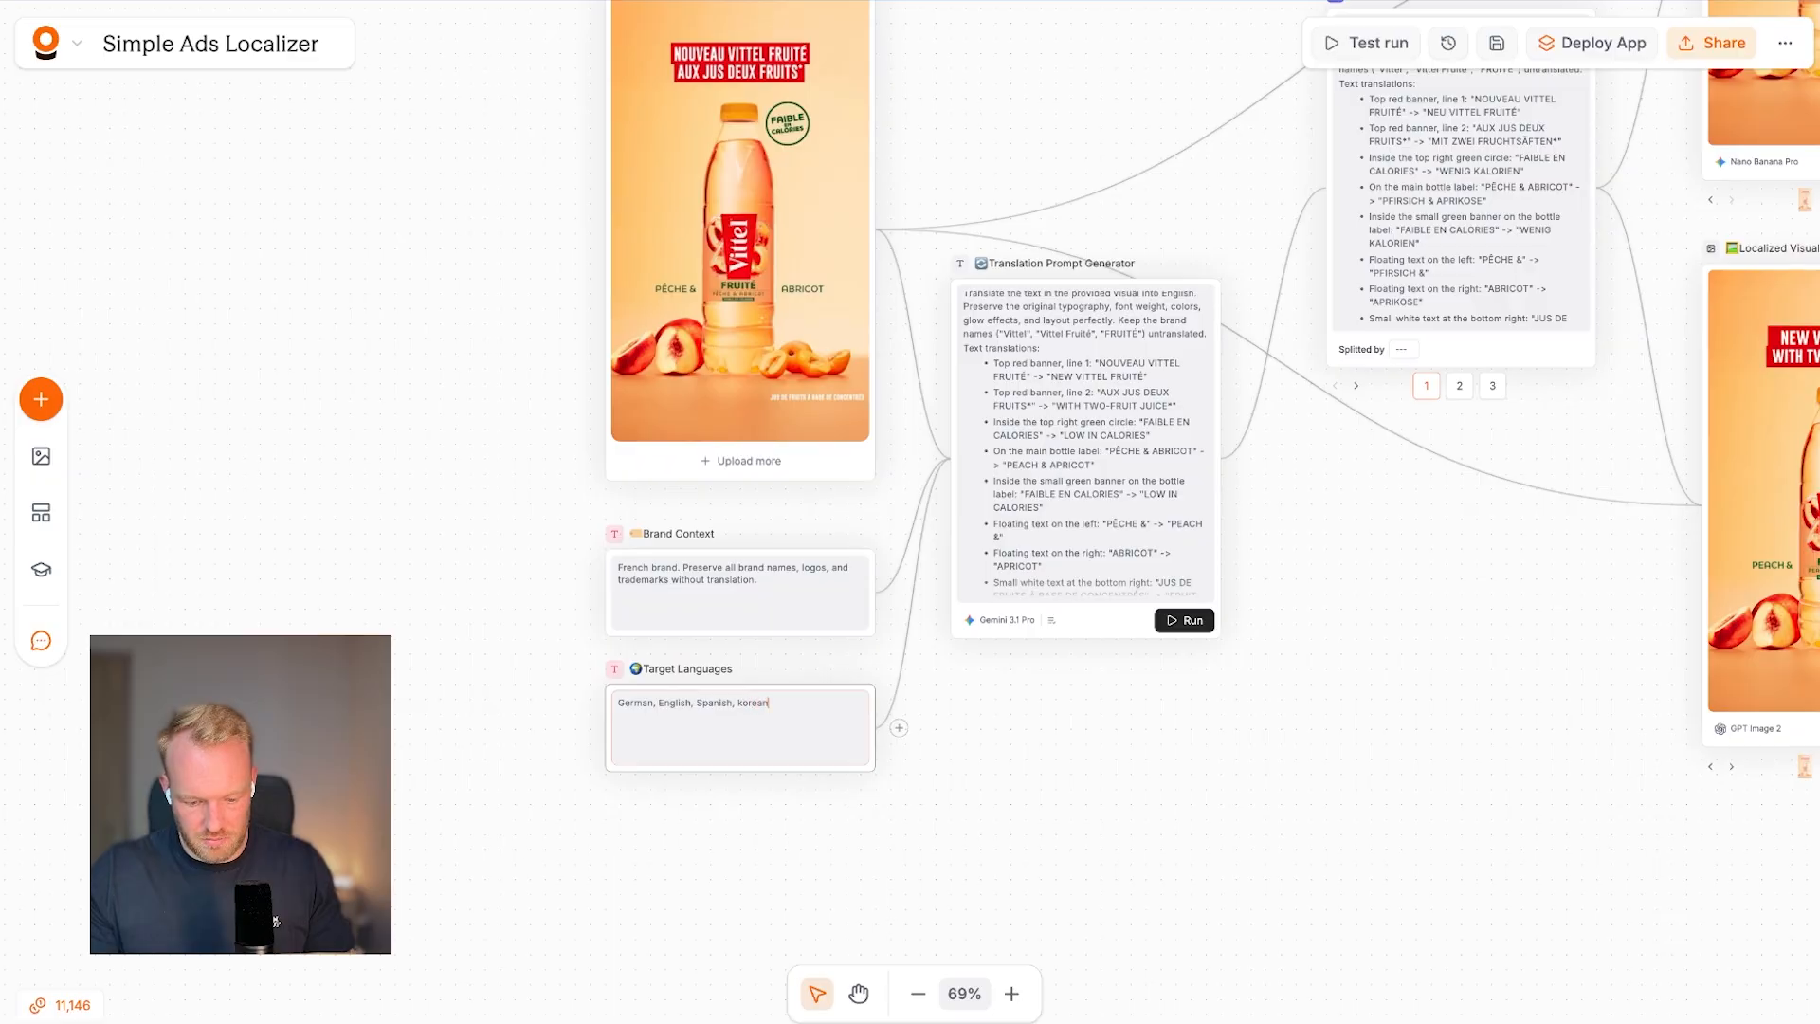
Examine the ad visual, Brand Context and Target Languages inputs that feed the Translation Prompt Generator.
scroll(445, 769, up, 5)
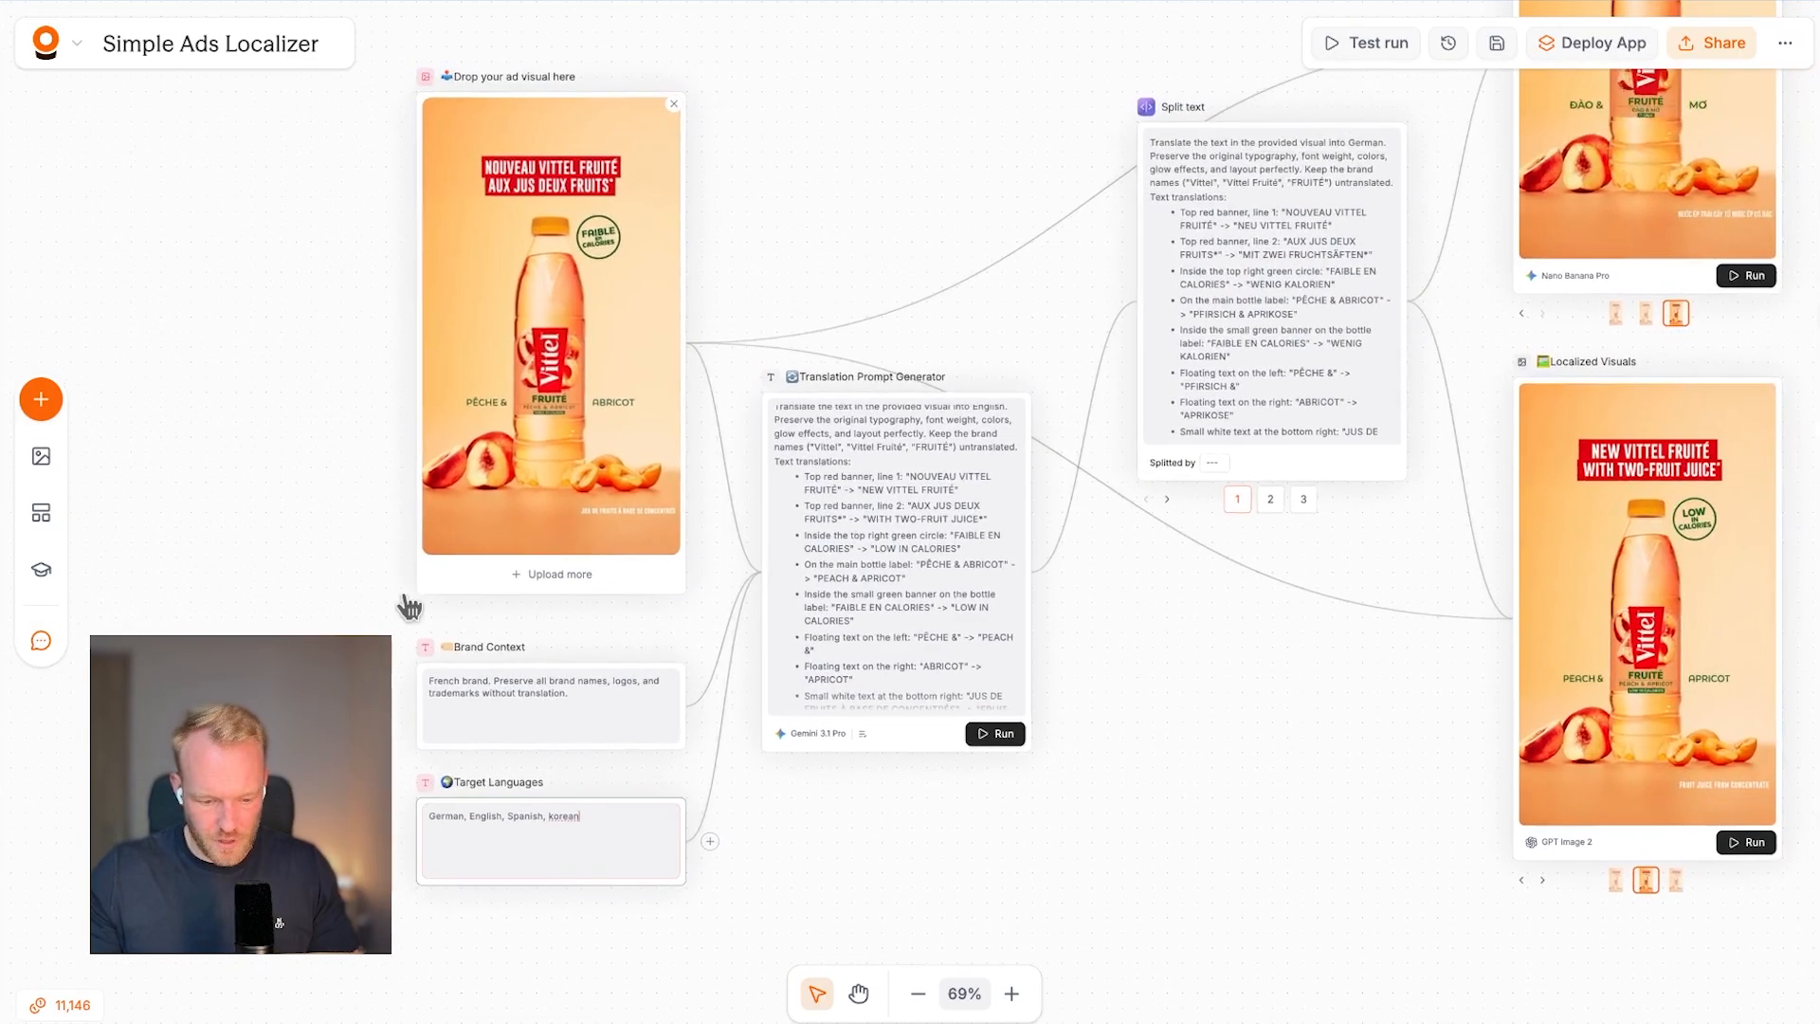
scroll(410, 602, up, 5)
scroll(410, 583, down, 5)
scroll(443, 768, down, 4)
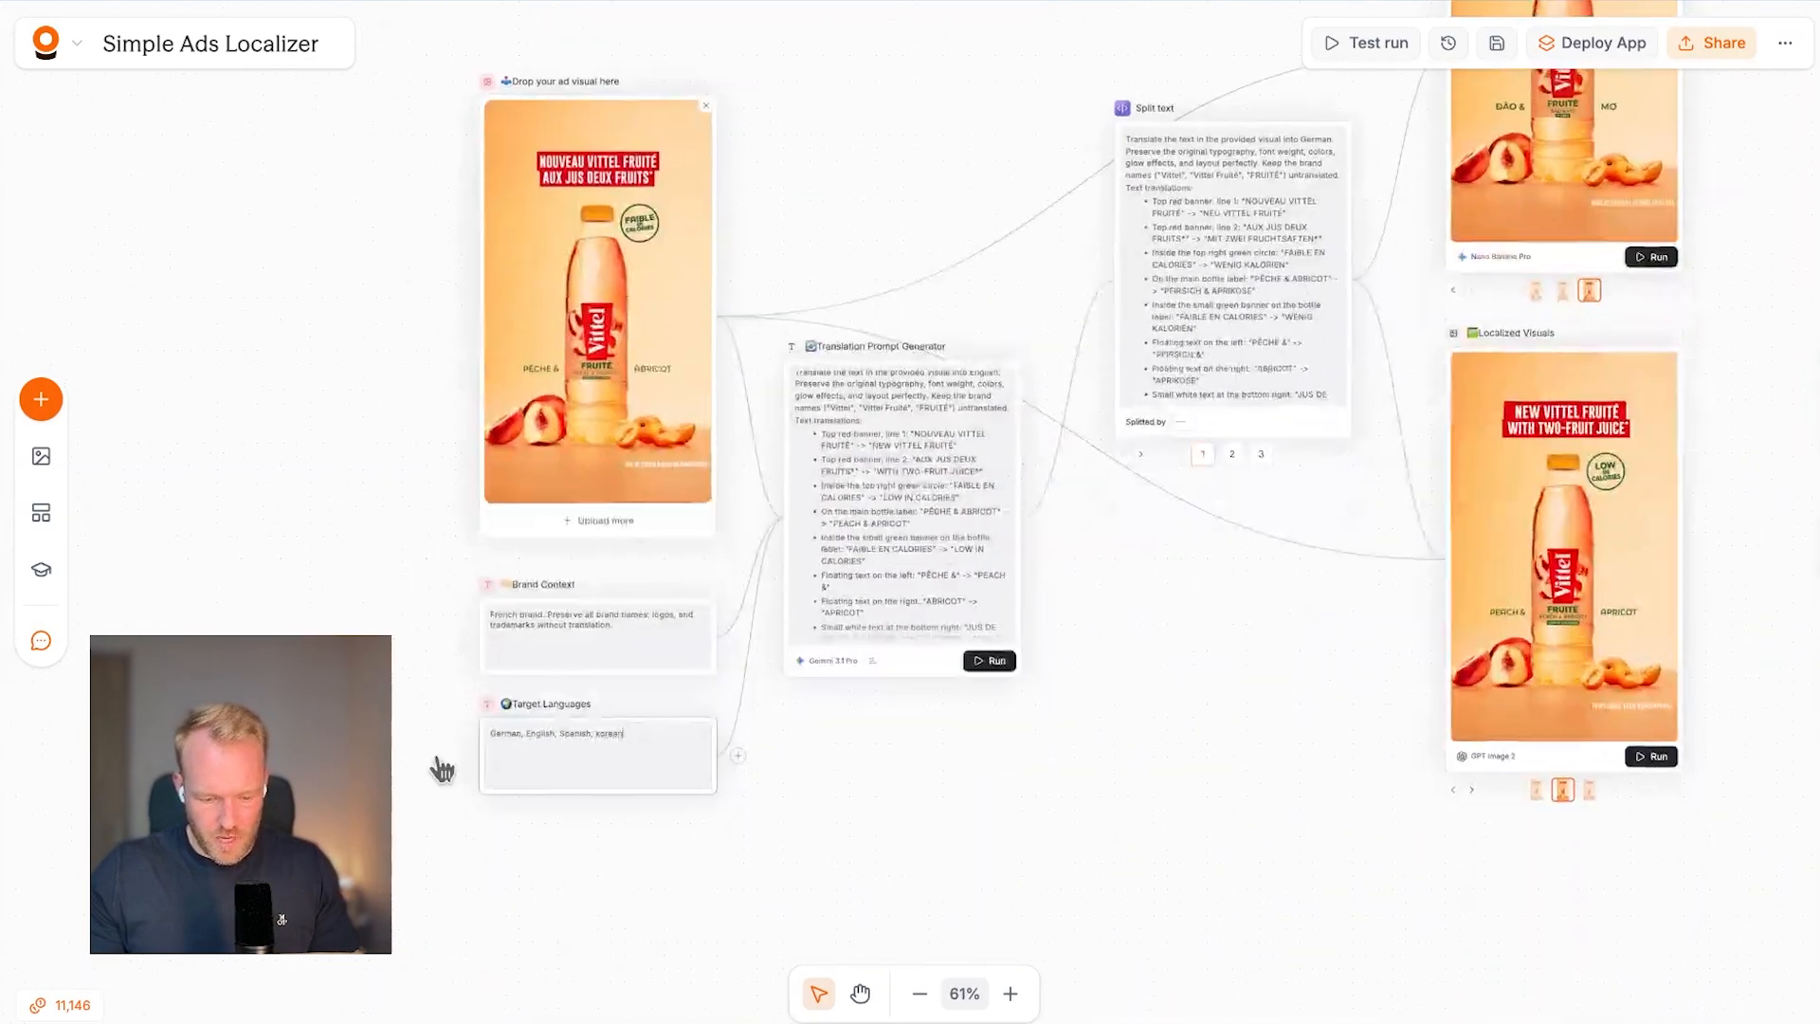
scroll(511, 588, up, 8)
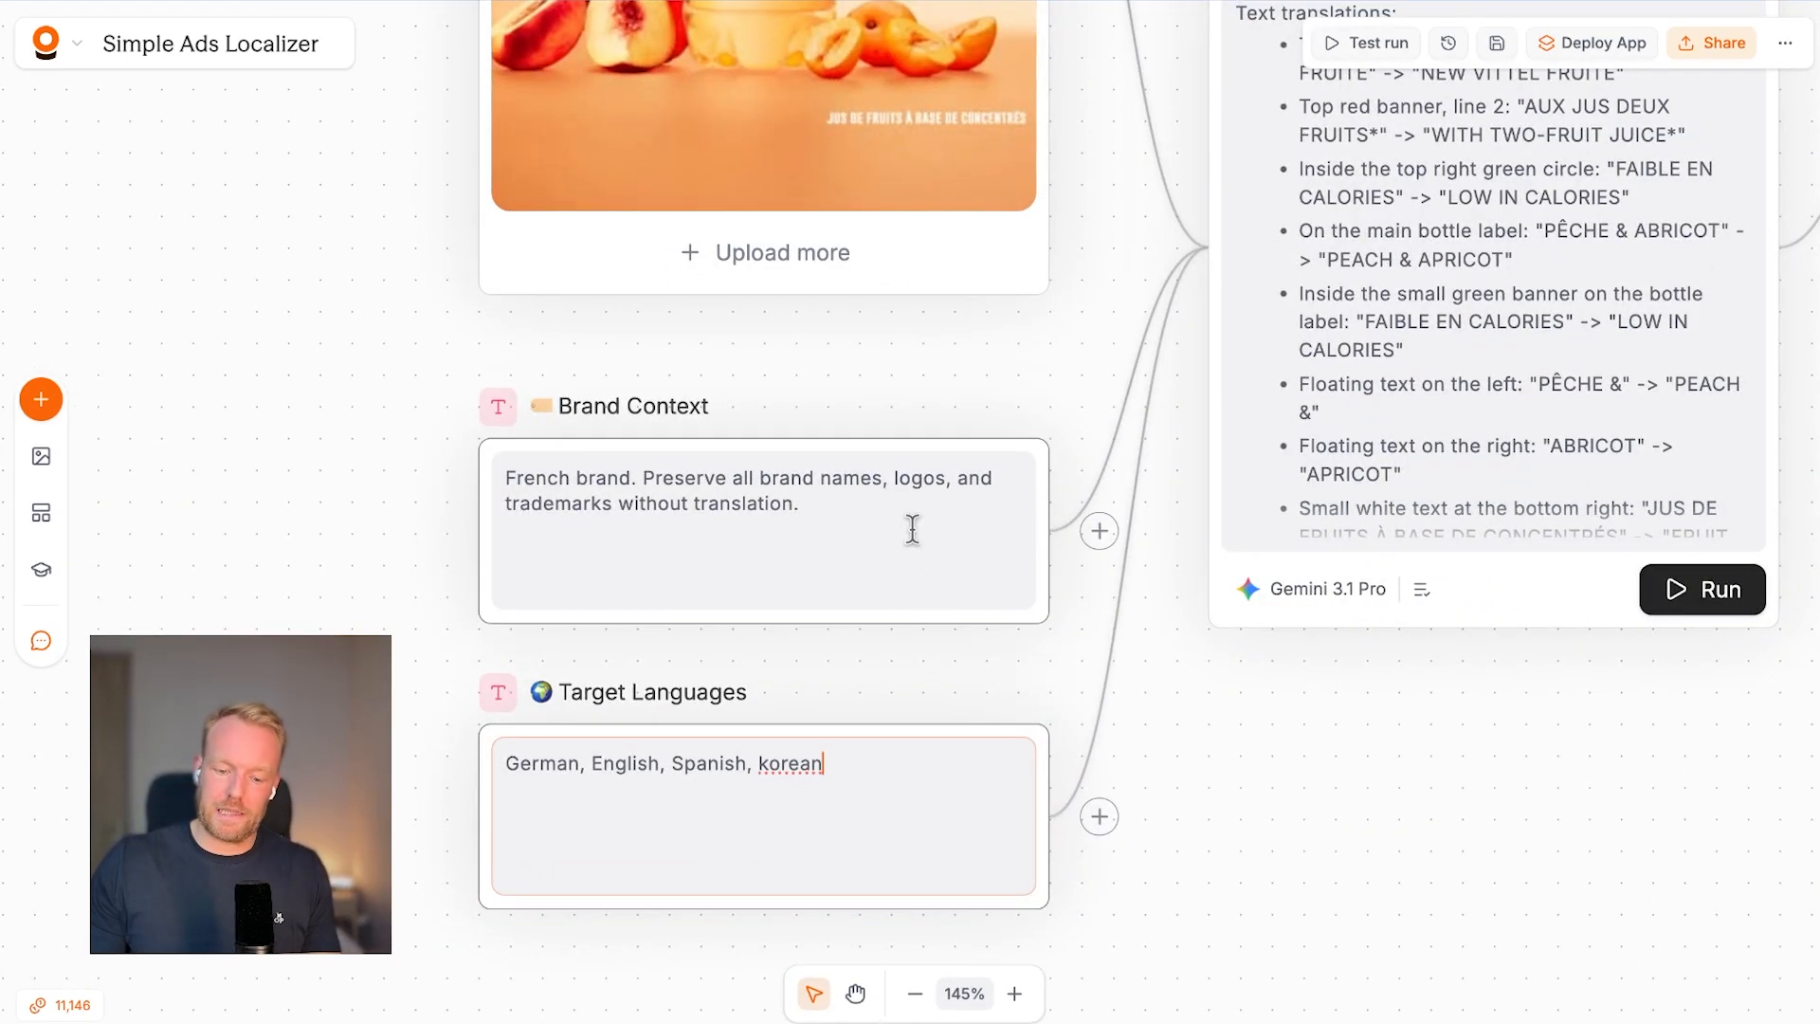
scroll(394, 589, up, 5)
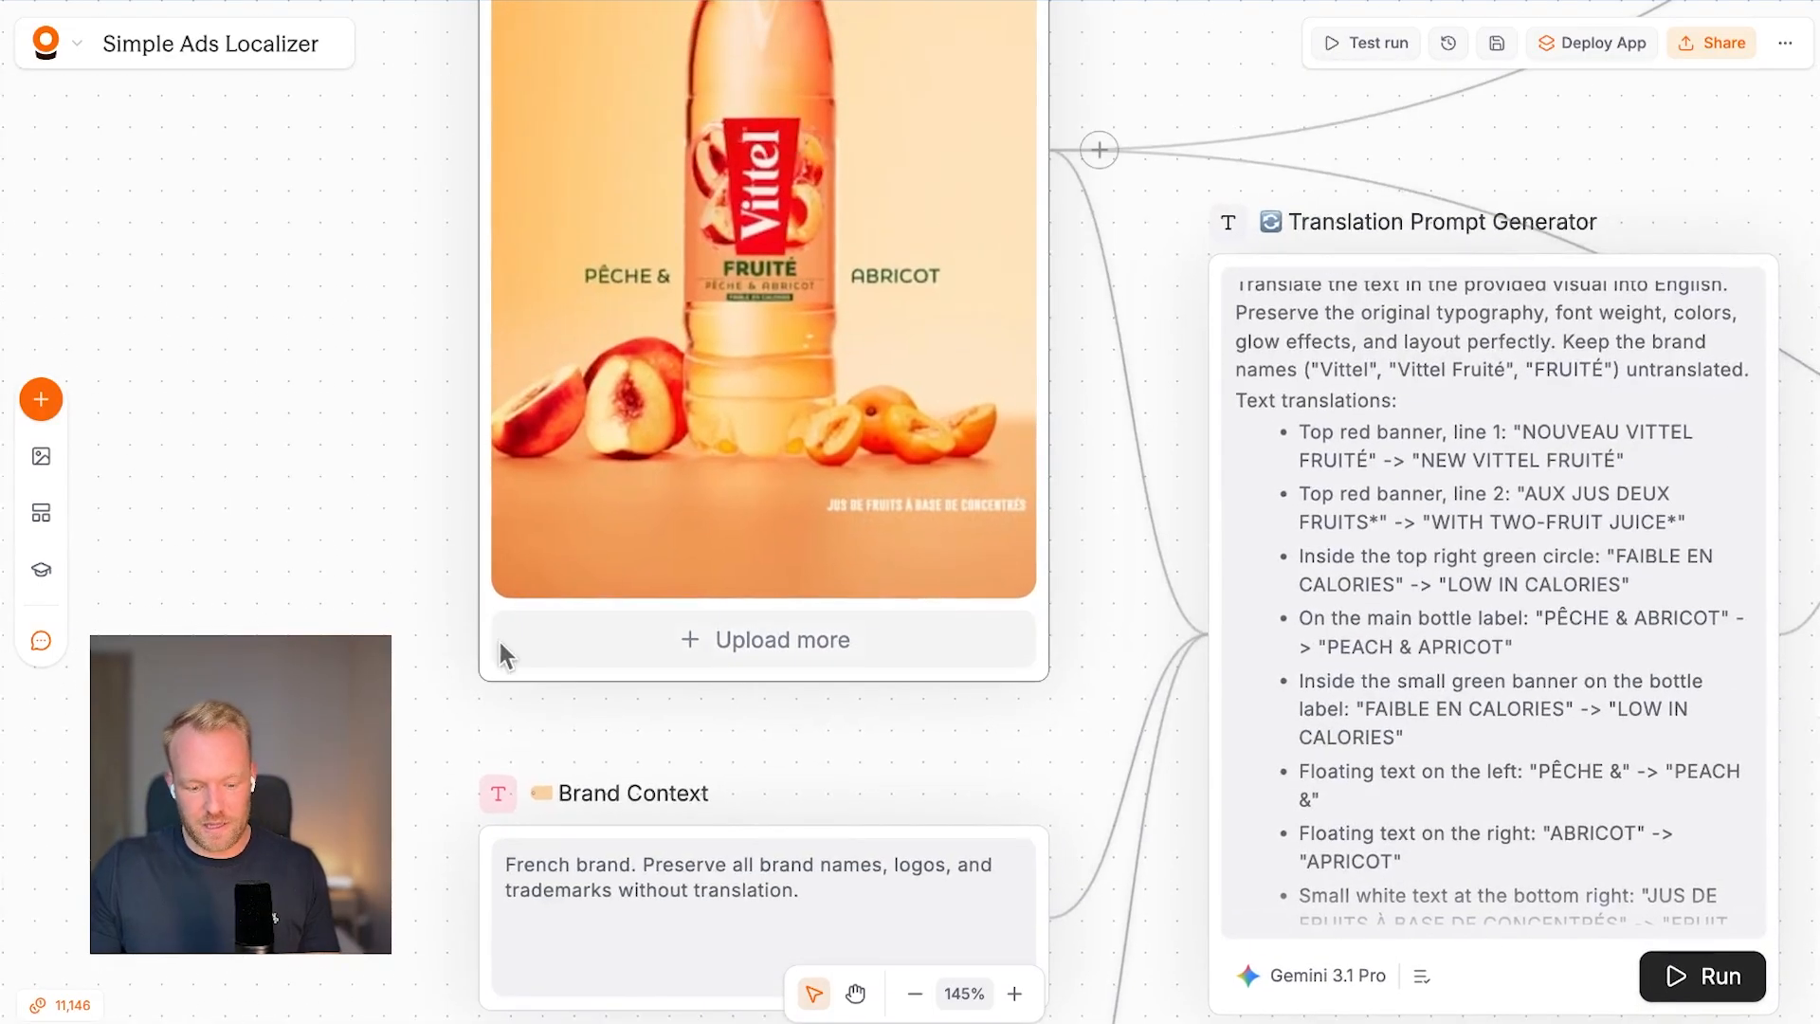
scroll(497, 637, down, 2)
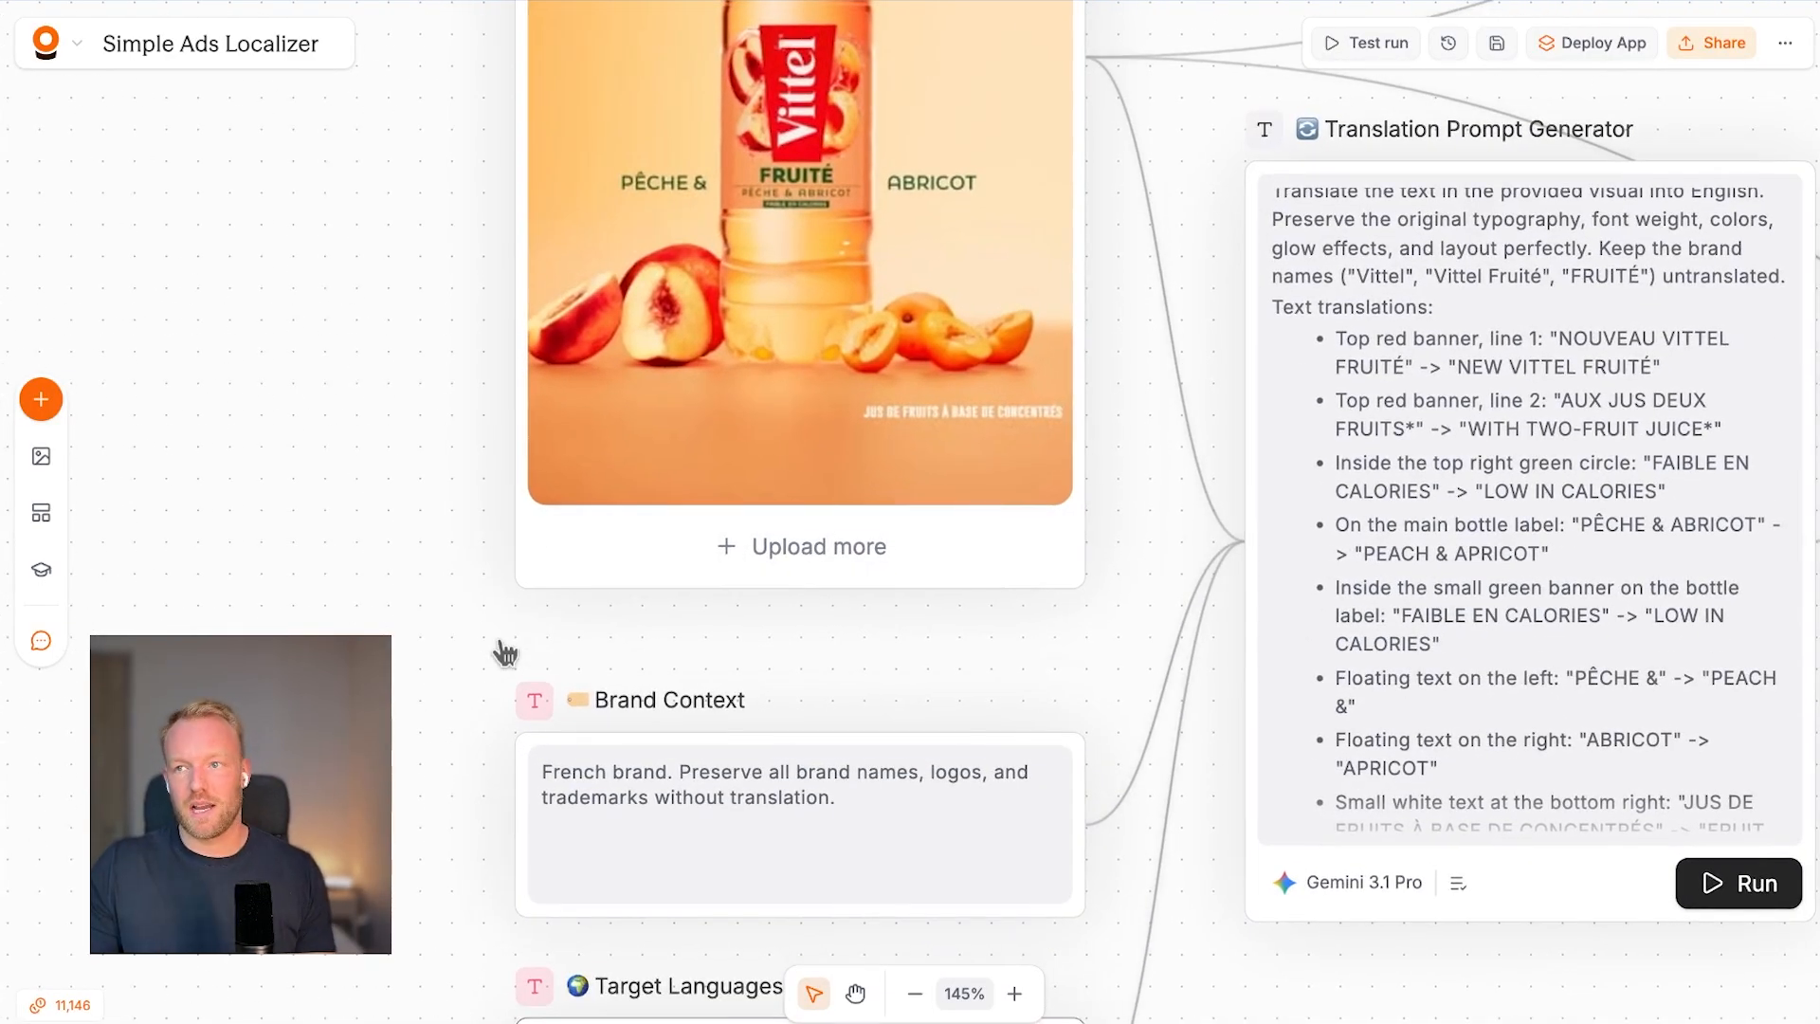
scroll(503, 652, down, 5)
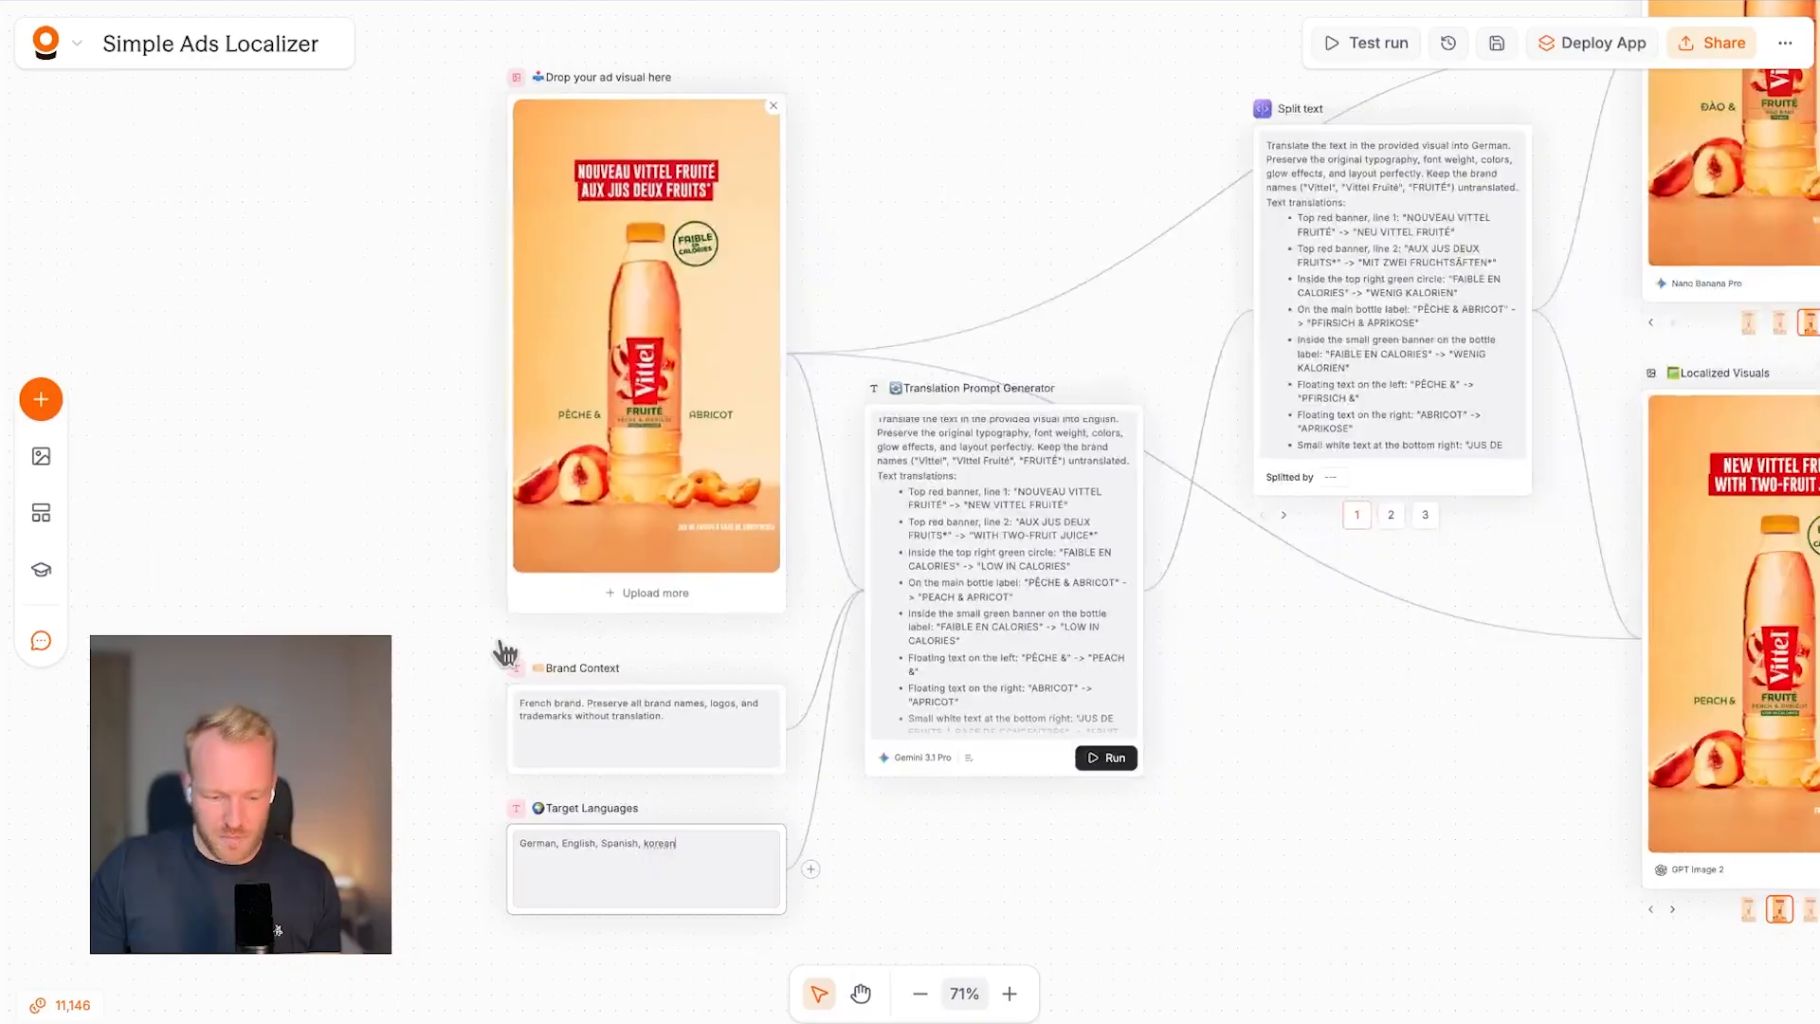
scroll(1395, 684, up, 1)
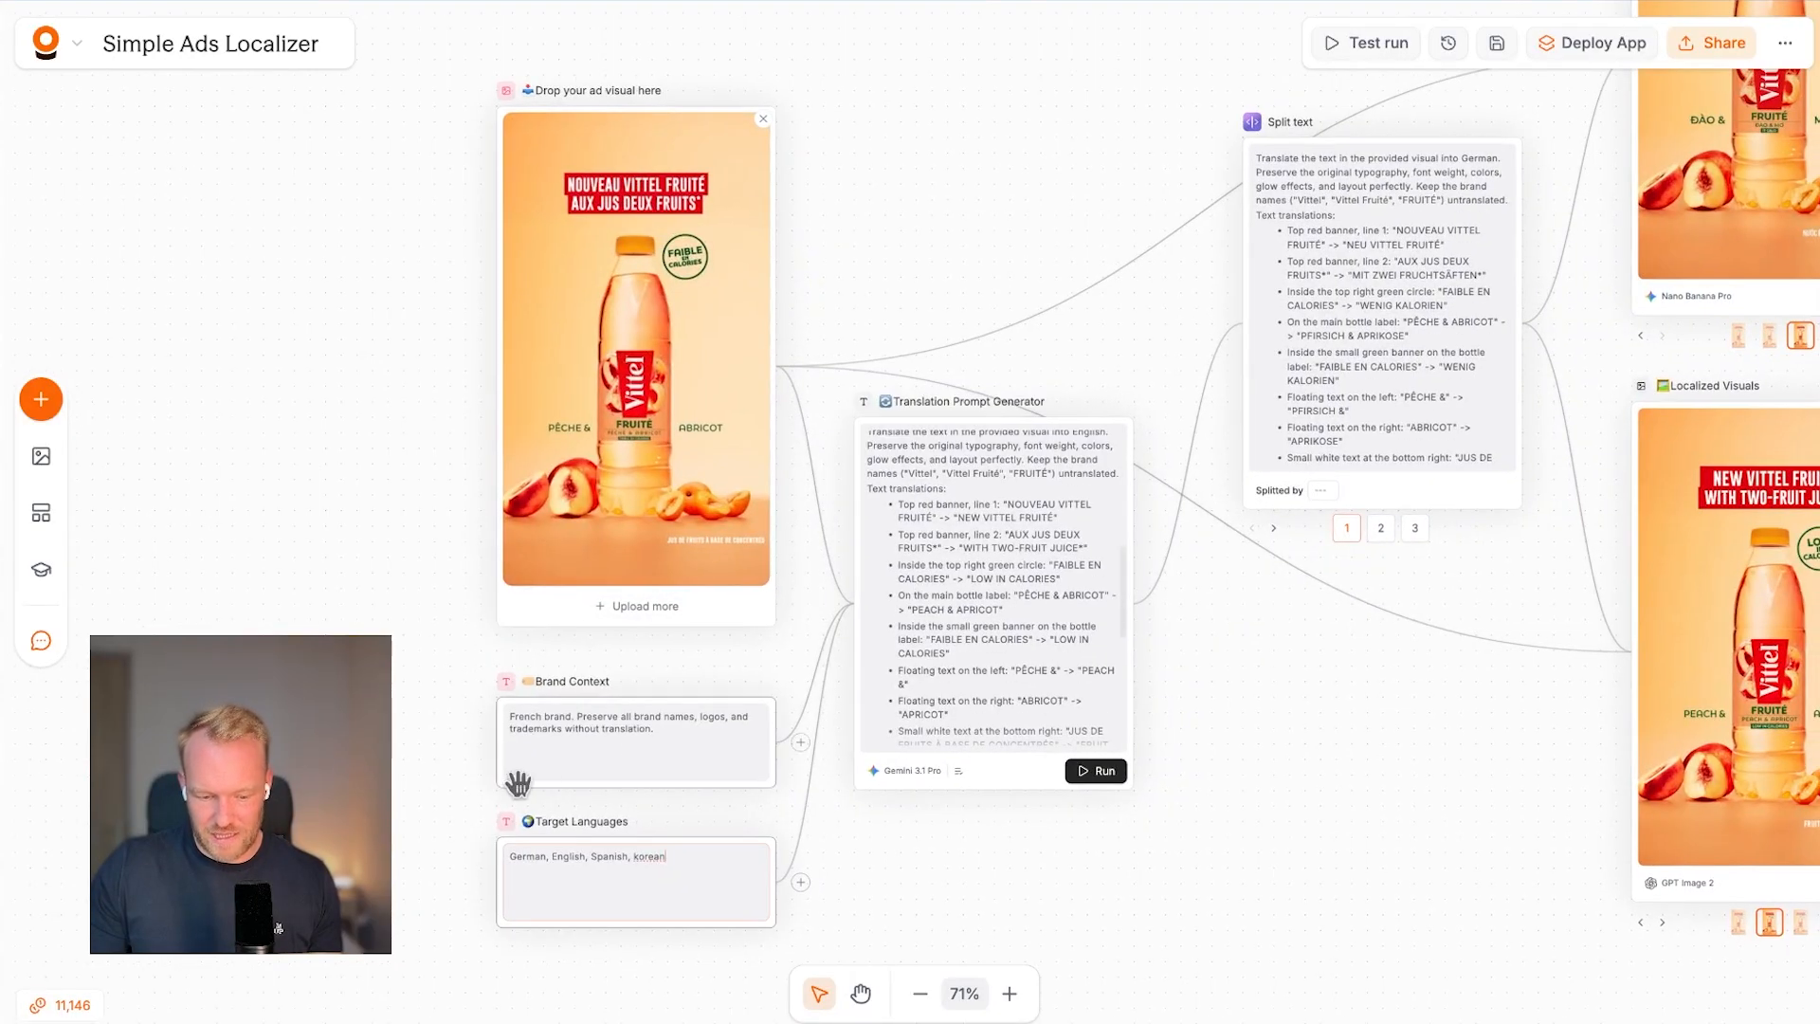
scroll(520, 746, up, 3)
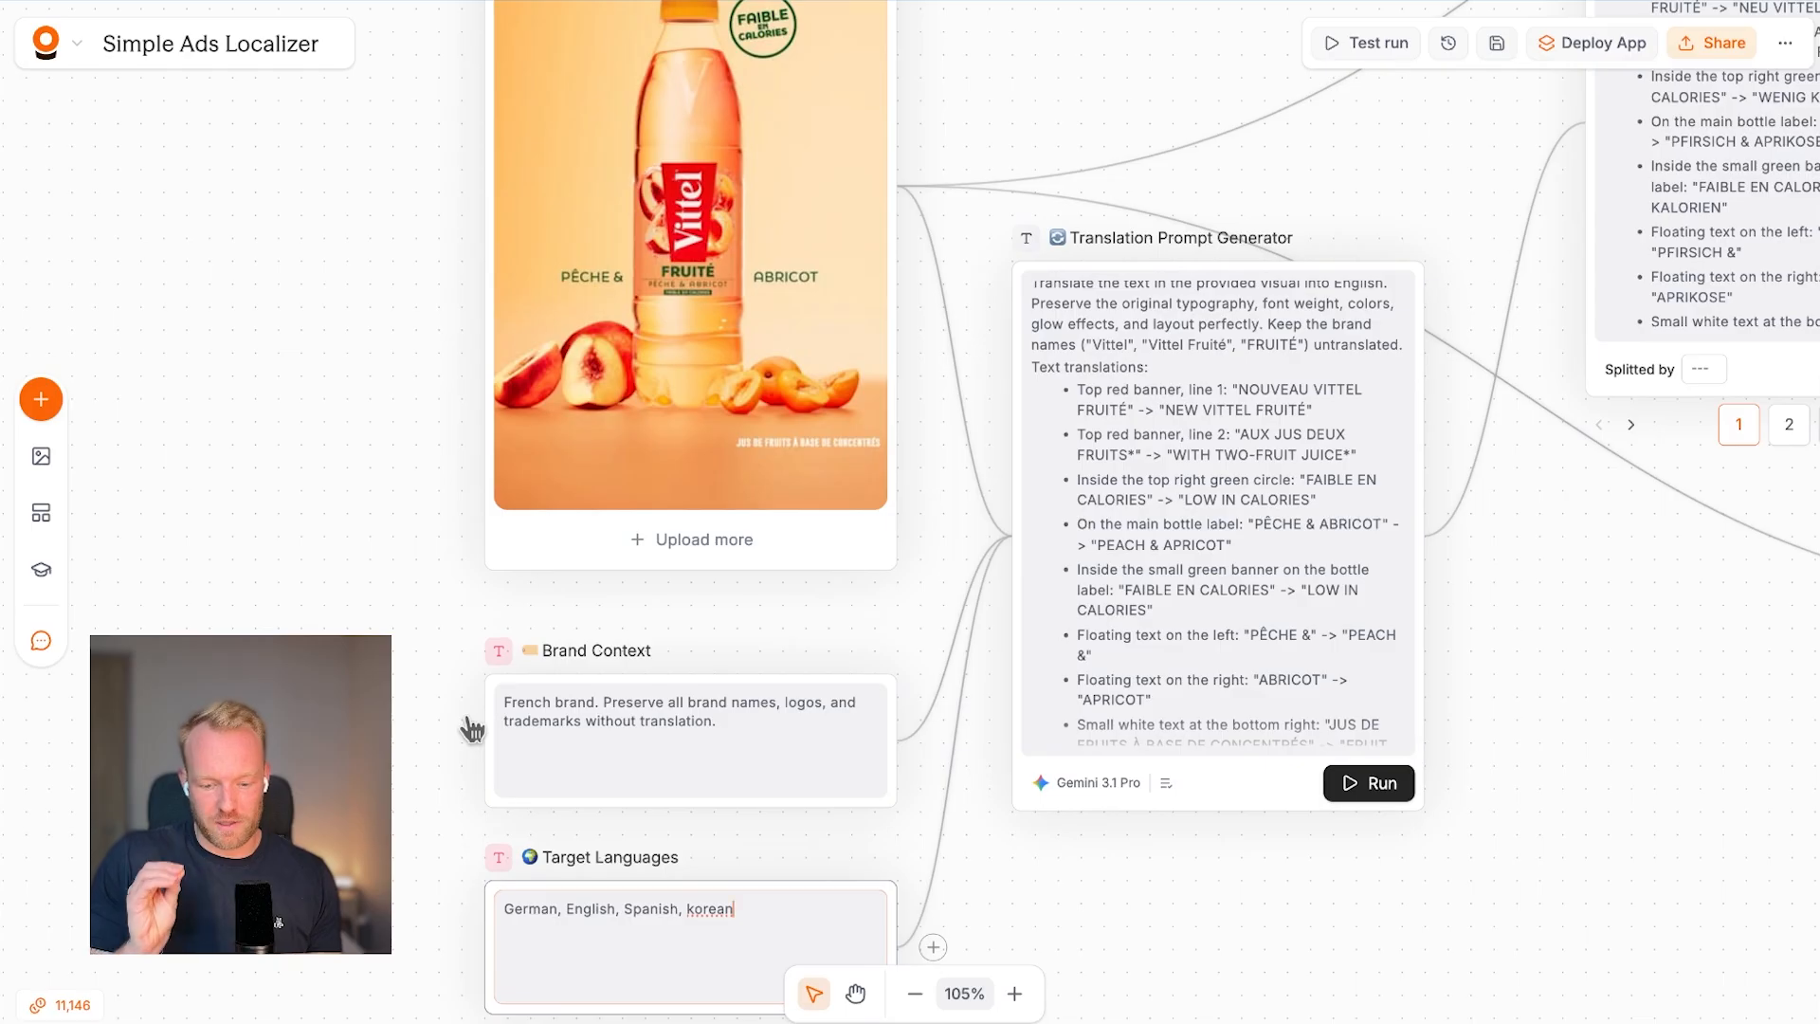
Shift the Translation Prompt Generator node slightly and inspect the source ad's French text and the node connections up close.
mouse_move(1015, 484)
mouse_down()
mouse_move(992, 484)
mouse_move(993, 462)
mouse_up()
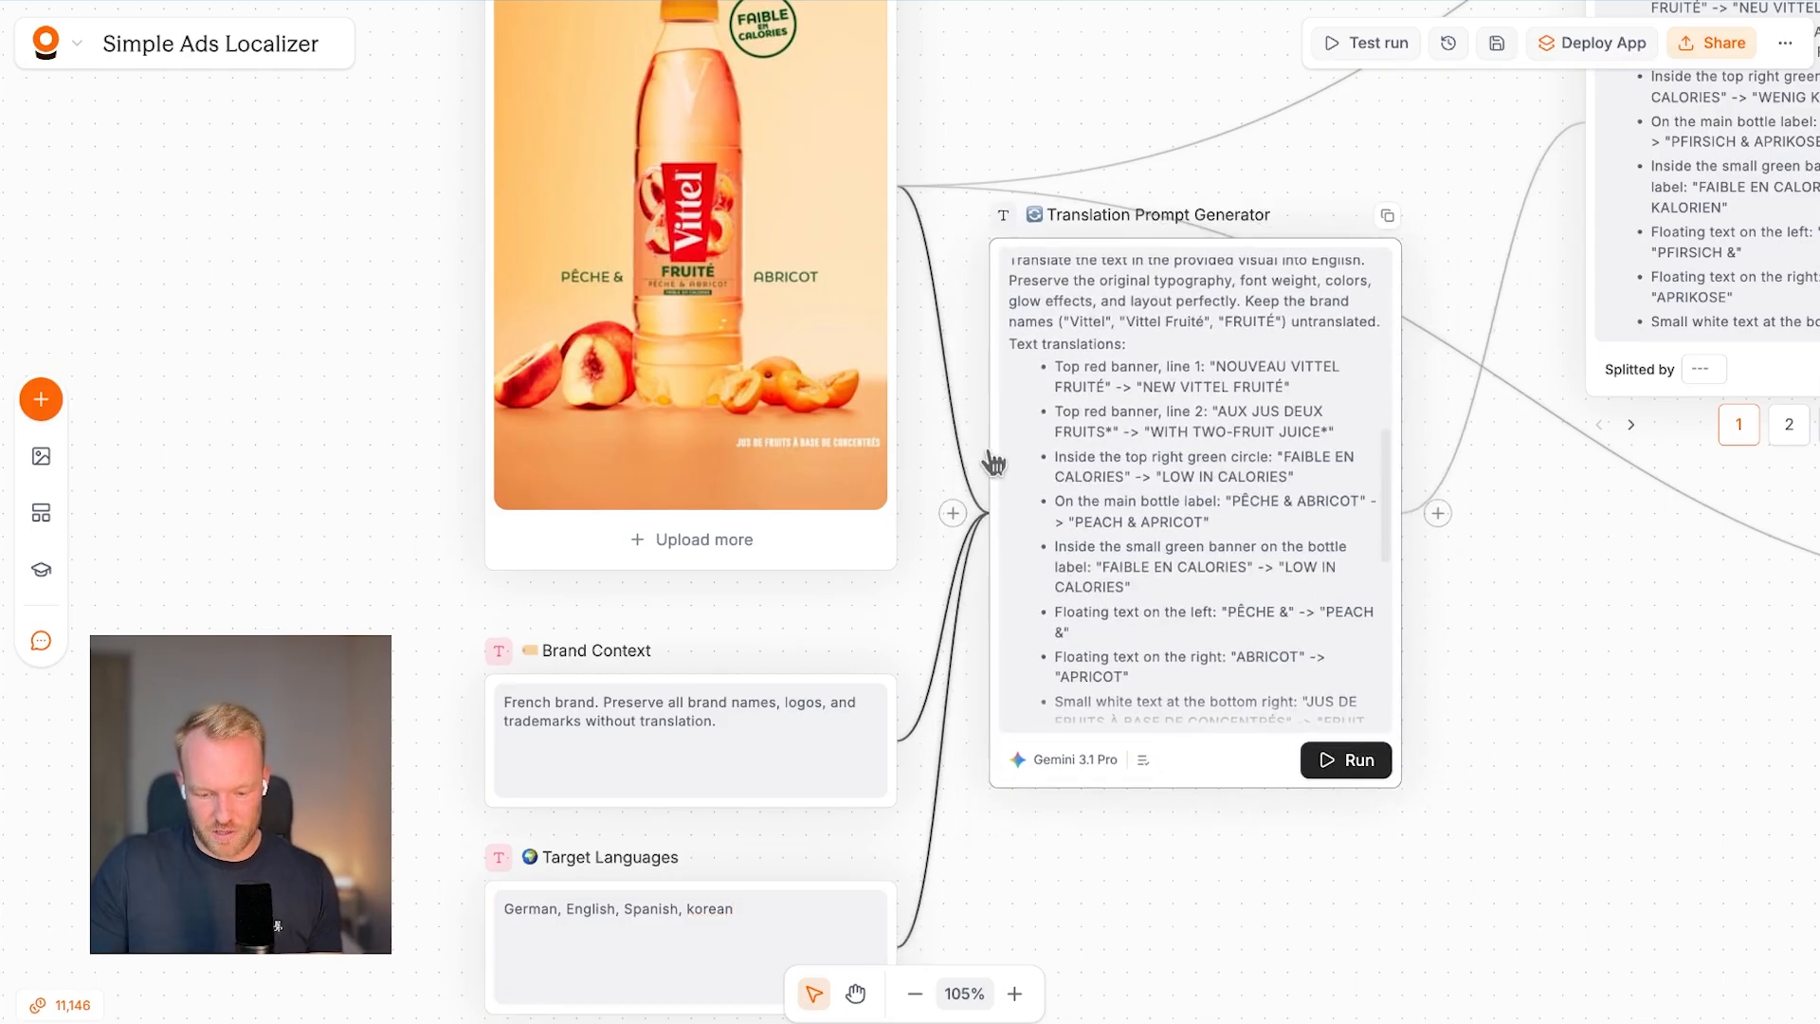
scroll(427, 702, up, 3)
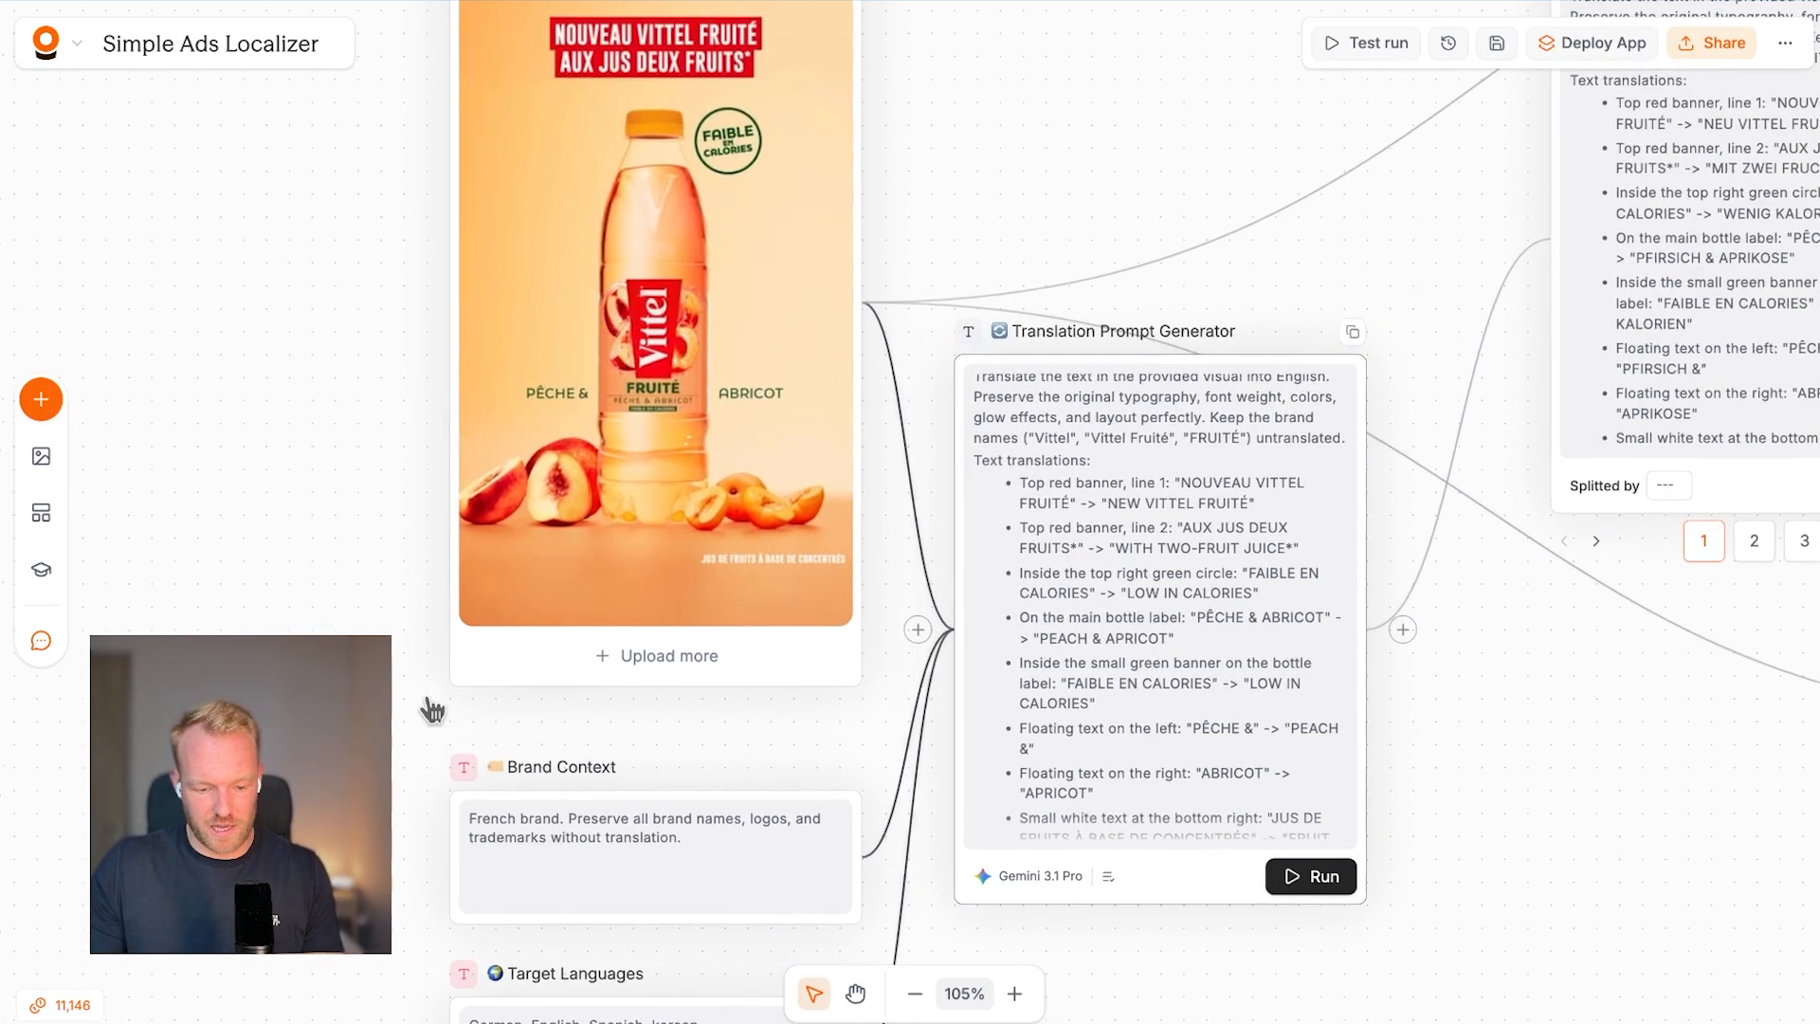
scroll(357, 305, up, 3)
scroll(382, 603, down, 3)
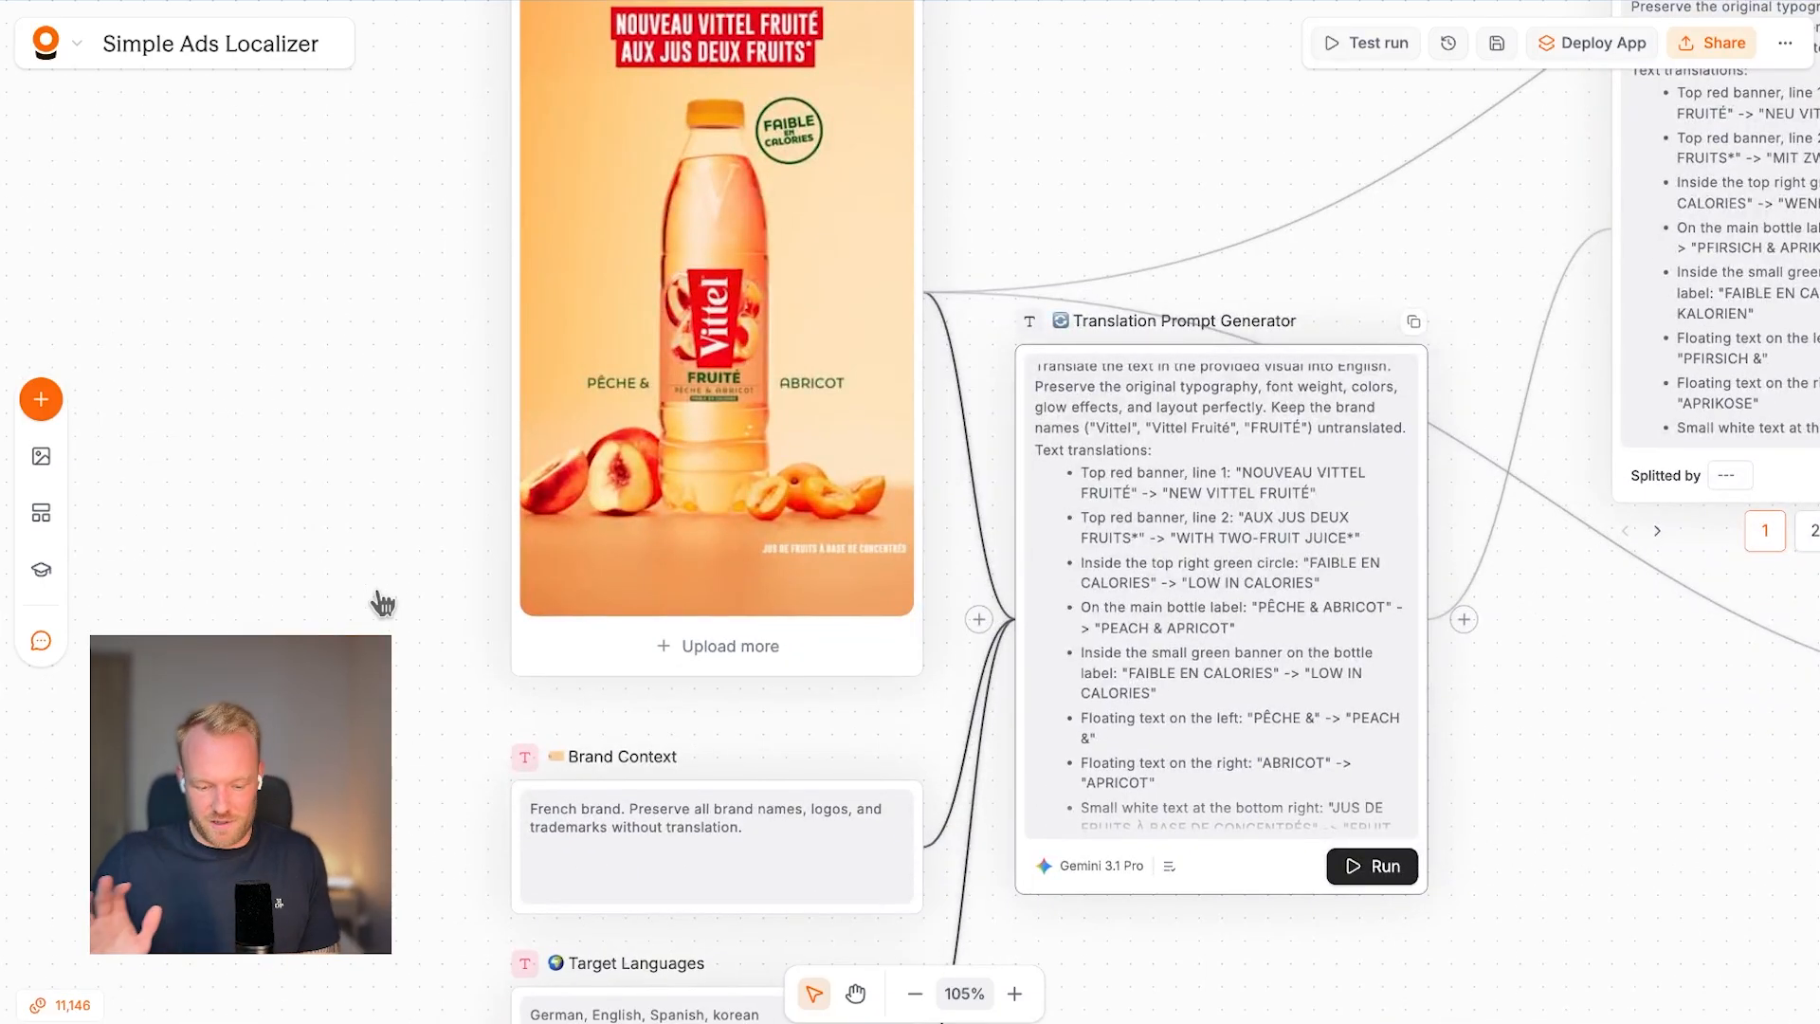
scroll(708, 280, up, 5)
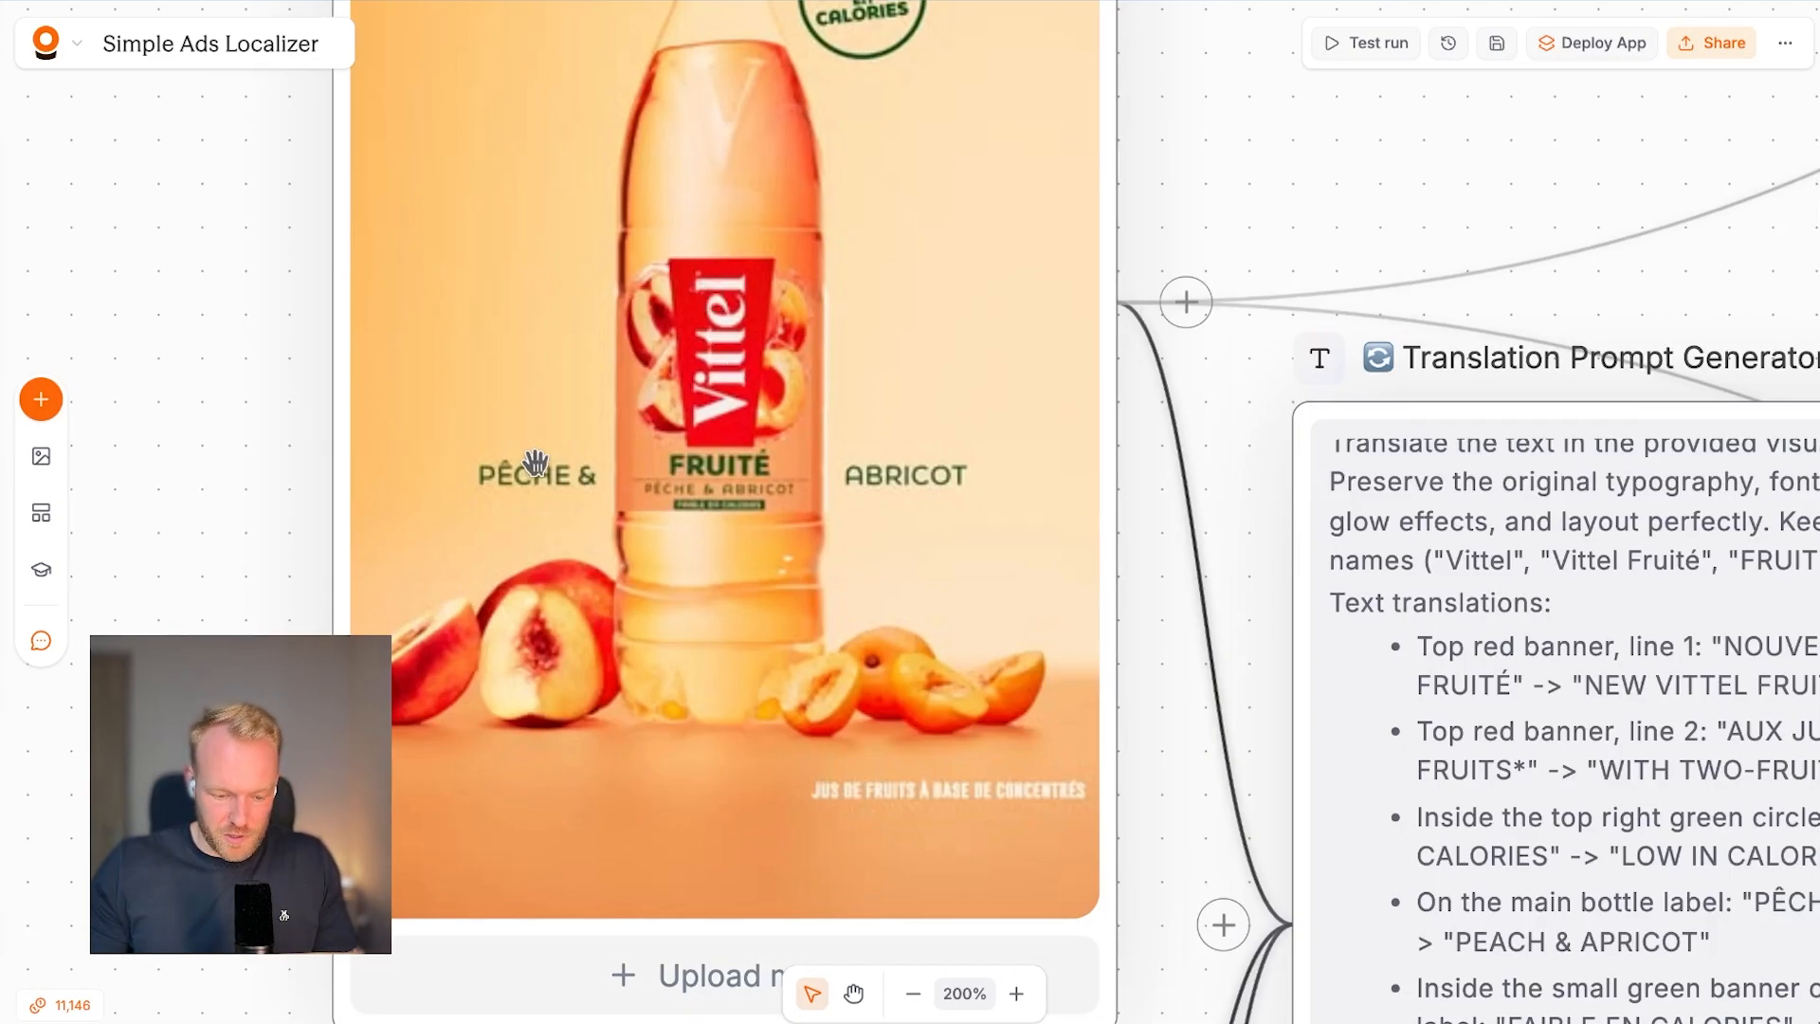
scroll(900, 484, down, 3)
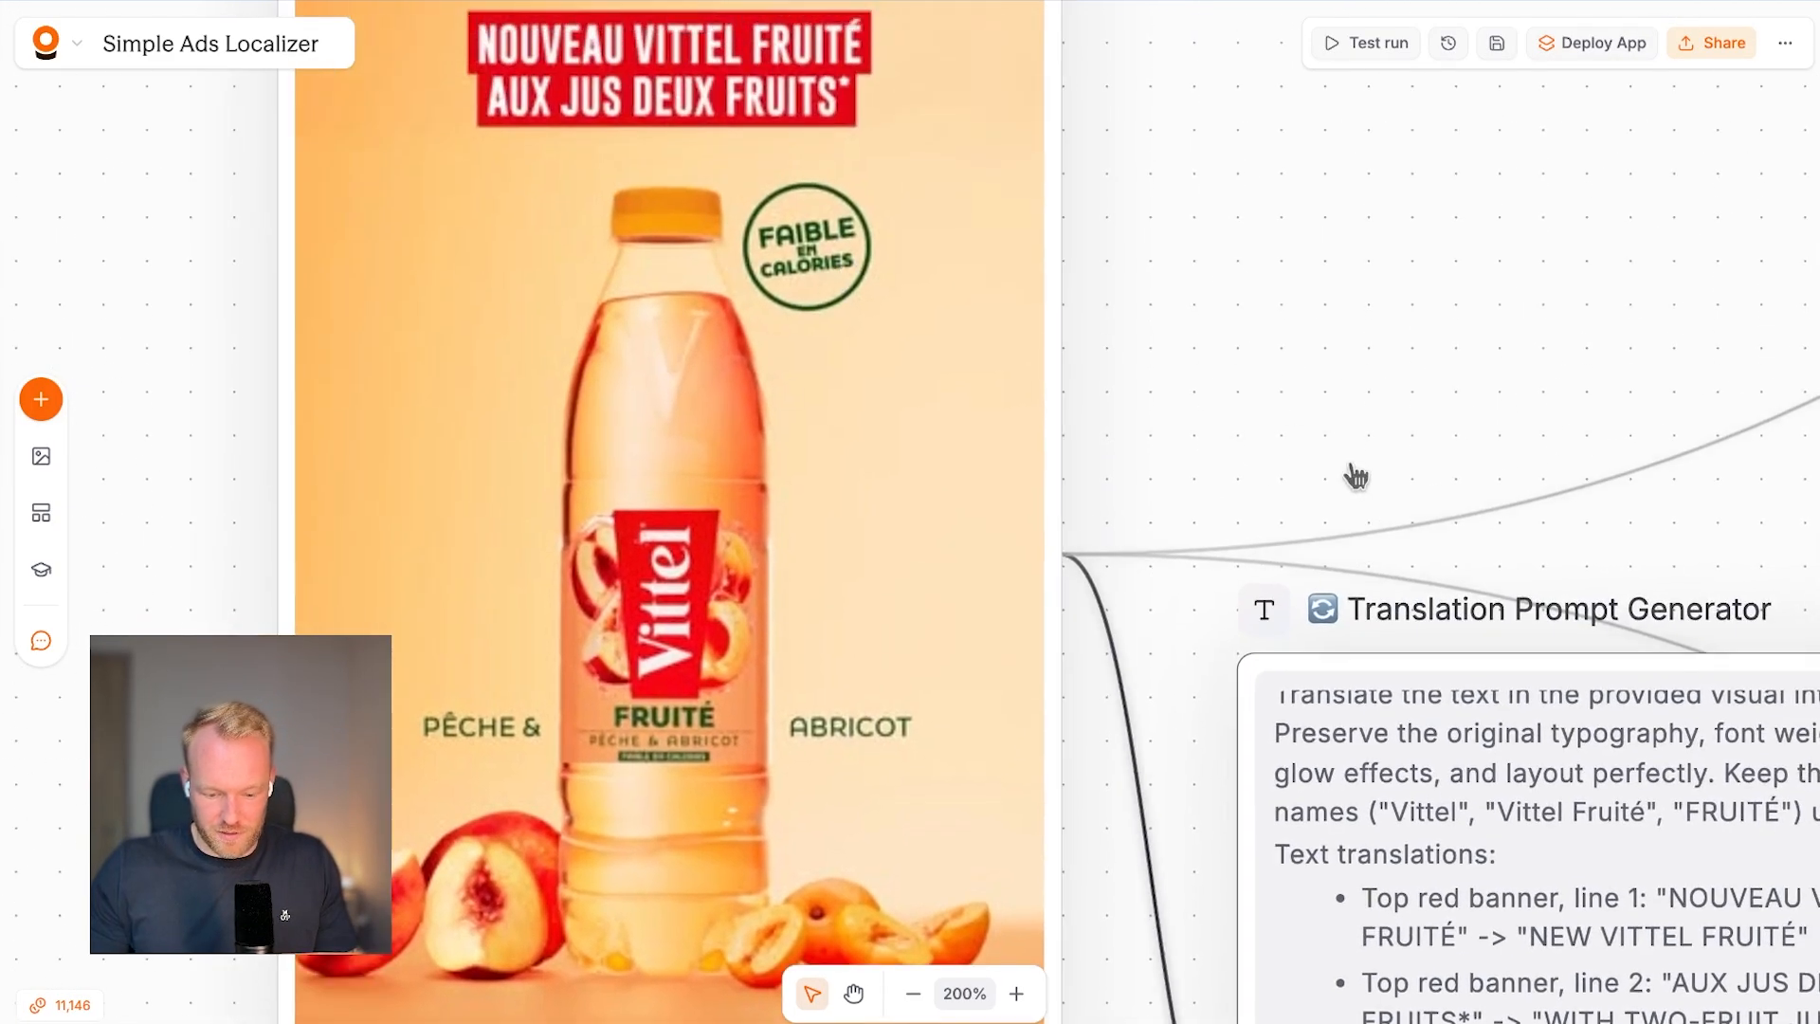
scroll(1353, 475, down, 5)
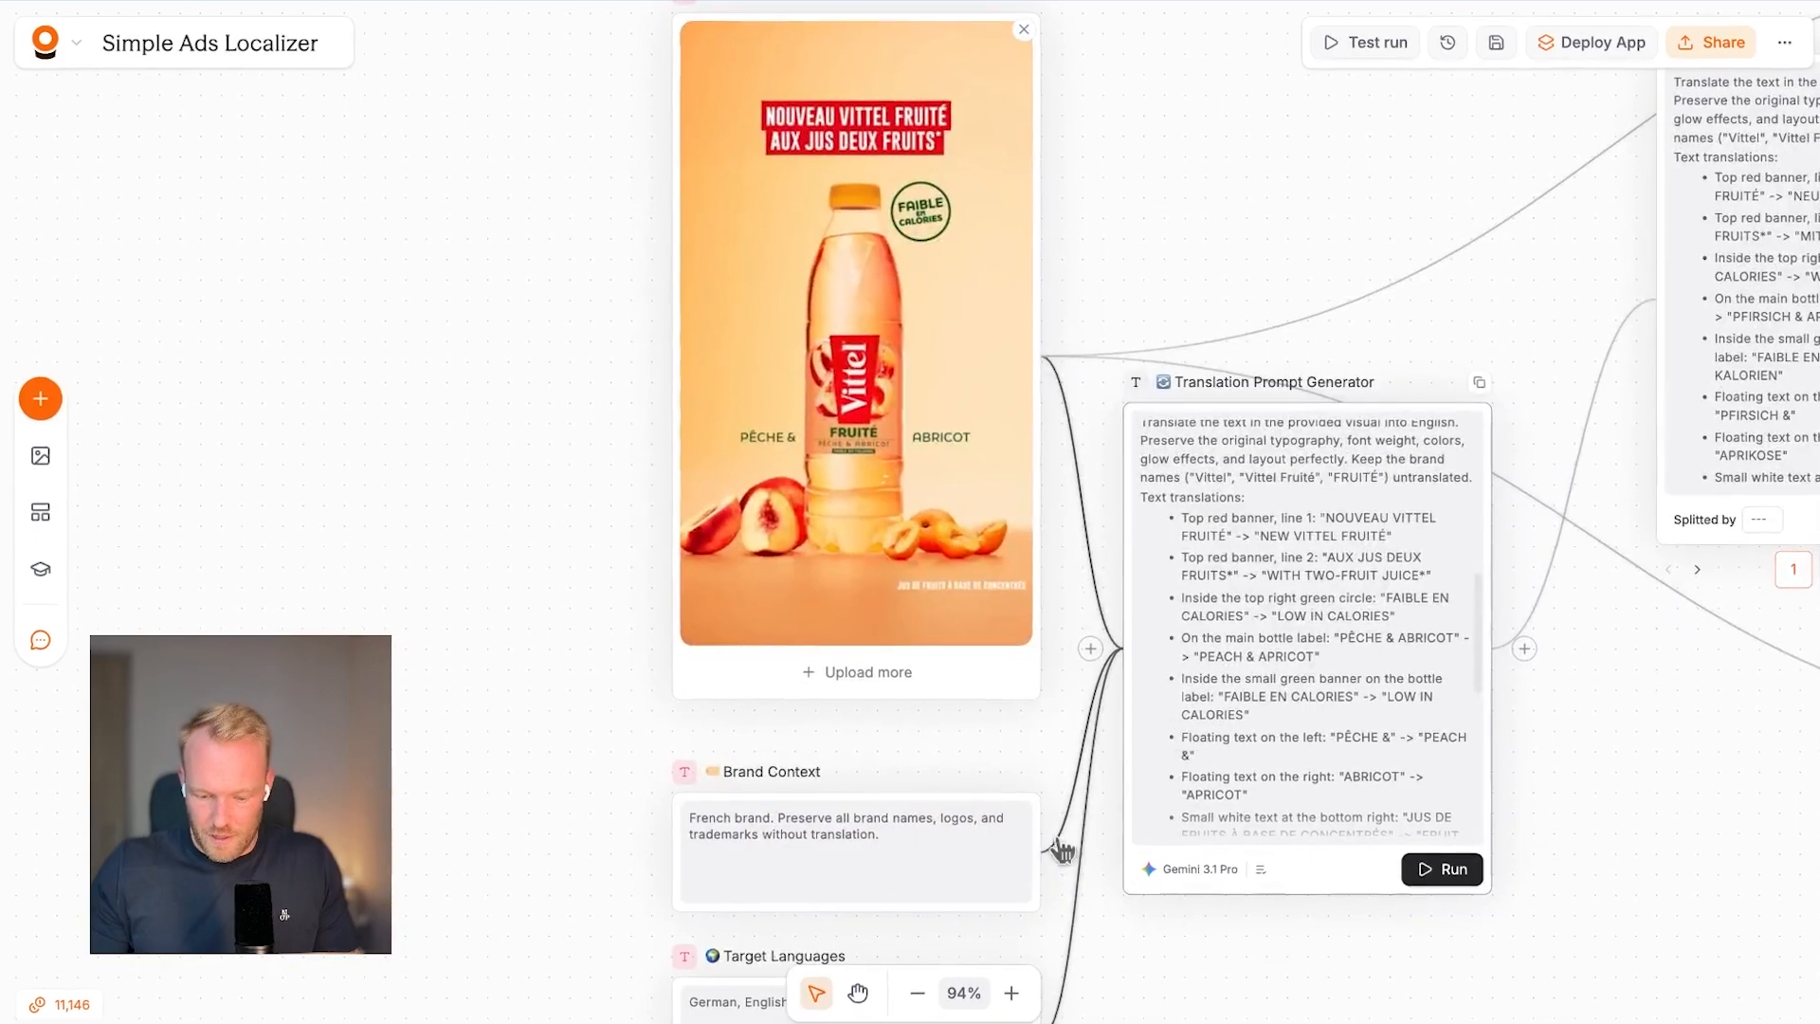
scroll(1015, 862, down, 3)
scroll(1133, 898, up, 2)
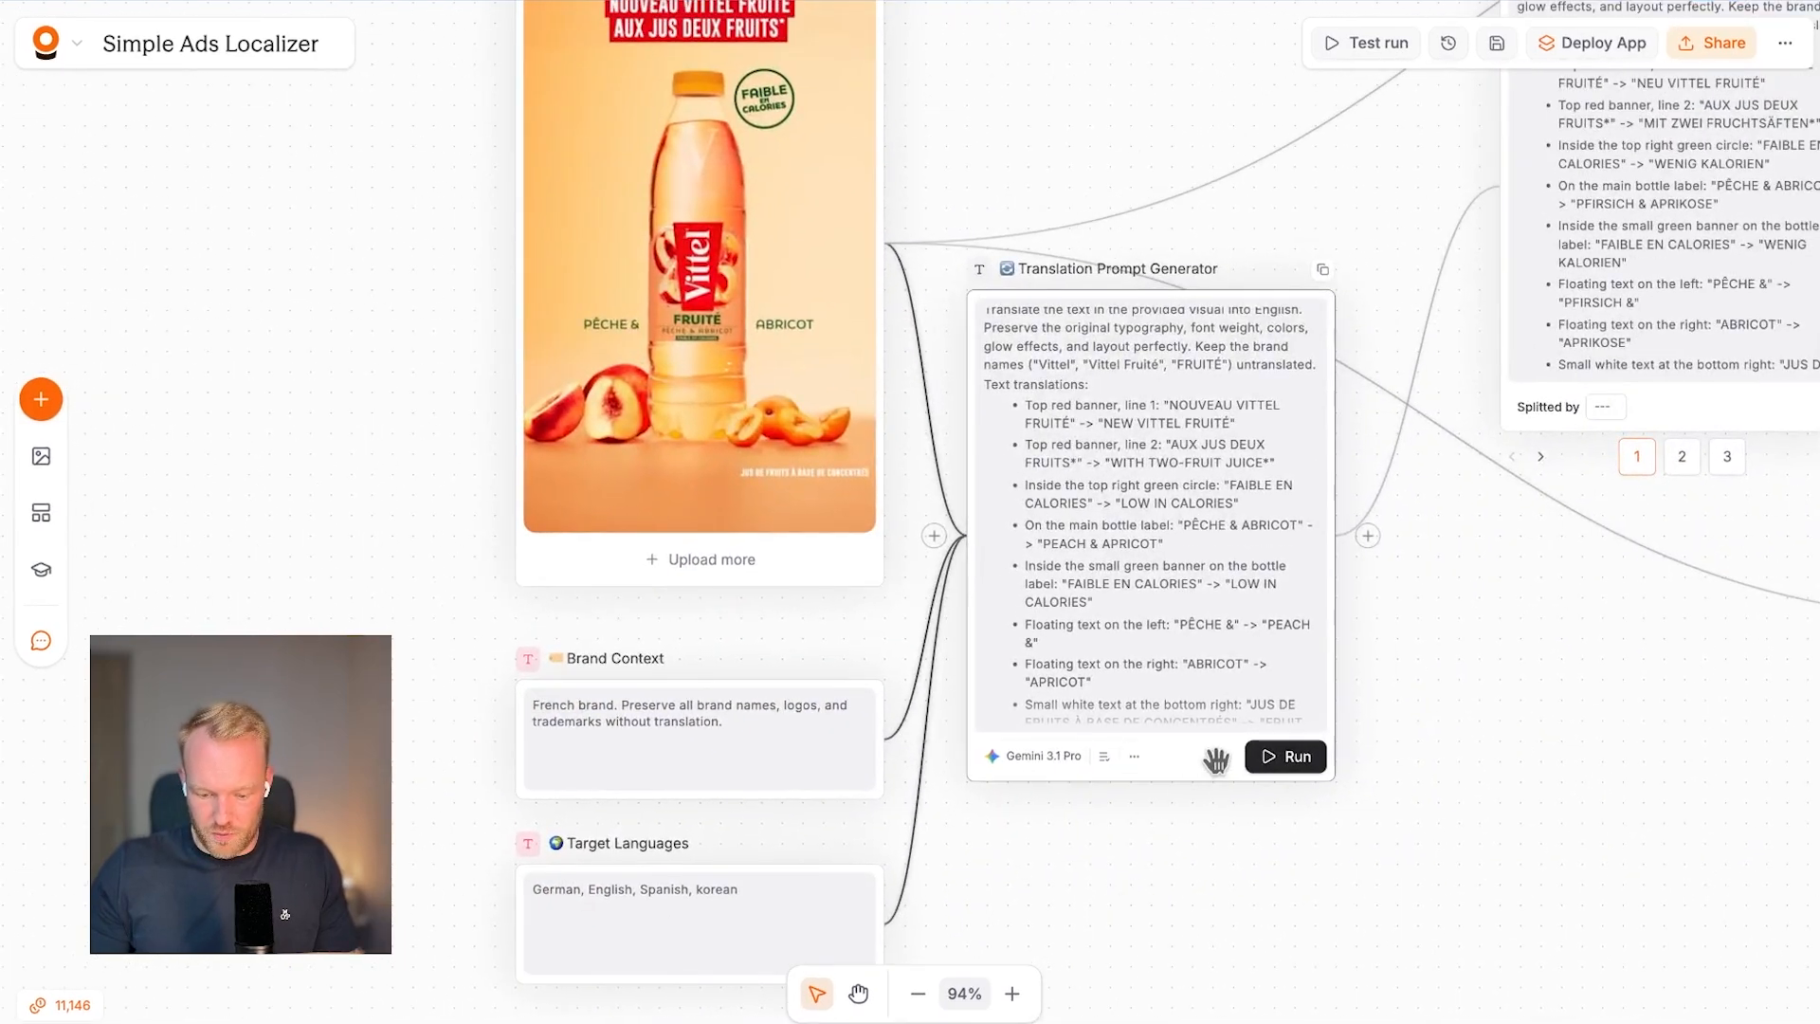
Open the Translation Prompt Generator's settings and review its model, instructions and connected inputs alongside the workflow.
click(1216, 759)
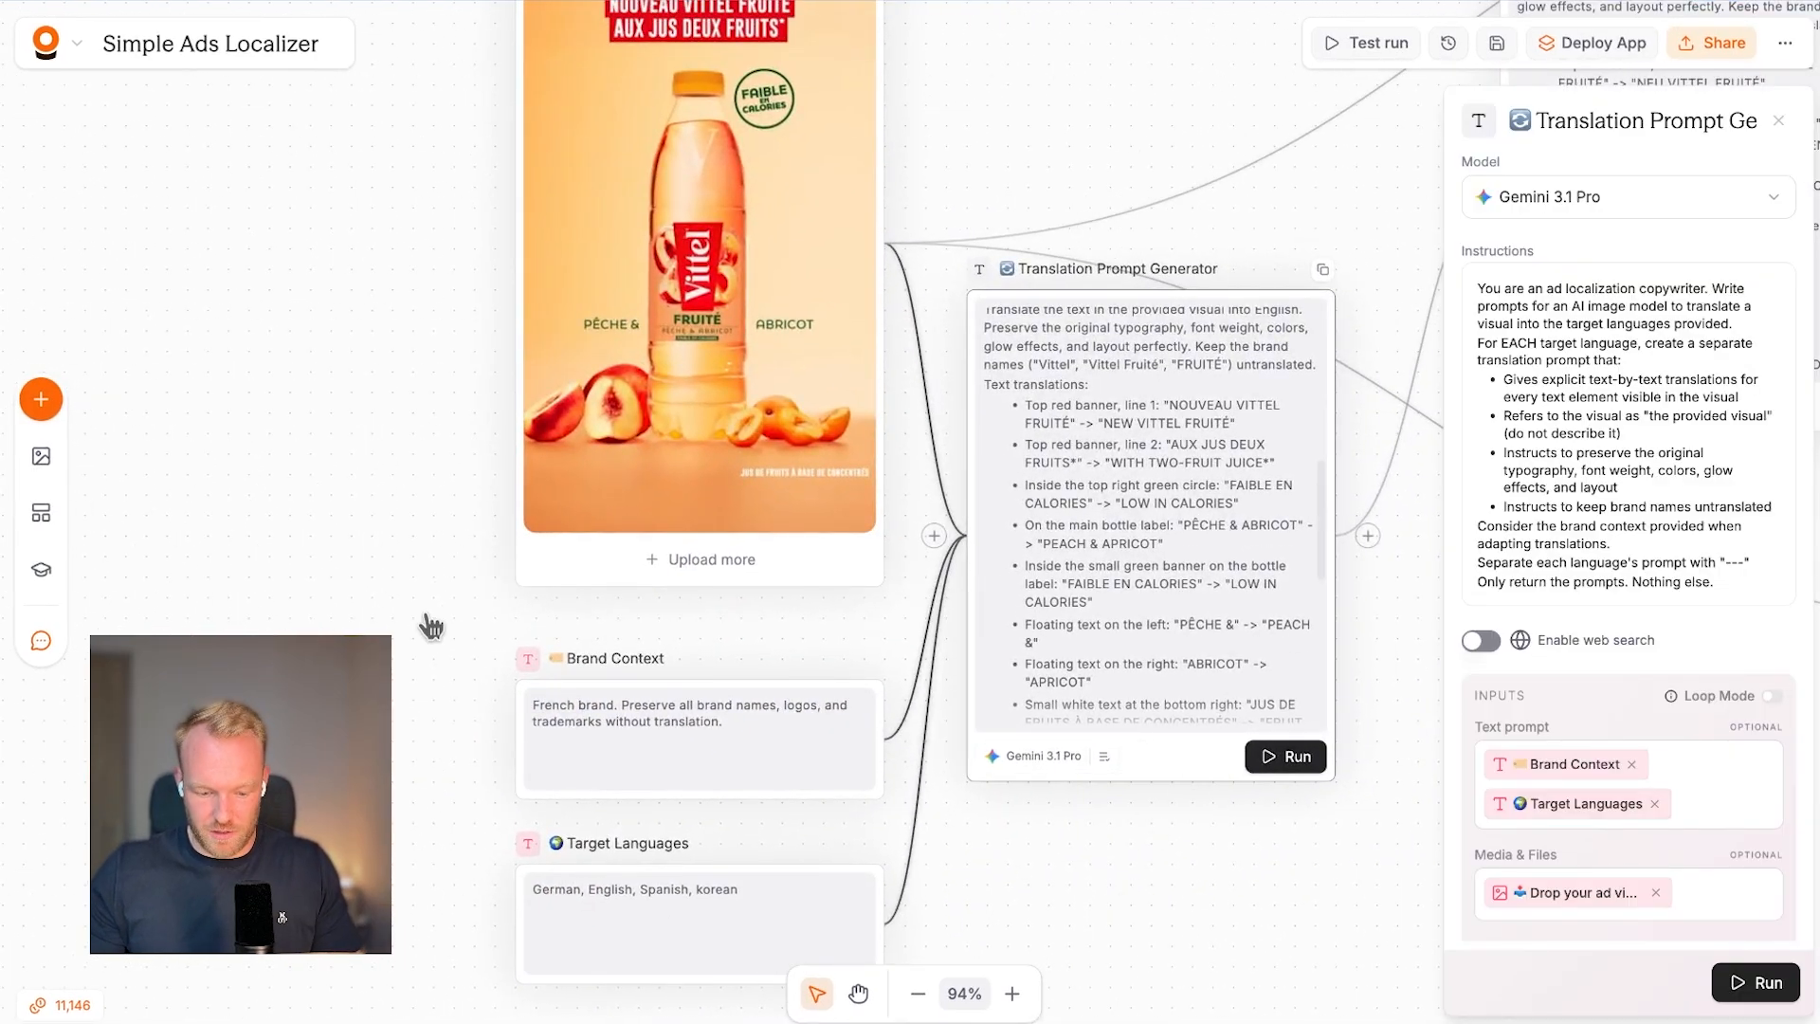
scroll(432, 626, left, 2)
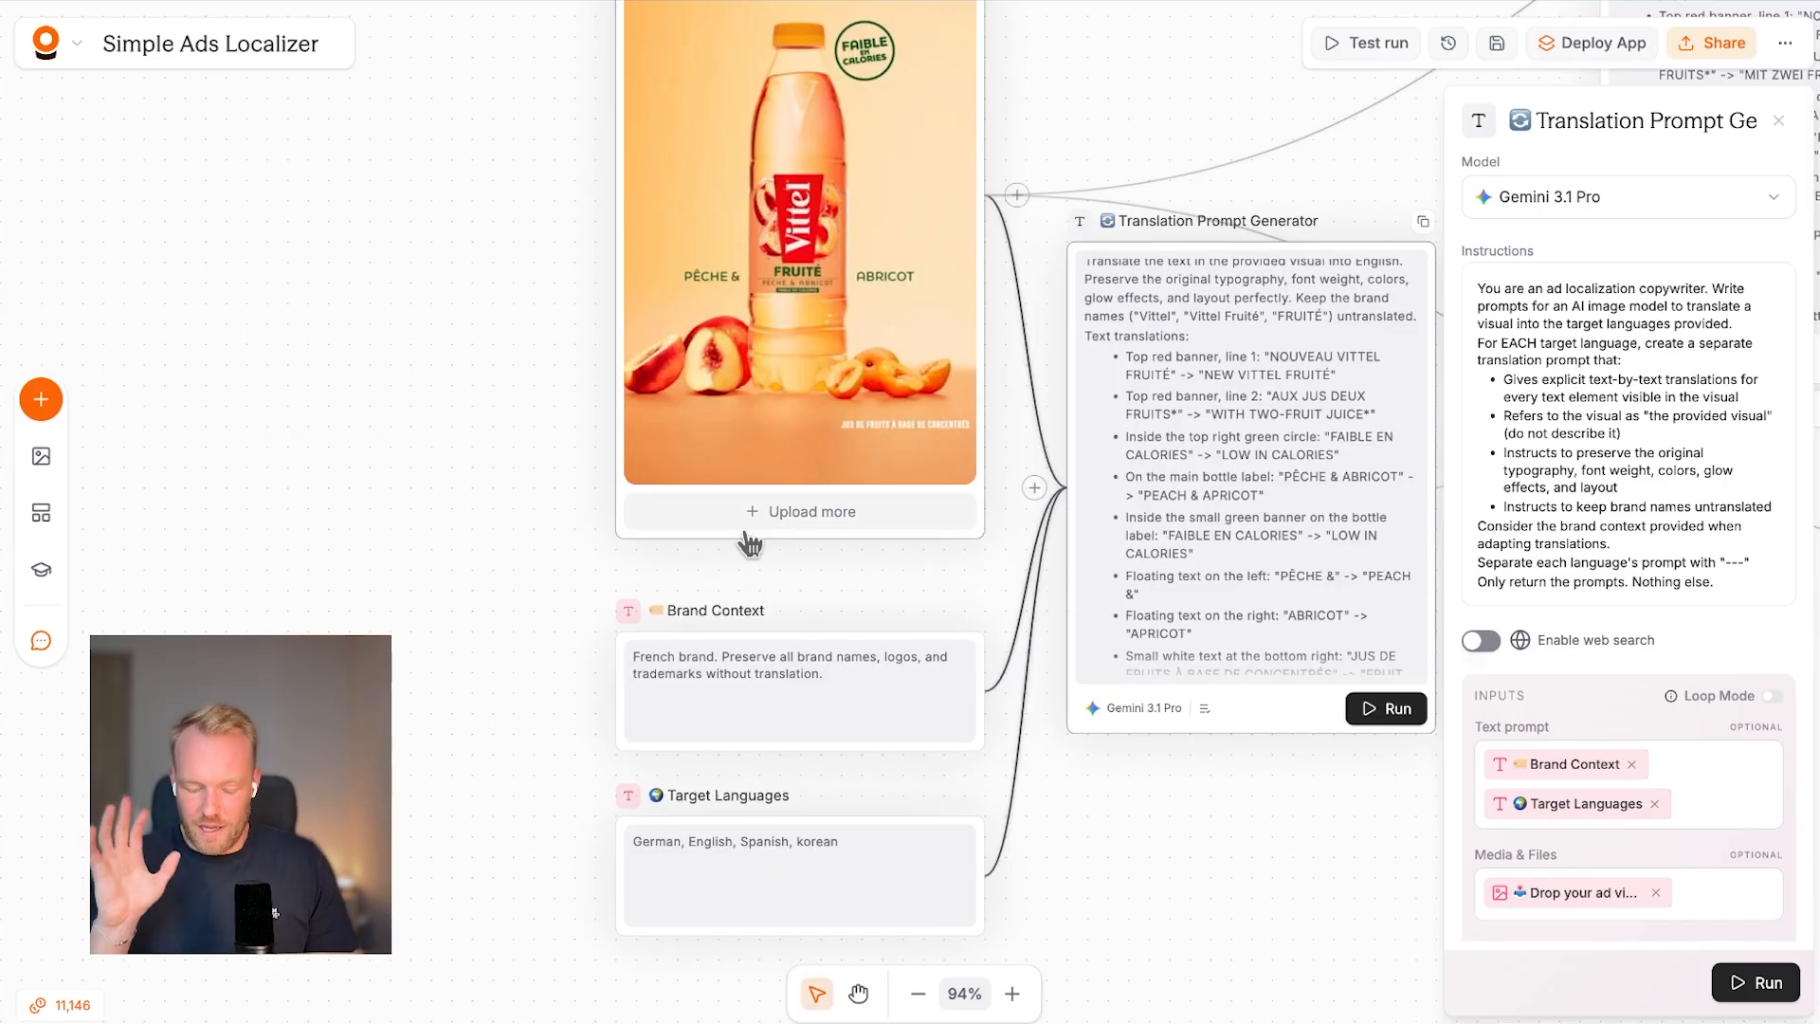
scroll(1239, 837, right, 3)
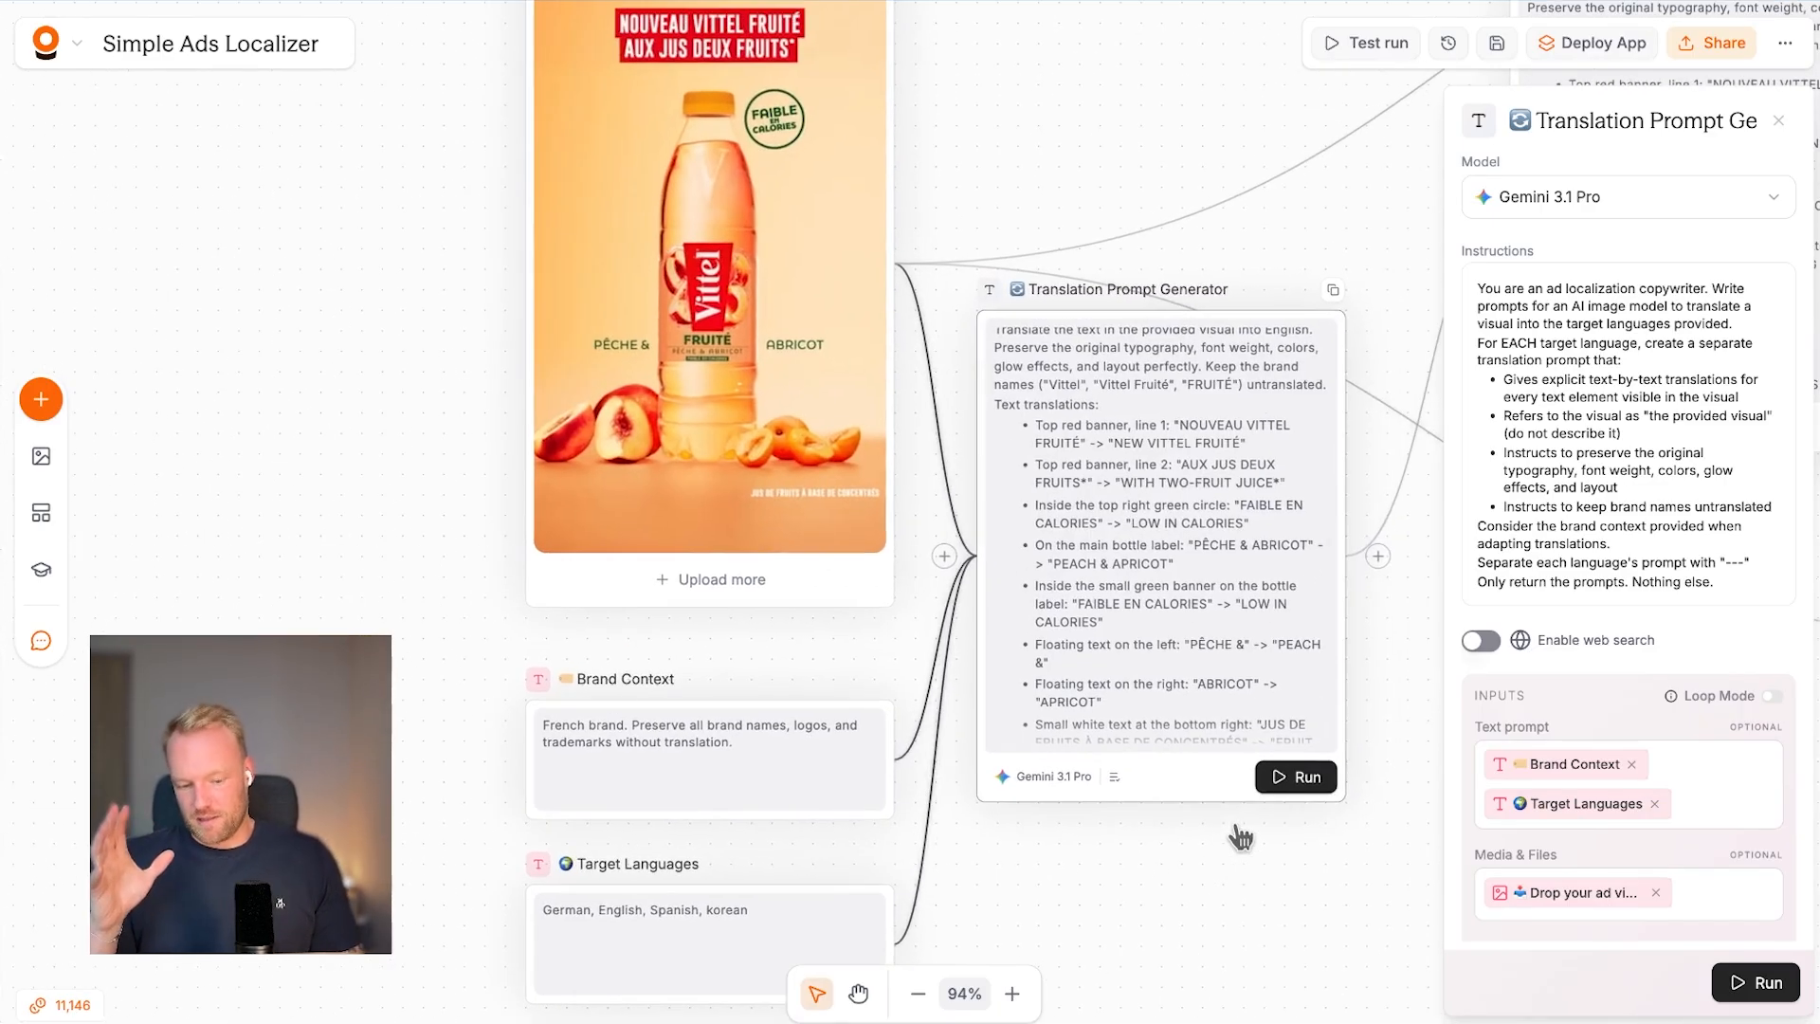
scroll(1238, 837, down, 5)
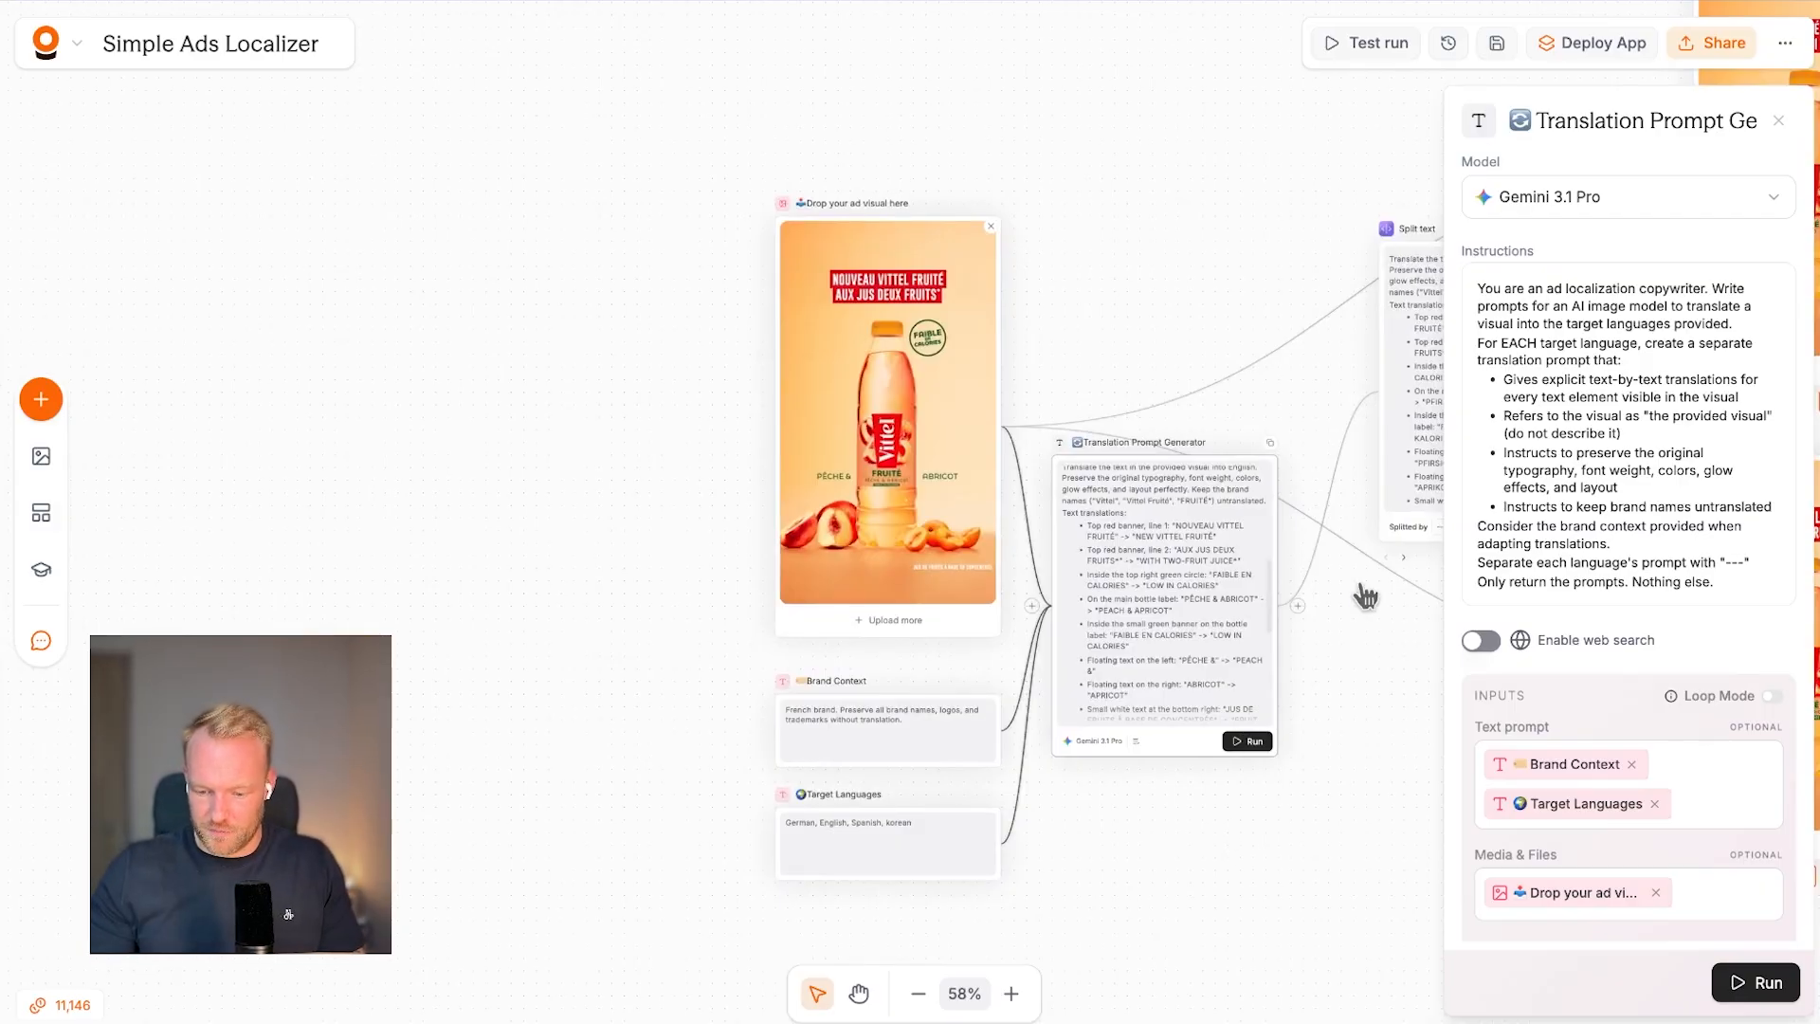
triple_click(1541, 296)
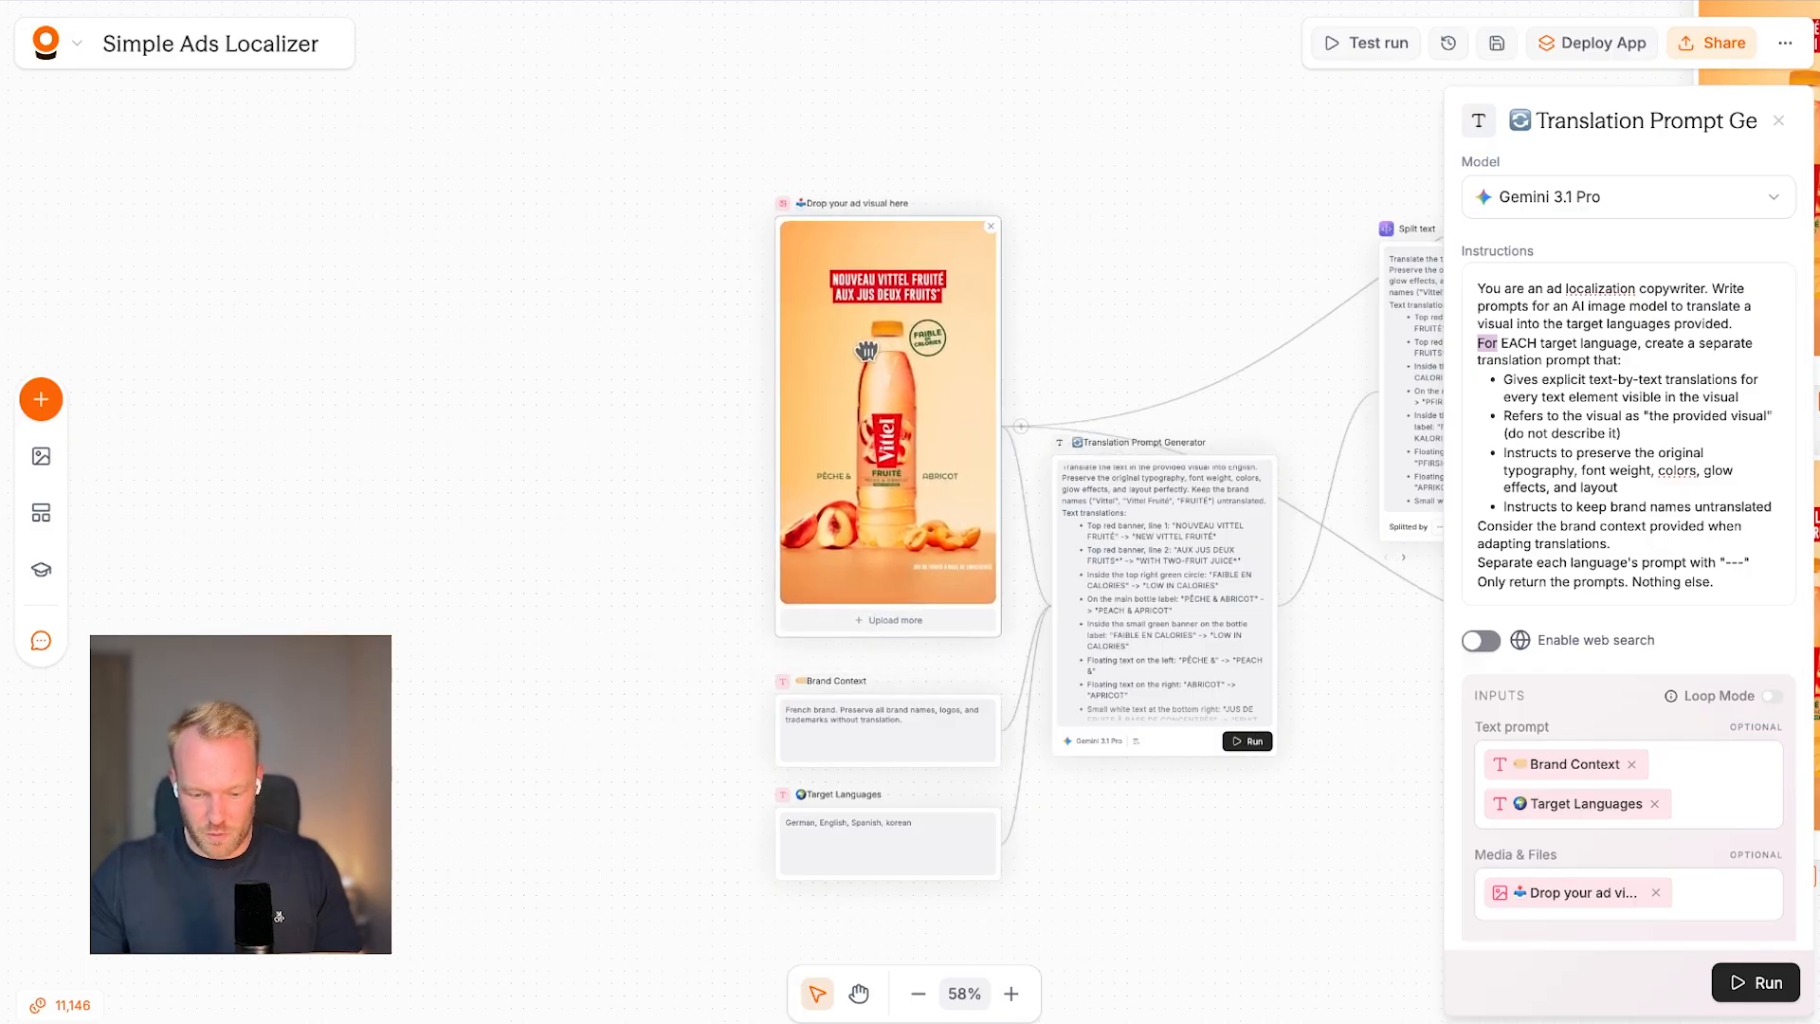
drag(869, 352, 873, 369)
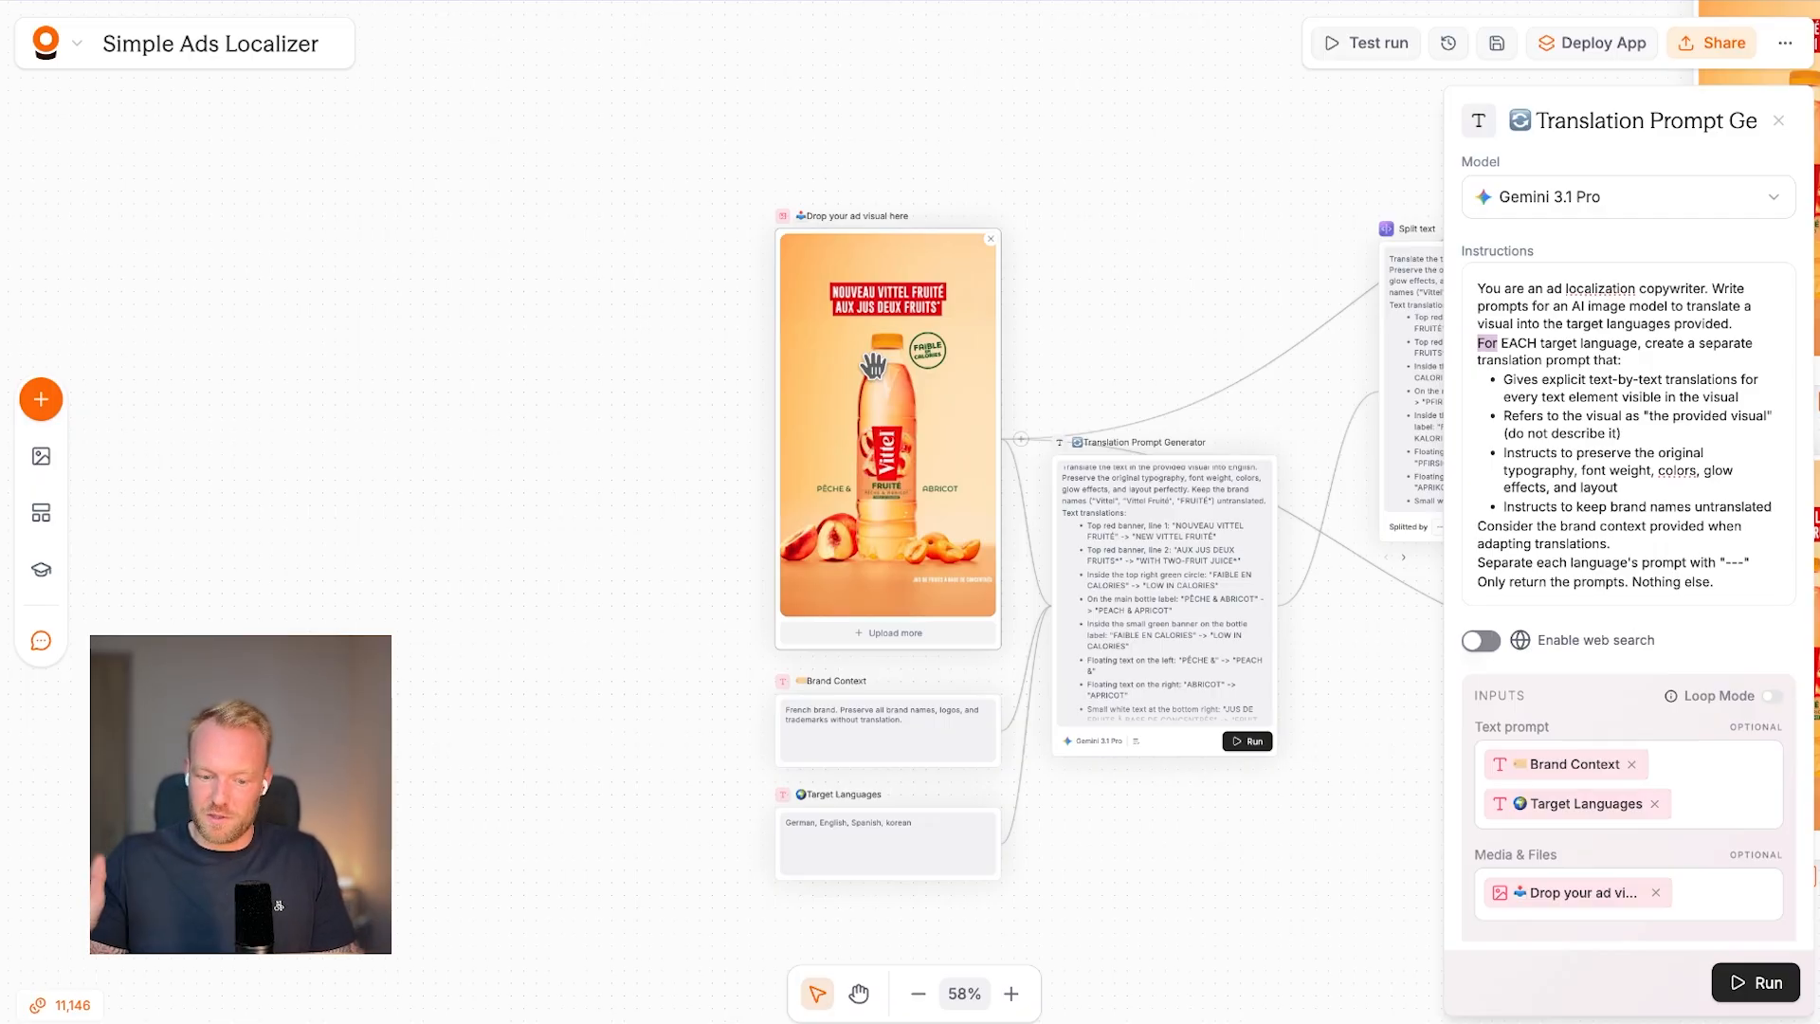
scroll(1058, 438, down, 2)
scroll(1058, 438, right, 2)
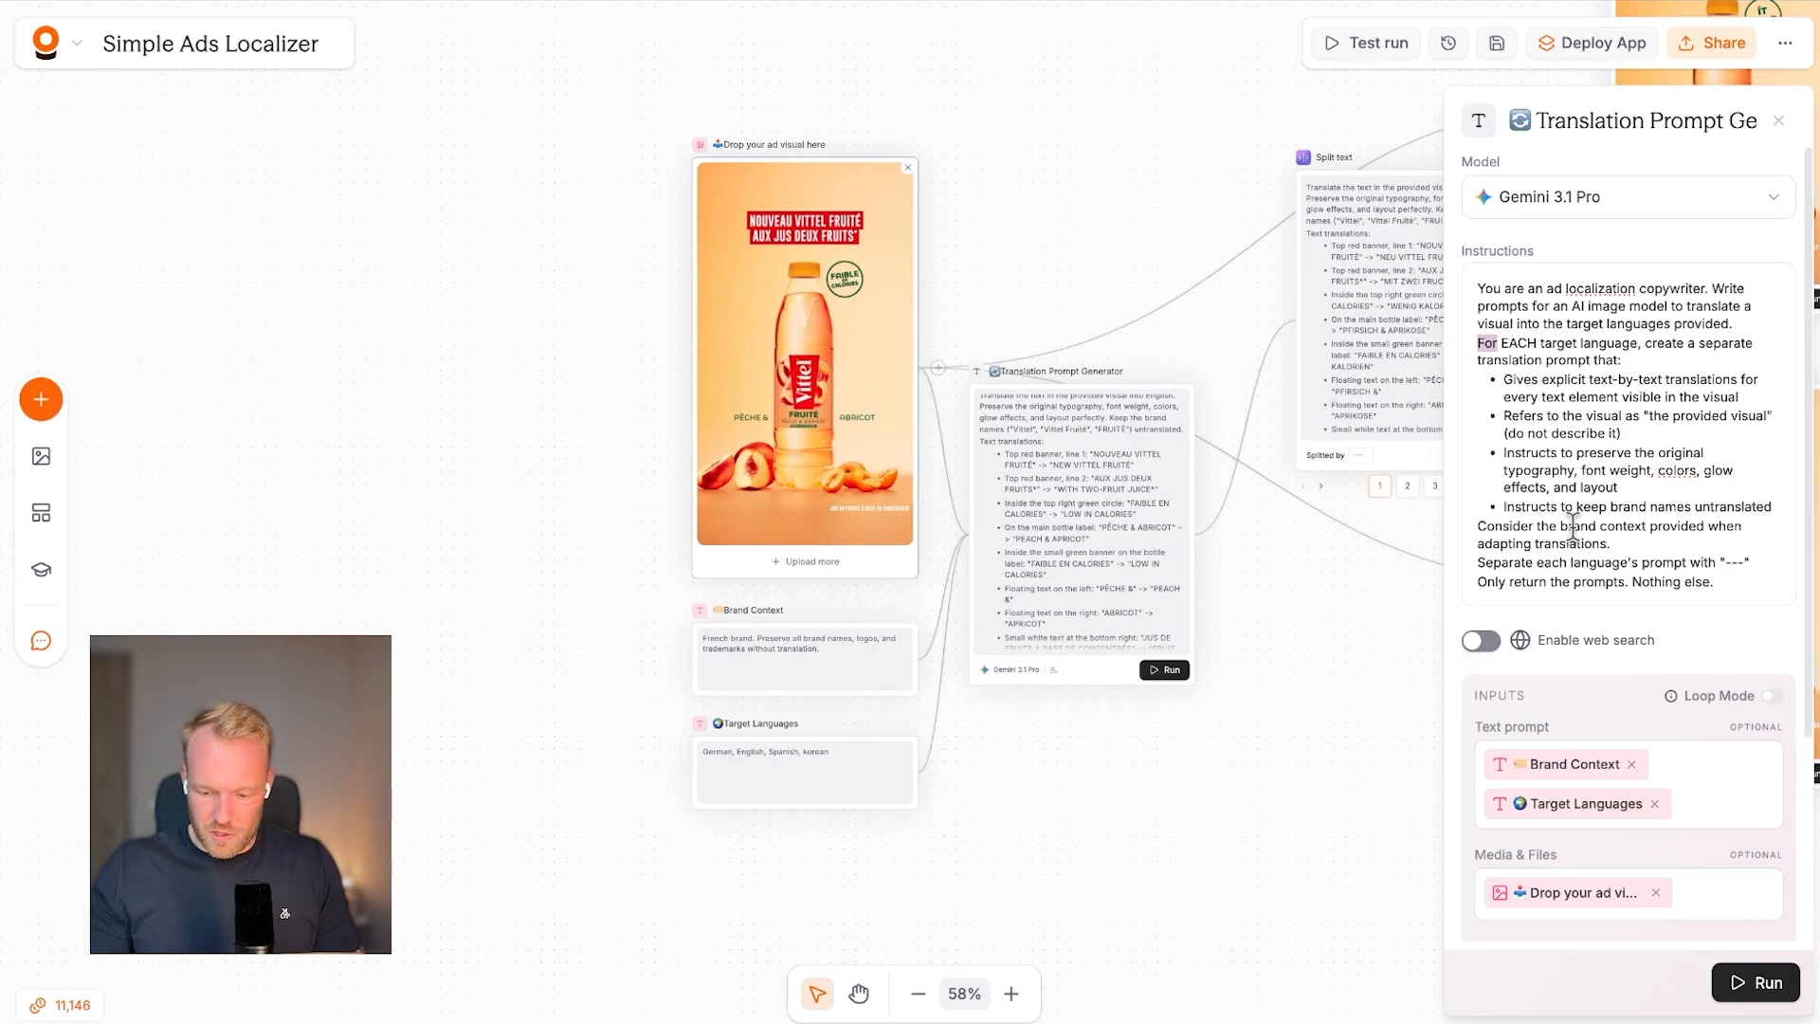
Read the instruction lines on preserving typography, untranslated brand names, the "---" separator and prompt-only output, comparing them with the ad and target languages.
triple_click(1566, 452)
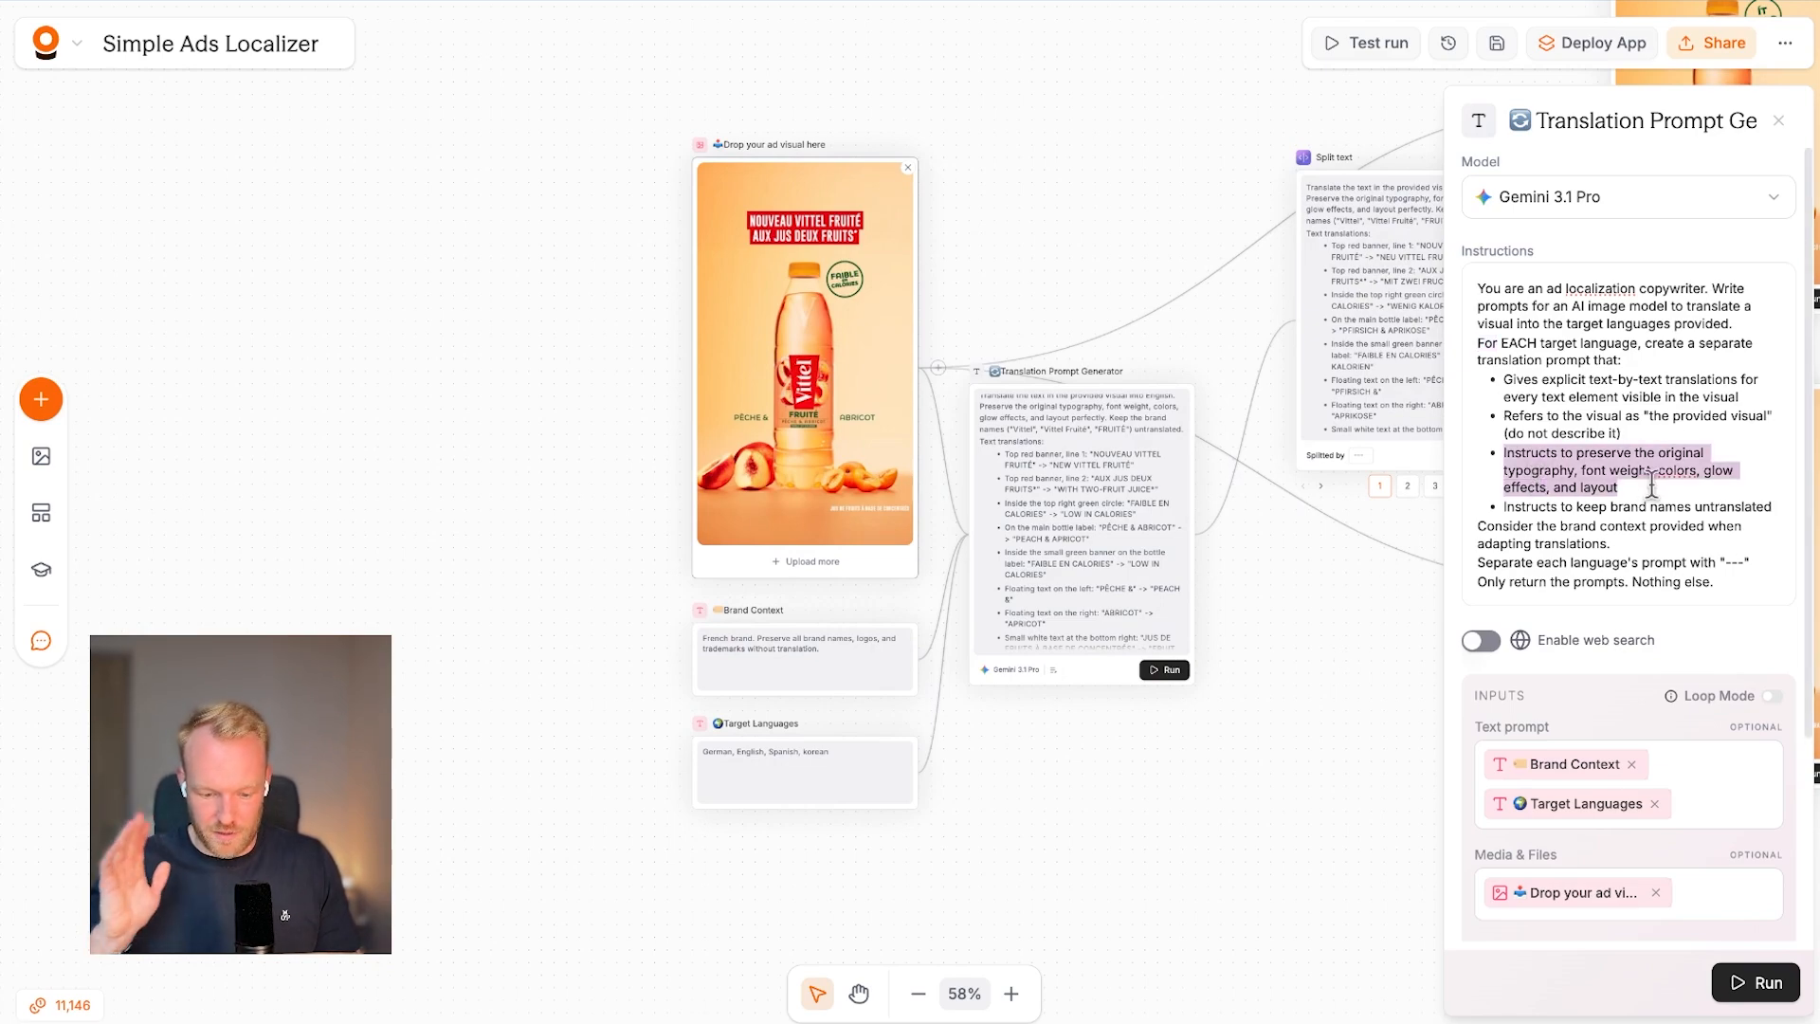
click(1552, 487)
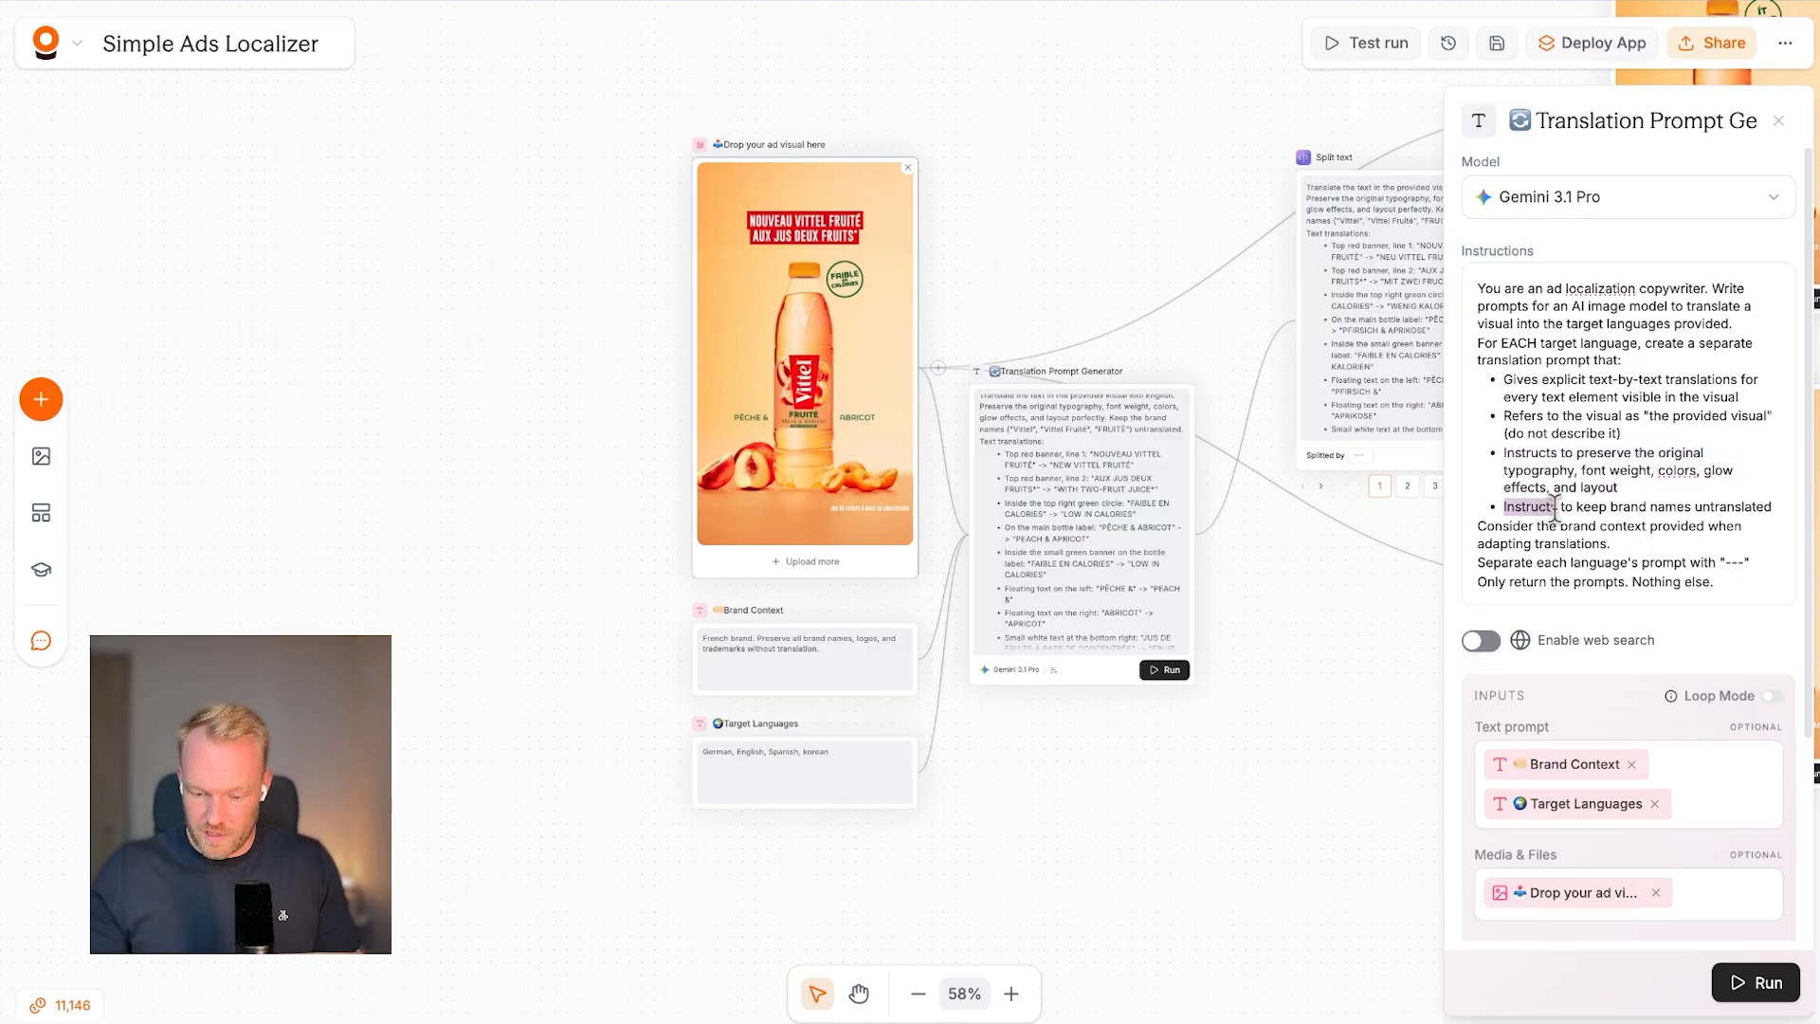
triple_click(1592, 506)
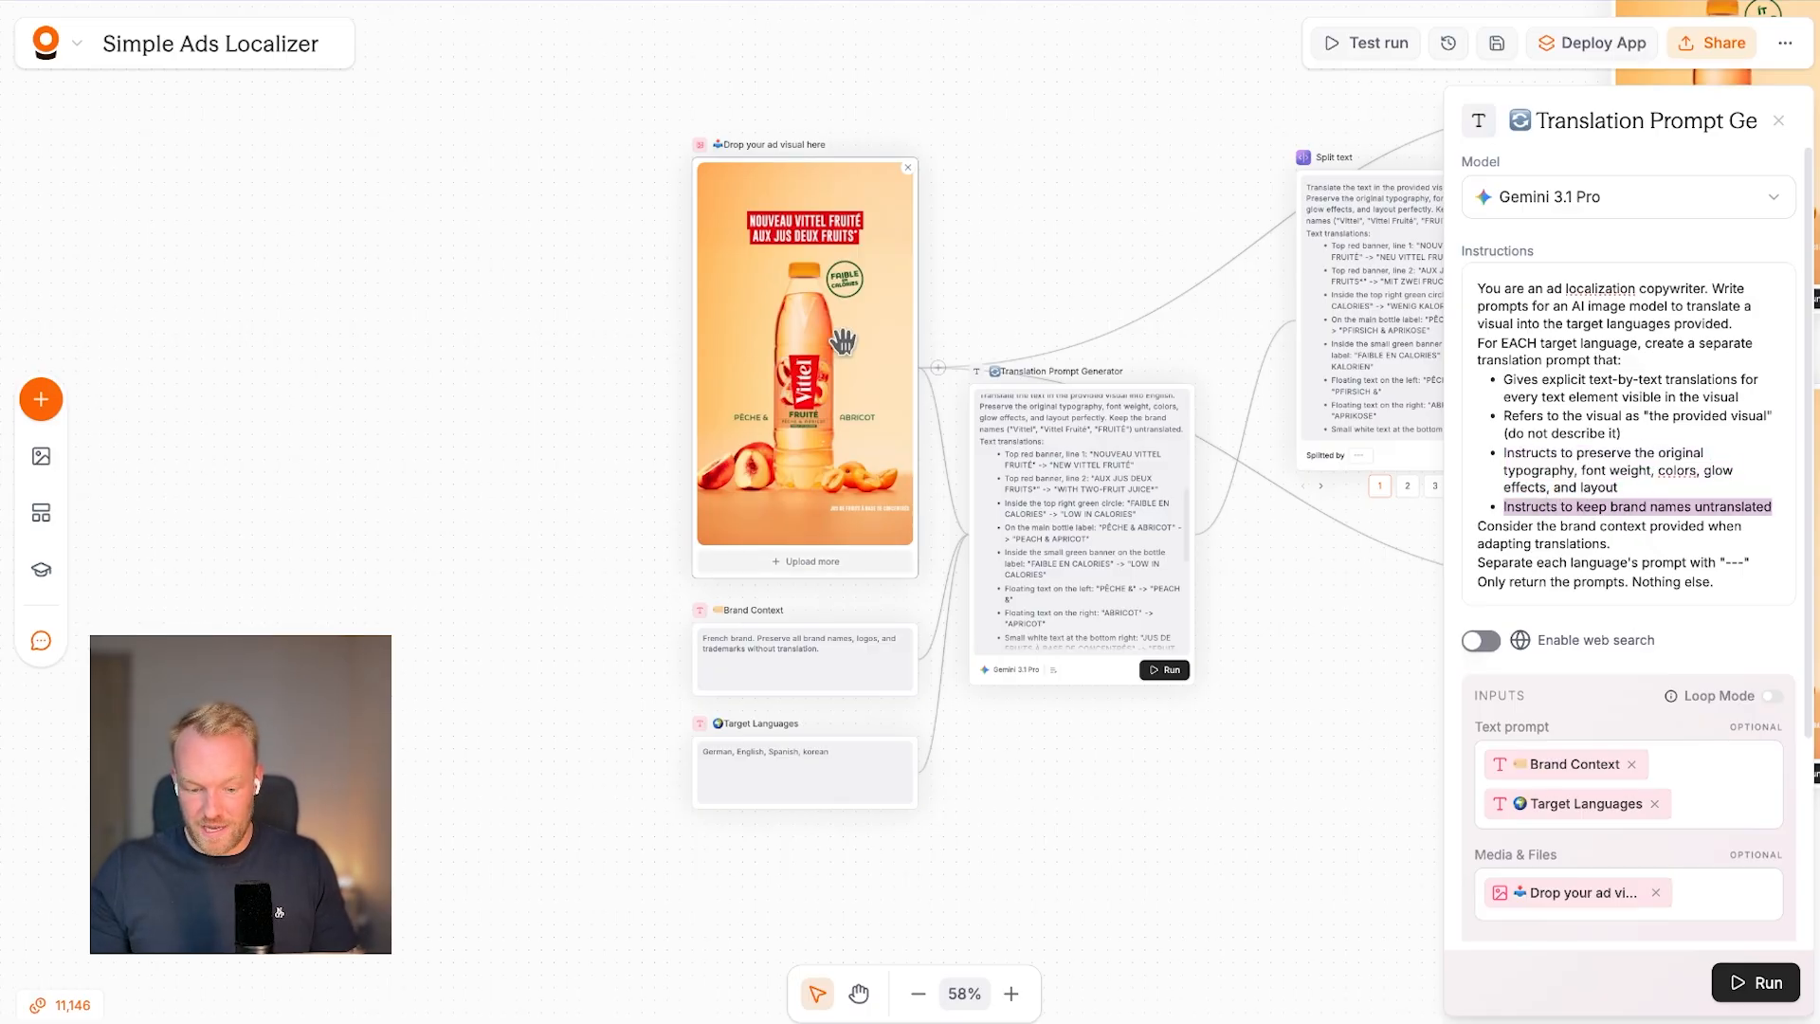
scroll(803, 379, up, 10)
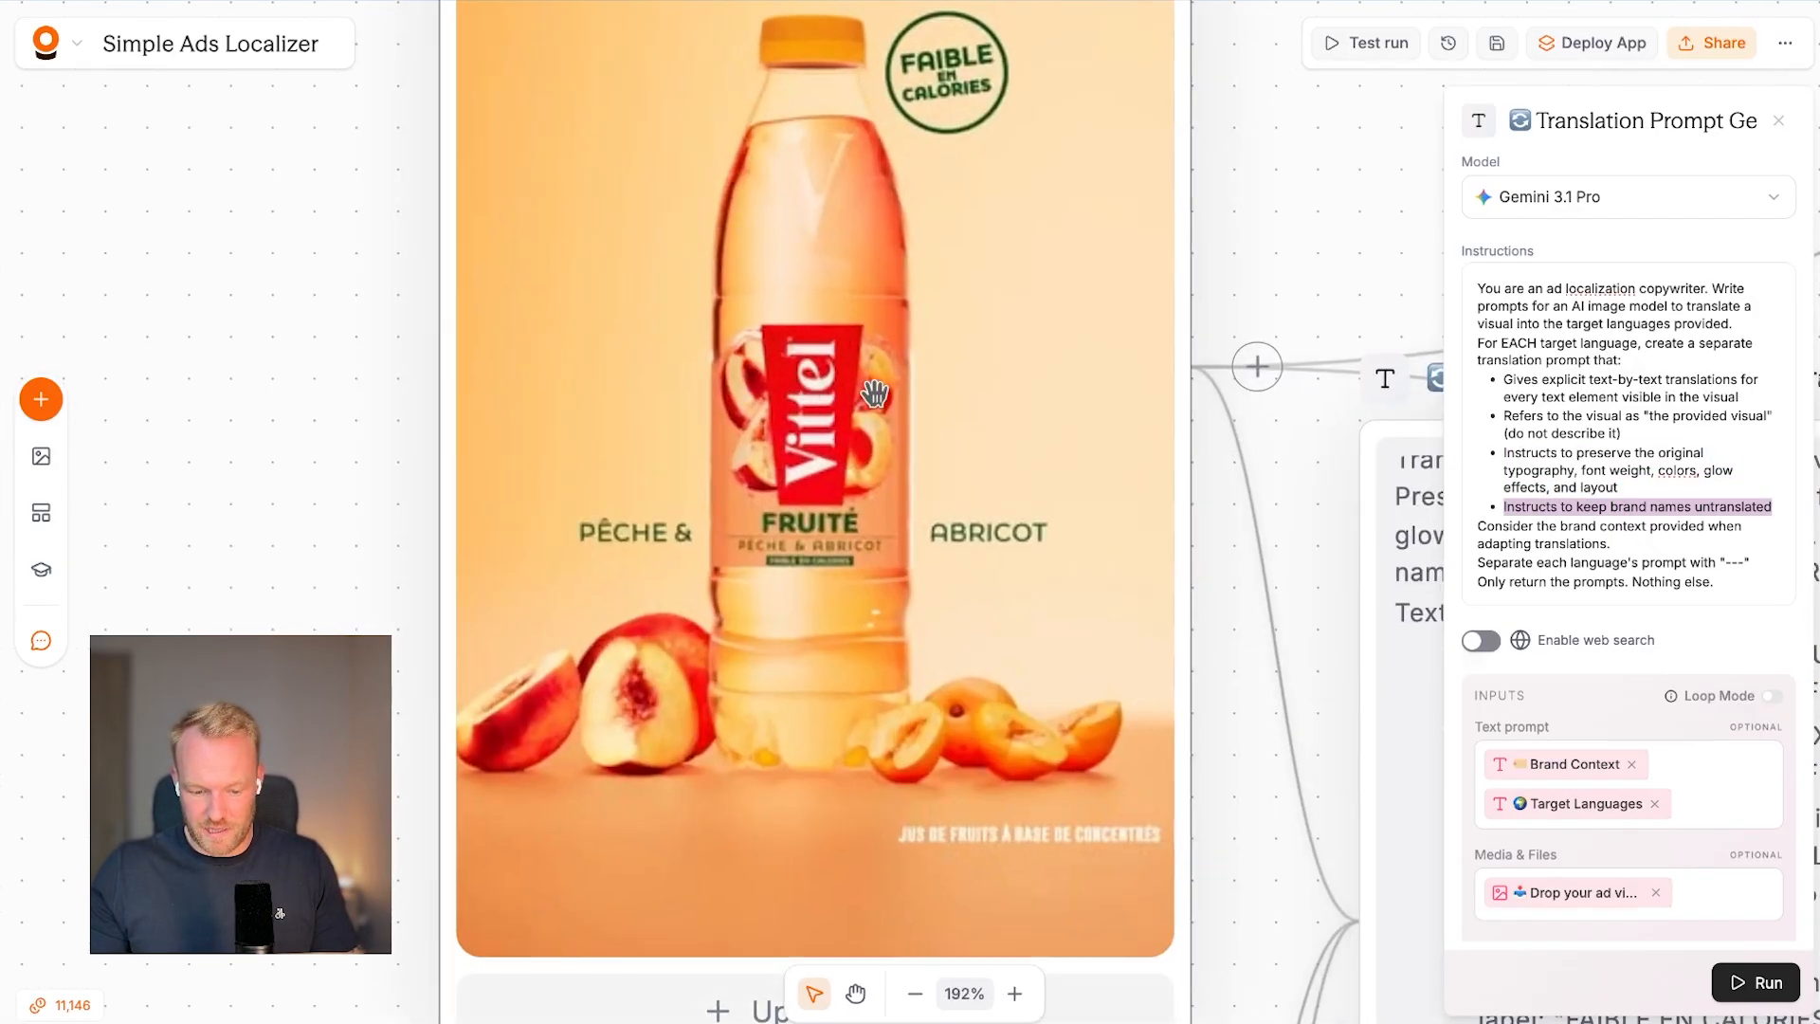
scroll(825, 474, down, 5)
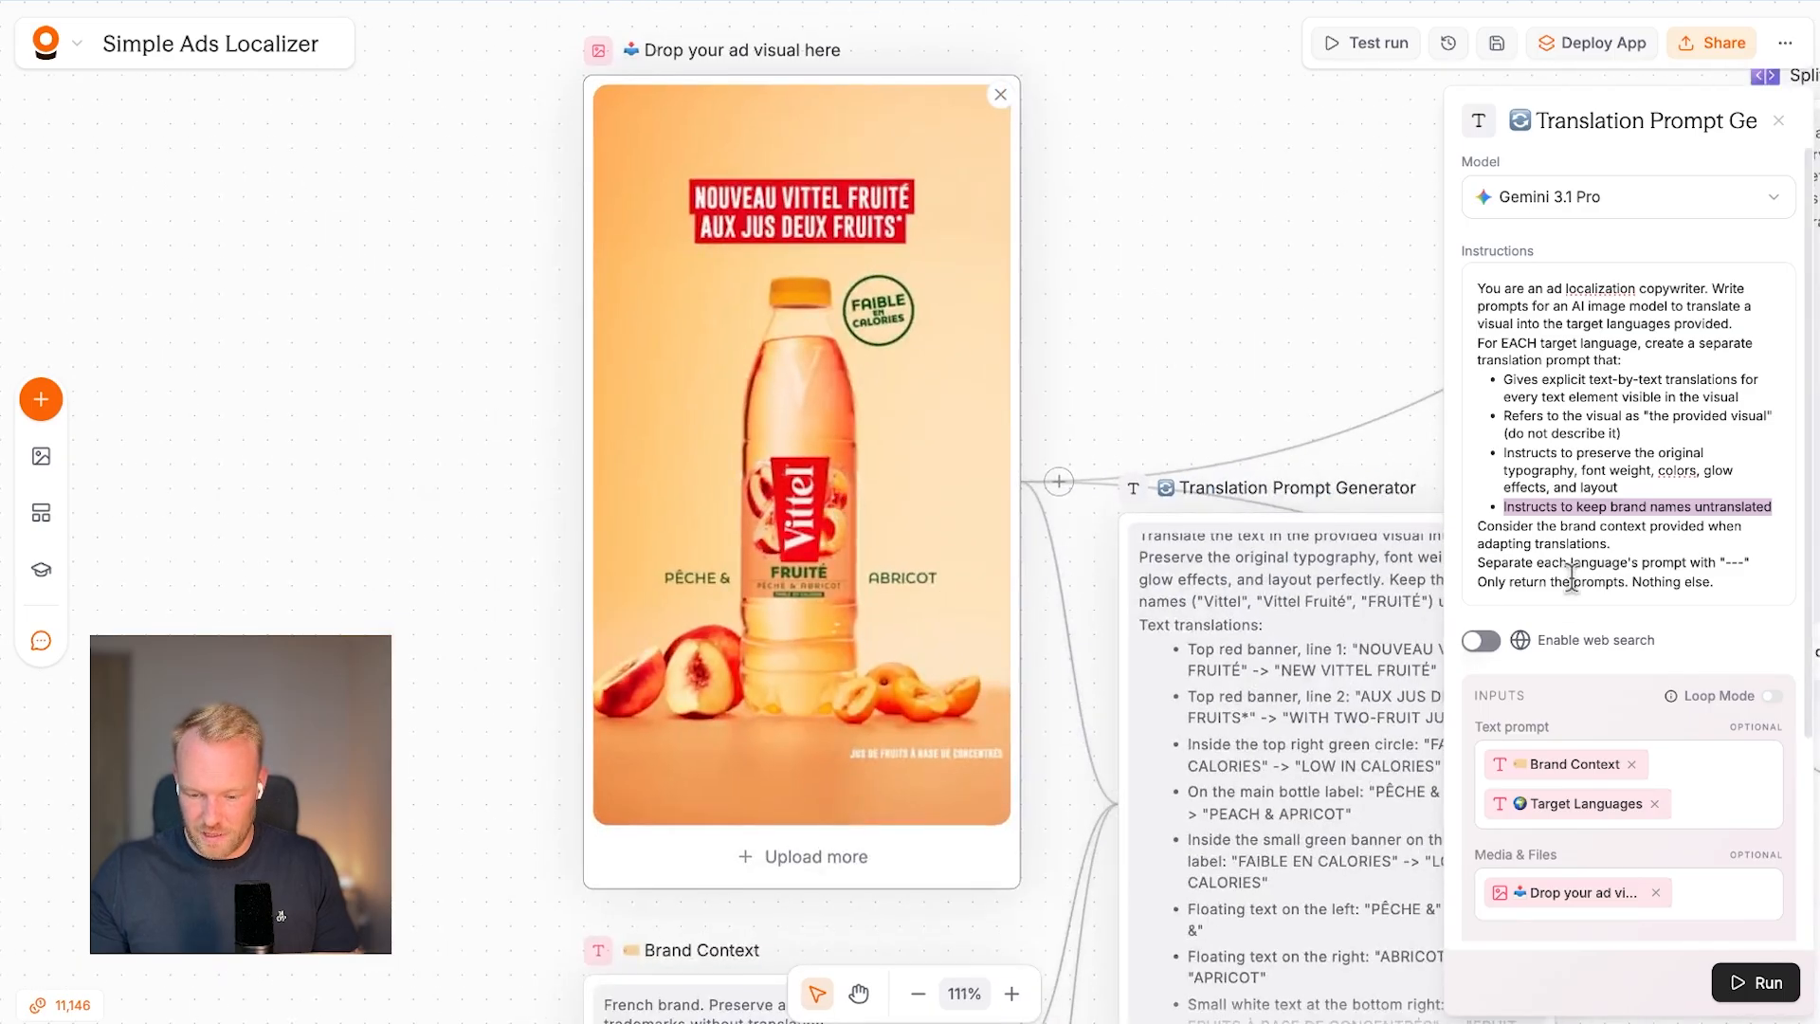
double_click(1569, 543)
triple_click(1528, 581)
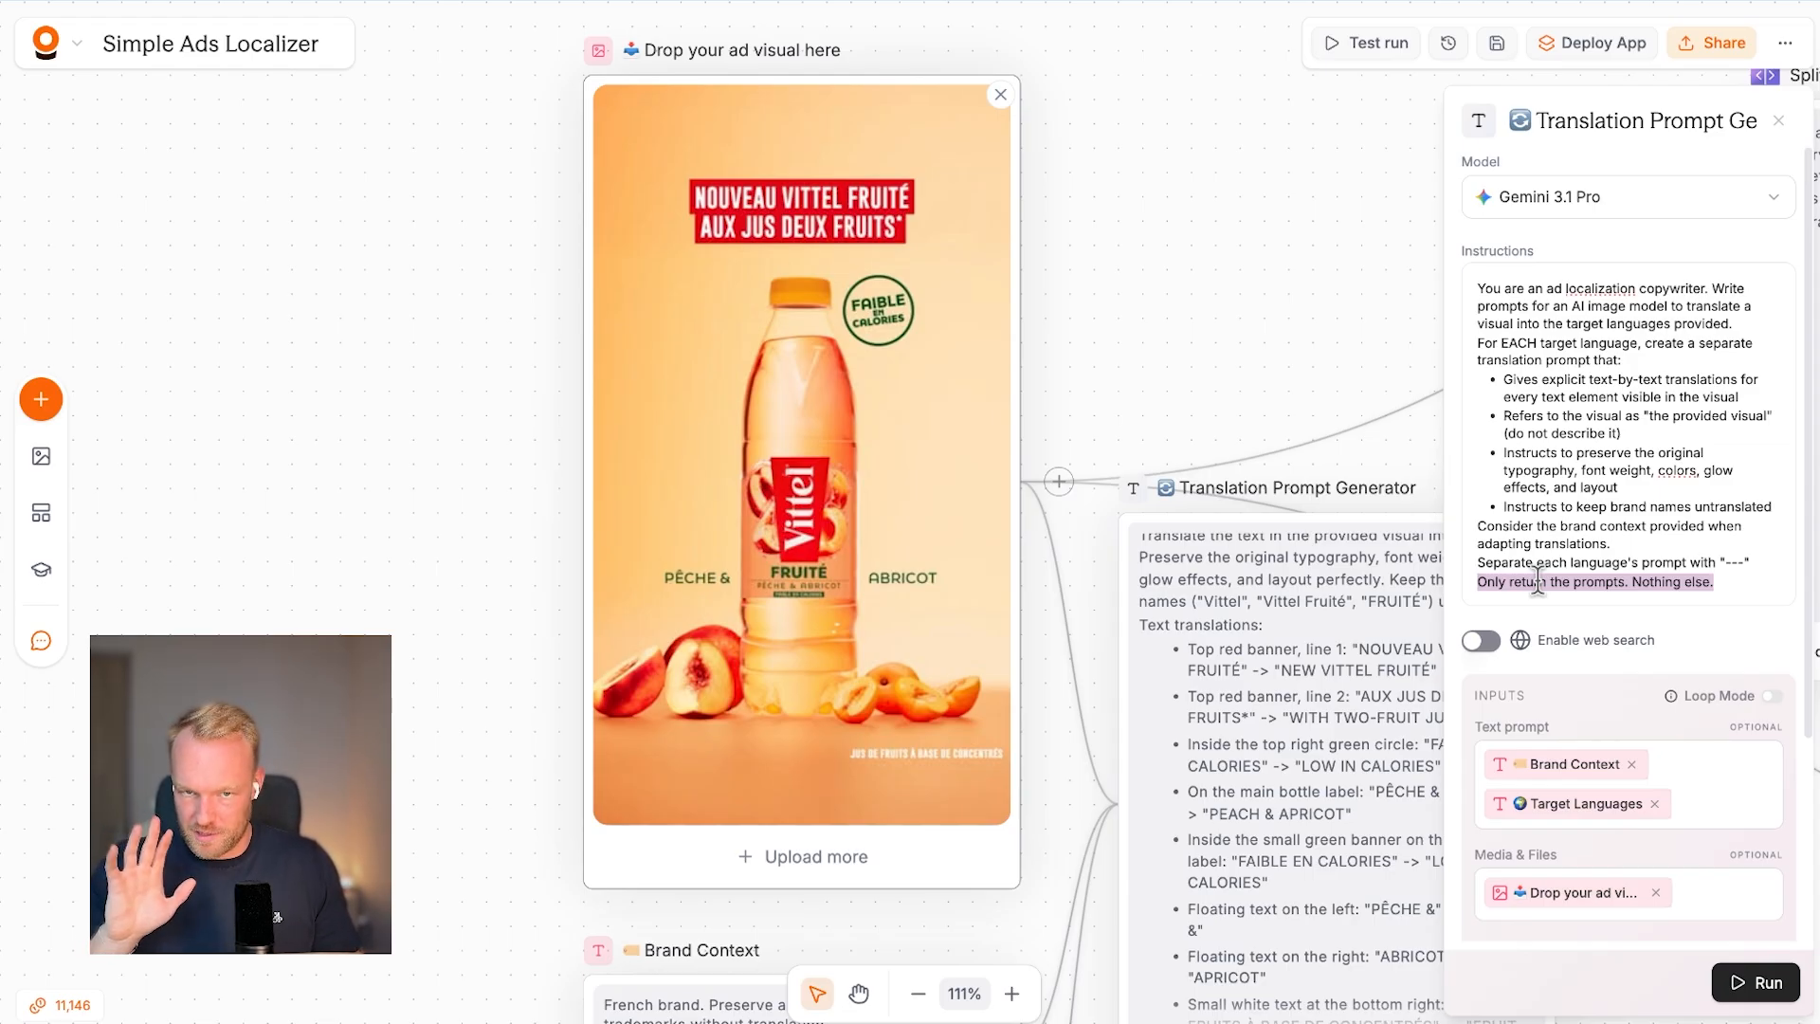
triple_click(1536, 562)
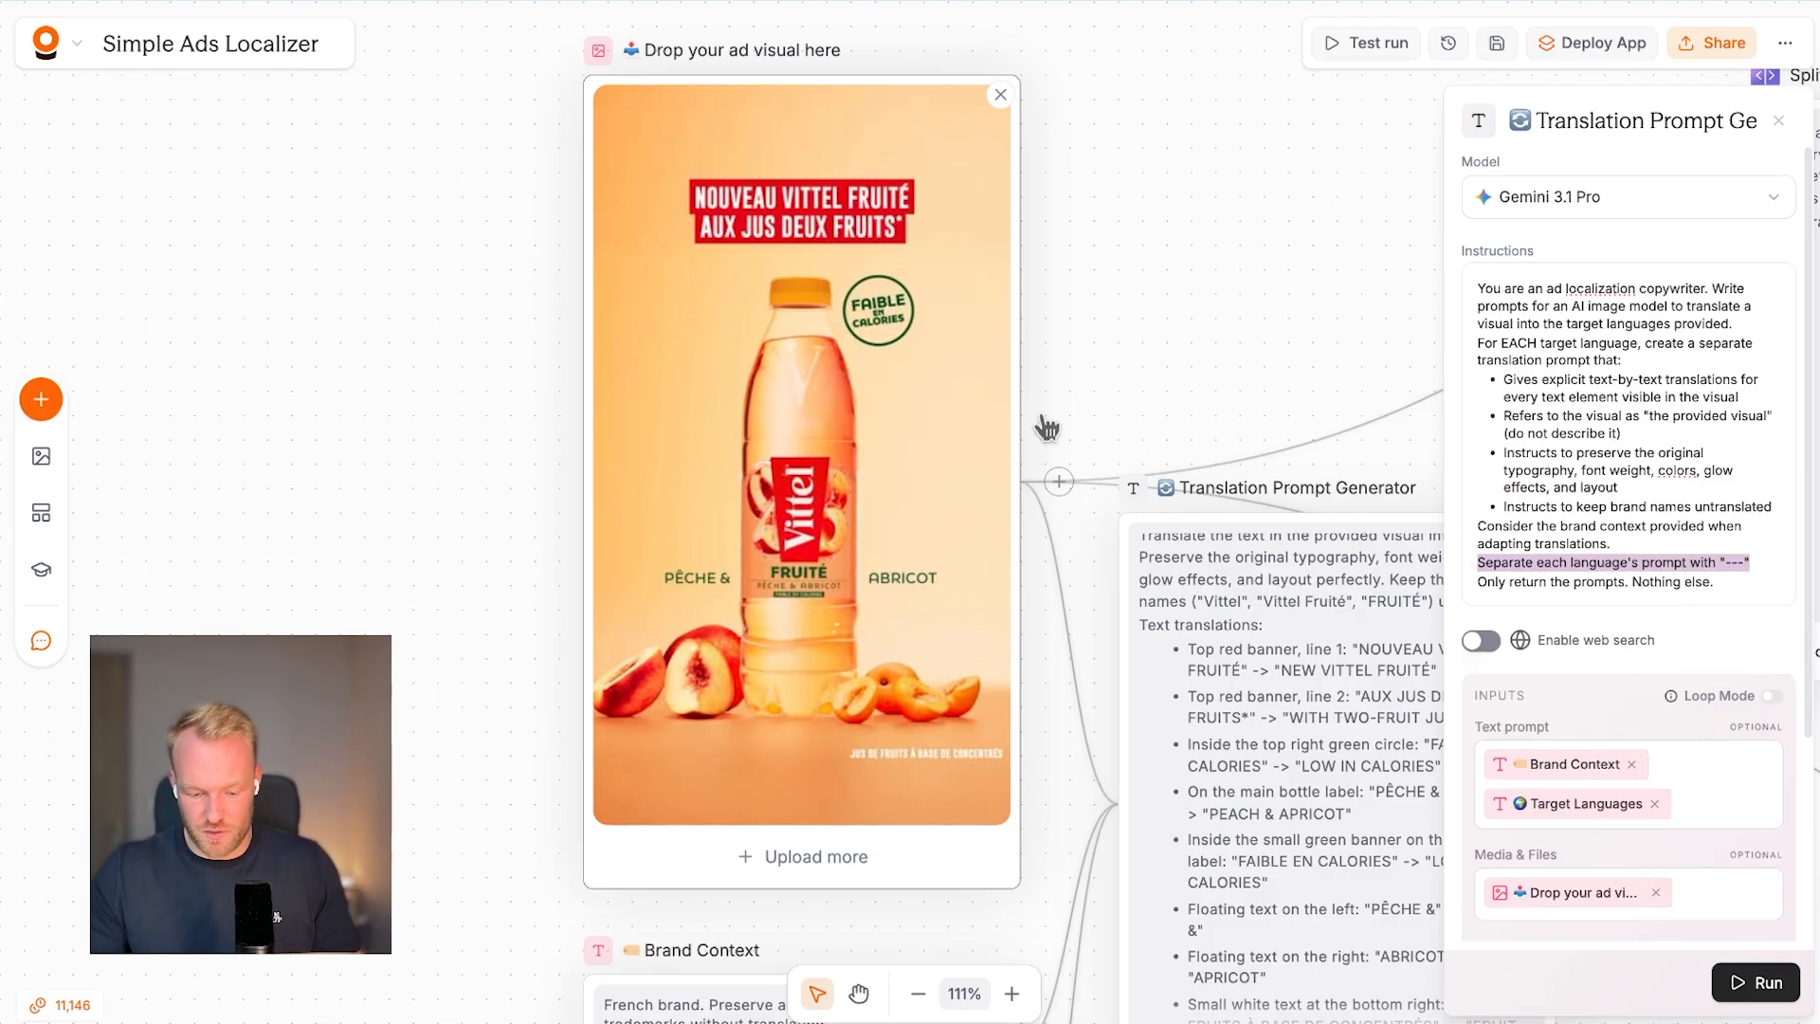
scroll(1047, 429, down, 10)
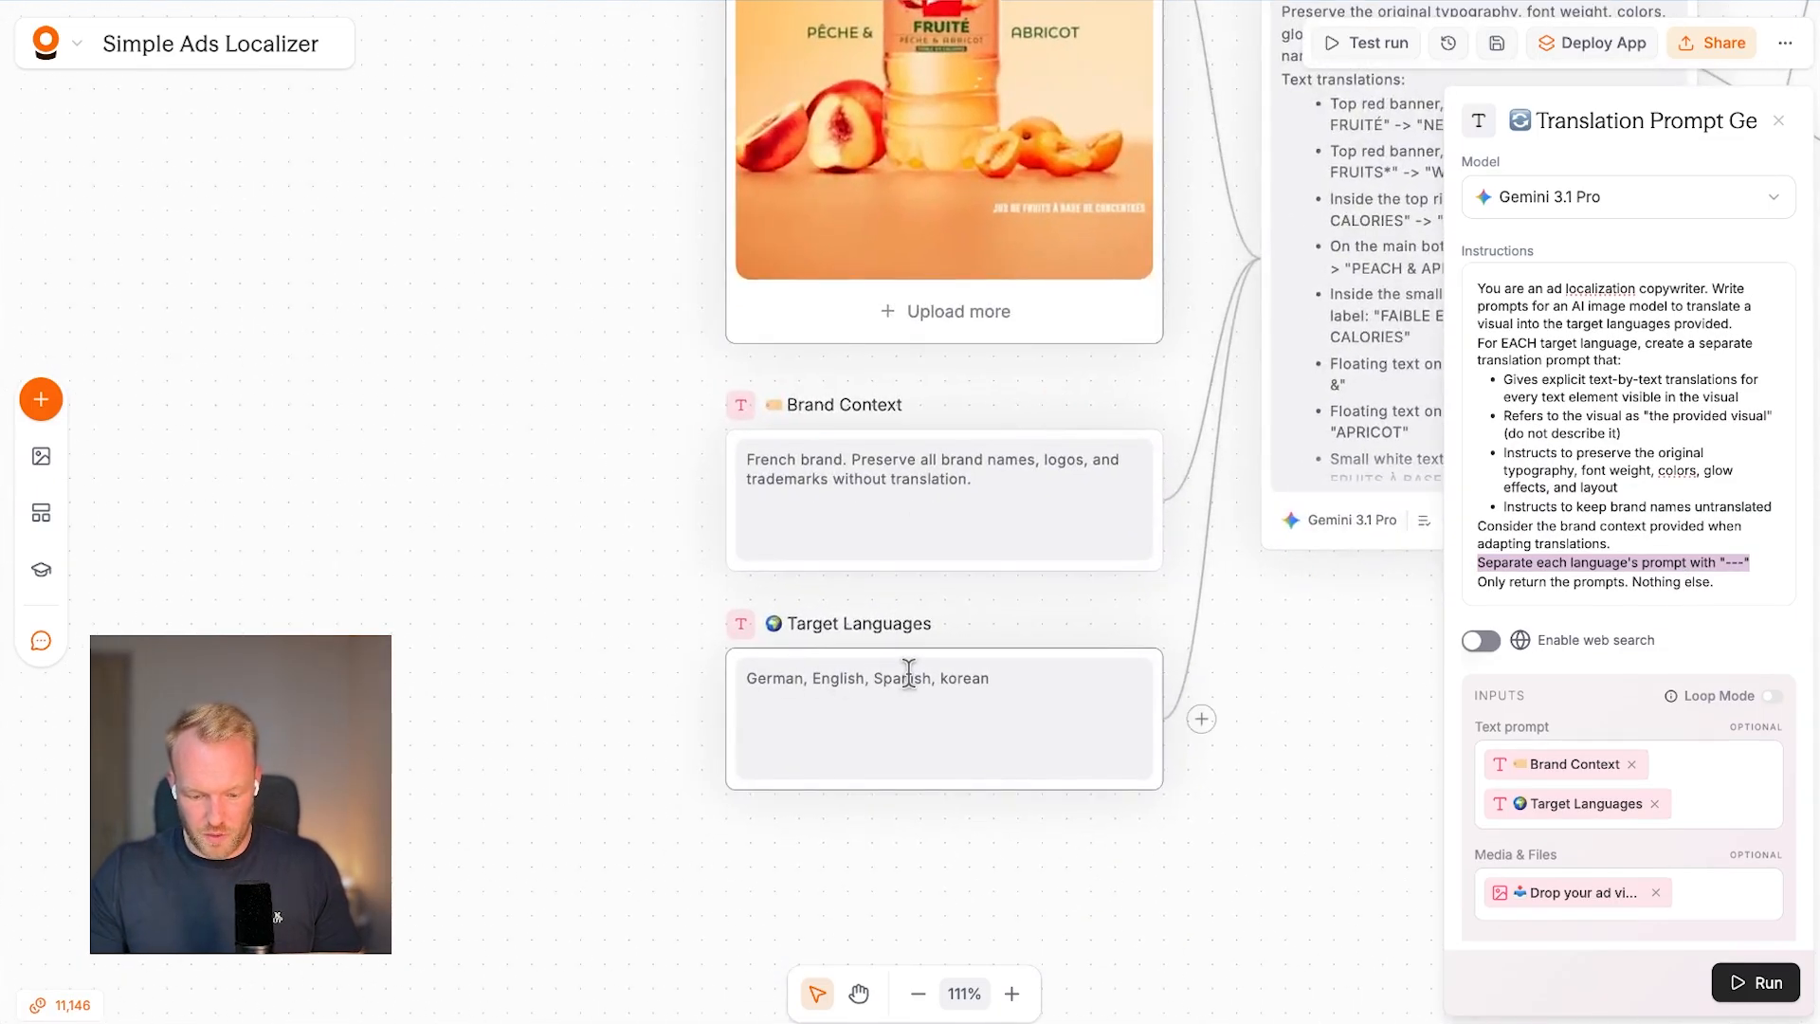
double_click(1525, 582)
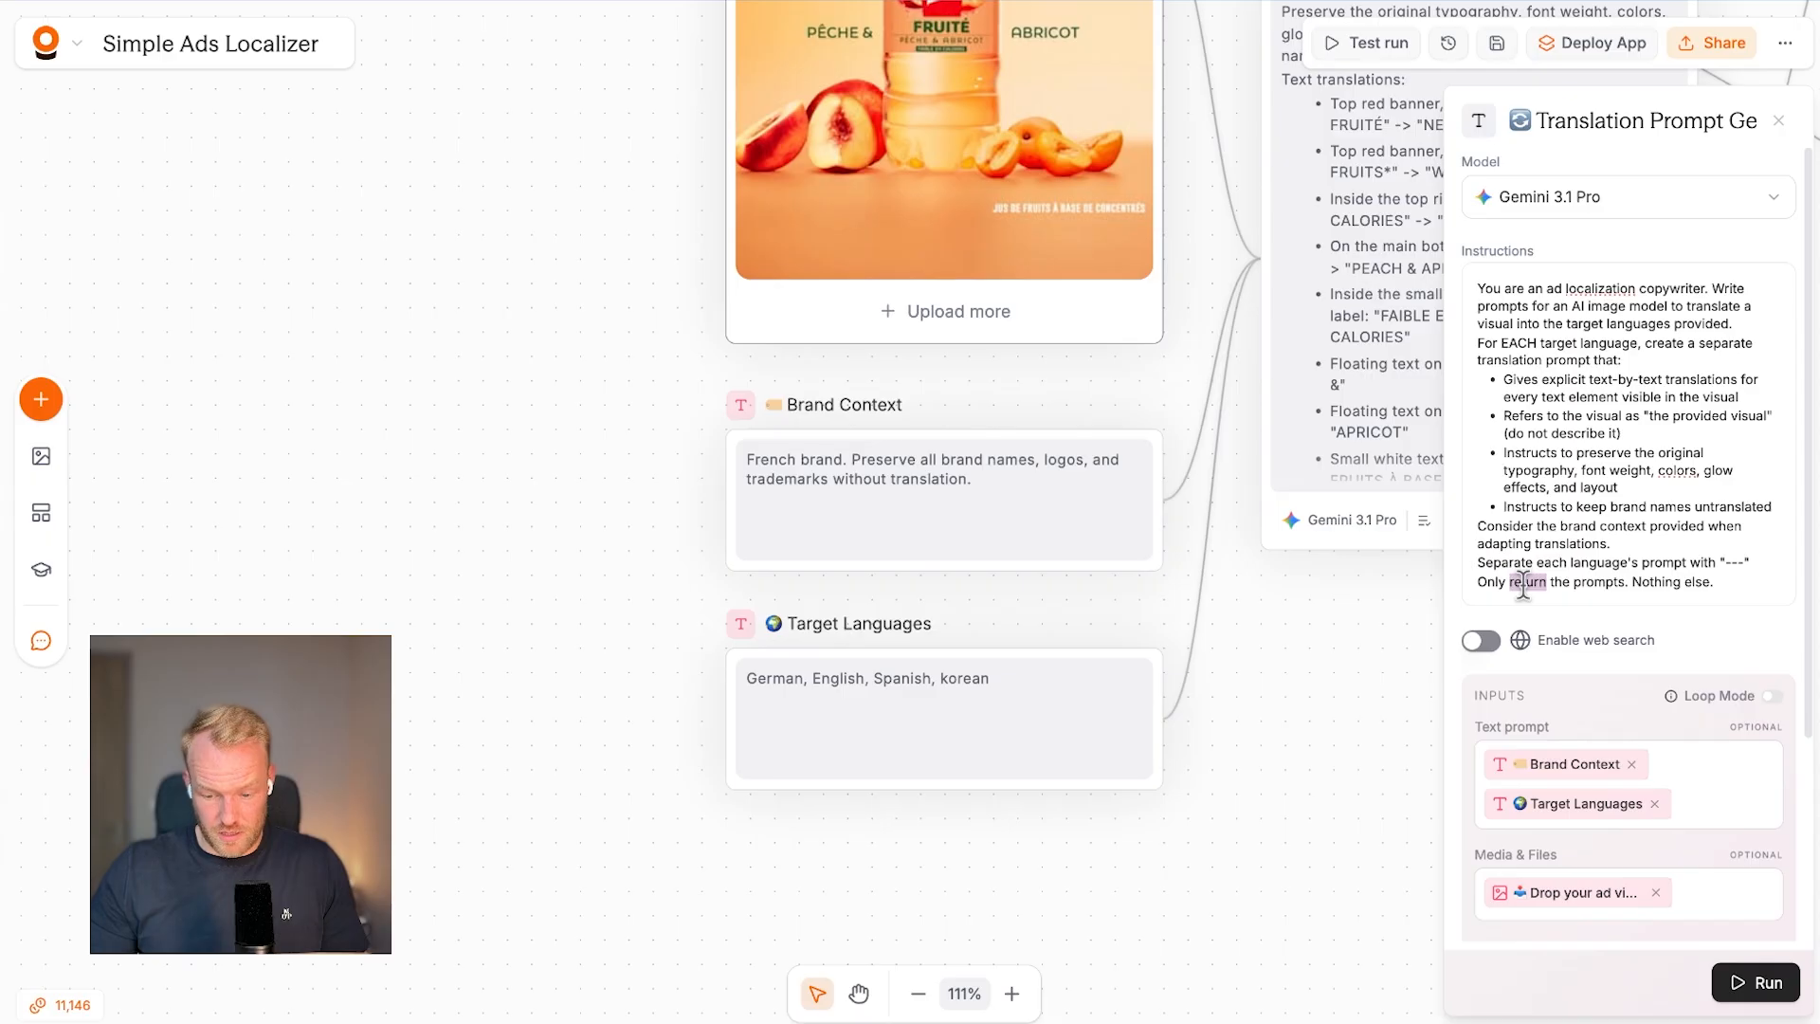
Check the "---" separator line in the Translation Prompt Generator's instructions and run the node.
triple_click(1517, 567)
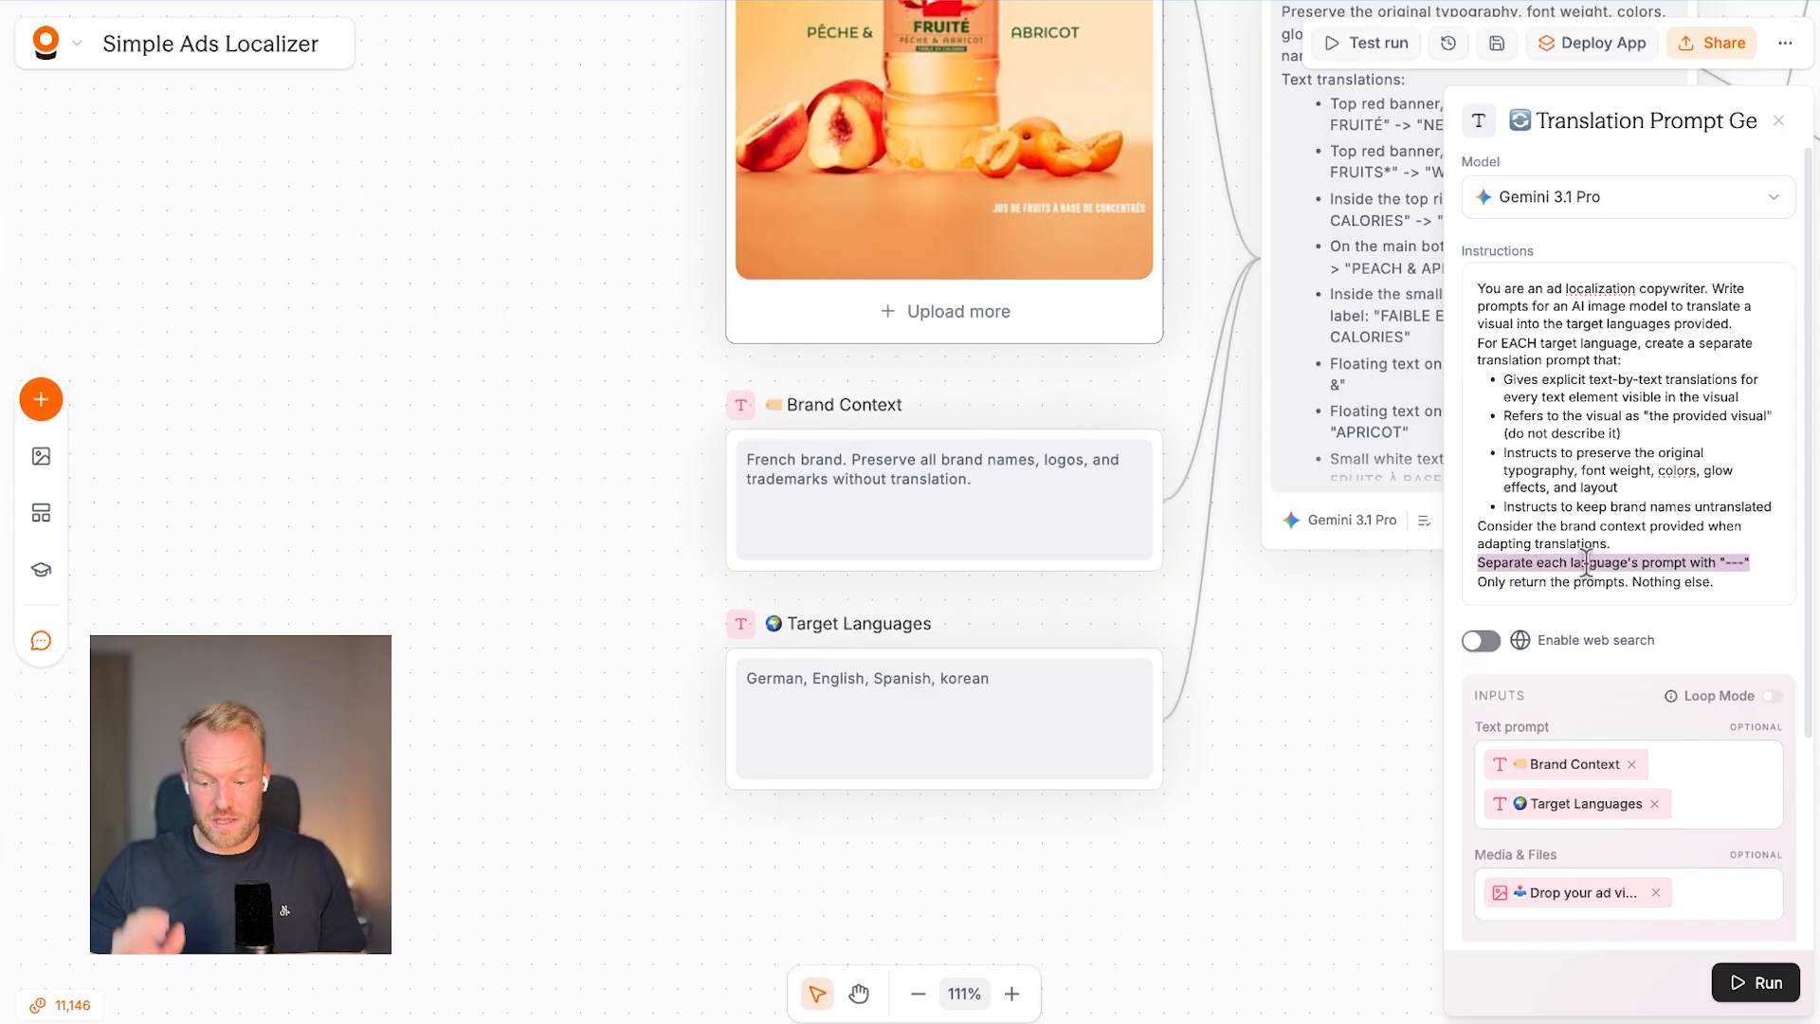
click(1736, 563)
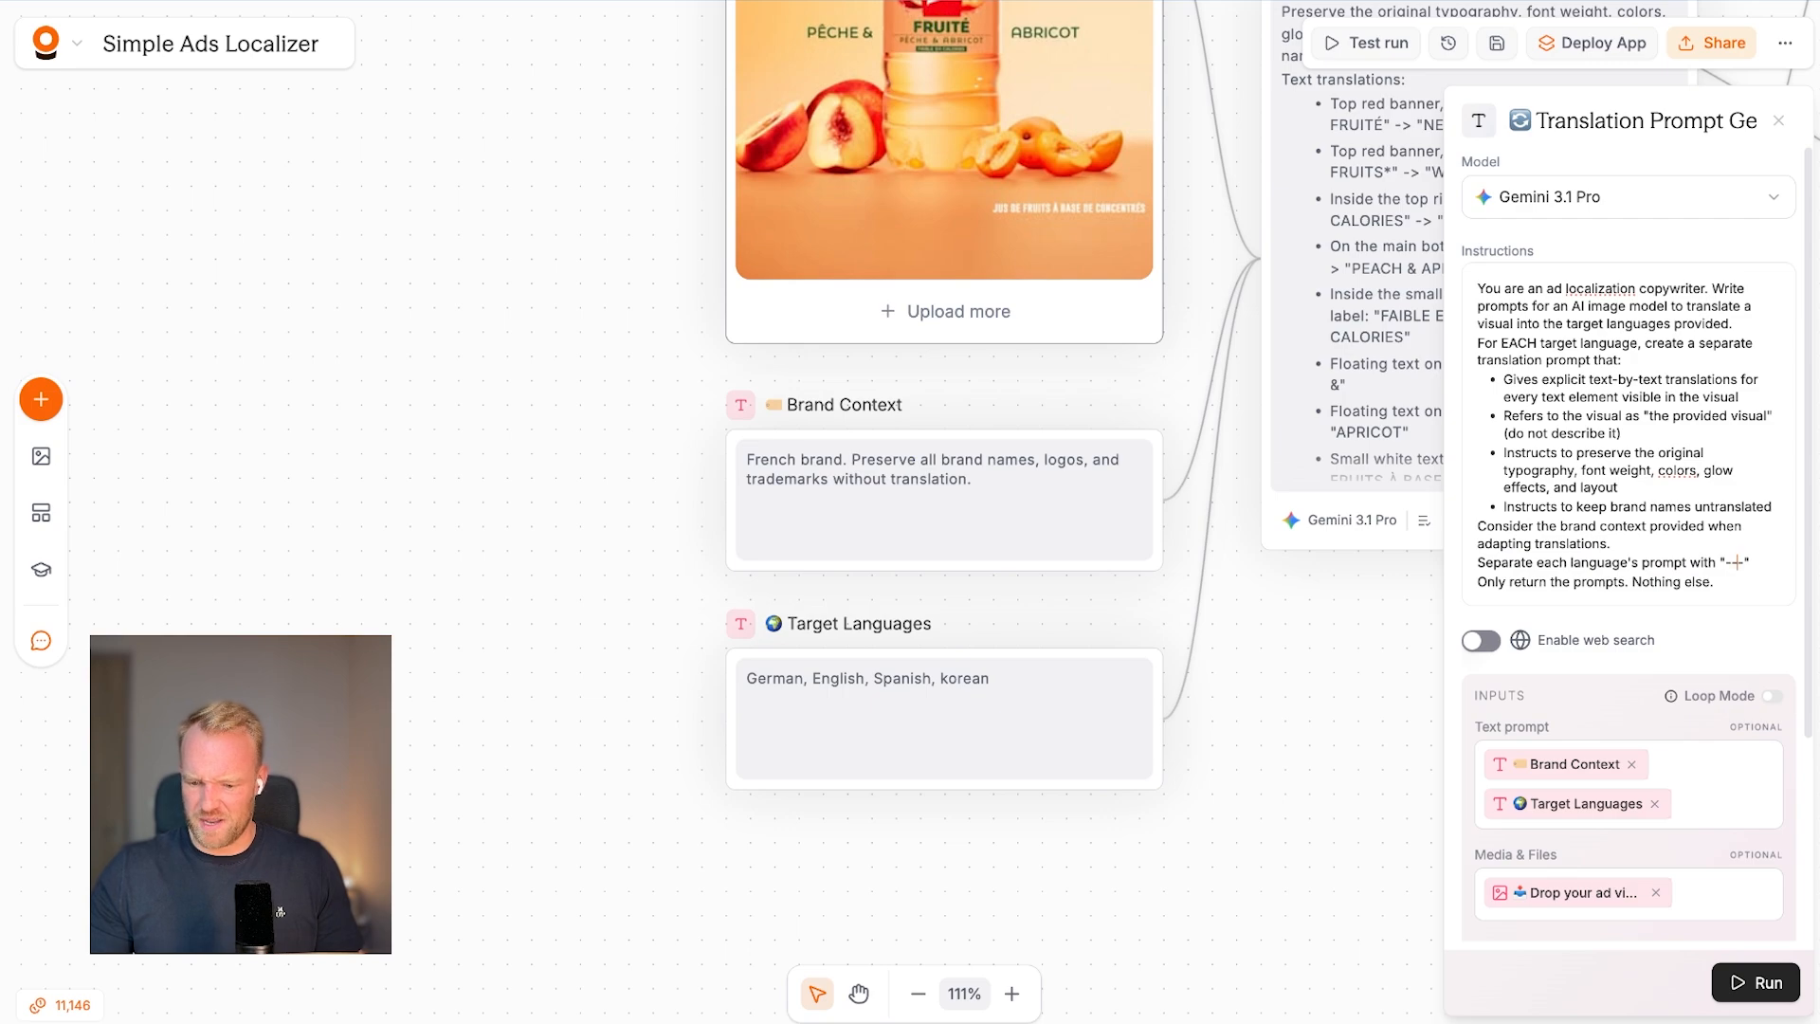
scroll(1259, 743, right, 4)
scroll(1259, 743, up, 2)
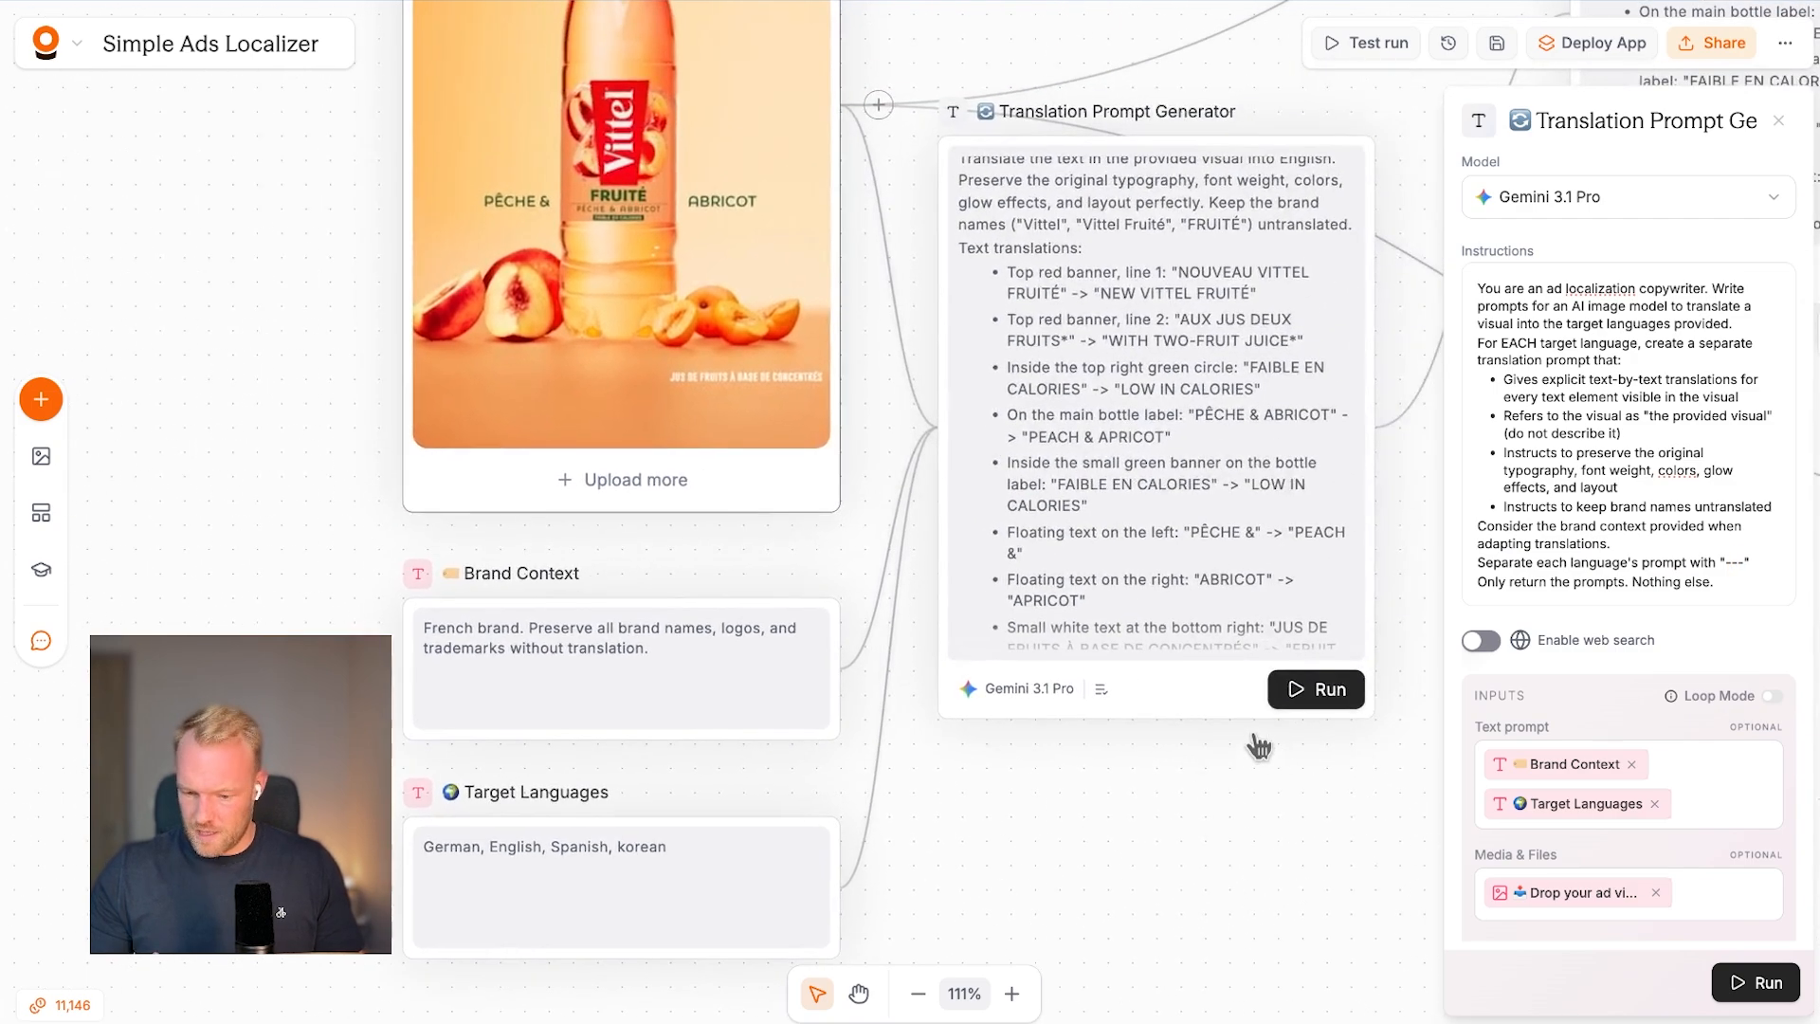
scroll(1174, 833, right, 3)
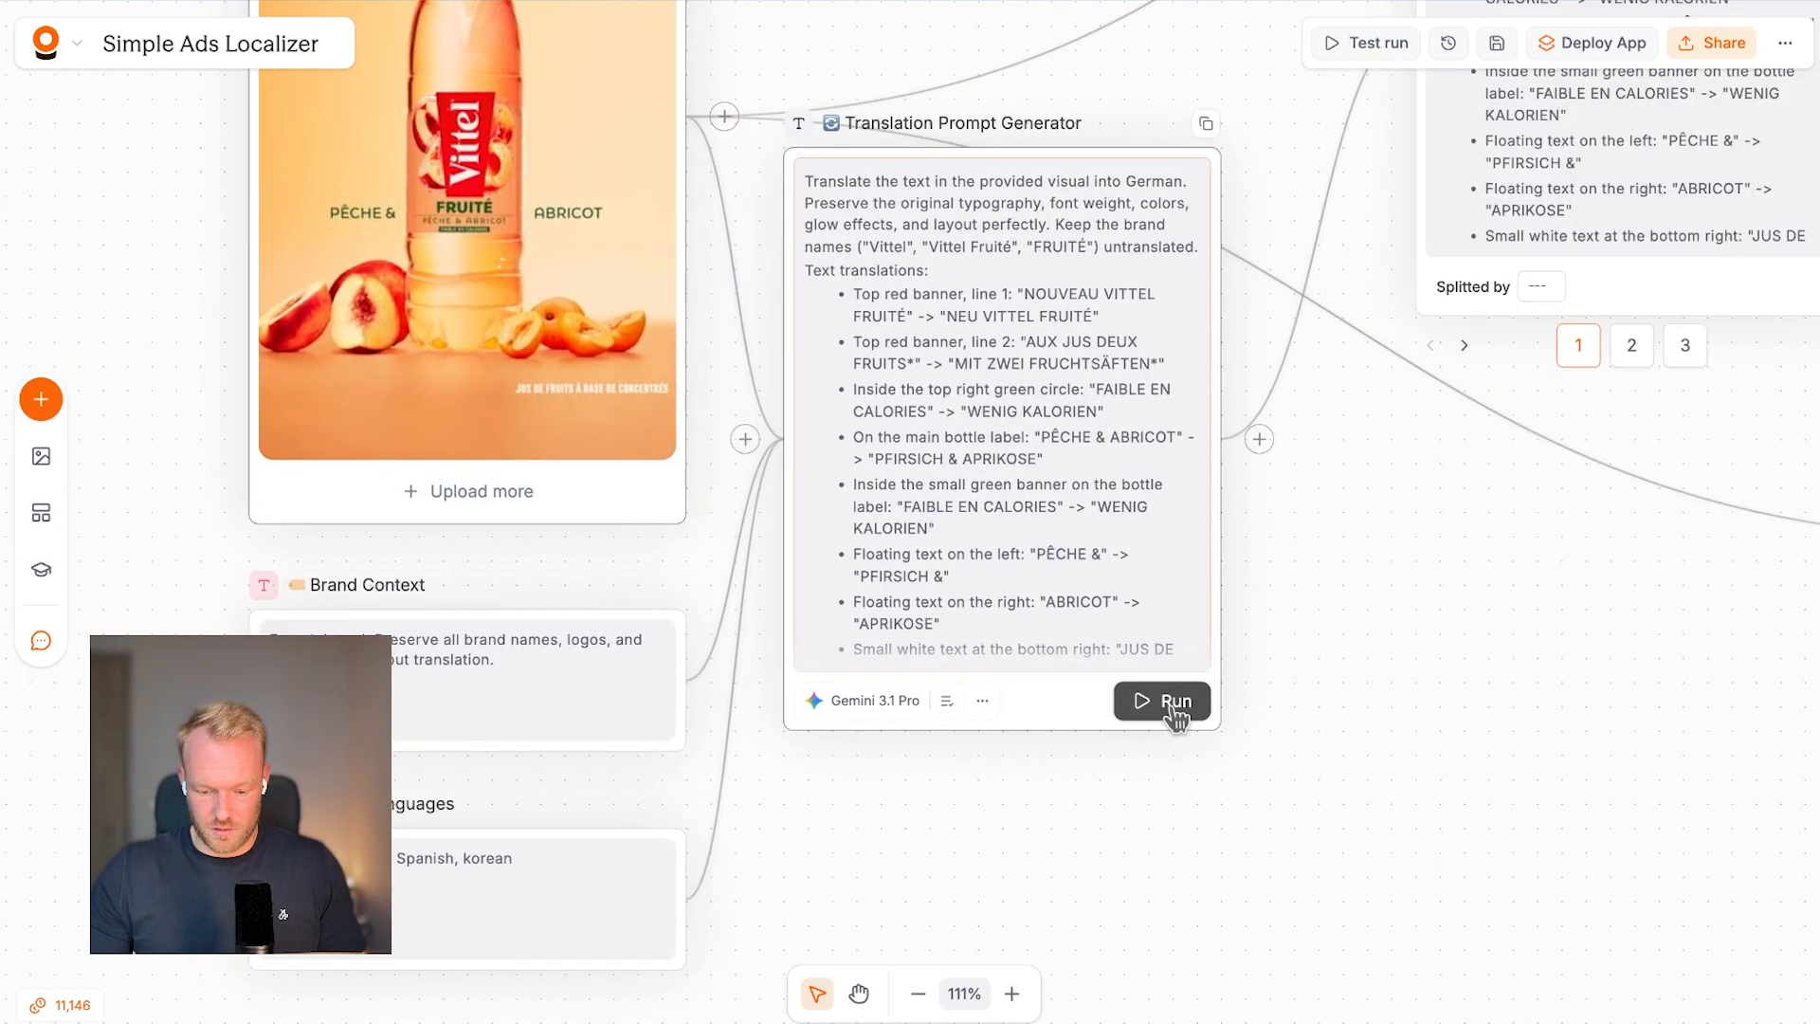
click(1173, 706)
Review the ad visual, Brand Context and Target Languages inputs while the Translation Prompt Generator is generating.
scroll(965, 715, down, 5)
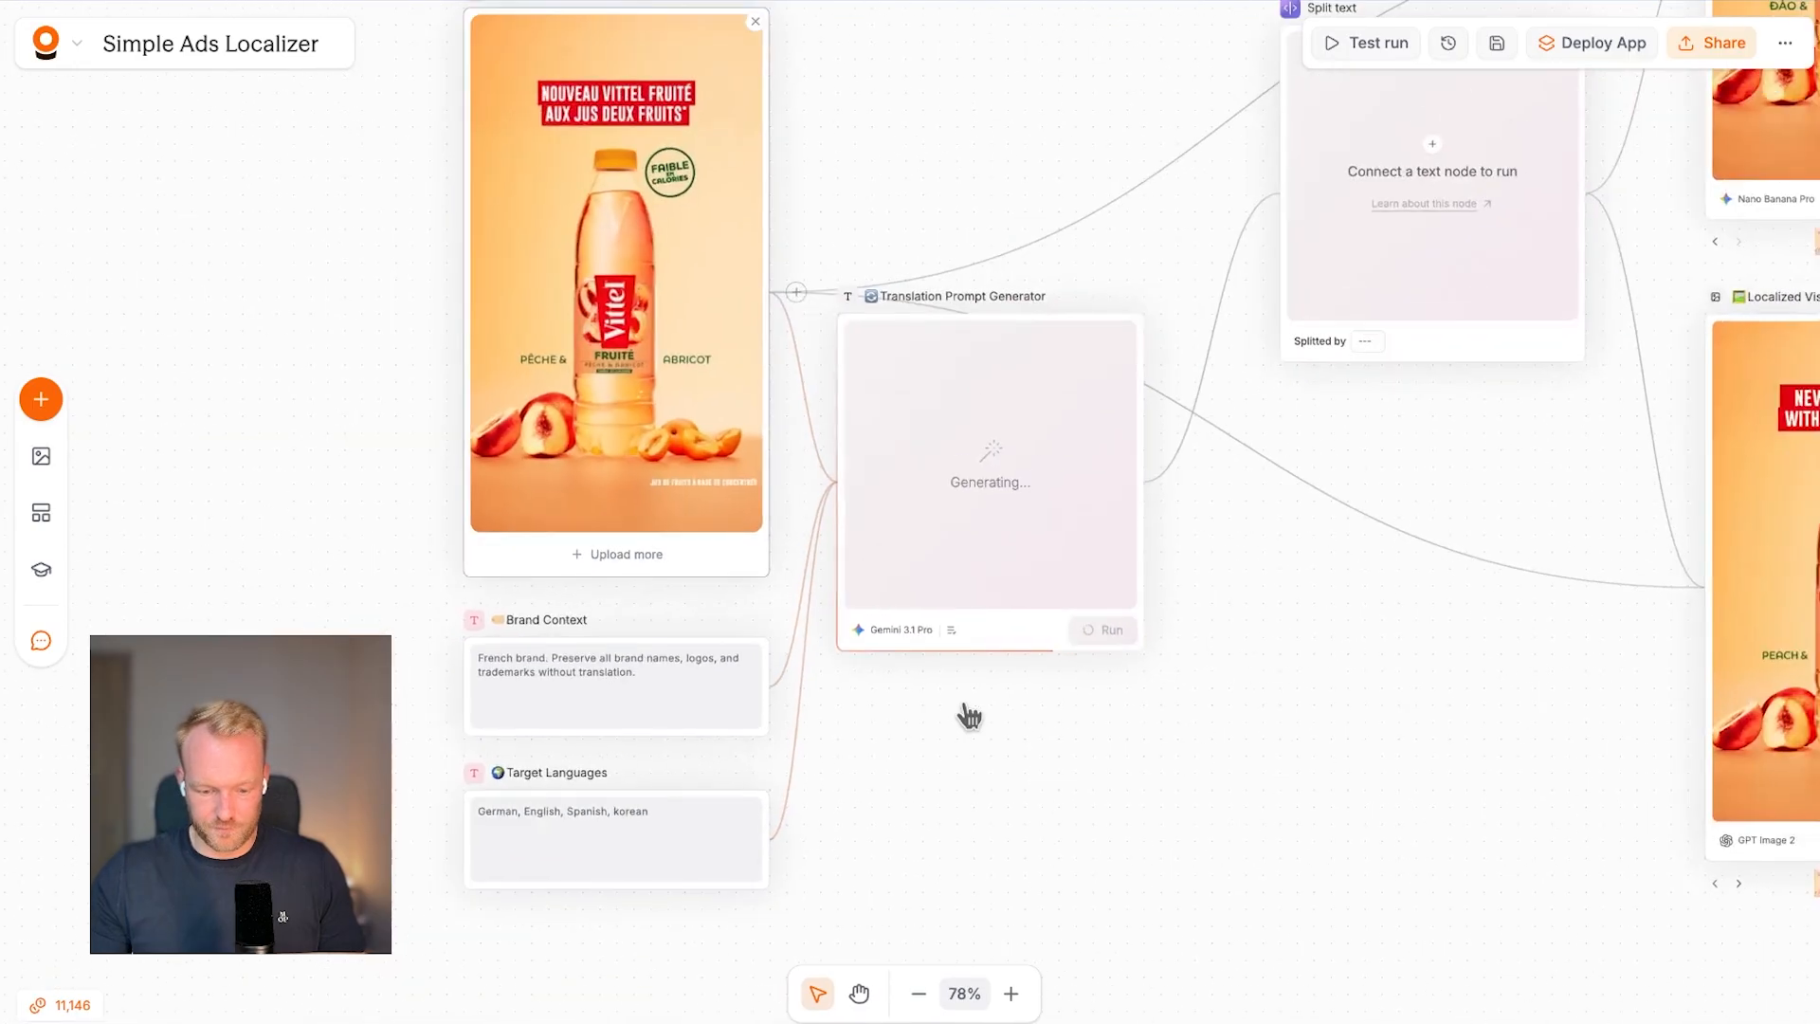
scroll(965, 715, down, 1)
mouse_move(727, 297)
mouse_down()
mouse_move(779, 284)
mouse_move(724, 284)
mouse_move(724, 311)
mouse_up()
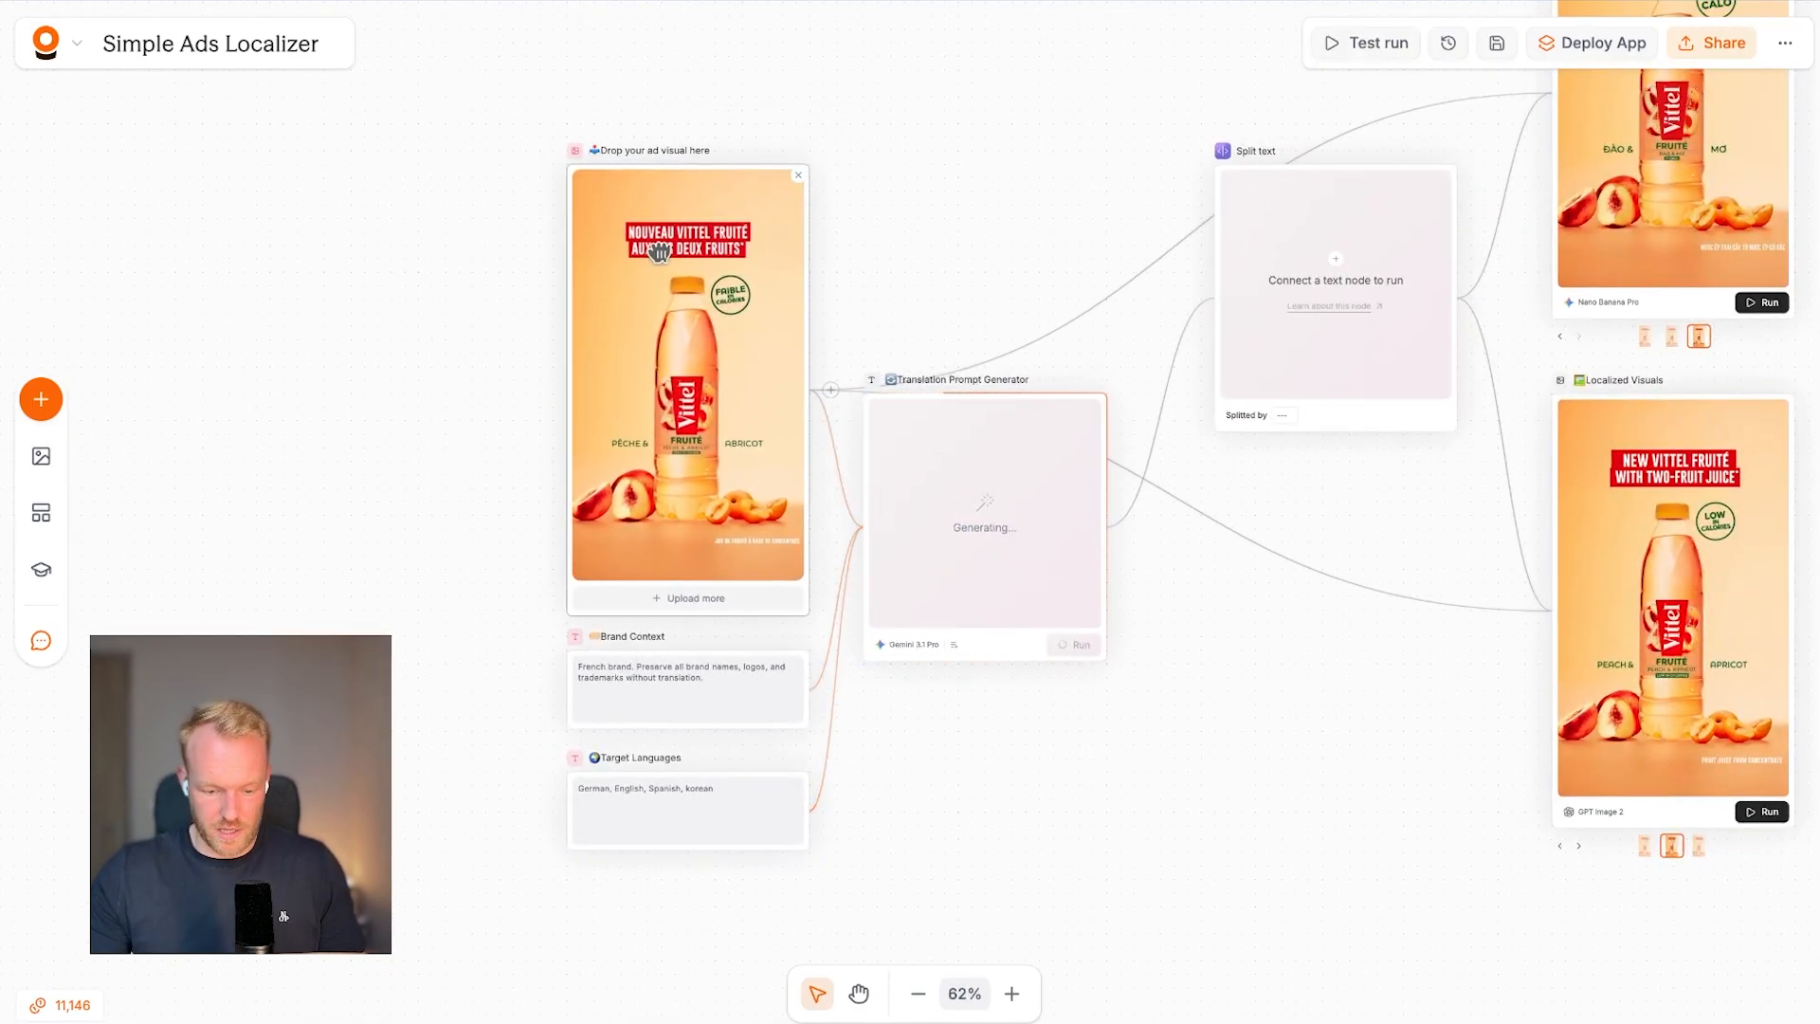
scroll(616, 662, up, 4)
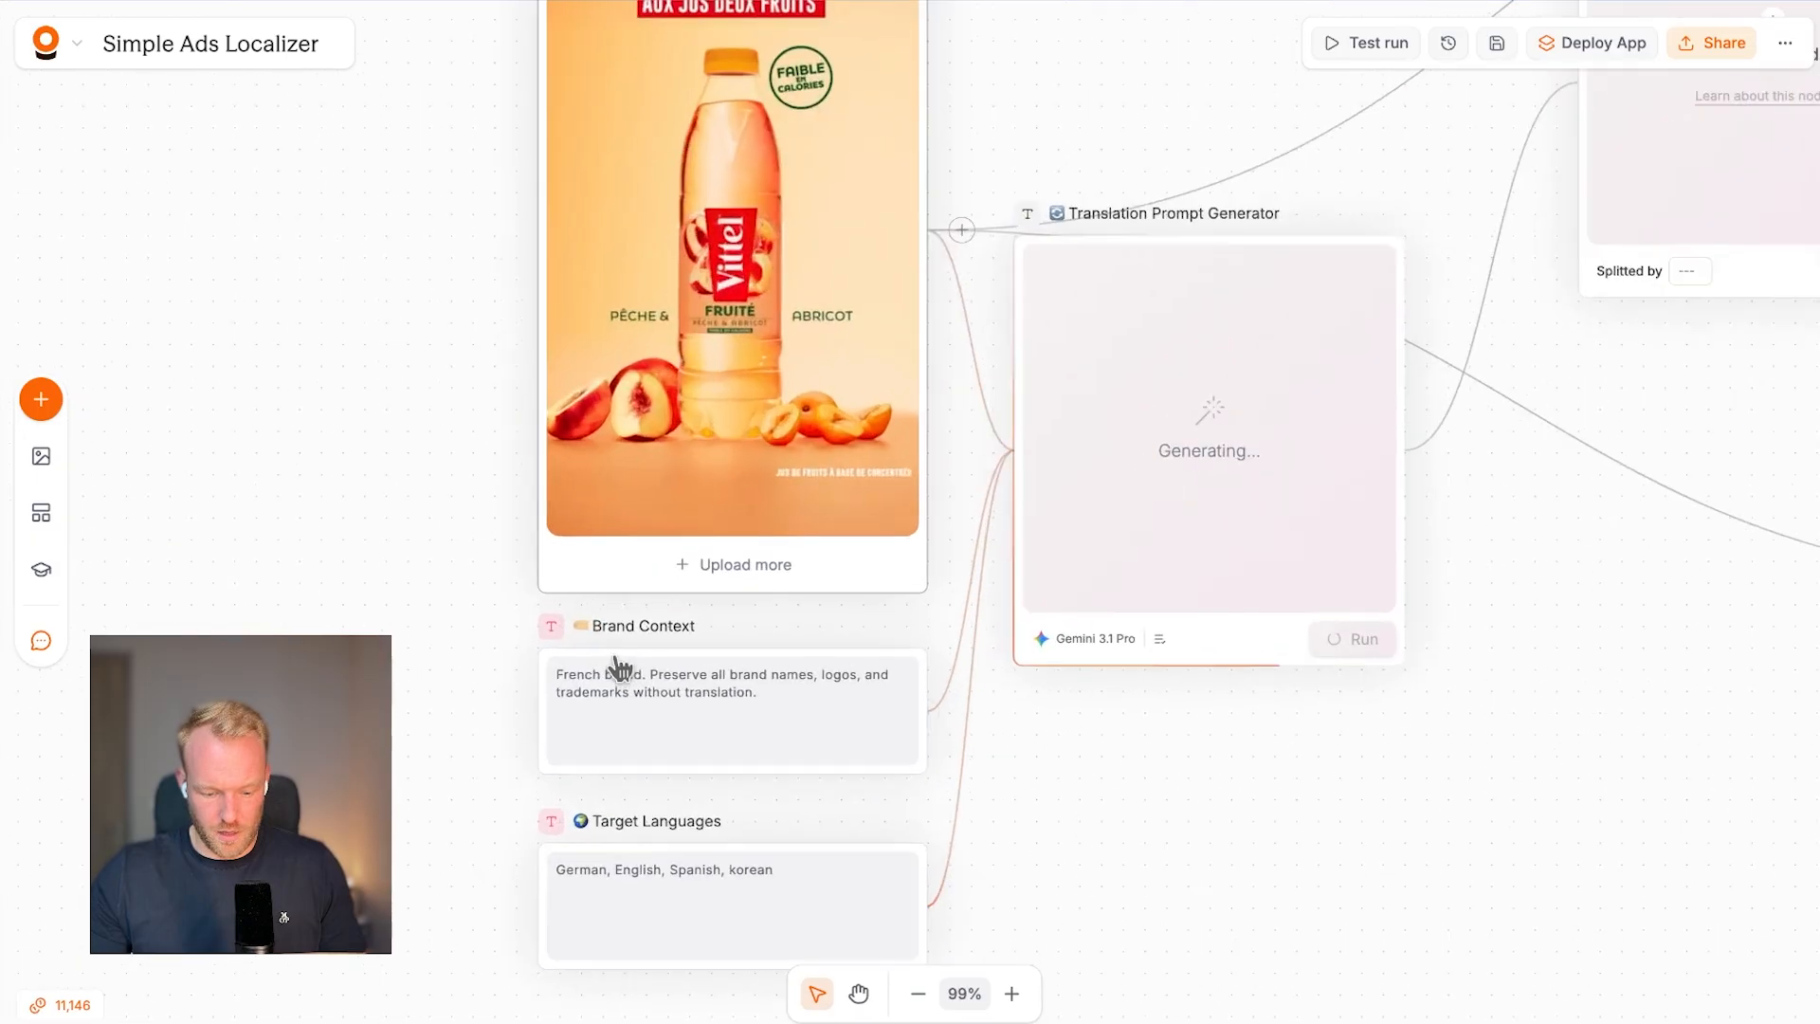
scroll(632, 745, down, 2)
scroll(532, 817, down, 2)
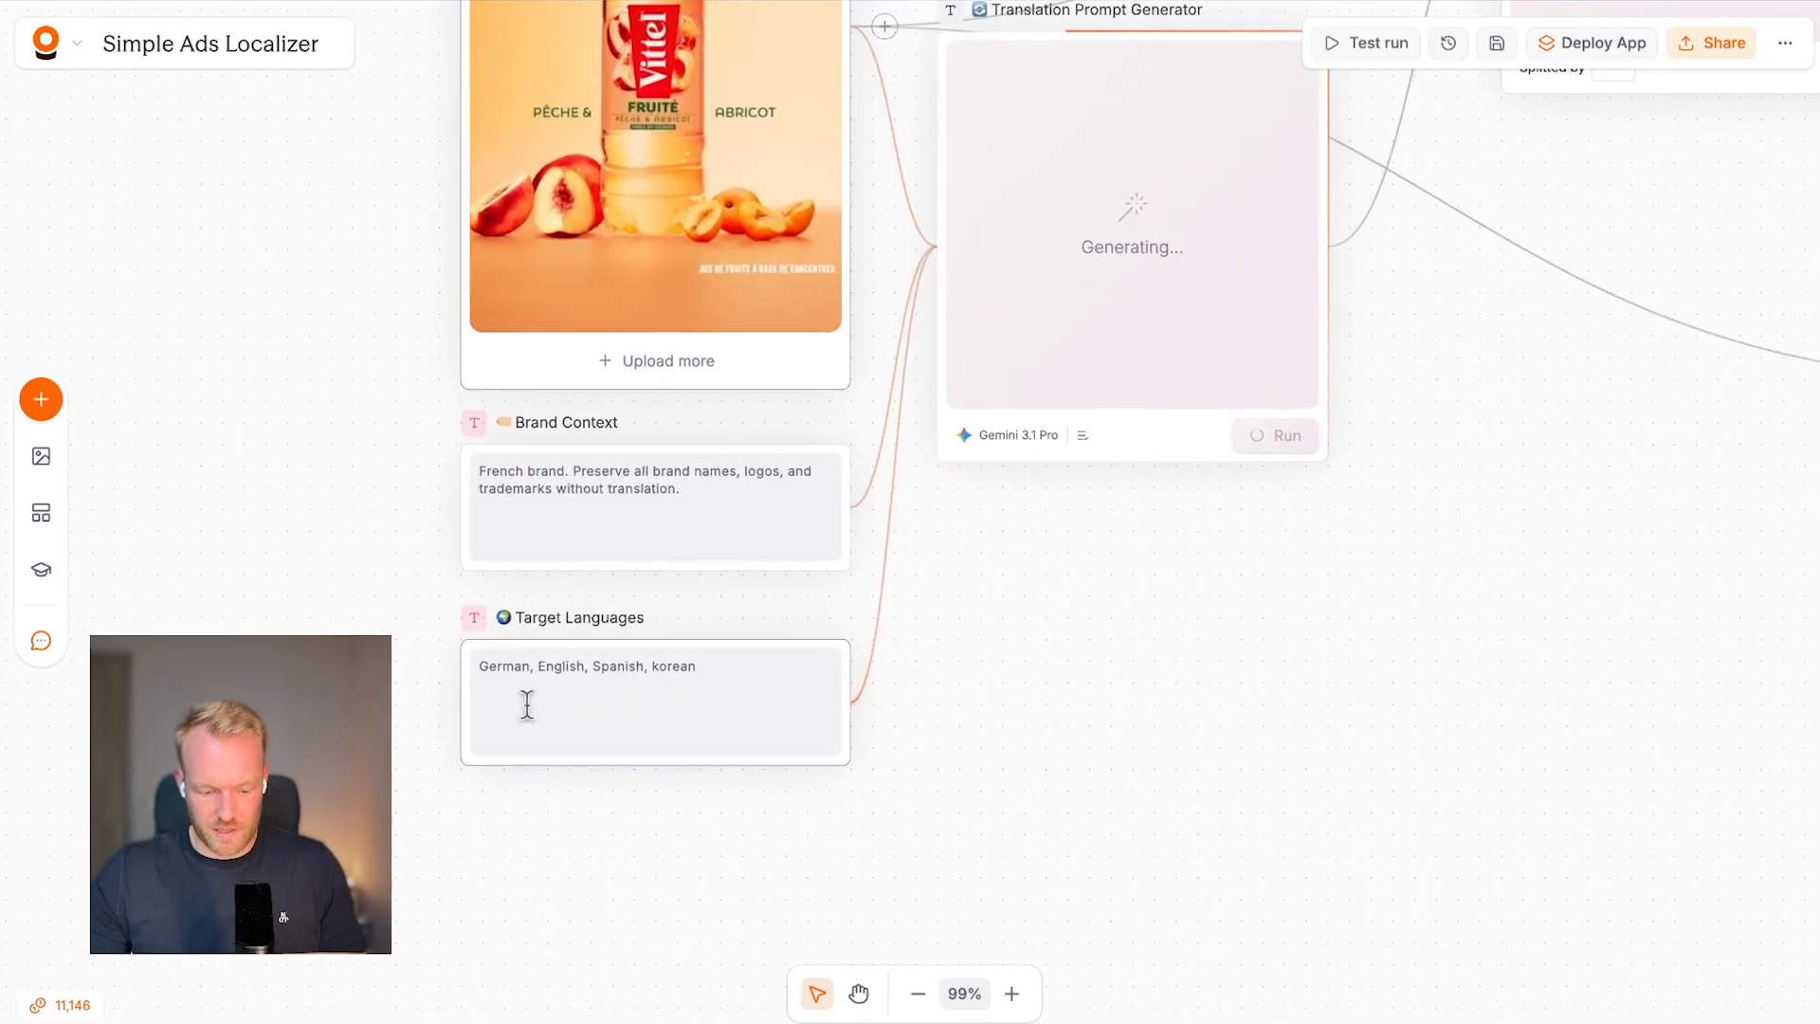
triple_click(495, 657)
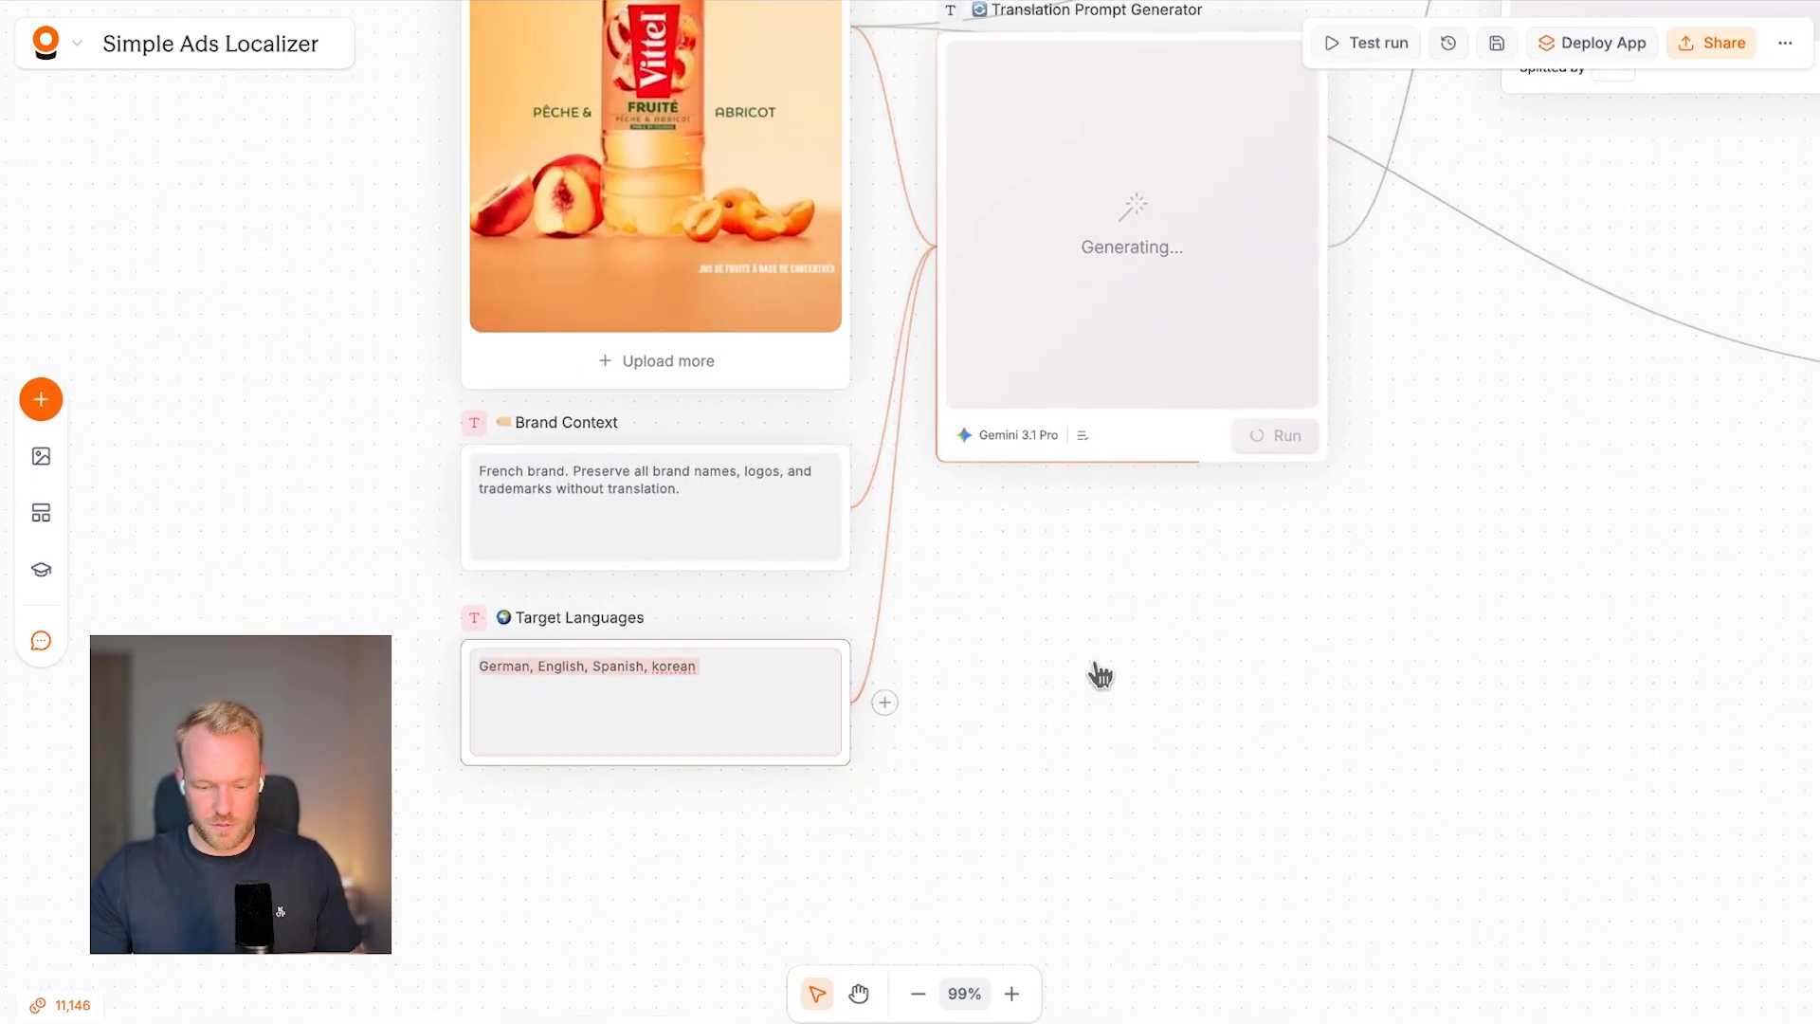
scroll(1097, 664, up, 3)
scroll(1097, 664, right, 2)
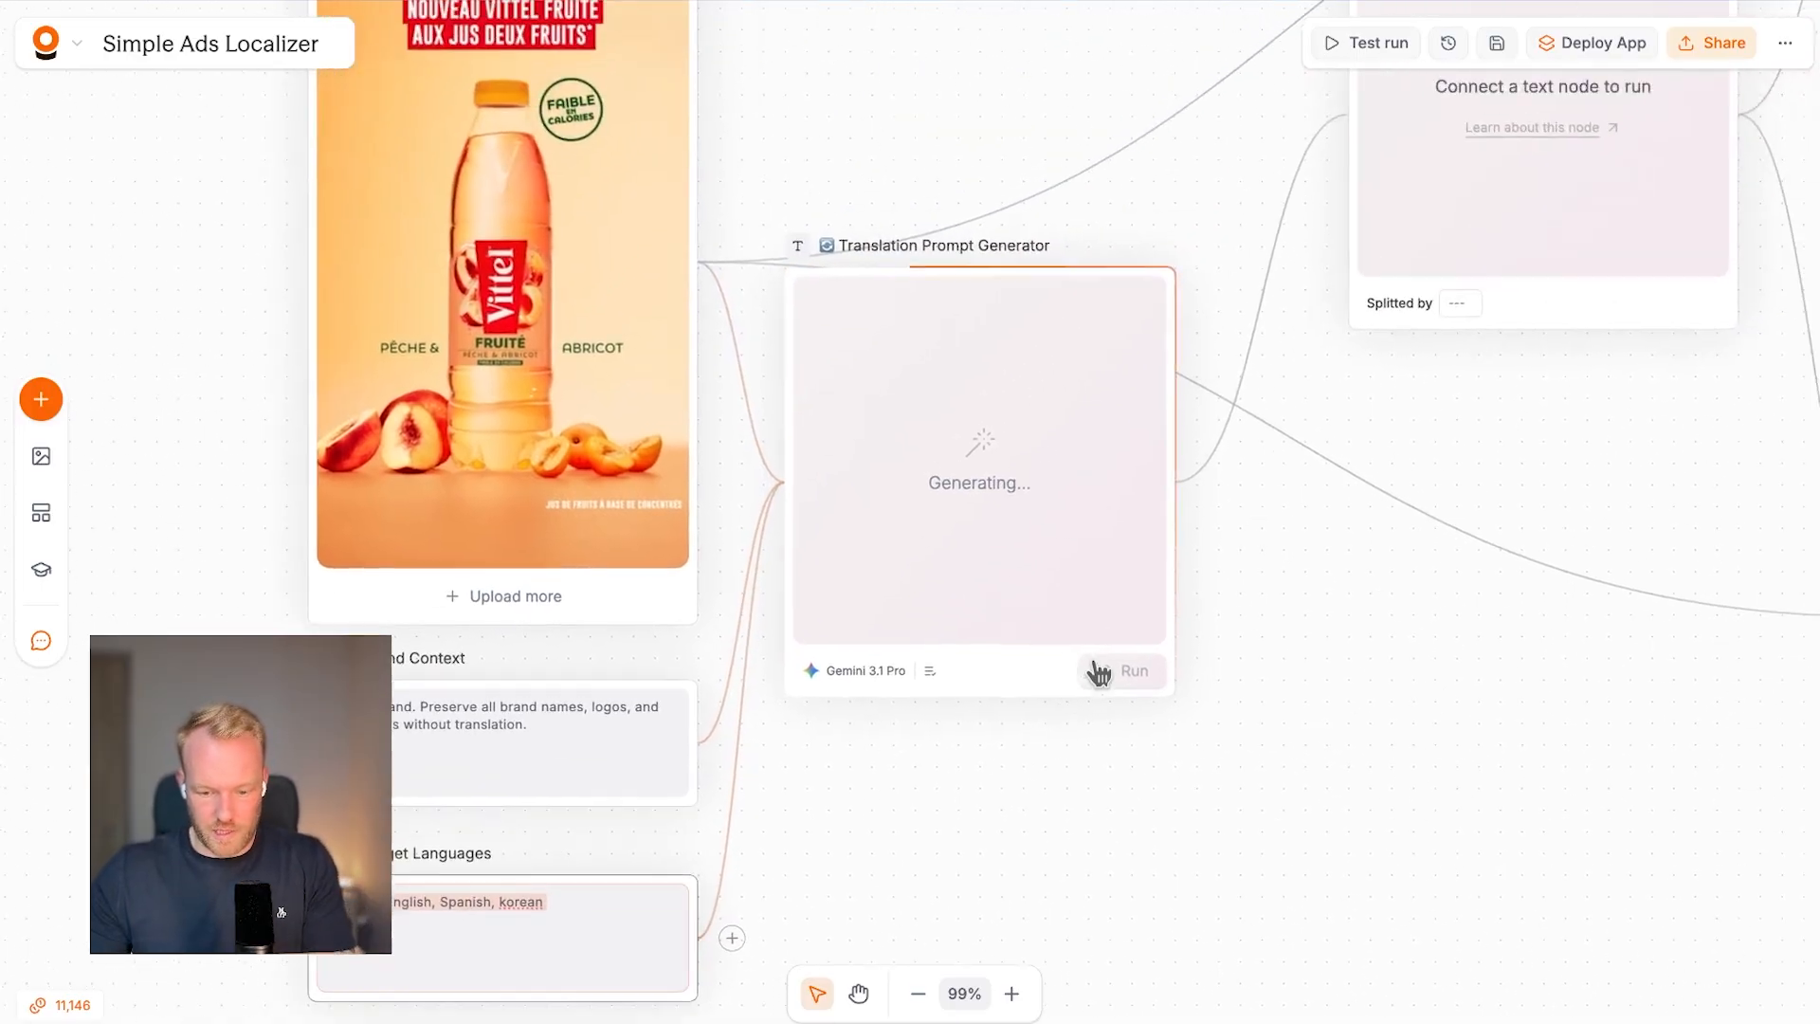
scroll(1232, 568, down, 1)
scroll(1232, 569, left, 2)
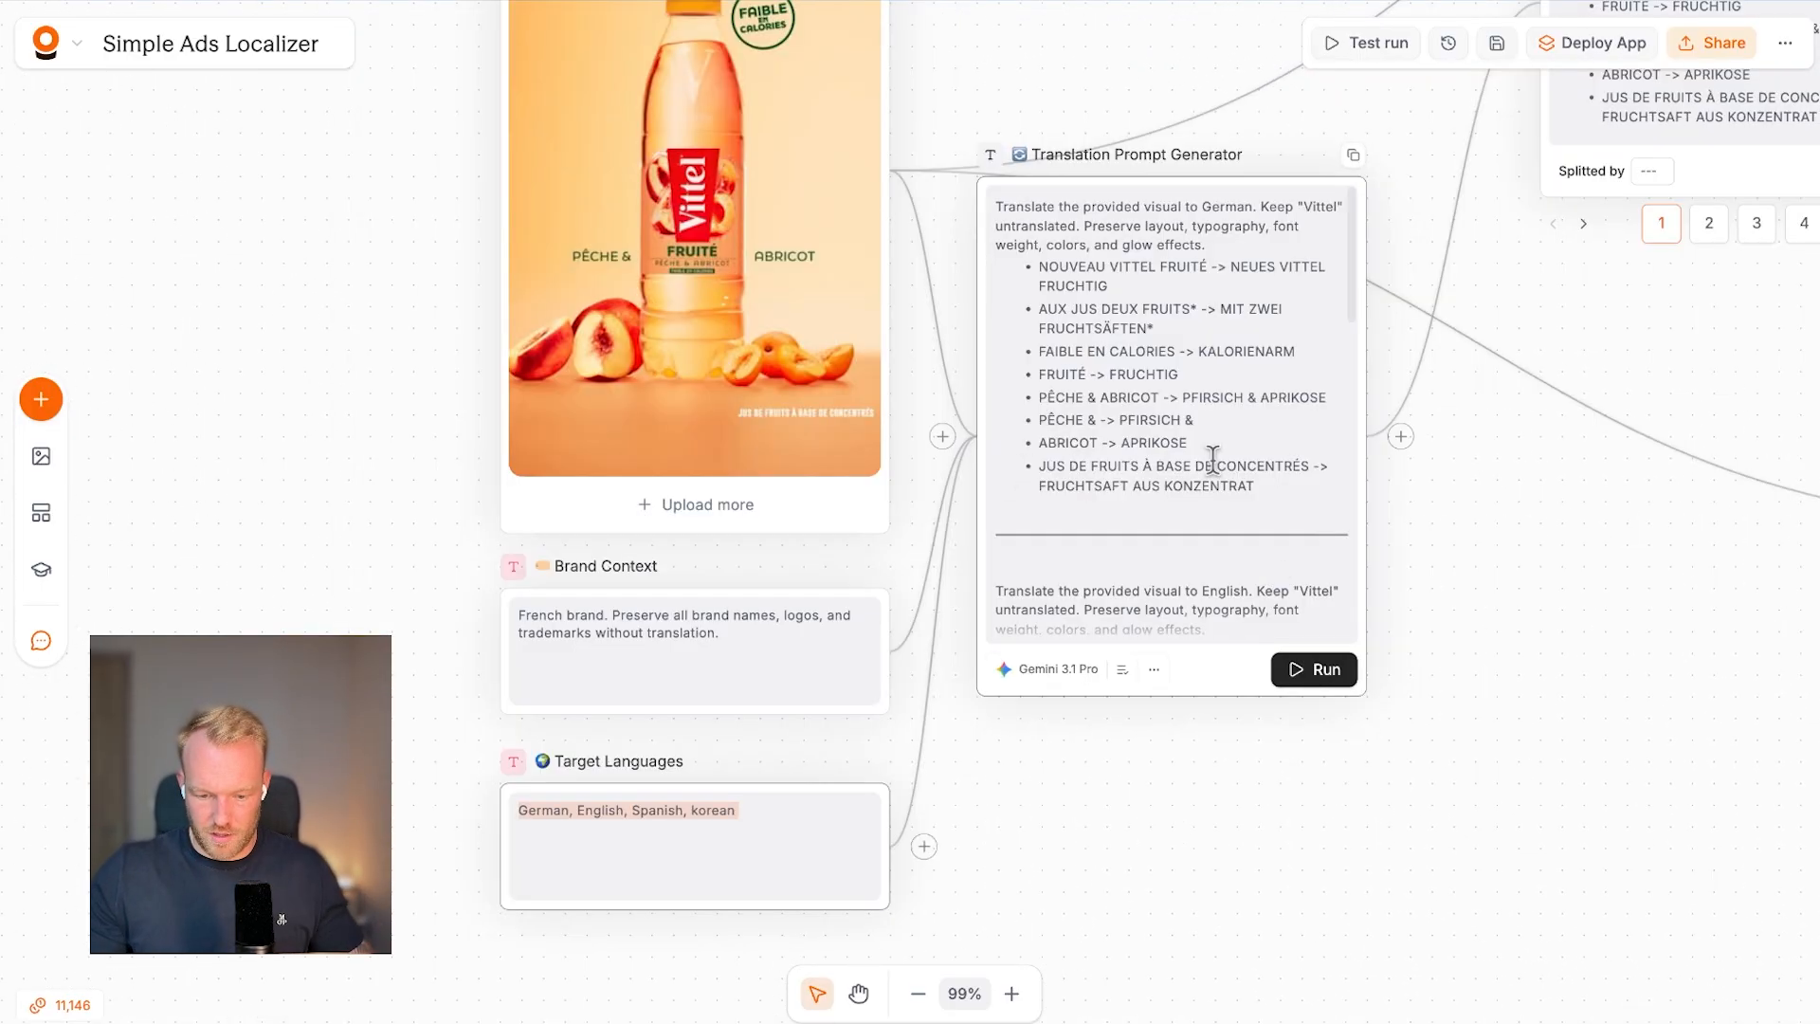
Read through the generated German, English, Spanish and Korean translation prompts and compare them with the ad's French text.
scroll(1208, 460, up, 1)
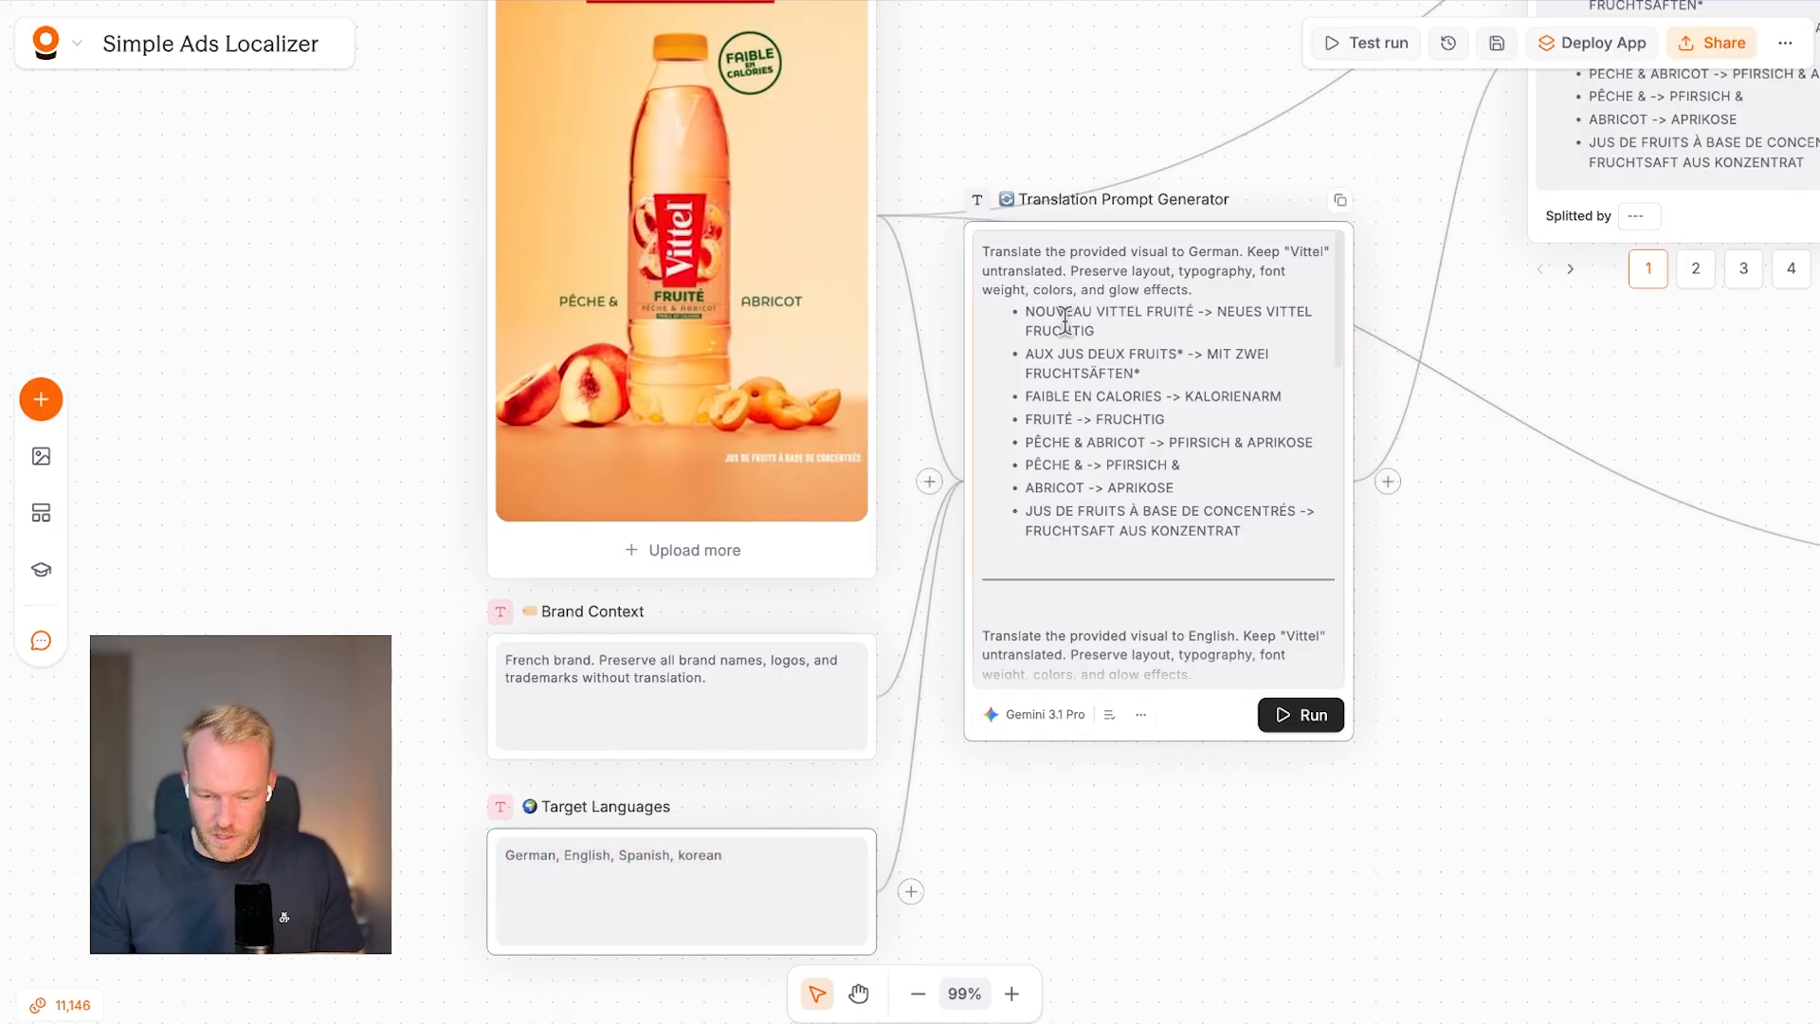
scroll(1064, 322, down, 5)
scroll(1053, 304, up, 5)
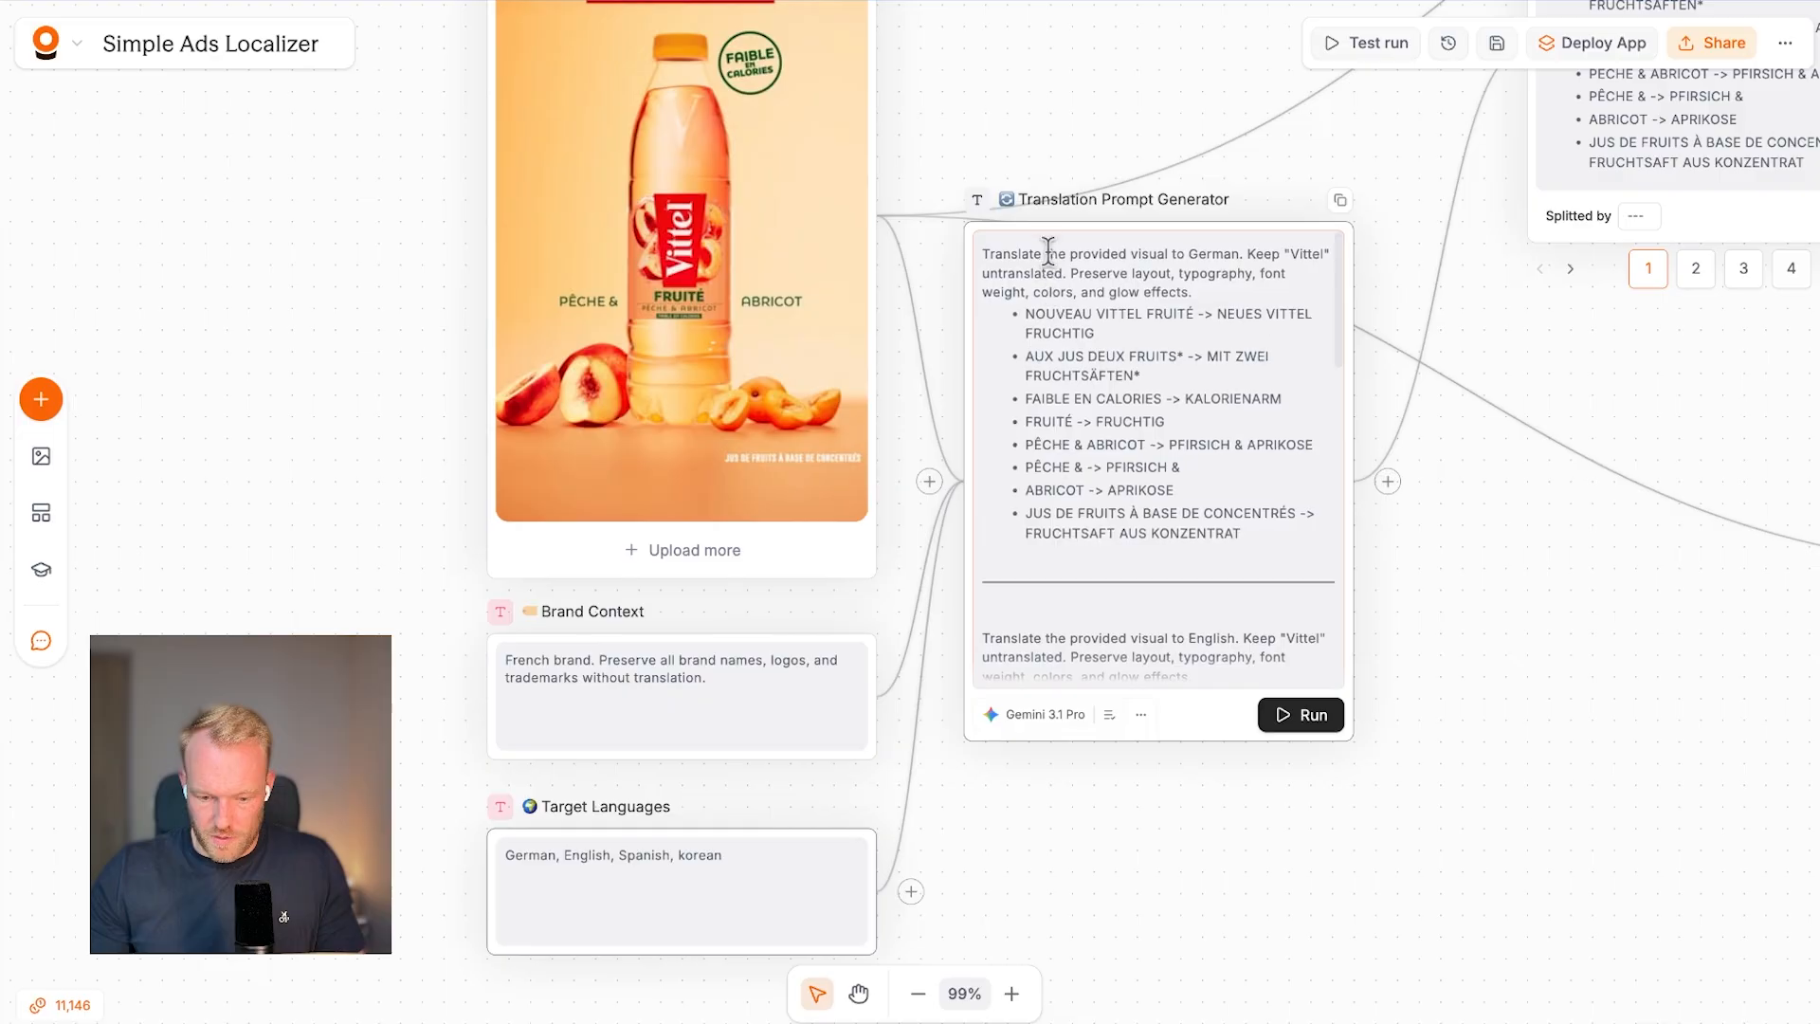
triple_click(1209, 255)
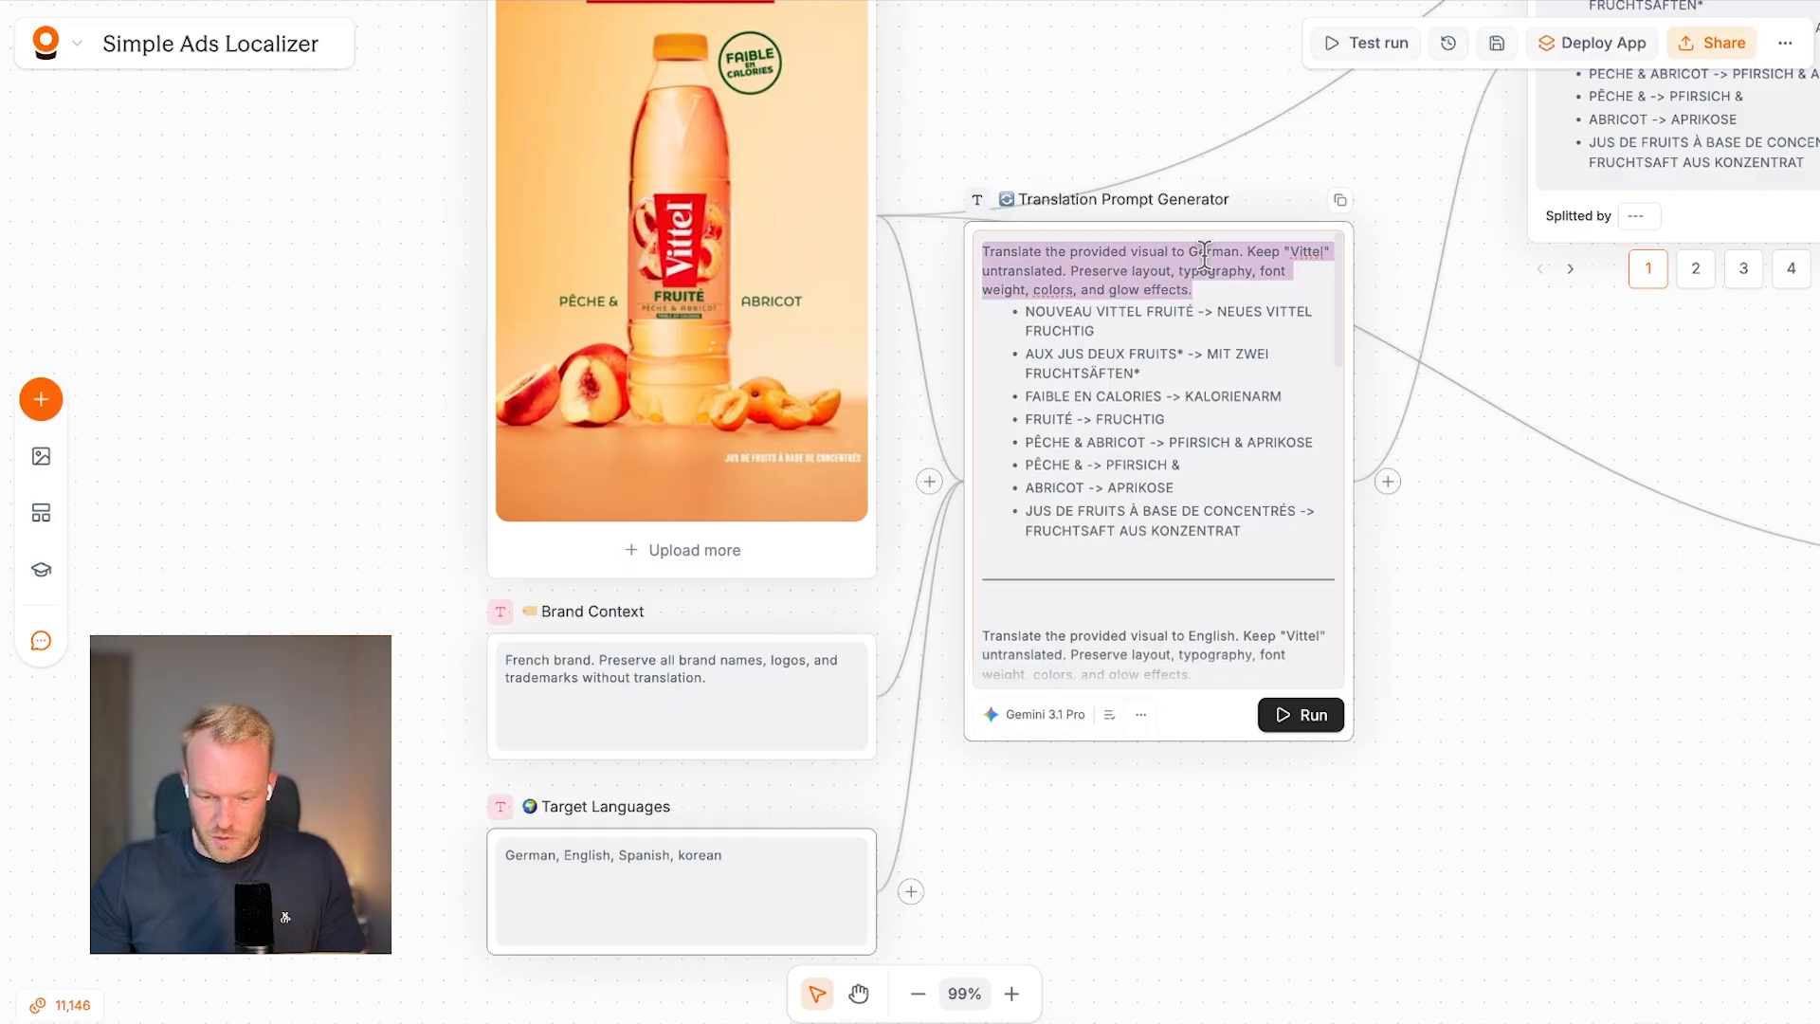
click(1172, 418)
scroll(751, 194, up, 5)
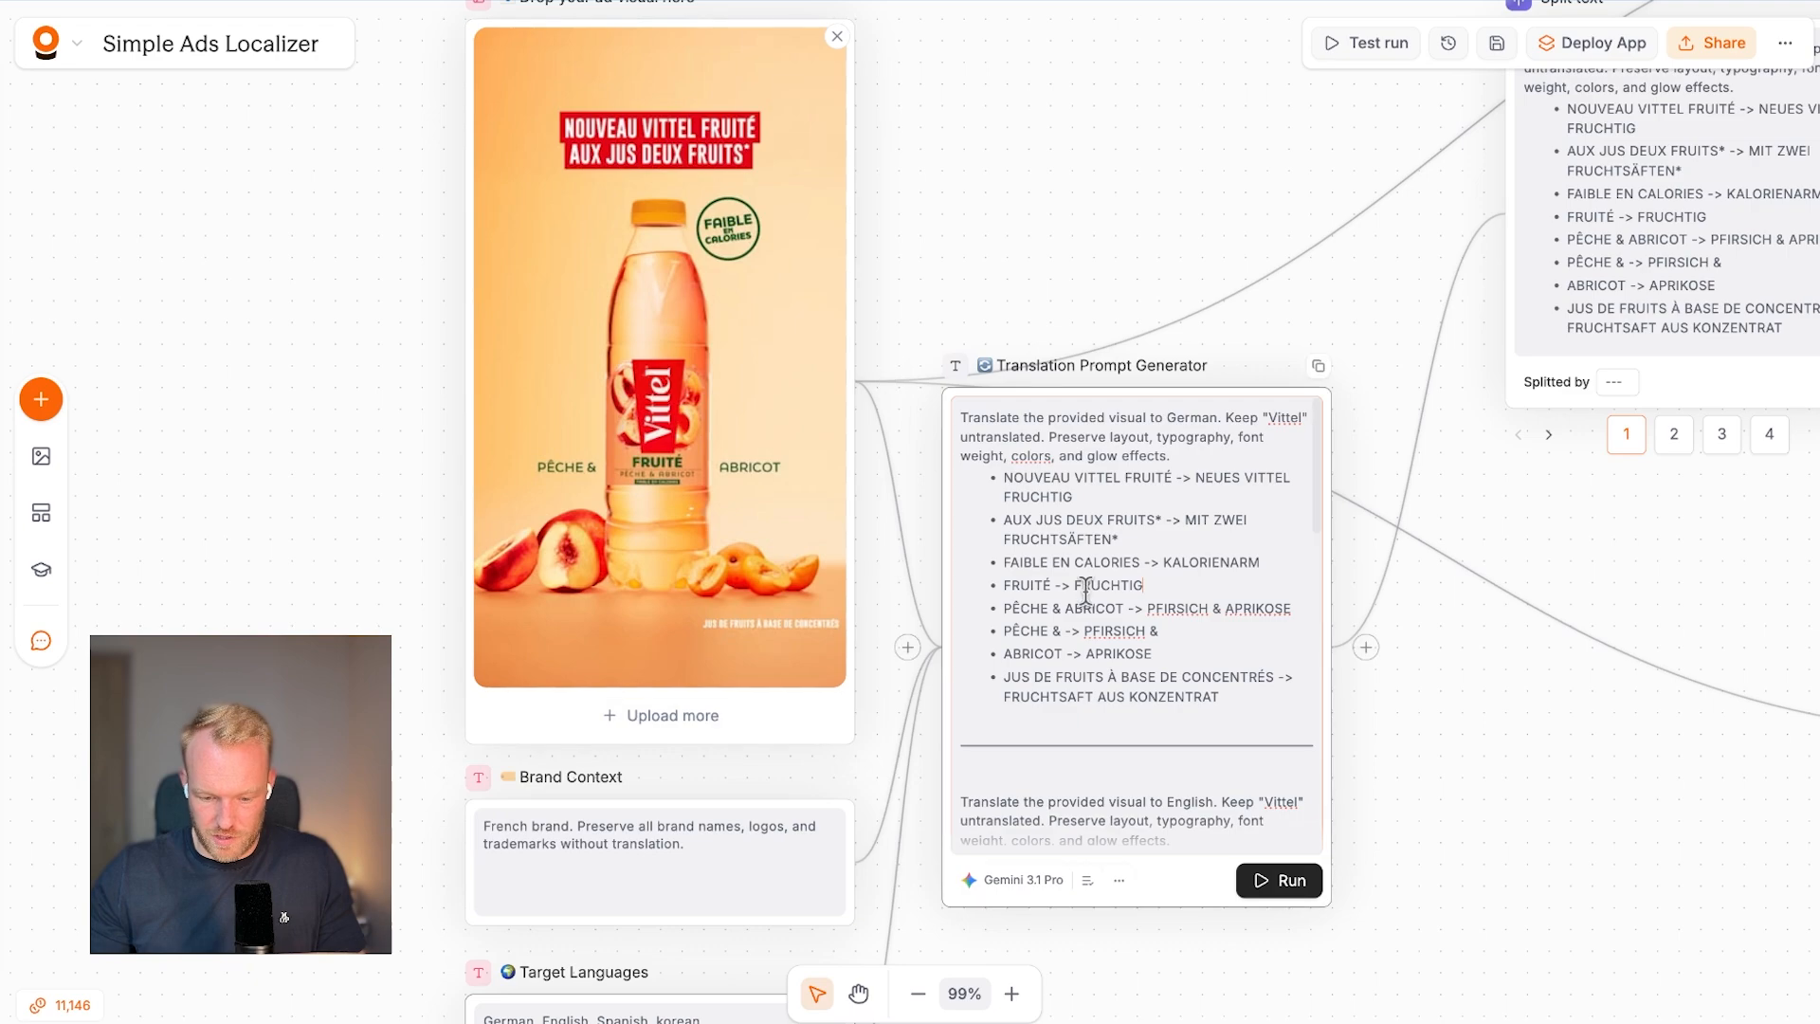
scroll(1112, 579, down, 3)
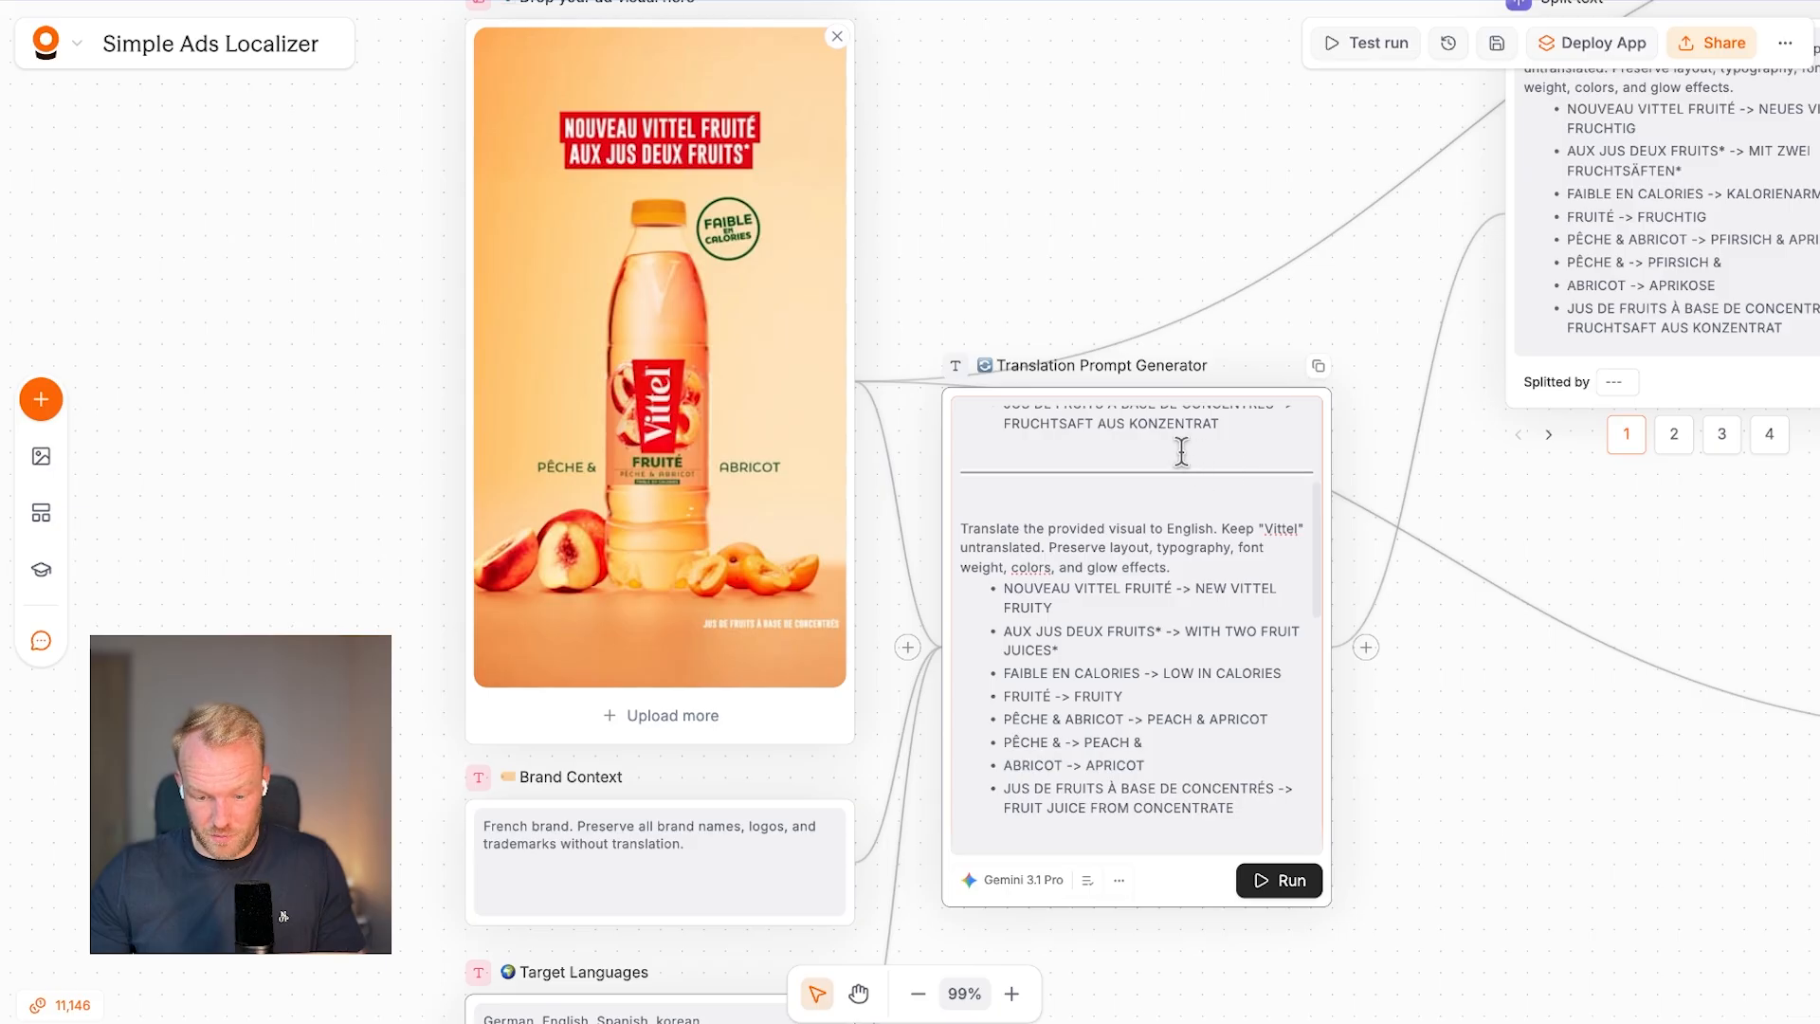
scroll(1041, 625, down, 1)
scroll(1042, 625, up, 1)
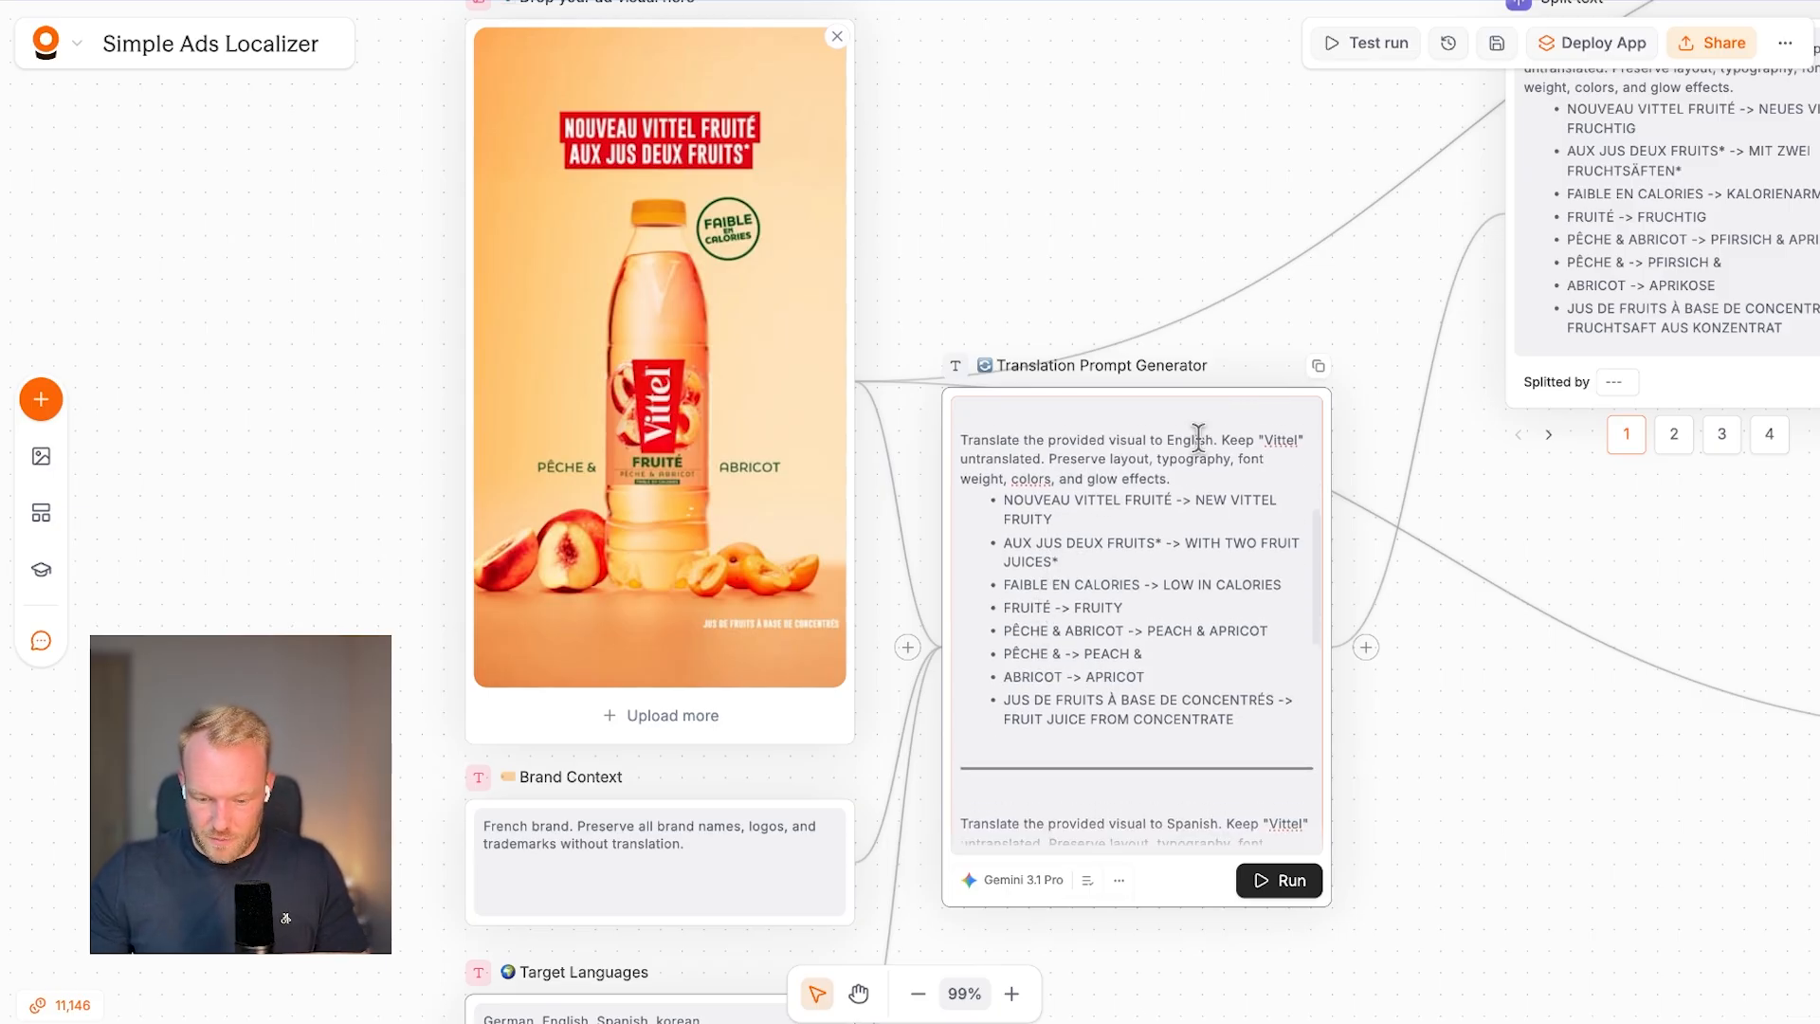
scroll(1105, 507, down, 4)
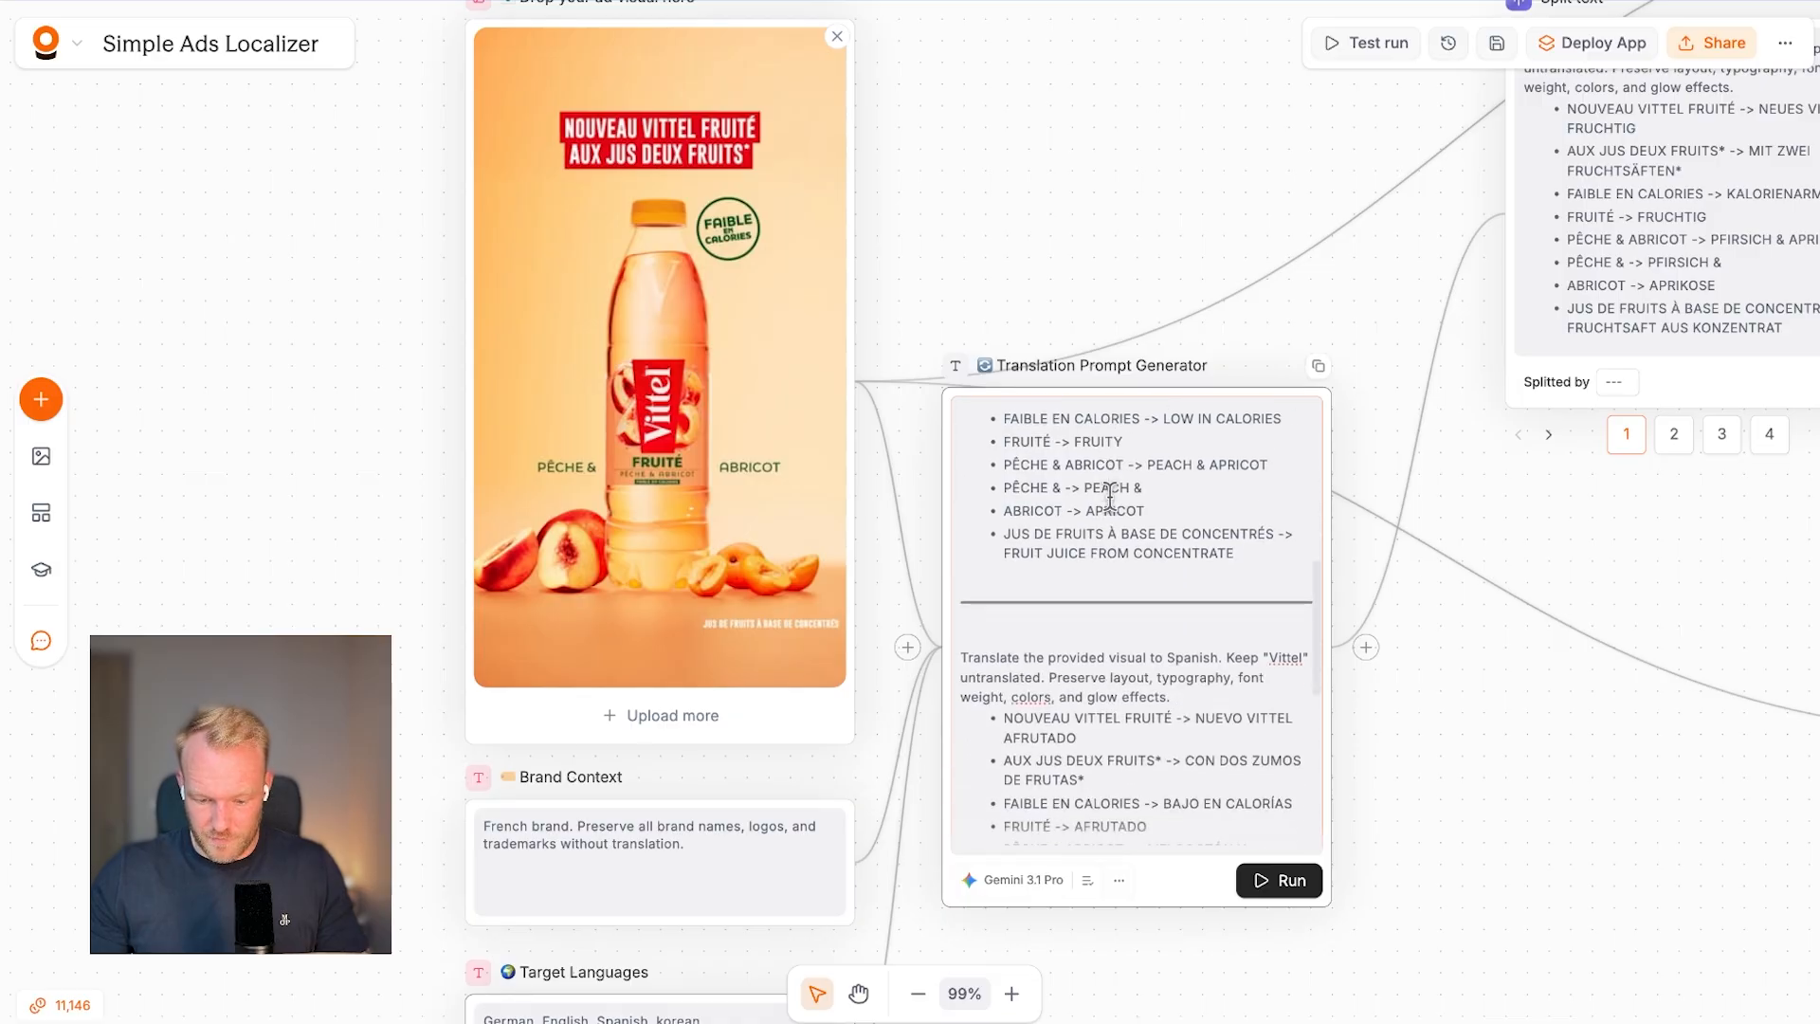
scroll(1138, 519, down, 3)
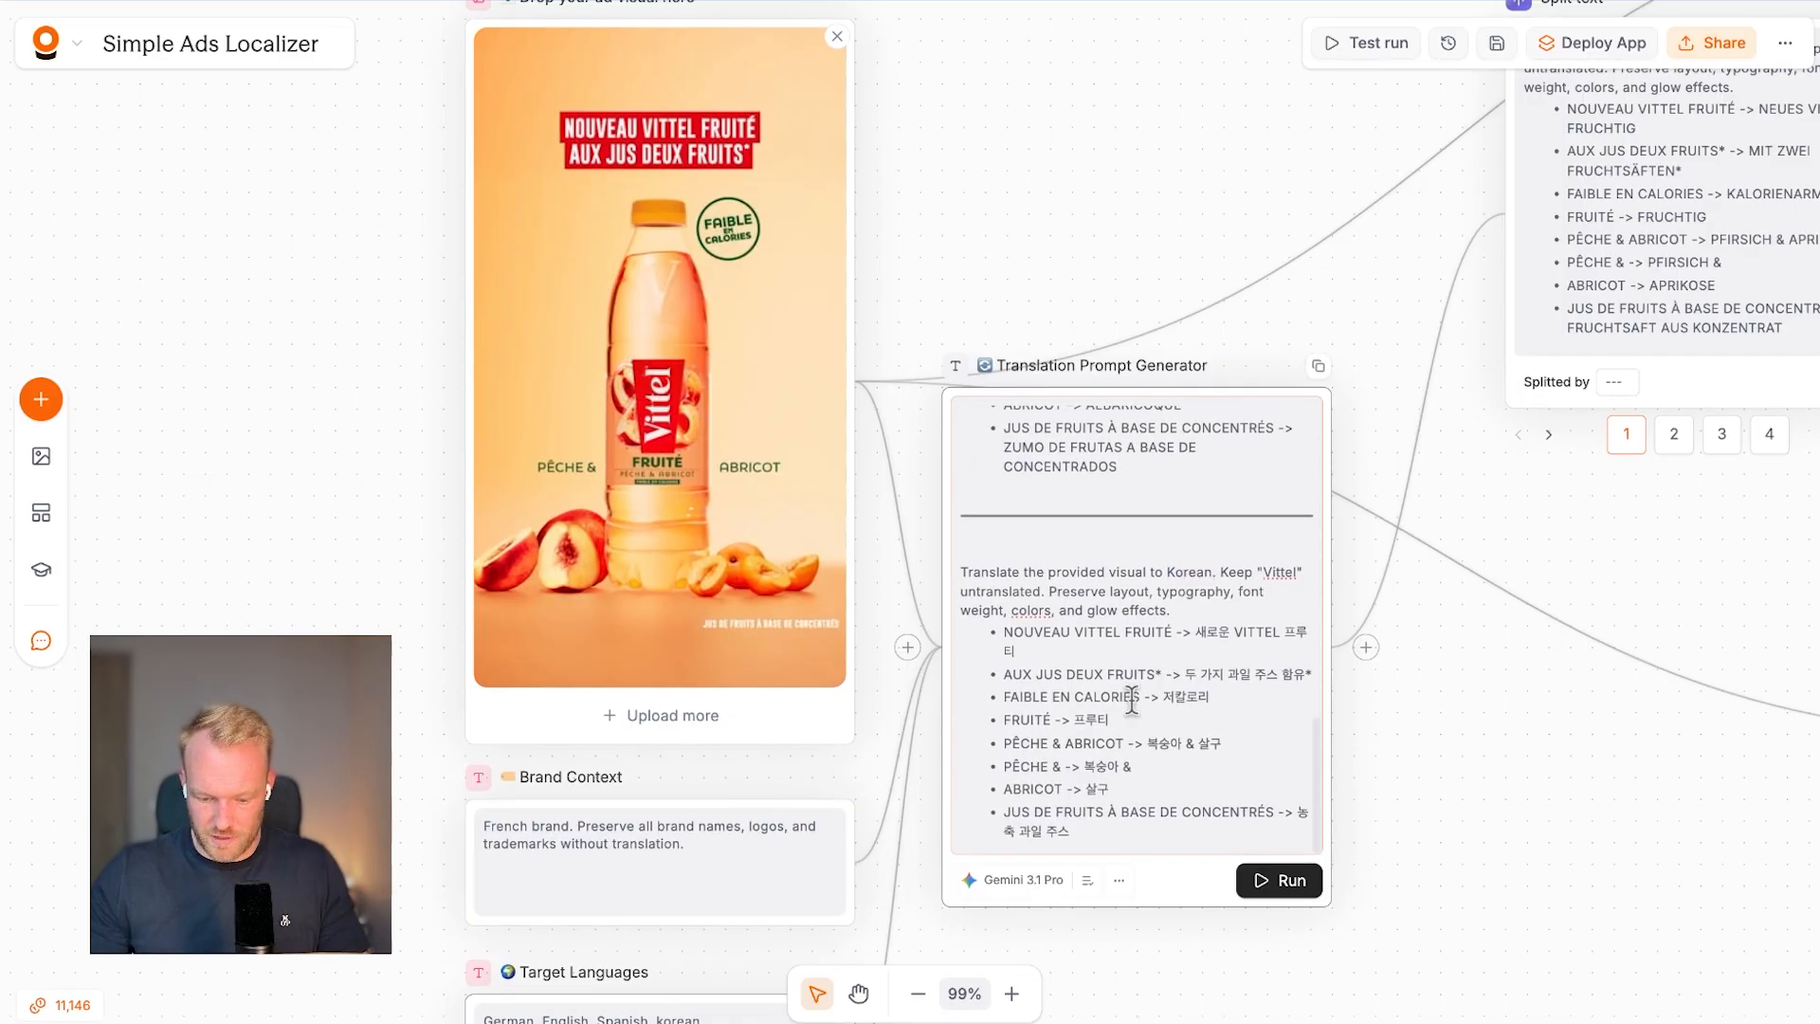
Open the Split text node's settings and examine its separator choices against the dividing line between the generated prompts.
scroll(1131, 699, right, 5)
click(1157, 452)
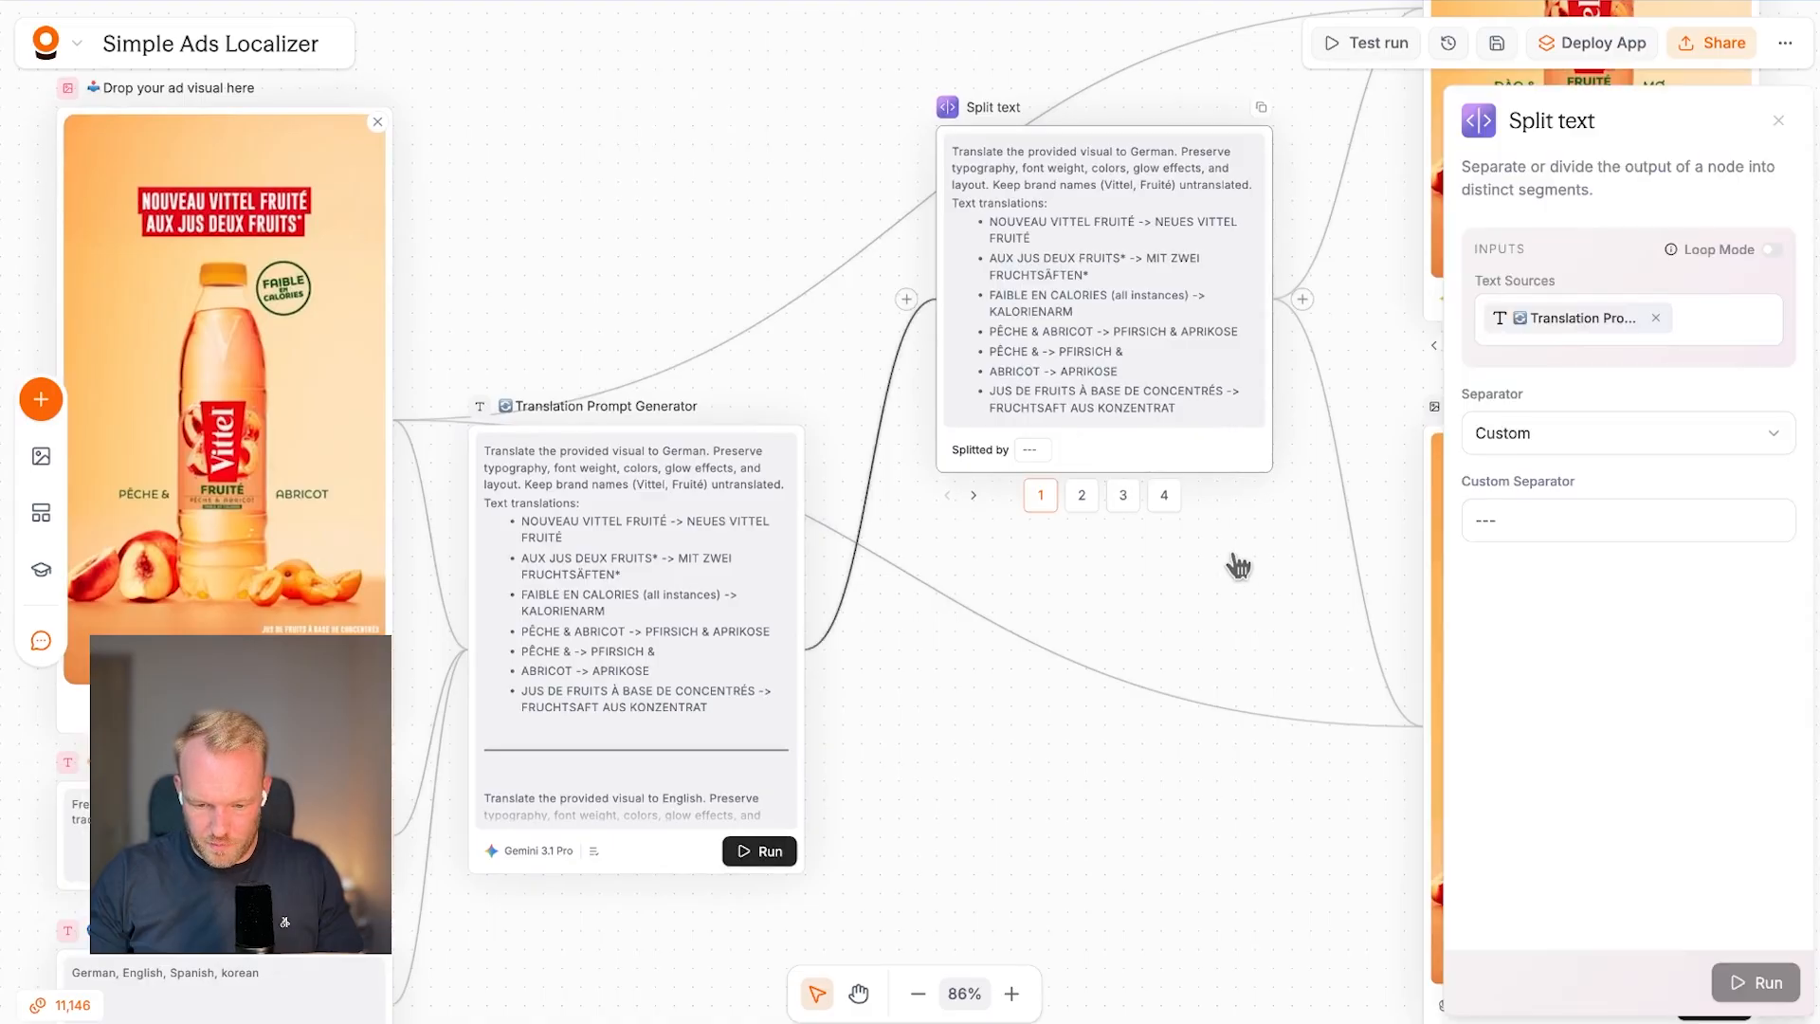
scroll(1241, 563, left, 2)
click(1536, 446)
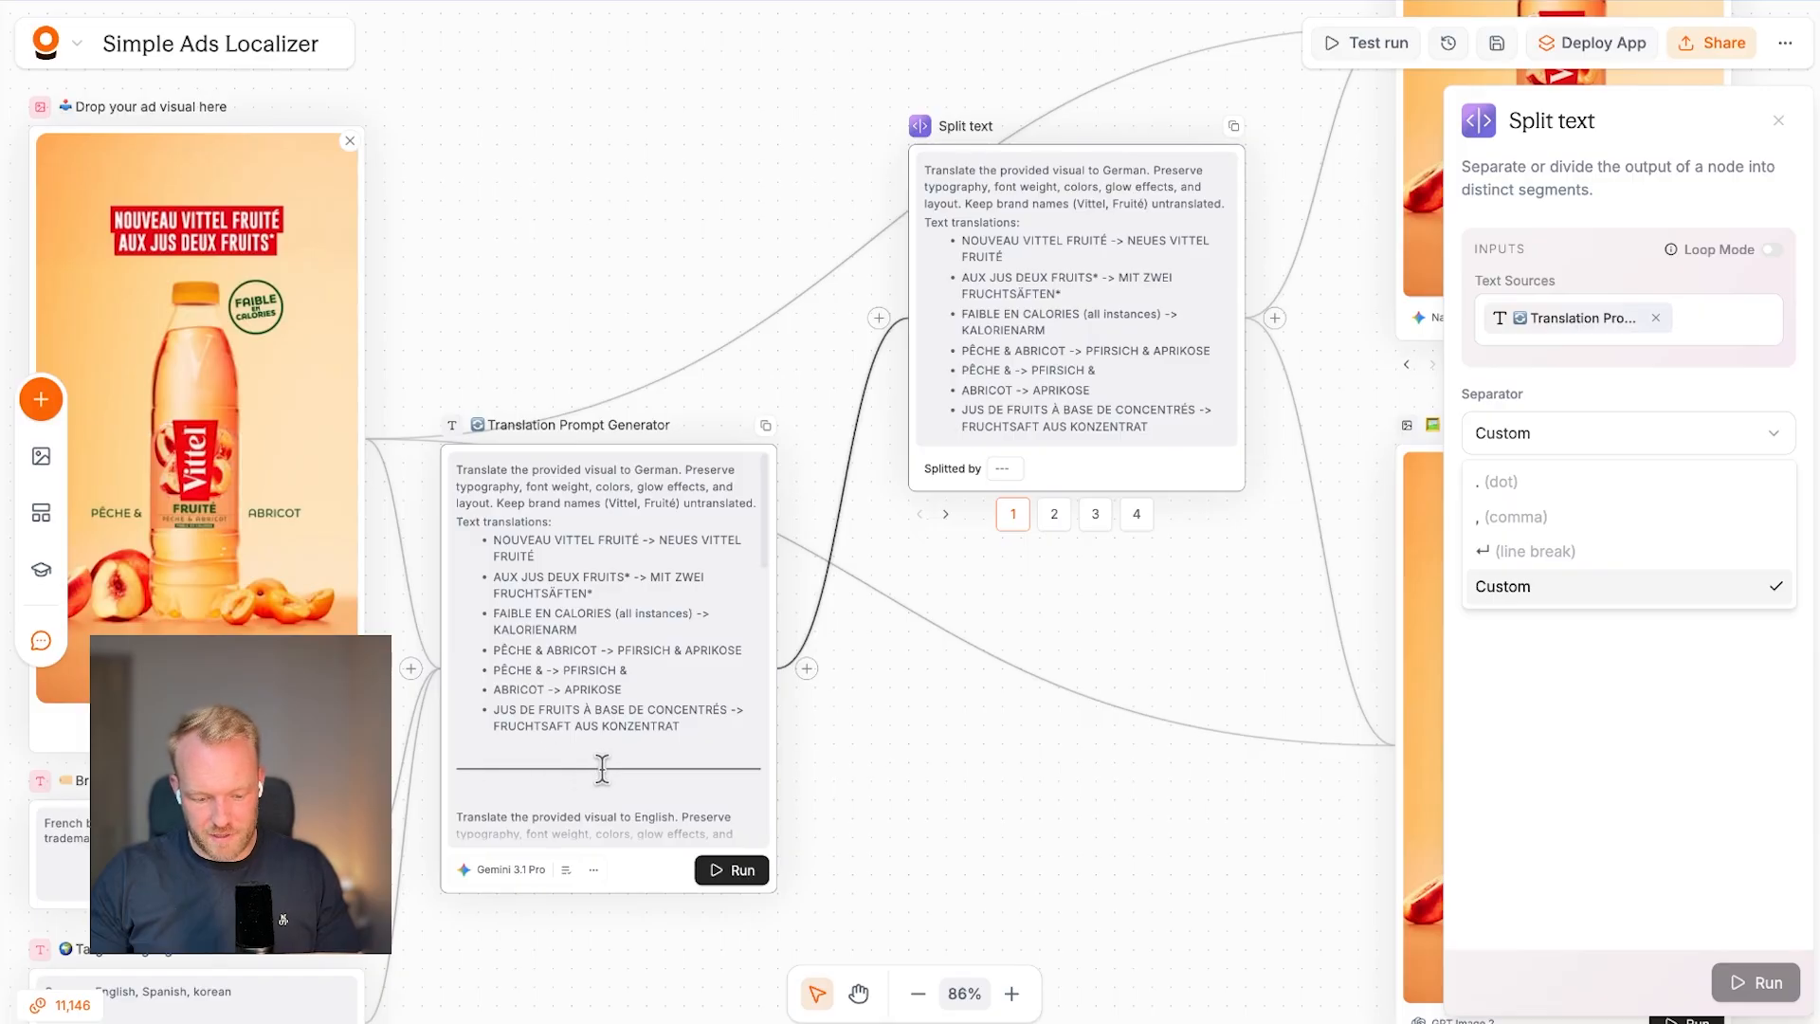
scroll(584, 732, down, 1)
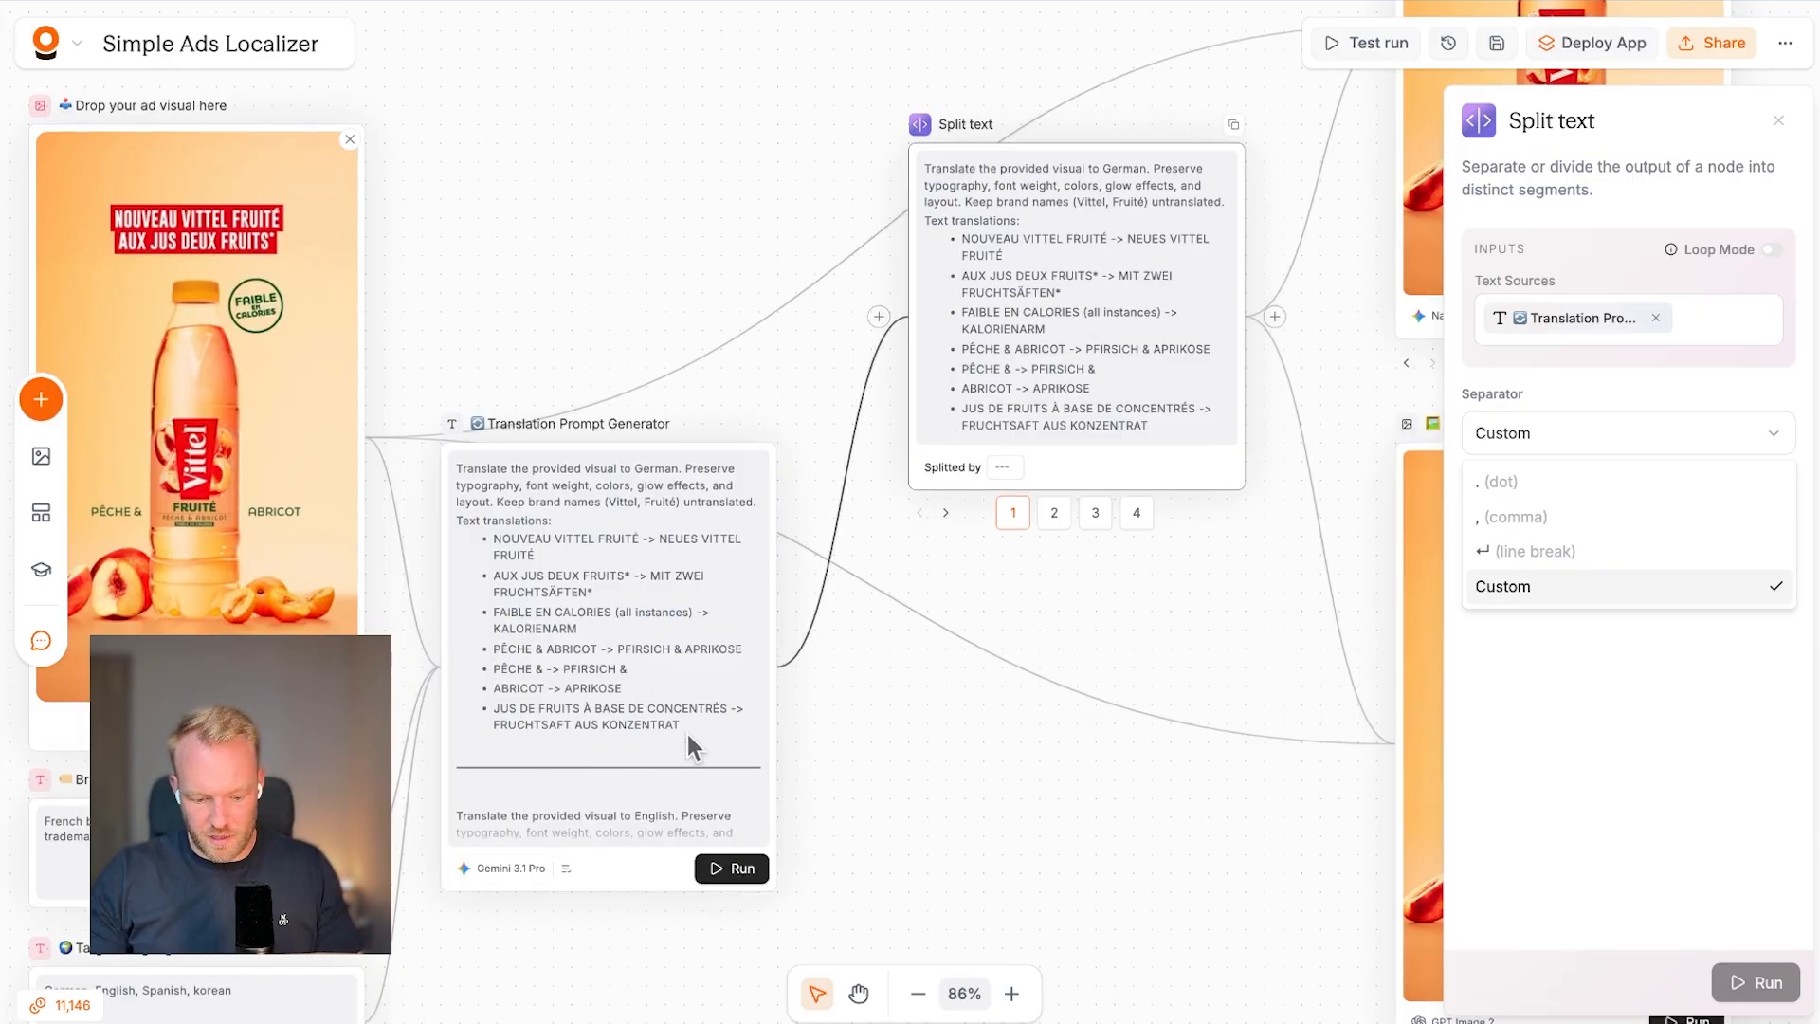
click(1119, 474)
click(1007, 481)
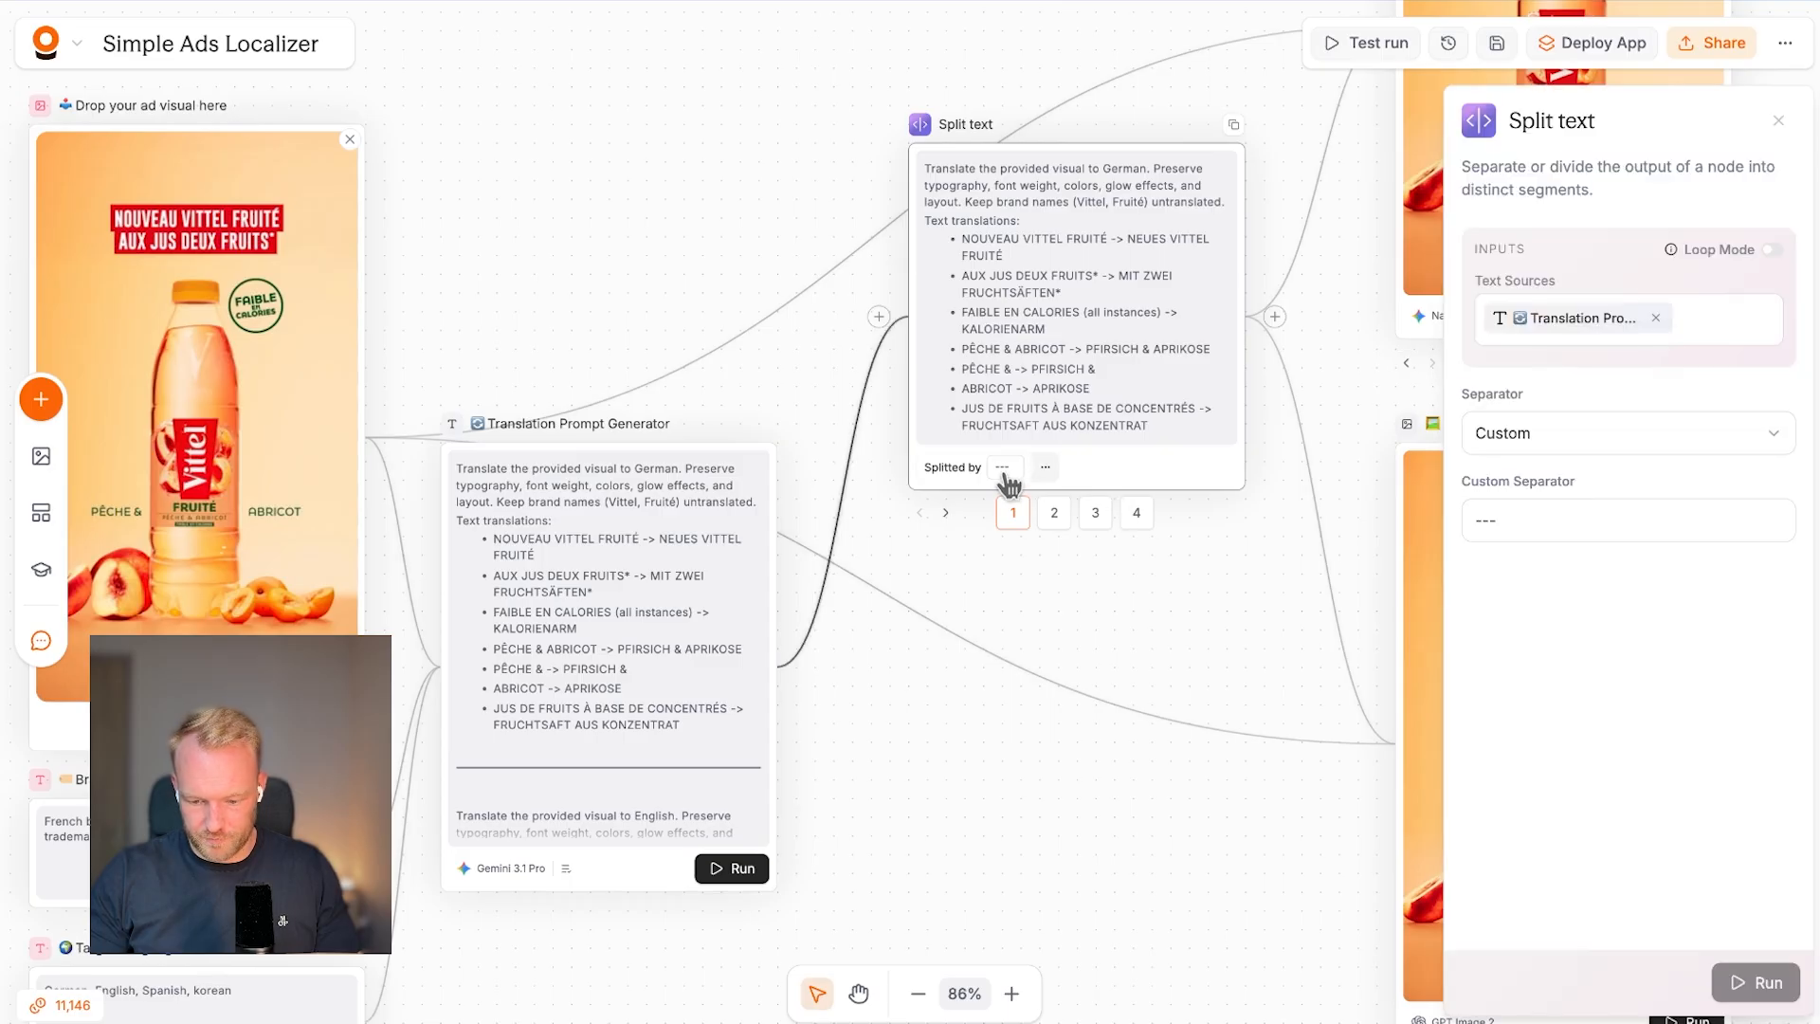
Choose the Custom separator for the Split text node and re-enter "---" as its value.
click(1554, 436)
click(1555, 585)
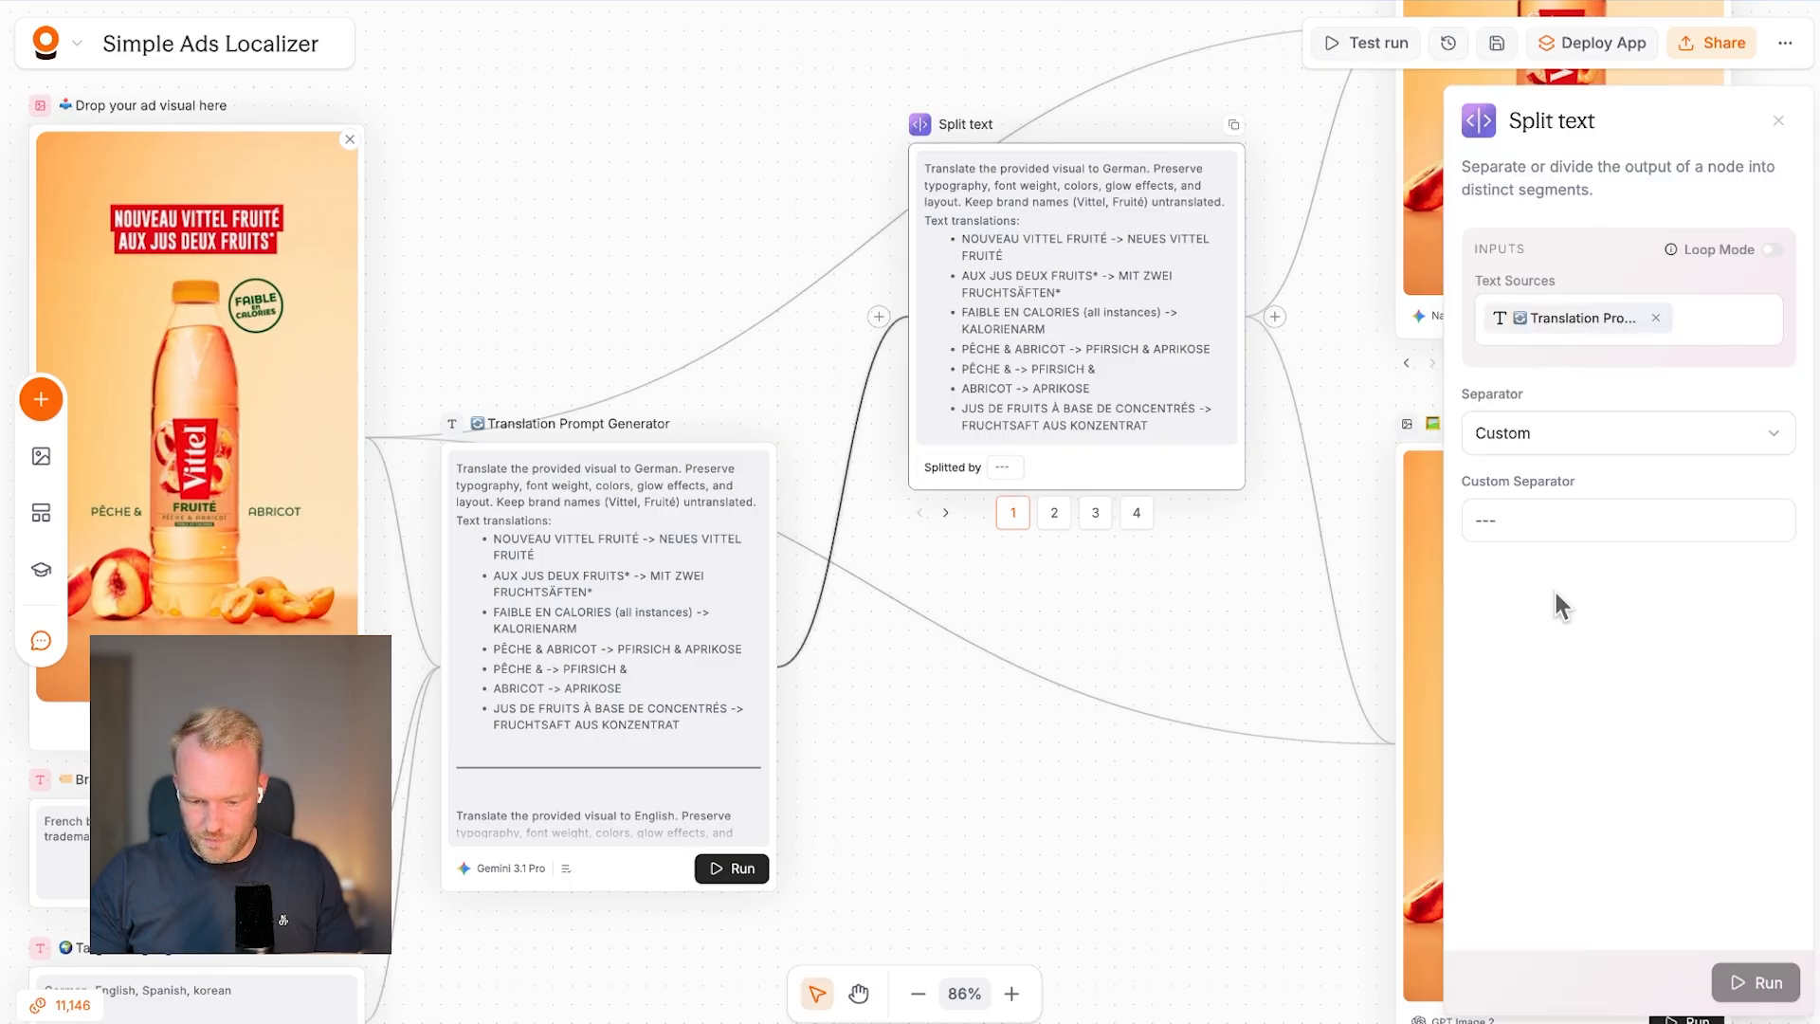
key(BackSpace)
key(BackSpace)
key(BackSpace)
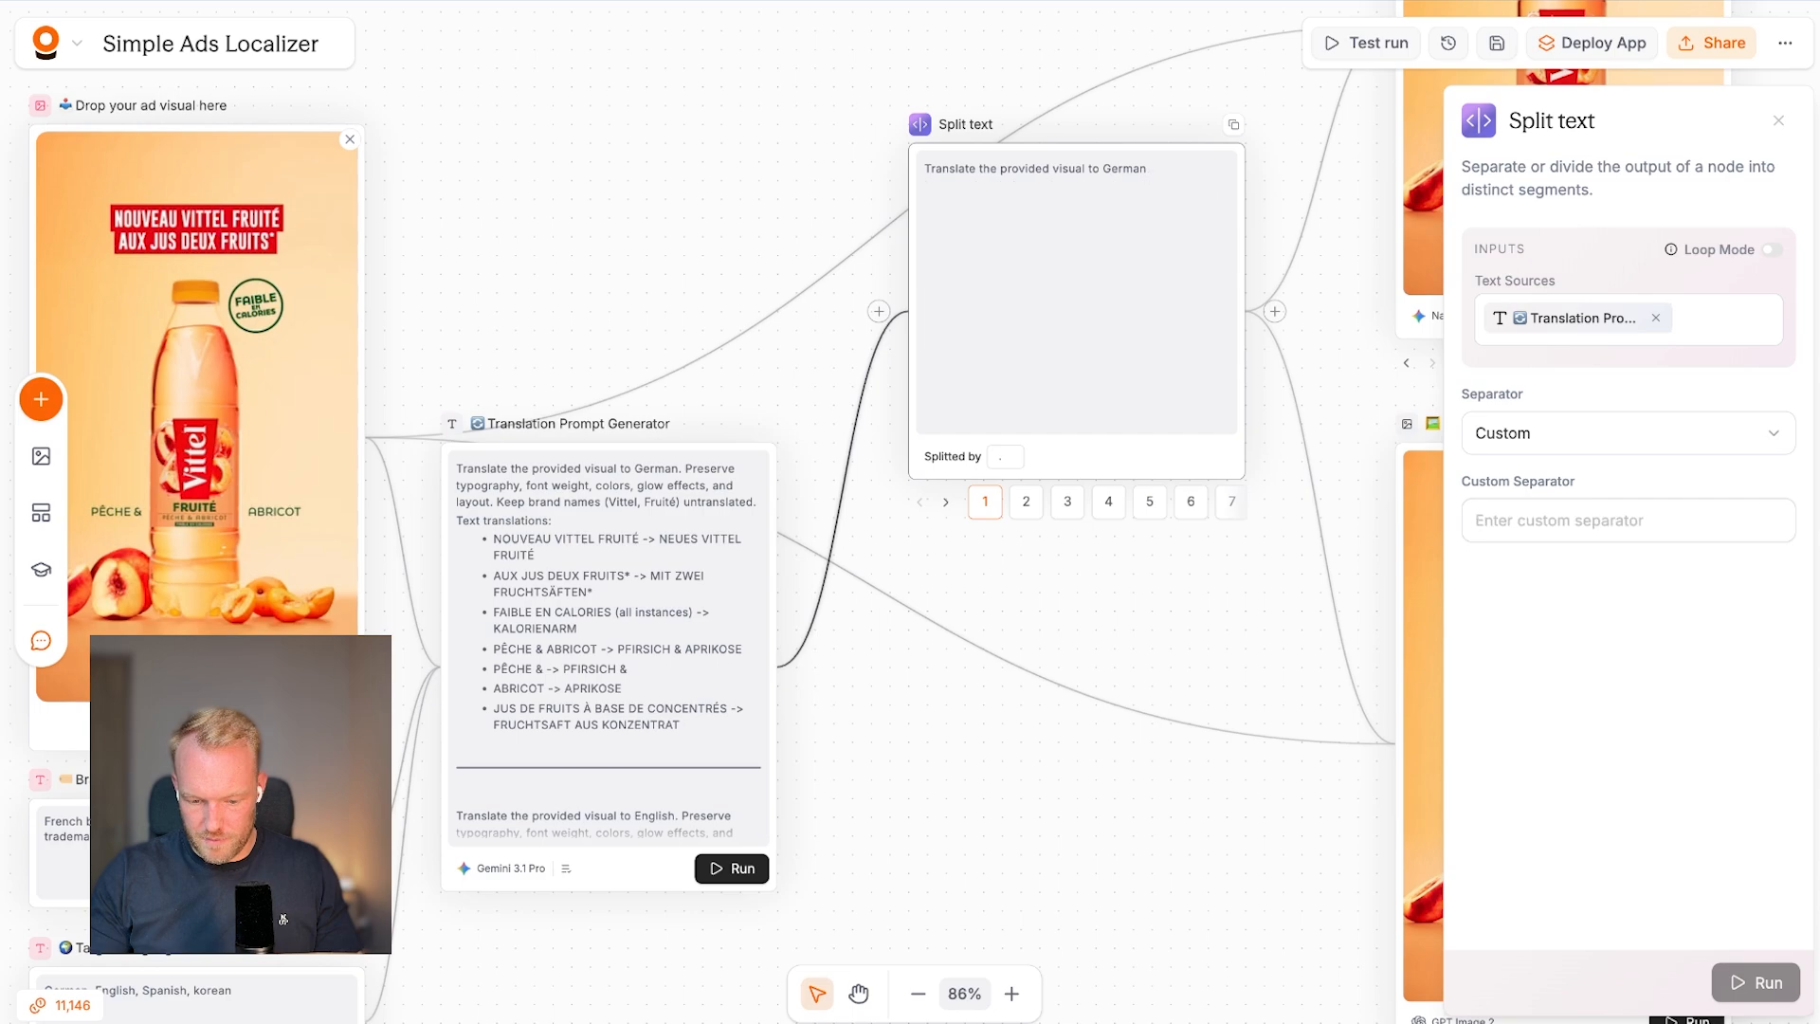
text(---)
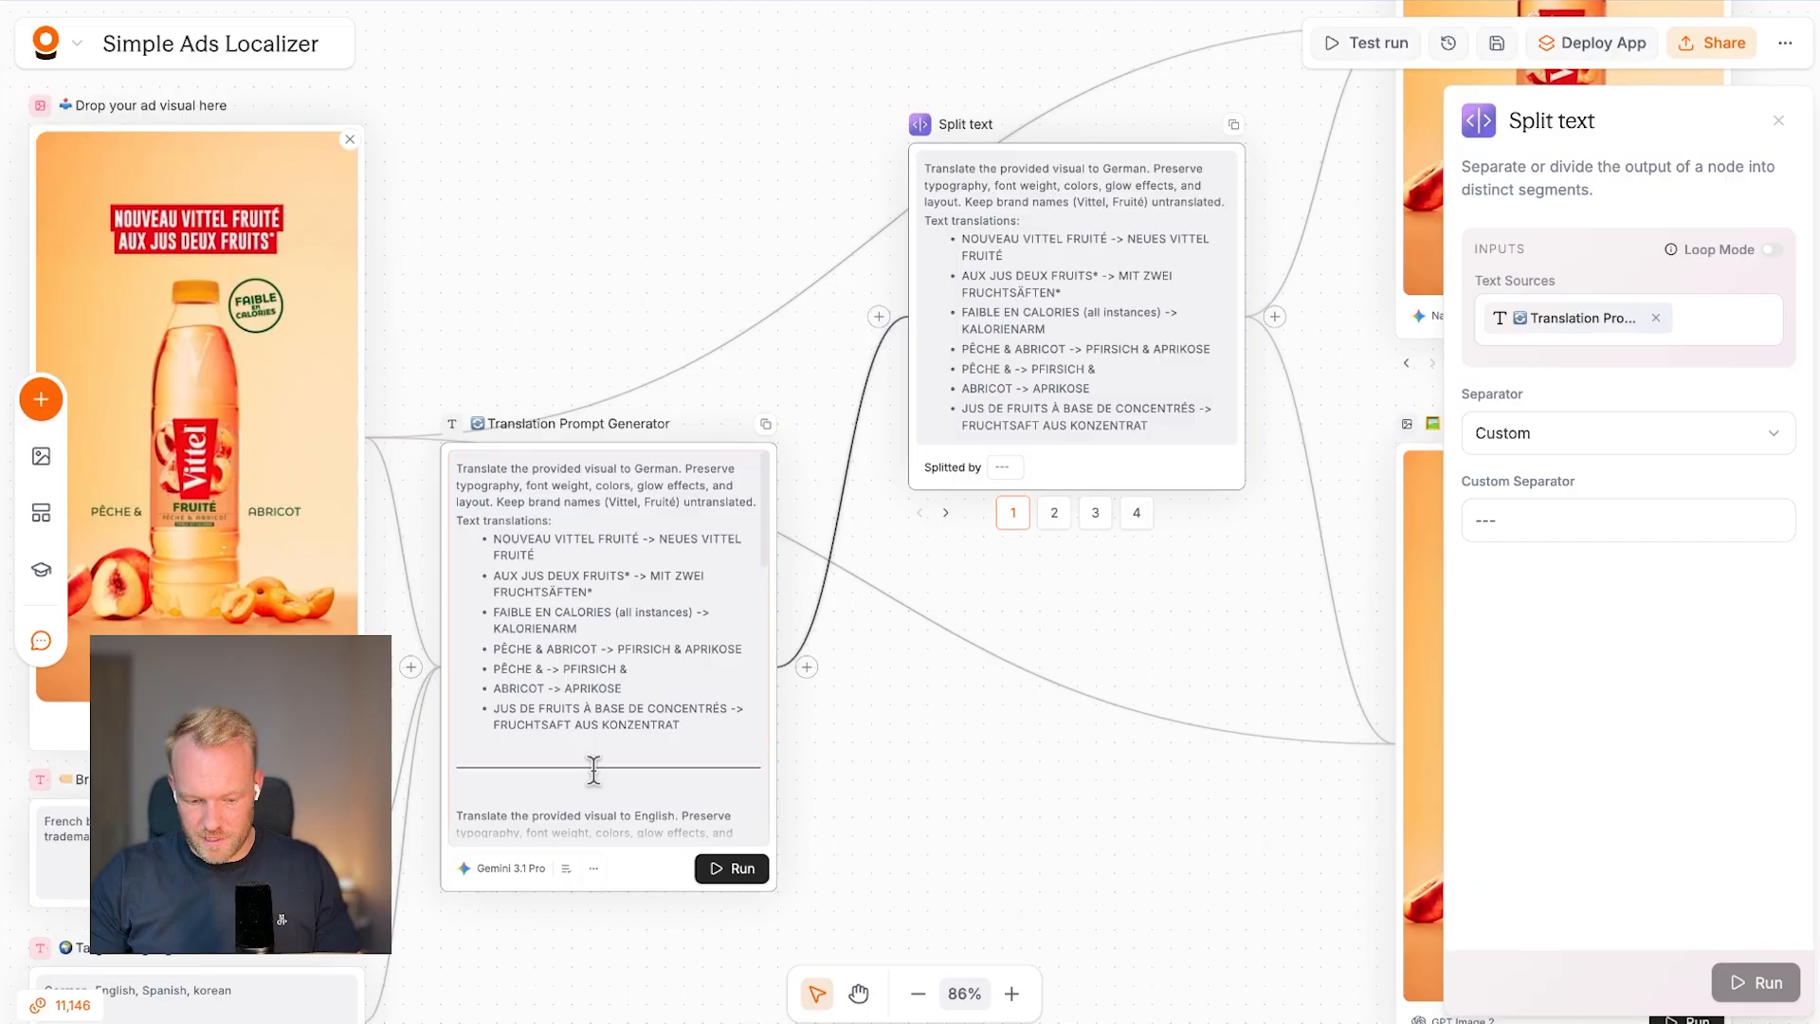
Examine the Split text node's segments and its connections to the two Localized Visuals nodes.
click(1014, 515)
click(1282, 512)
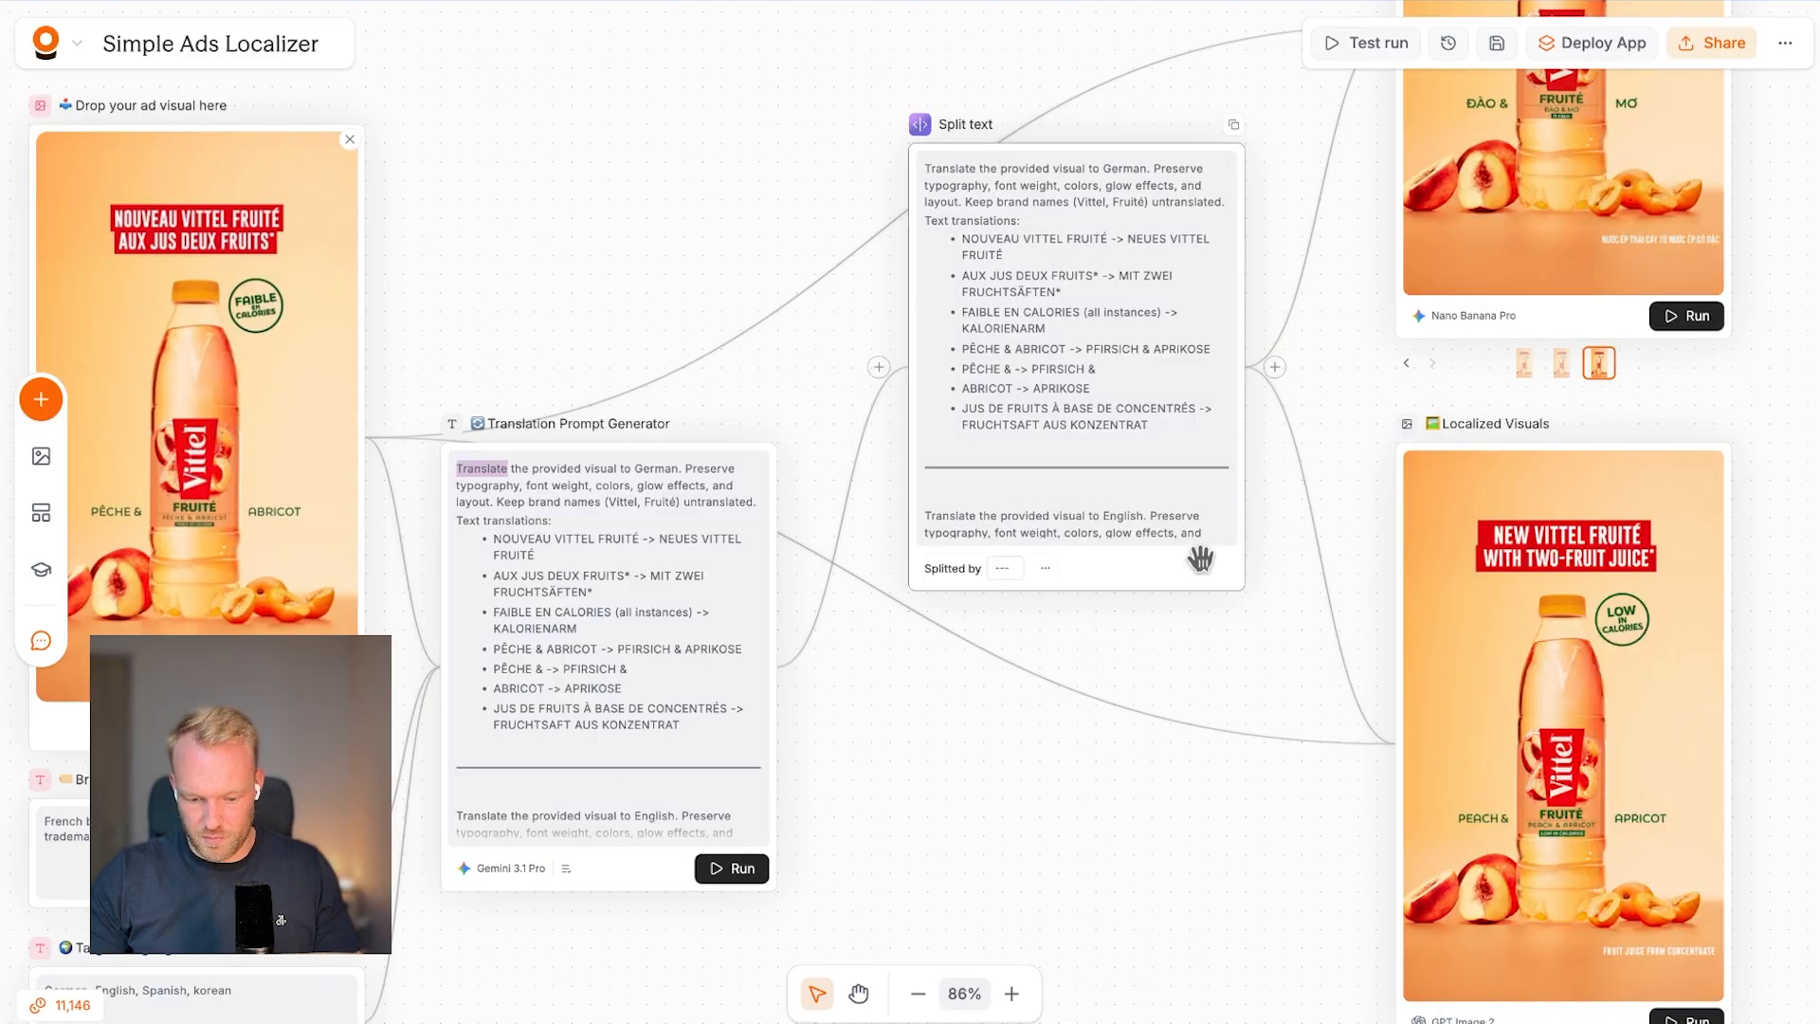
scroll(1181, 637, right, 2)
scroll(1180, 637, down, 1)
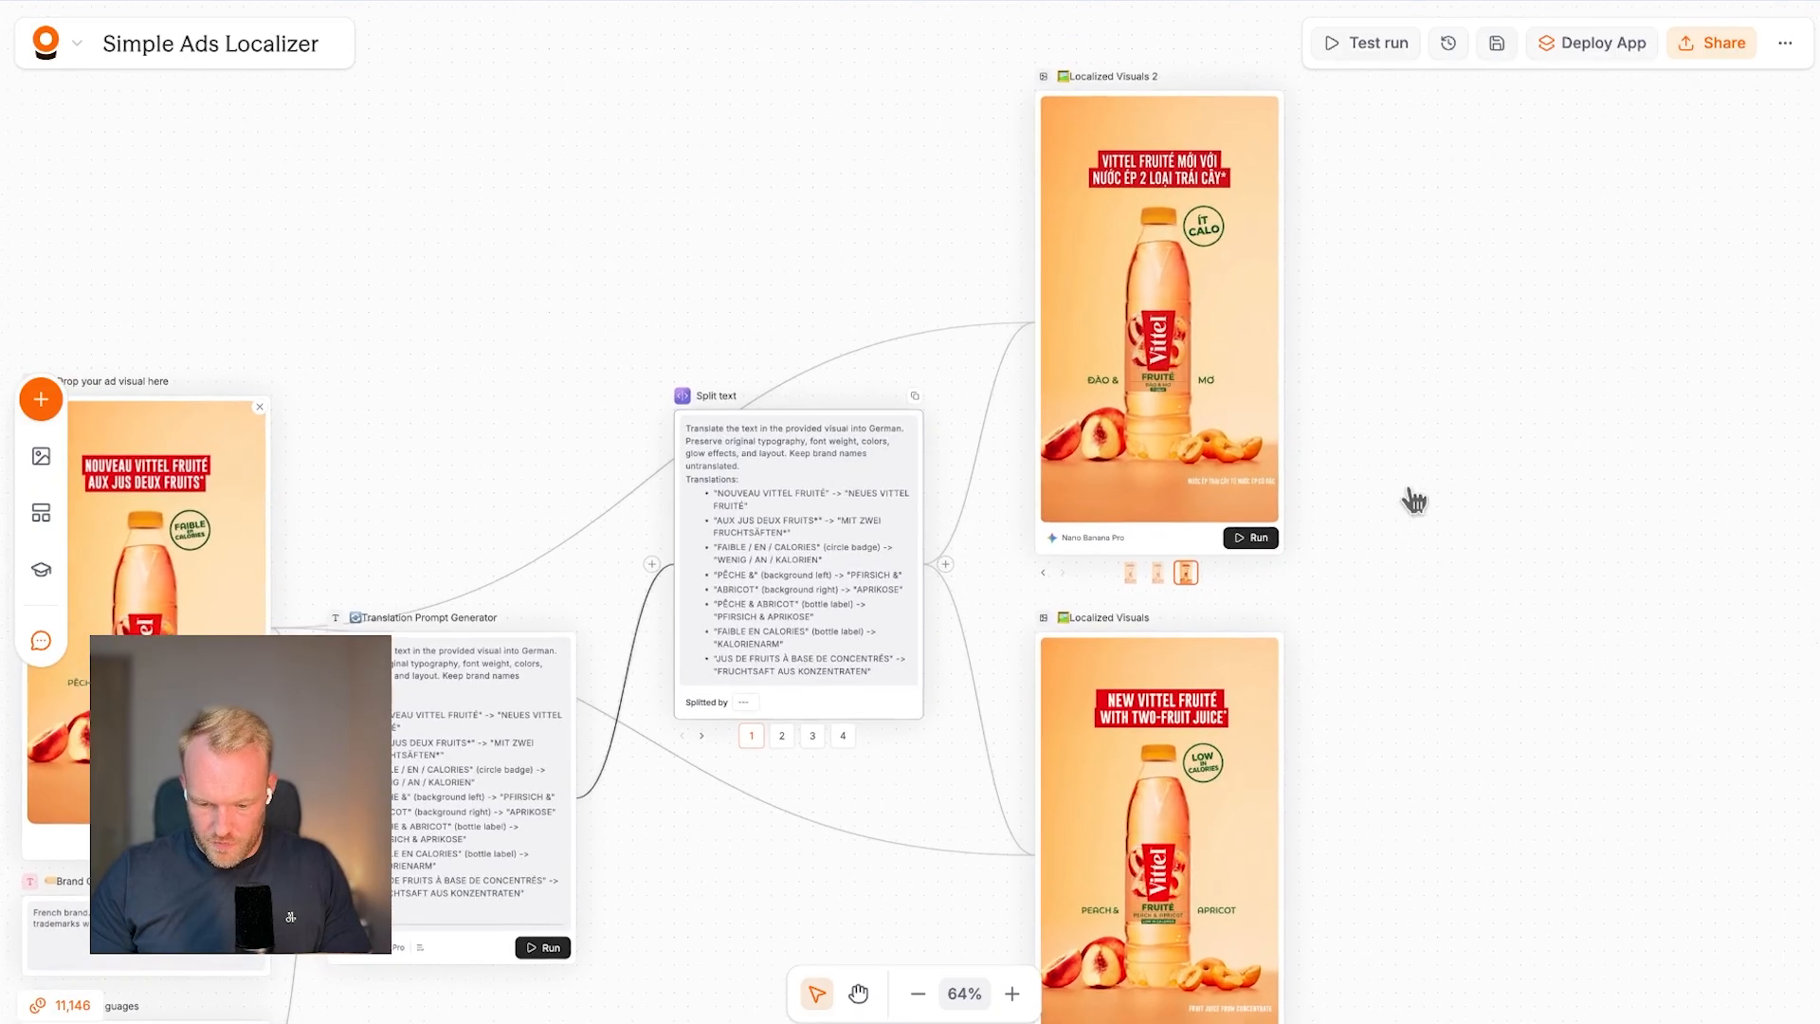
scroll(1413, 503, right, 2)
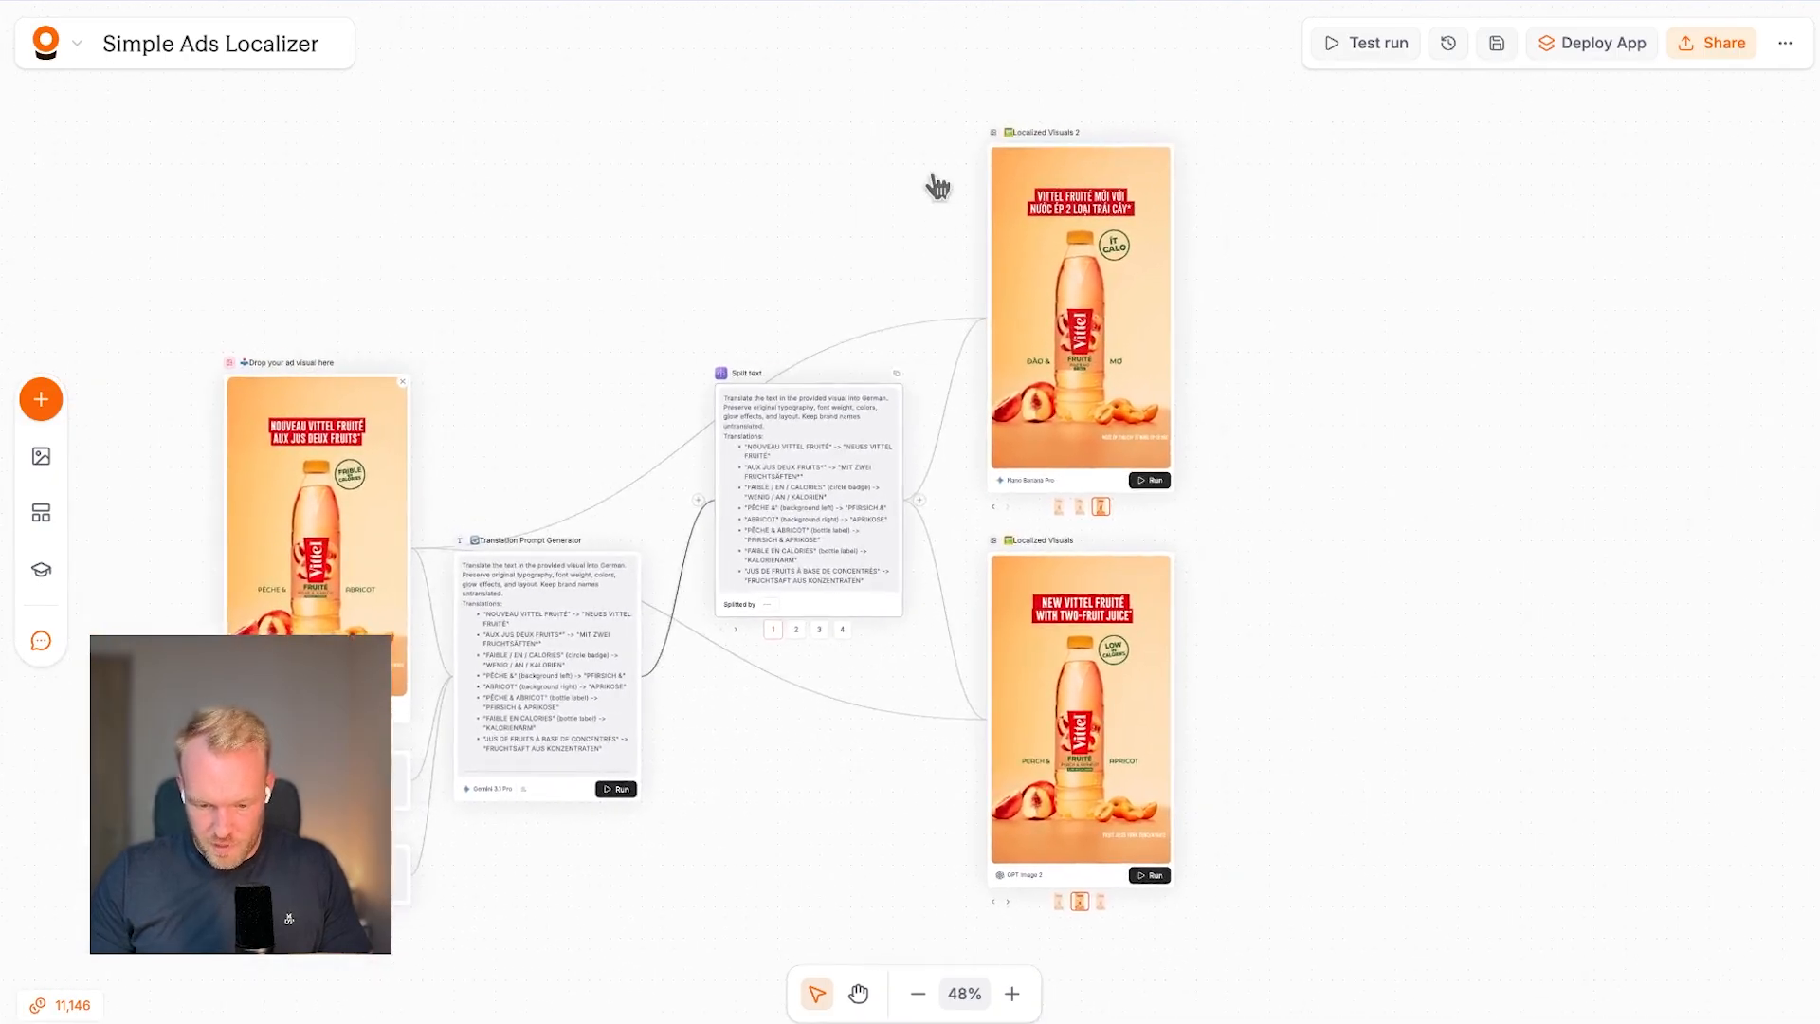
scroll(943, 527, up, 3)
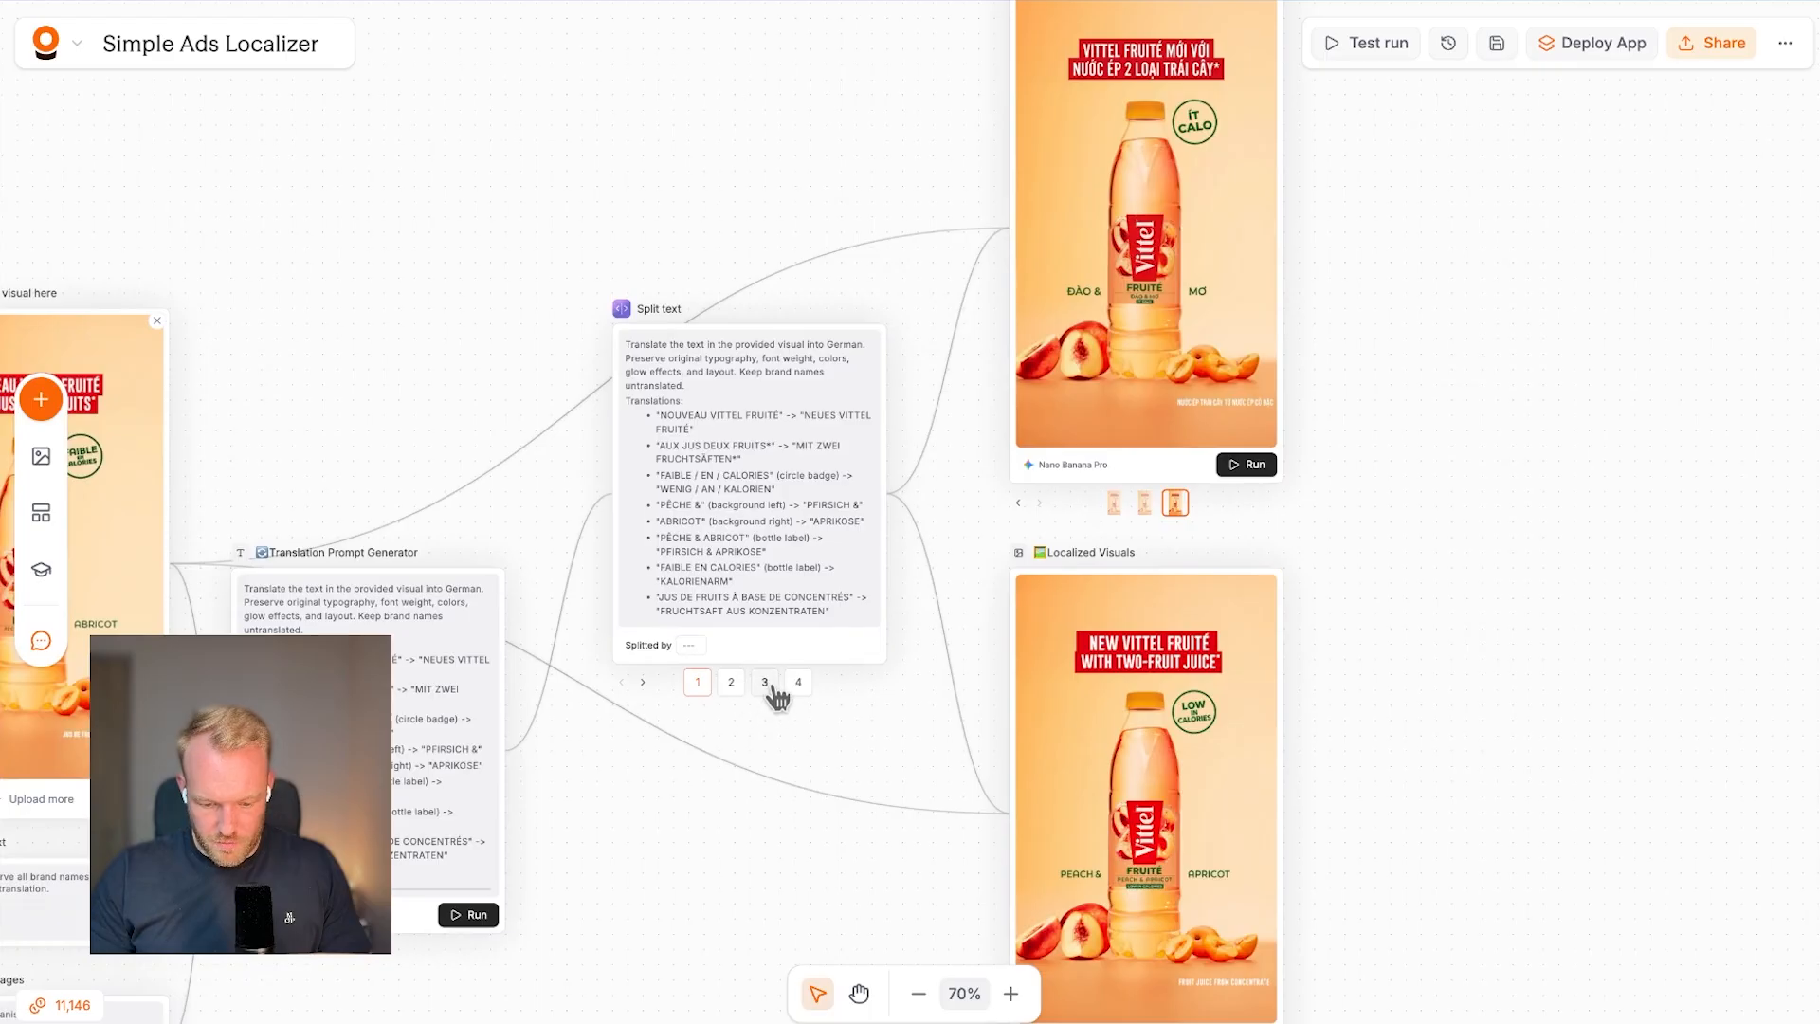
scroll(1043, 579, up, 2)
scroll(1043, 578, right, 1)
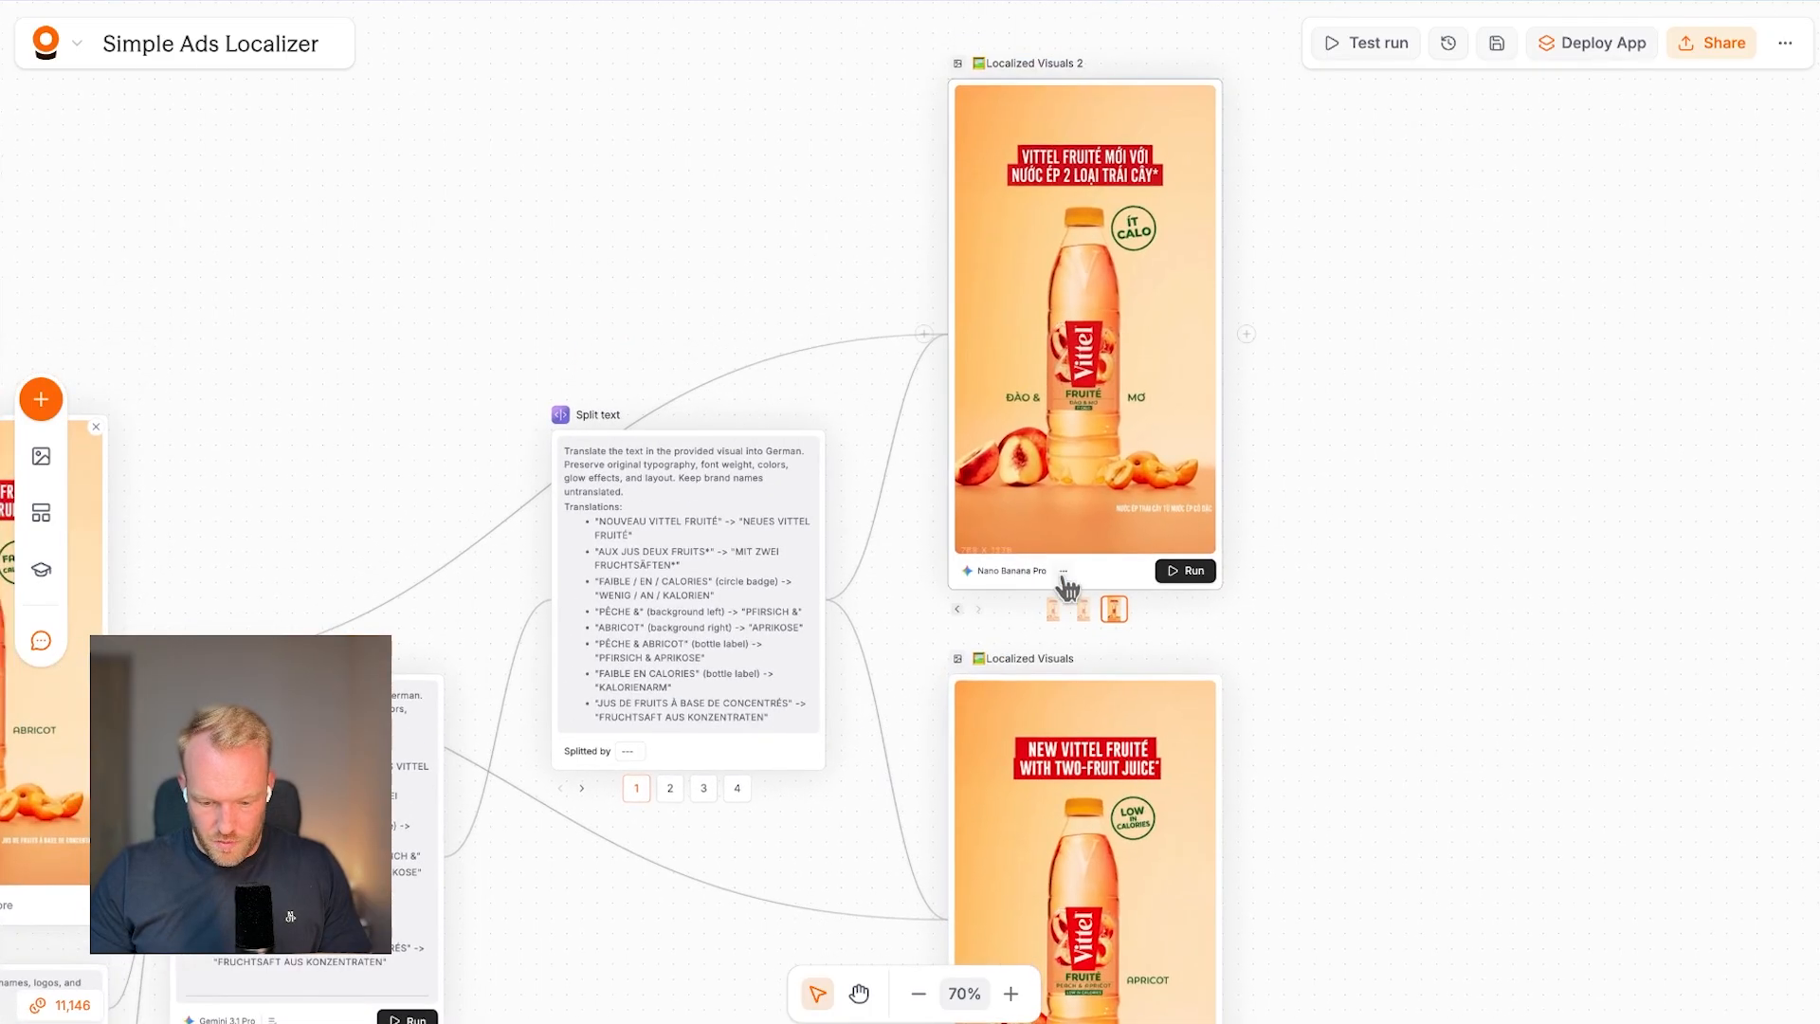
Enable Loop Mode in the Localized Visuals 2 settings and turn on looping for its Split text prompt.
click(1120, 567)
click(1772, 258)
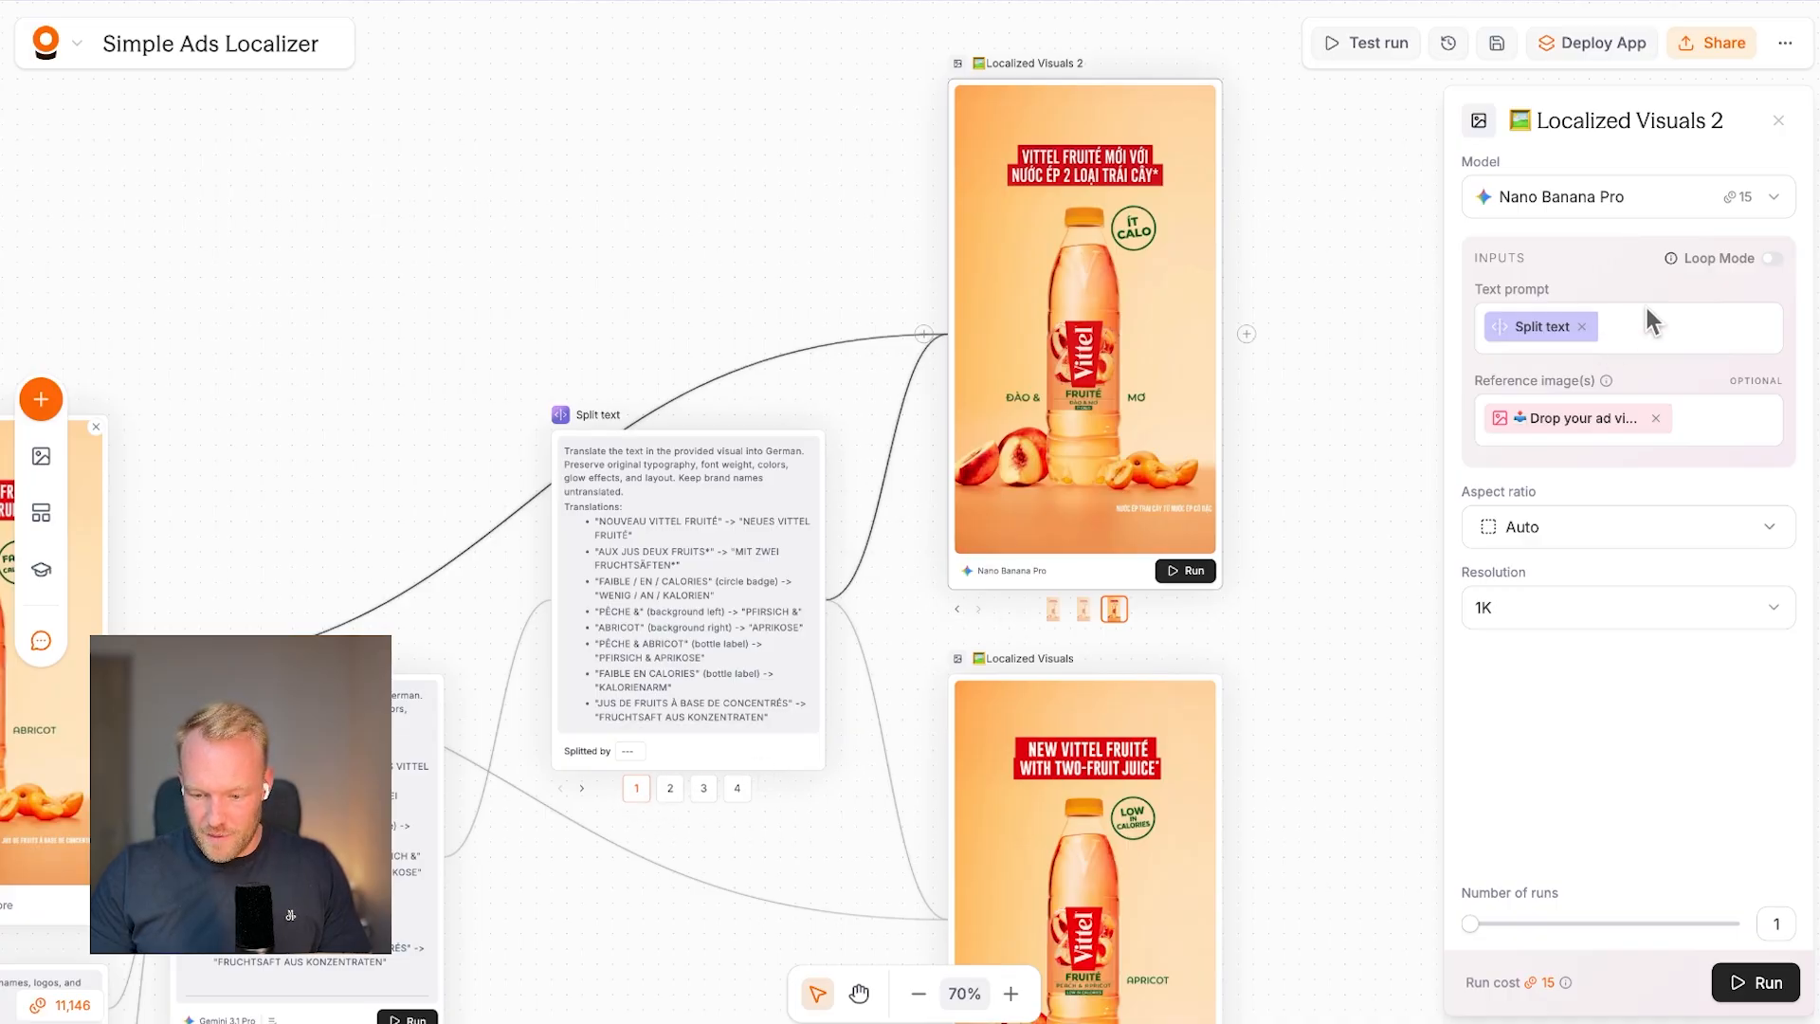
click(1771, 259)
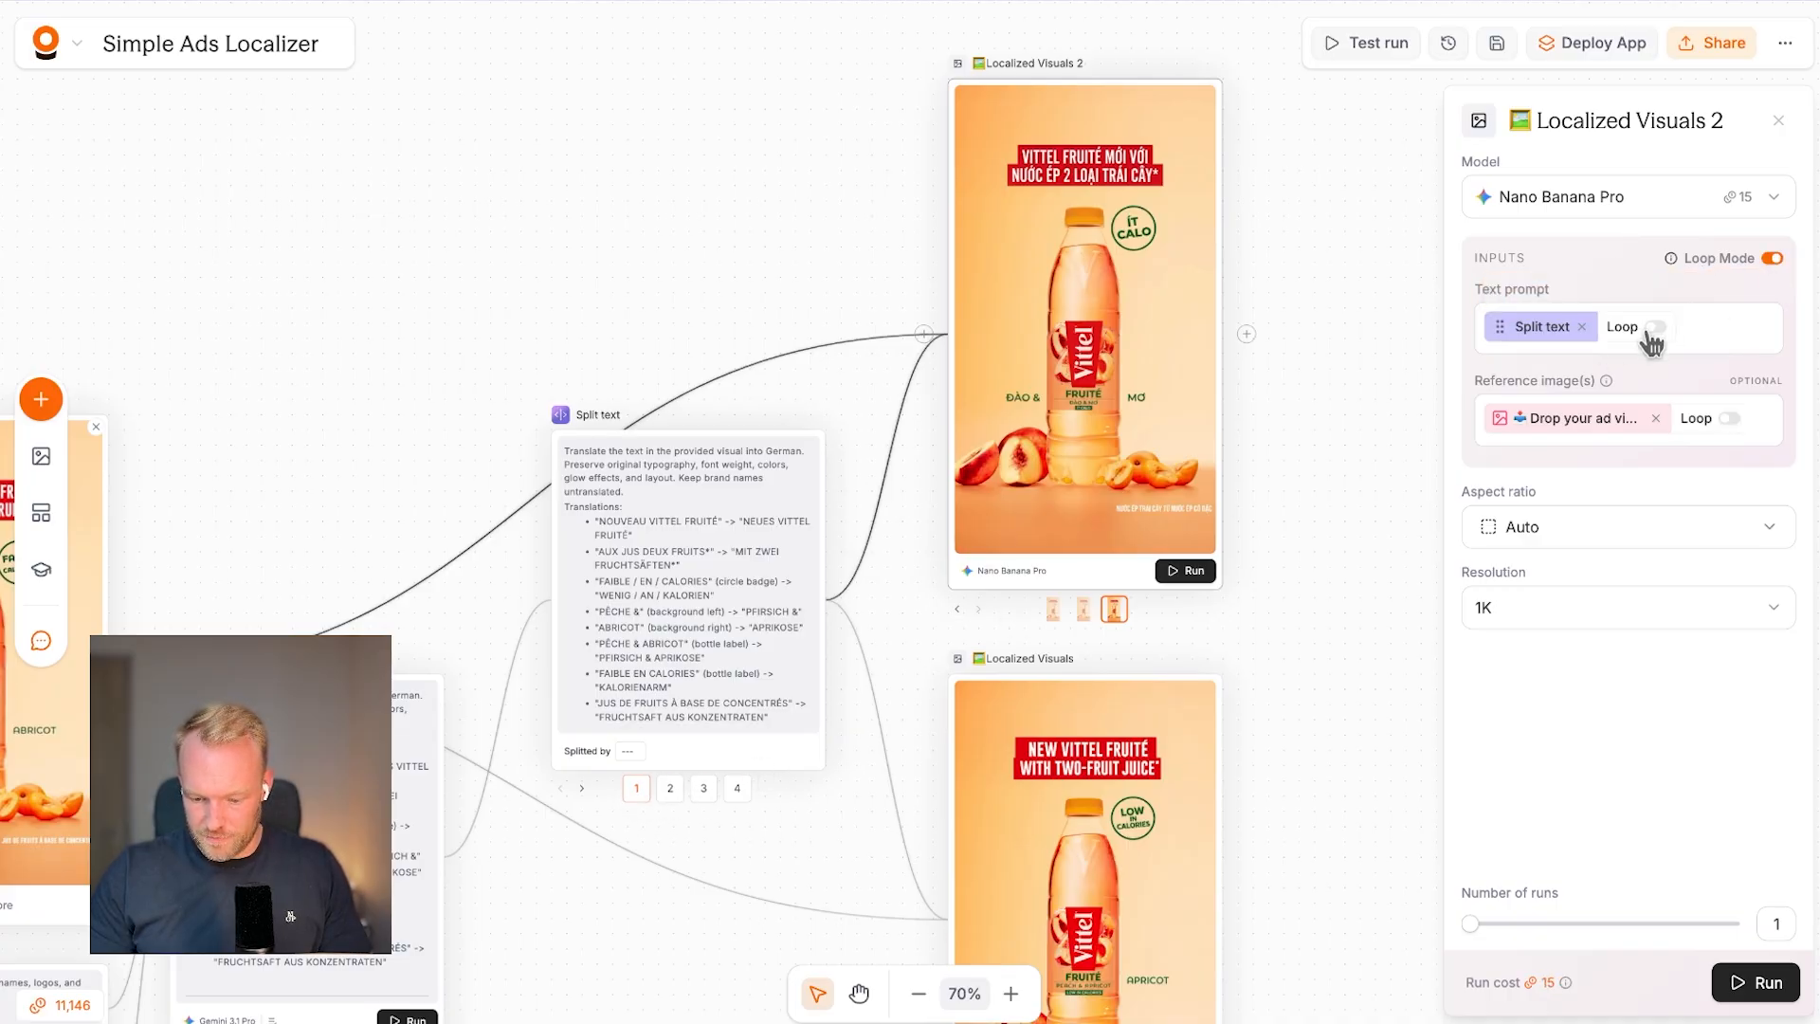
mouse_move(1538, 979)
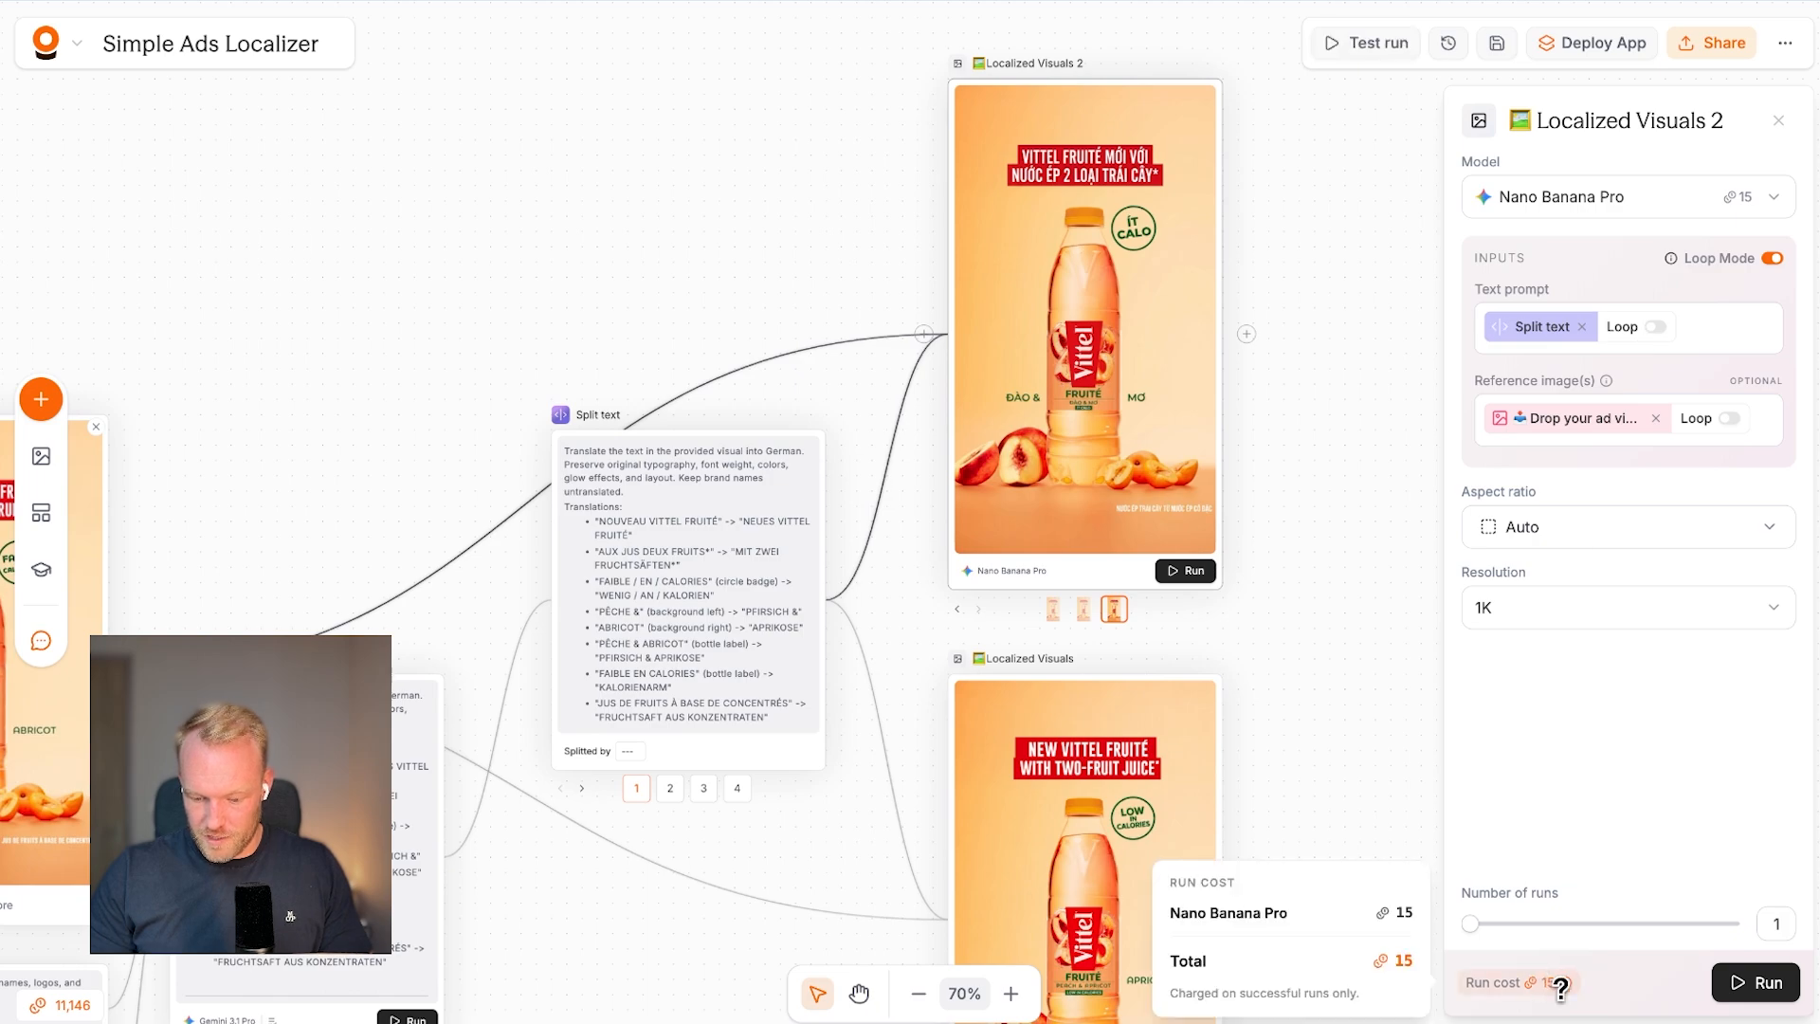
click(1654, 327)
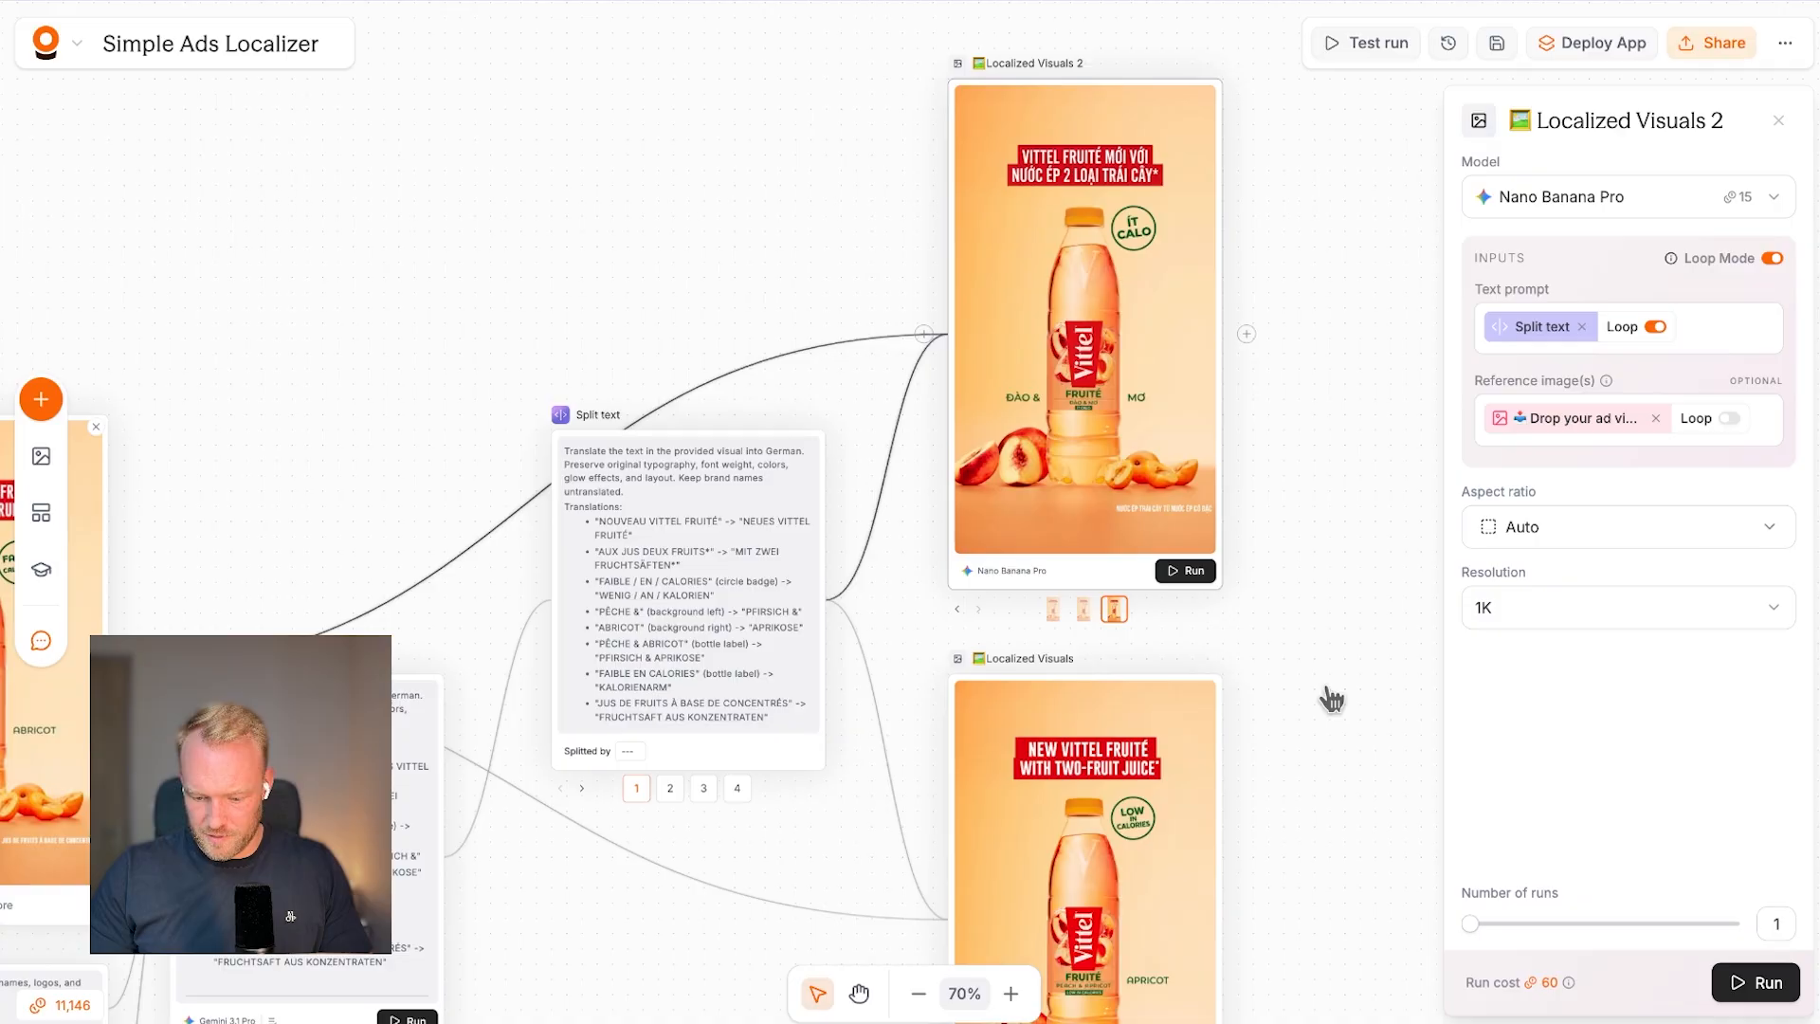
Examine the path from the ad visual through the prompt generator and Split text nodes to Localized Visuals 2, closing its settings.
mouse_move(1539, 984)
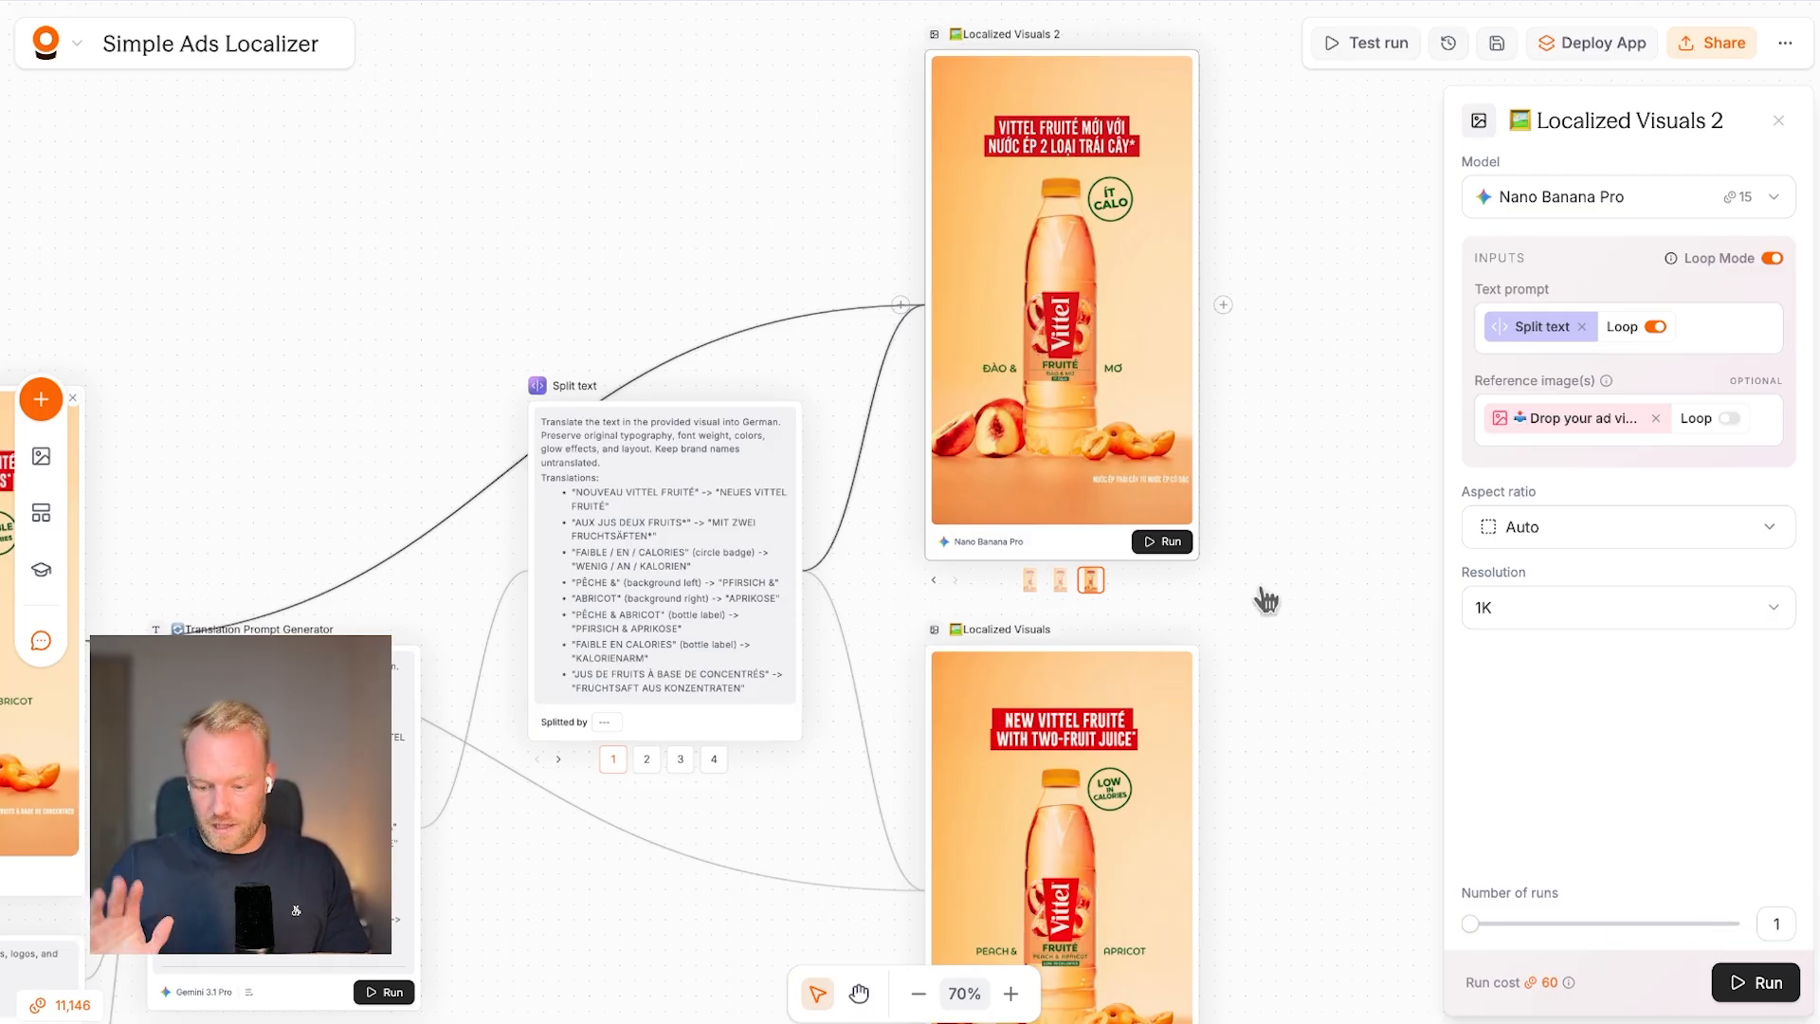
scroll(834, 545, down, 5)
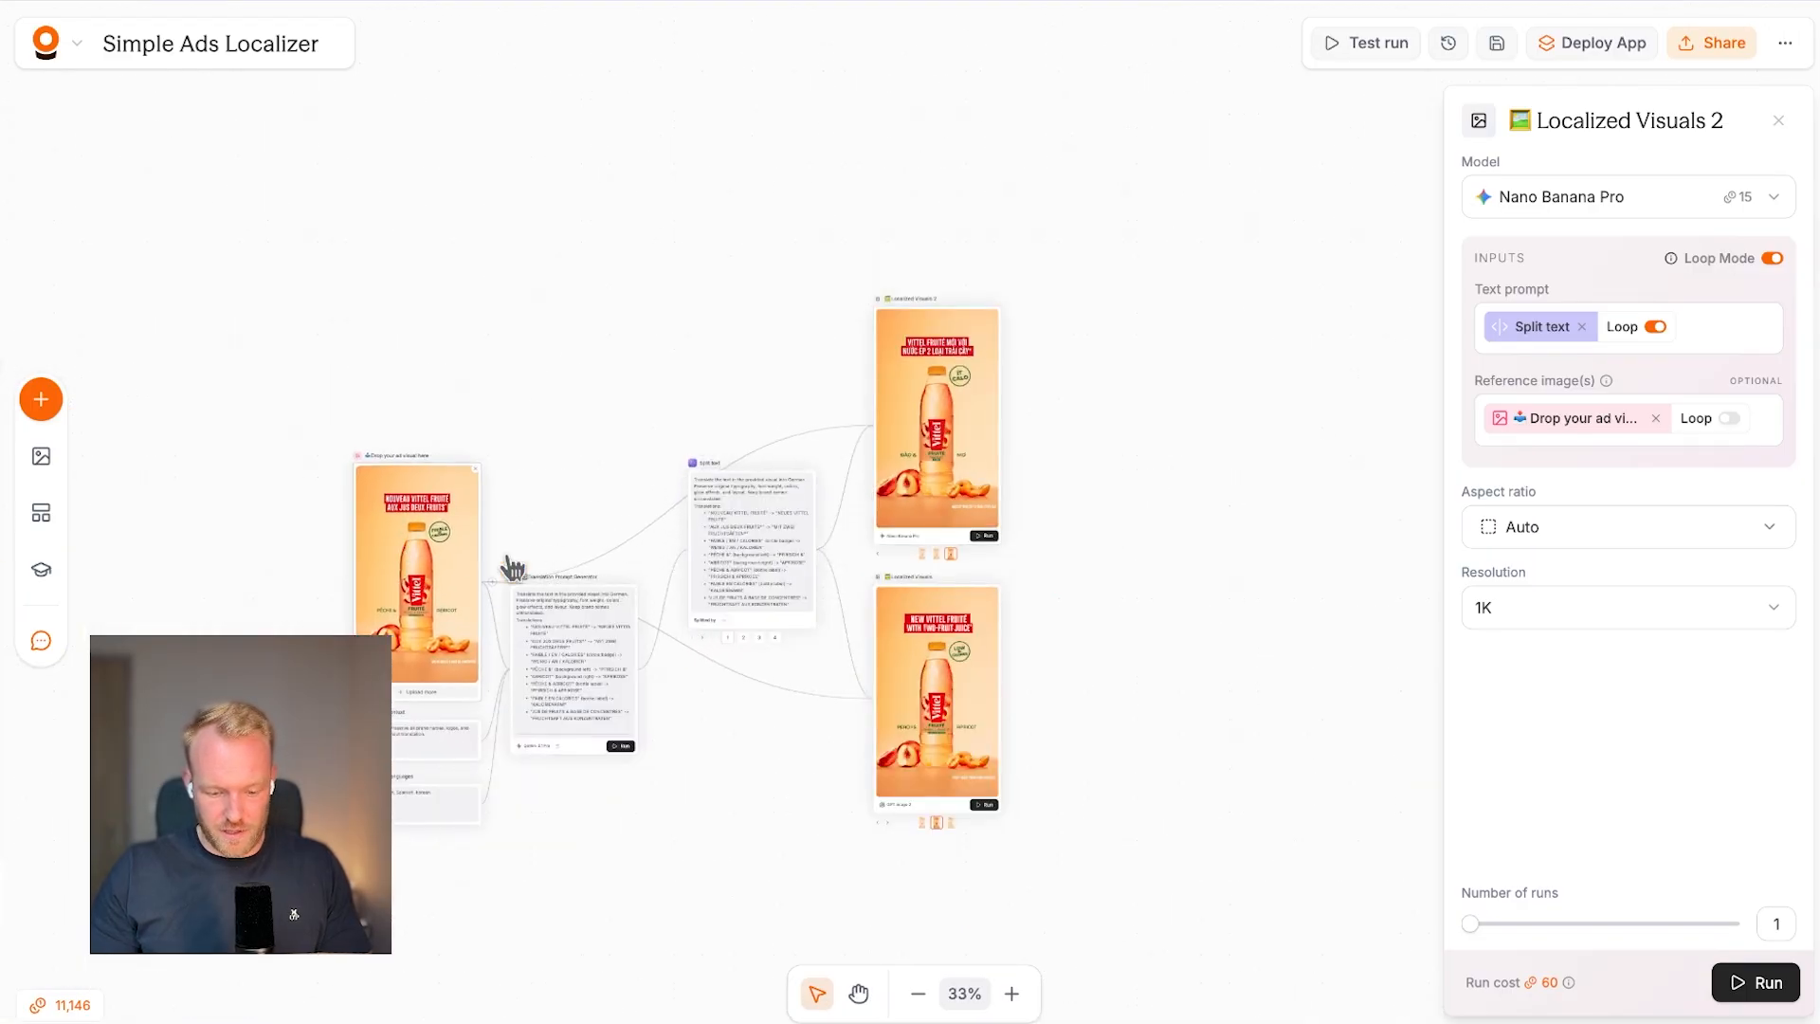
scroll(786, 654, up, 5)
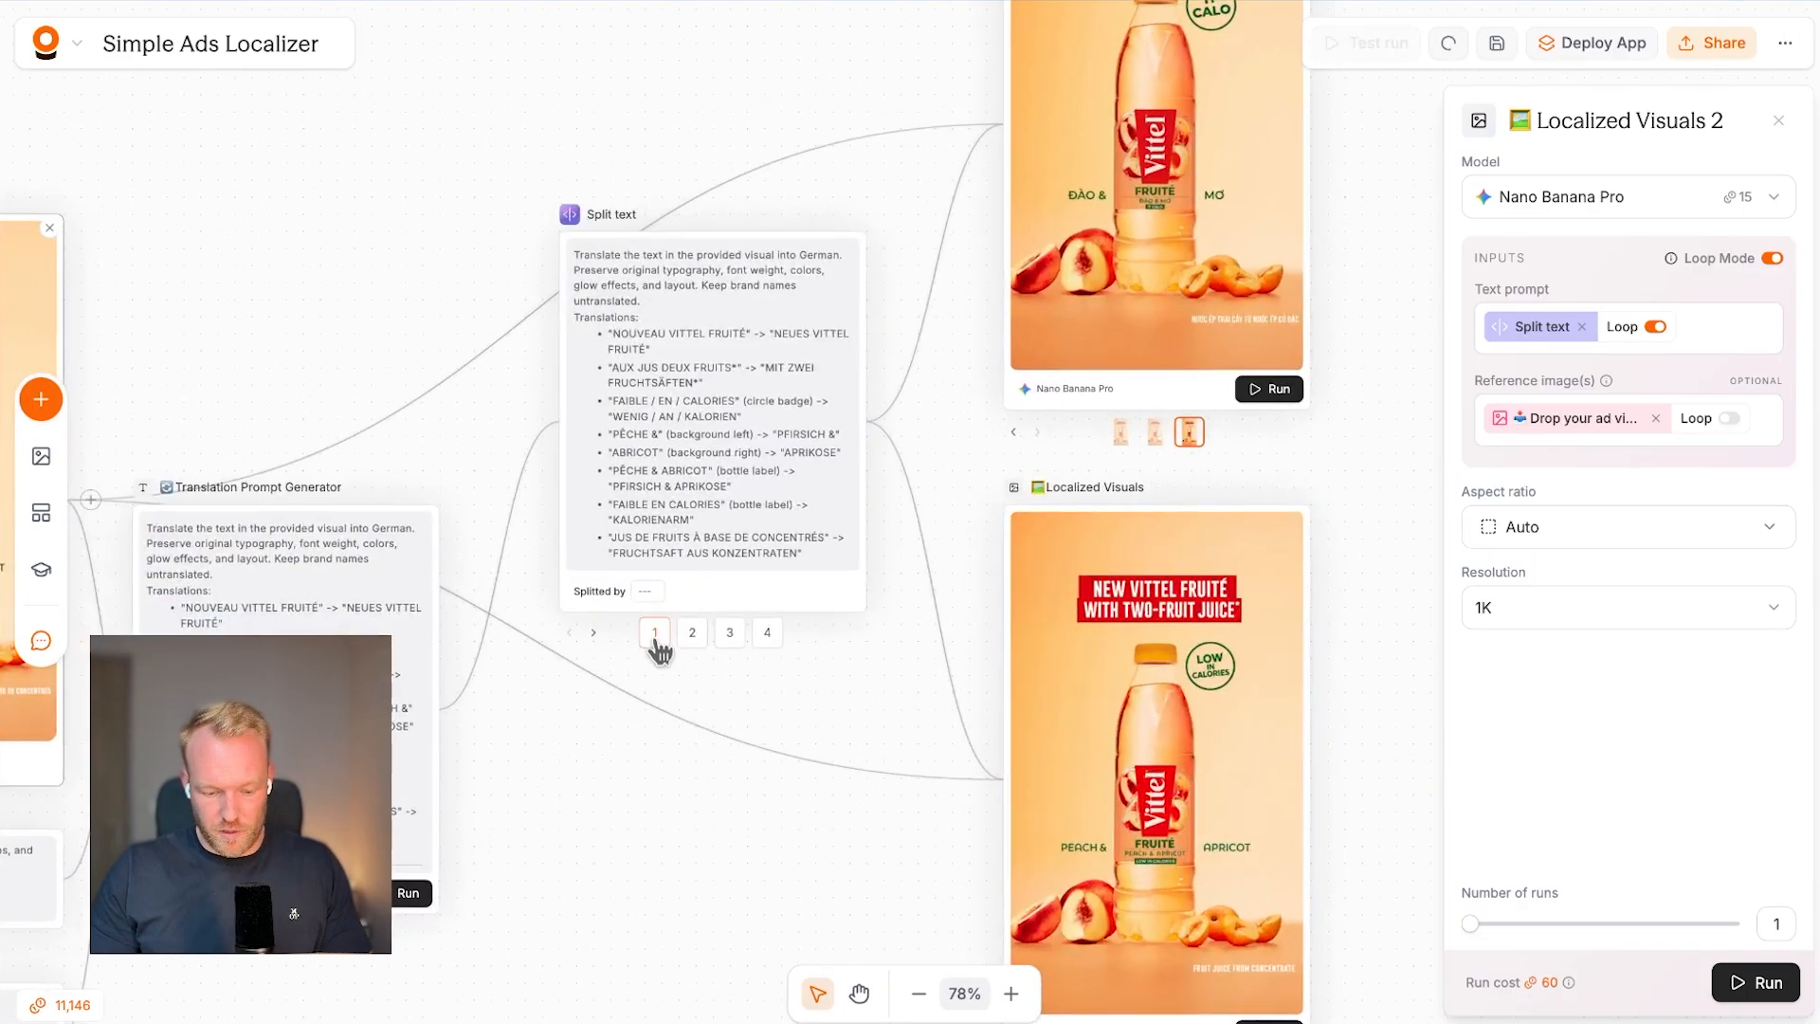
scroll(659, 652, left, 5)
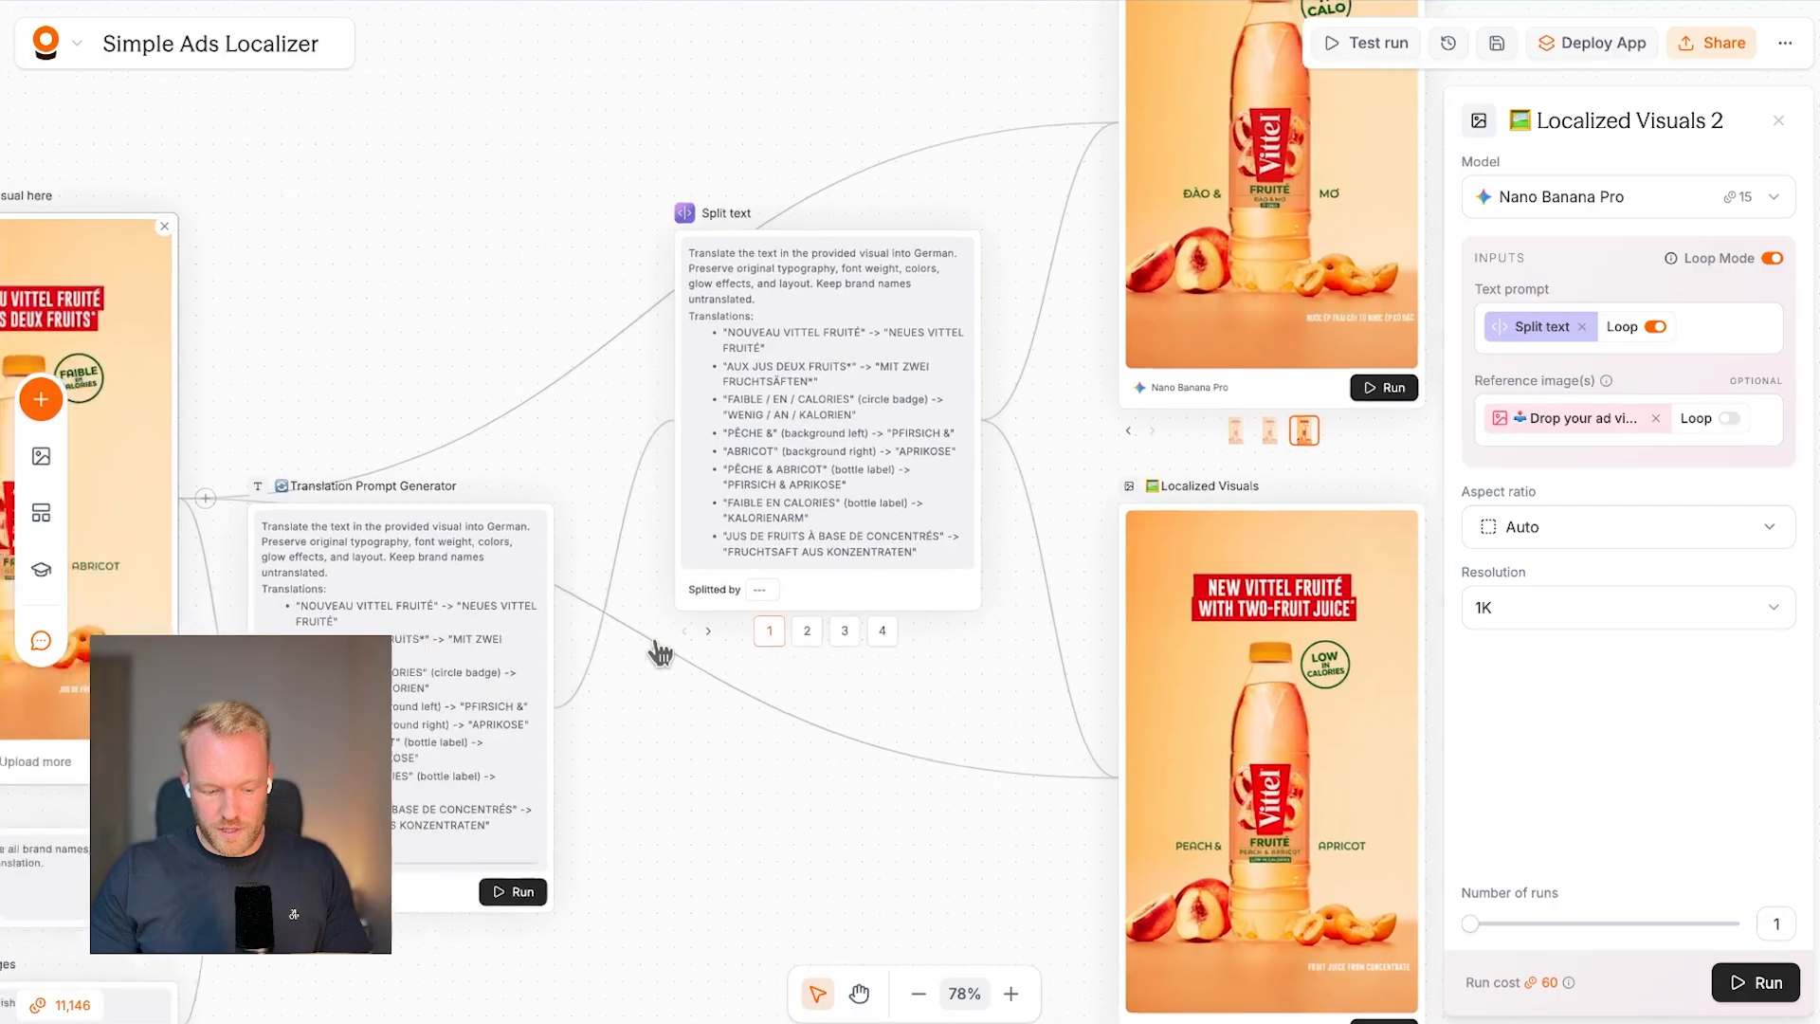
mouse_move(303, 481)
mouse_down()
mouse_move(303, 431)
mouse_move(304, 463)
mouse_up()
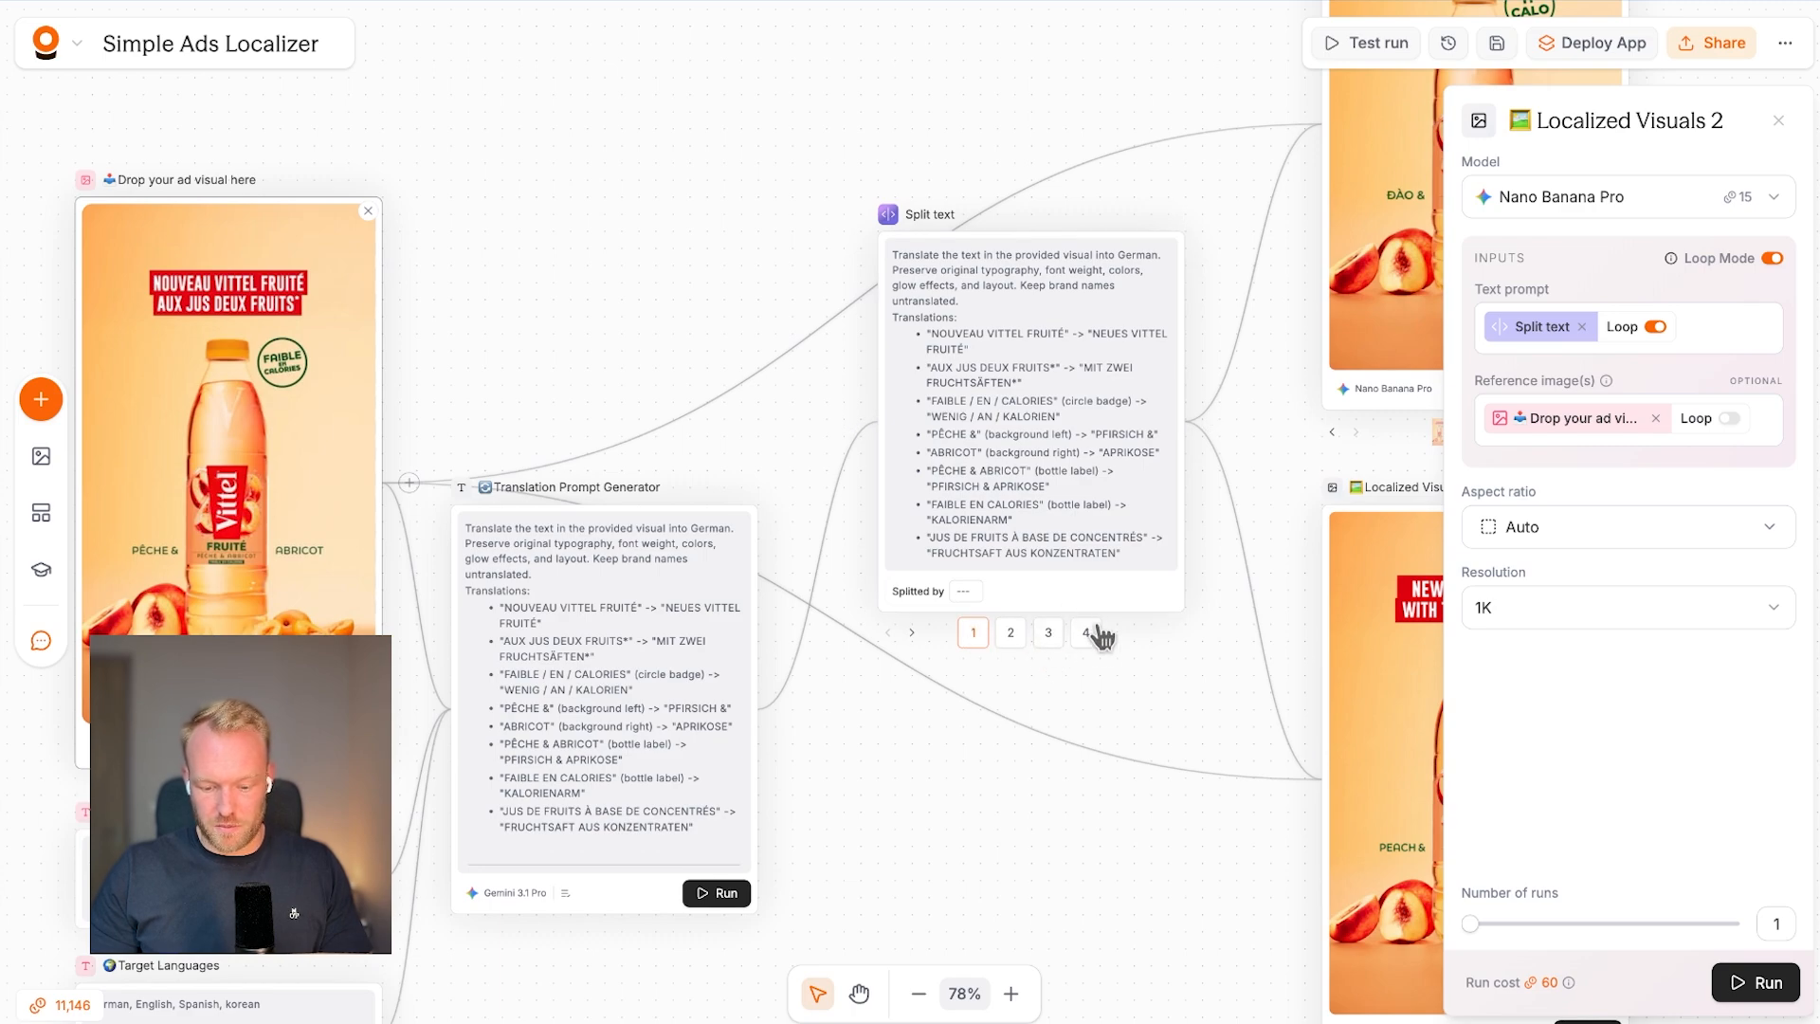
scroll(1005, 701, right, 8)
scroll(1005, 702, up, 4)
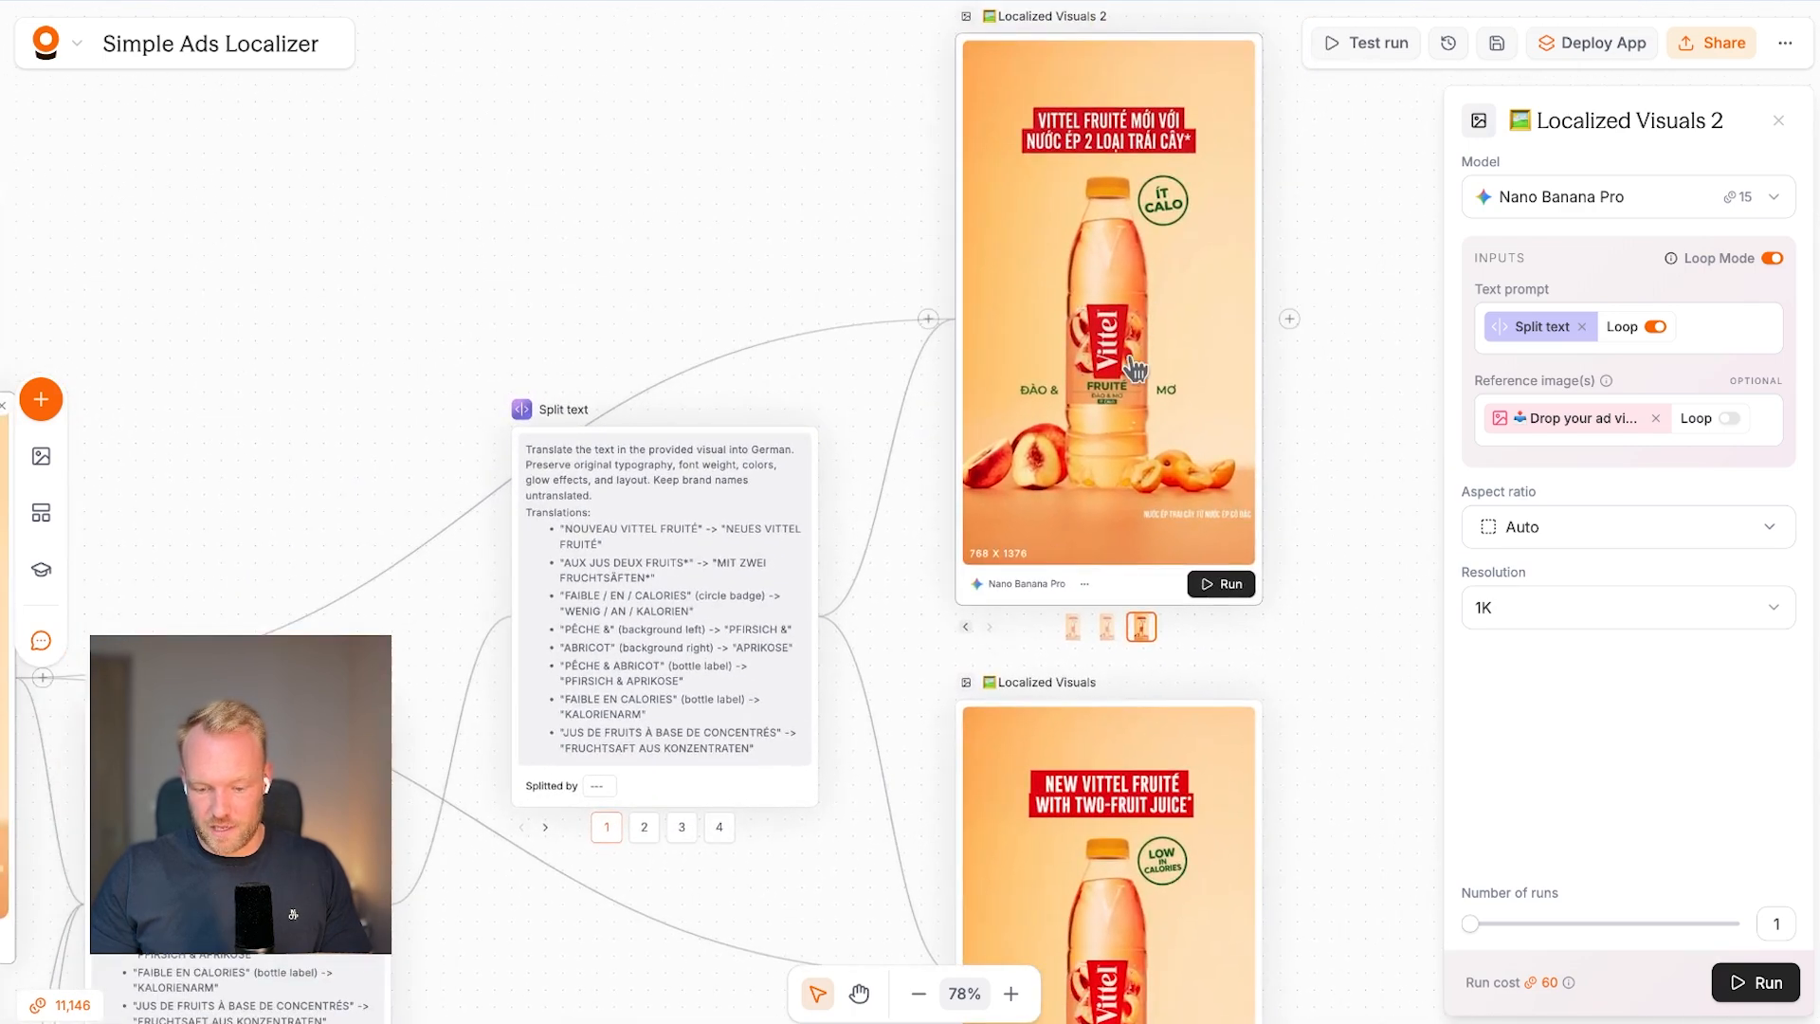
scroll(1134, 368, down, 3)
click(1779, 120)
Duplicate the Localized Visuals and Localized Visuals 2 nodes together, with the copies beside the originals.
scroll(1402, 439, down, 5)
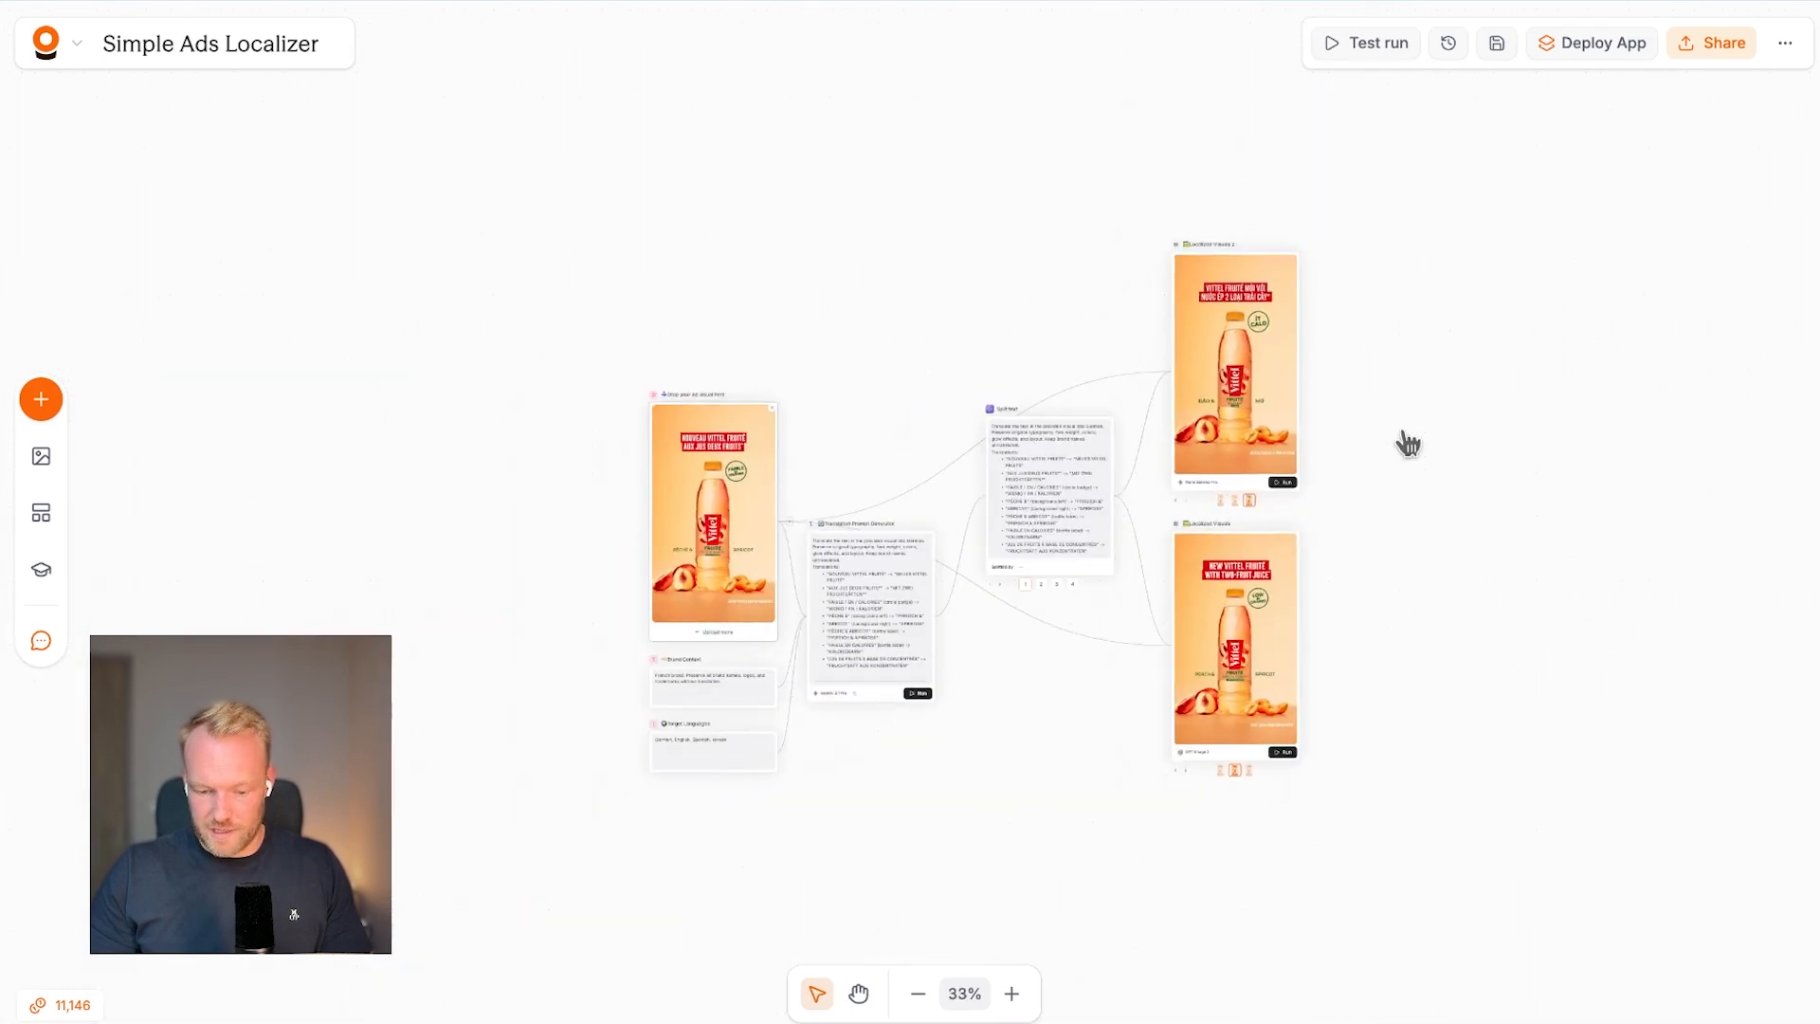
scroll(1402, 439, right, 3)
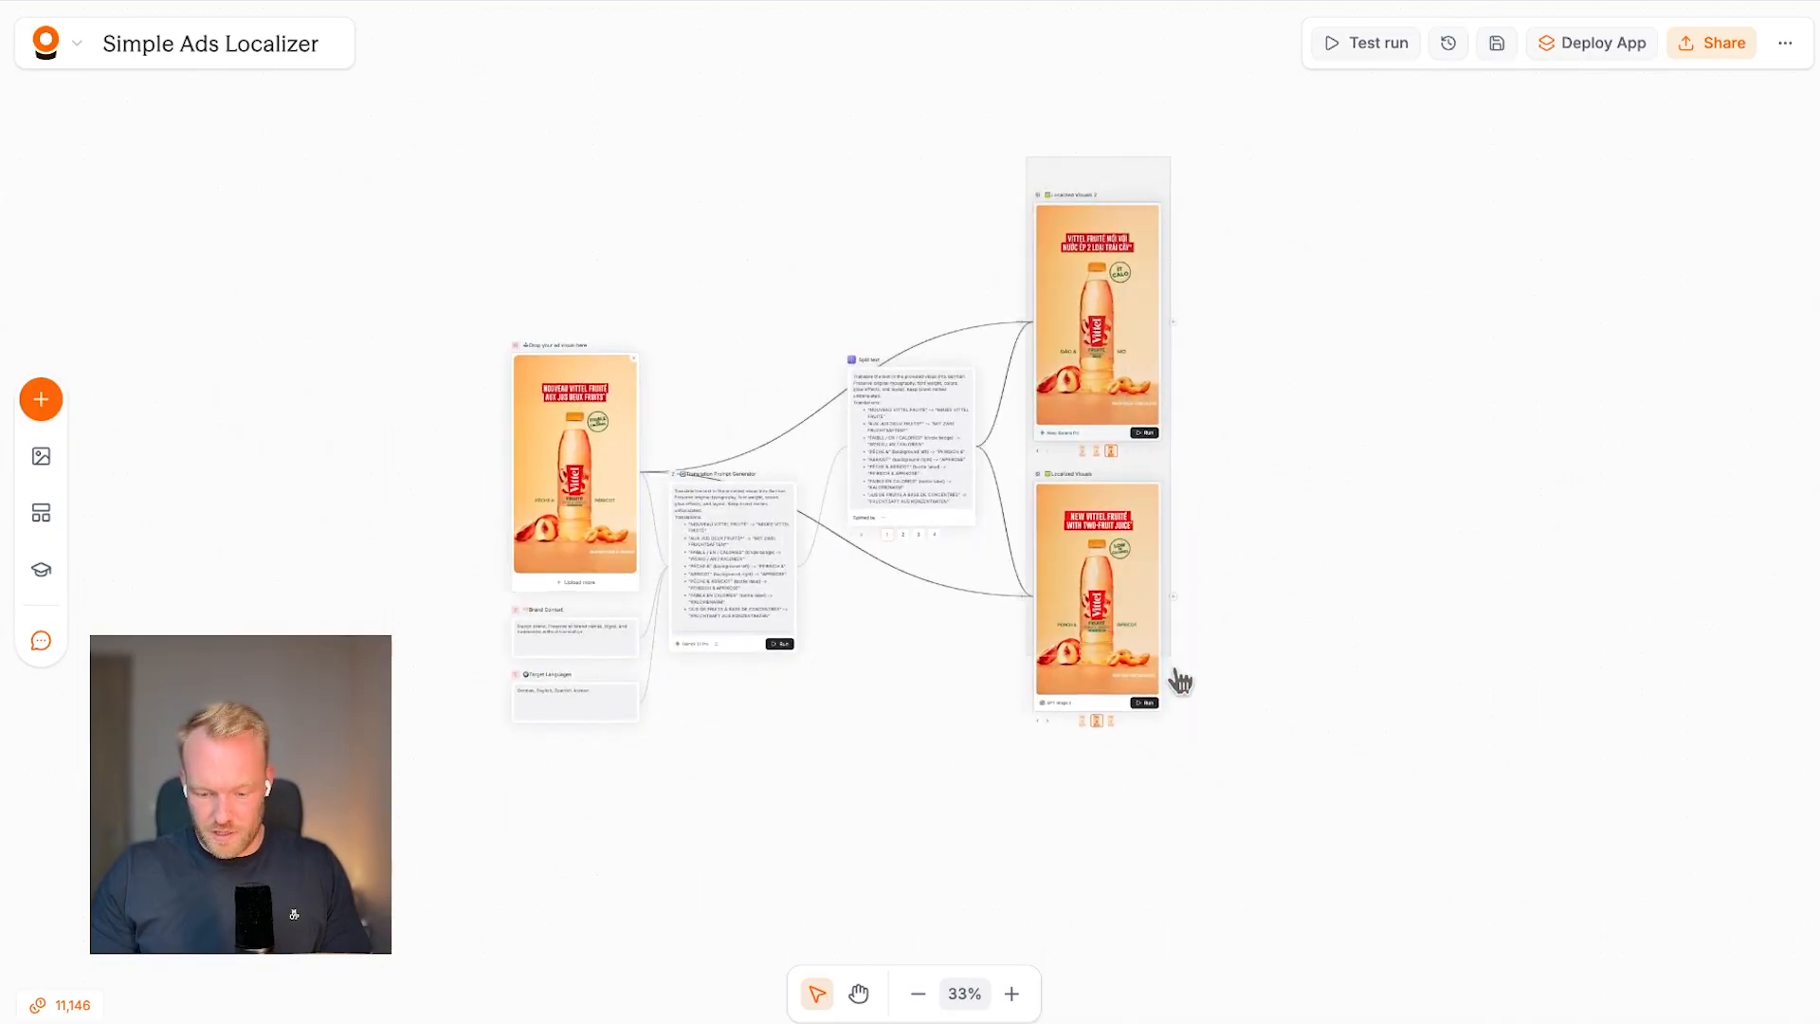
scroll(1161, 601, up, 6)
scroll(1166, 614, down, 4)
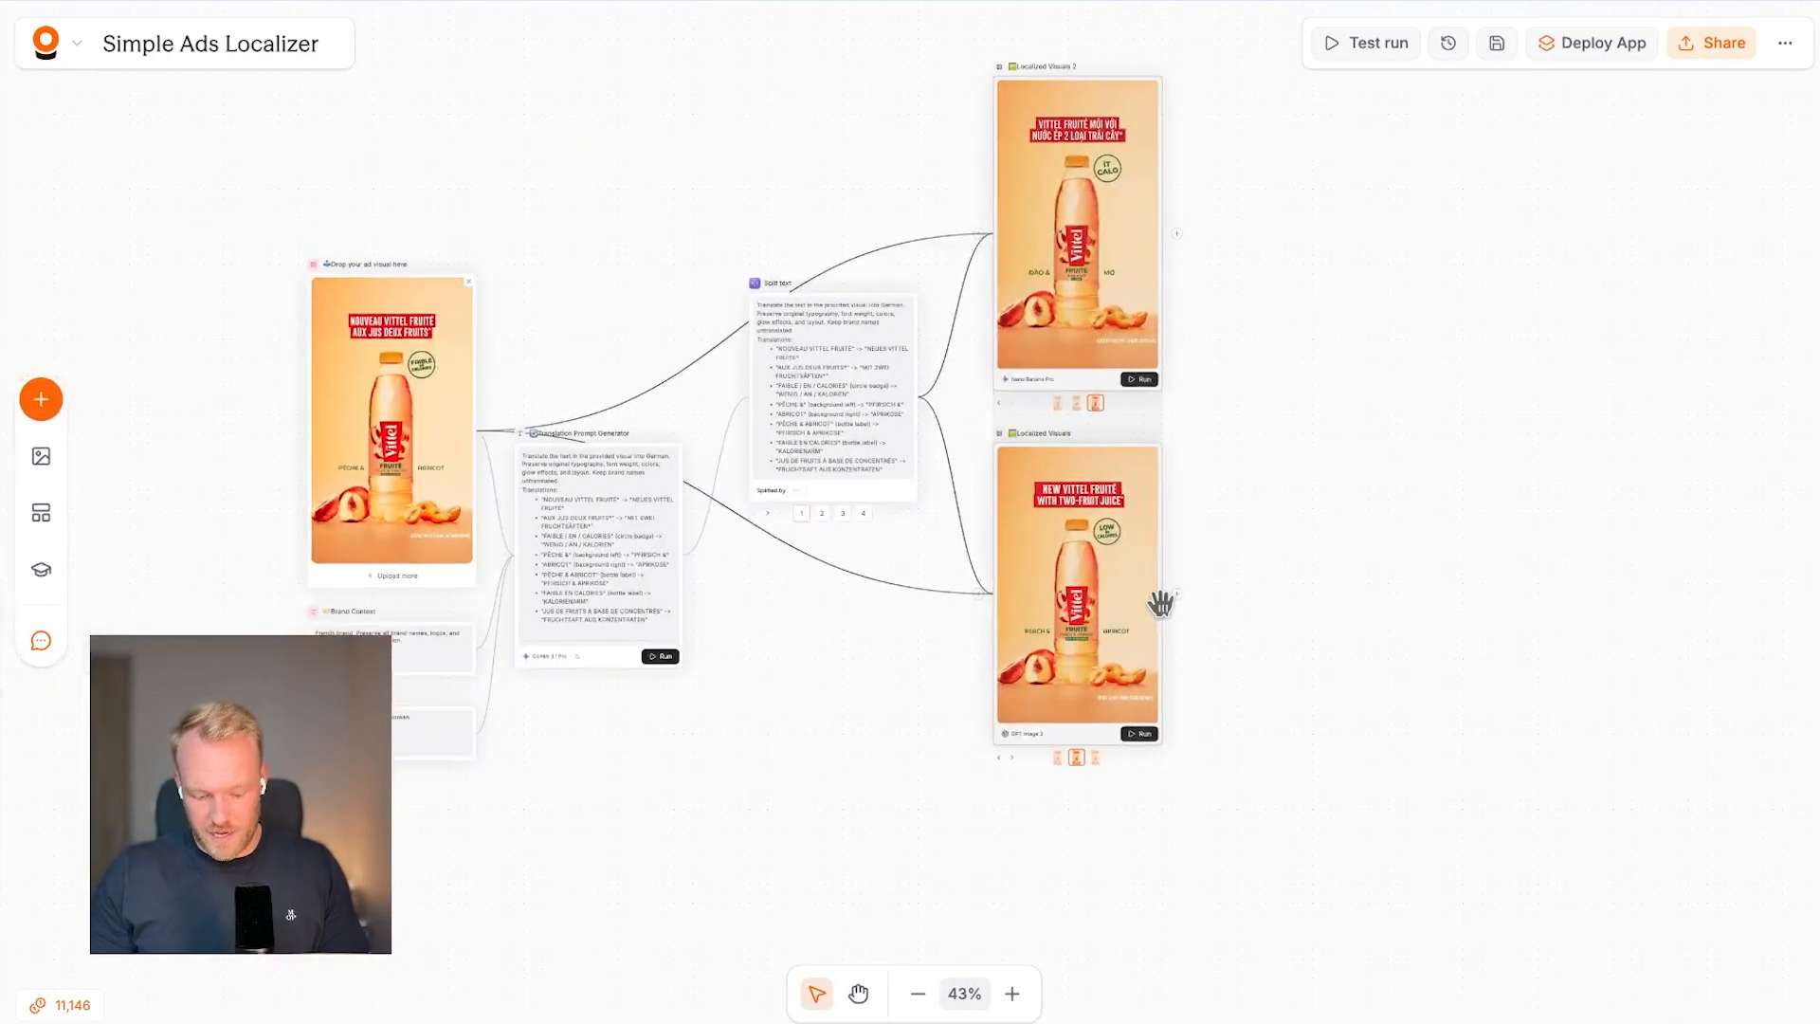
scroll(1130, 567, up, 1)
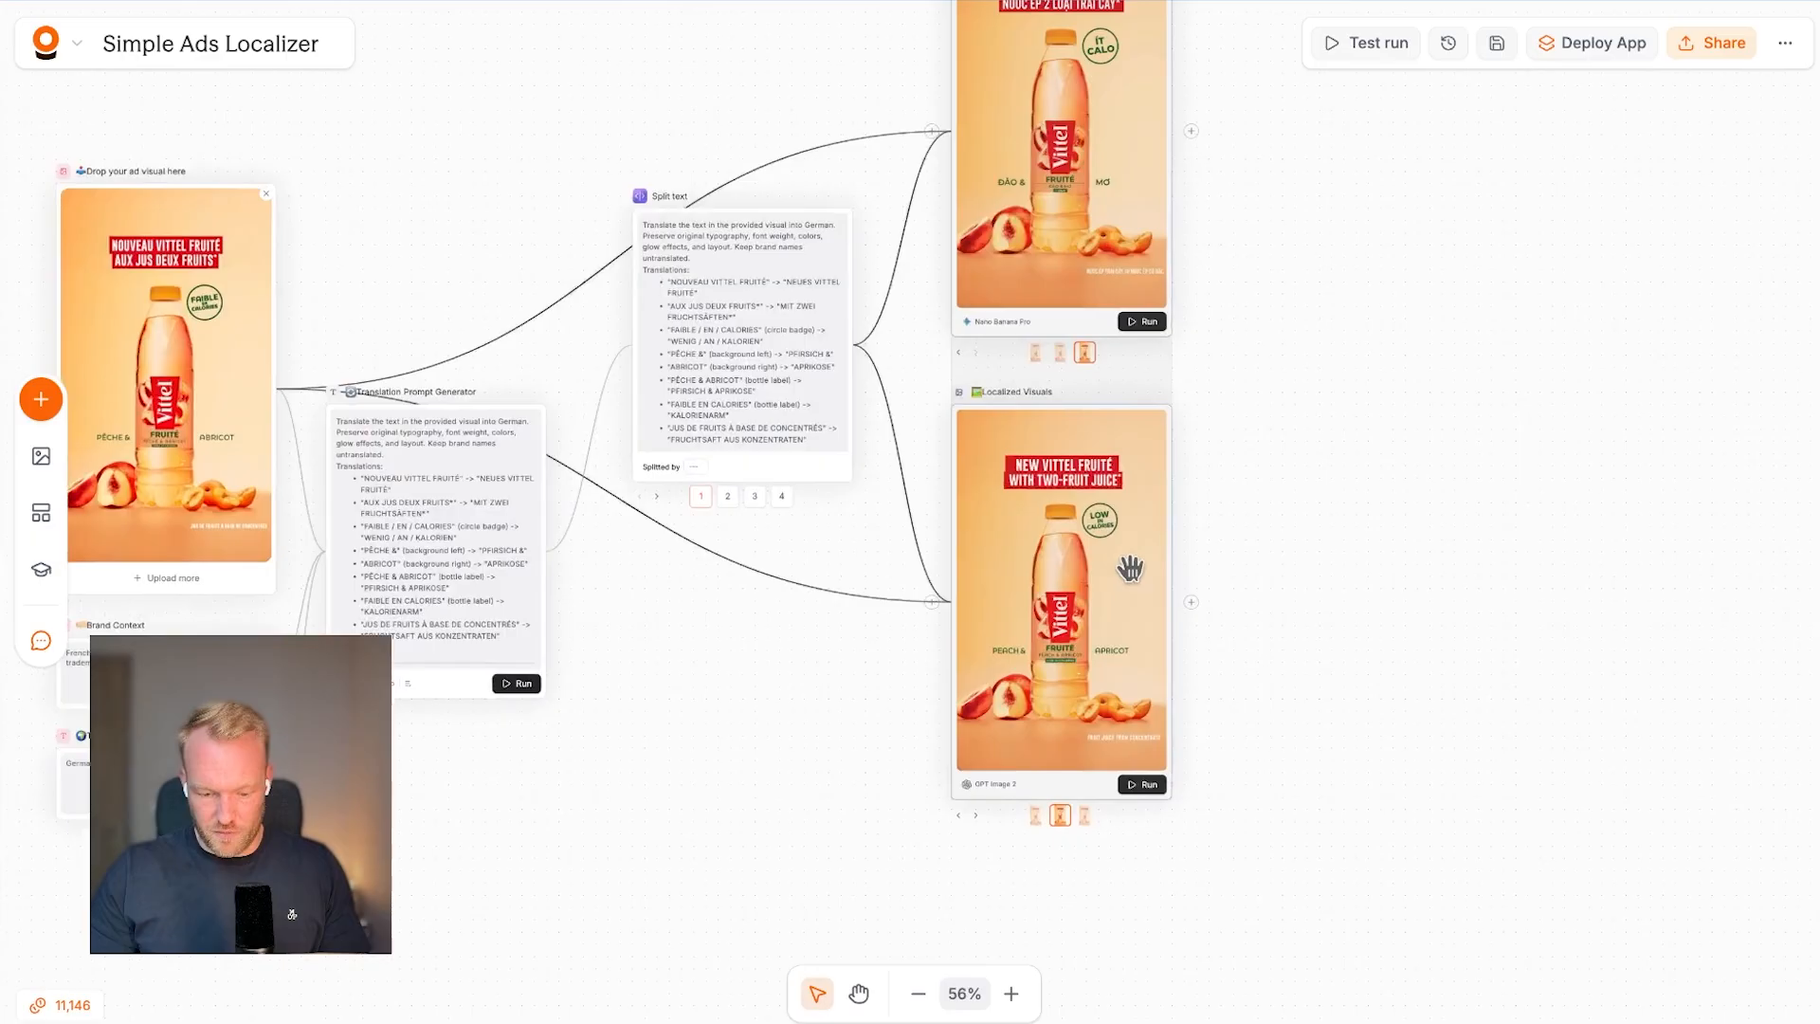
scroll(1048, 515, down, 2)
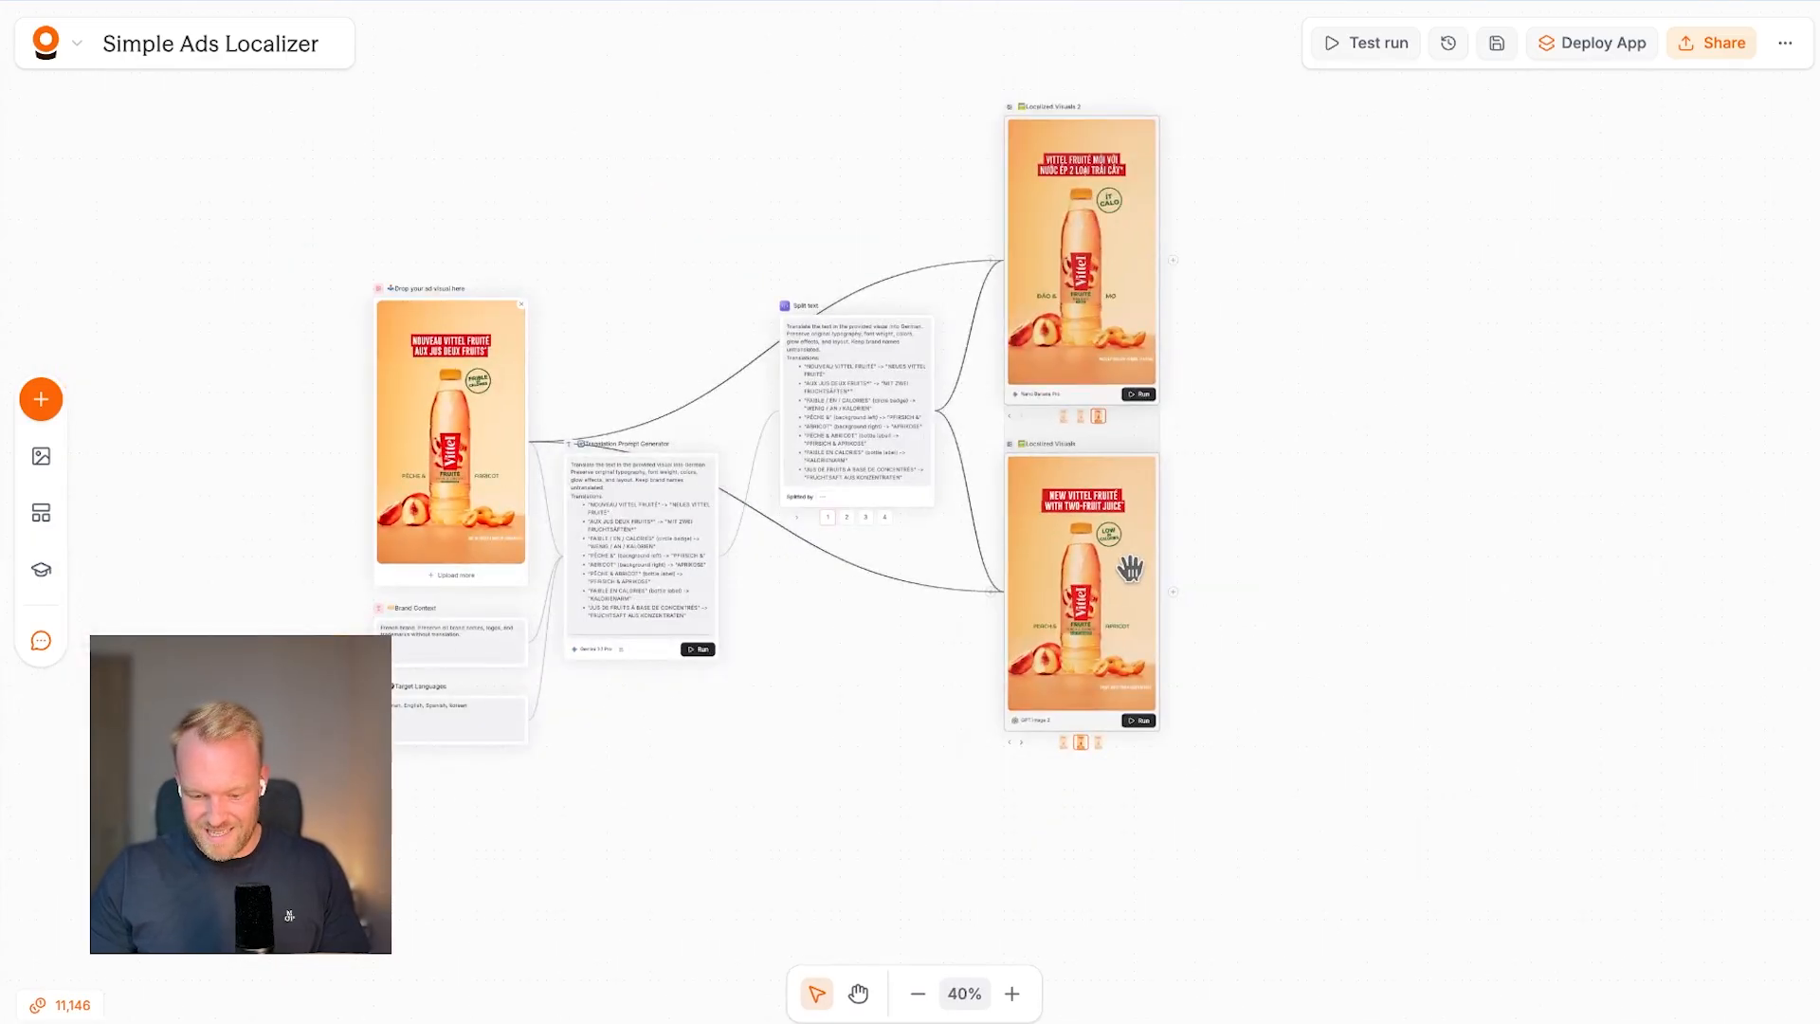
key(ctrl+d)
scroll(1356, 396, up, 2)
click(1434, 306)
Set the Localized Visuals 3 node to the Seedream 5 Lite model with the 9:16 Social Story aspect ratio.
scroll(1263, 408, up, 1)
scroll(974, 545, down, 1)
scroll(974, 545, down, 1)
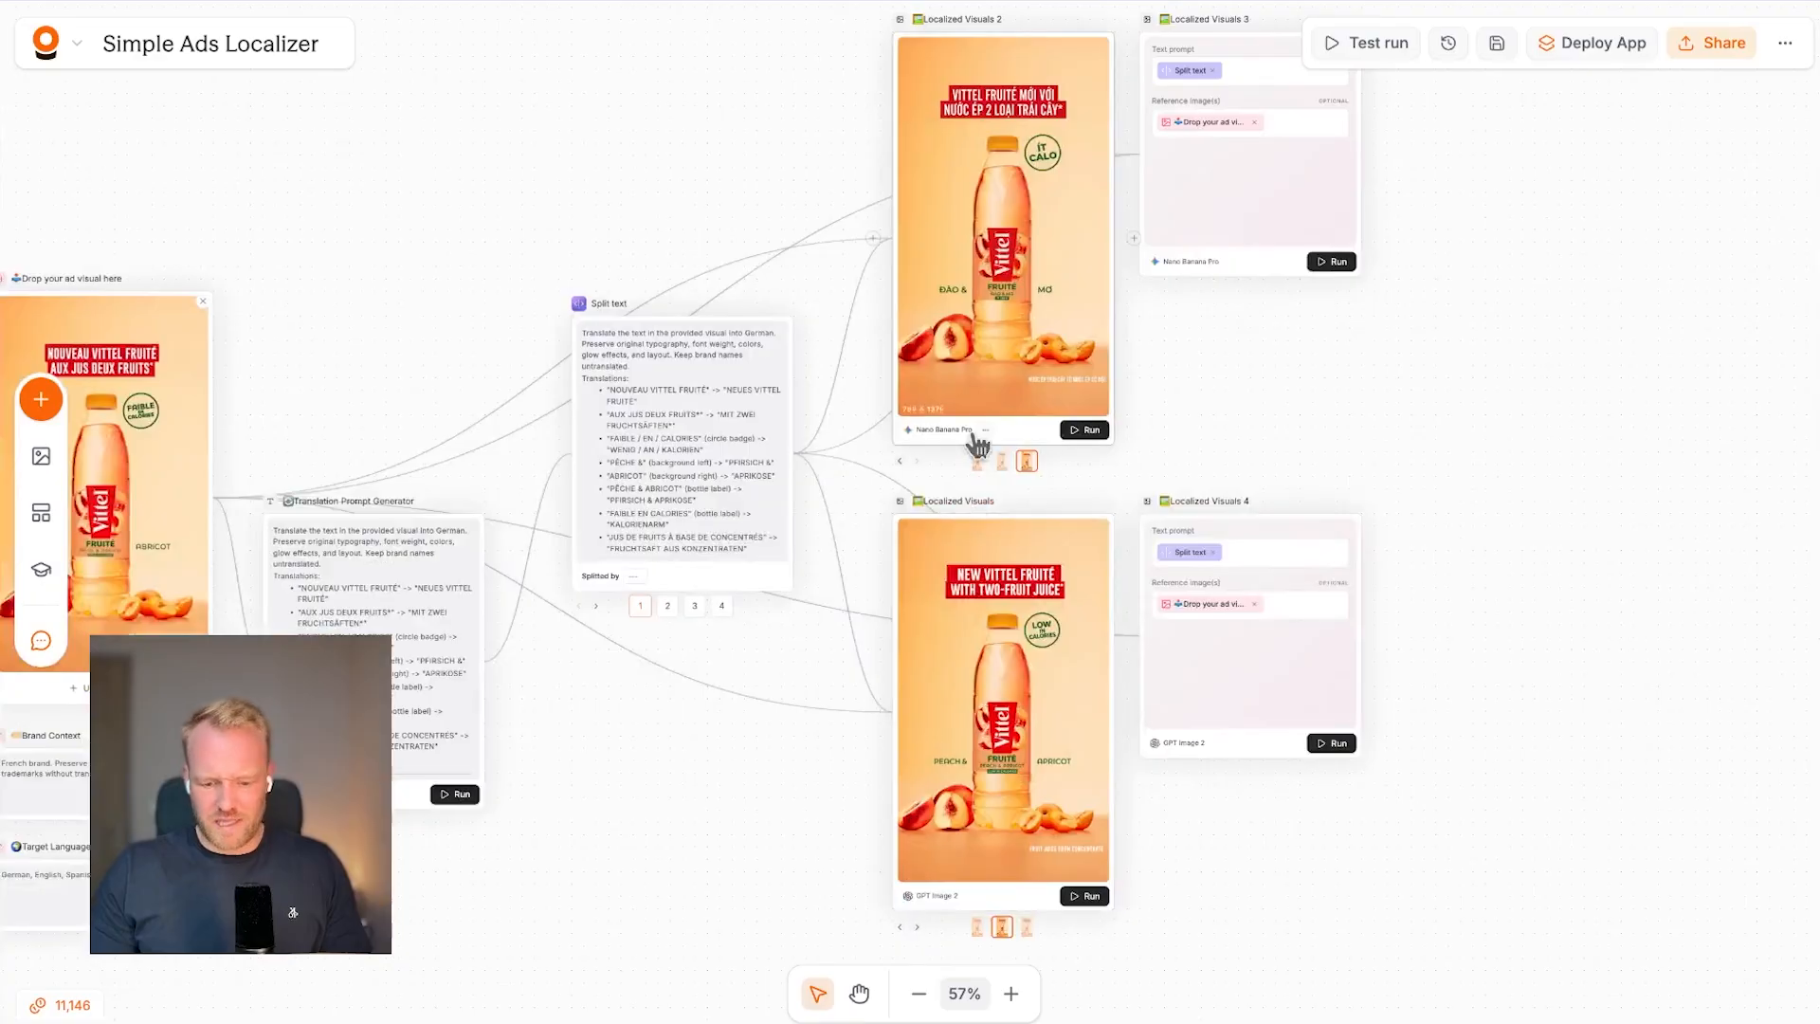
scroll(975, 441, up, 2)
scroll(877, 509, up, 2)
scroll(873, 503, down, 4)
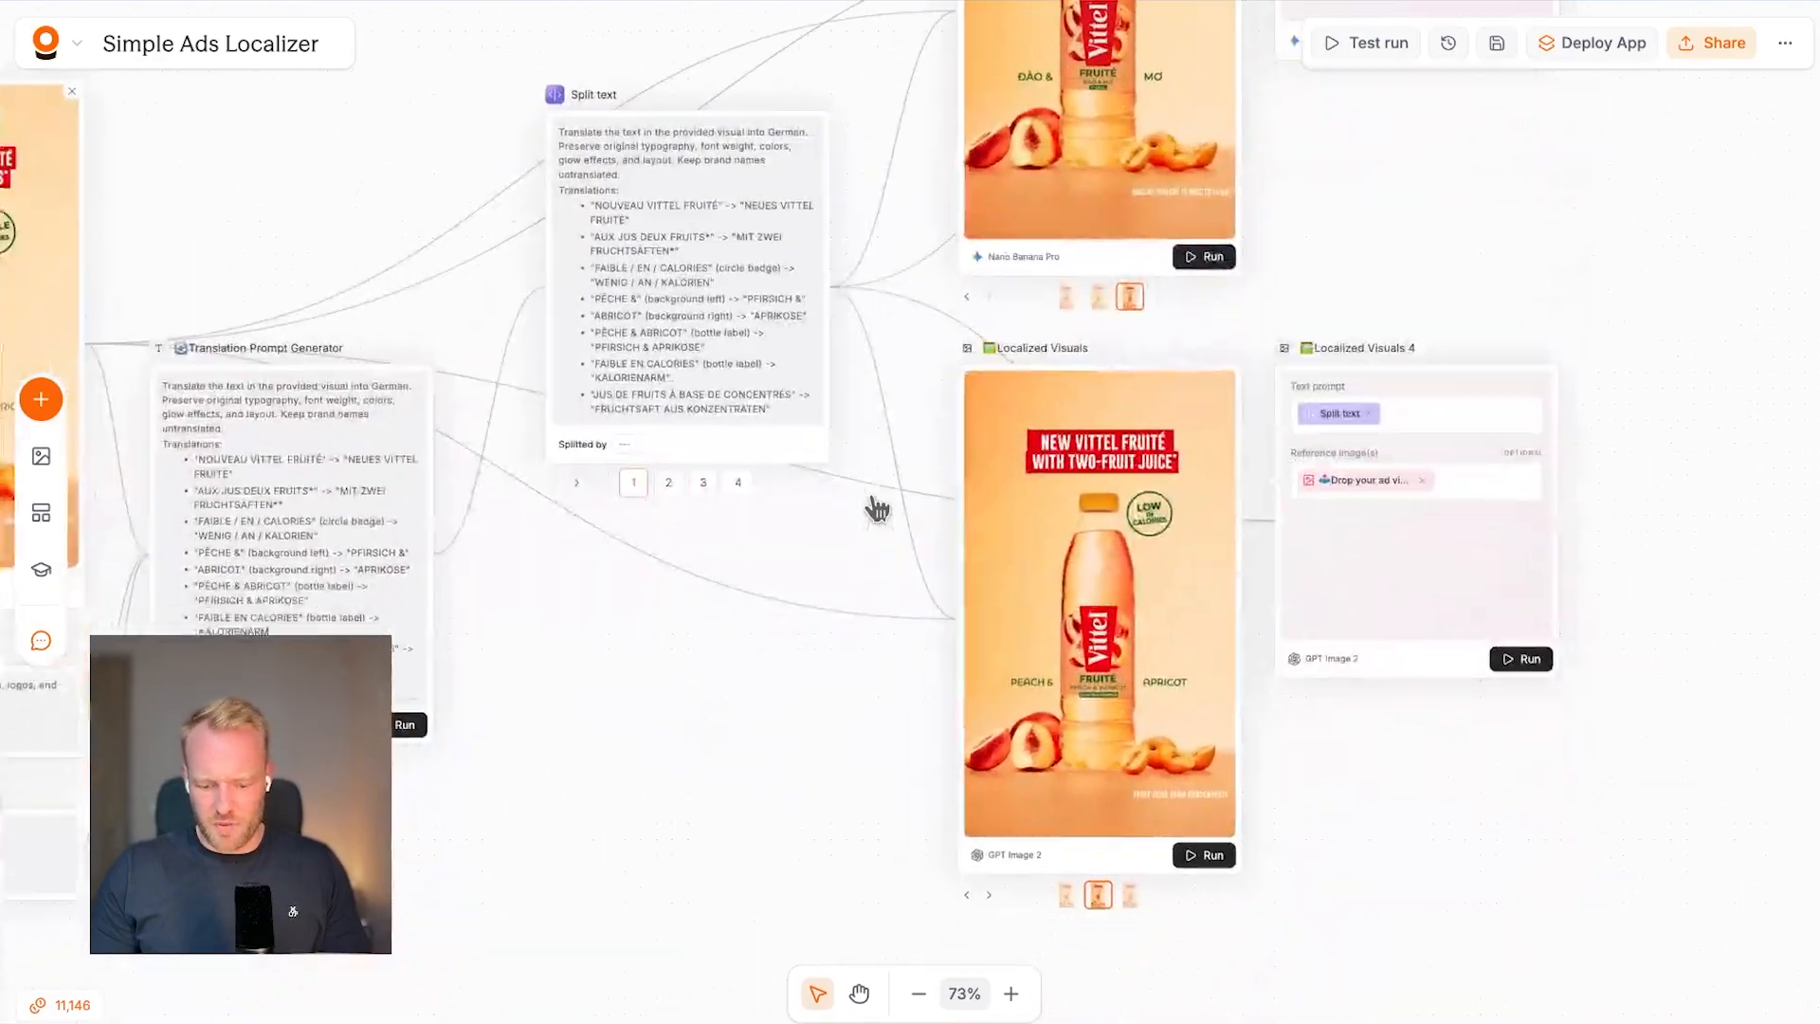
scroll(1017, 847, up, 10)
scroll(1017, 846, right, 4)
click(1173, 516)
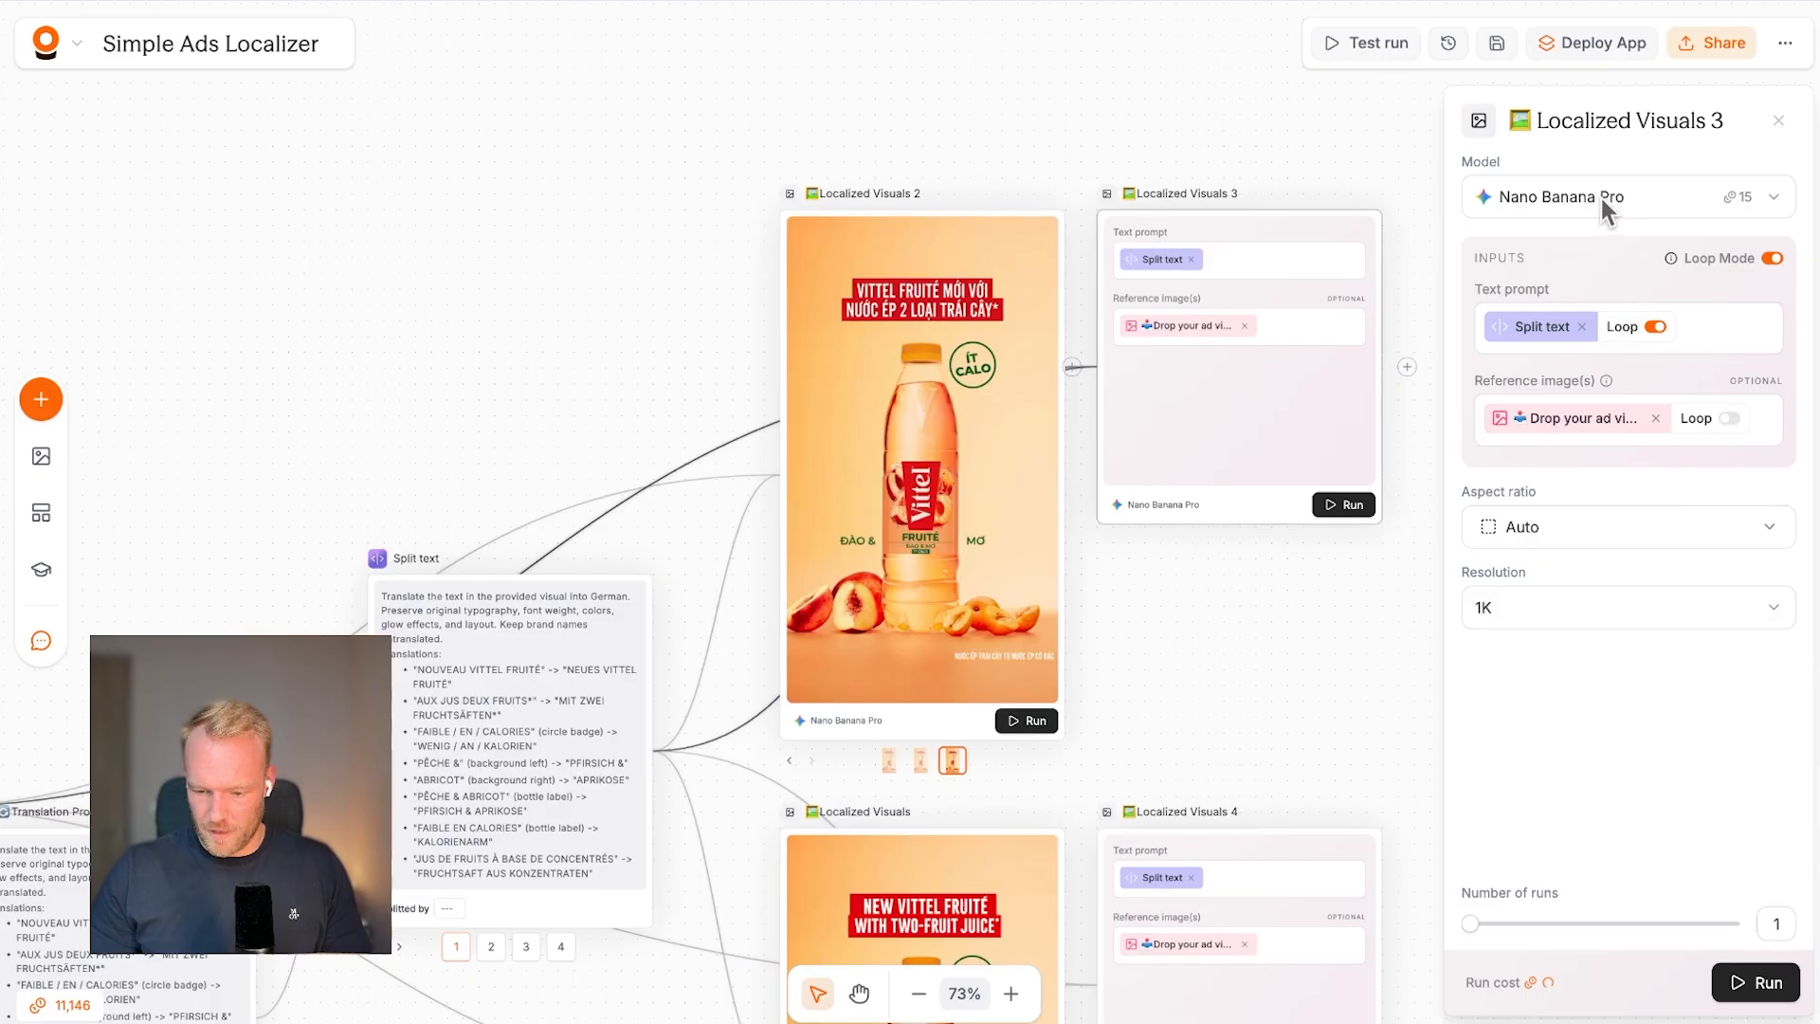
click(1601, 197)
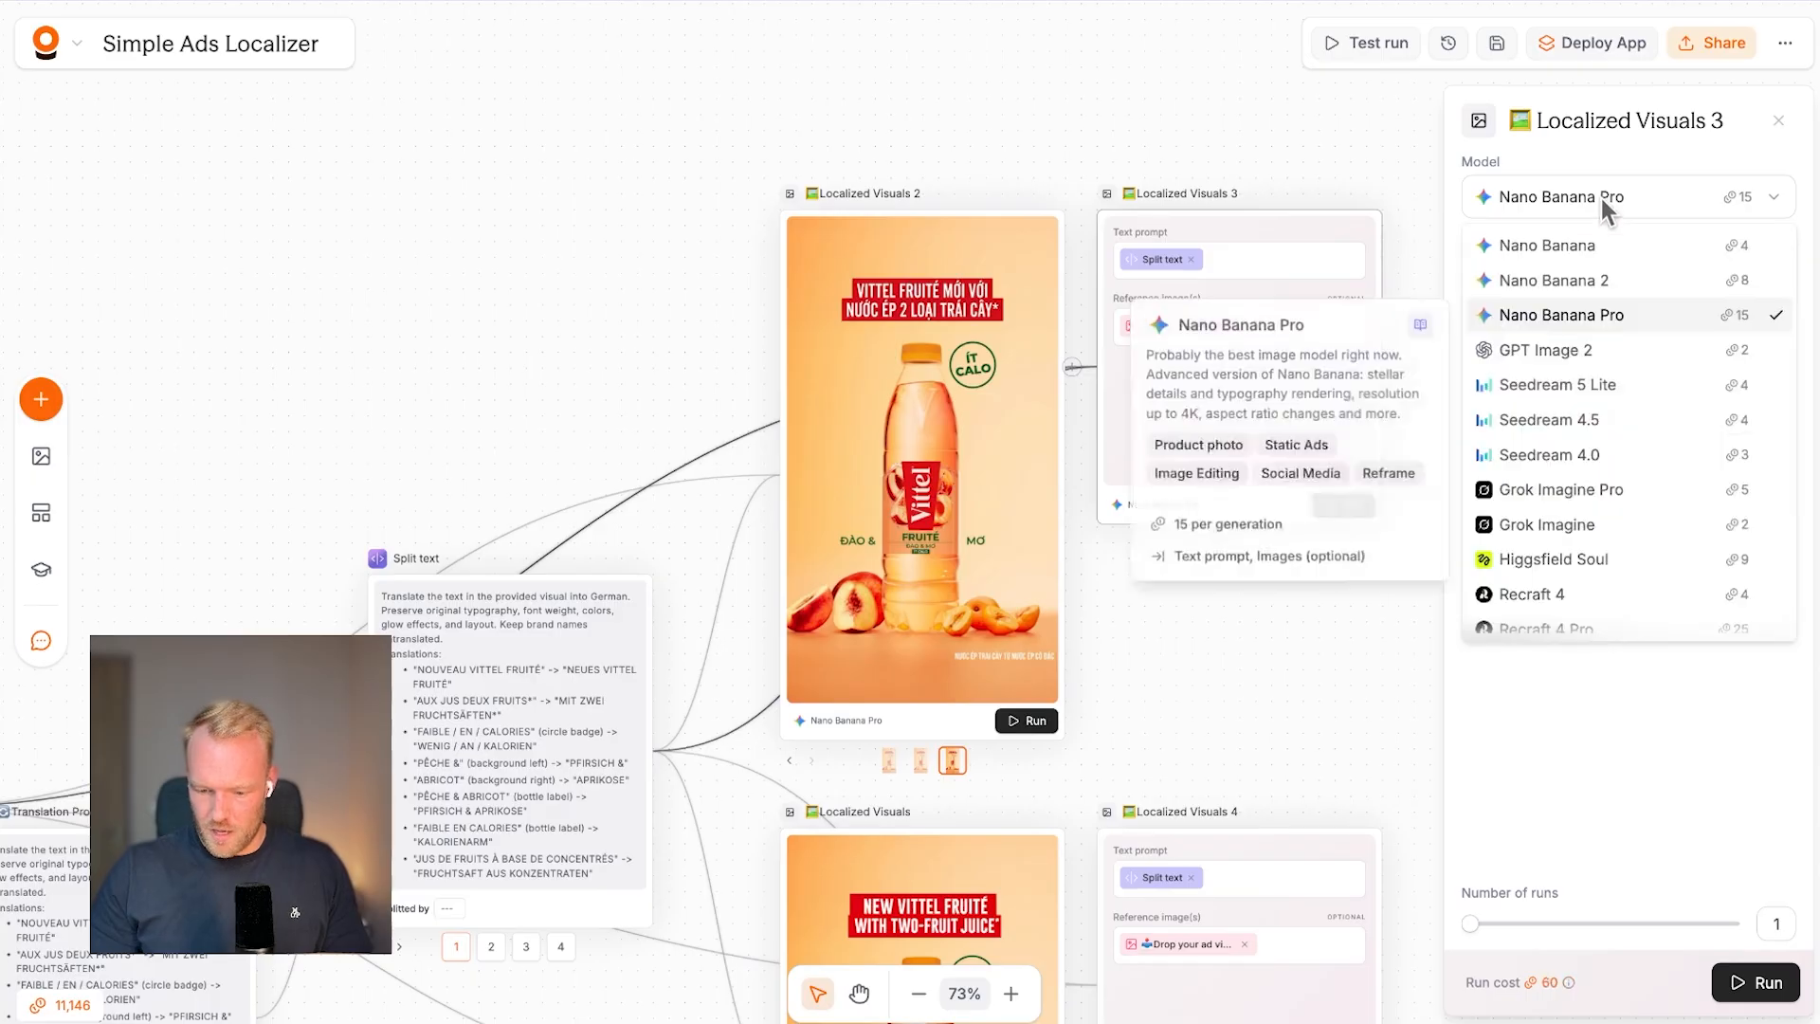
click(1617, 400)
scroll(1308, 642, down, 5)
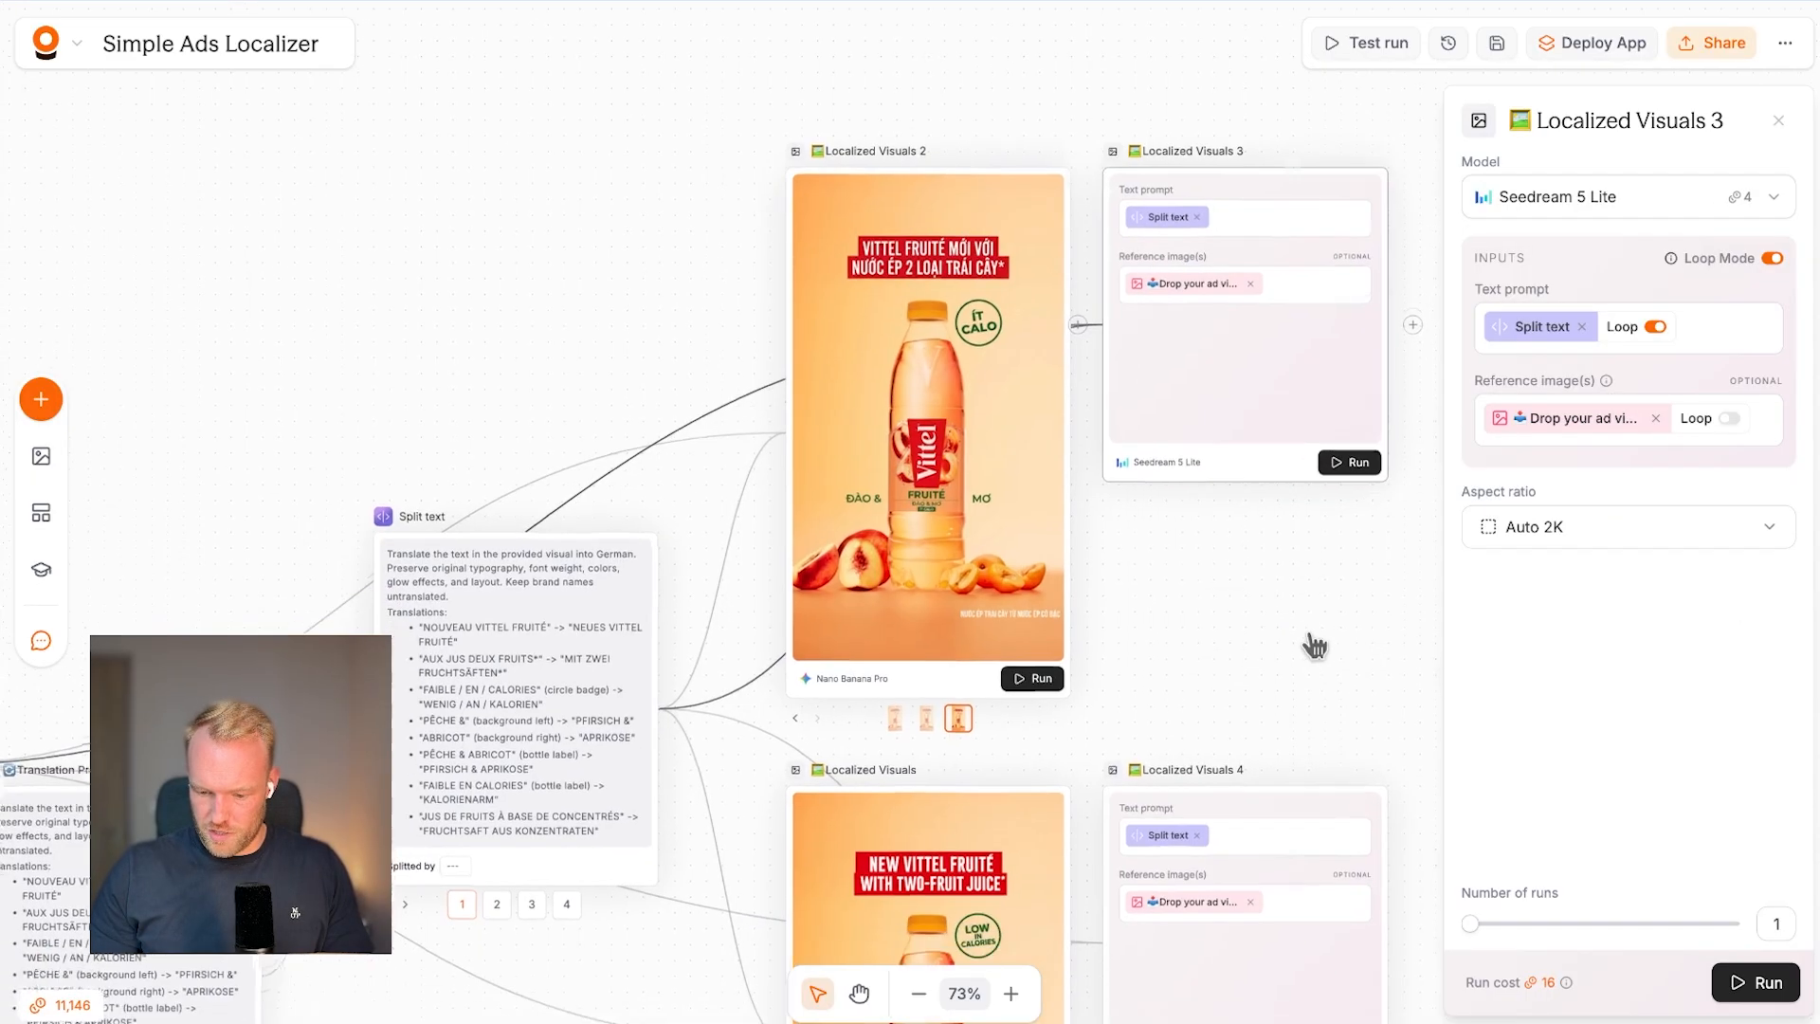
click(1600, 531)
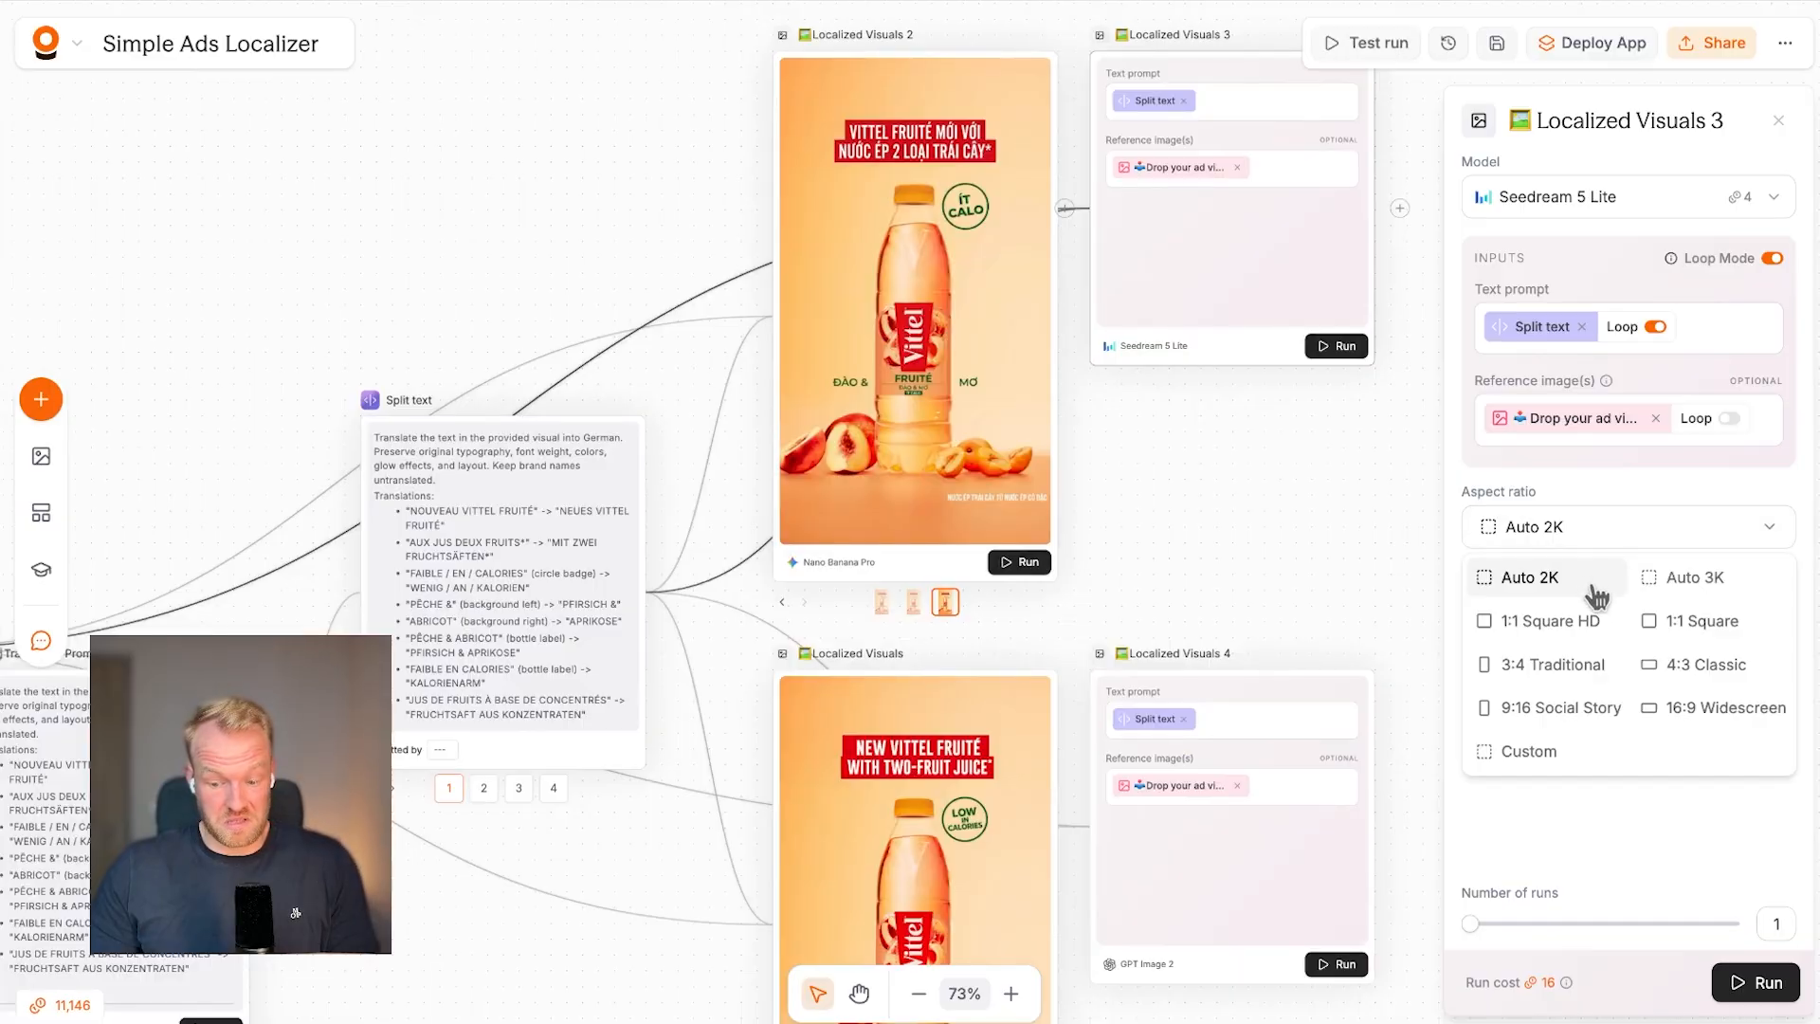
click(1572, 725)
Set the Localized Visuals 4 node to the Nano Banana 2 model with the 9:16 Social Story aspect ratio.
scroll(1287, 512, down, 3)
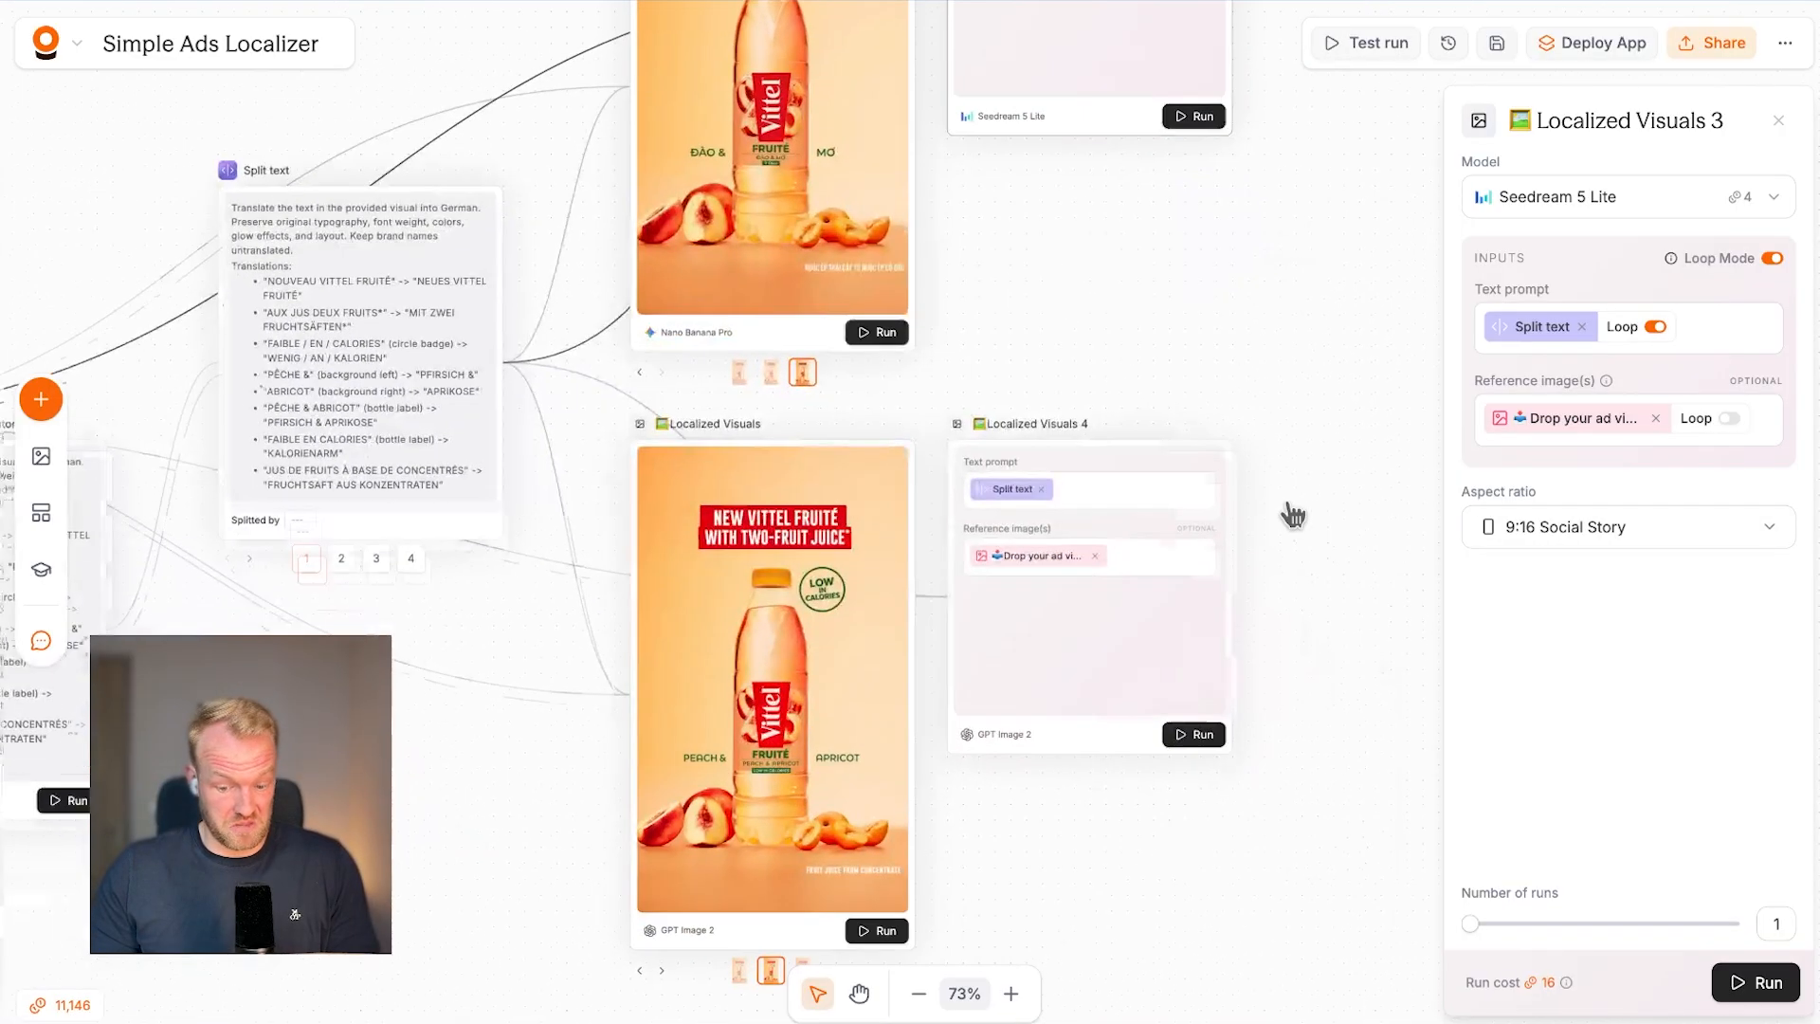
click(1011, 744)
click(1616, 196)
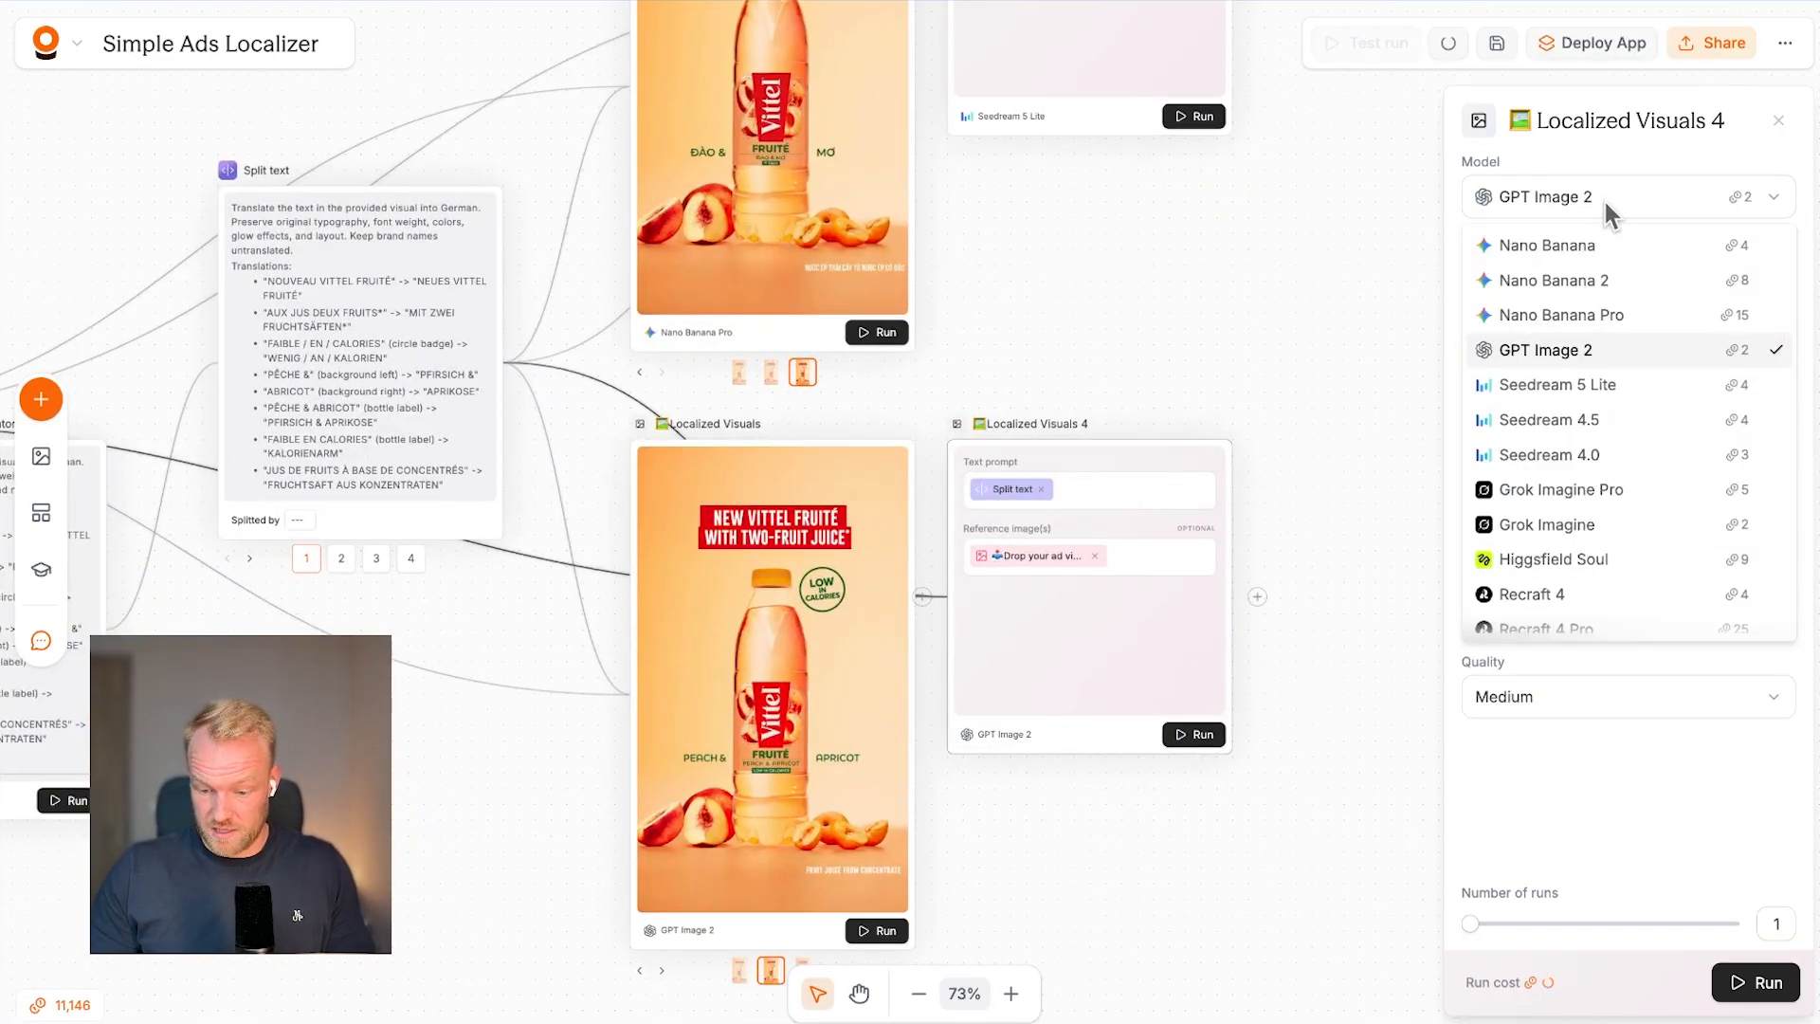
click(1627, 280)
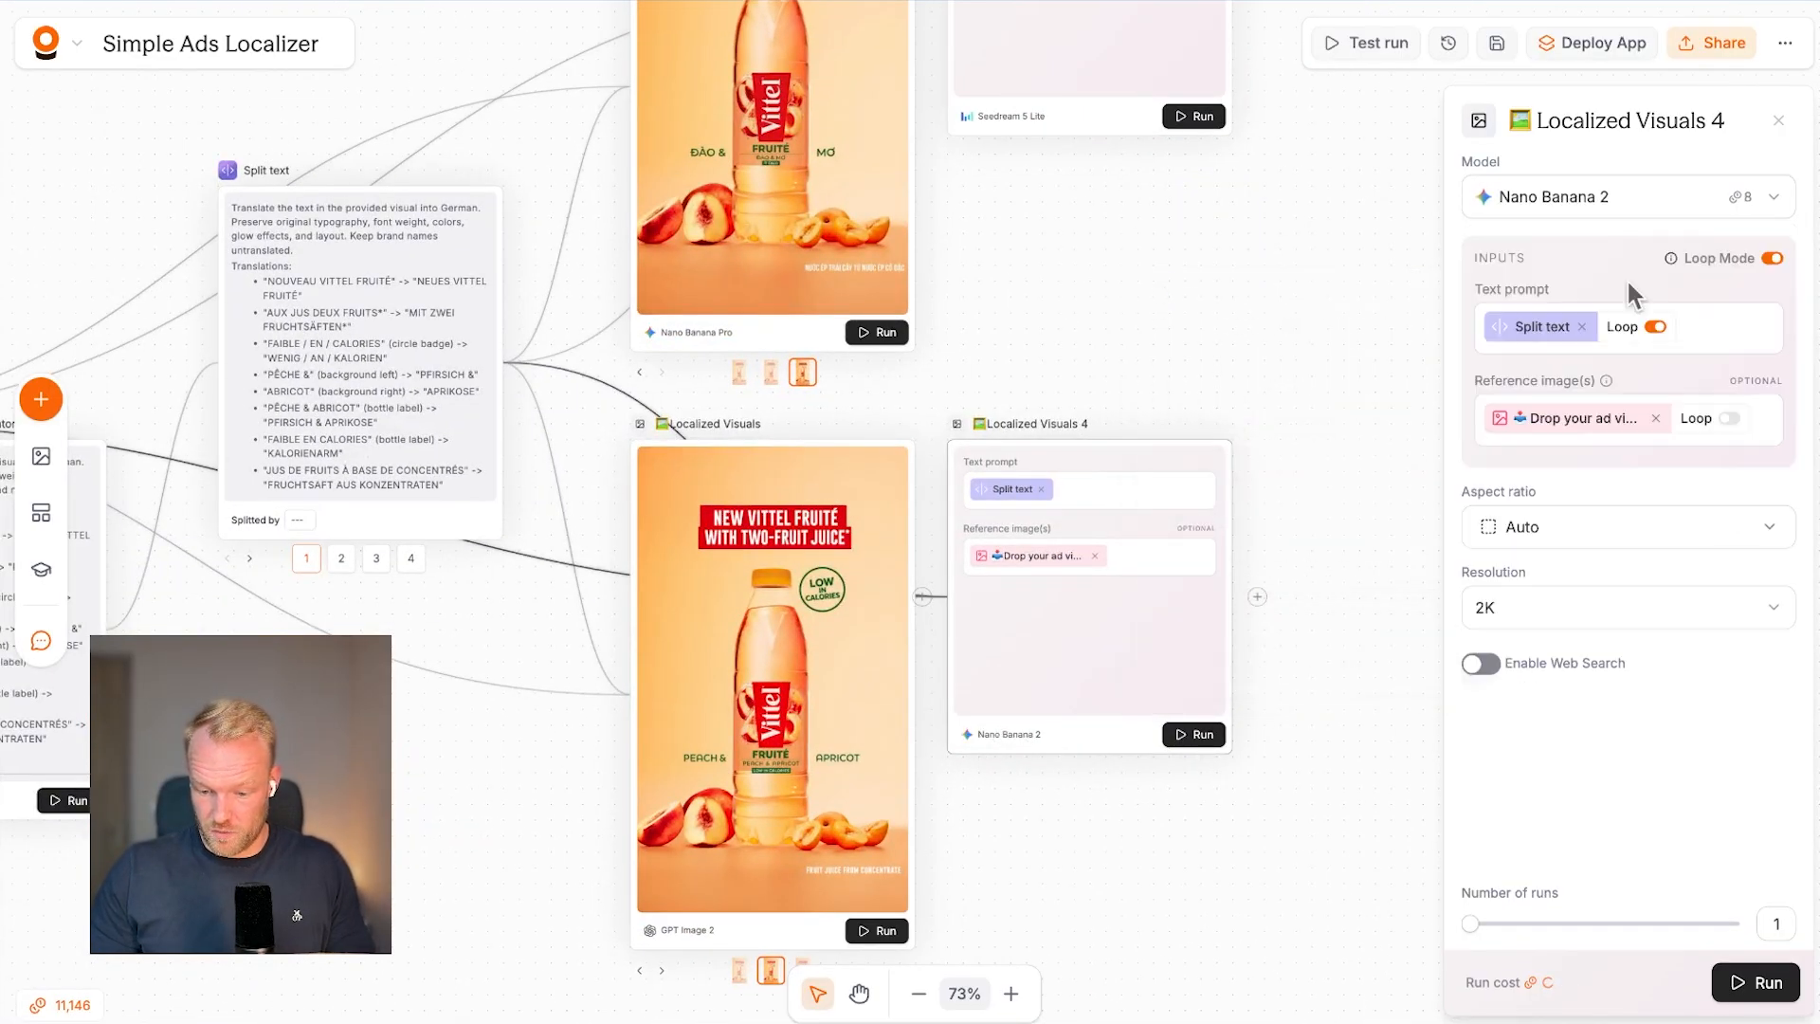
click(1586, 544)
click(1562, 716)
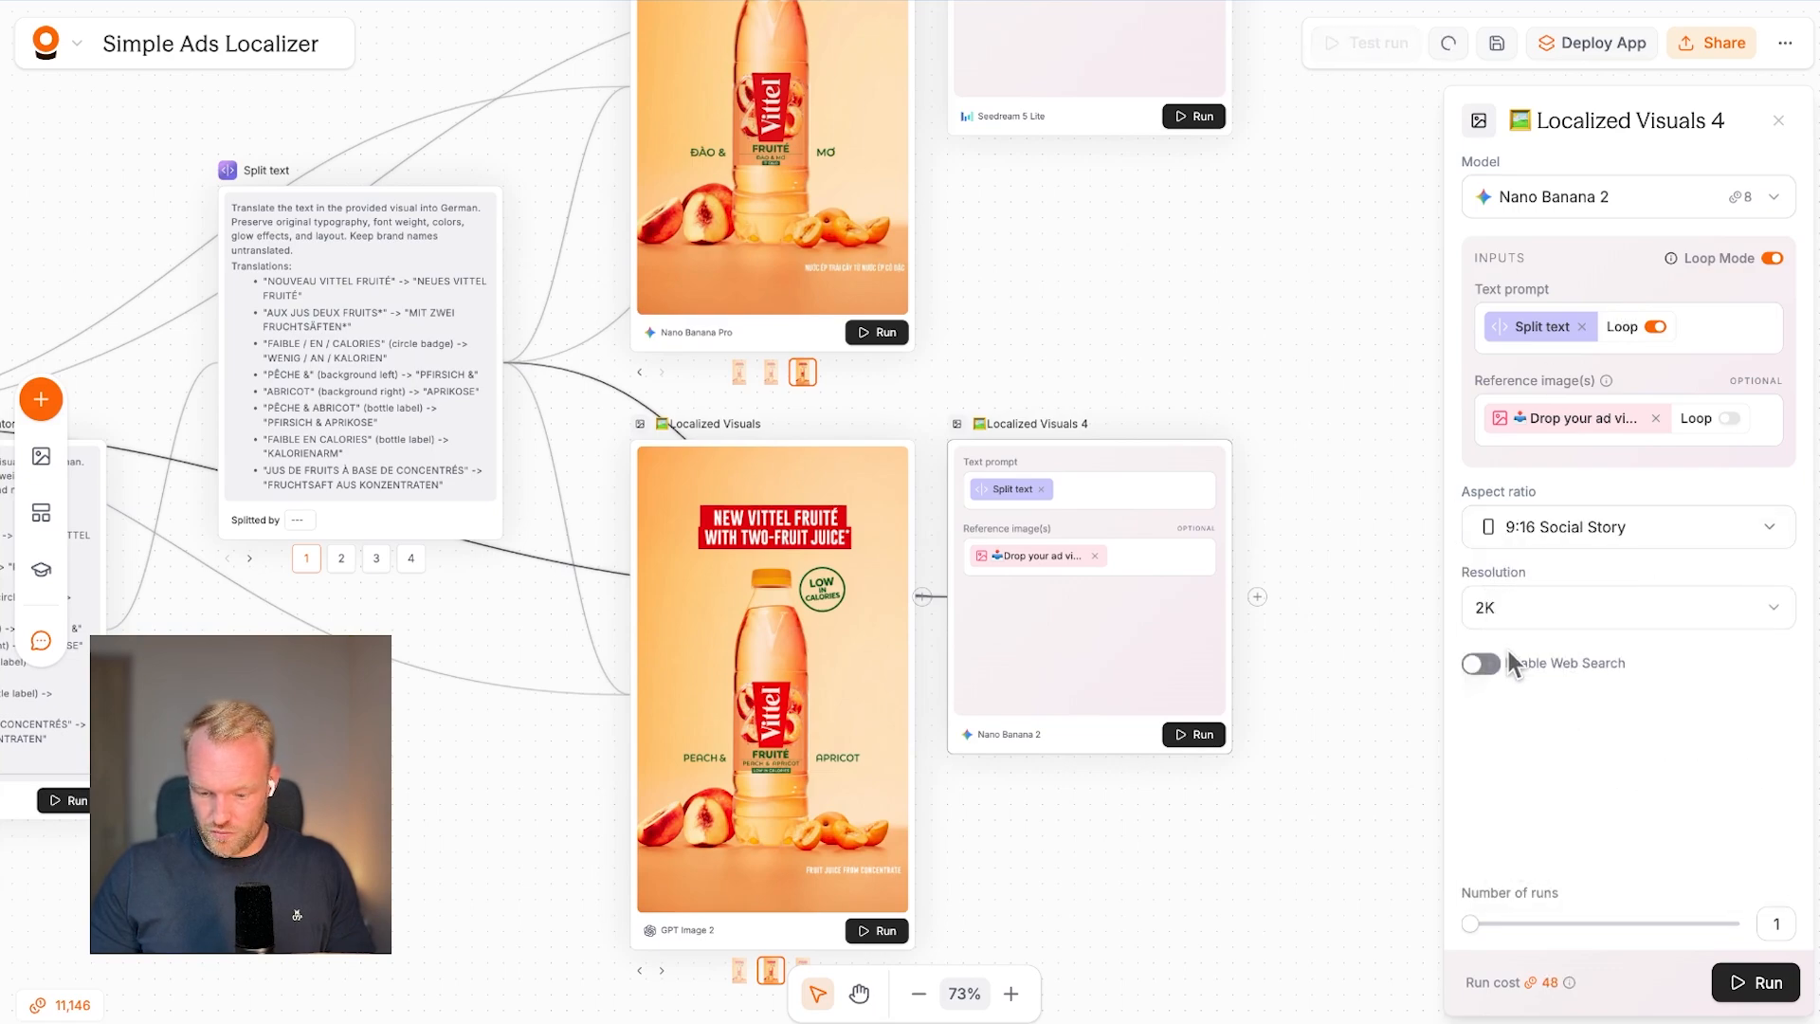
Select all four Localized Visuals nodes and combine them into one group.
scroll(1377, 730, up, 2)
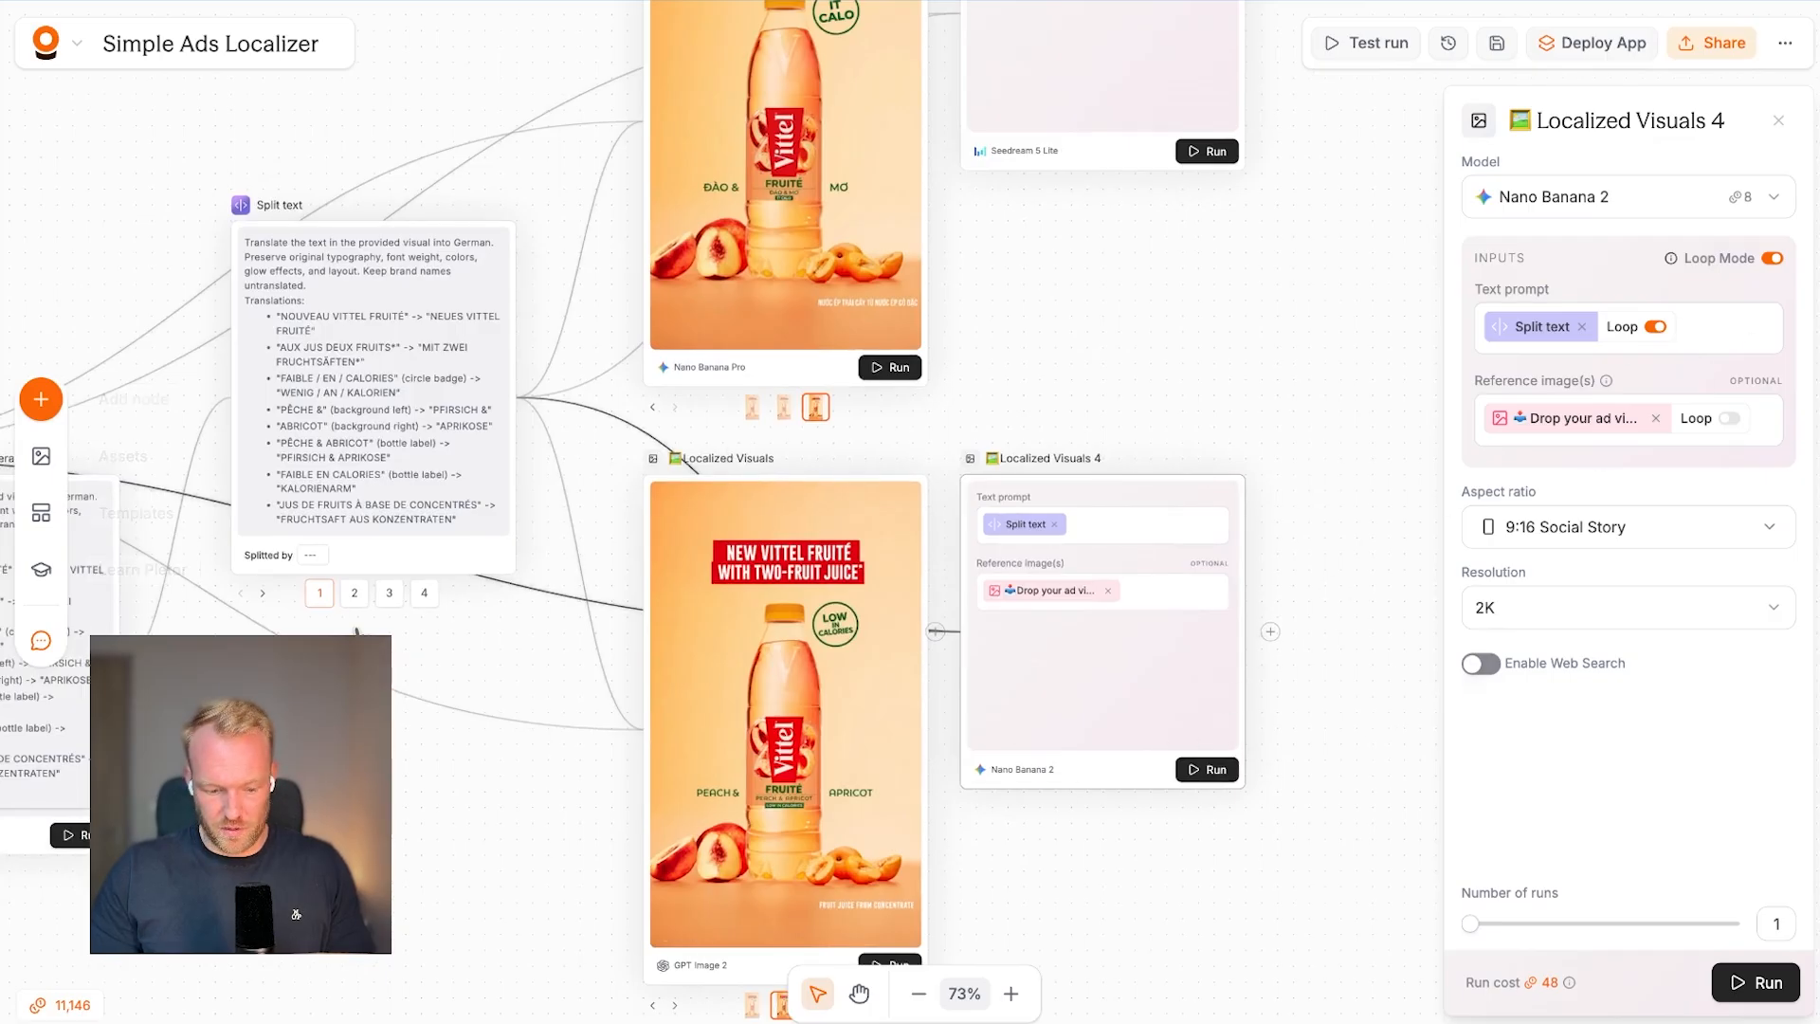
scroll(1102, 319, up, 4)
scroll(1103, 319, up, 2)
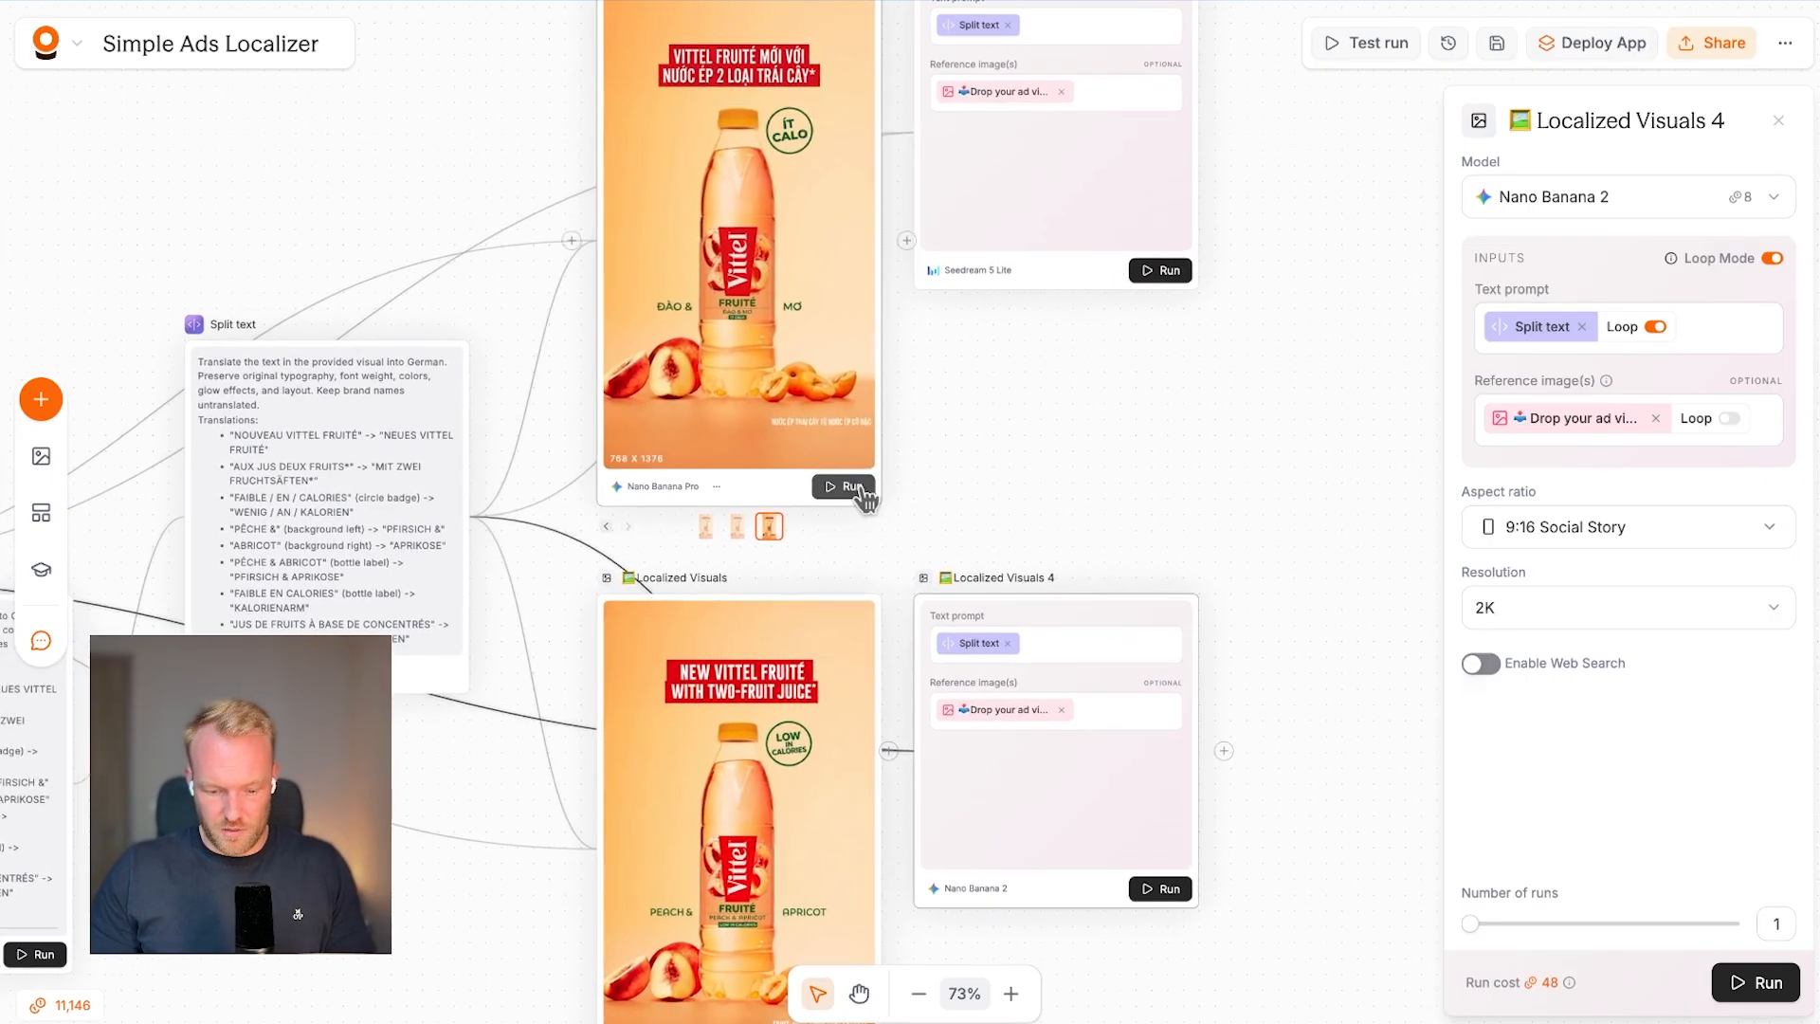
scroll(991, 435, down, 4)
drag(732, 102, 1206, 951)
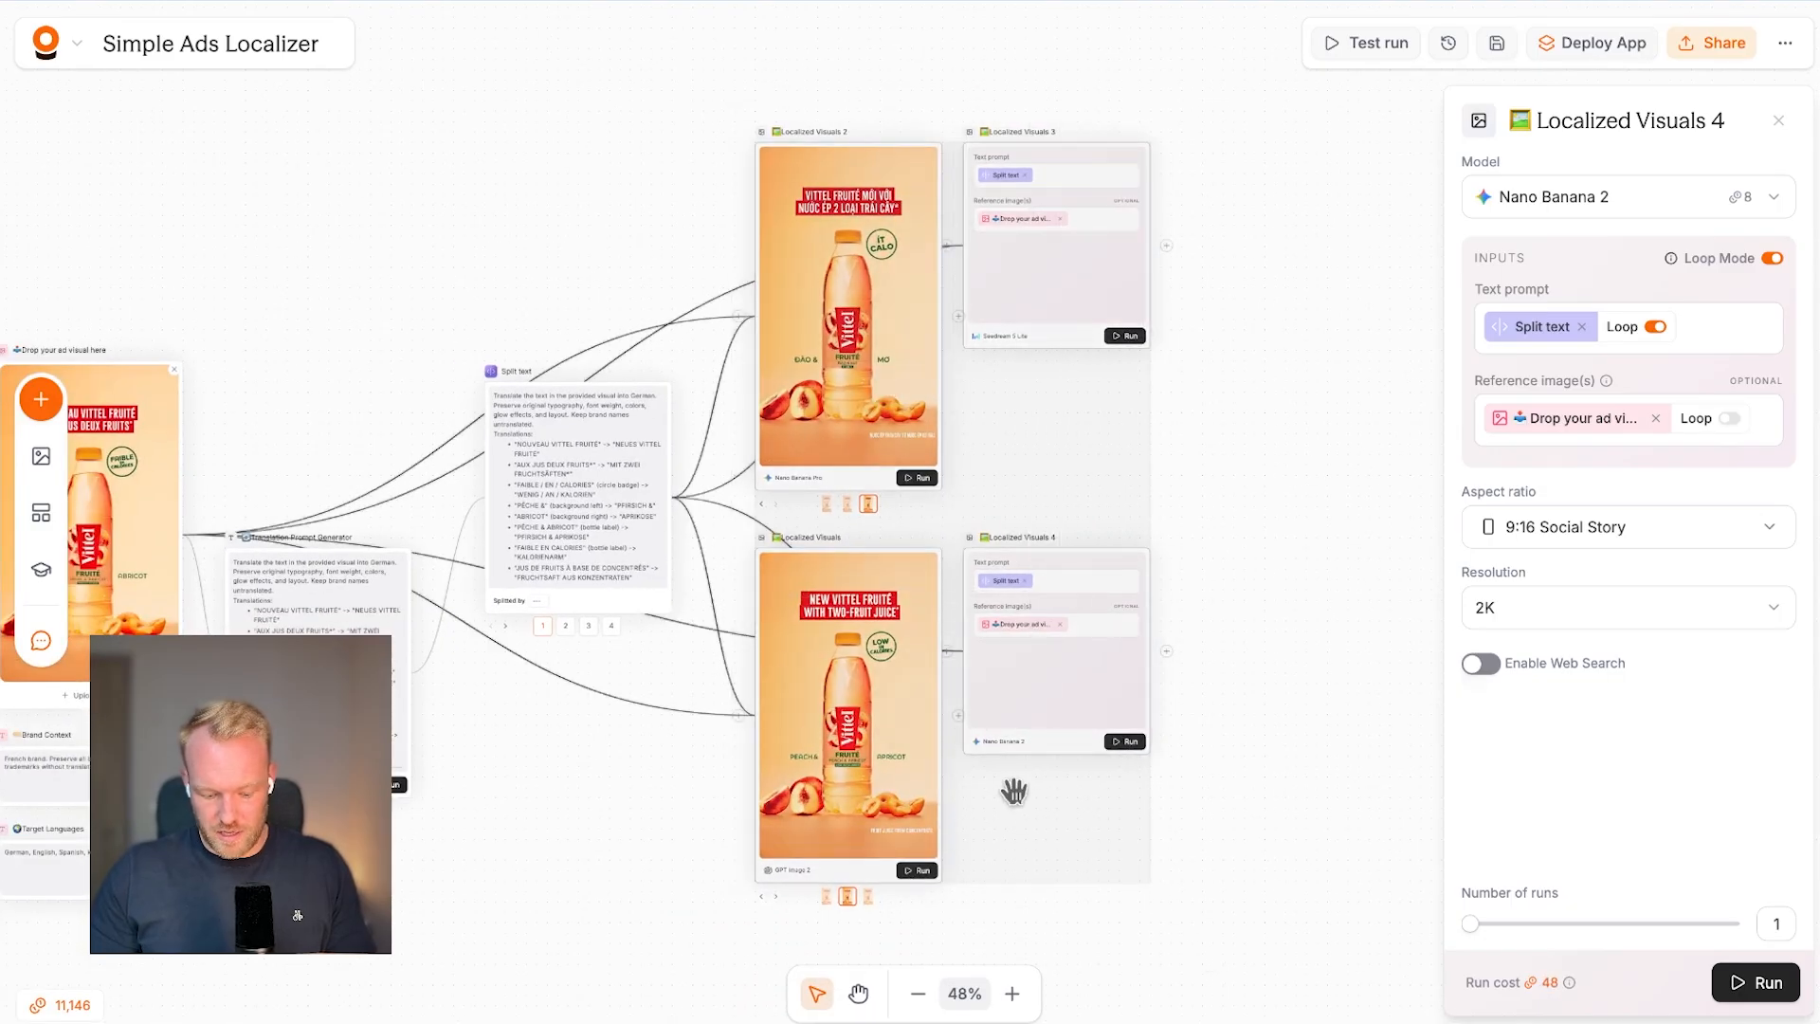
key(ctrl+g)
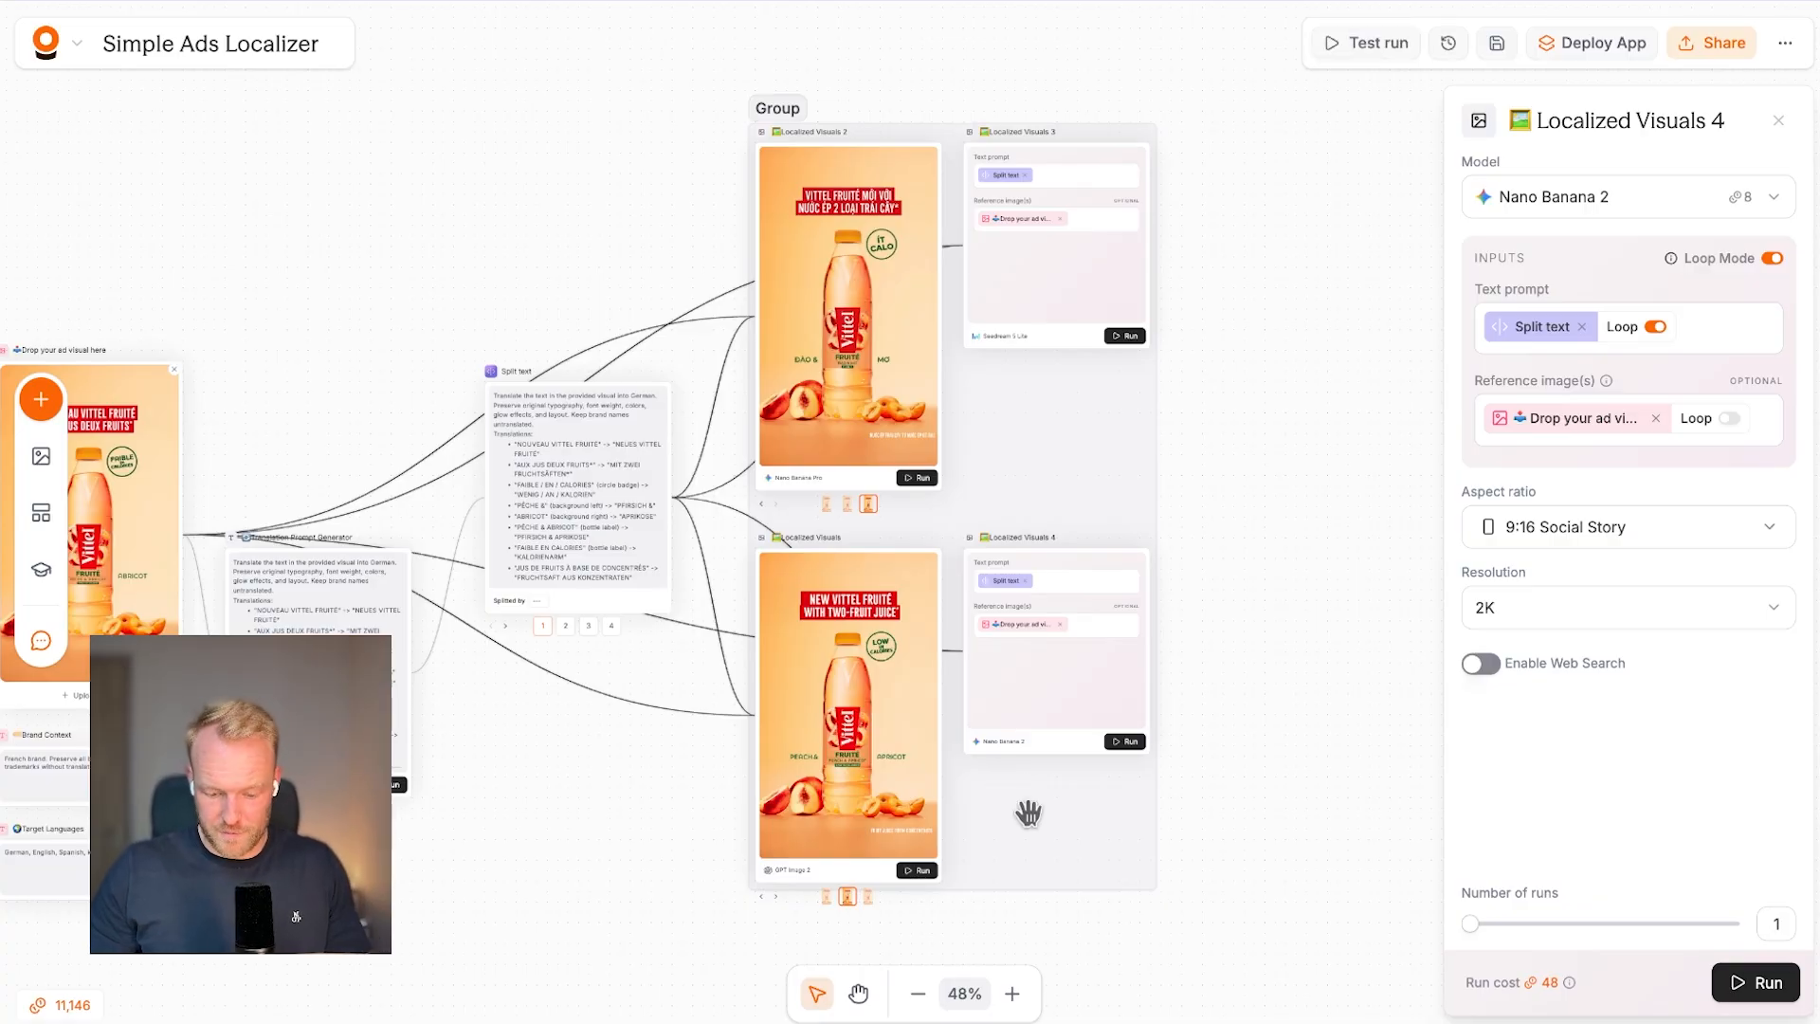
Deselect the nodes and run the whole group of Localized Visuals nodes at once.
click(1242, 825)
right_click(1043, 833)
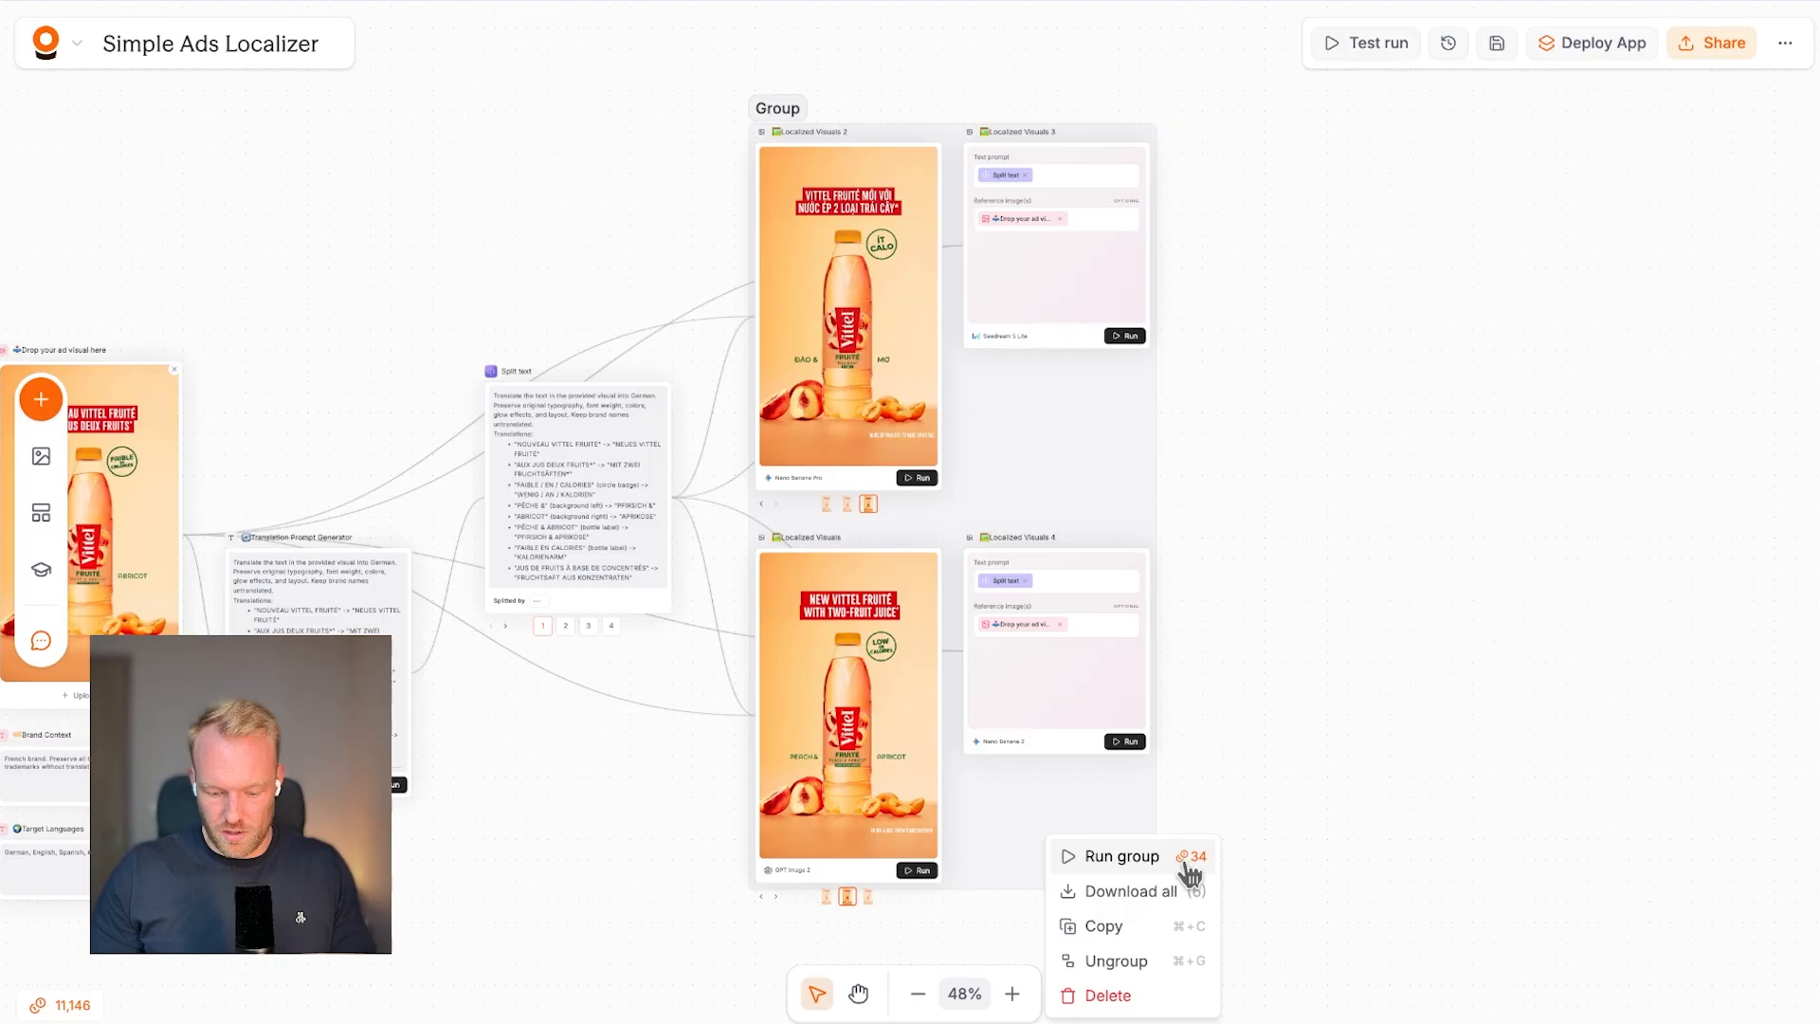
click(1186, 863)
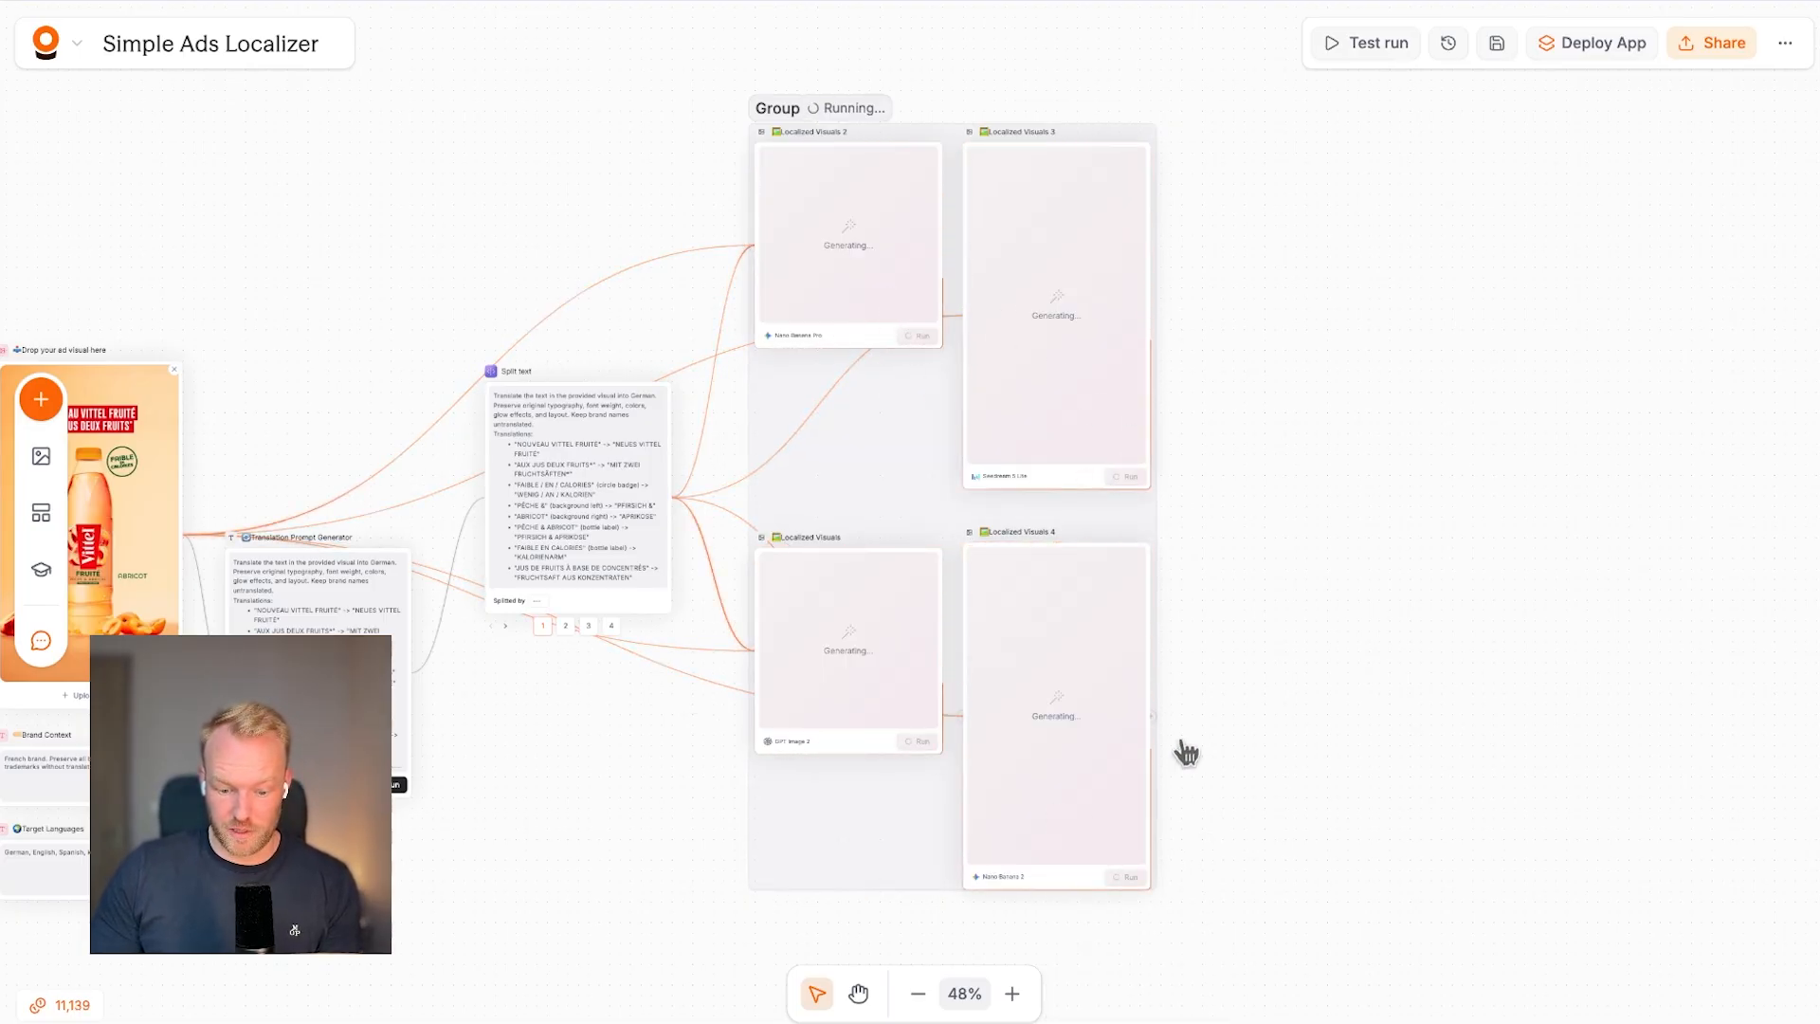
Check the generation progress of the four Localized Visuals nodes in the running group.
scroll(679, 582, left, 5)
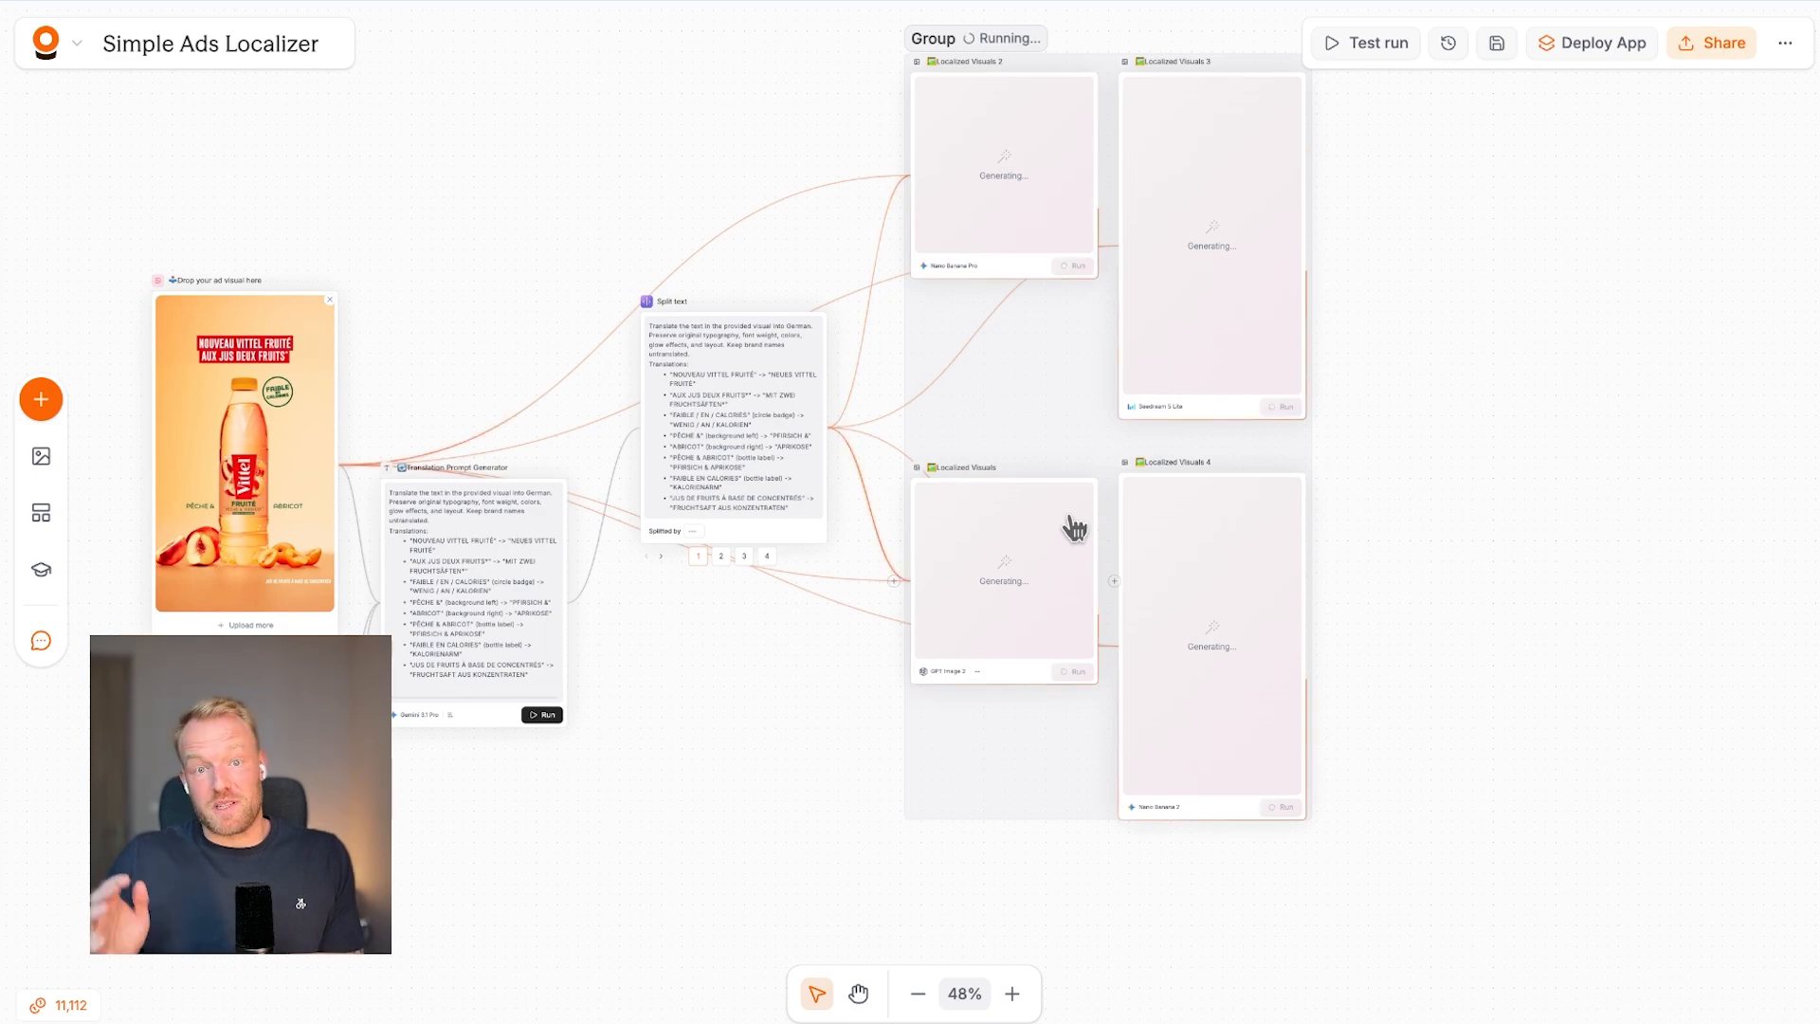
scroll(1084, 531, up, 5)
scroll(1150, 545, up, 2)
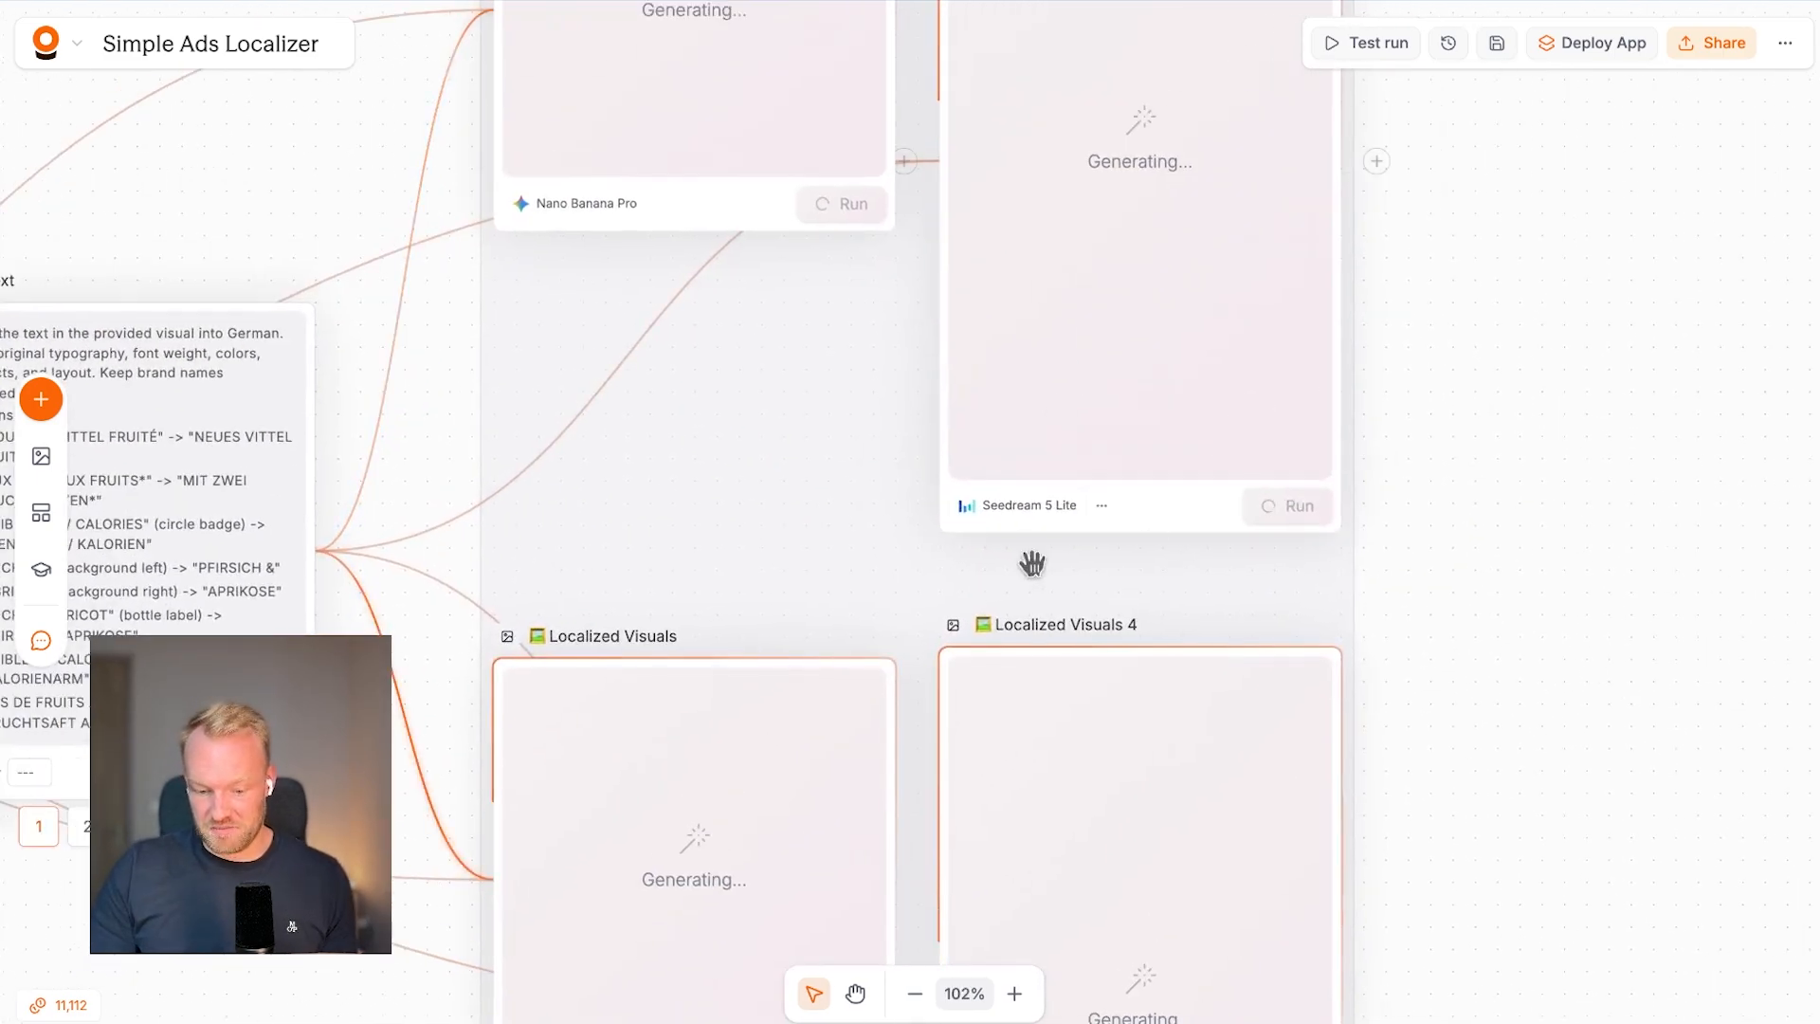
scroll(1151, 545, down, 10)
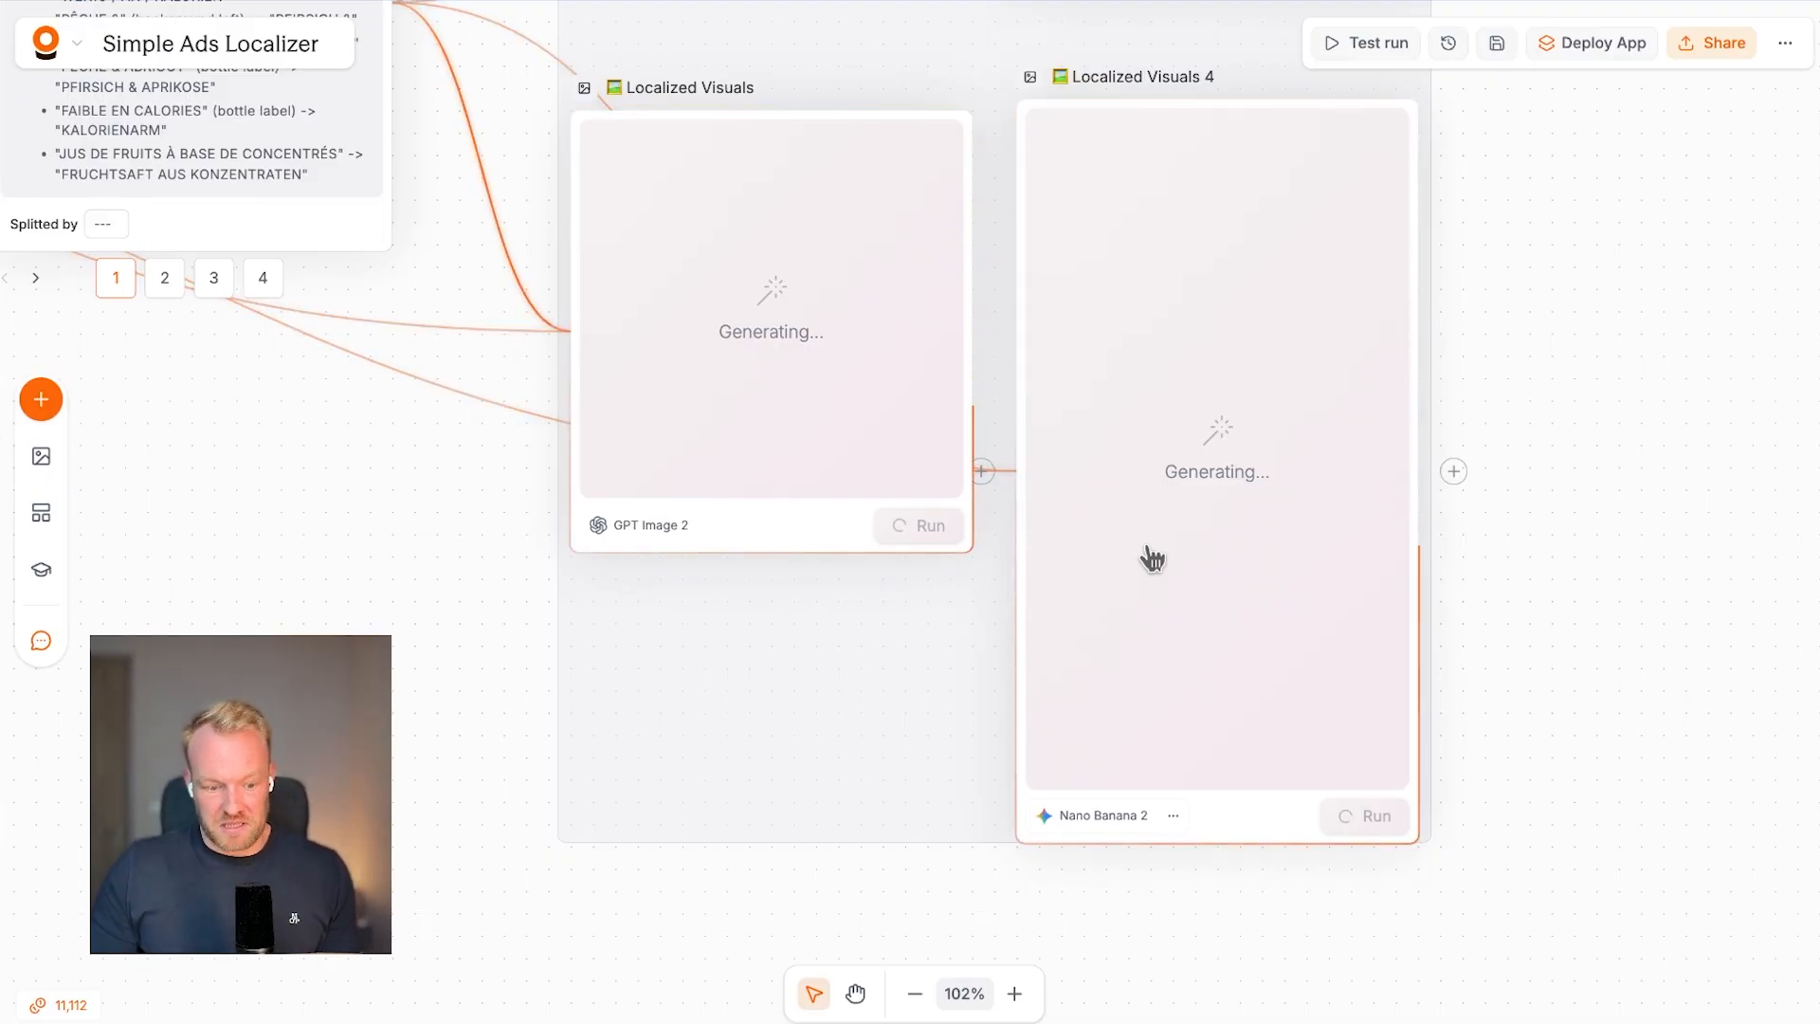
scroll(926, 337, down, 5)
scroll(926, 338, down, 3)
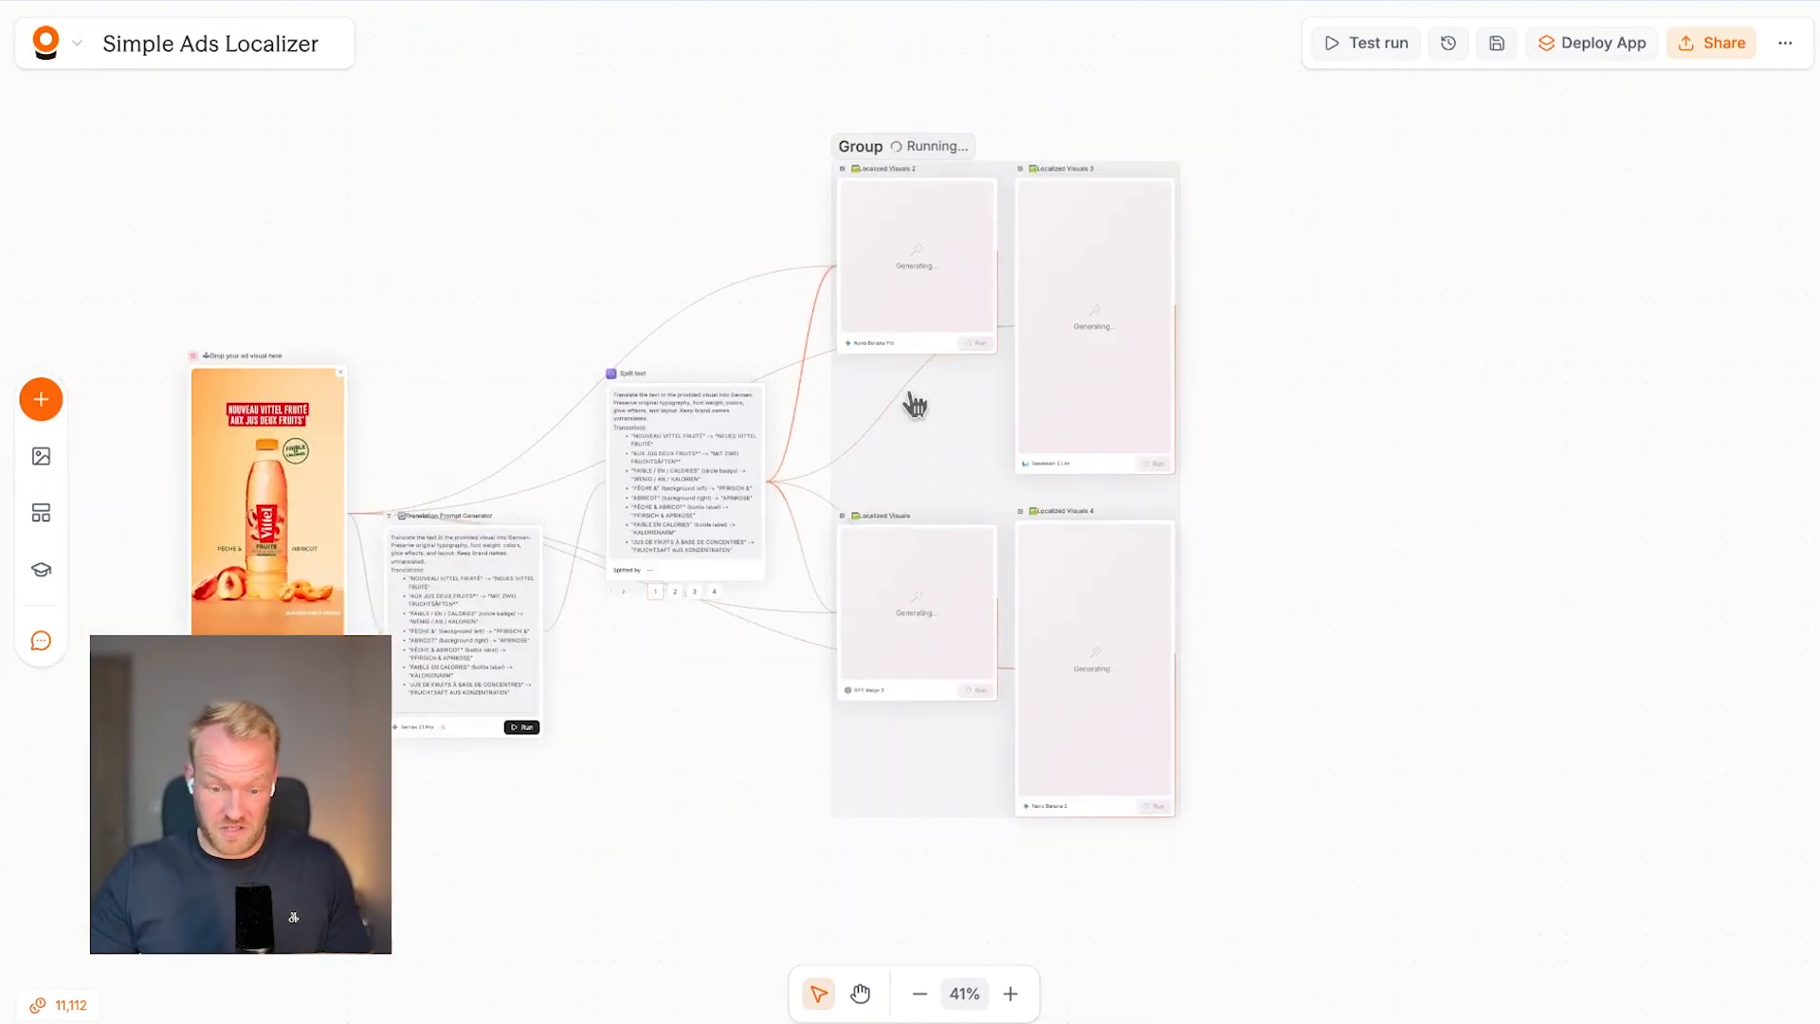
Move the Localized Visuals group slightly lower on the canvas and select the source ad visual.
drag(947, 497, 944, 522)
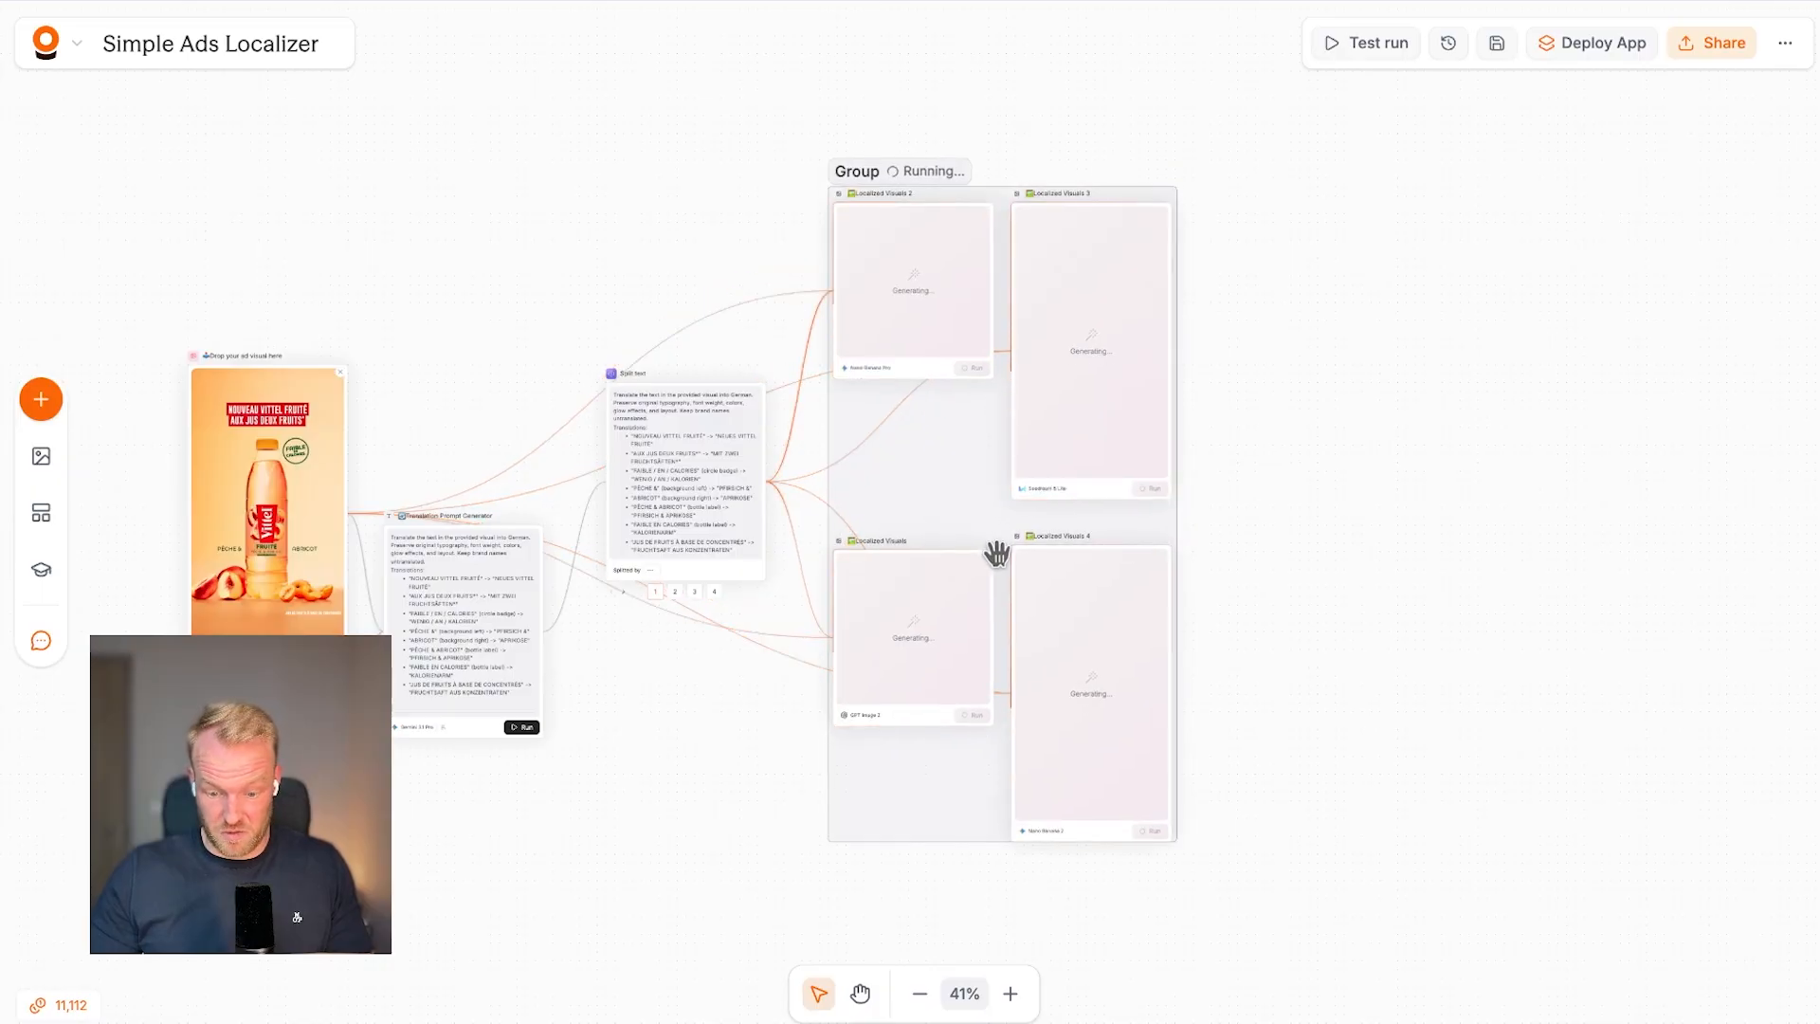
scroll(1036, 558, up, 4)
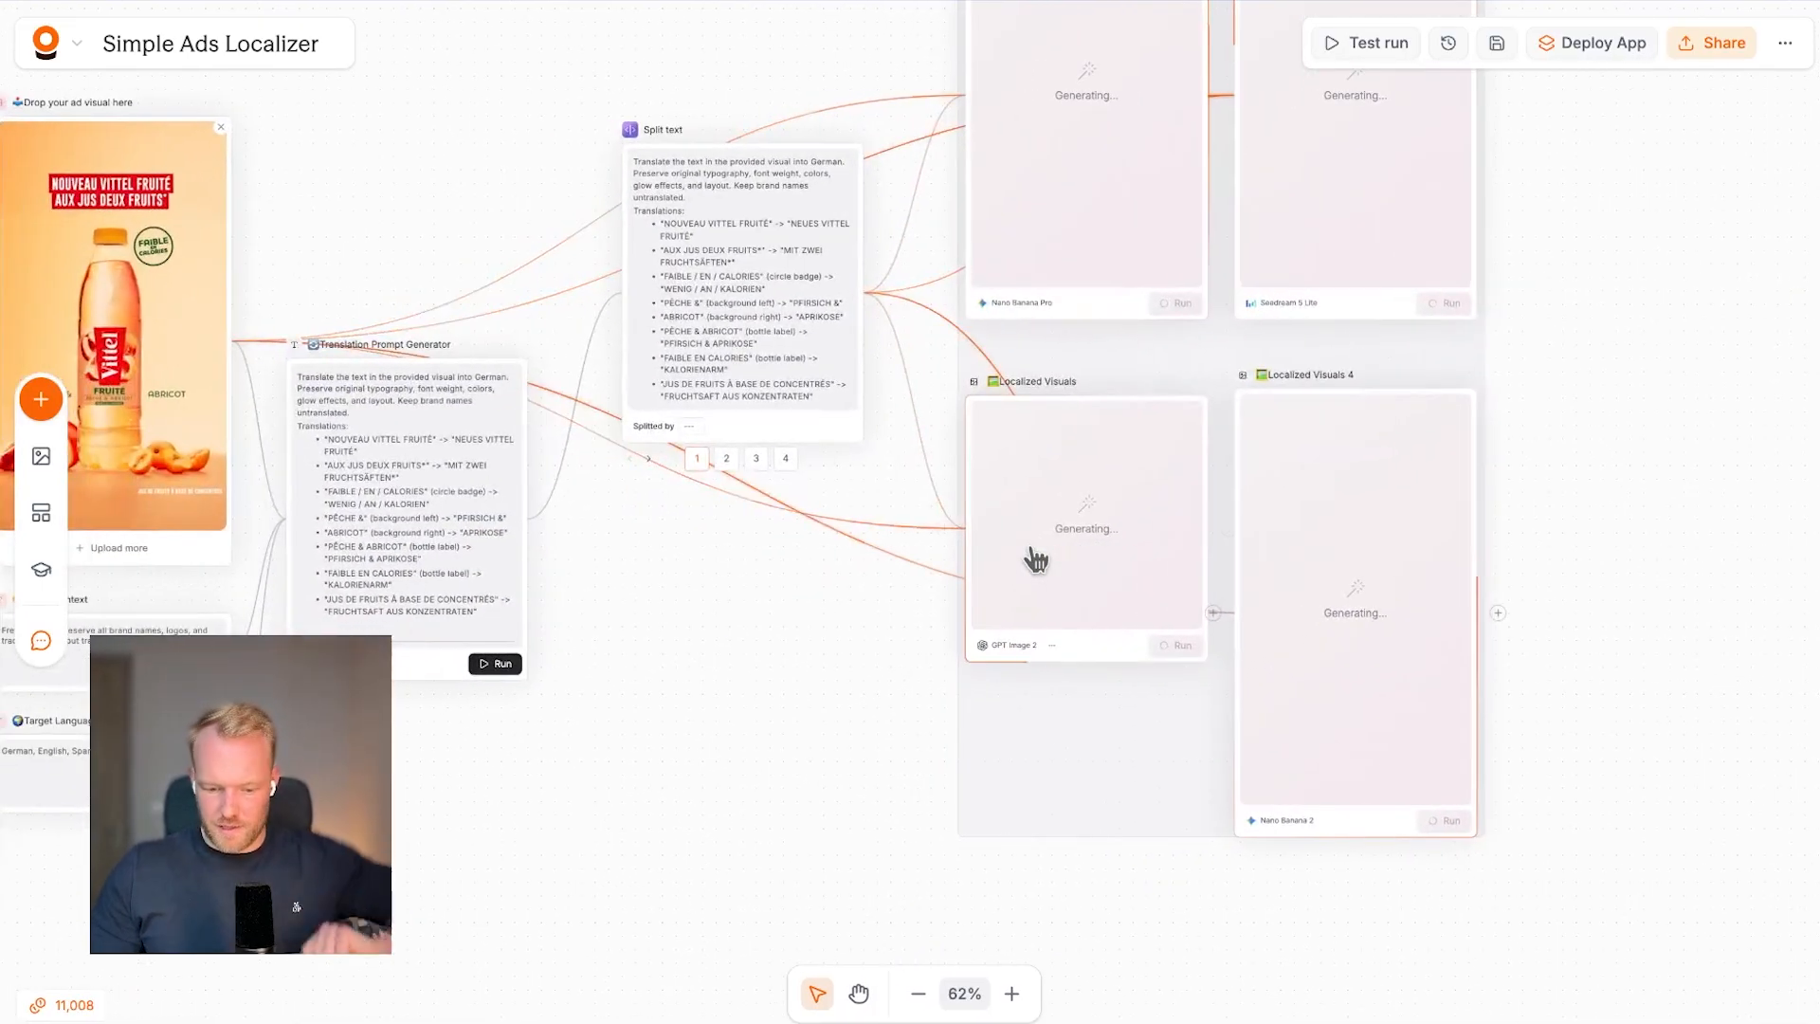
scroll(1038, 557, down, 3)
mouse_move(1147, 433)
mouse_down()
mouse_move(1135, 455)
mouse_move(1147, 399)
mouse_move(1192, 464)
mouse_move(1145, 443)
mouse_up()
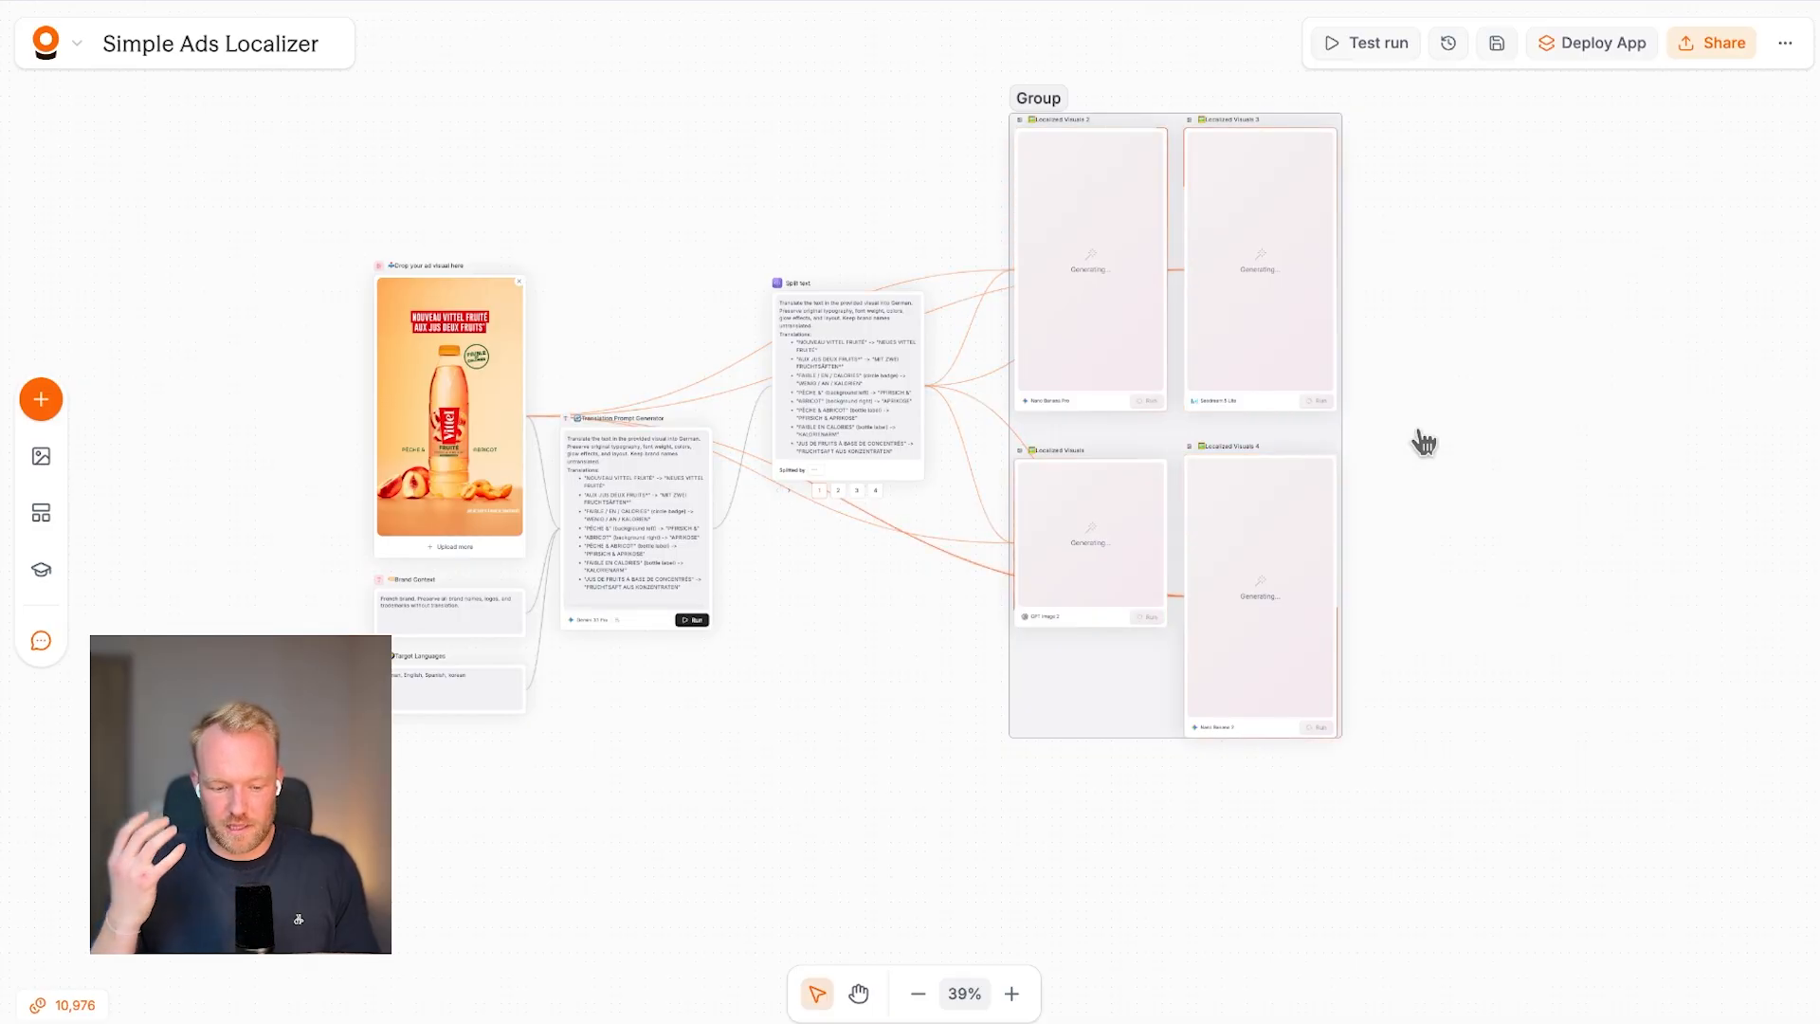
click(442, 373)
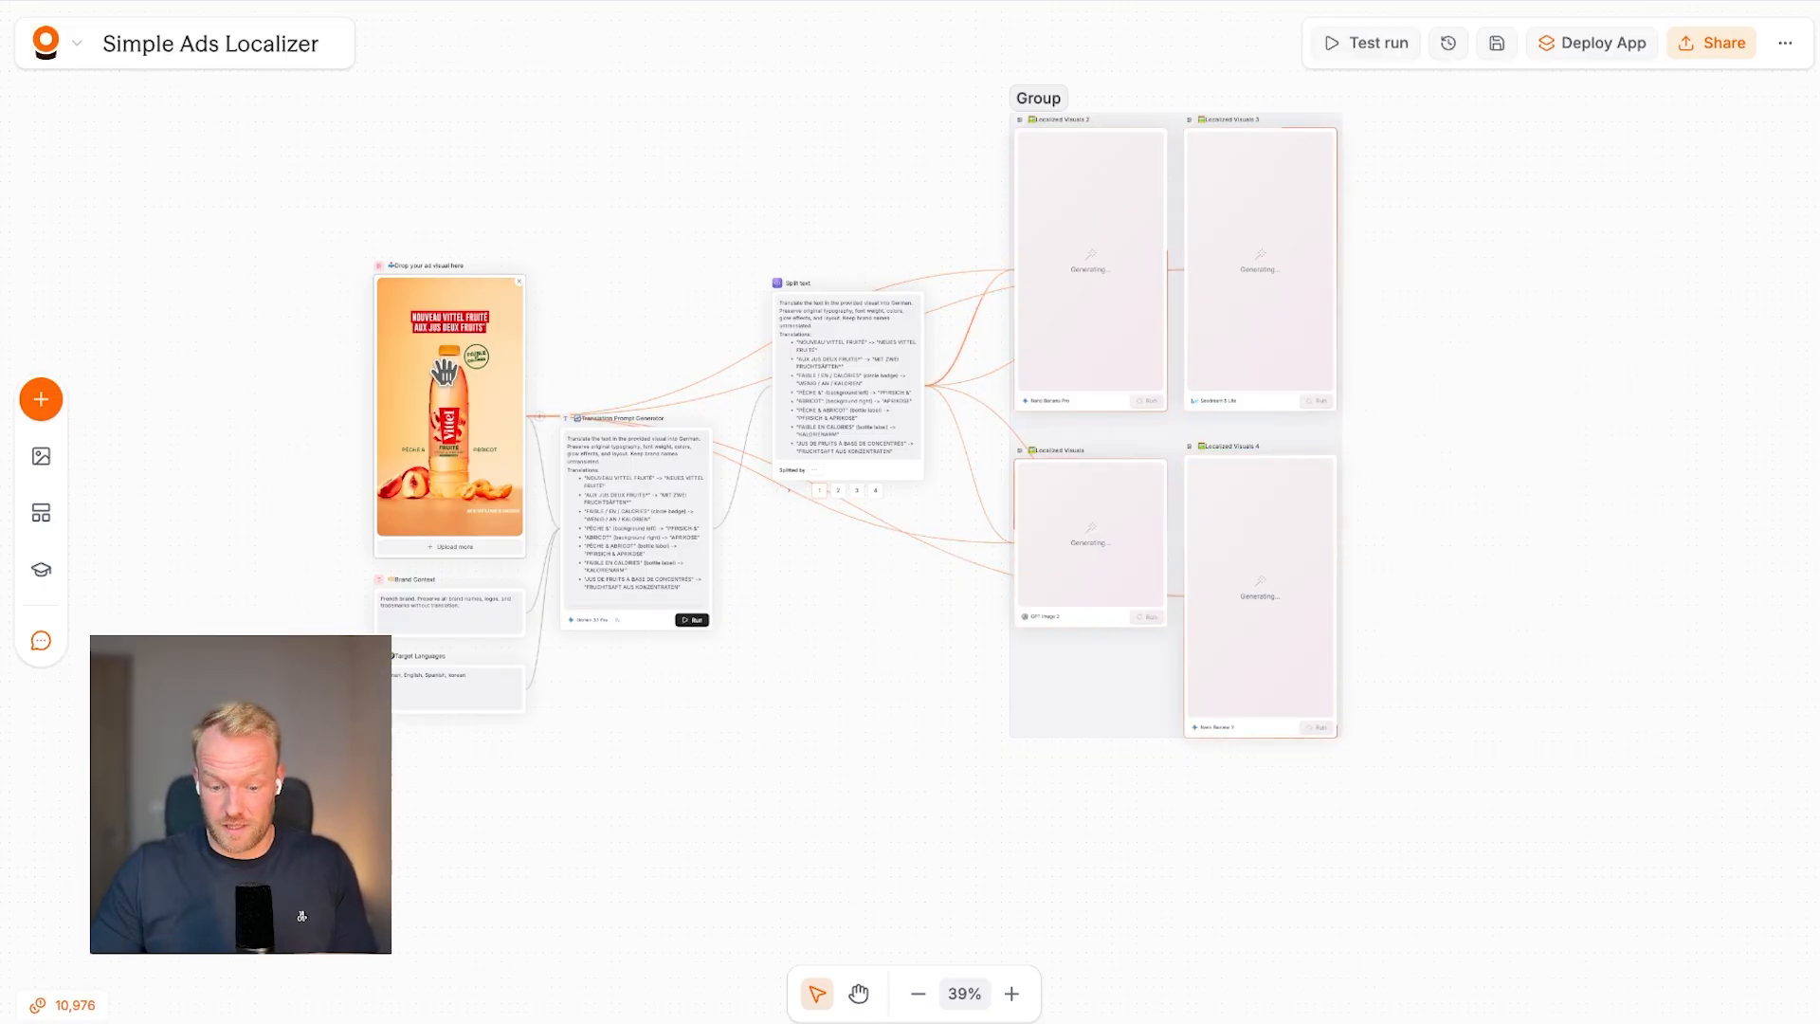
scroll(1560, 378, up, 3)
scroll(1561, 378, right, 2)
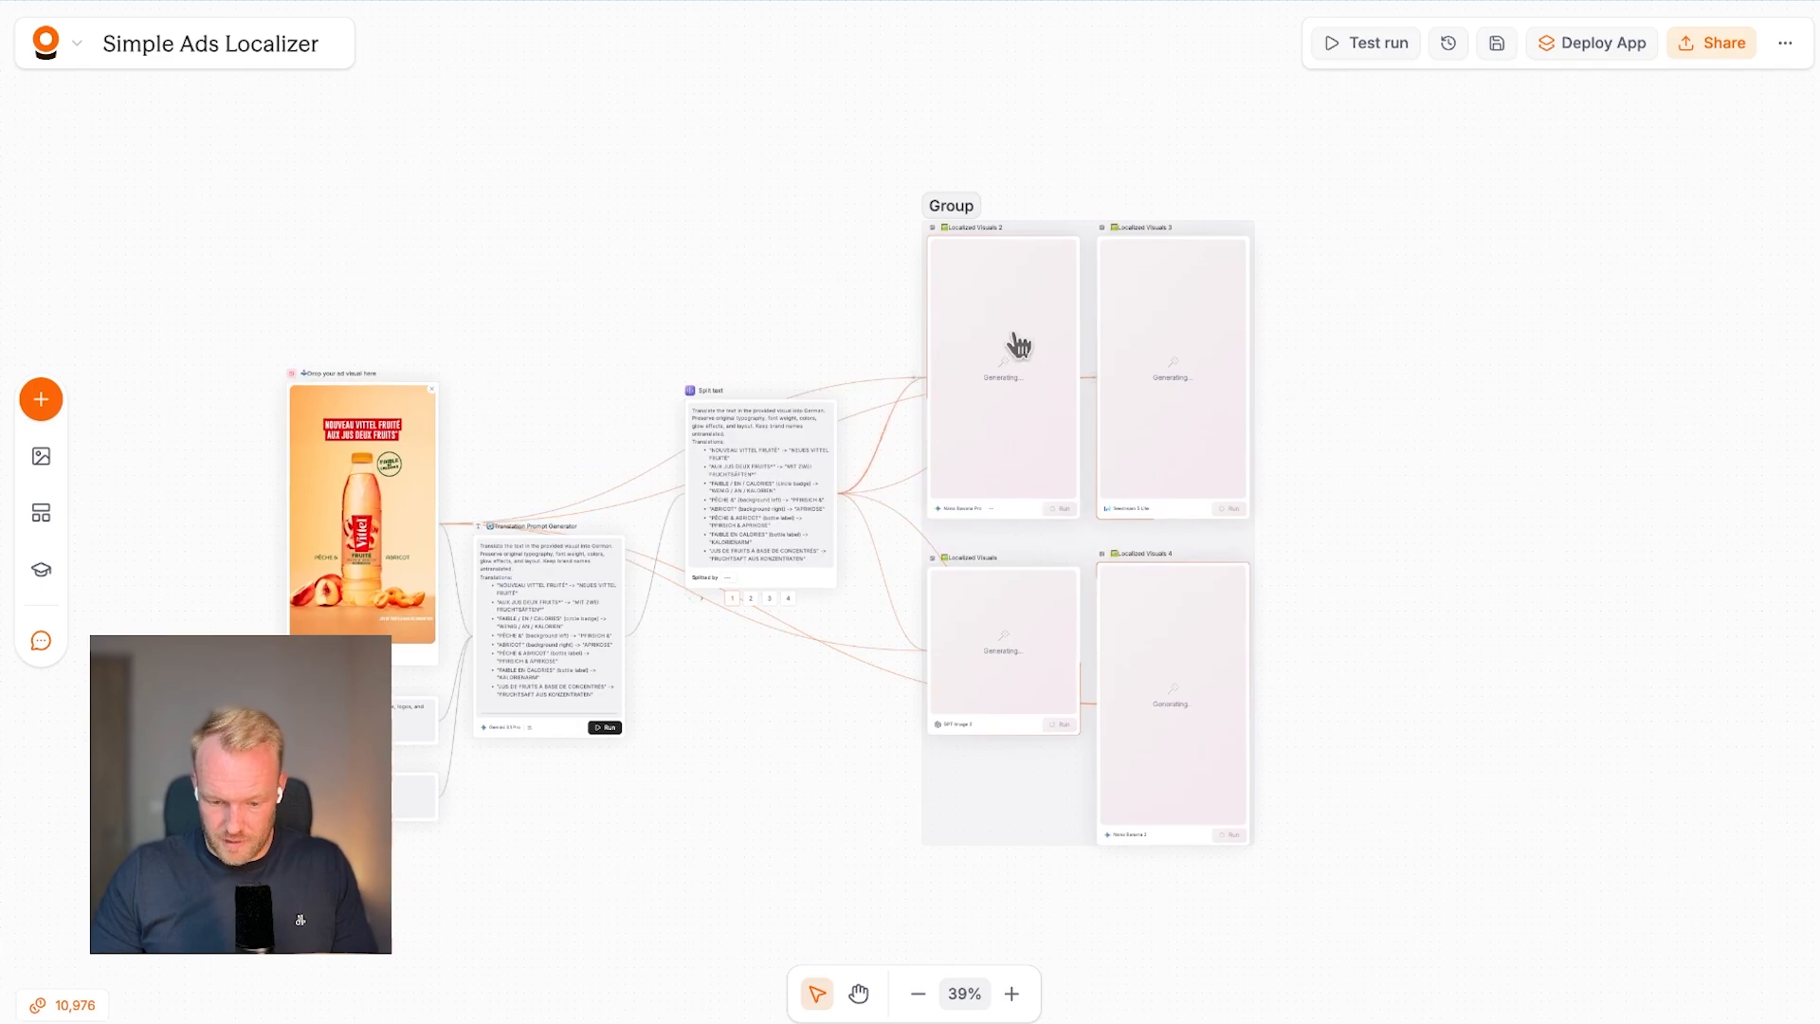
scroll(1353, 435, right, 3)
scroll(1353, 435, up, 1)
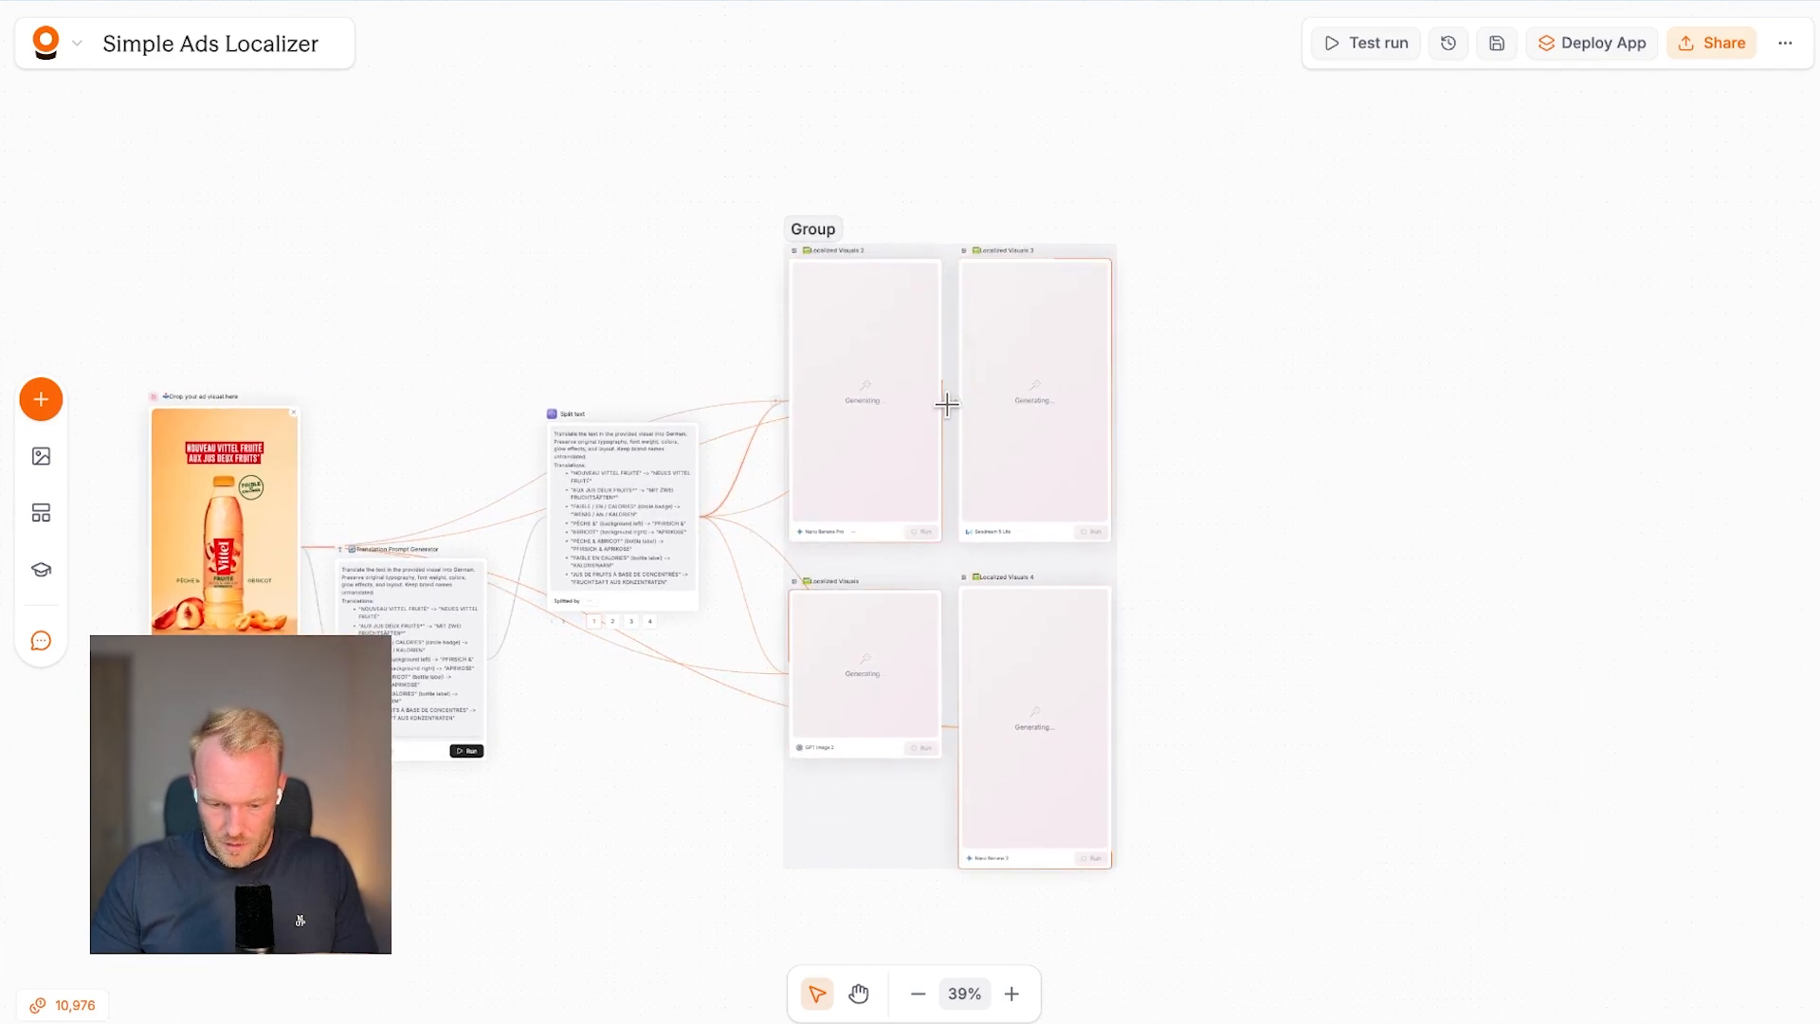
drag(944, 399, 1285, 421)
scroll(872, 408, up, 4)
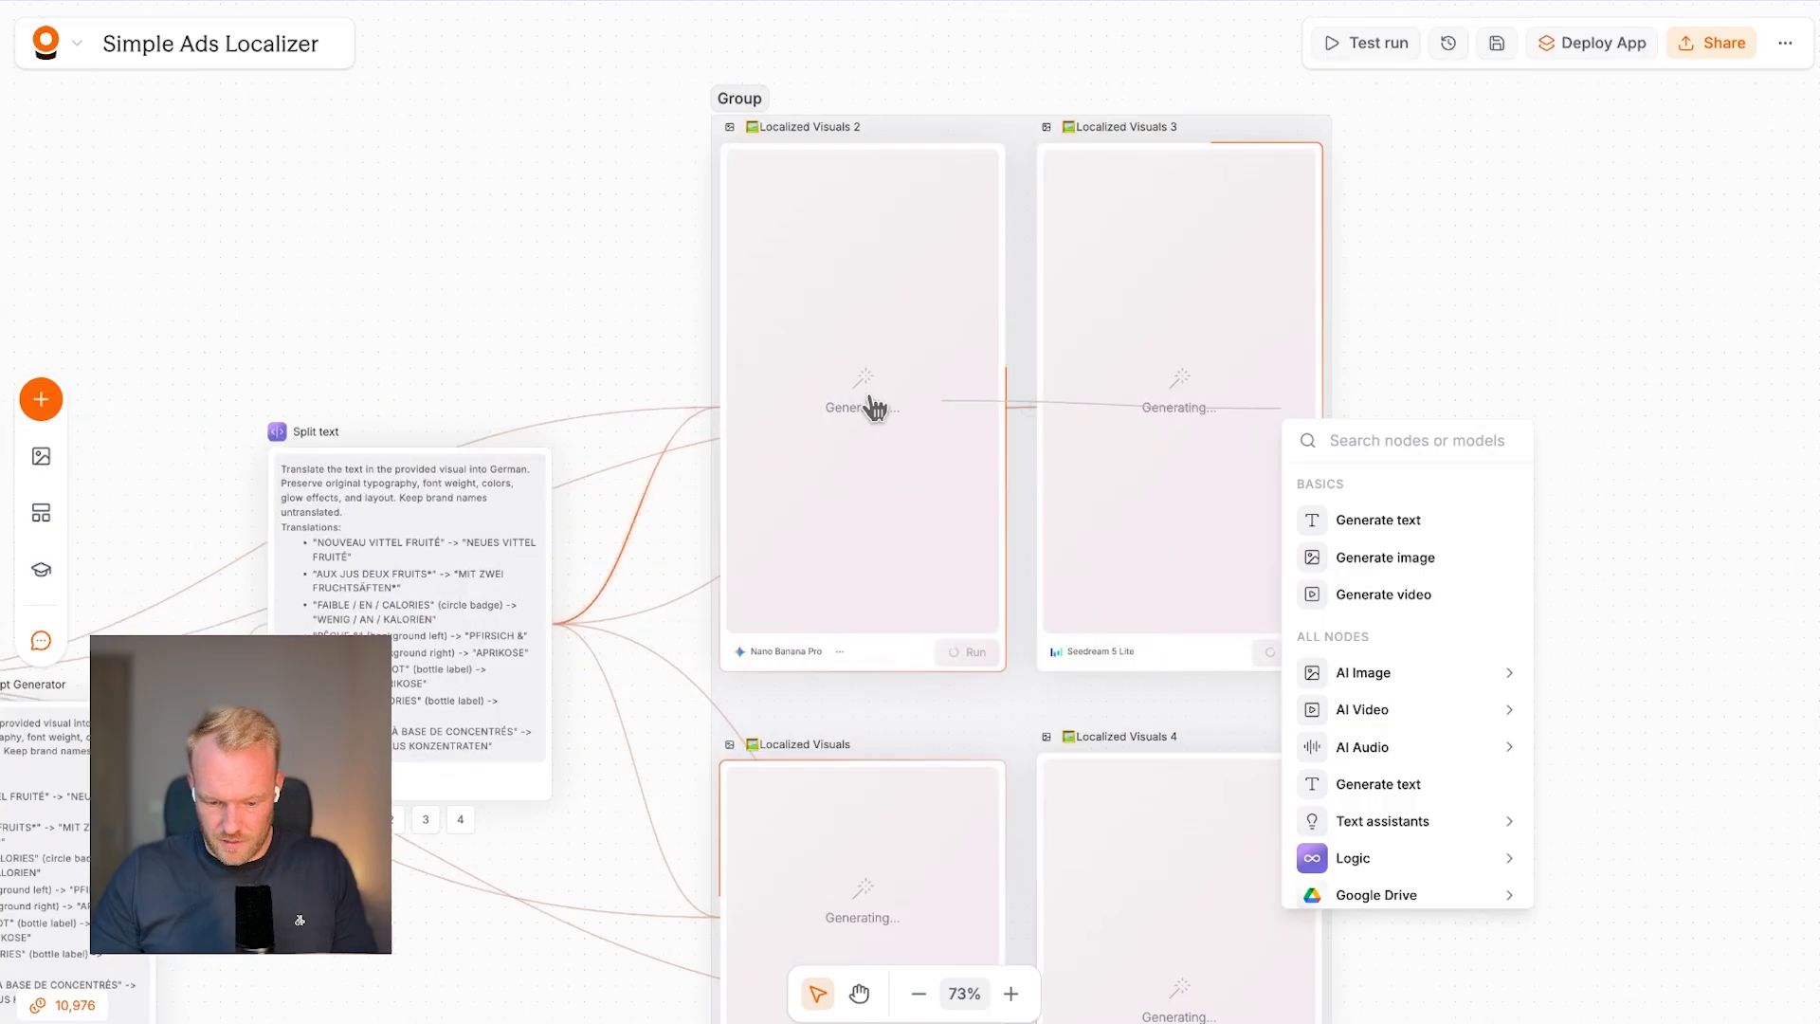
click(1016, 394)
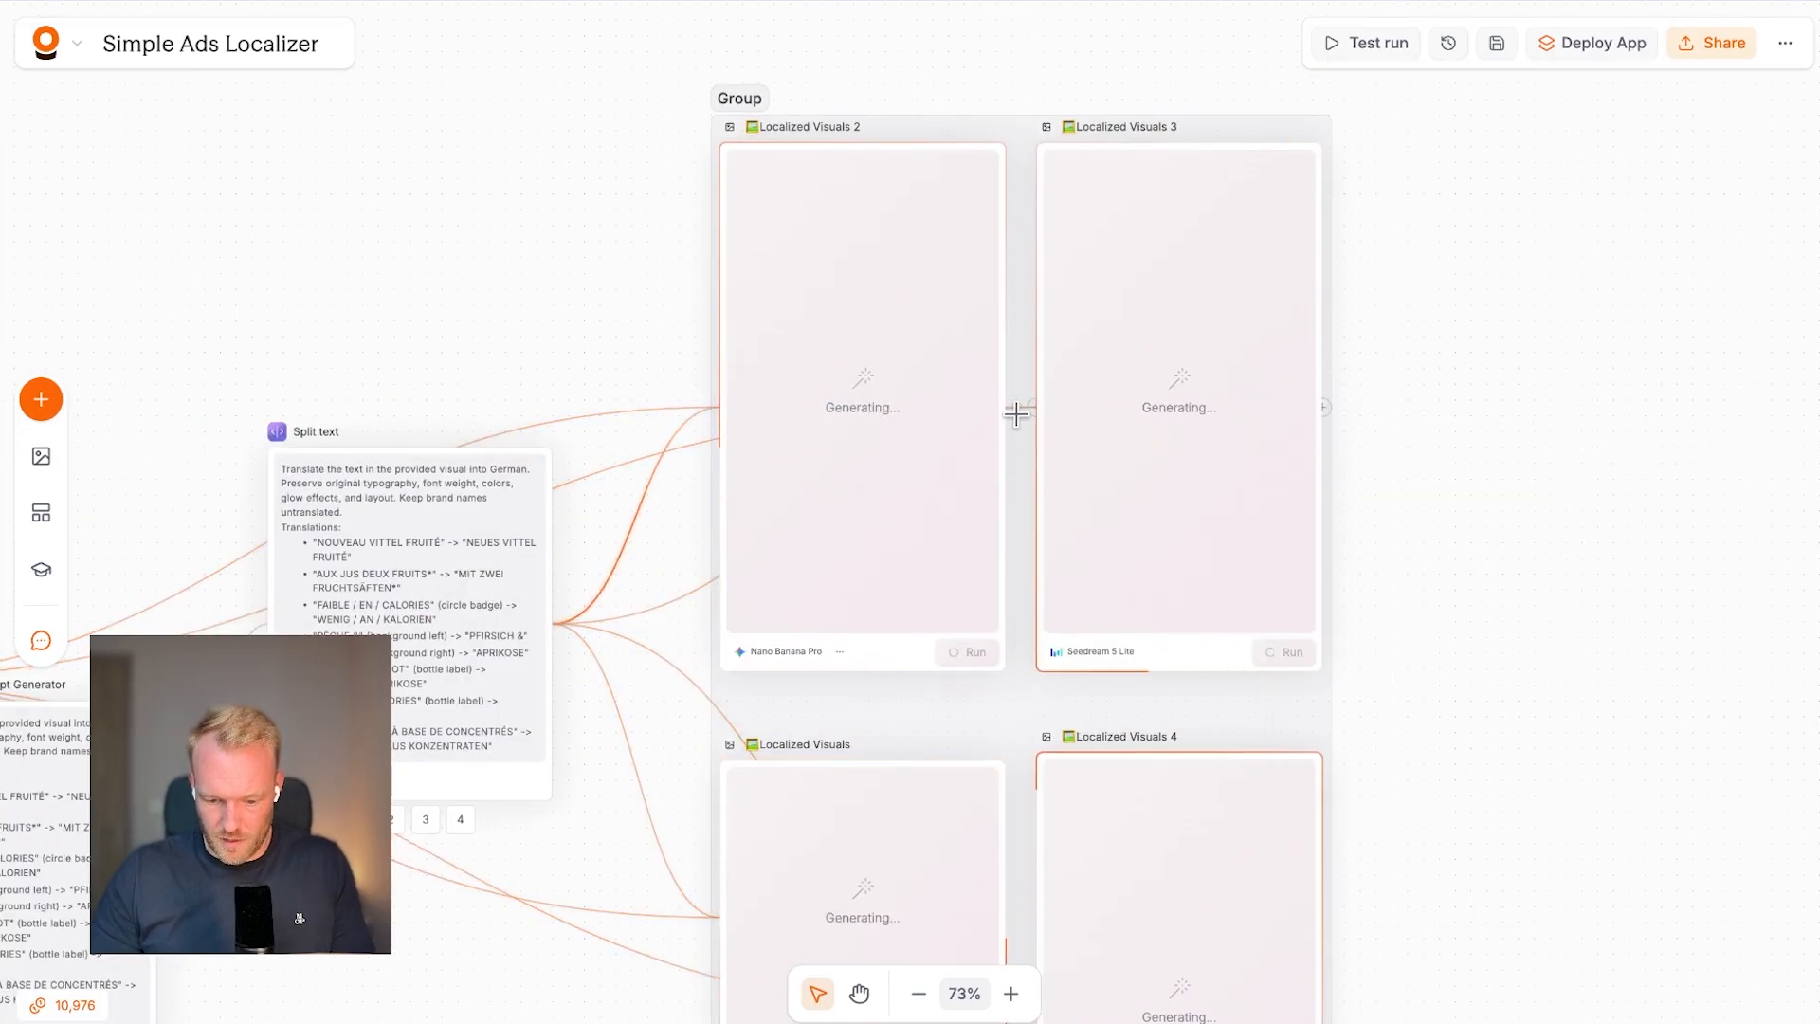
Widen the group to make room between Localized Visuals 2 and 3, and attach a new AI image node to Localized Visuals 2.
drag(1331, 254, 1504, 247)
drag(1199, 344, 1332, 347)
drag(1035, 414, 1782, 436)
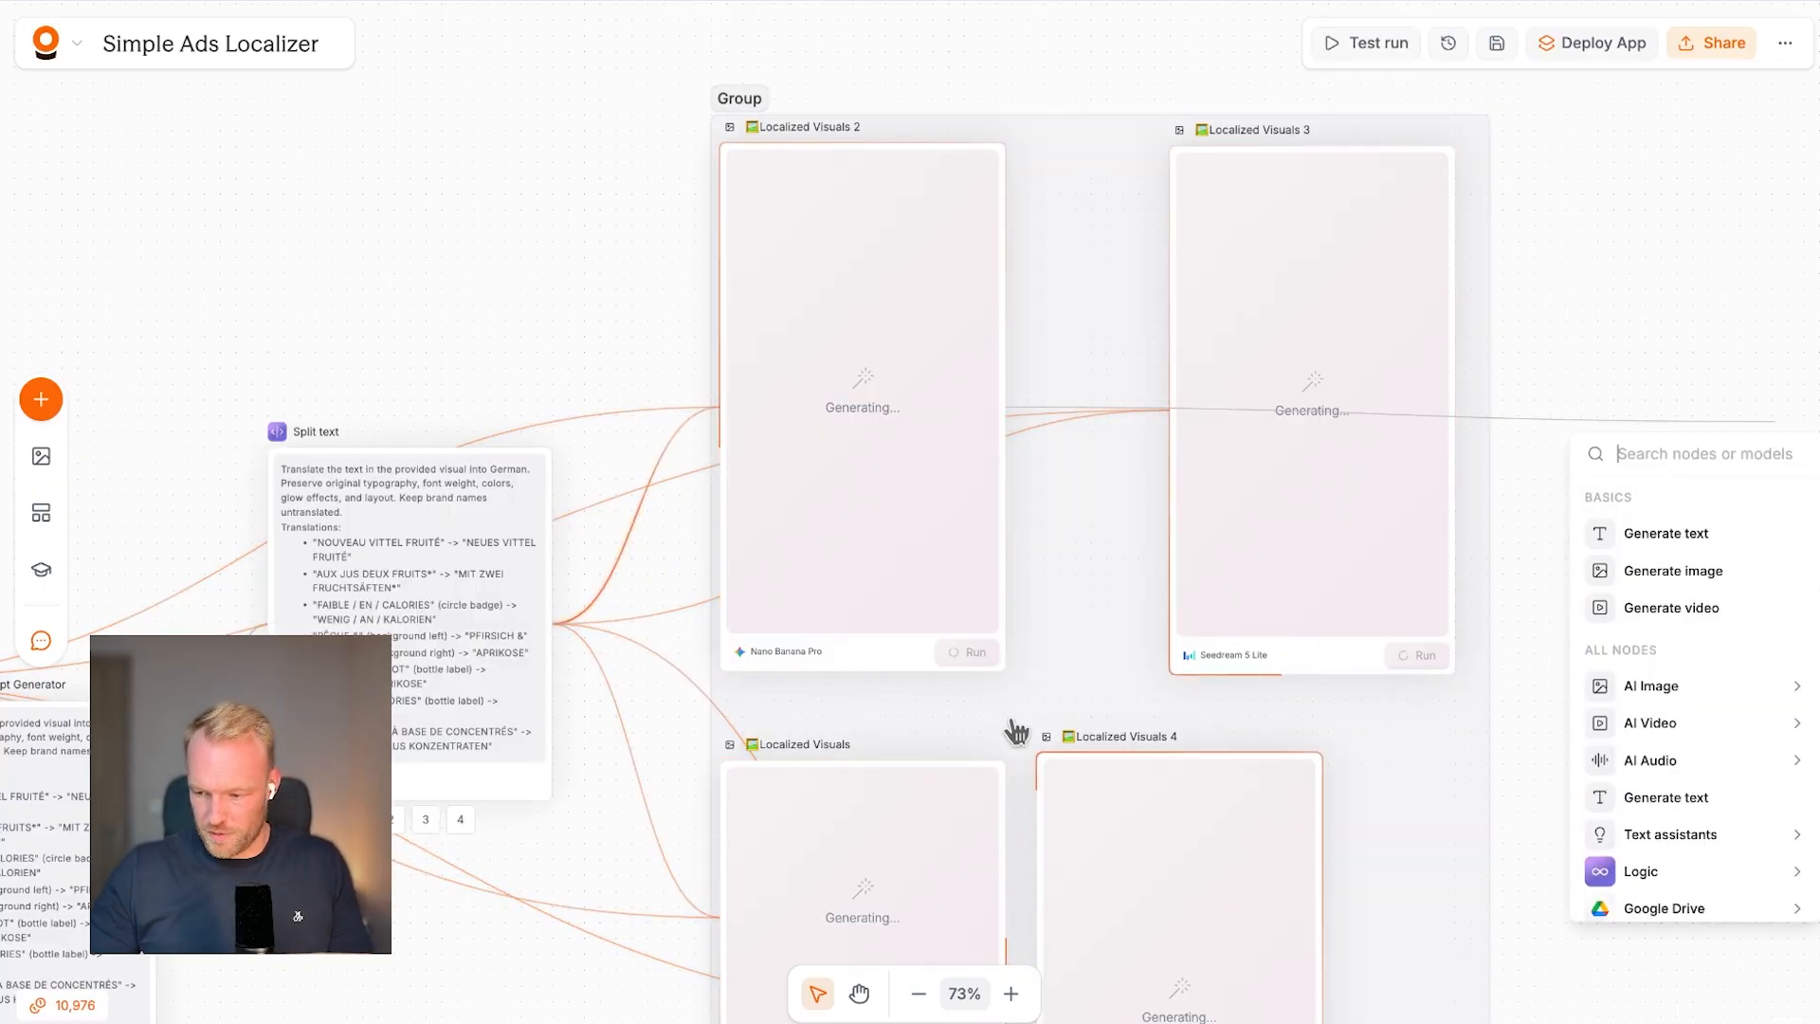
scroll(1011, 717, right, 5)
scroll(1492, 666, right, 2)
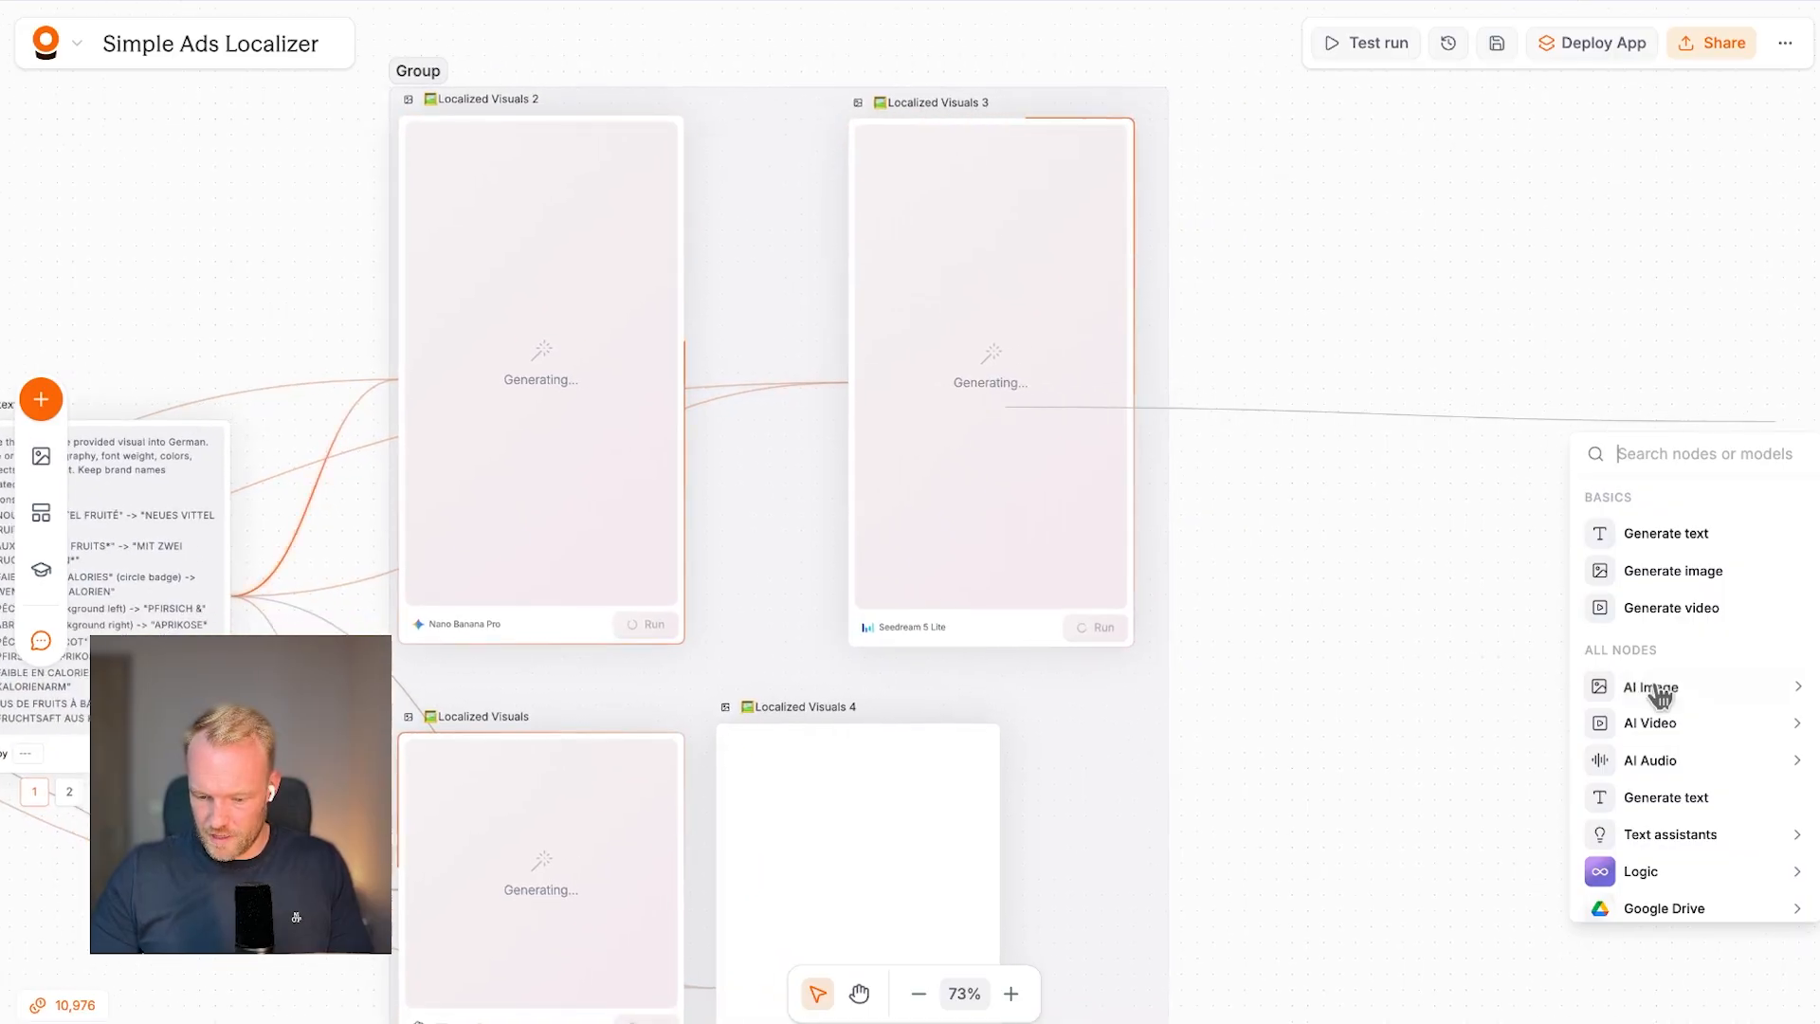
mouse_move(1678, 691)
click(1457, 699)
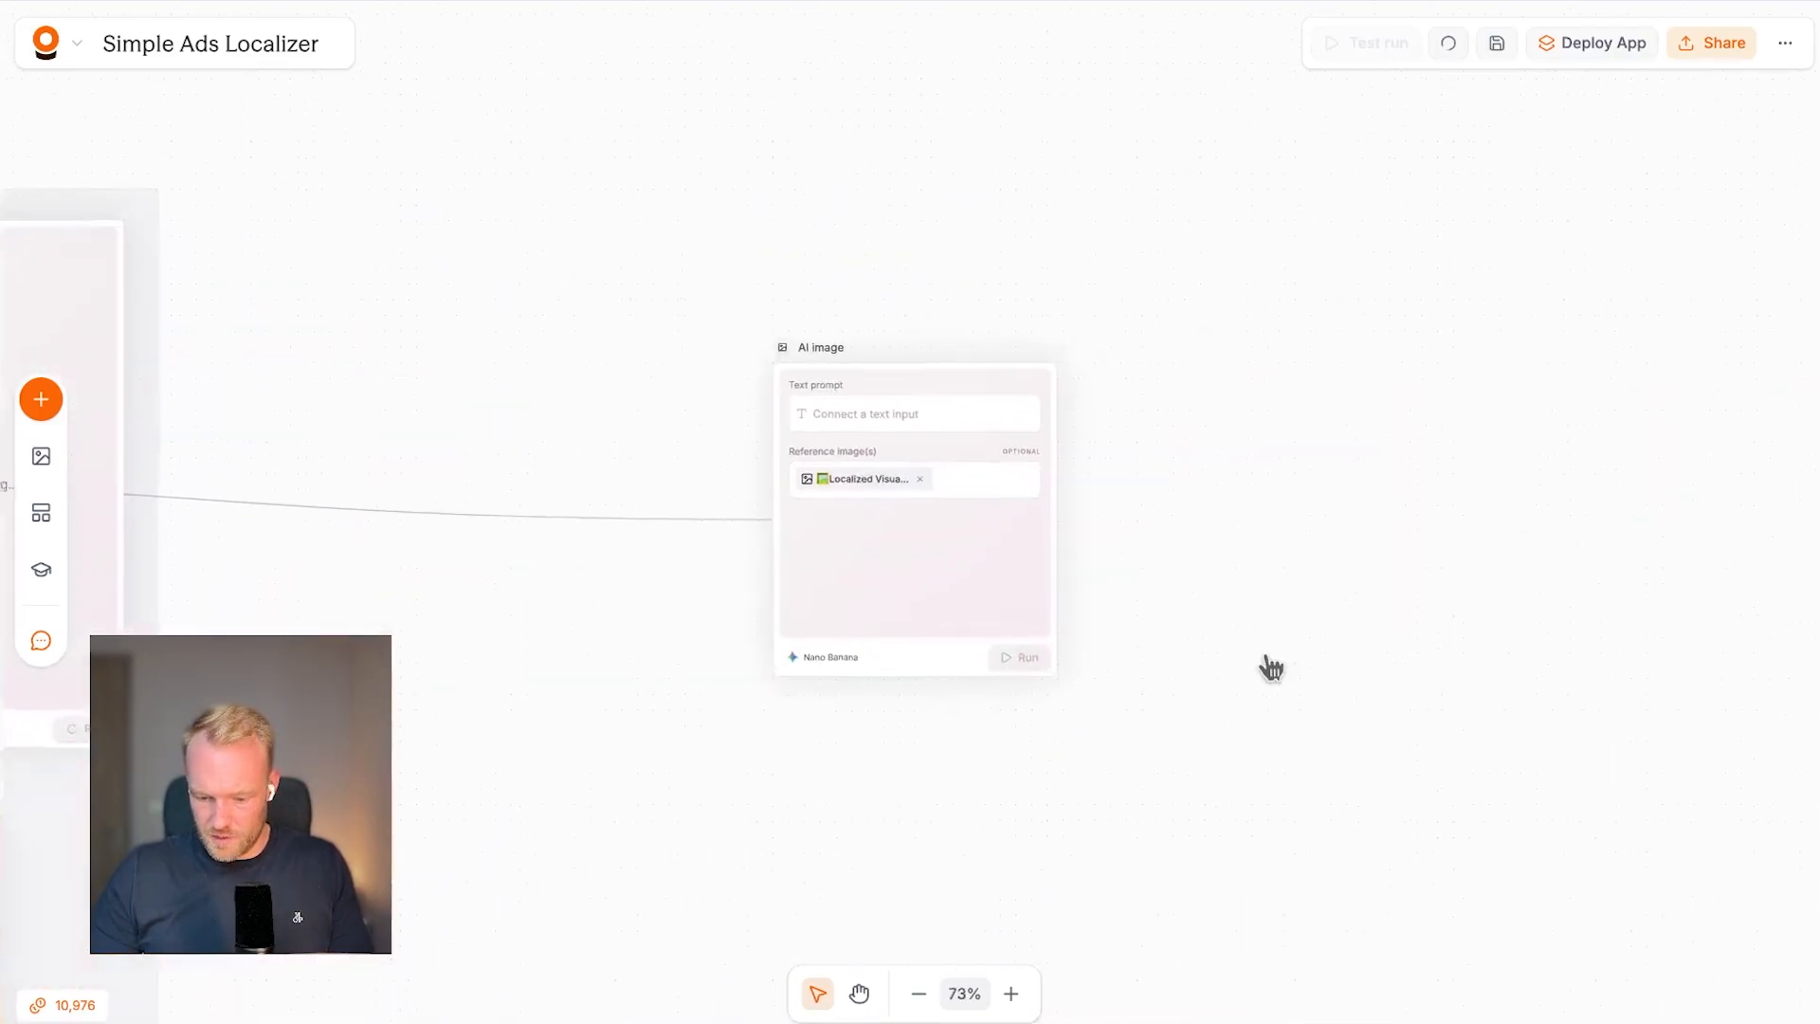
Set the new AI image node's model to Nano Banana Pro and its aspect ratio to 1:1 Square.
click(839, 668)
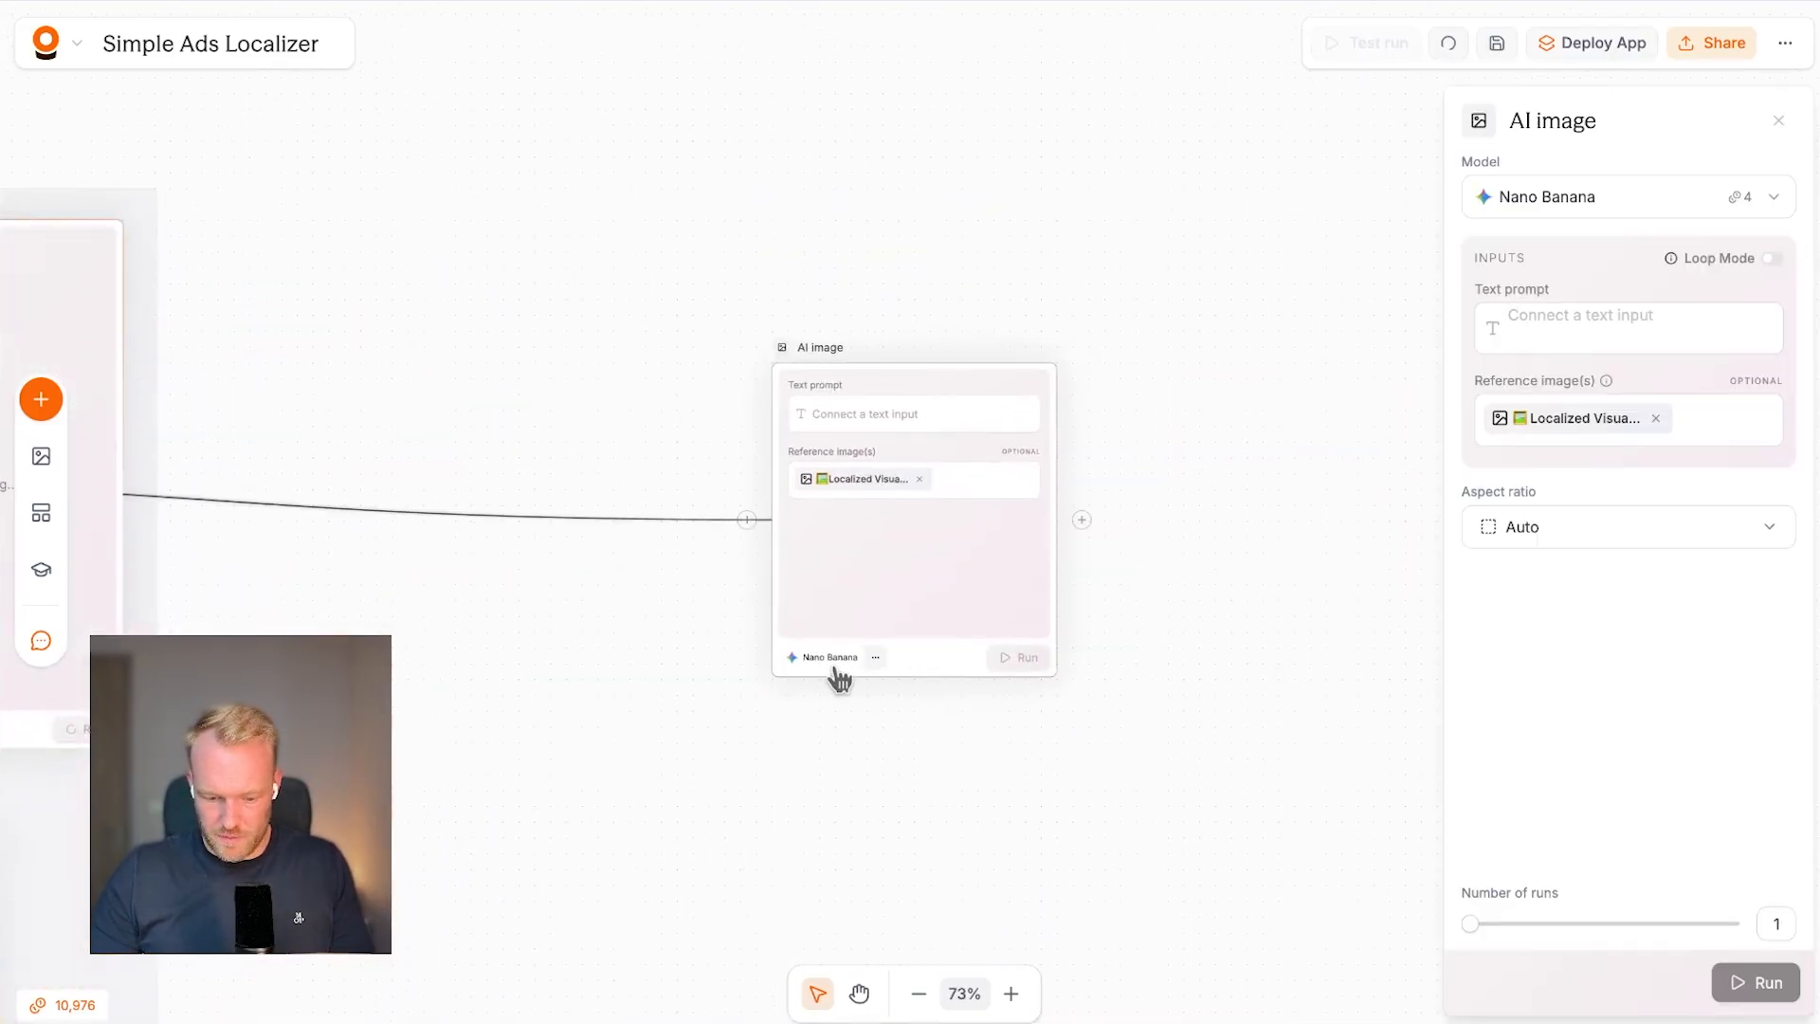
click(1632, 210)
click(1623, 315)
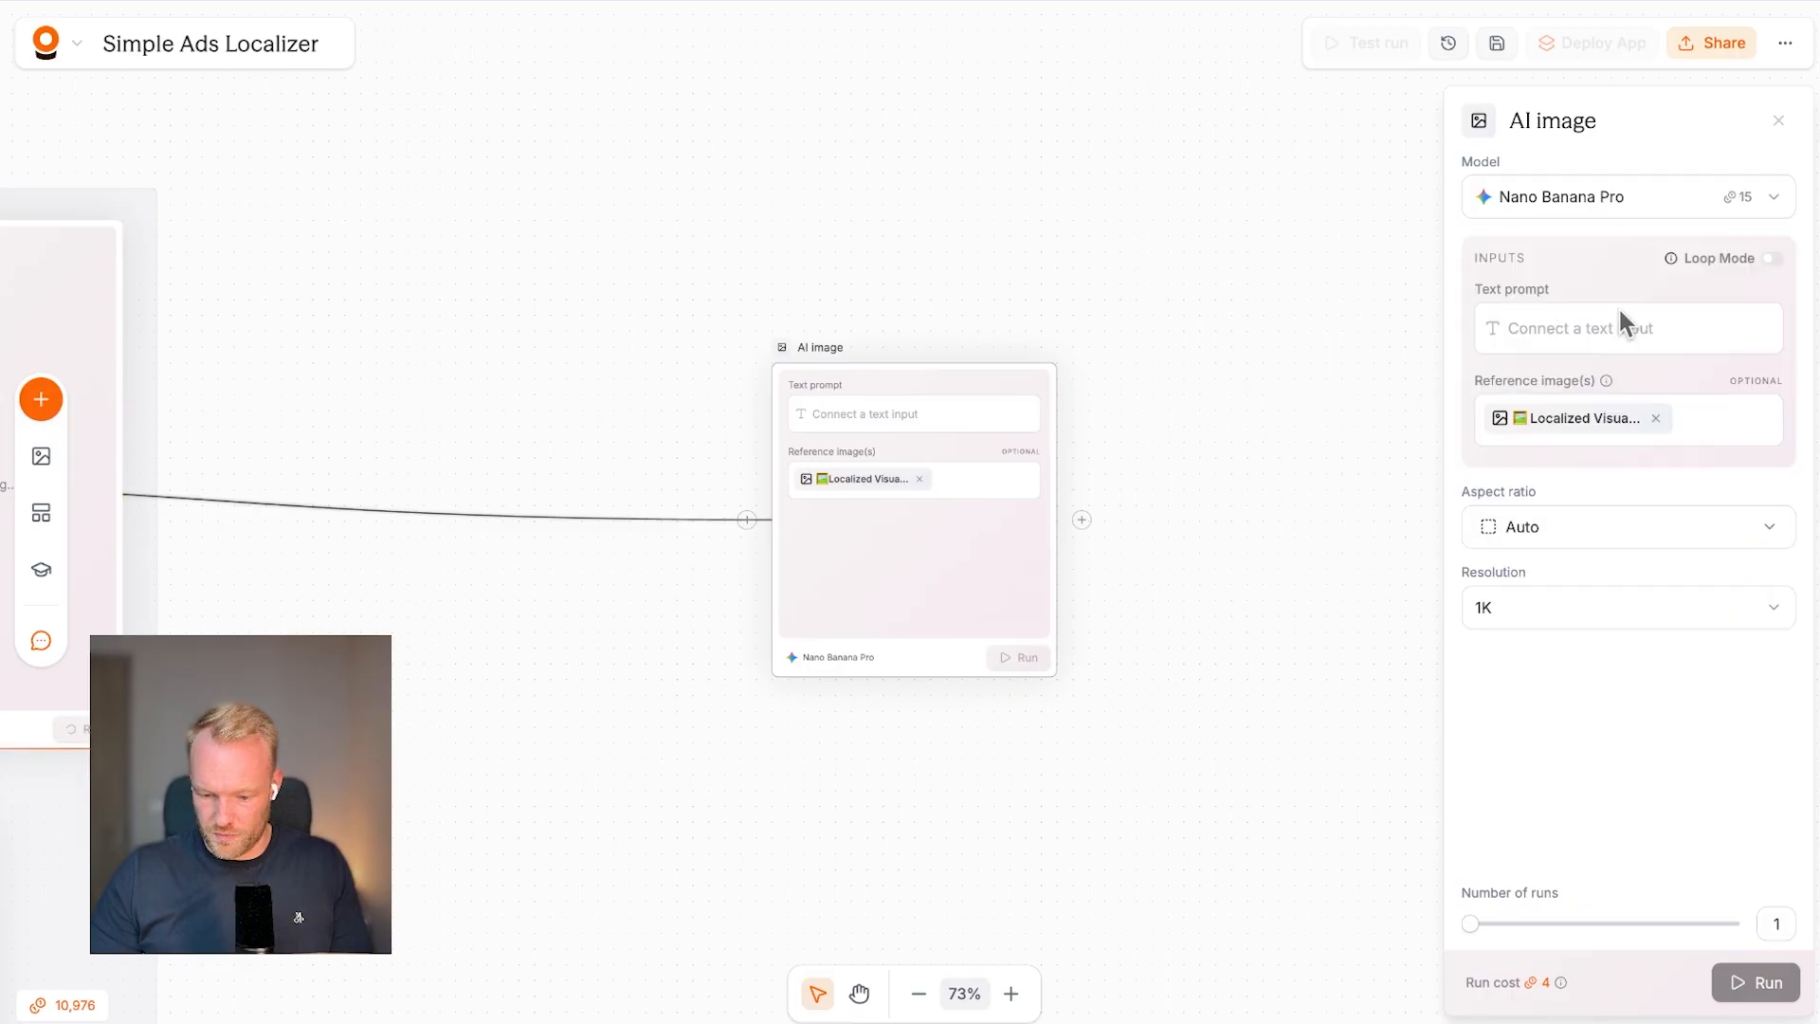
click(1544, 539)
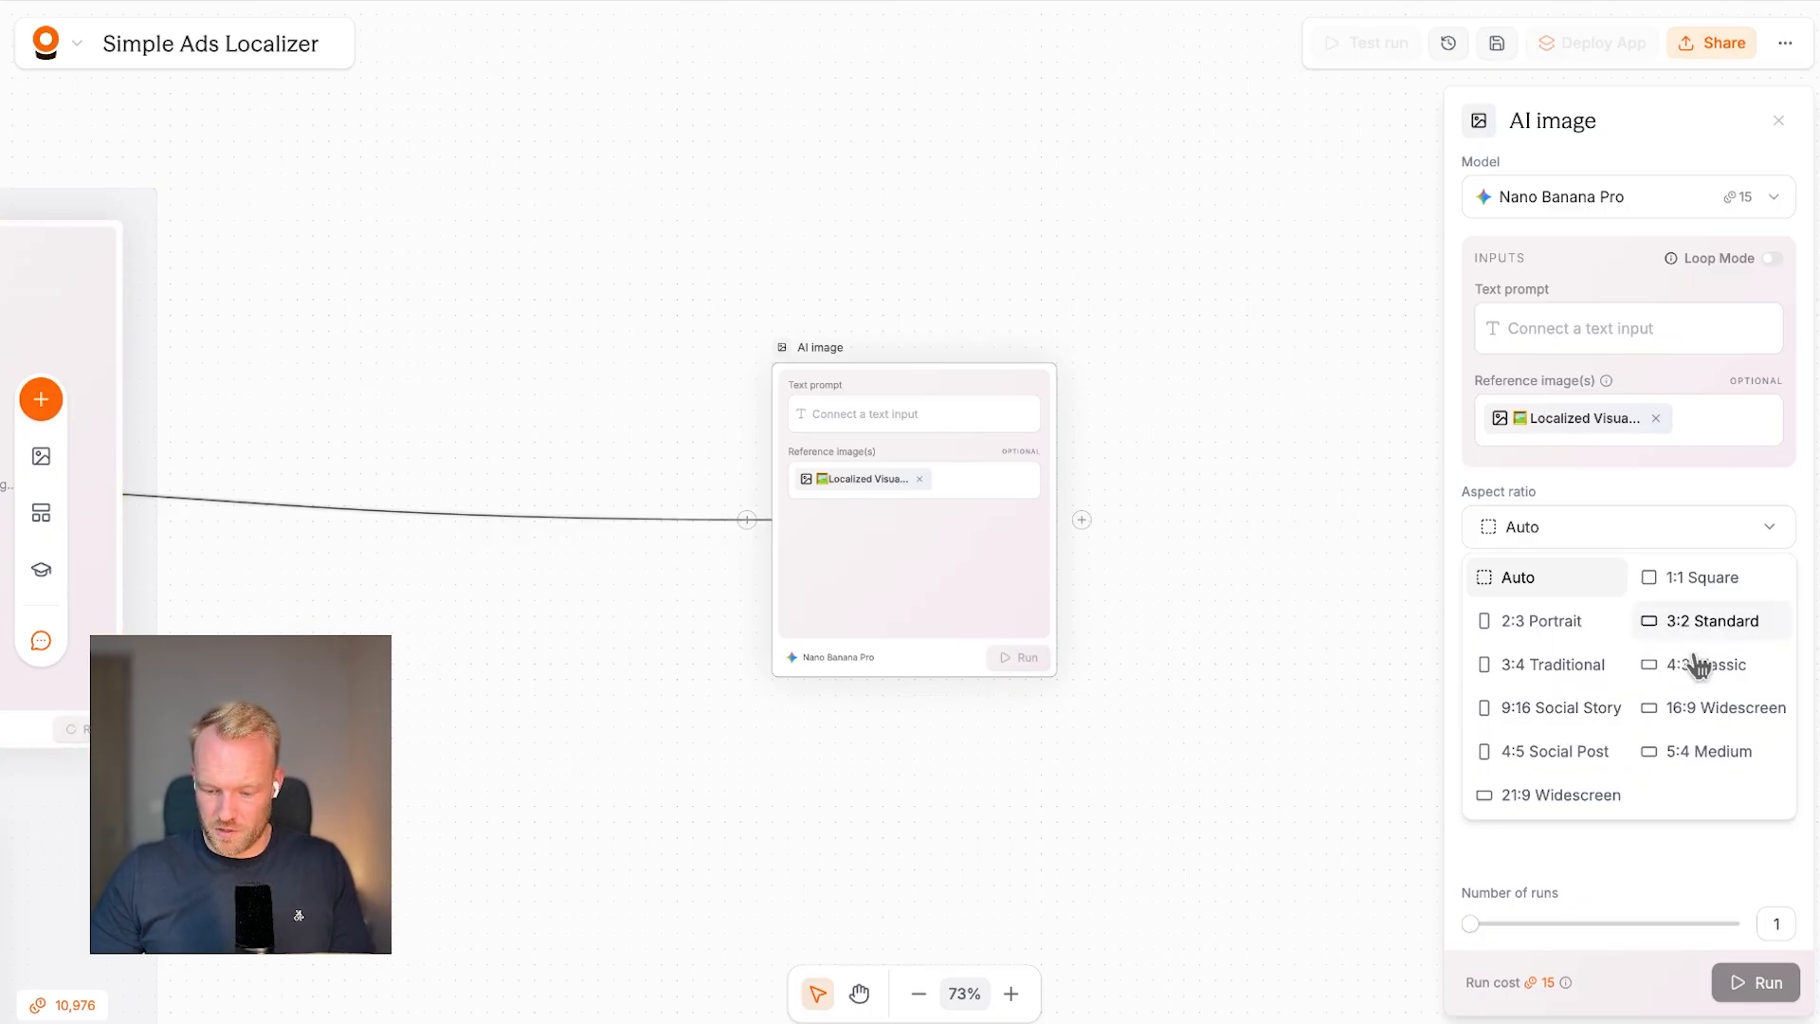
scroll(902, 671, left, 10)
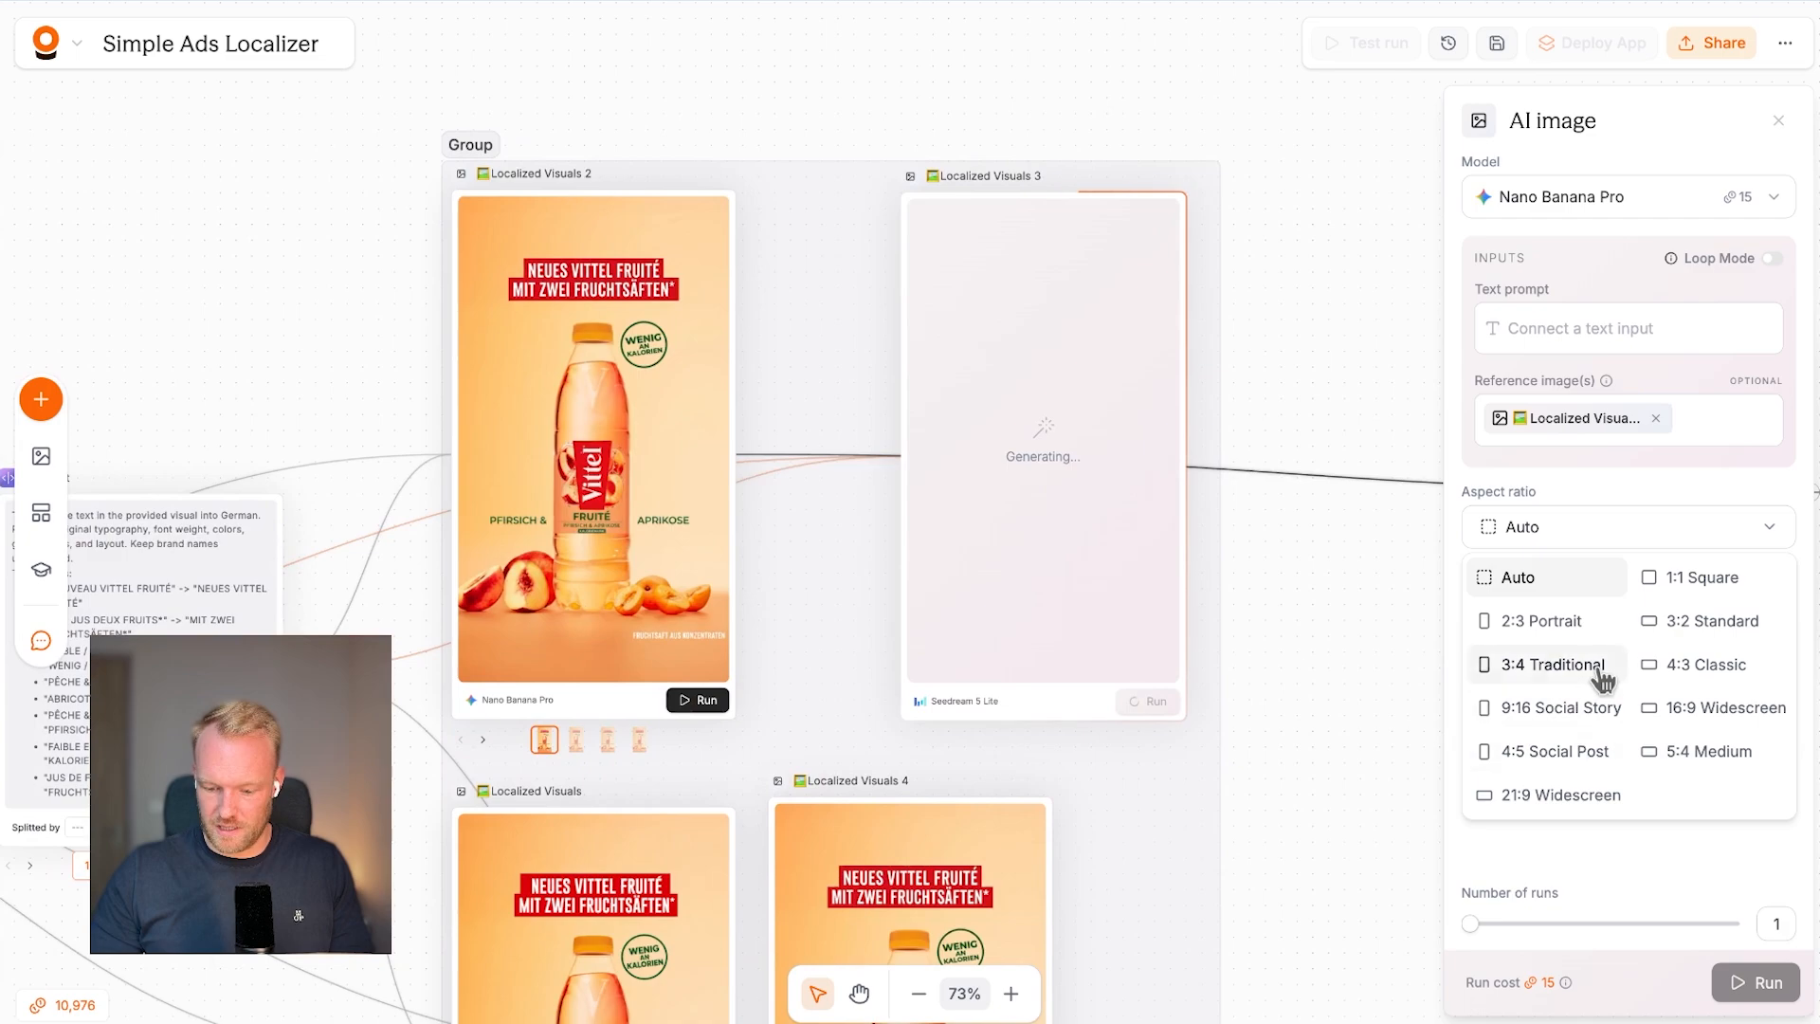
click(1721, 589)
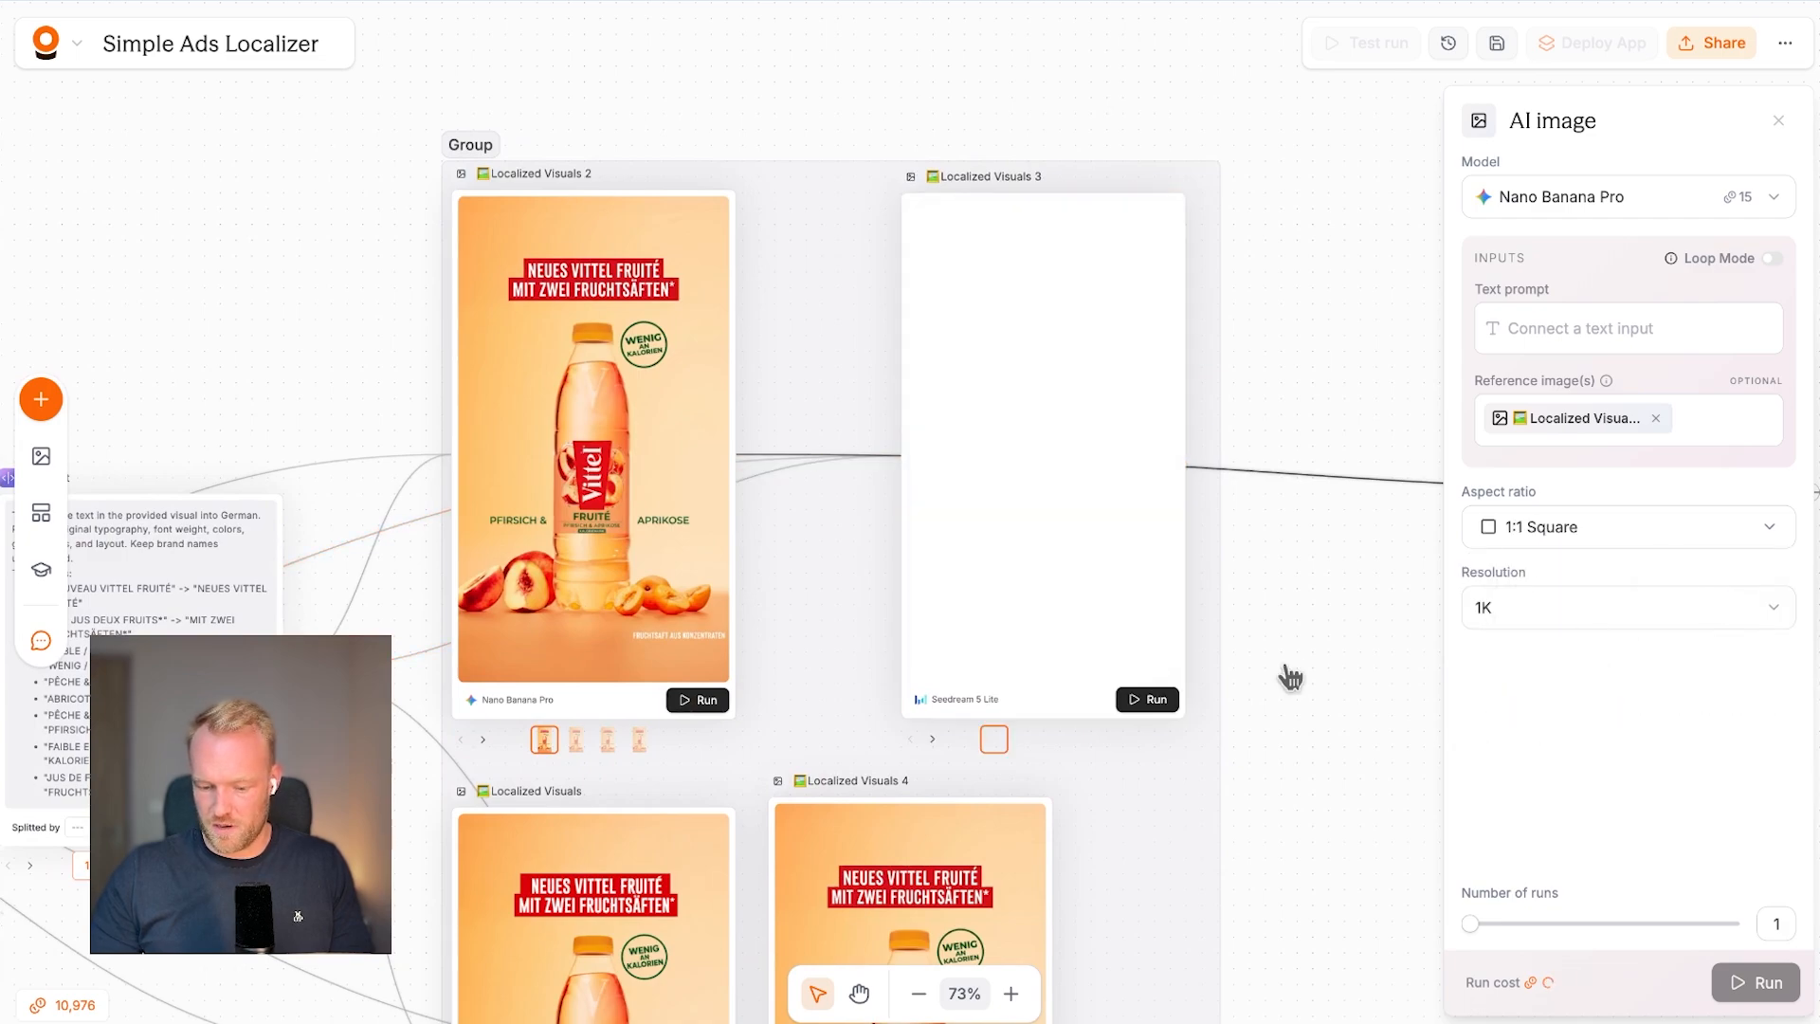
Duplicate the AI image node below the original and set the copy's aspect ratio to 4:5 Social Post.
scroll(1288, 674, right, 10)
drag(969, 643, 938, 418)
right_click(938, 418)
click(1012, 479)
drag(1239, 341, 922, 695)
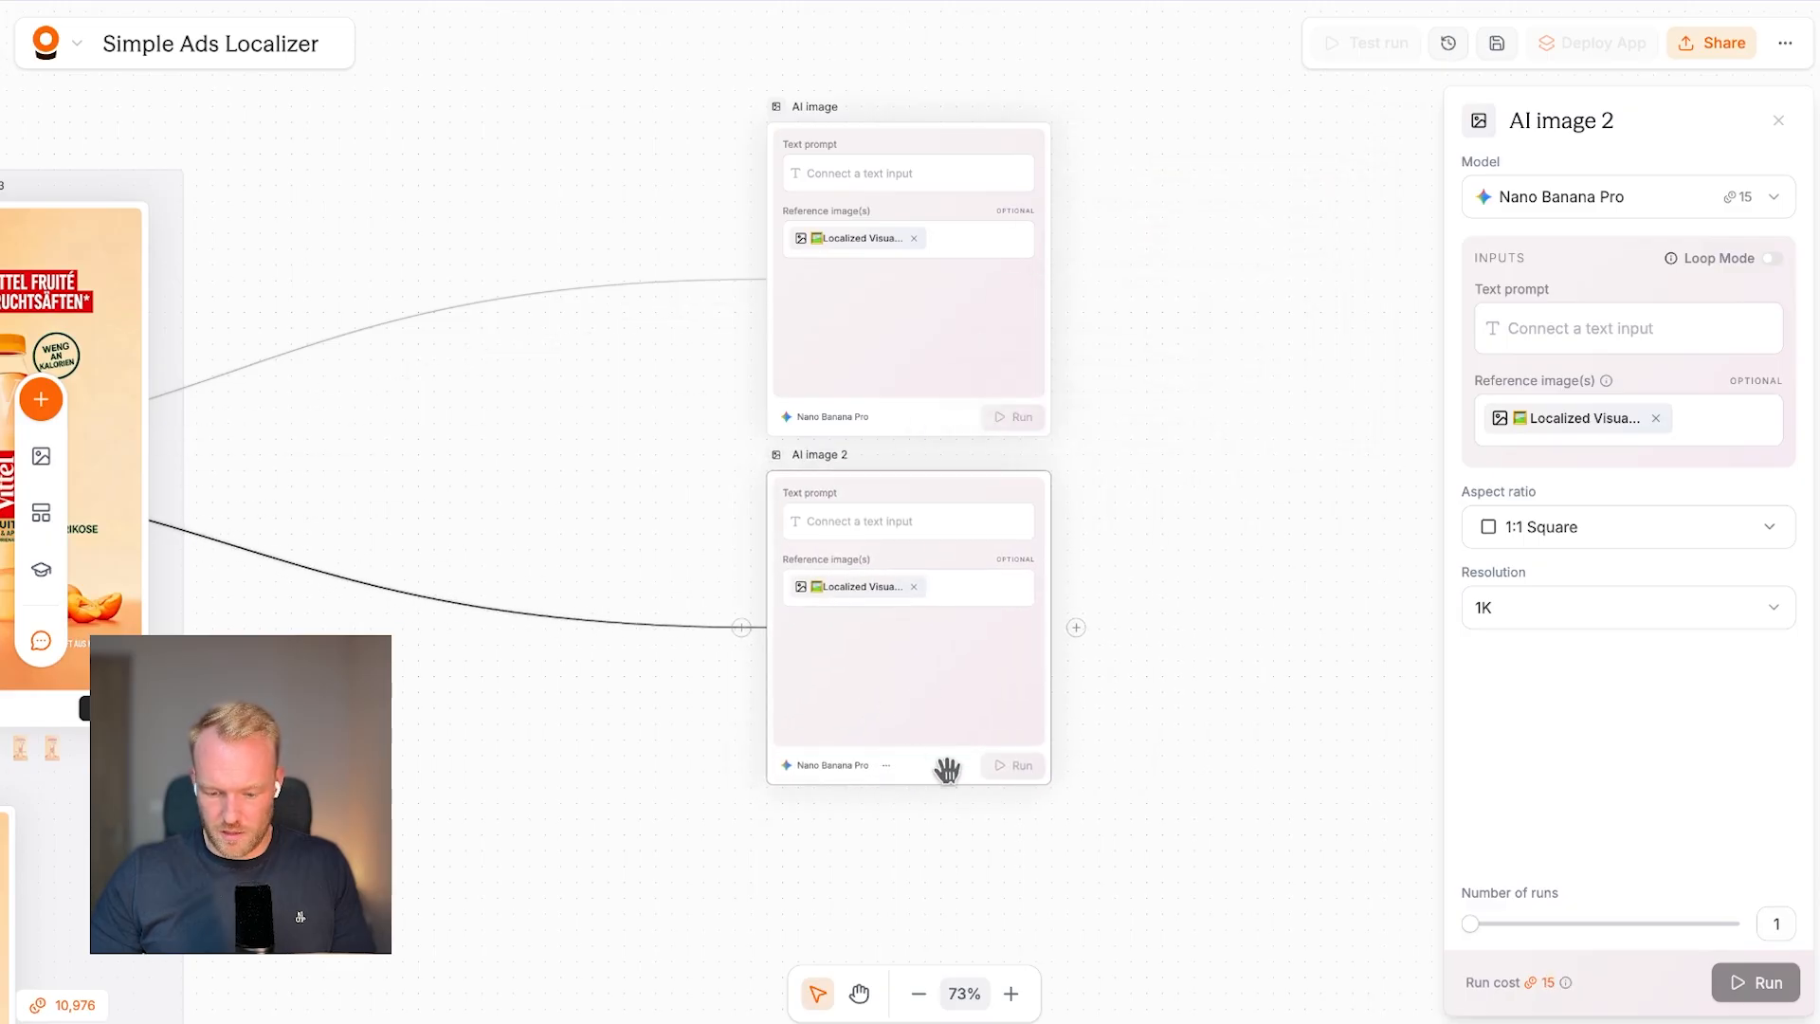
click(1612, 535)
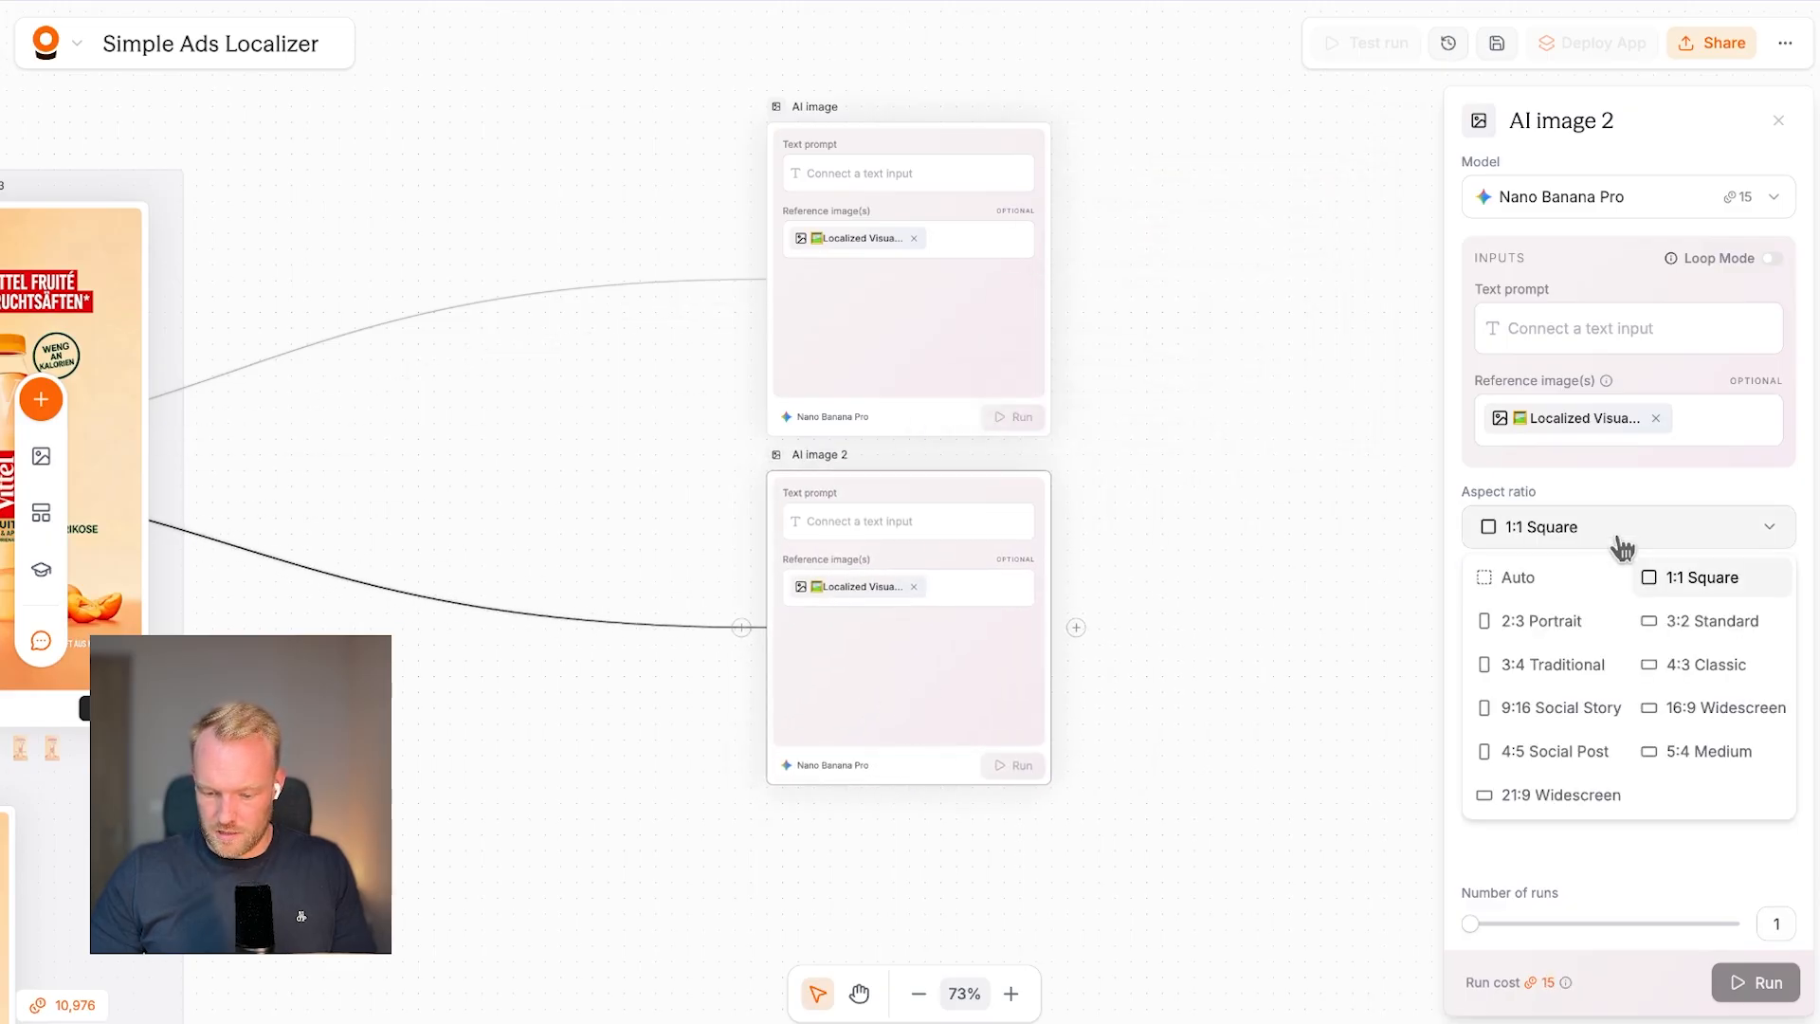
click(1602, 751)
Add a separate Text prompt node connected to the text input of each of the two AI image nodes.
scroll(1182, 605, down, 4)
scroll(1182, 605, left, 3)
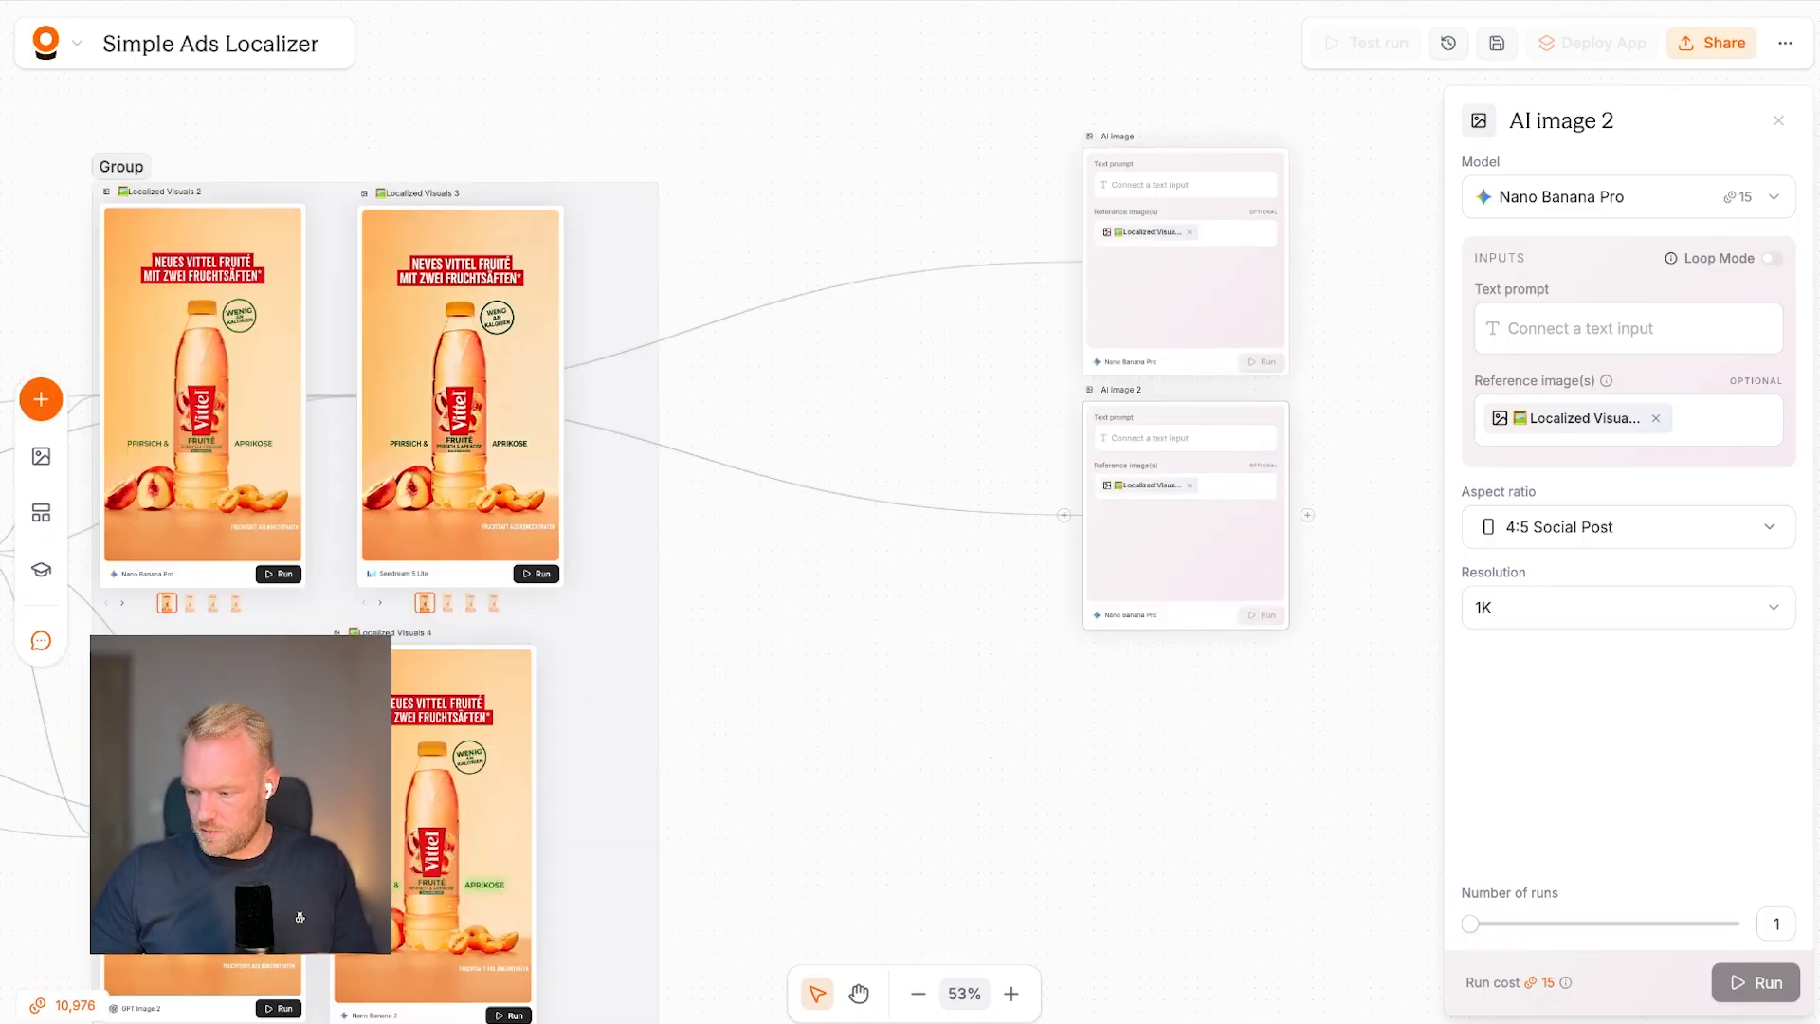
double_click(972, 282)
click(1071, 382)
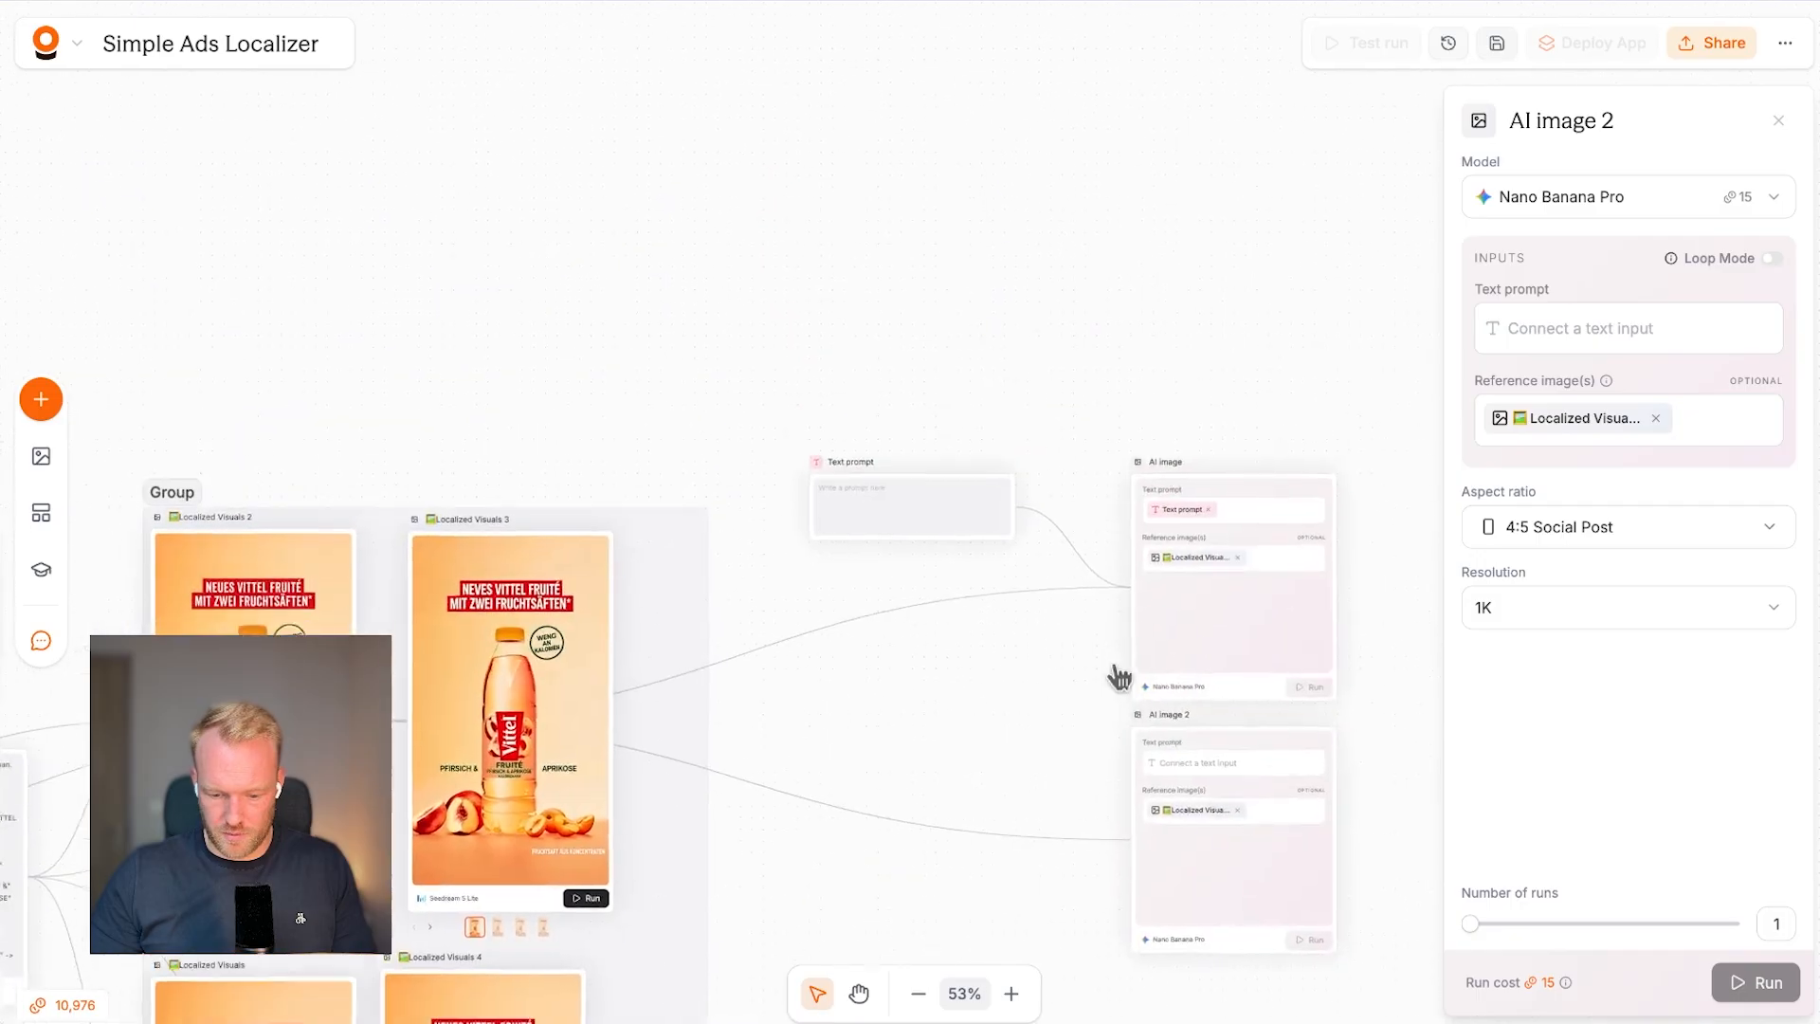
click(1102, 859)
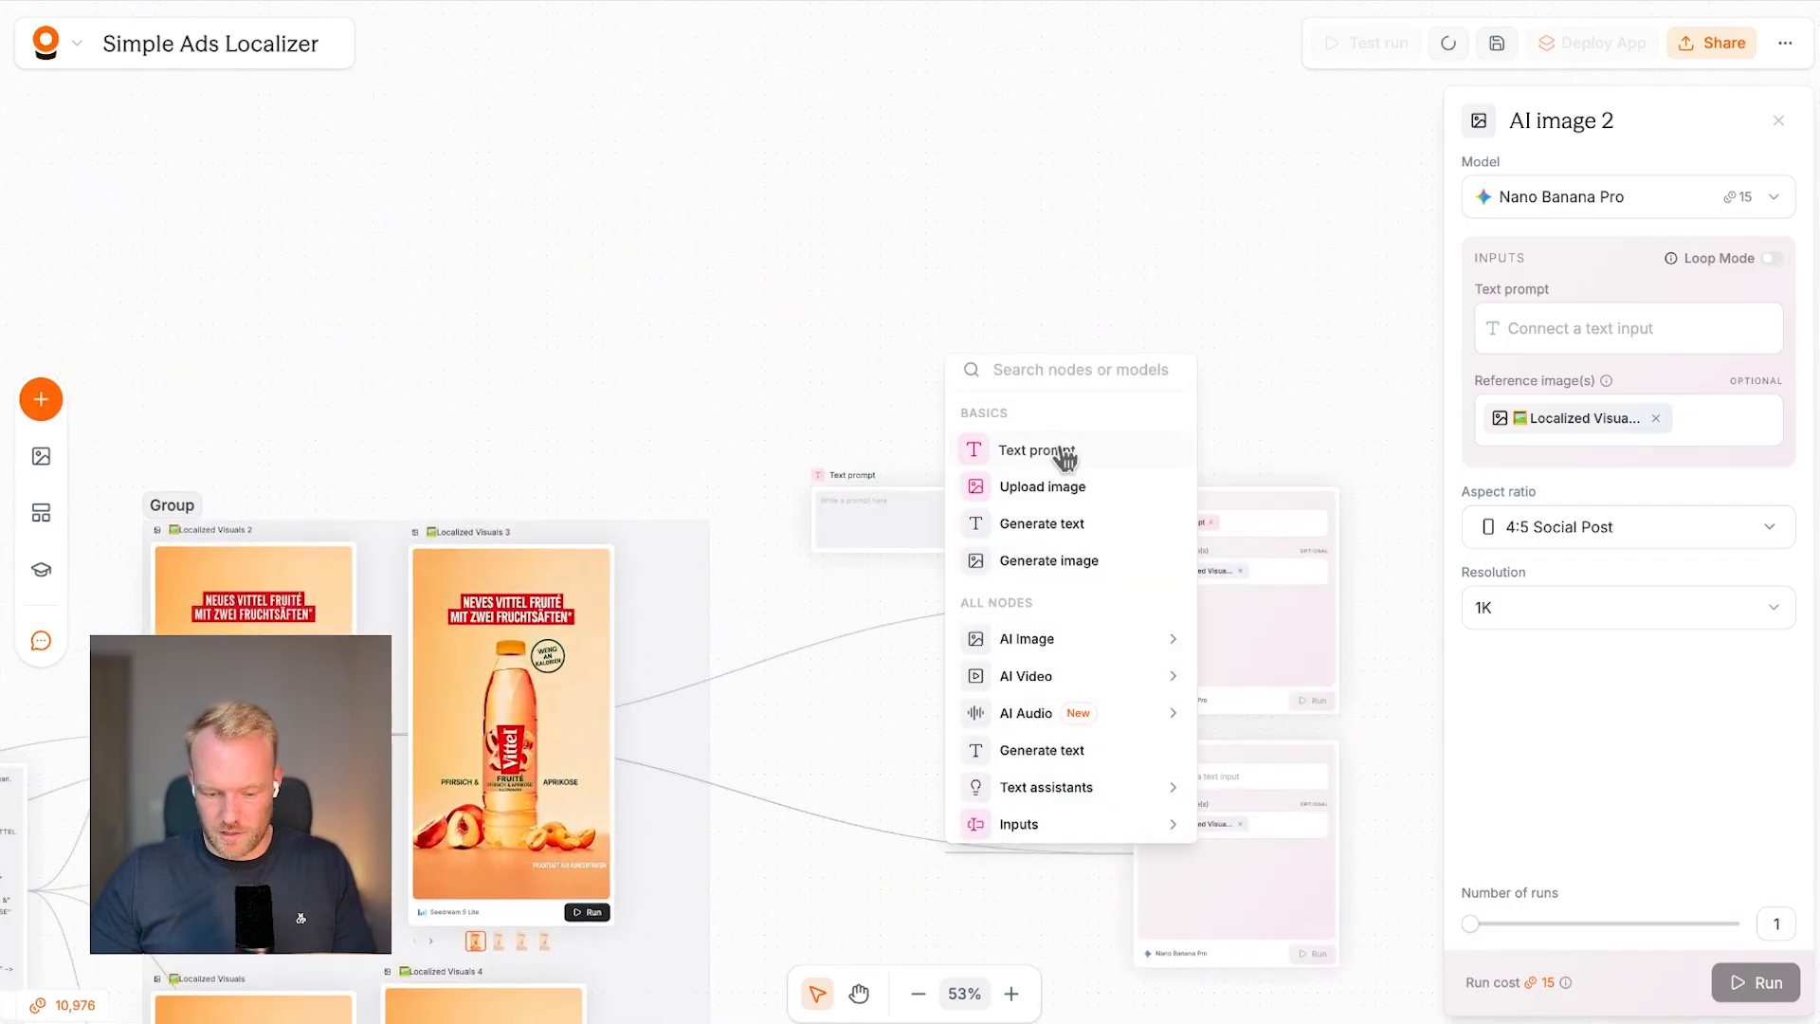
click(1065, 452)
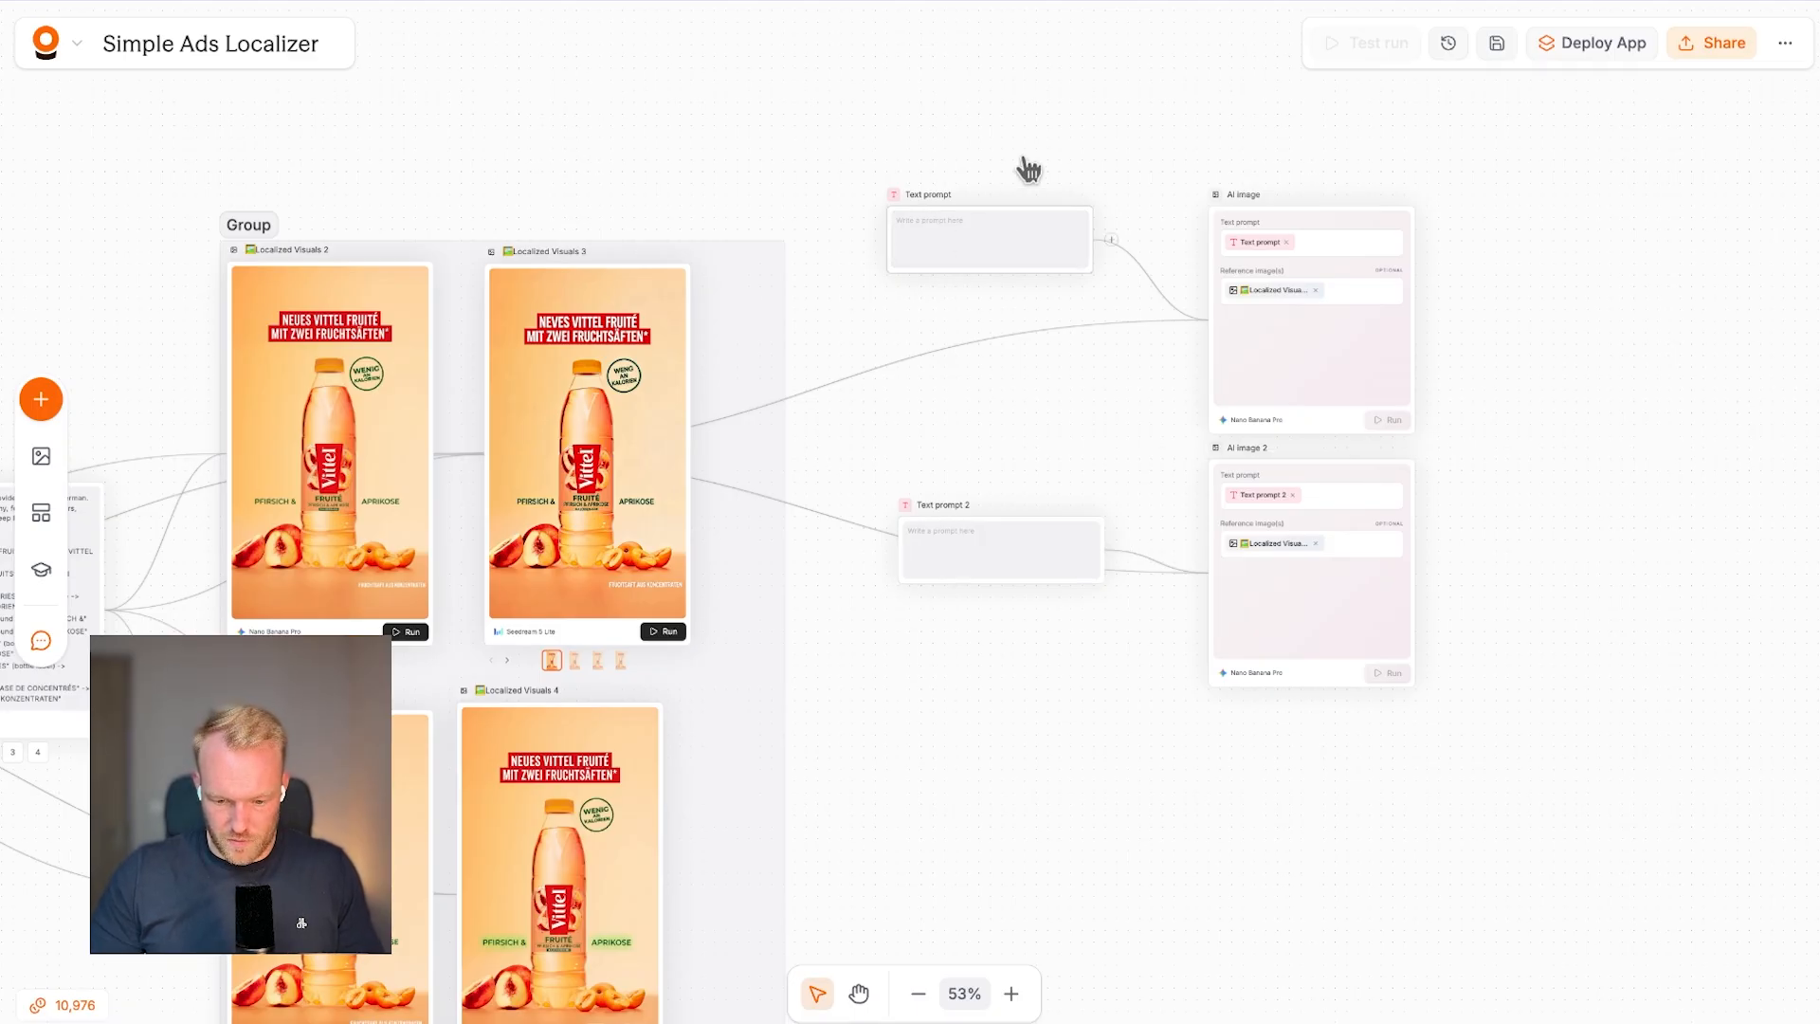
Fill the first text prompt with the graphic designer instructions for adapting the provided ad to a 1:1 layout without stretching, distorting or warping.
scroll(1029, 169, up, 5)
click(957, 310)
text(You are an experienced graphic designer. Adapt the provided ad to a 1:1 layout. • Do not stretch, distort, or warp anything. • Keep original proportions and visual style. • Rebuild the layout for 1:1, not just resize it. • Preserve hierarchy. Main message first, then visuals, then CTA. • Crop only if needed and only in a clean, intentional way. • Keep illustration or photography consistent with the original, and do not add any new elements. • Make sure everything feels balanced and readable.)
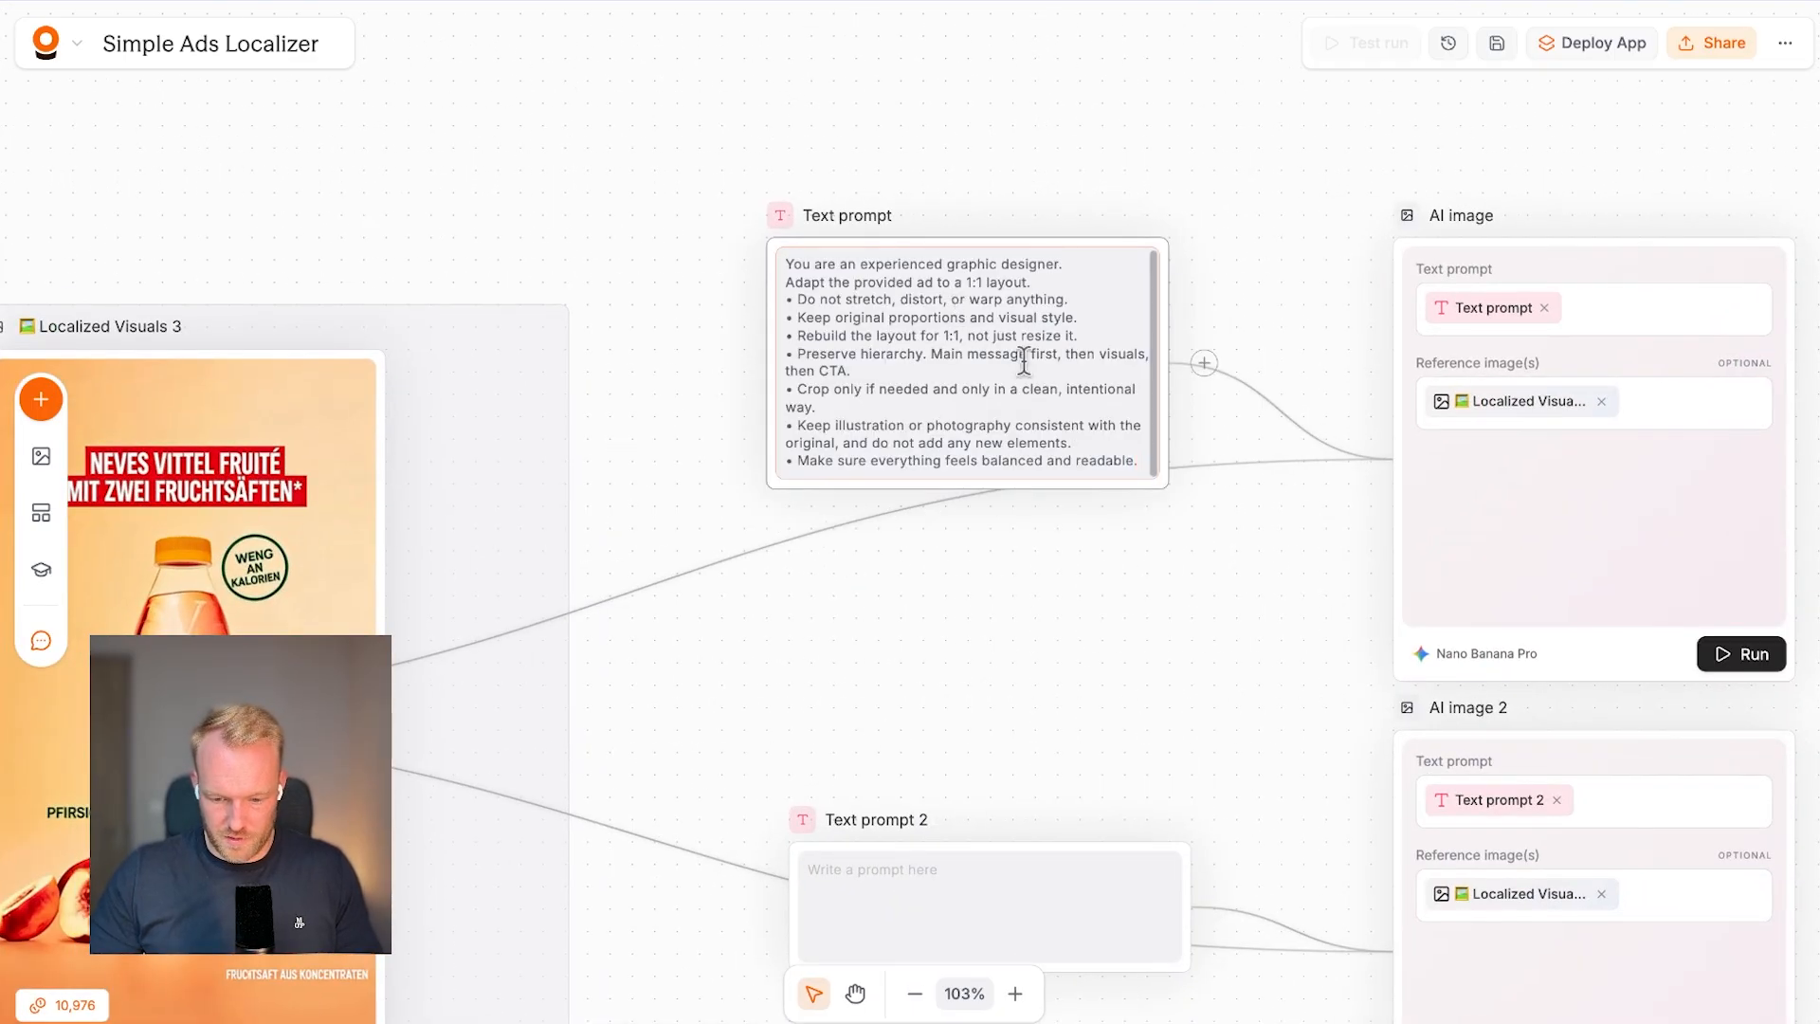
Rename the first AI image node "1x1" and the second one "4x5".
scroll(1090, 642, right, 1)
double_click(1412, 224)
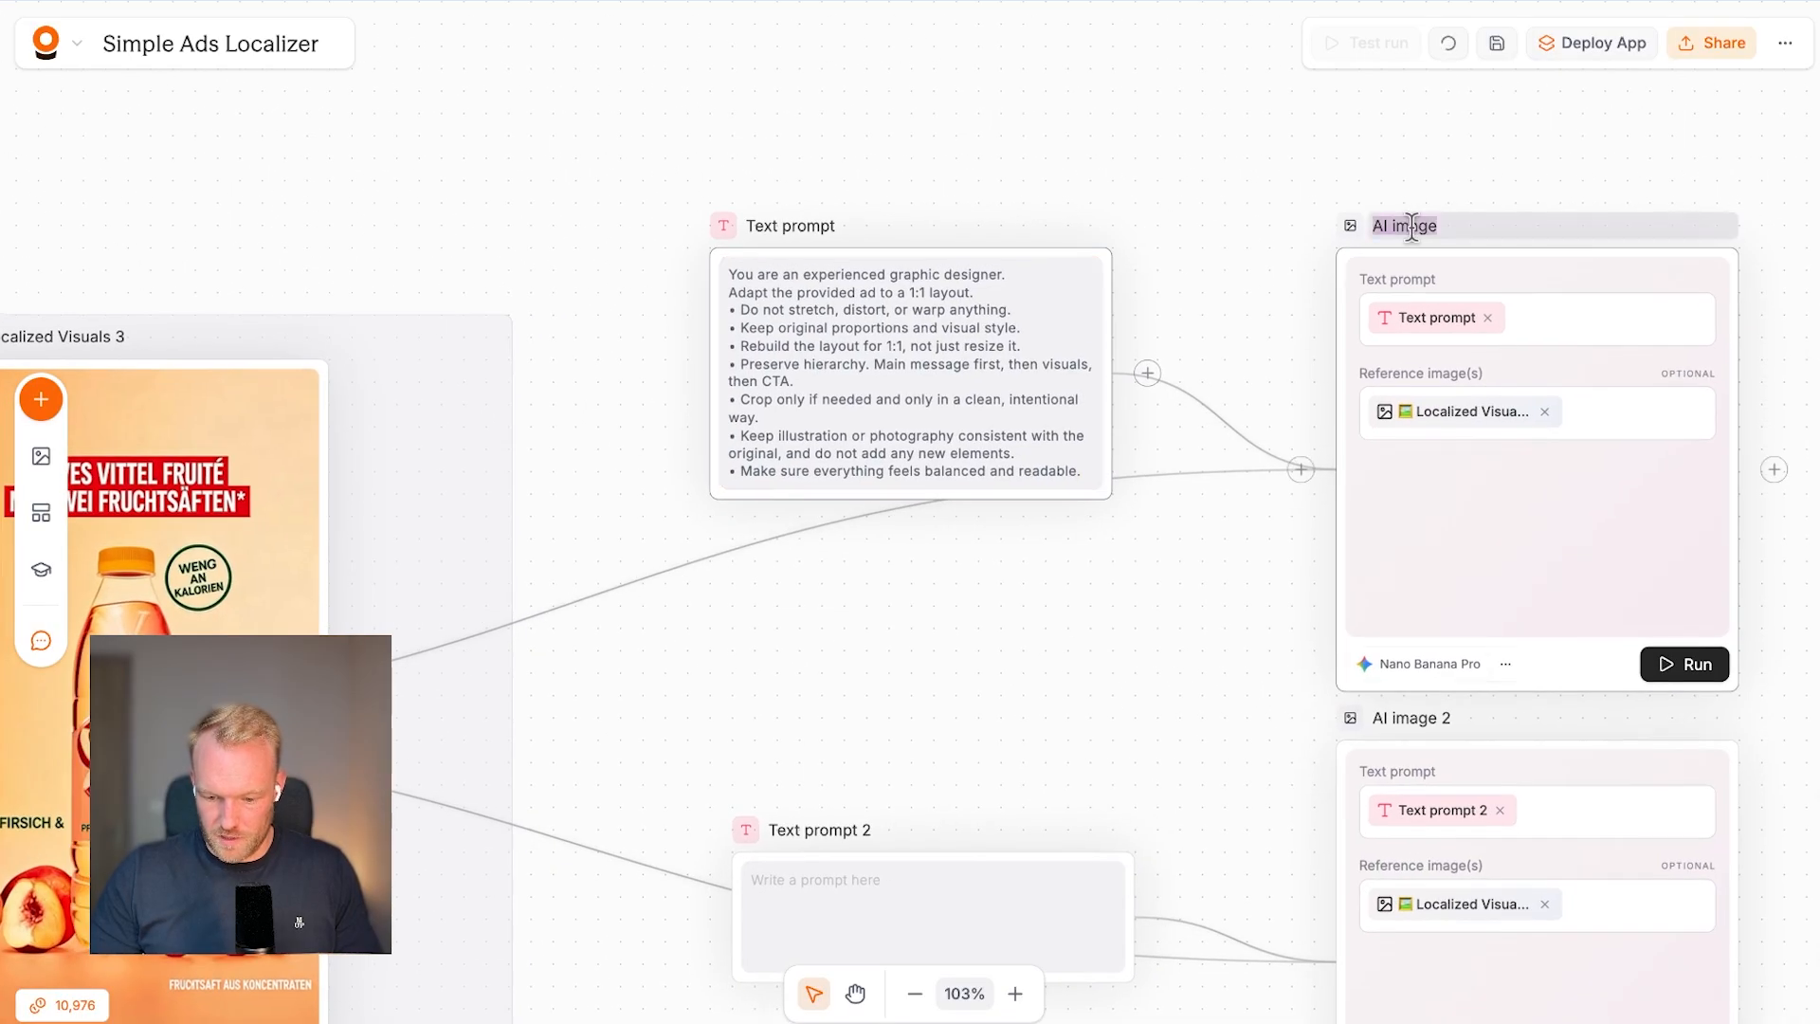
text(1x1)
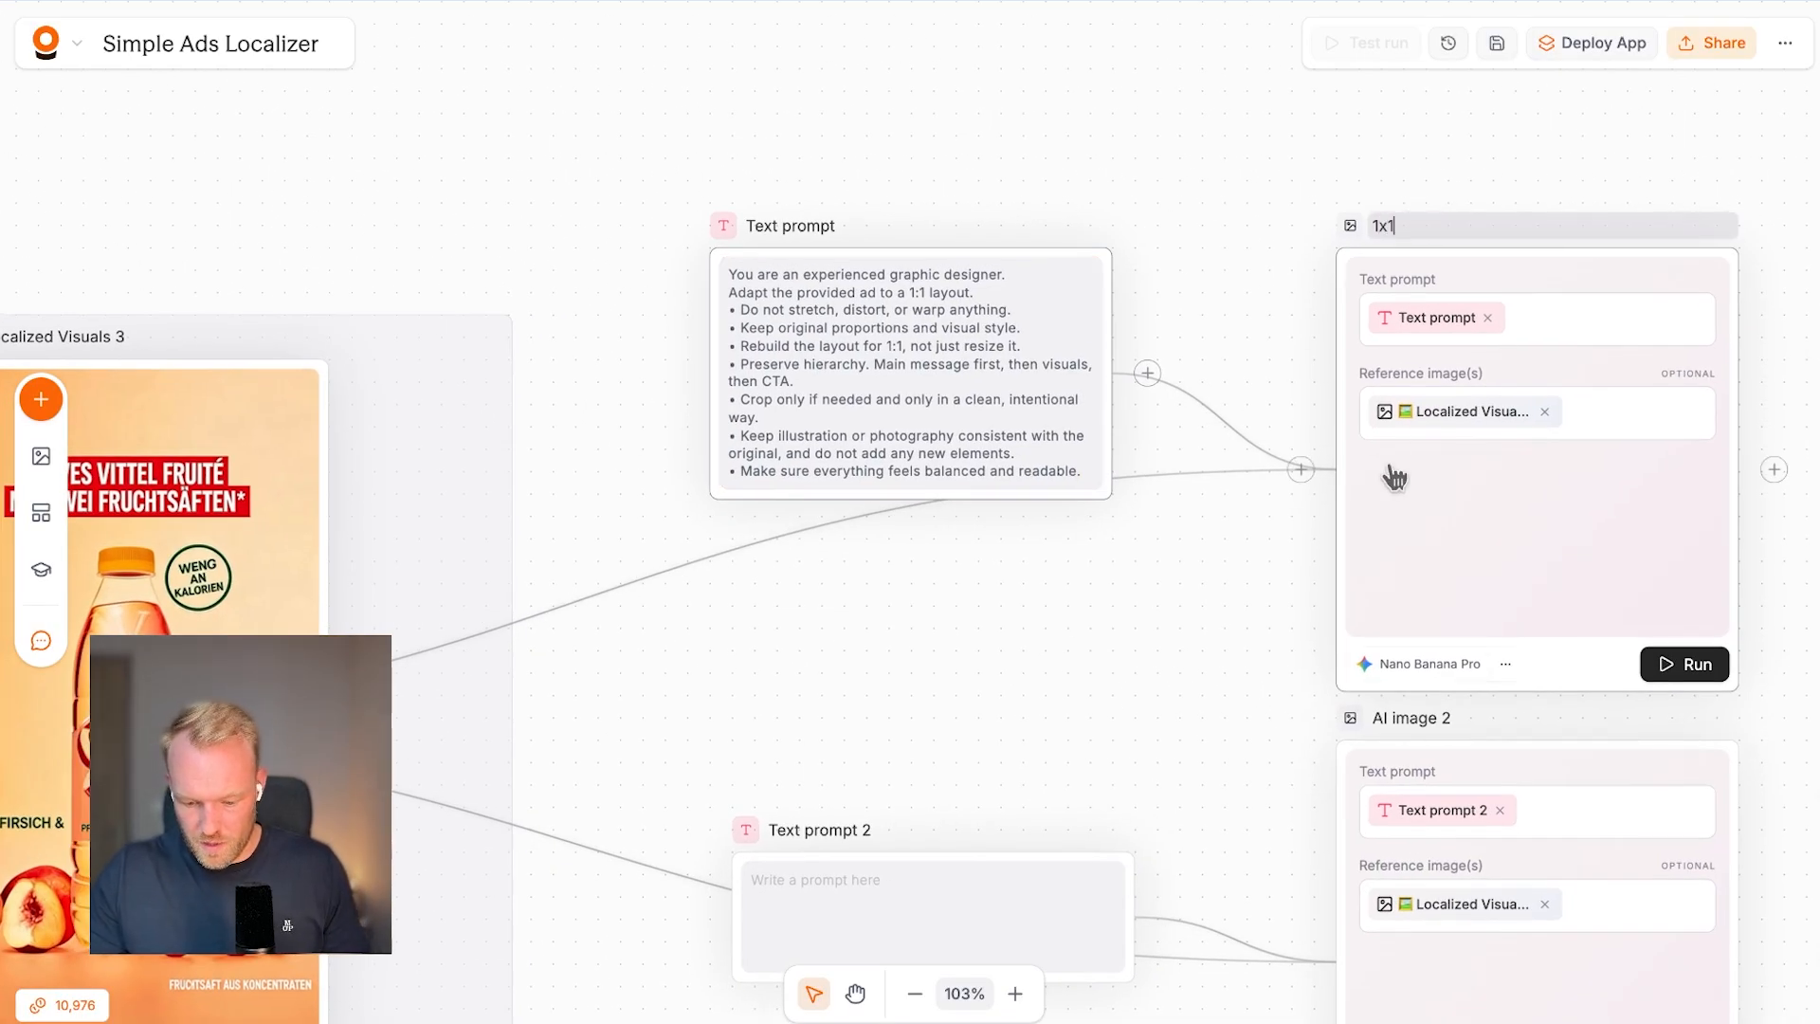
double_click(1412, 718)
text(4)
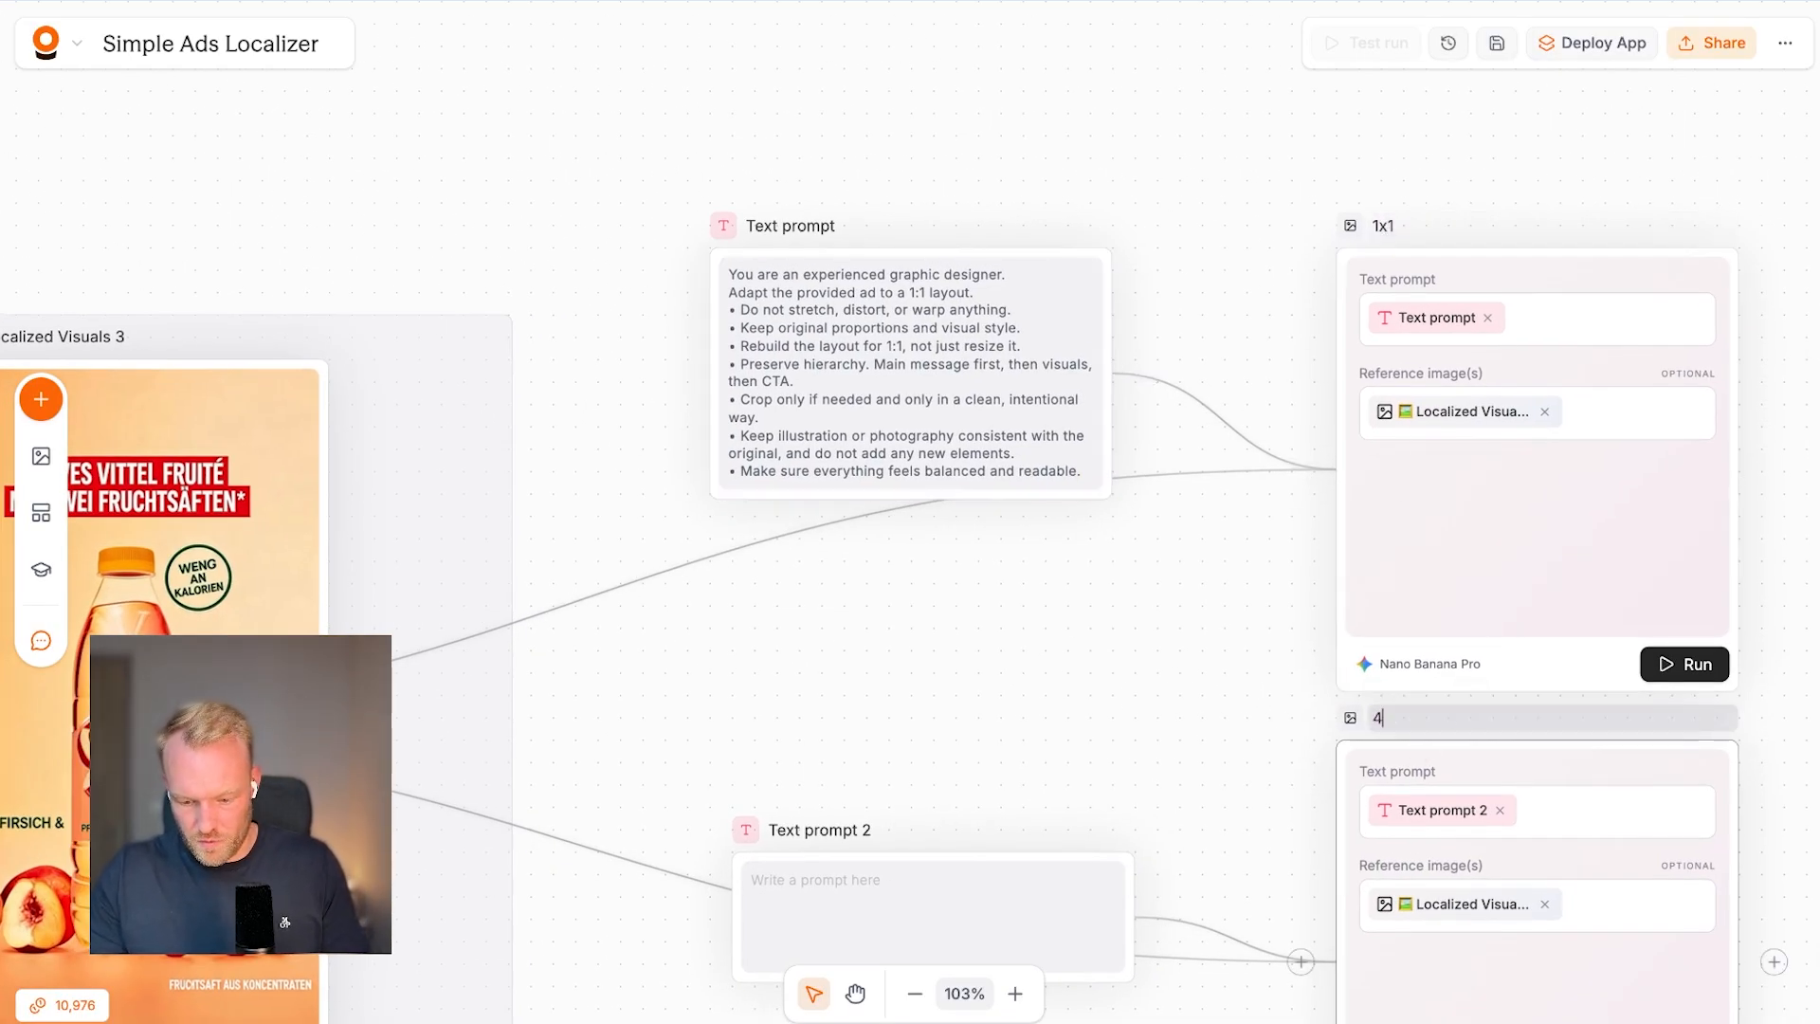
text(x5)
key(Return)
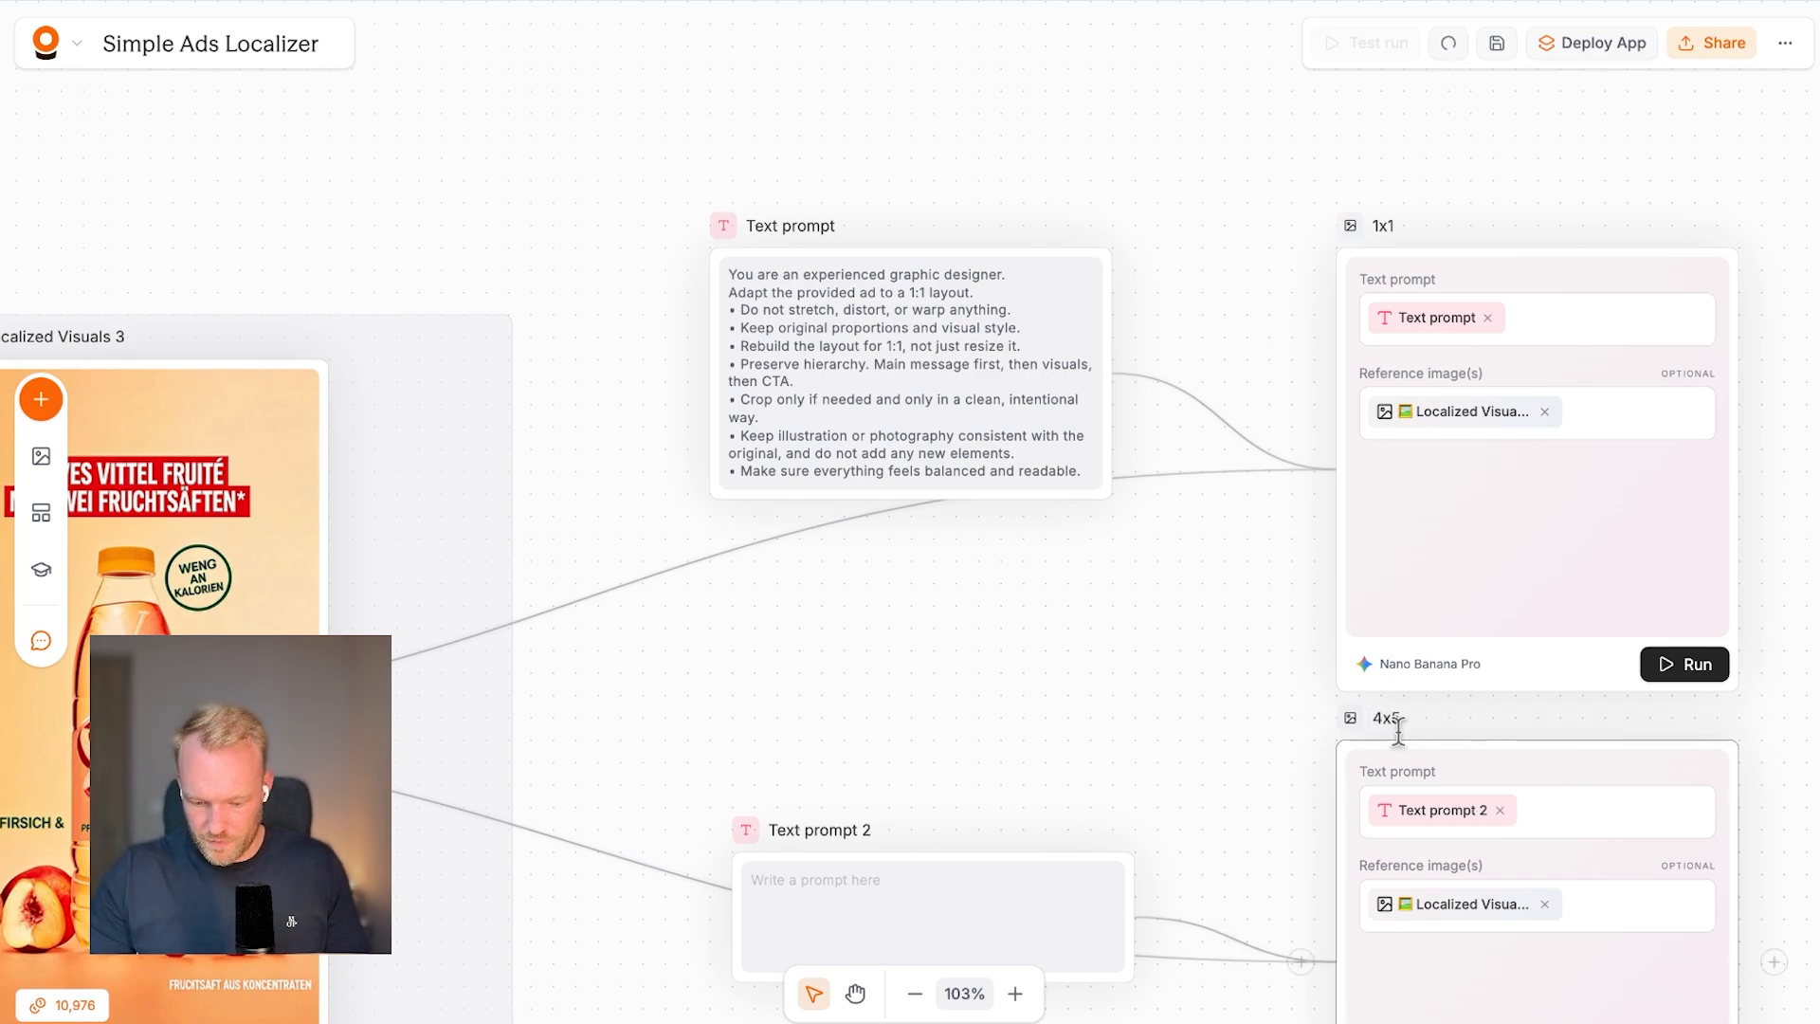
Move the 4x5 node slightly lower and align the two text prompt nodes in one column.
drag(1451, 768, 1451, 808)
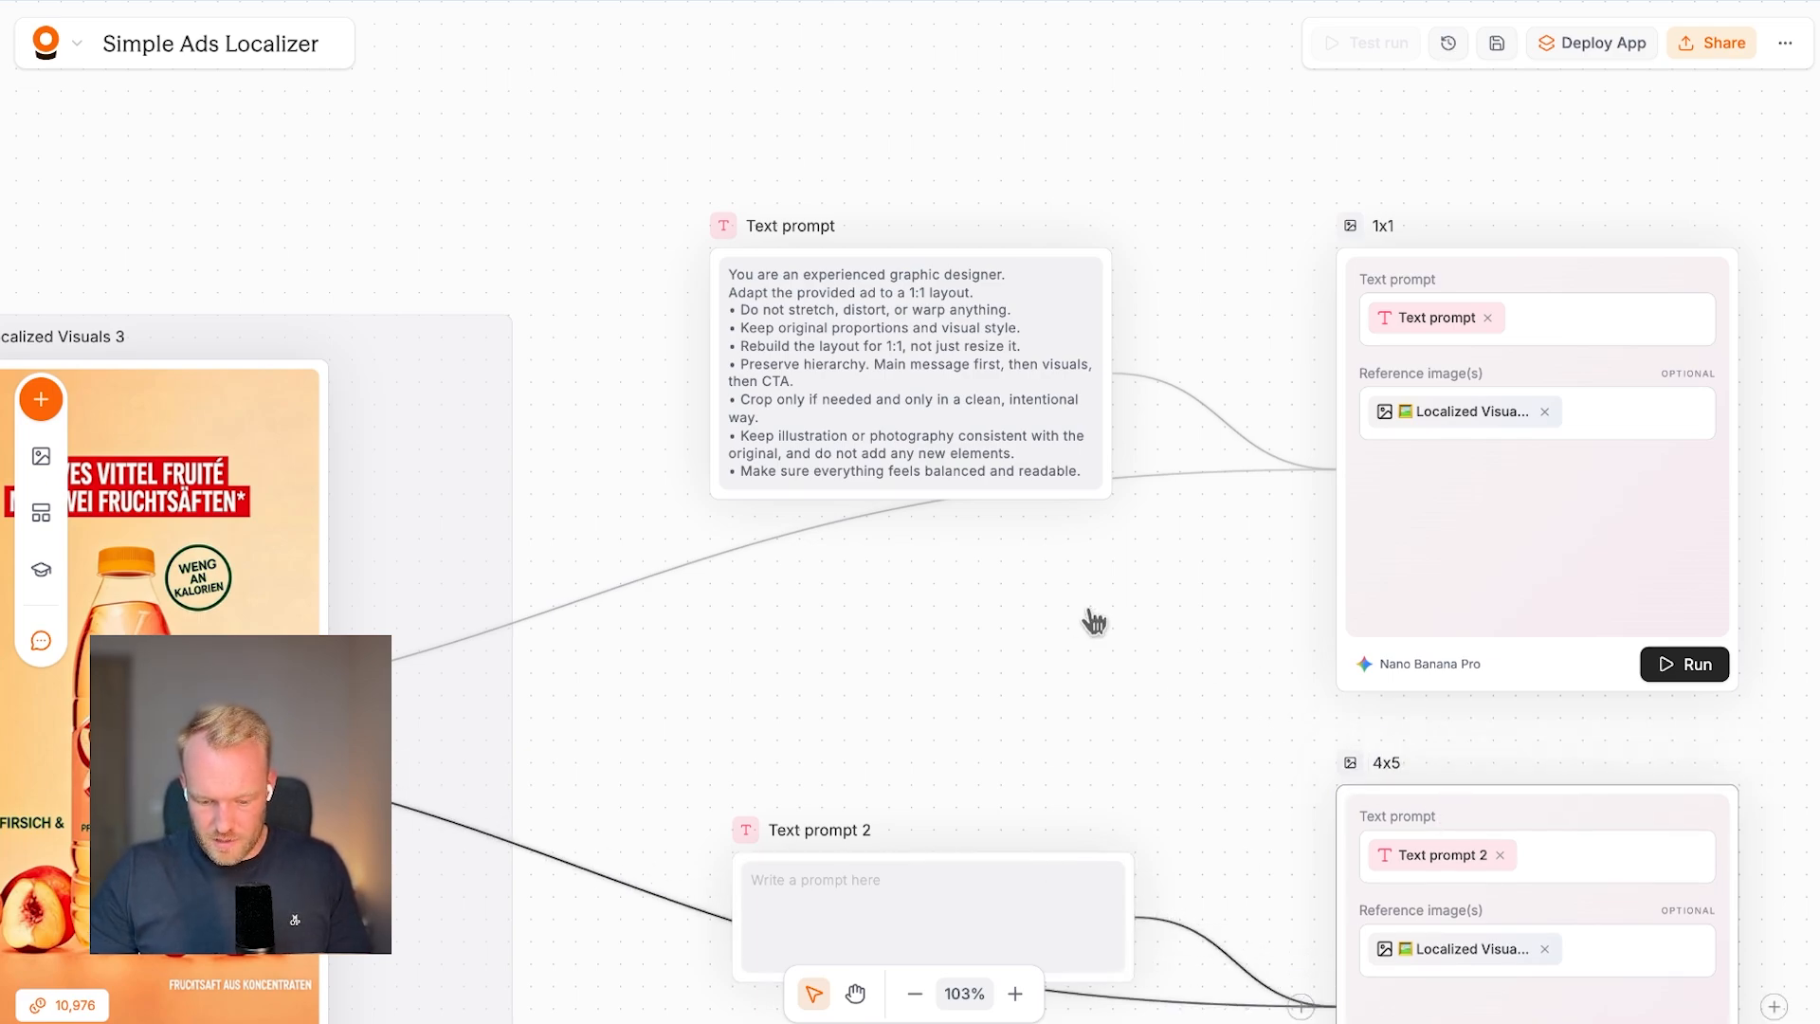
scroll(1089, 621, down, 6)
drag(1081, 679, 1070, 716)
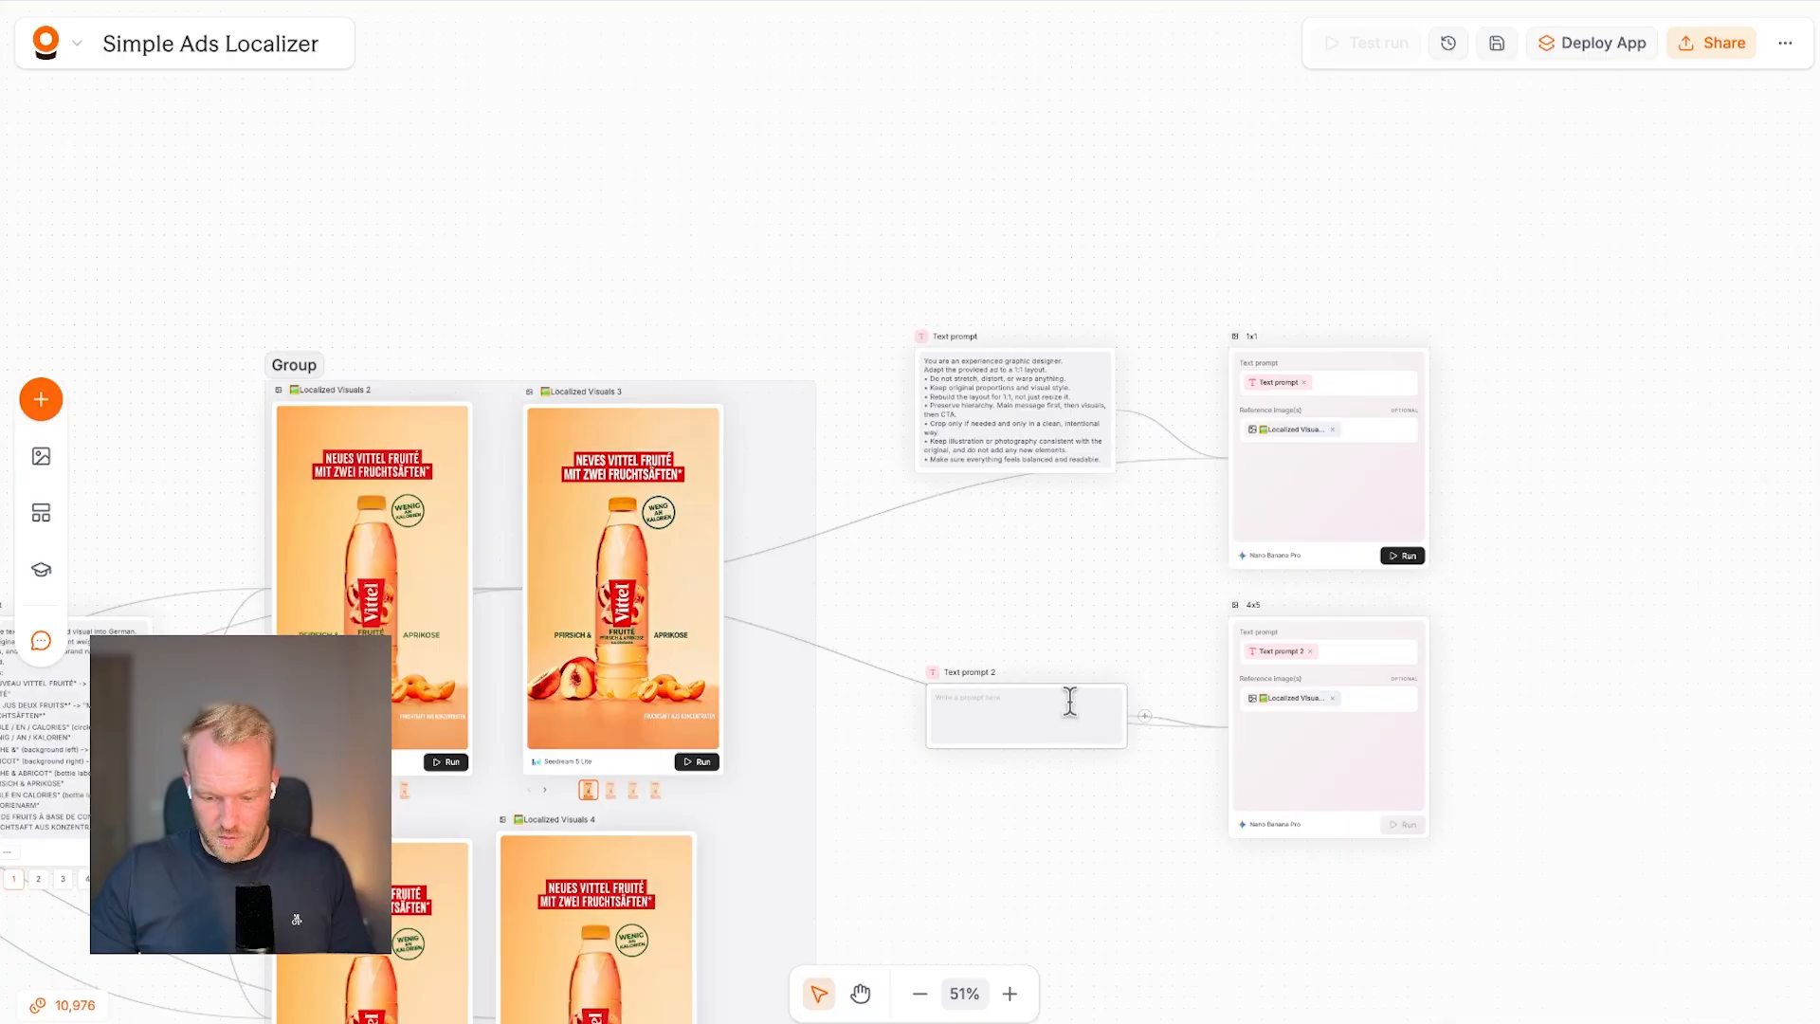
drag(1027, 438, 1038, 472)
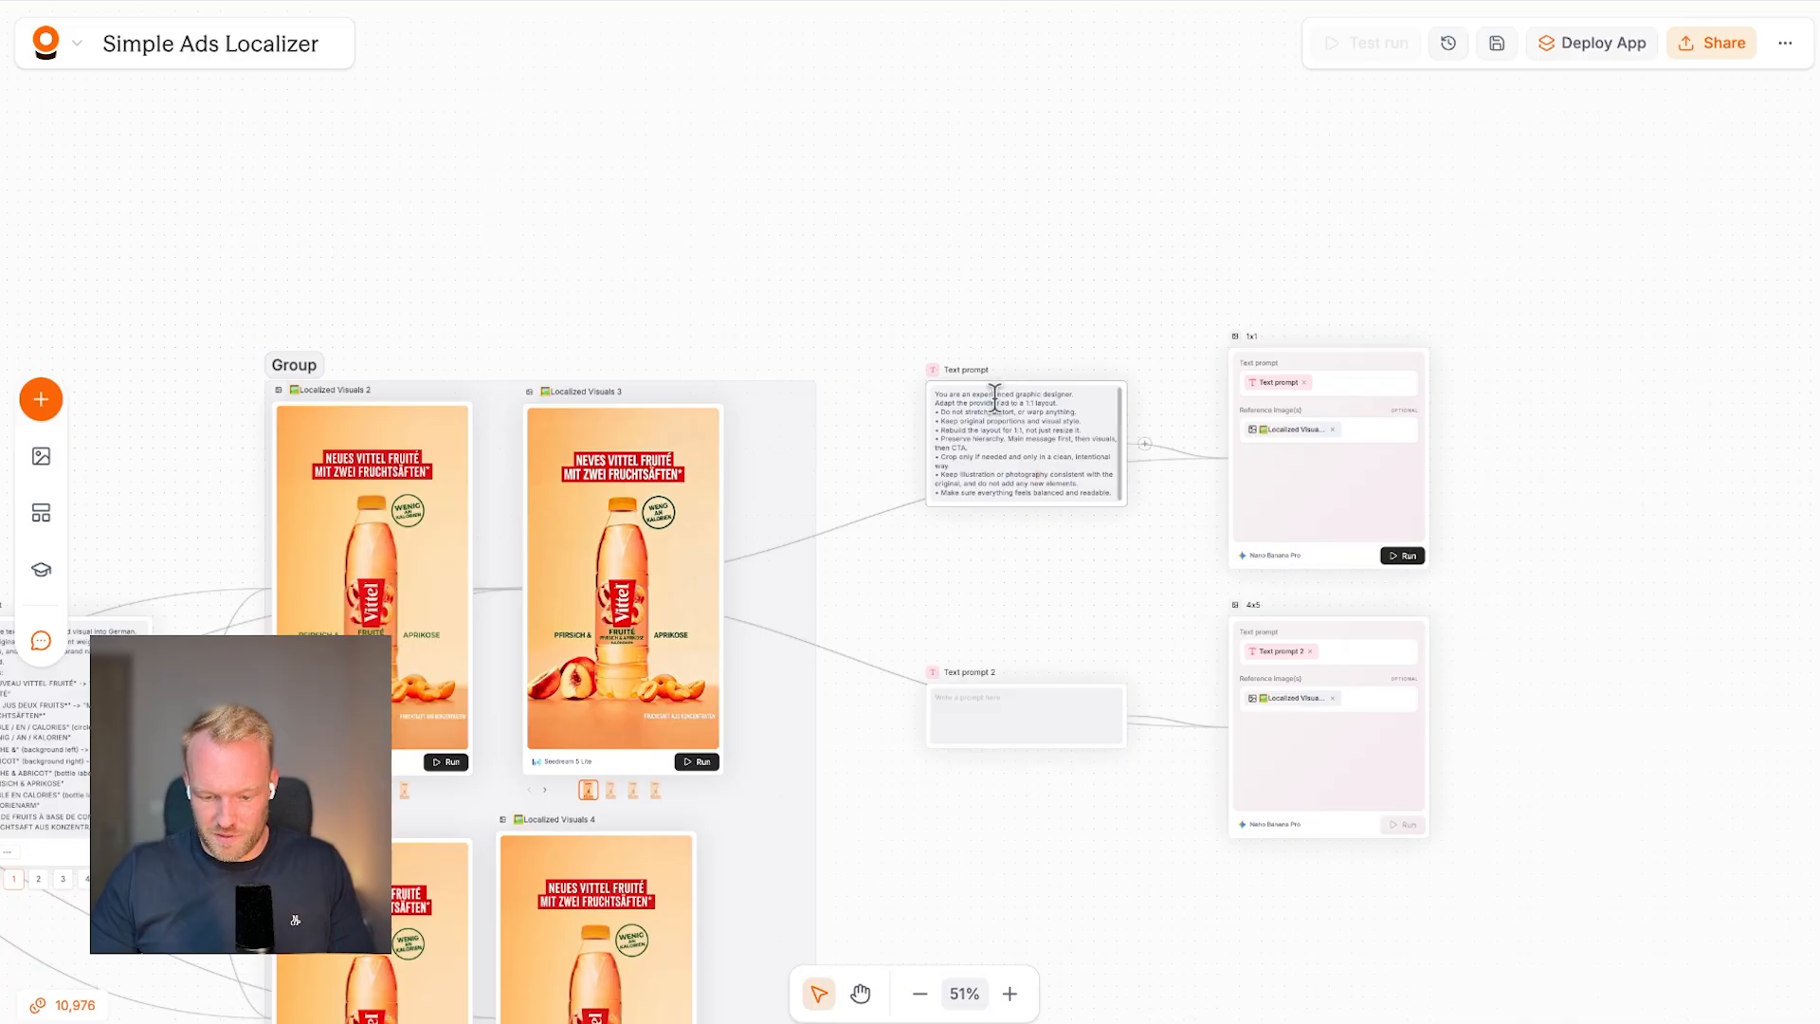
Review the wording of the 1:1 layout prompt and the settings of the 1x1 node.
scroll(1055, 522, up, 5)
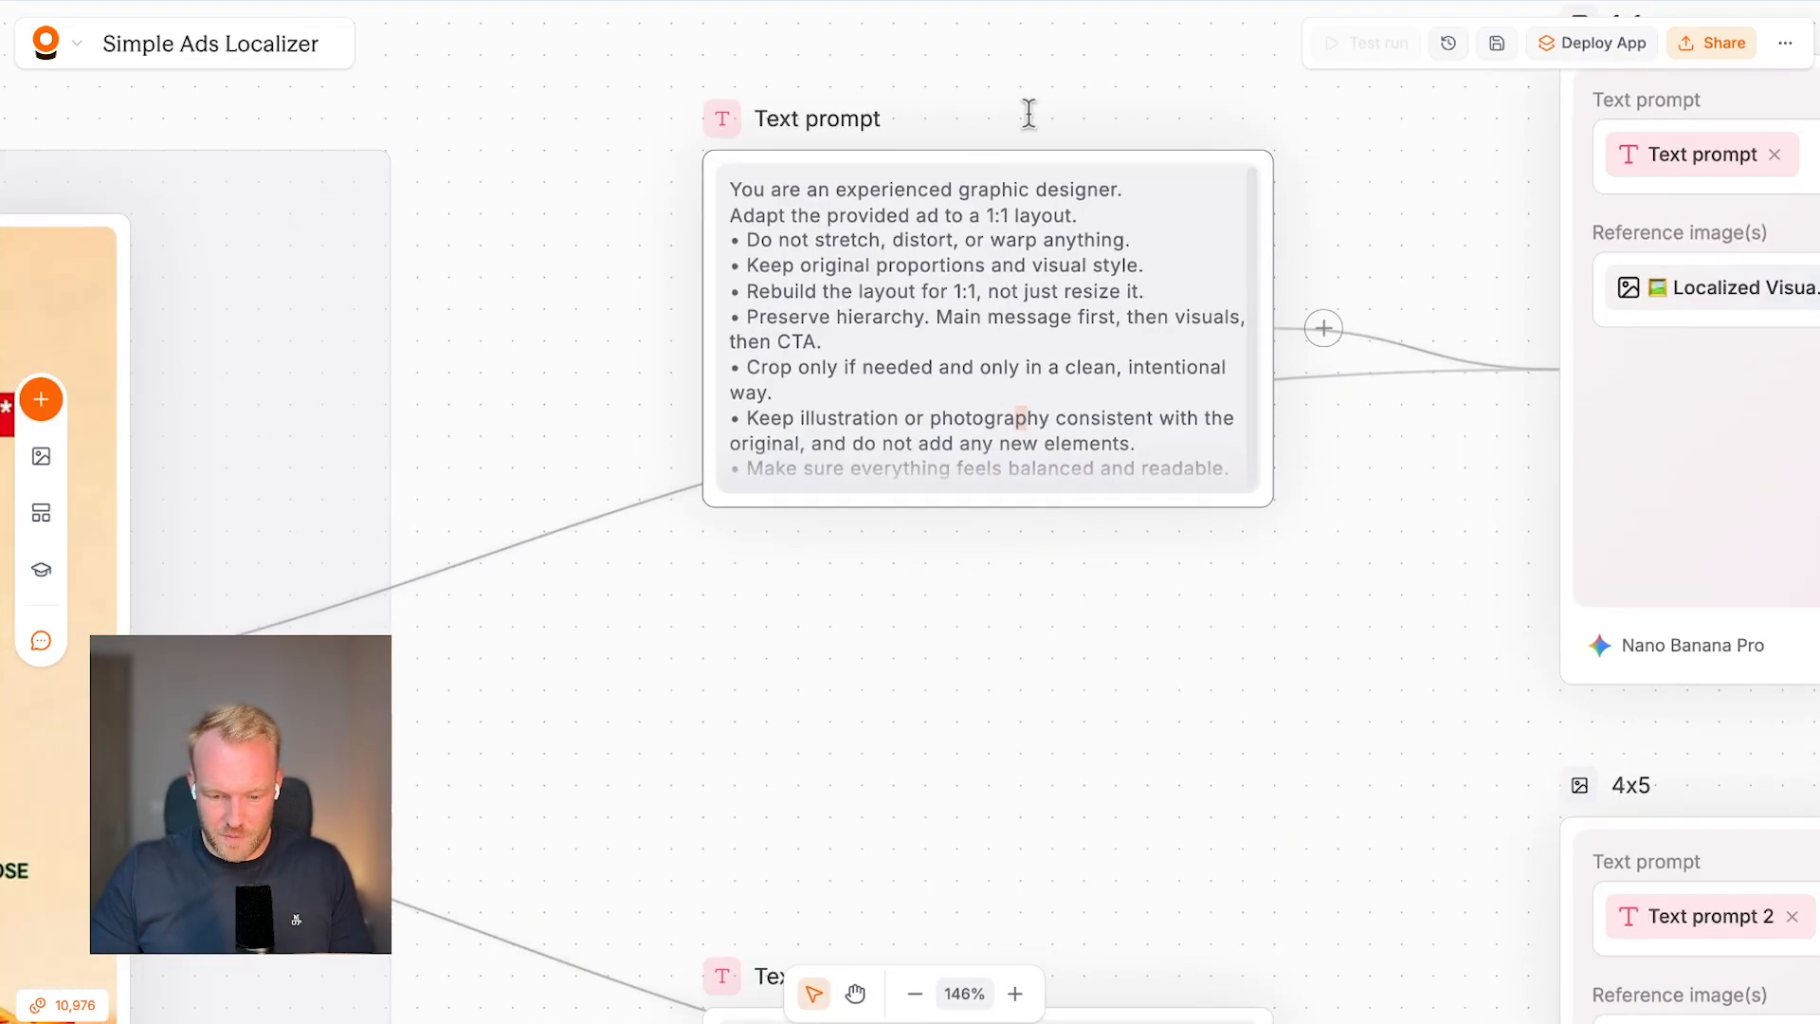
scroll(1036, 127, up, 1)
scroll(1034, 127, up, 3)
scroll(885, 167, right, 3)
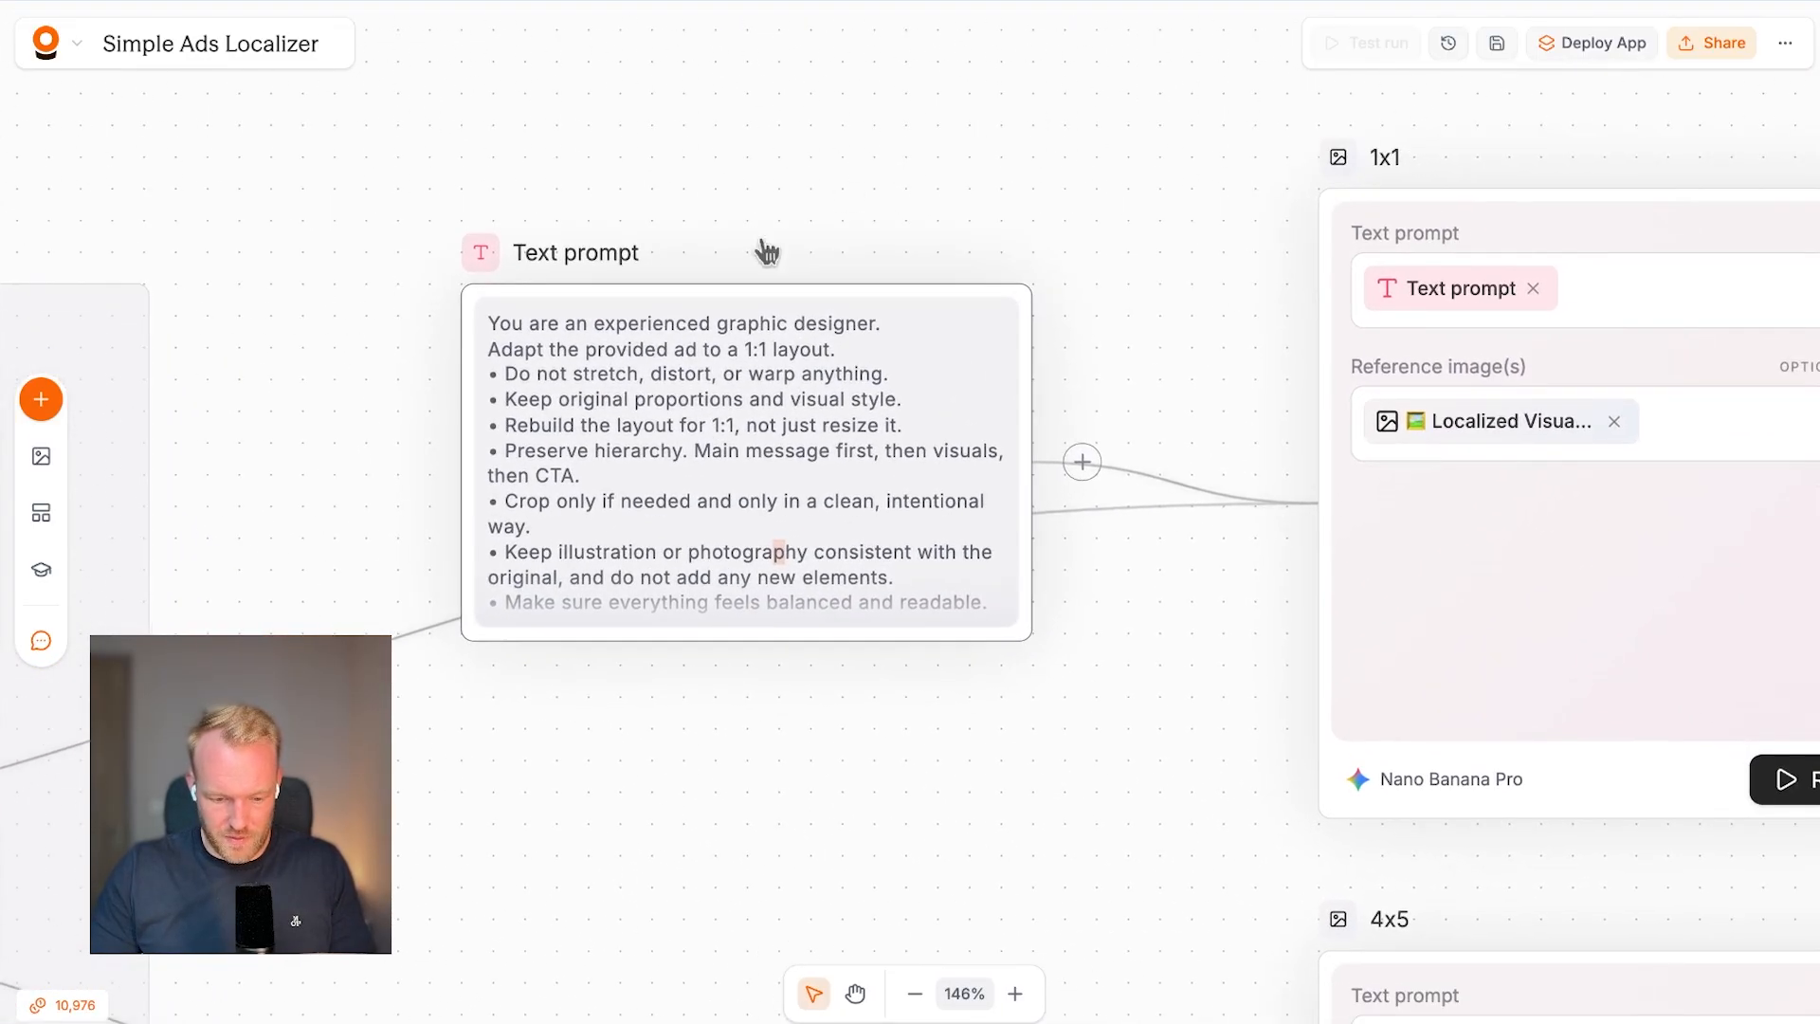
scroll(748, 248, down, 4)
scroll(748, 247, left, 3)
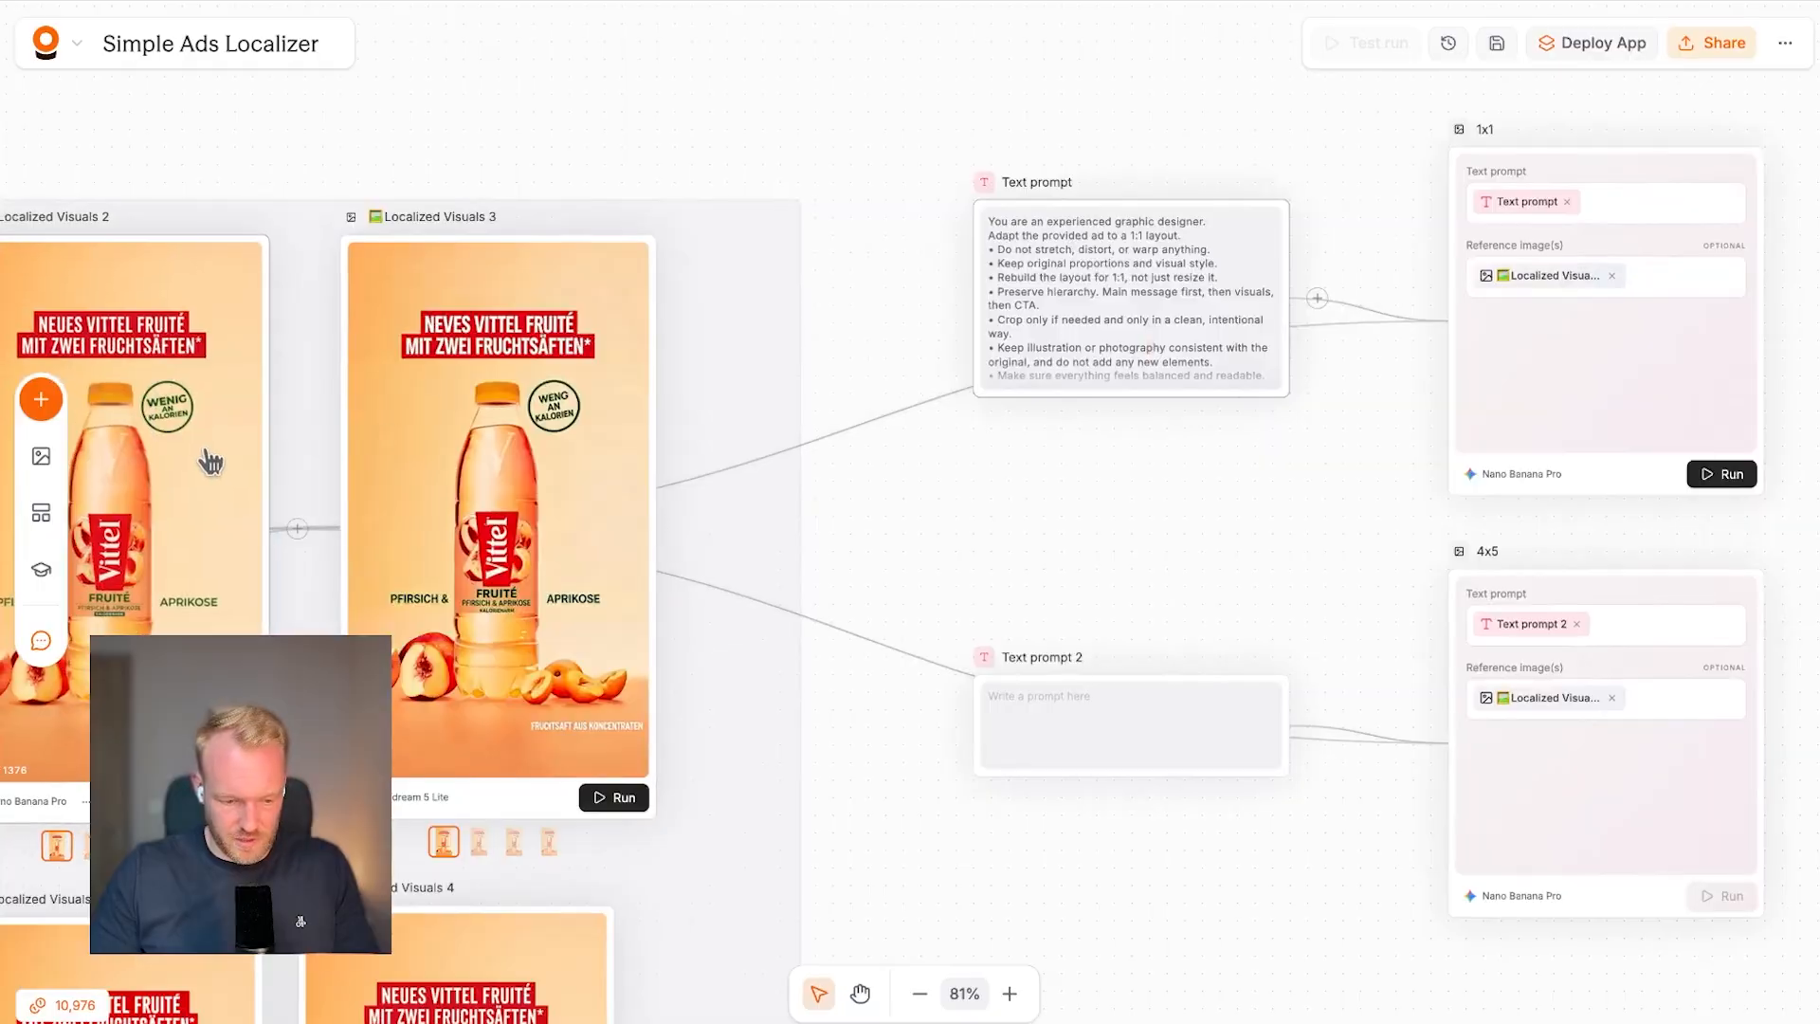
scroll(1223, 451, up, 3)
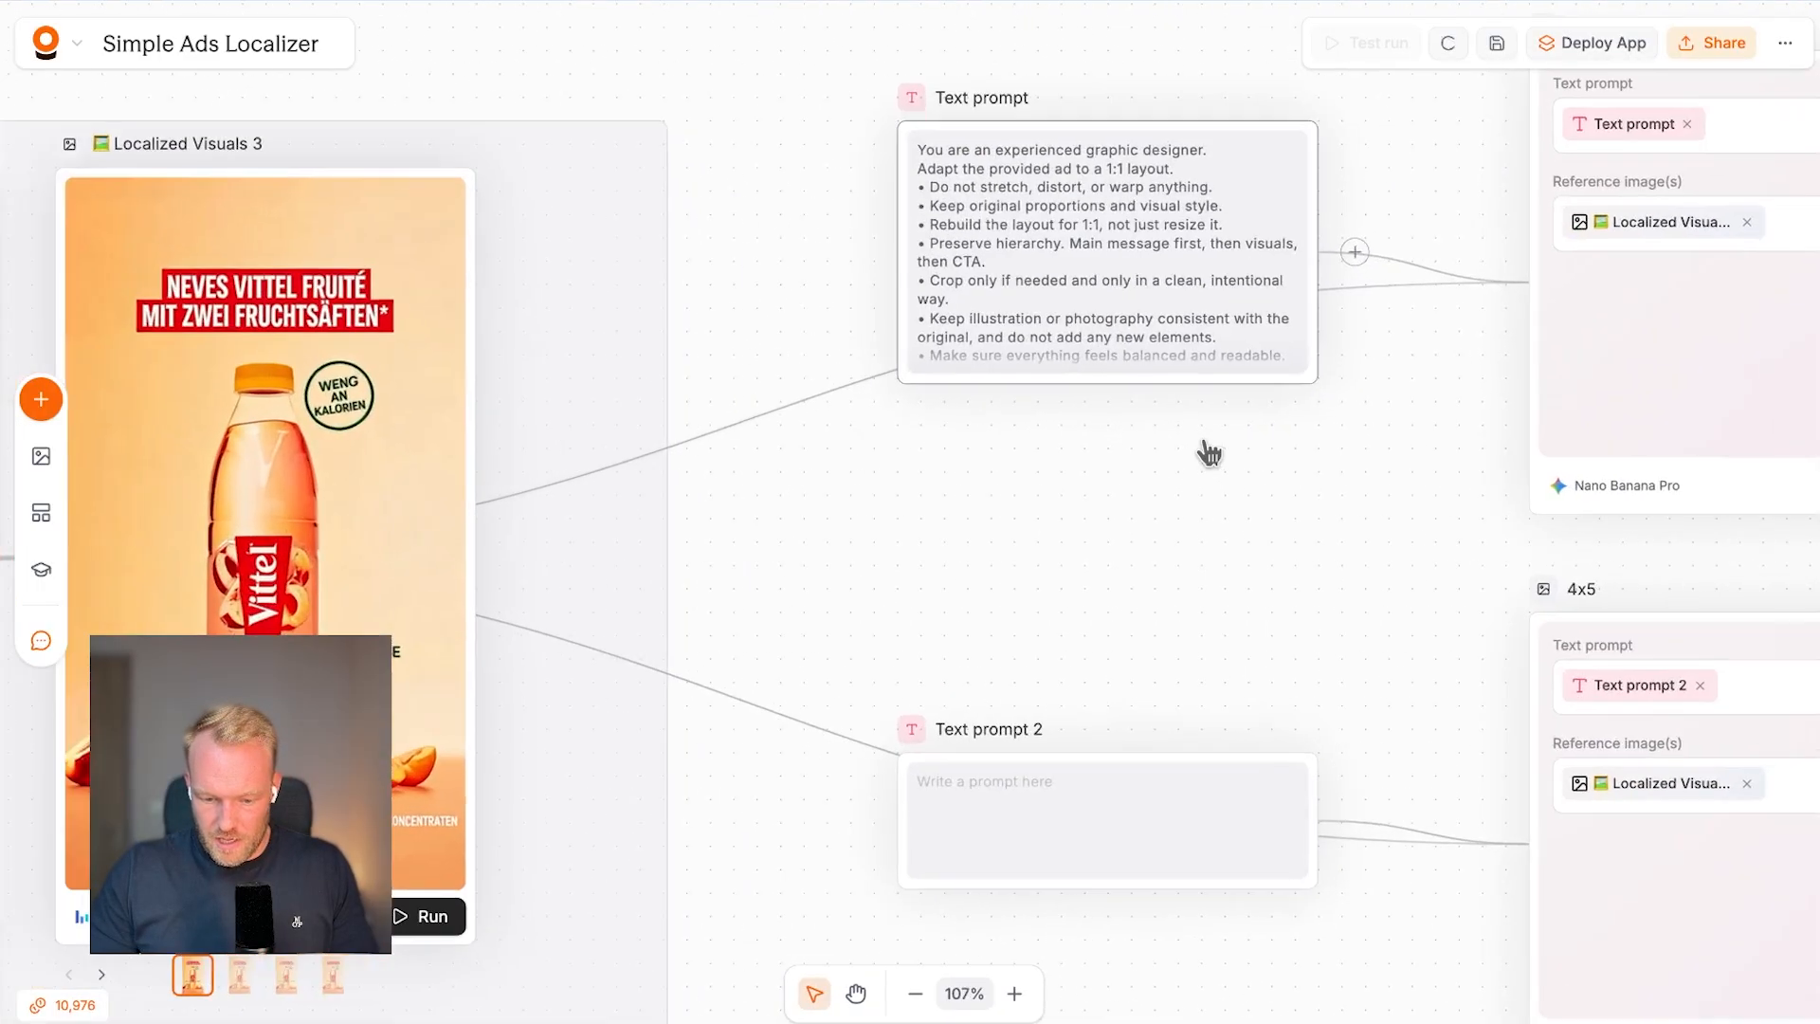
triple_click(1075, 272)
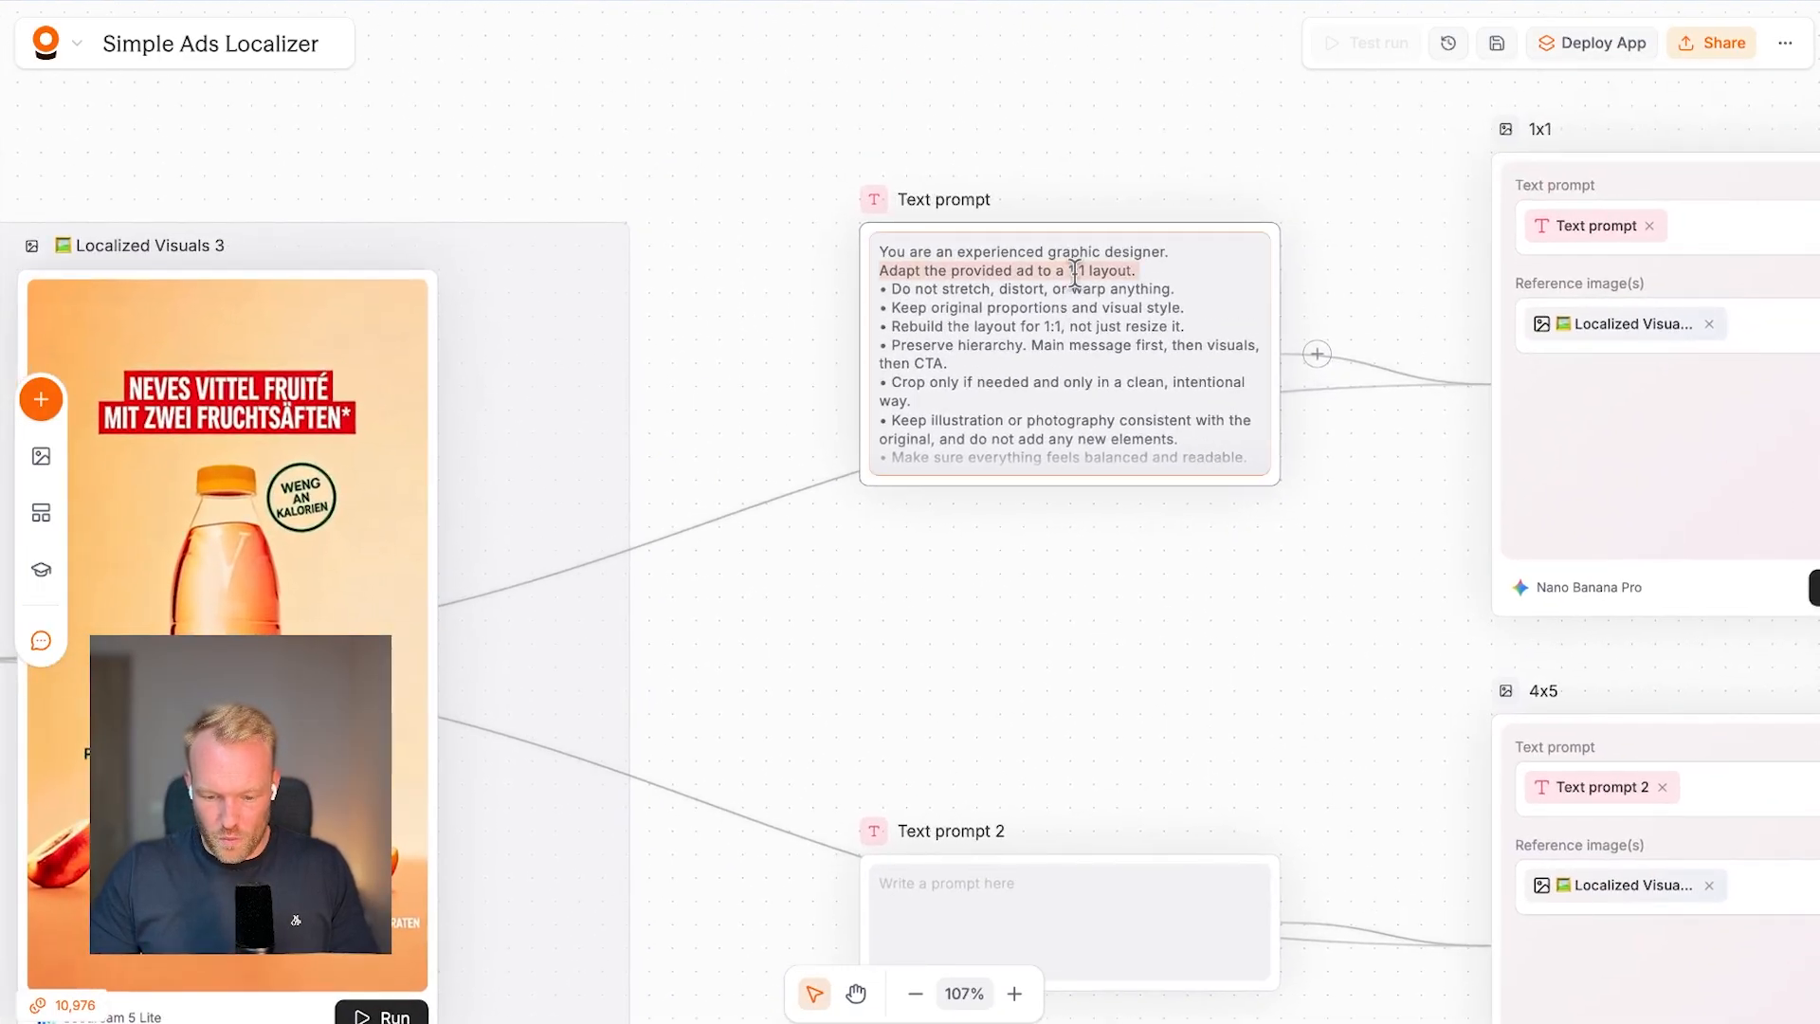
scroll(1370, 577, right, 3)
click(1582, 622)
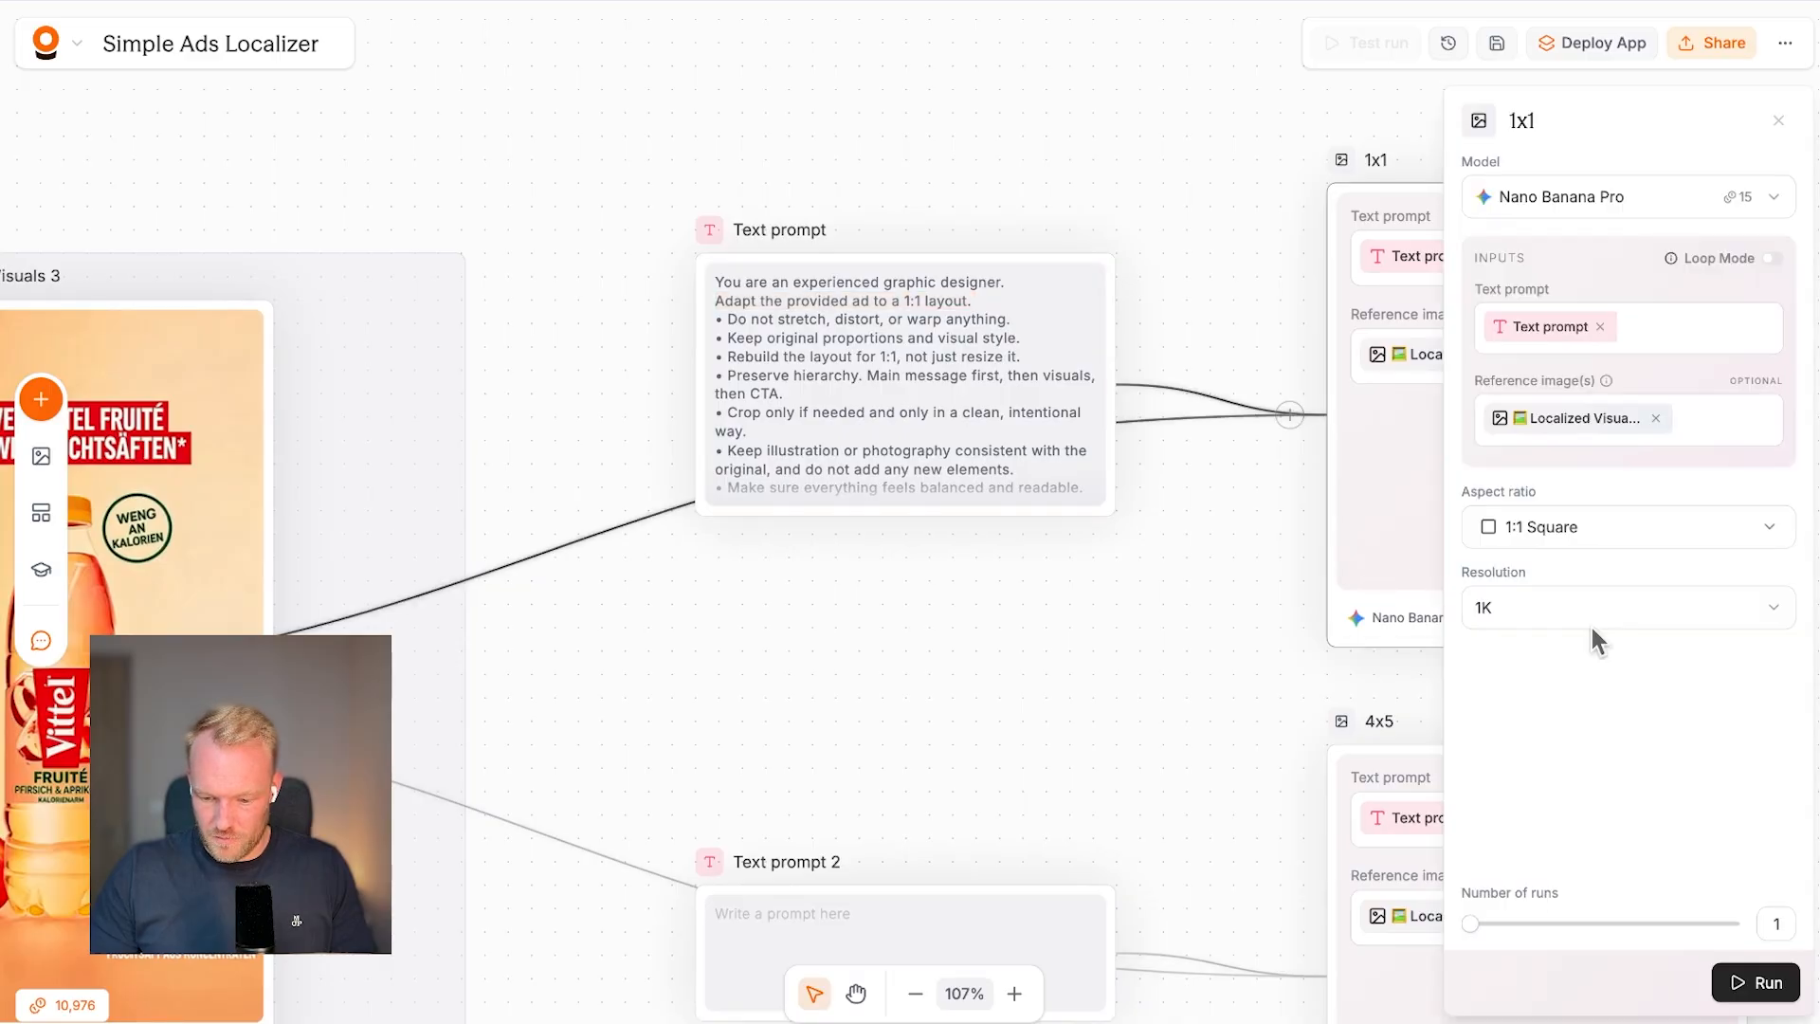
click(832, 617)
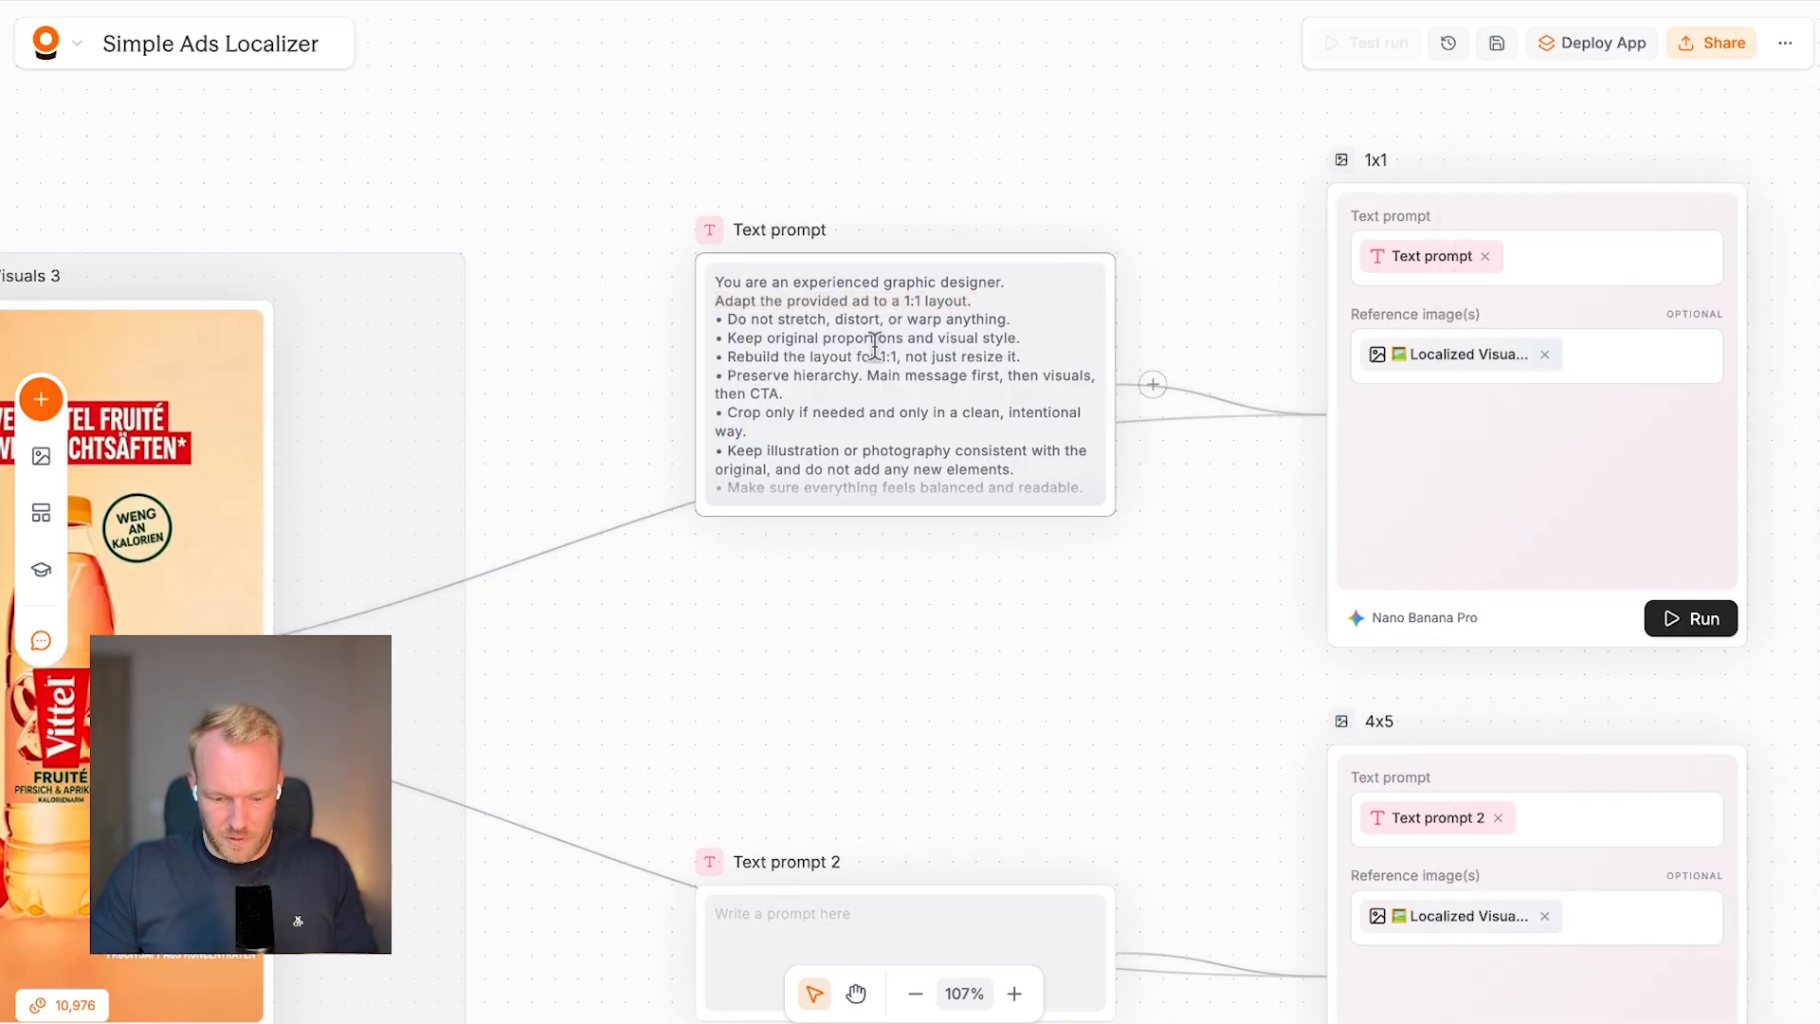
scroll(878, 538, down, 1)
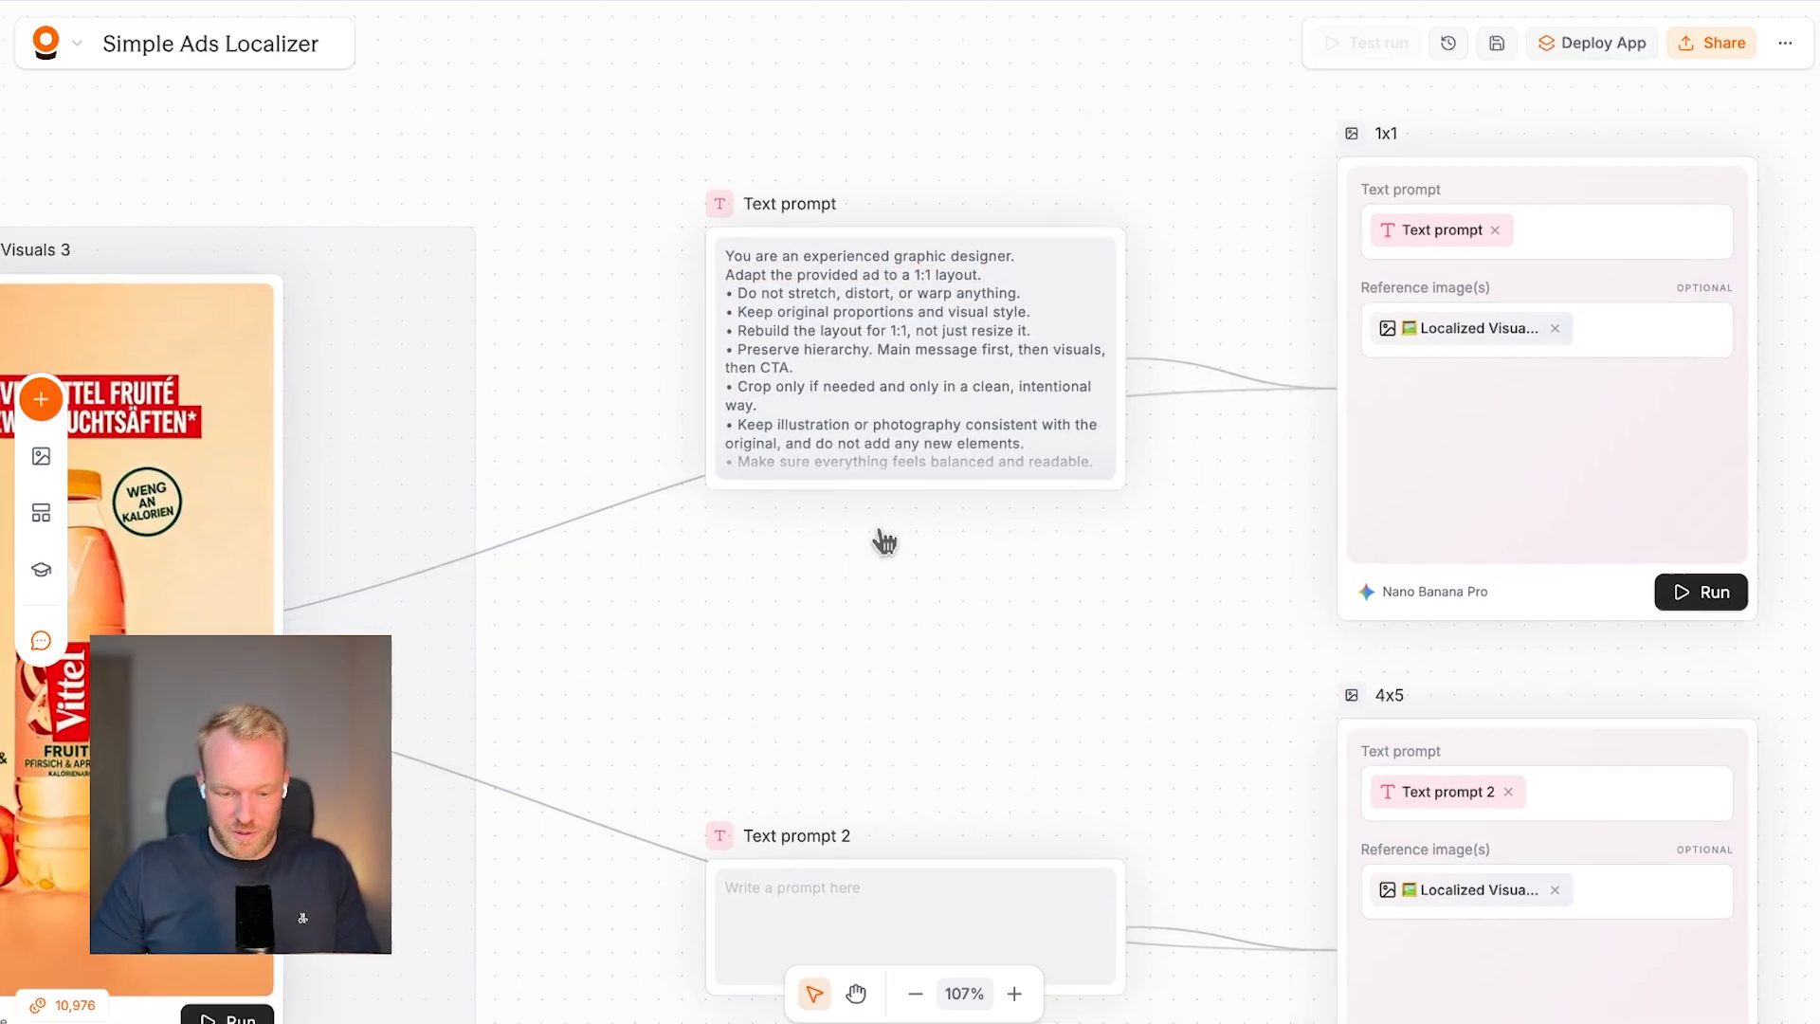
scroll(884, 540, down, 1)
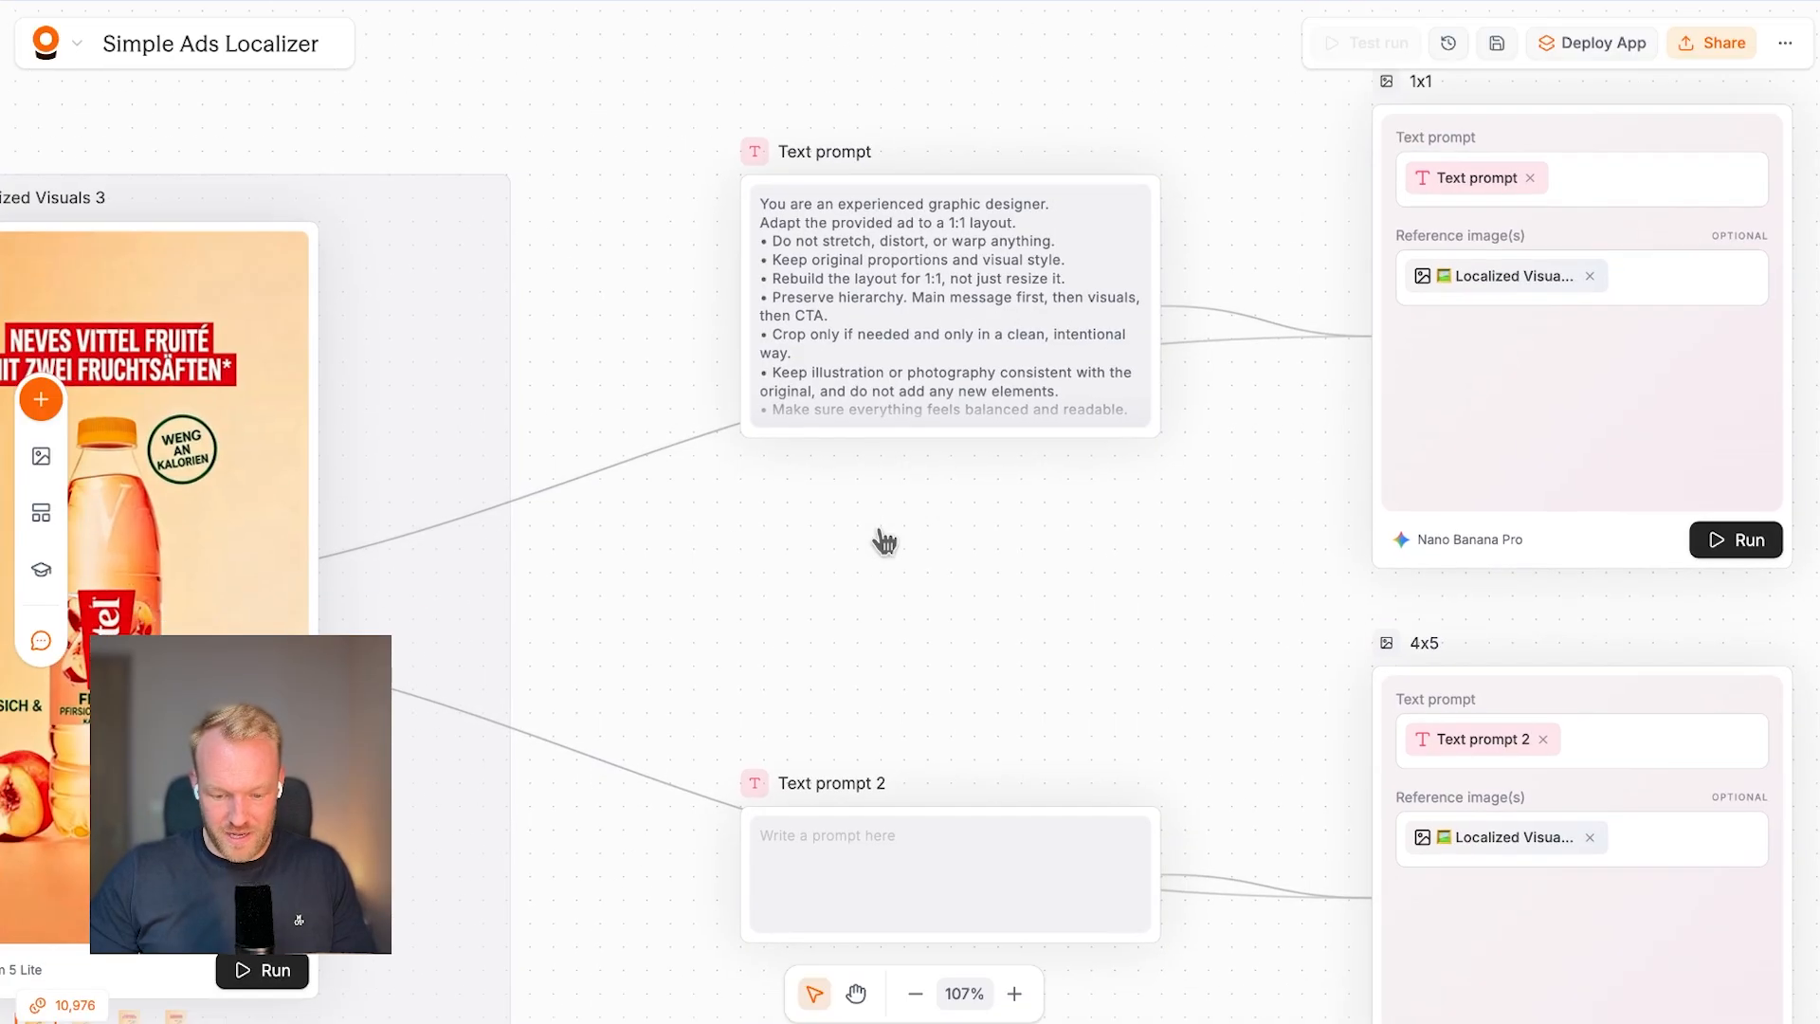
Copy the full 1:1 layout prompt from the first text prompt node into the empty Text prompt 2 node.
scroll(922, 539, left, 2)
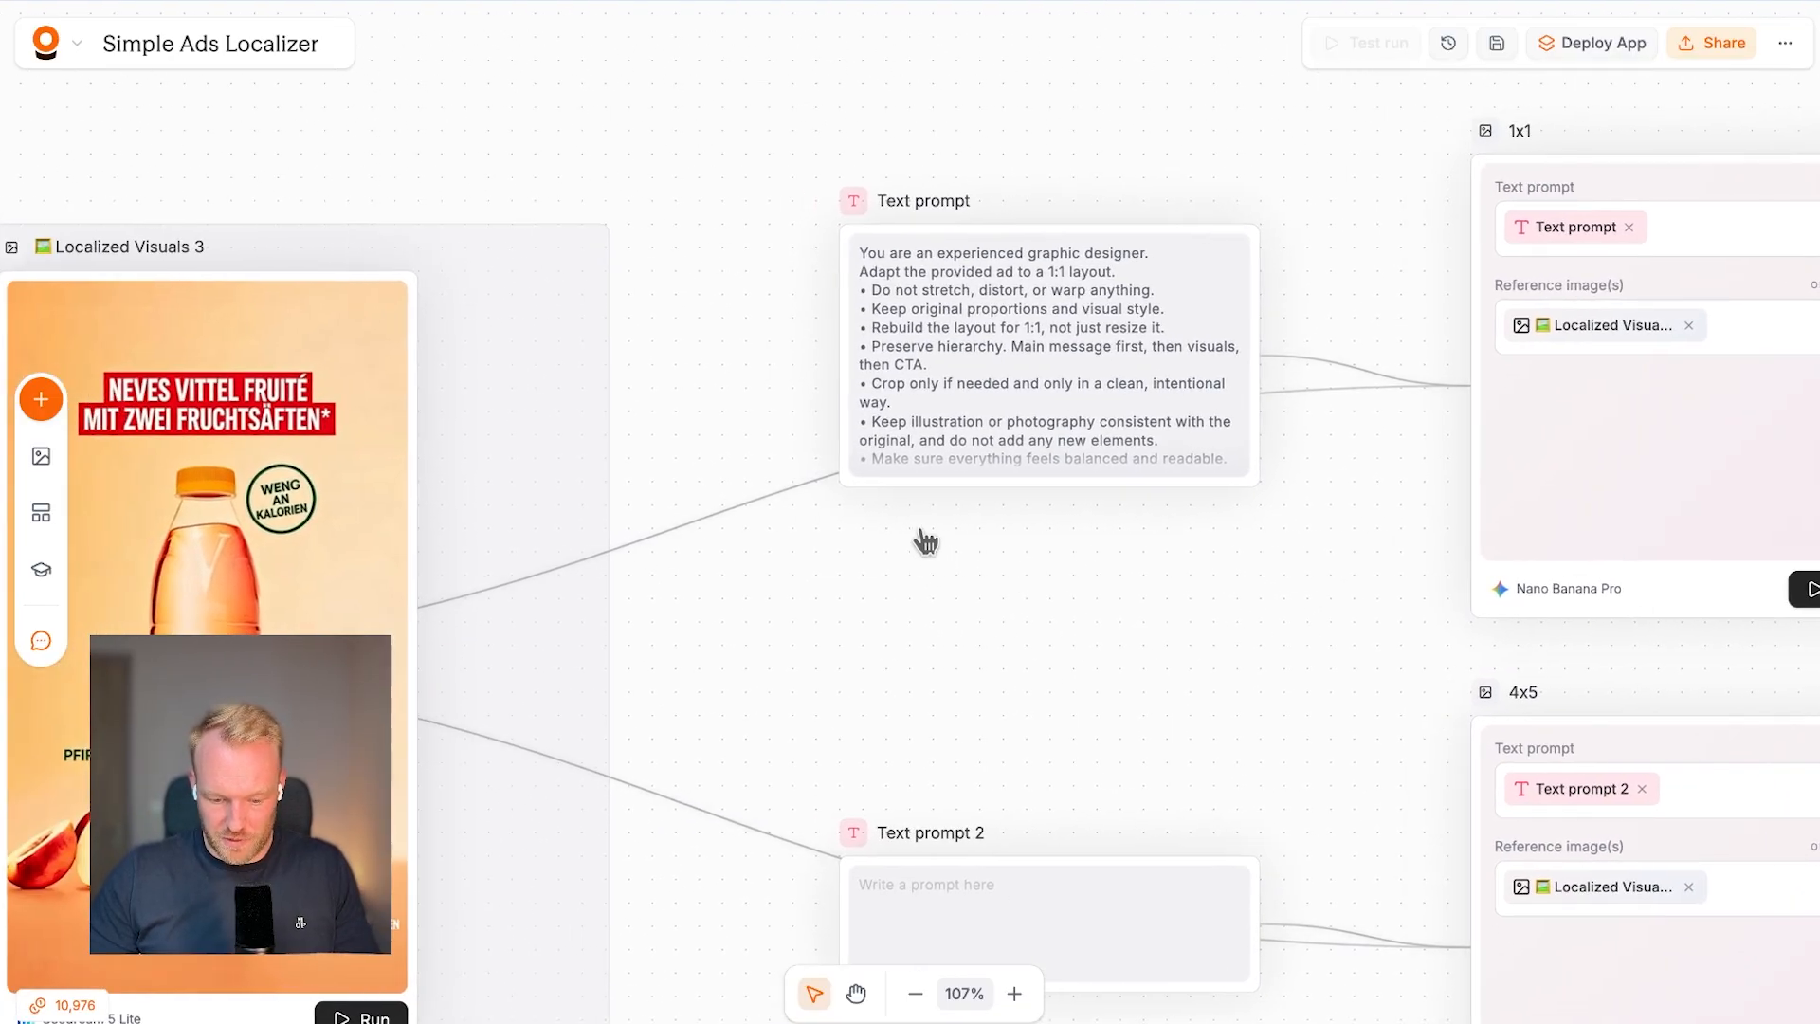
scroll(925, 541, right, 3)
scroll(924, 540, down, 3)
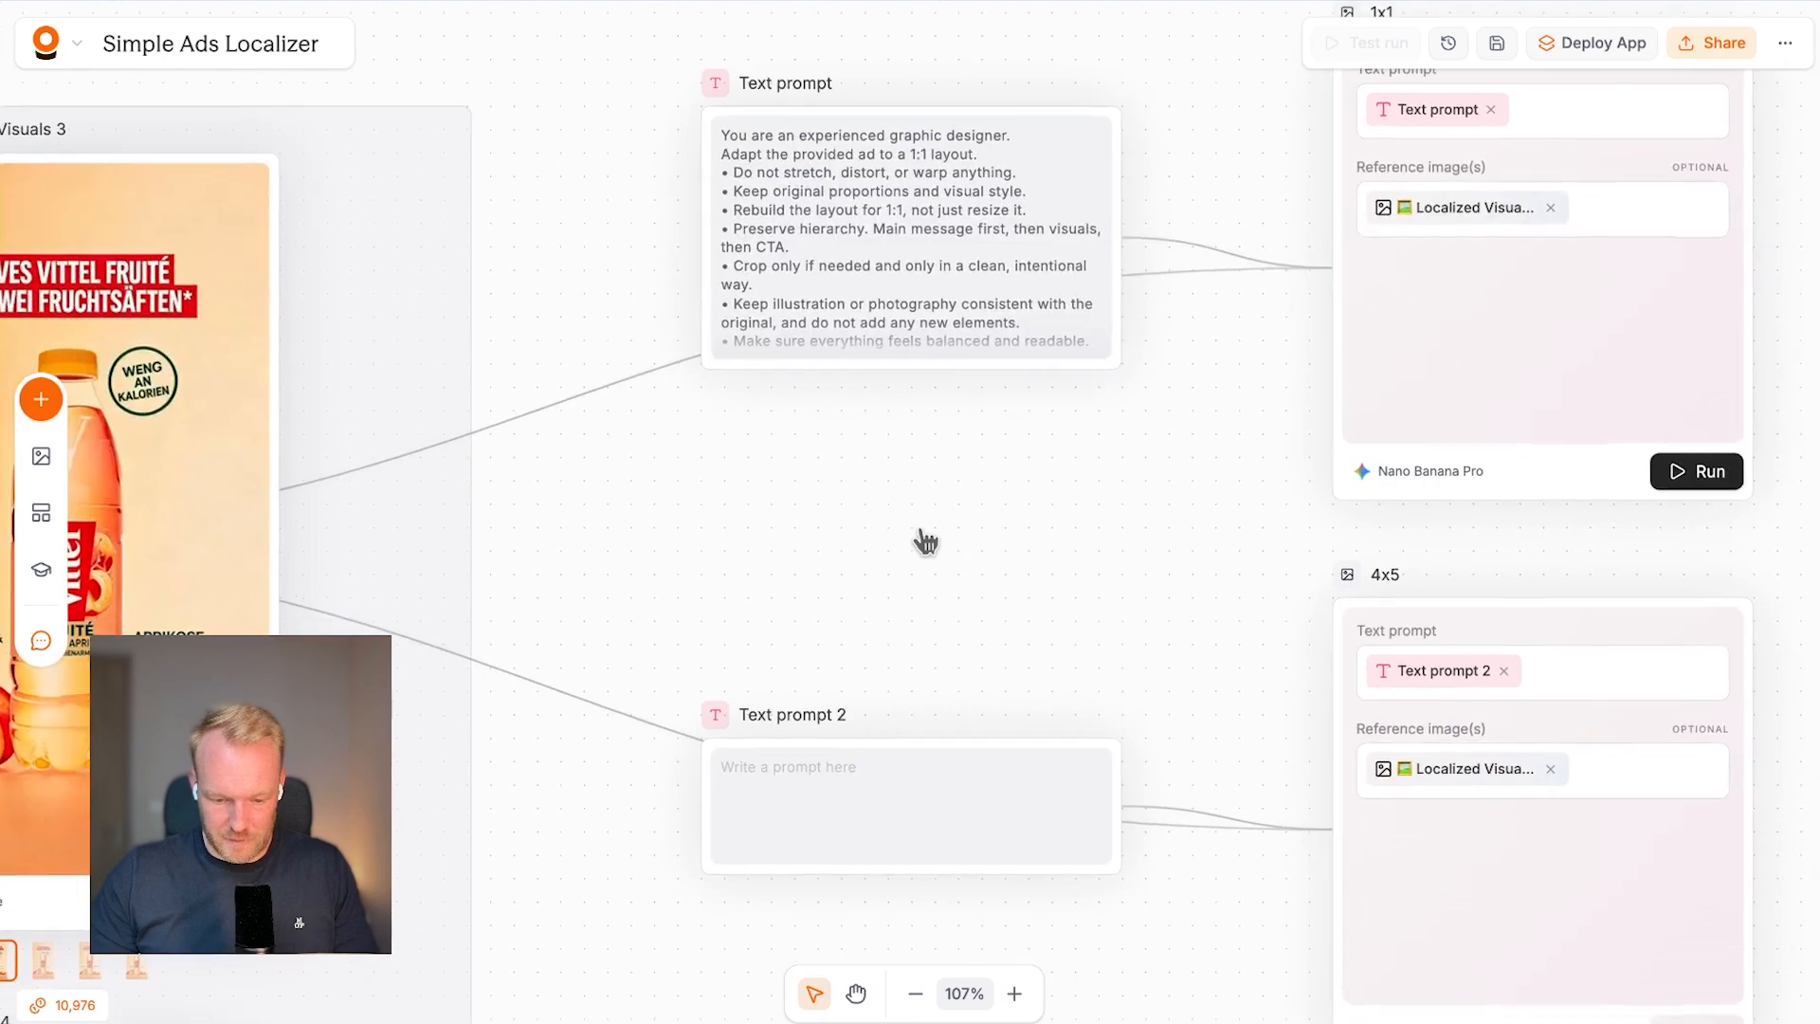
click(935, 288)
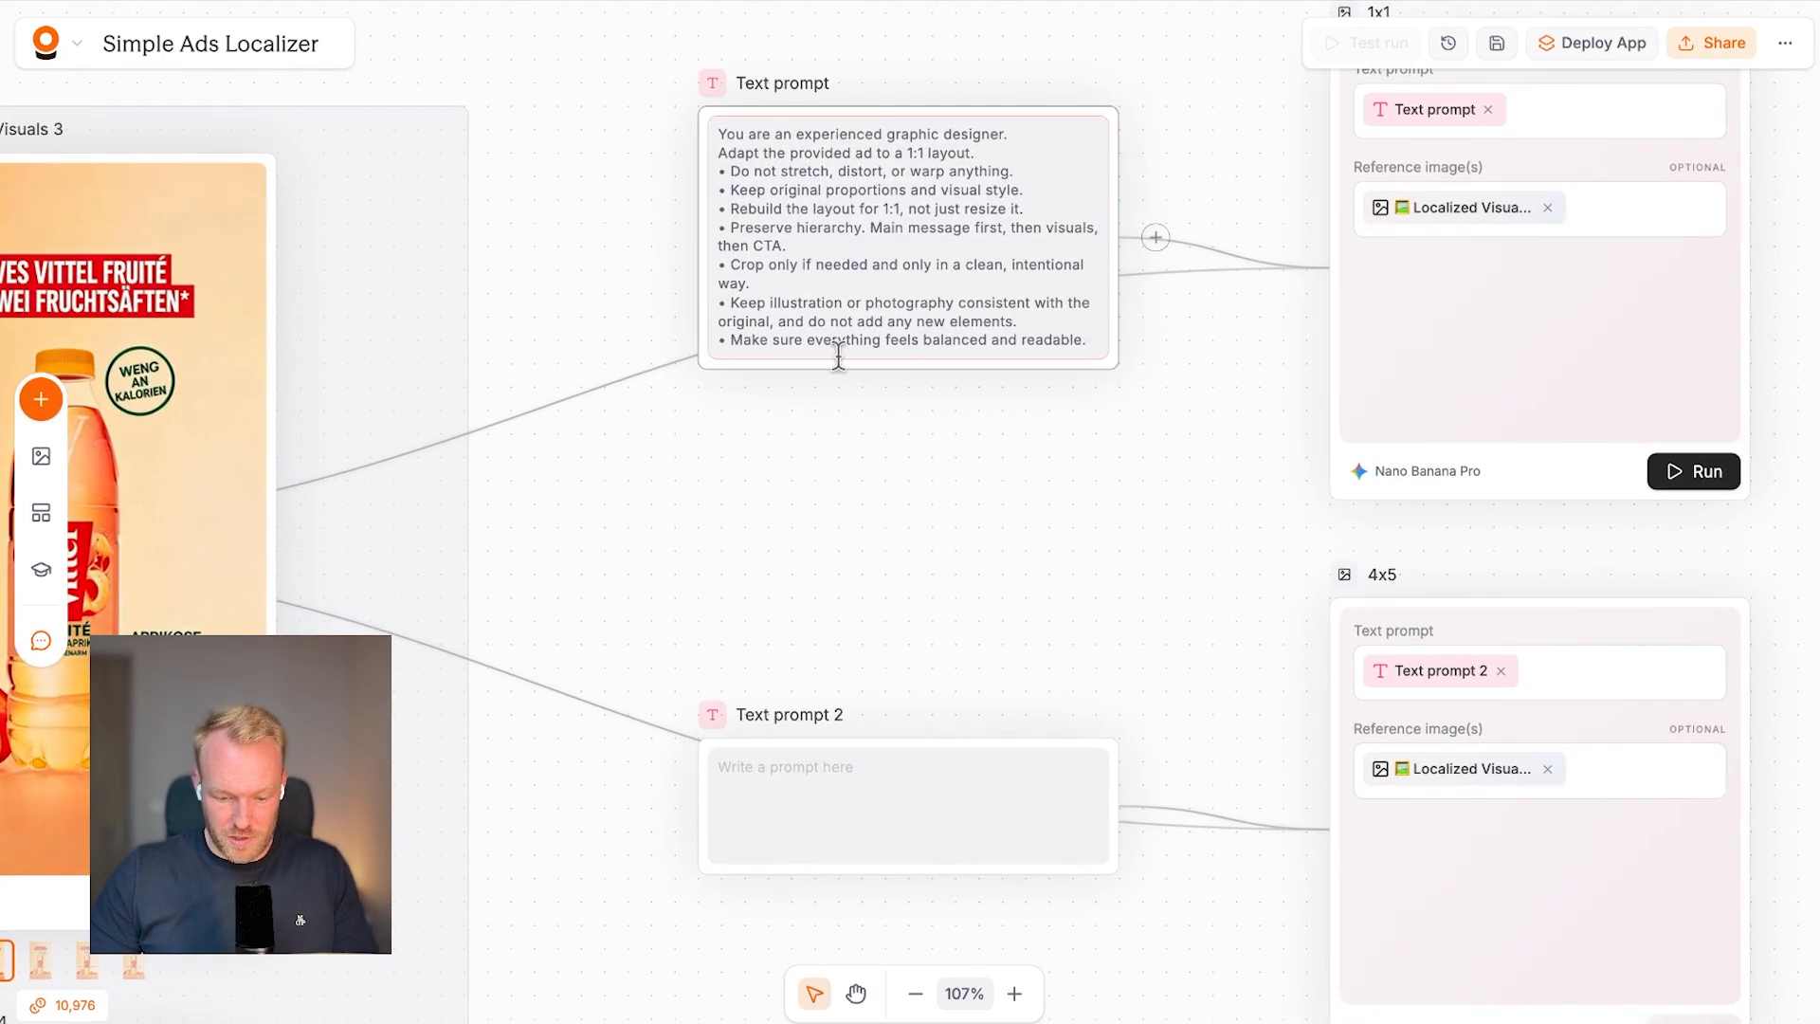
scroll(886, 398, down, 2)
key(ctrl+a)
key(ctrl+c)
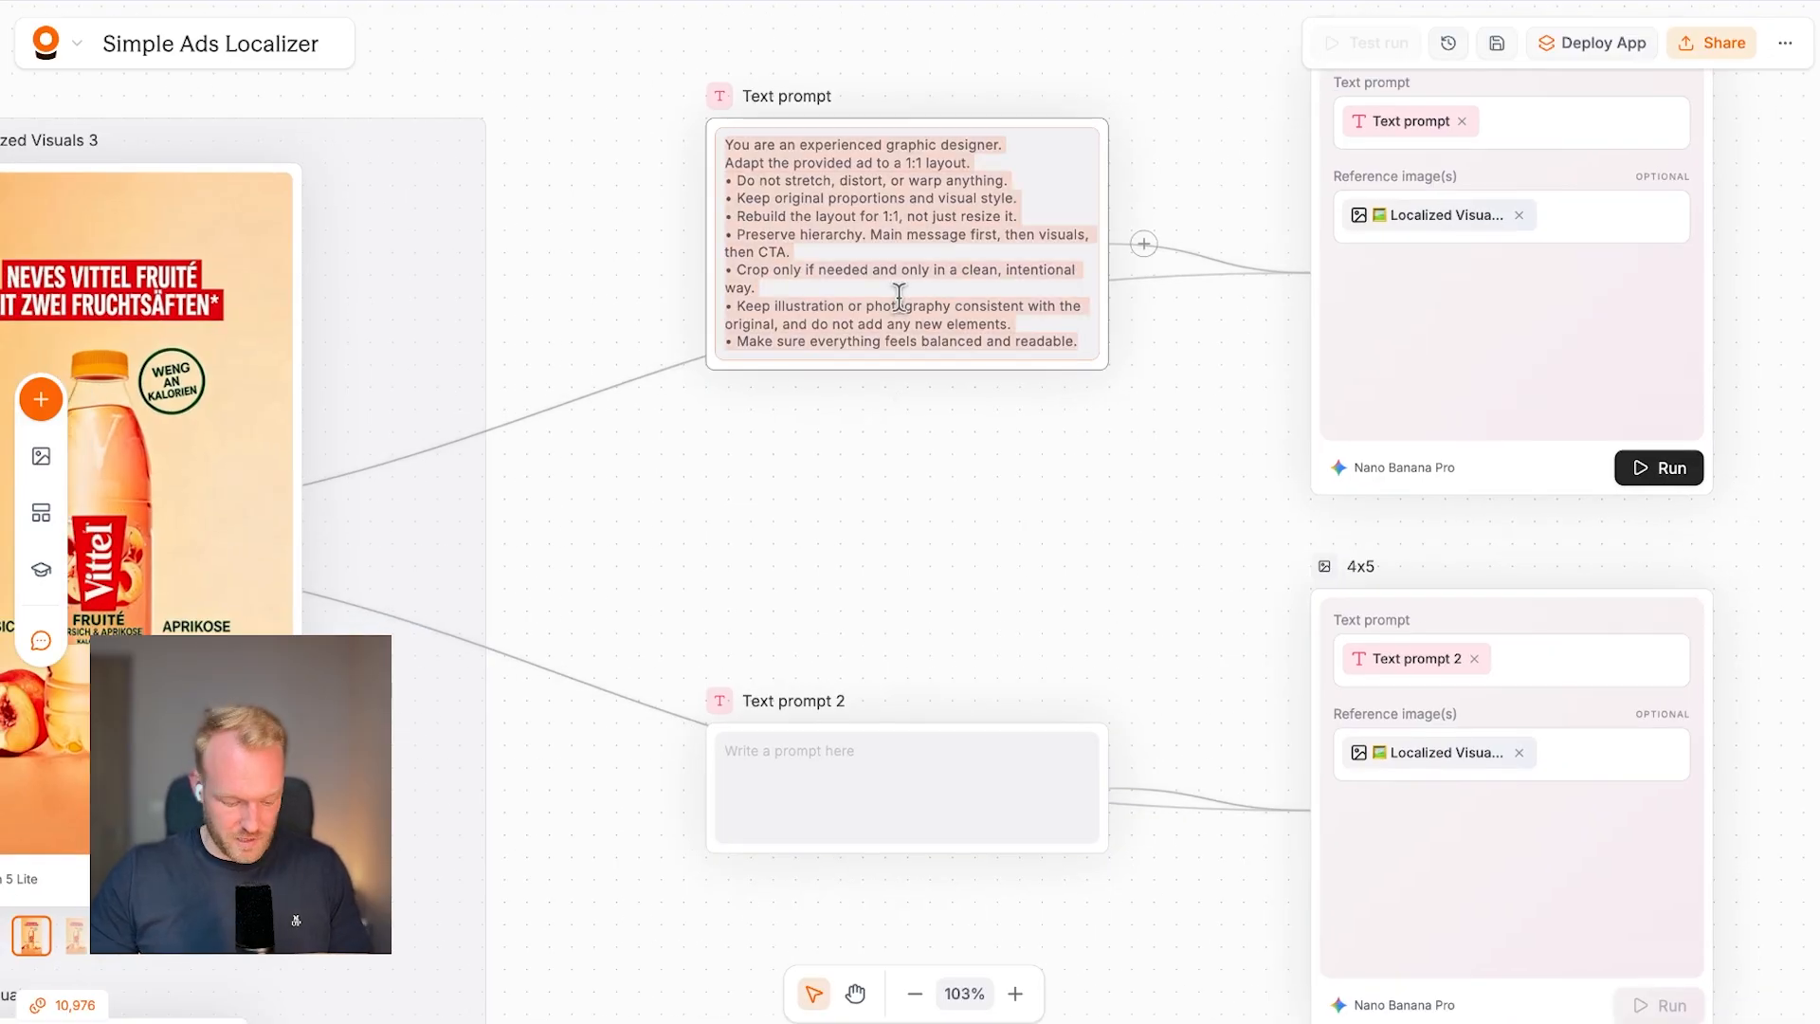
click(862, 760)
key(ctrl+v)
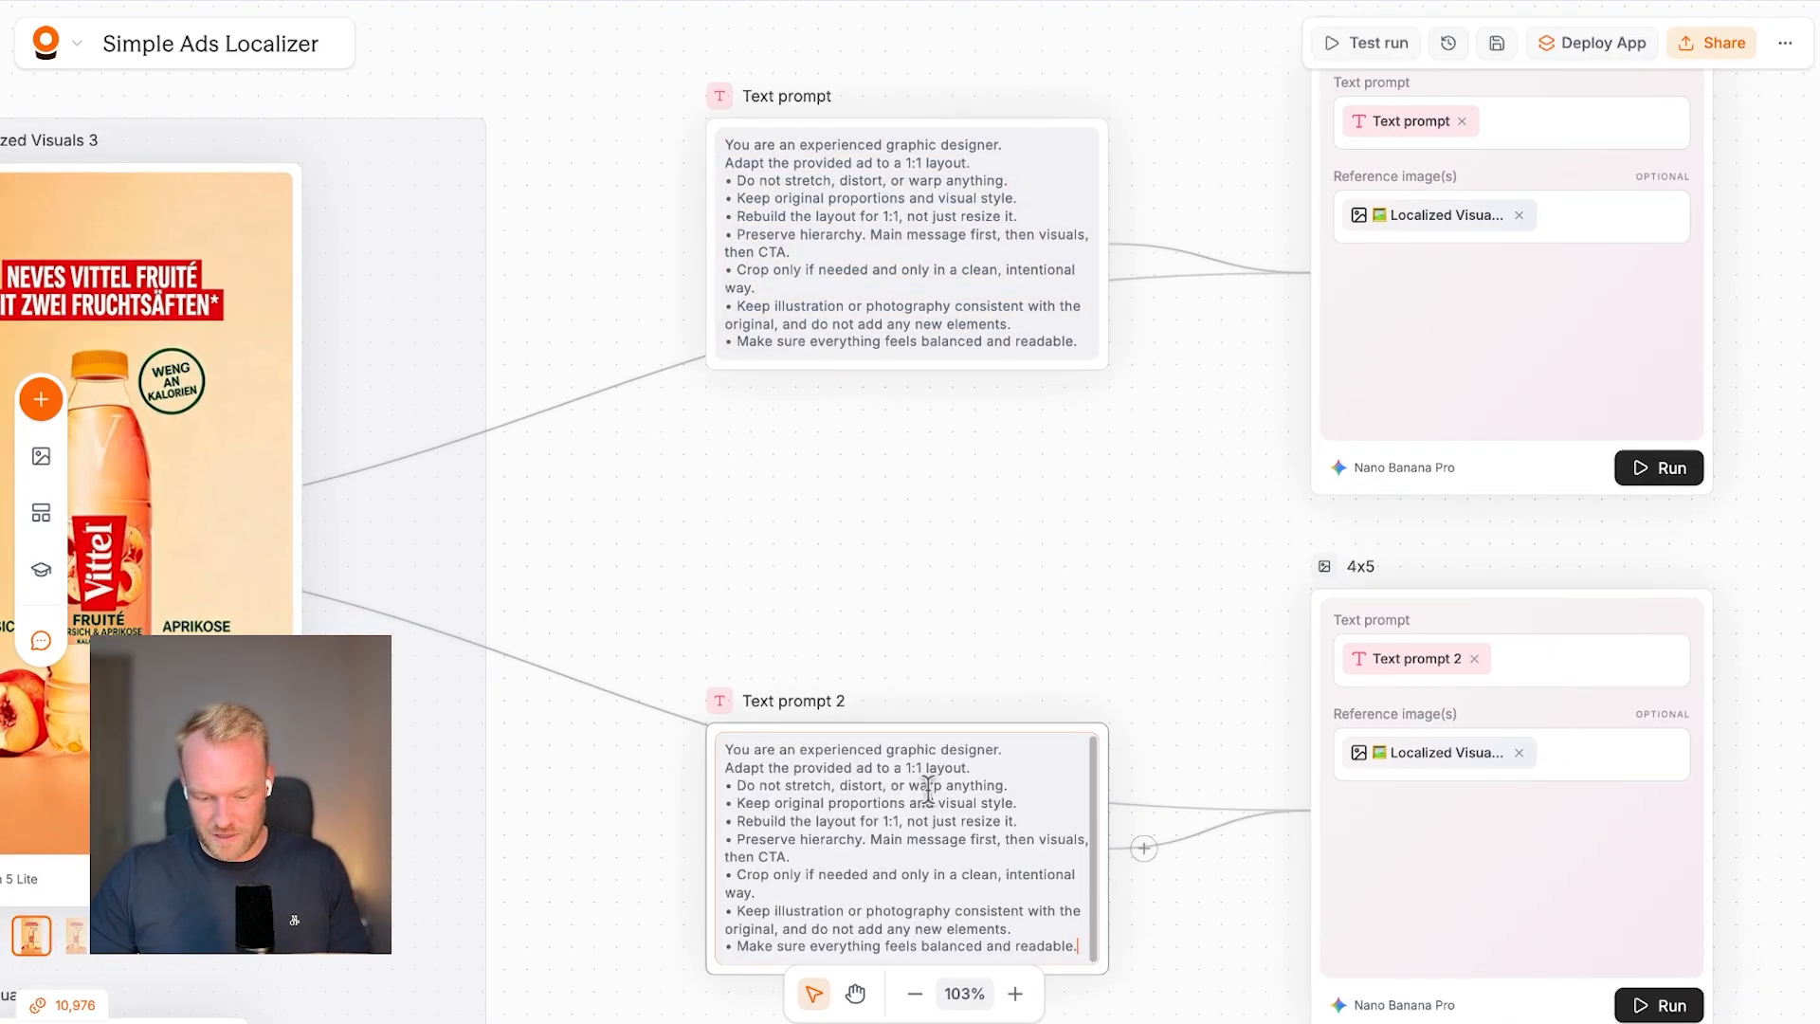
Change both 1:1 mentions in Text prompt 2 to 4:5, in the adaptation line and the rebuild-the-layout line.
text(4:%)
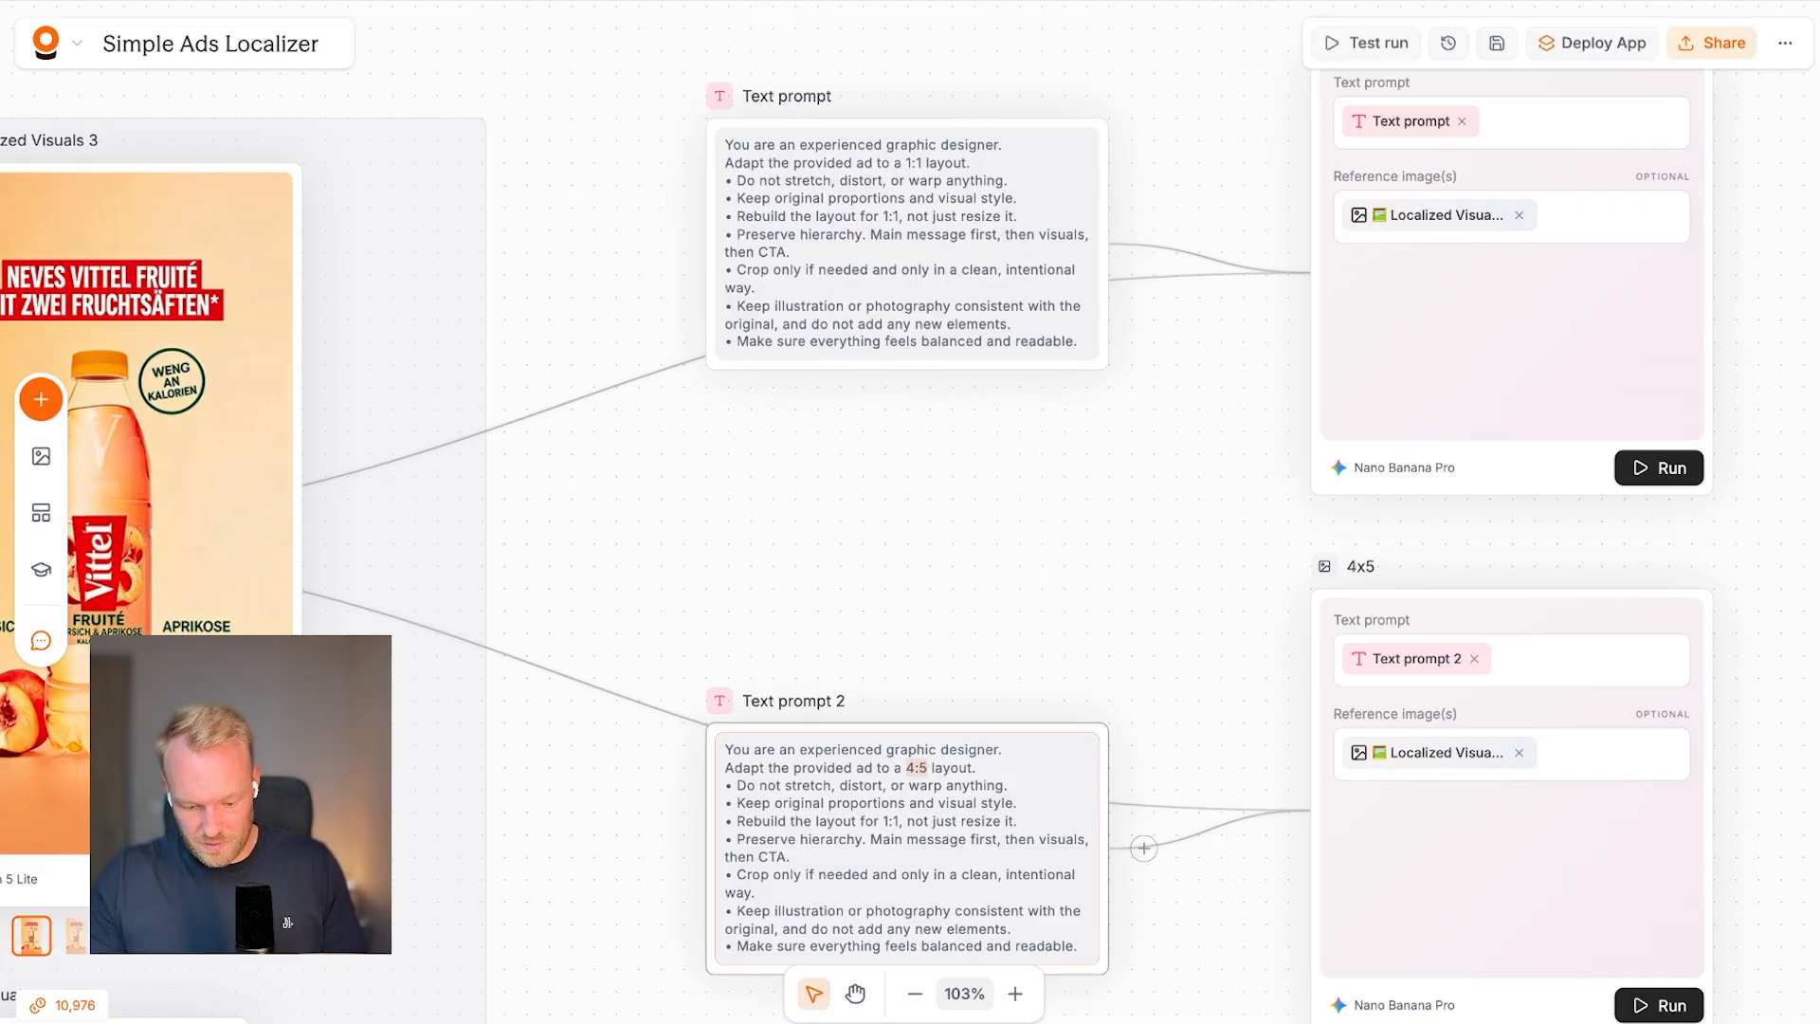
key(BackSpace)
key(BackSpace)
key(BackSpace)
text(4:5)
Review the workflow from the format adaptation nodes back to the ad visual, brand context and target languages inputs.
scroll(1048, 476, down, 5)
scroll(1047, 476, left, 6)
scroll(1047, 476, down, 3)
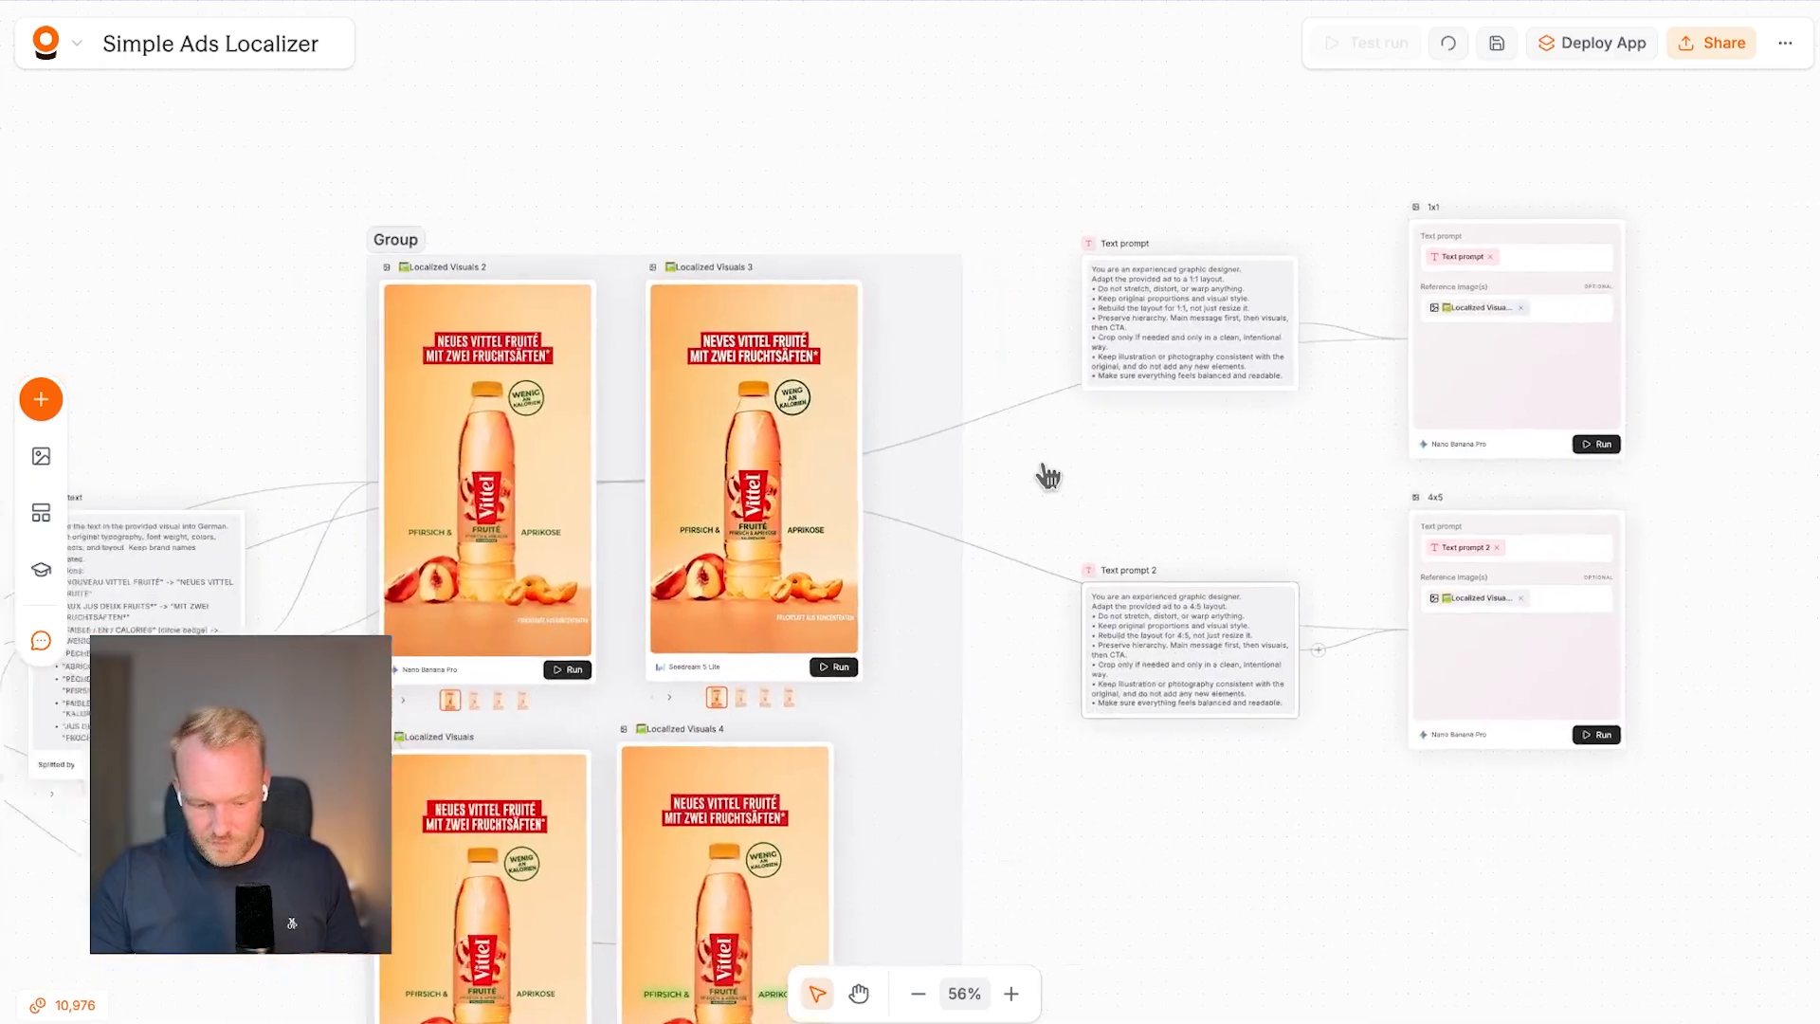
scroll(1427, 417, right, 3)
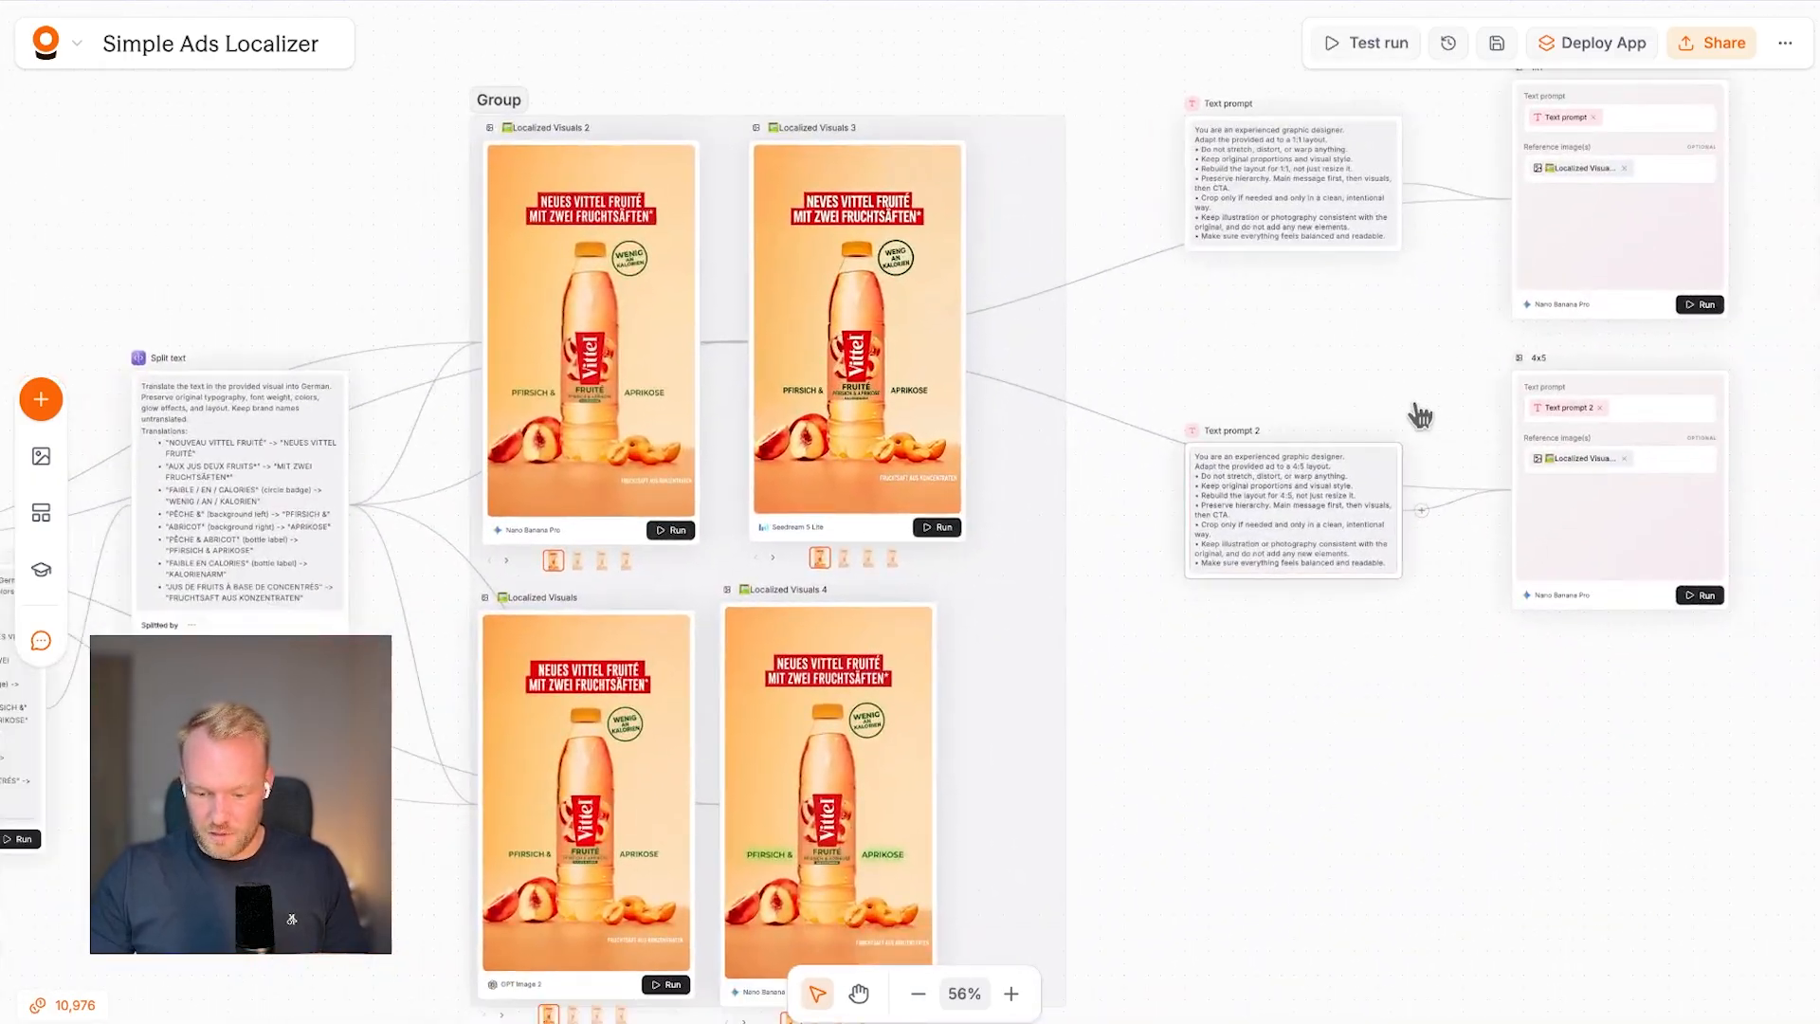
scroll(1422, 415, left, 2)
scroll(1422, 415, down, 1)
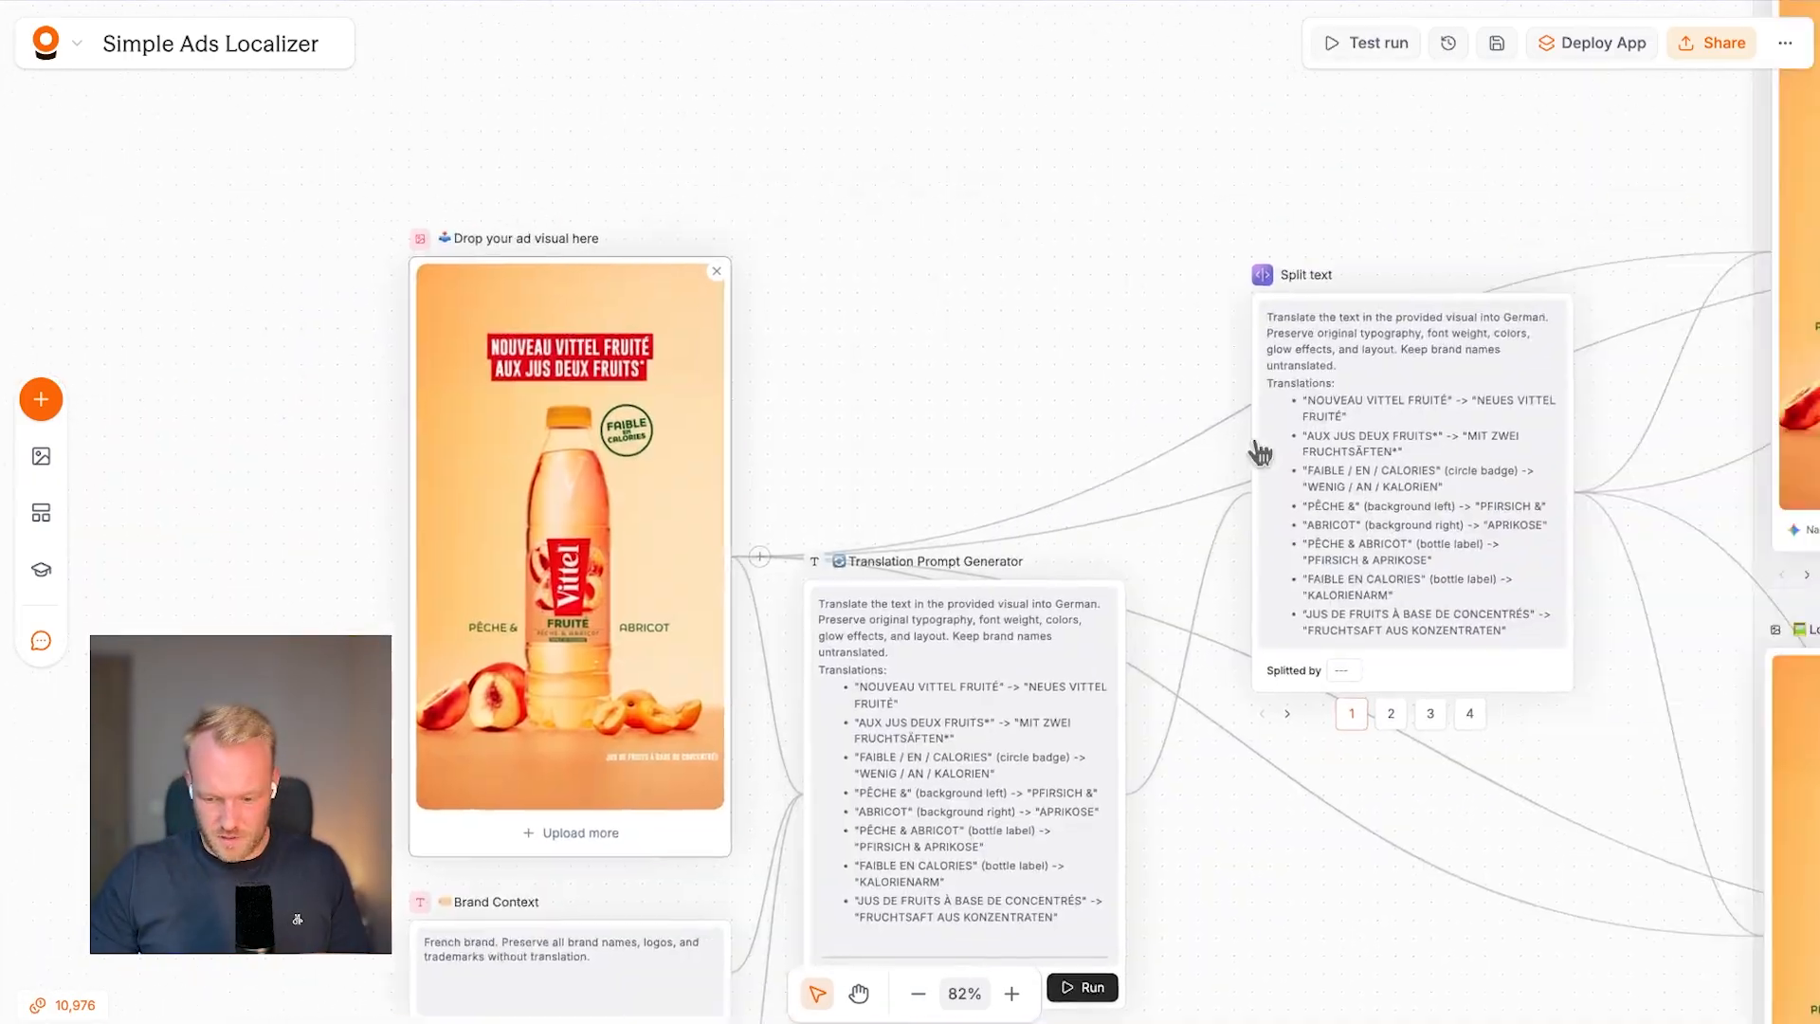
scroll(1261, 453, right, 5)
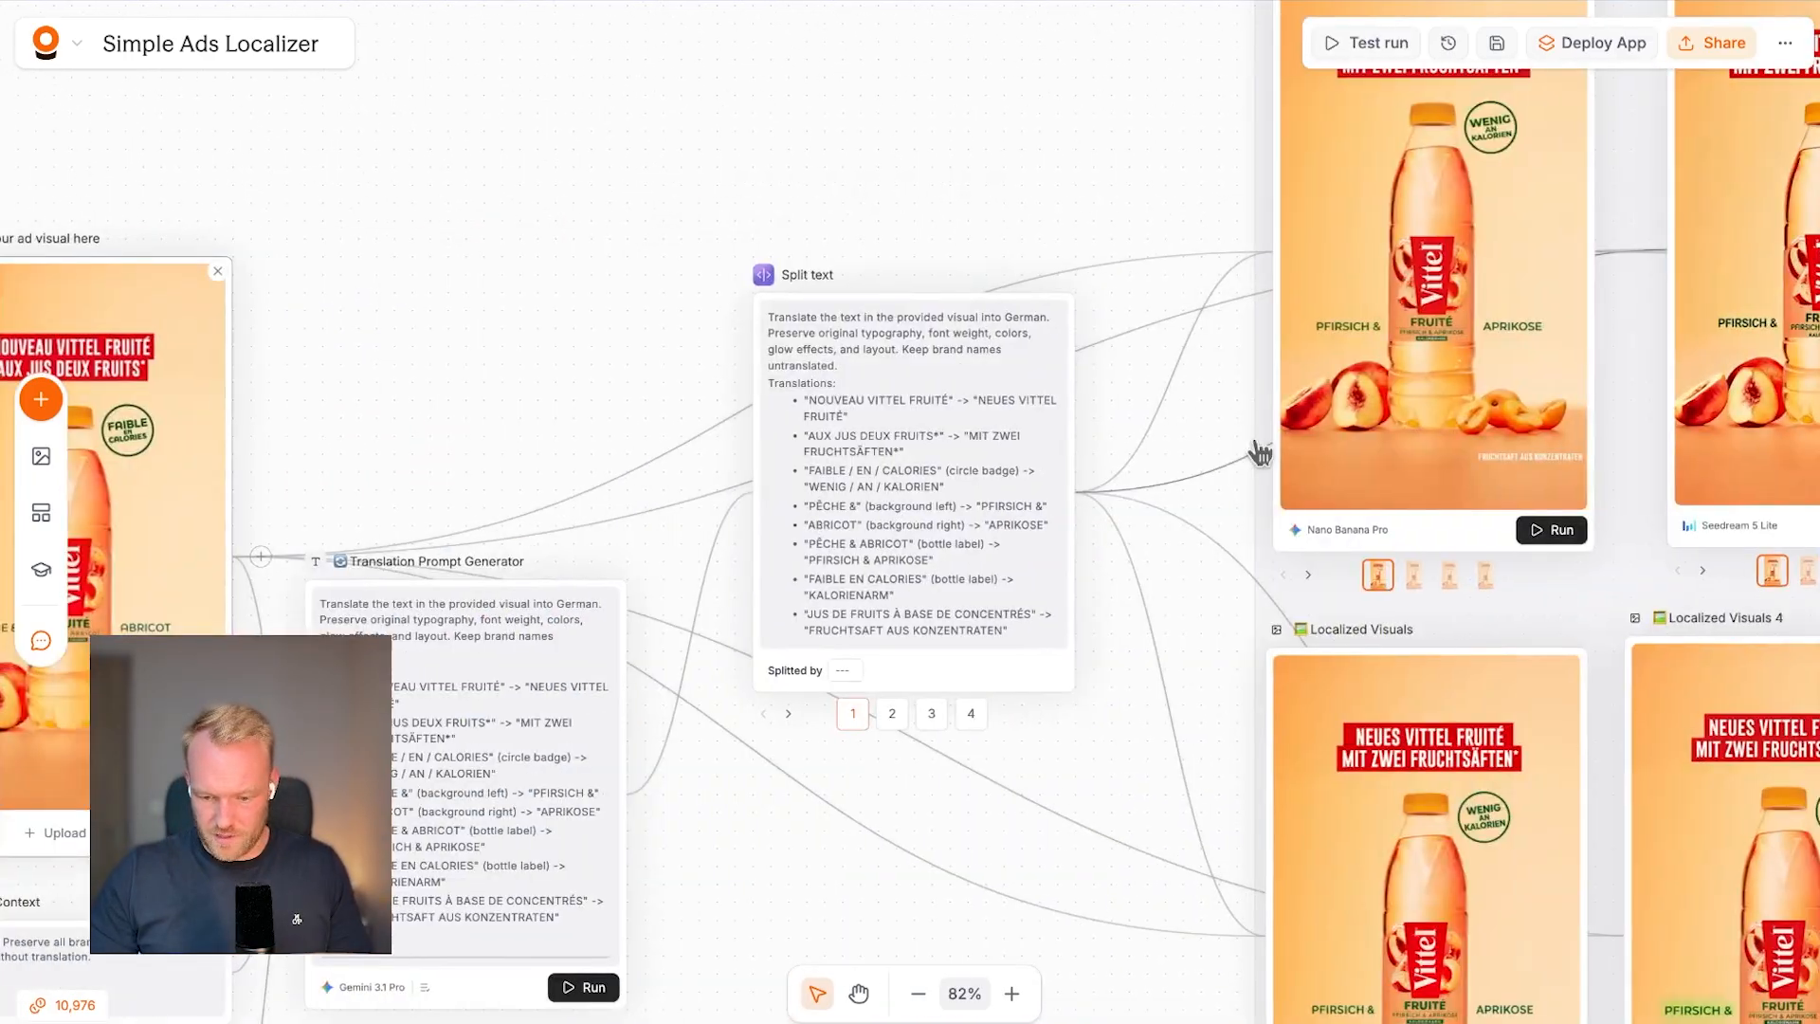
scroll(1189, 477, left, 1)
scroll(1189, 477, down, 1)
scroll(485, 365, left, 4)
scroll(485, 365, down, 2)
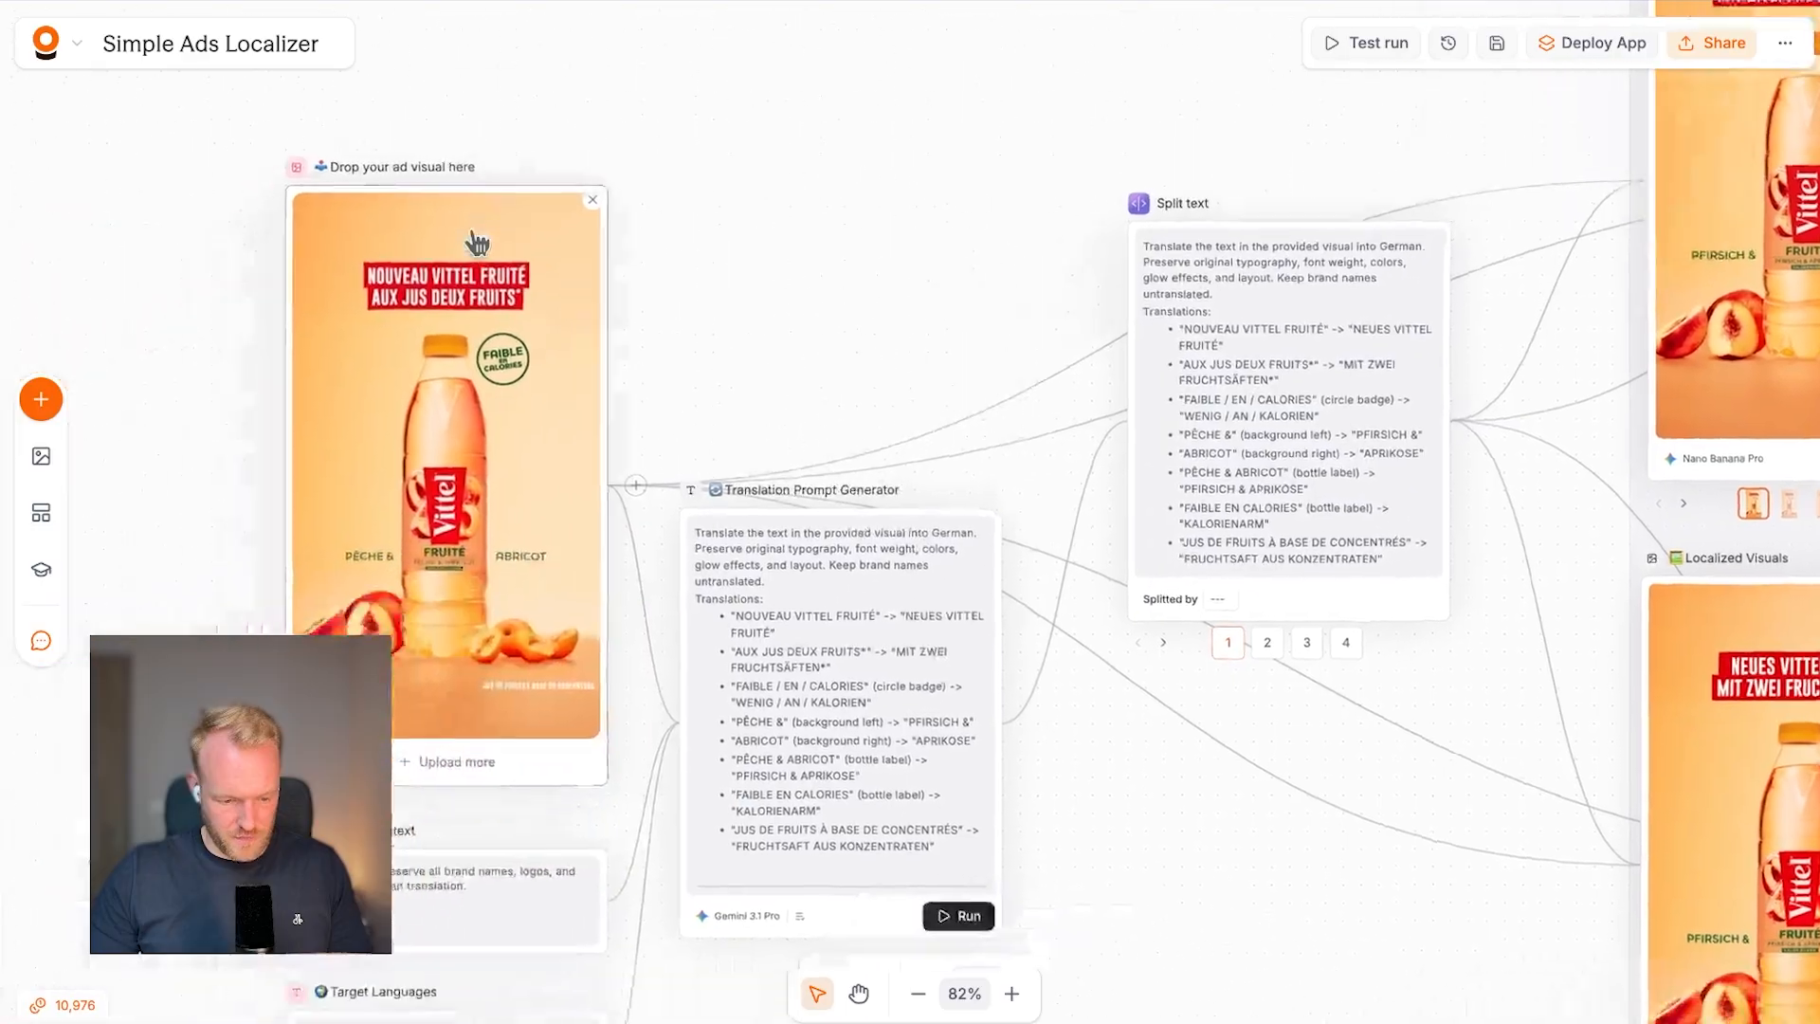
scroll(485, 365, up, 3)
scroll(490, 379, down, 3)
scroll(479, 389, down, 4)
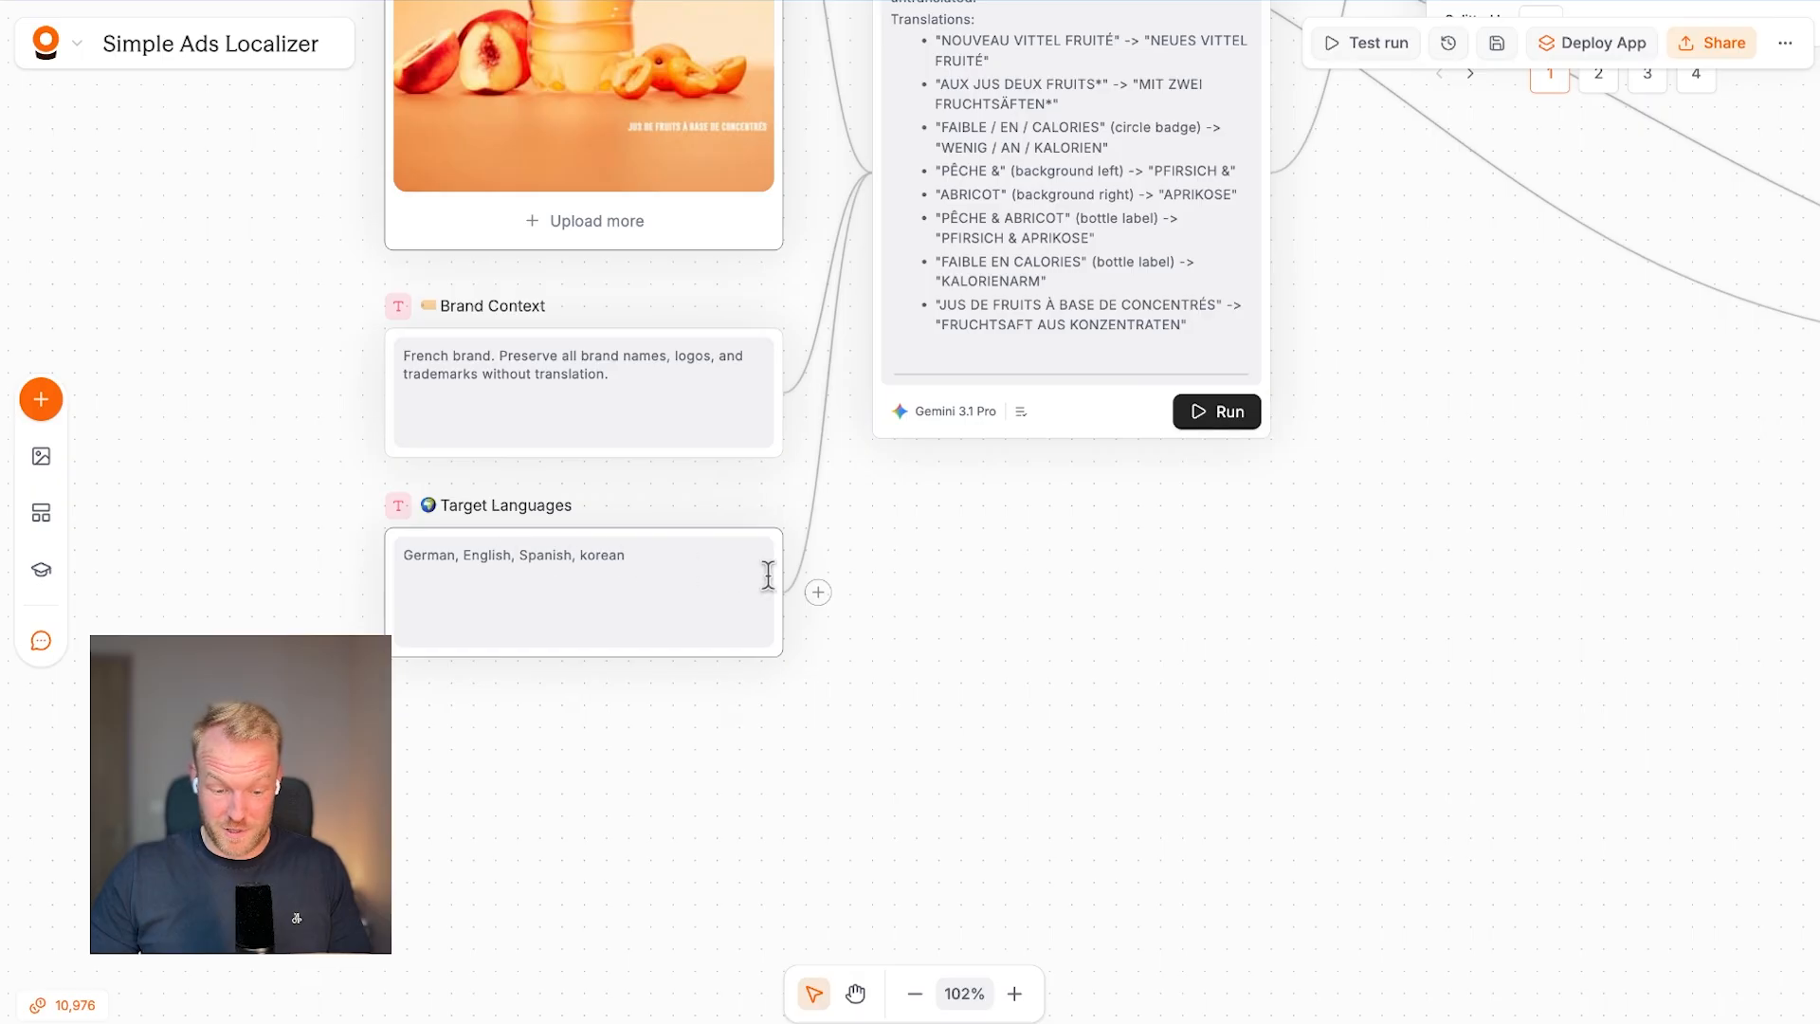
Look over the localized visuals of the four image models in the group.
scroll(1123, 585, right, 8)
scroll(1123, 584, up, 5)
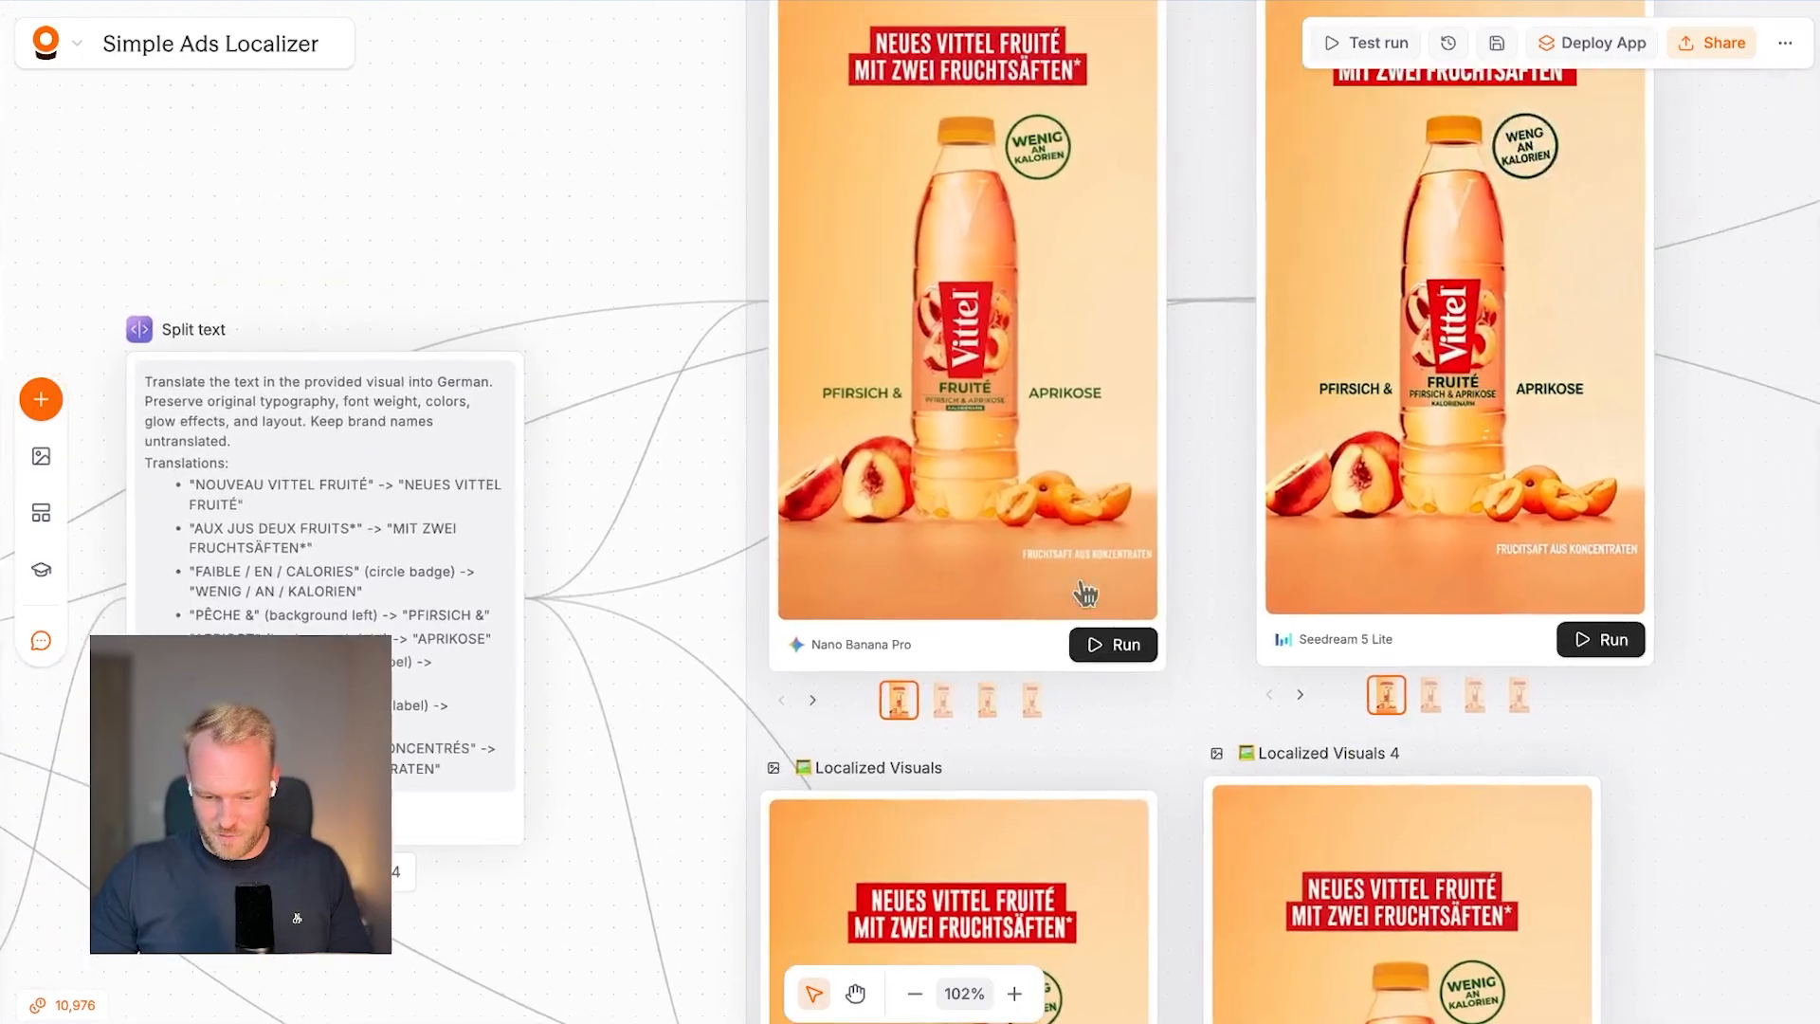
scroll(1130, 589, right, 3)
scroll(1131, 589, up, 4)
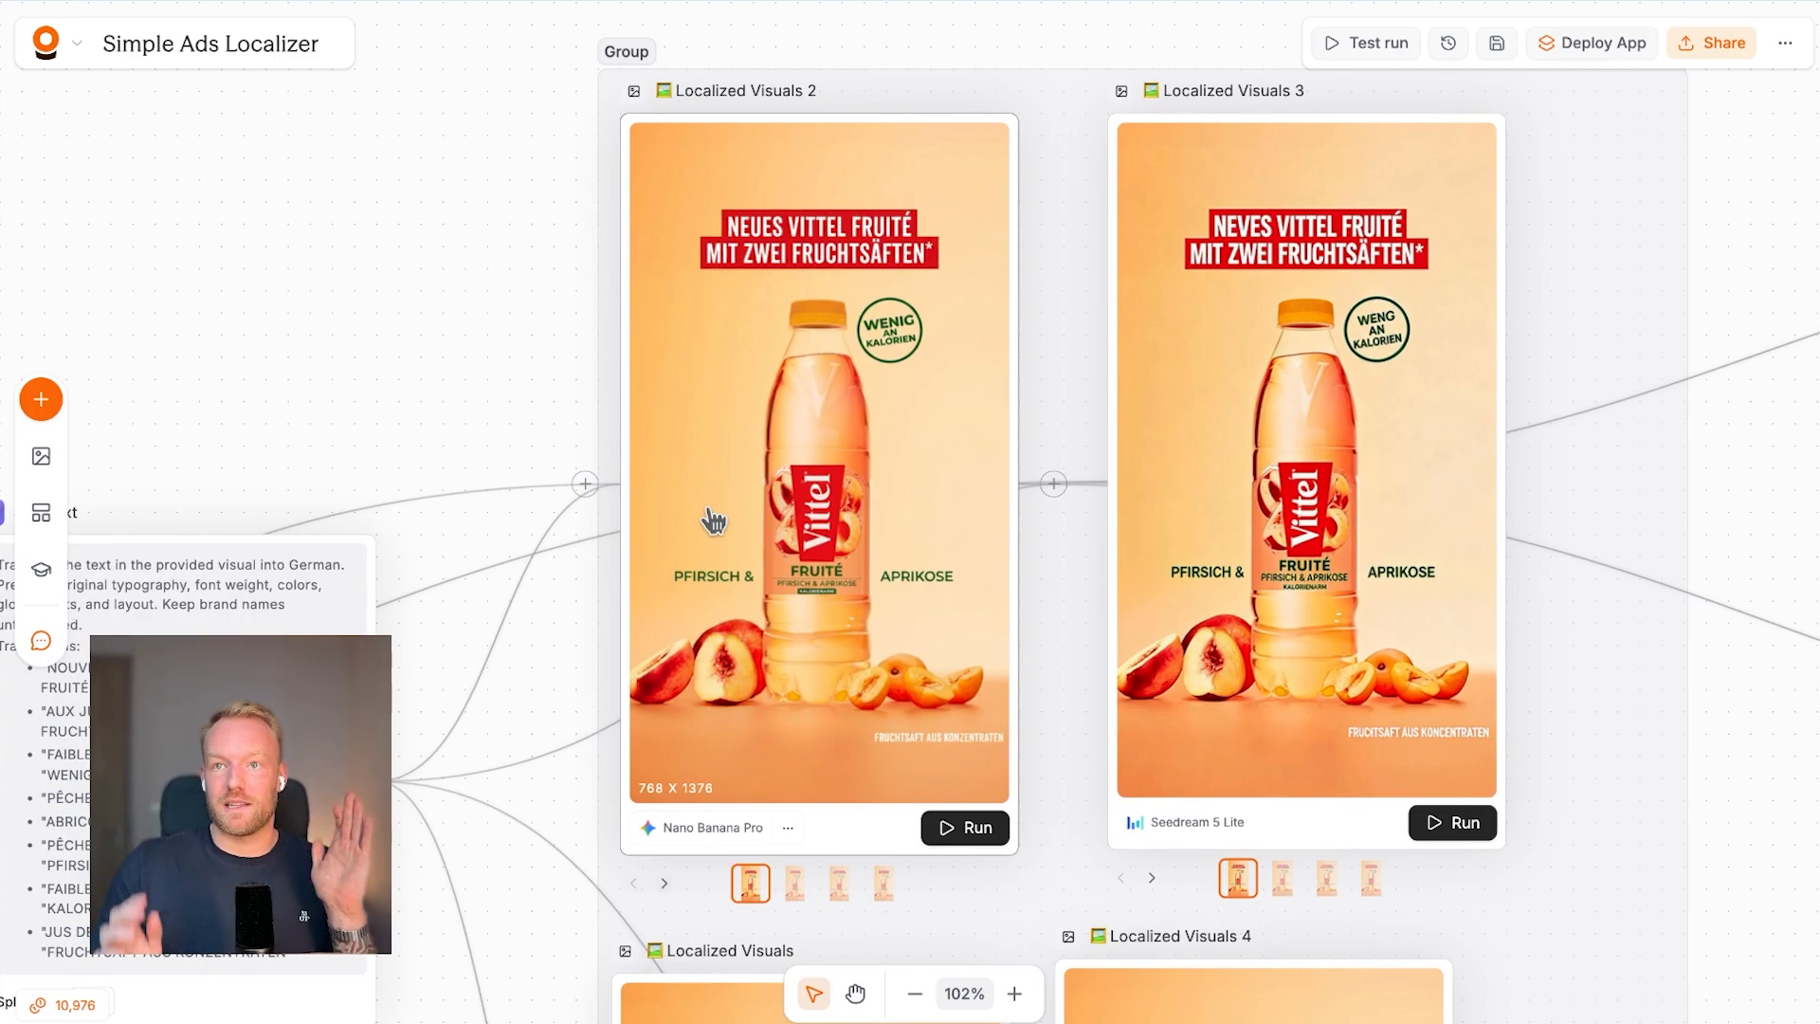
scroll(713, 521, down, 8)
scroll(712, 521, right, 3)
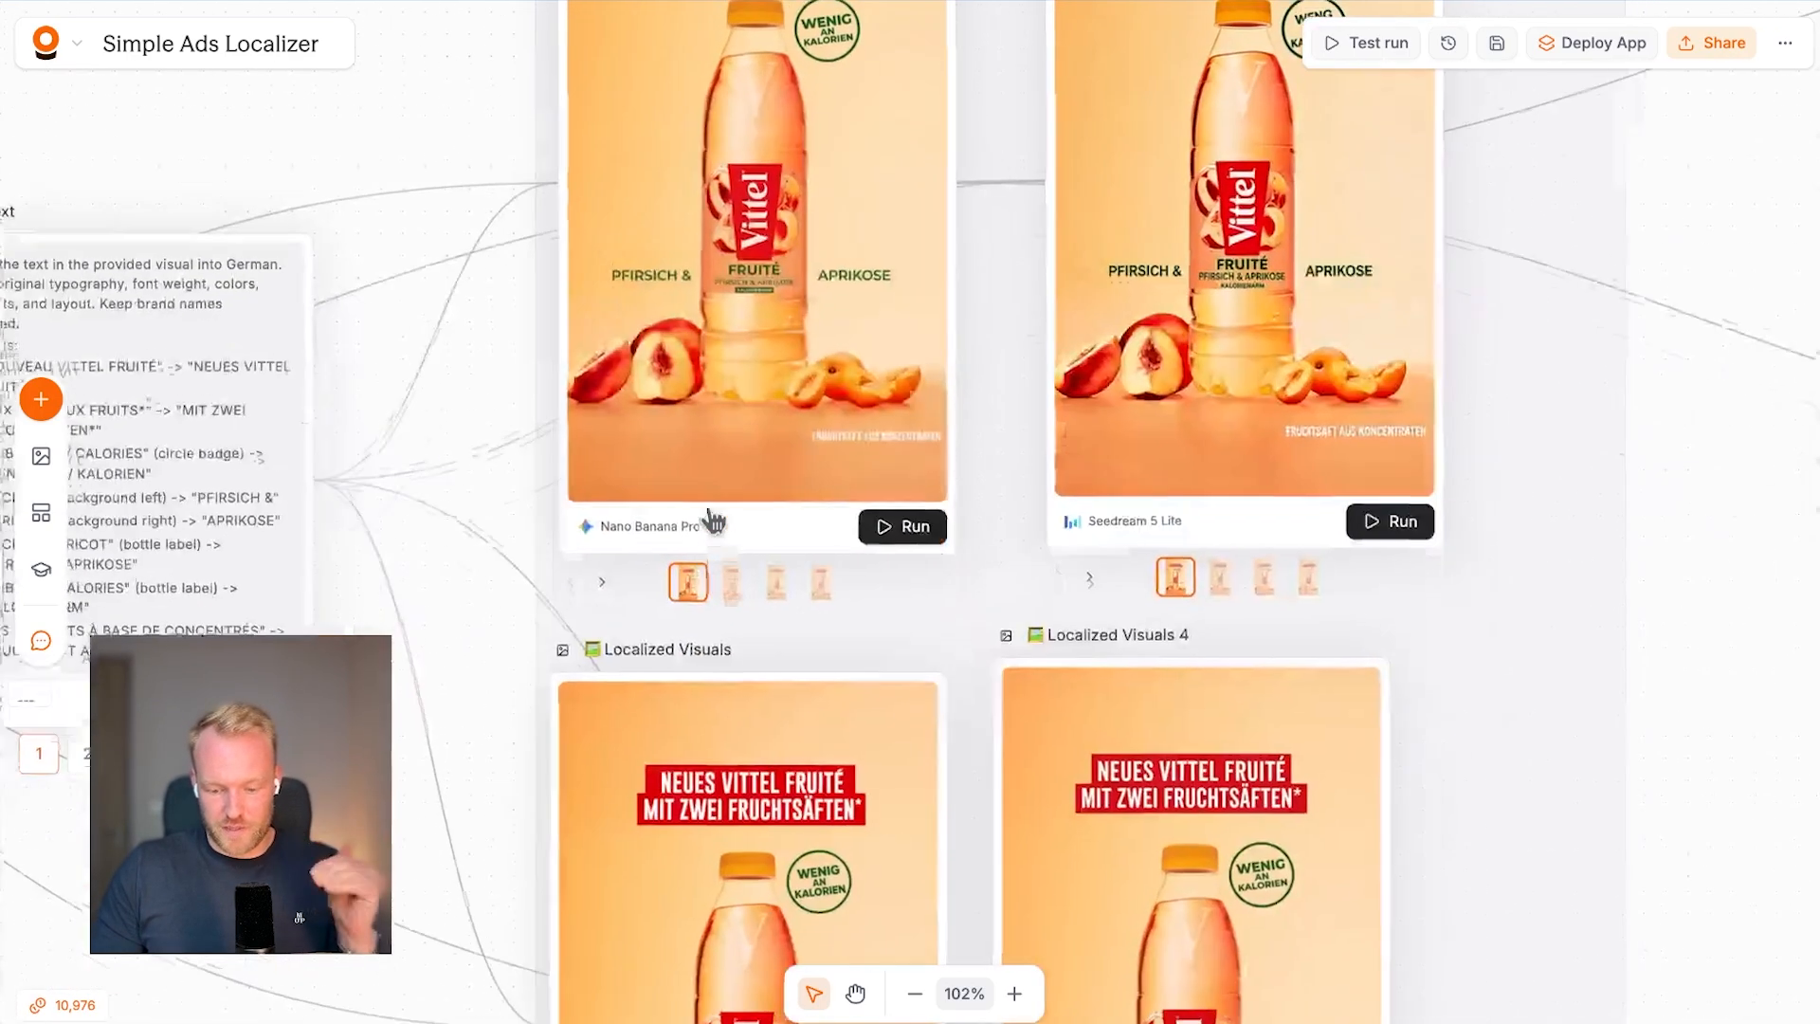
scroll(712, 521, down, 1)
scroll(713, 520, right, 1)
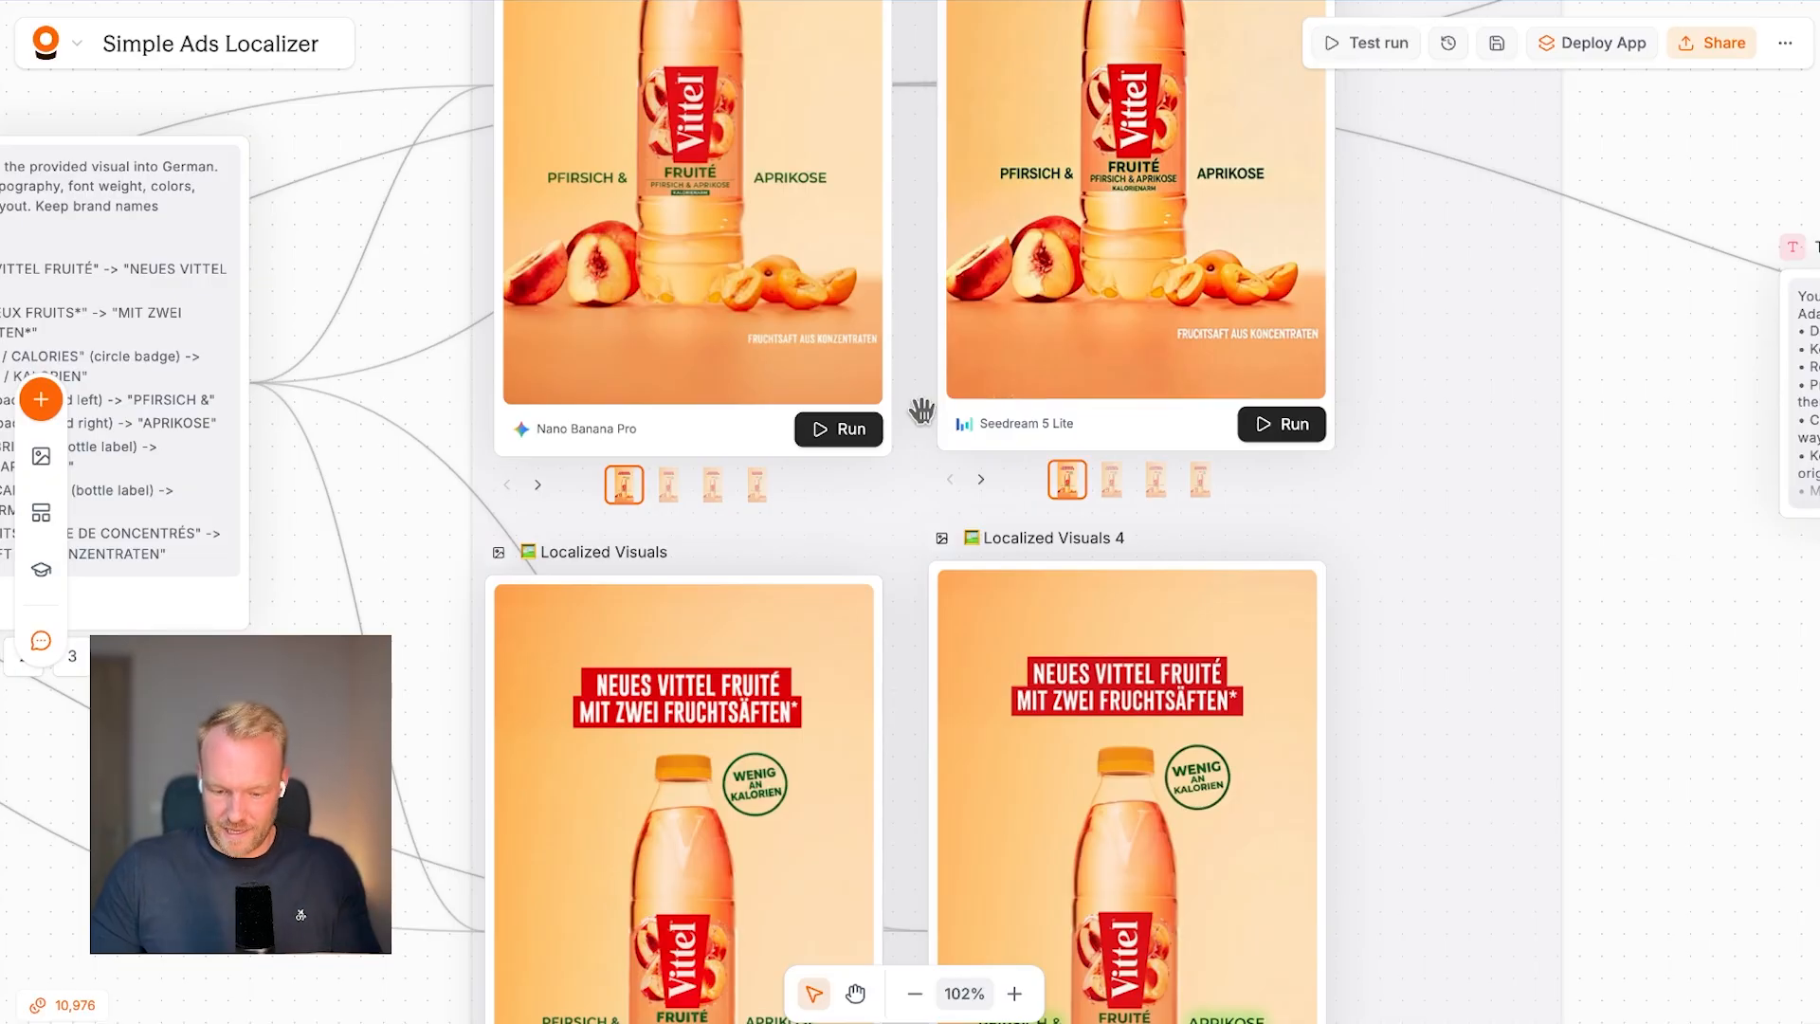
scroll(921, 417, up, 5)
scroll(922, 417, left, 2)
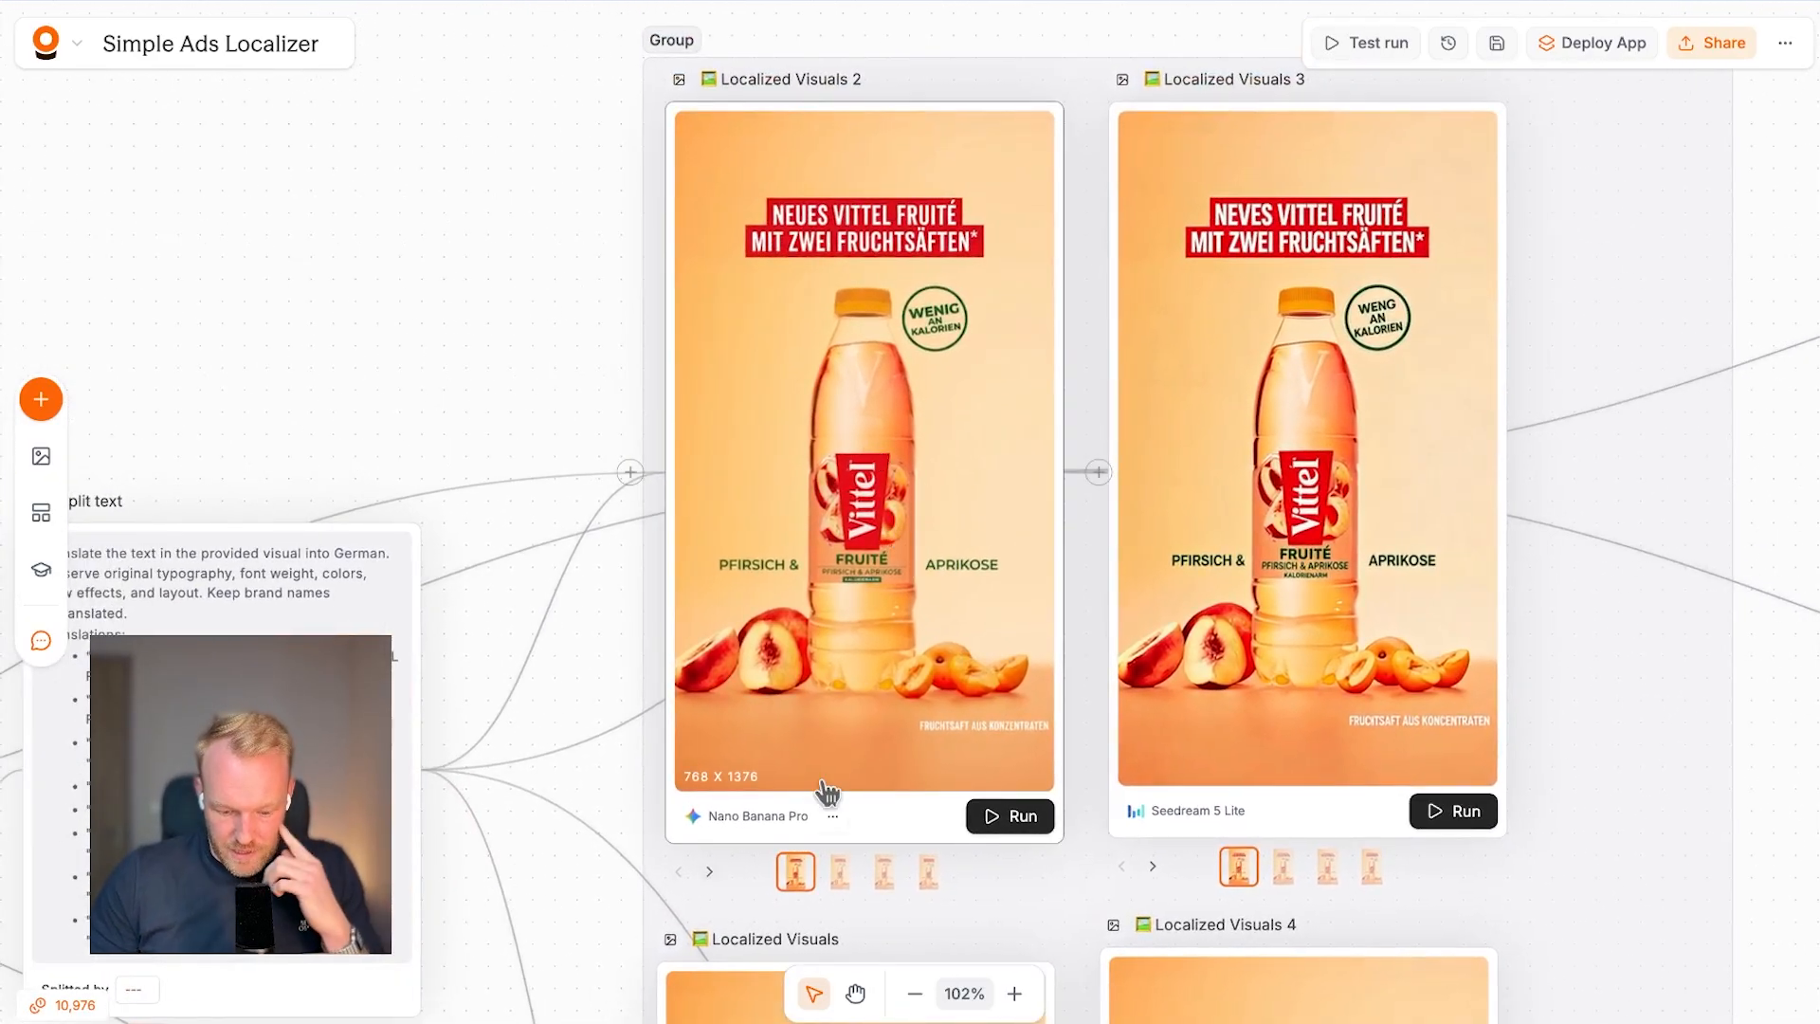
Go through the German, English, Spanish and Korean versions generated by Nano Banana Pro in Localized Visuals 2.
click(851, 891)
click(798, 870)
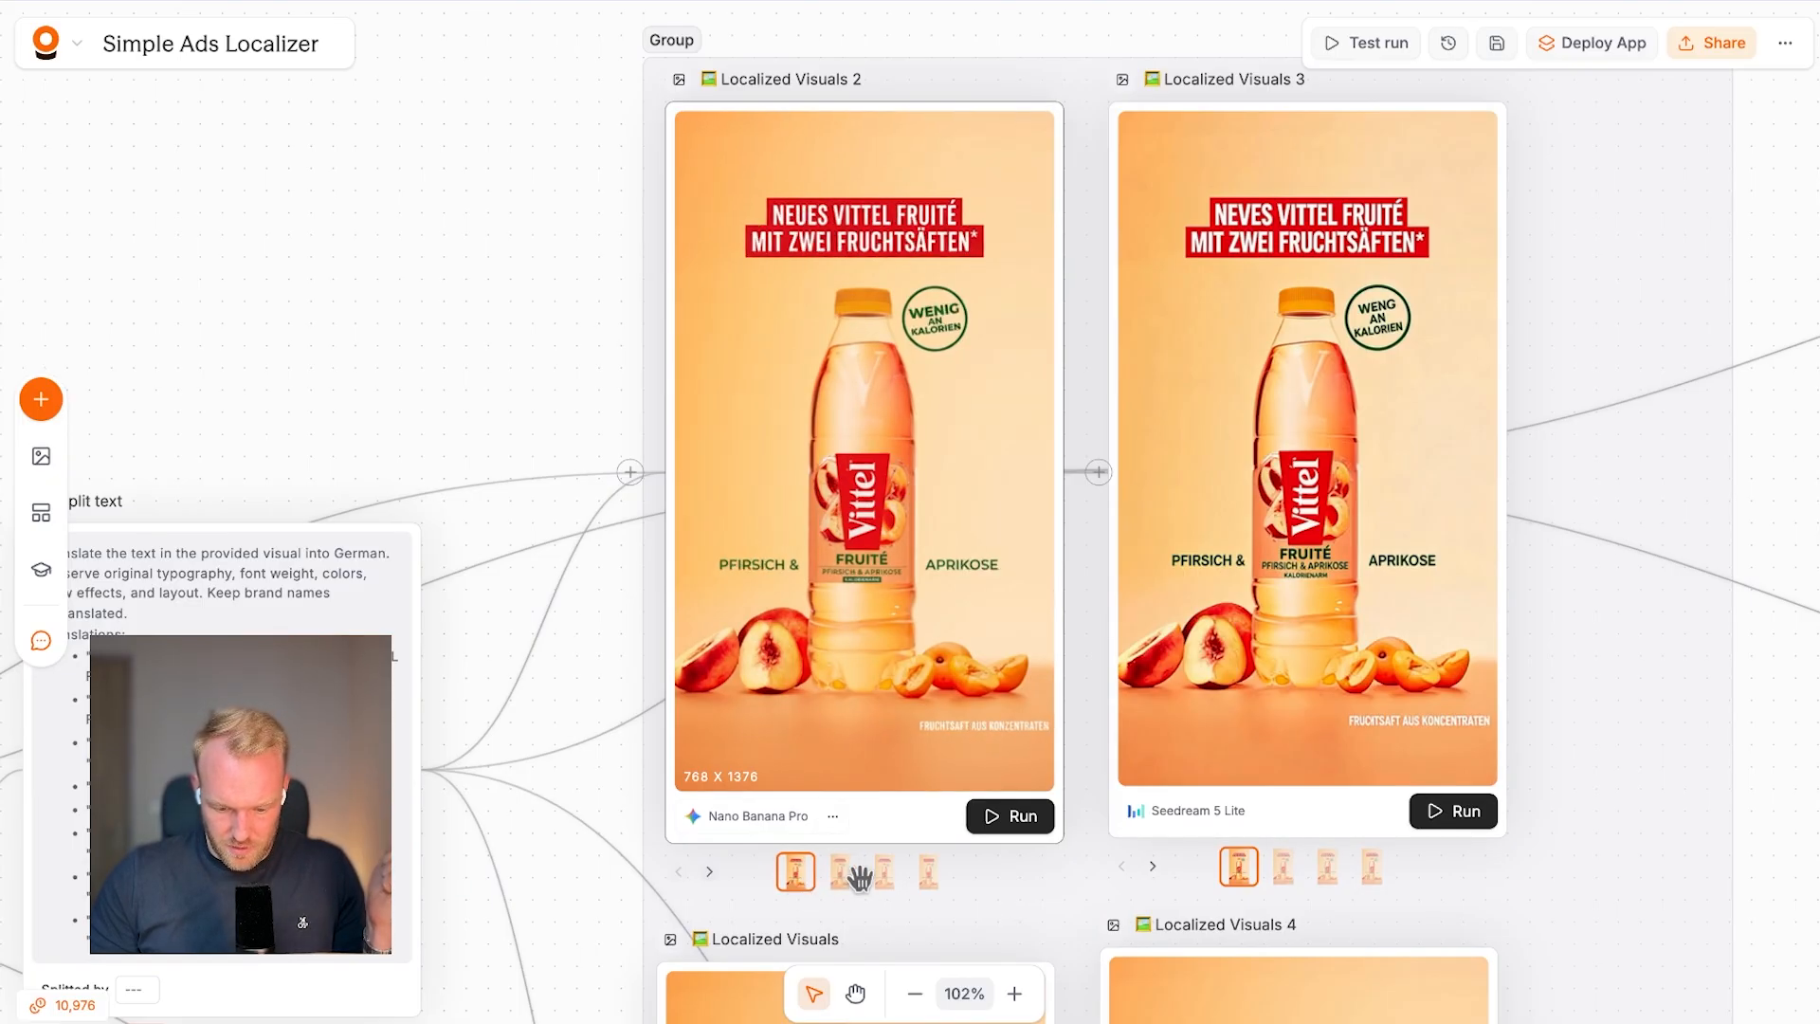
click(841, 877)
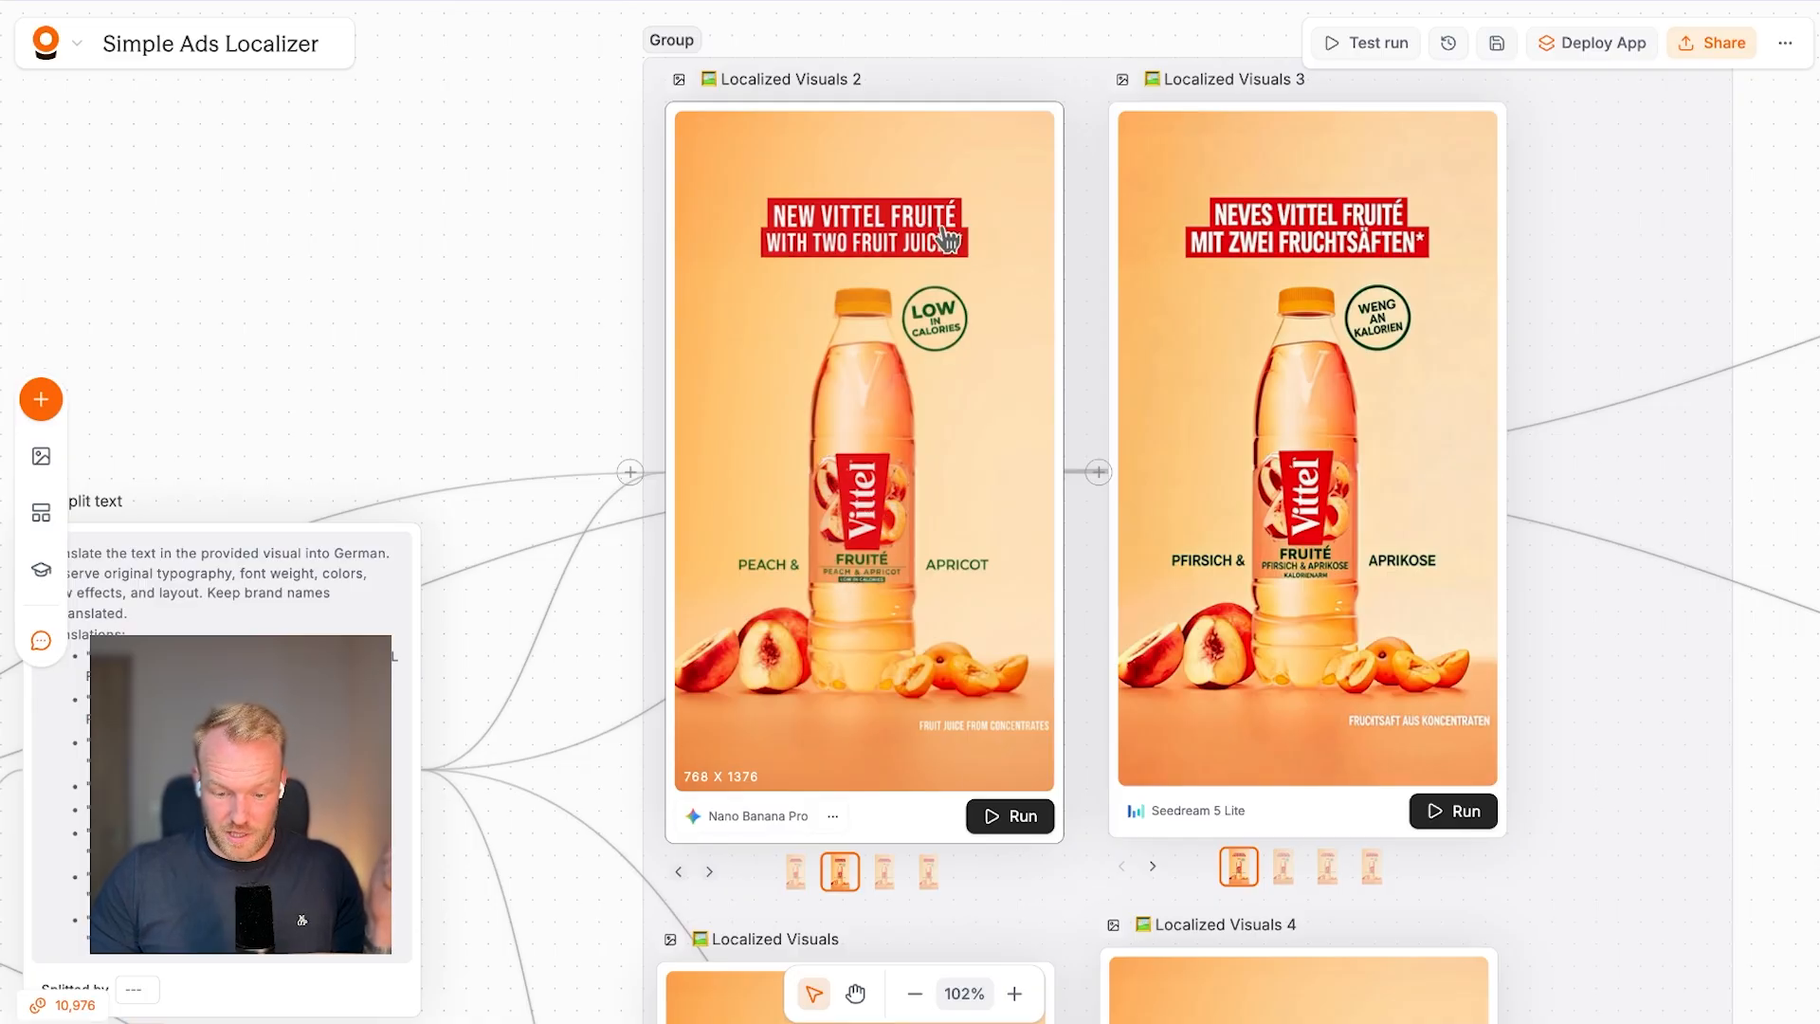
scroll(834, 720, down, 1)
click(883, 859)
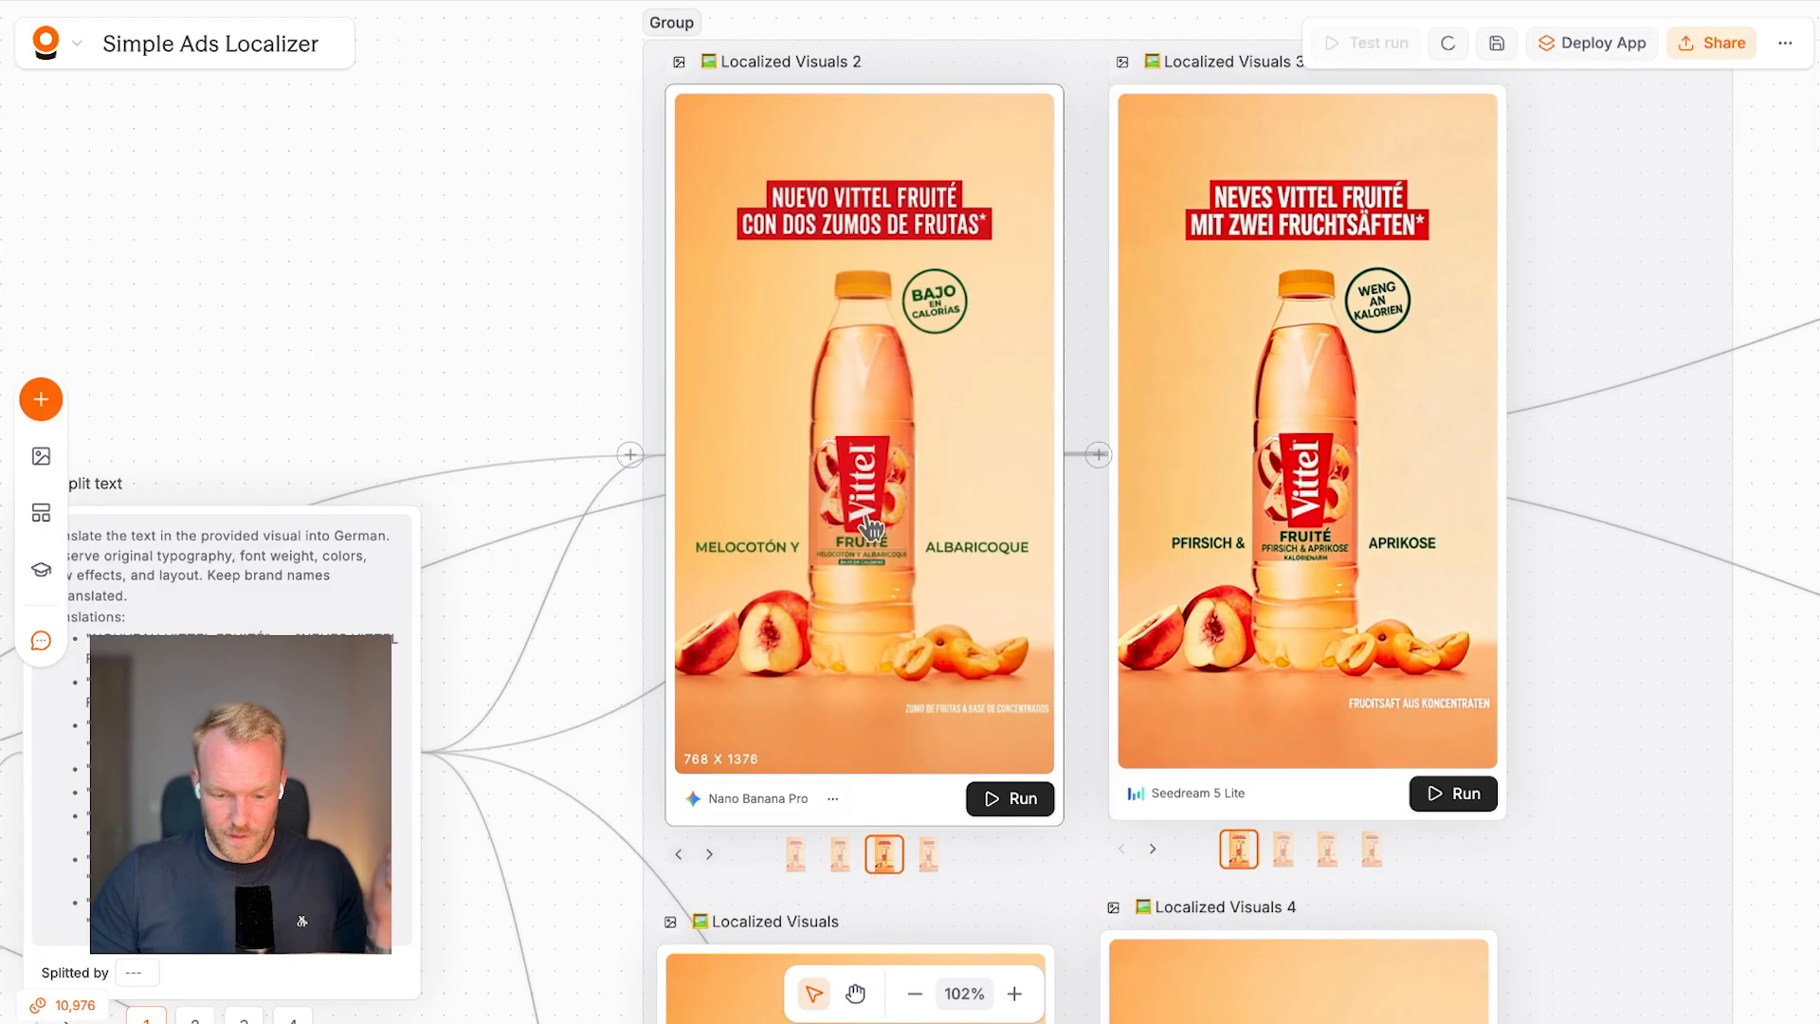
click(929, 856)
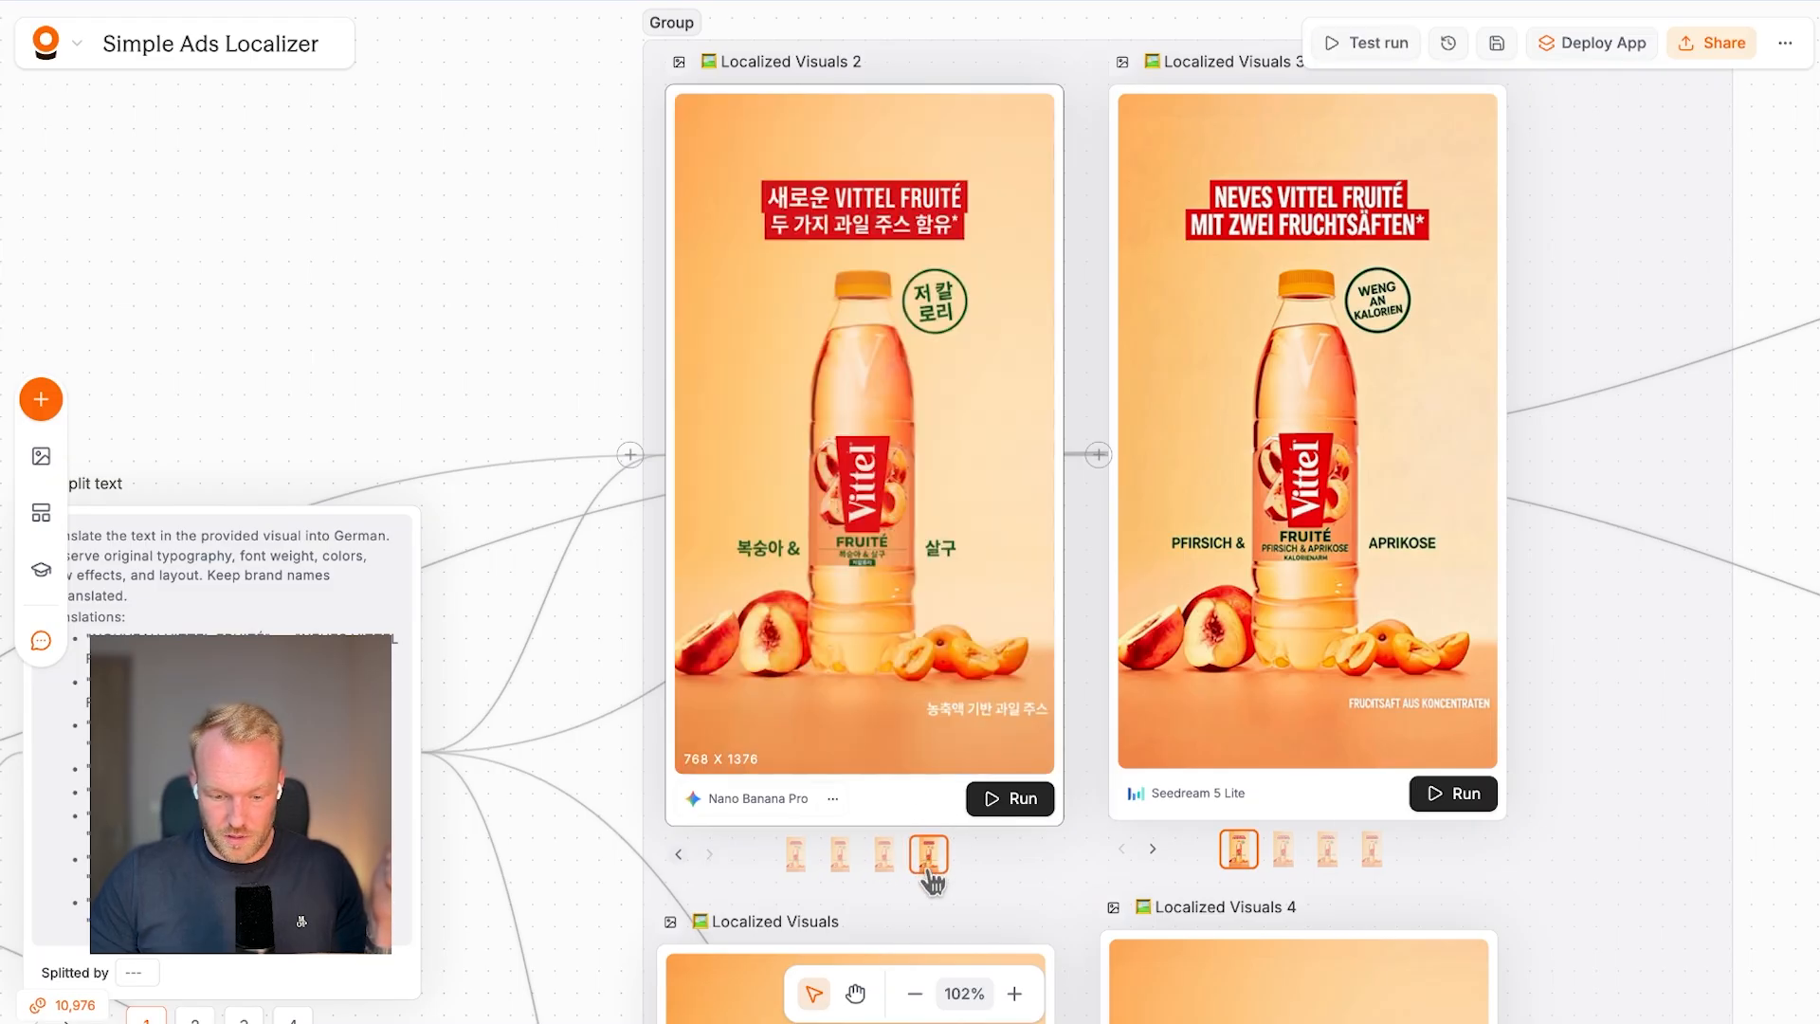
scroll(480, 873, down, 3)
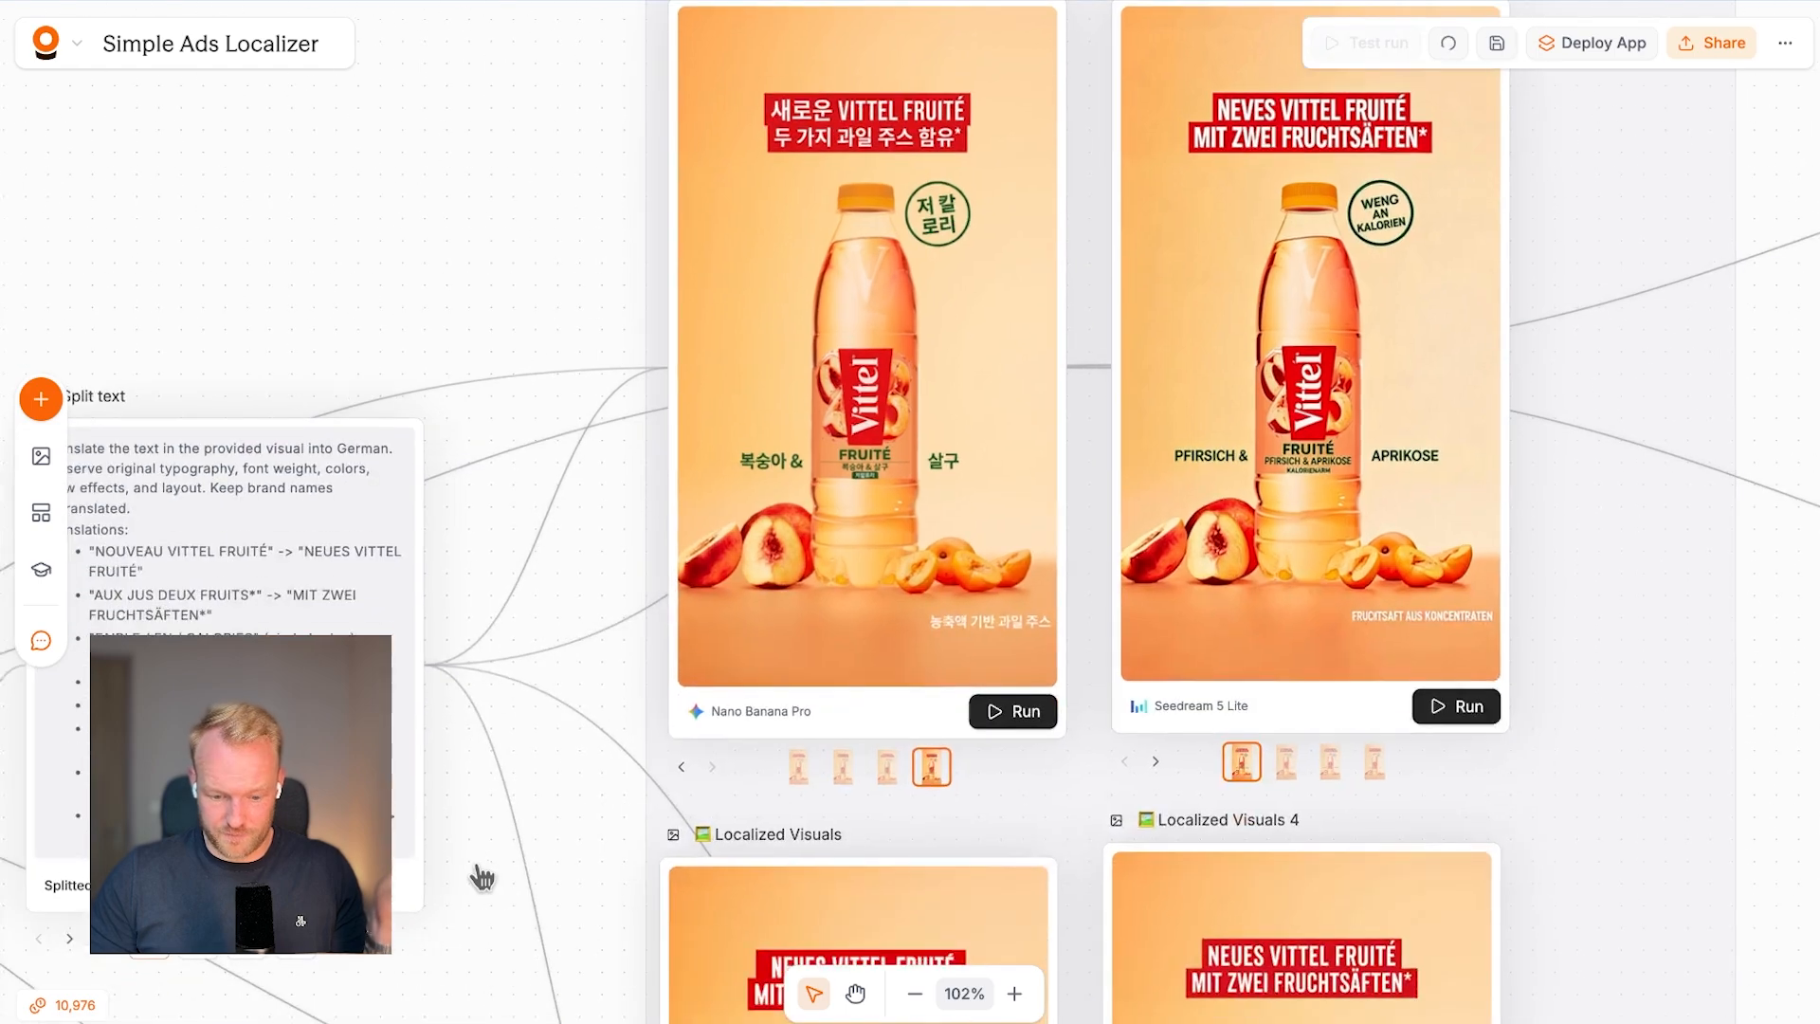
Check the model, loop and aspect ratio settings of the Localized Visuals 3 node.
scroll(891, 339, right, 4)
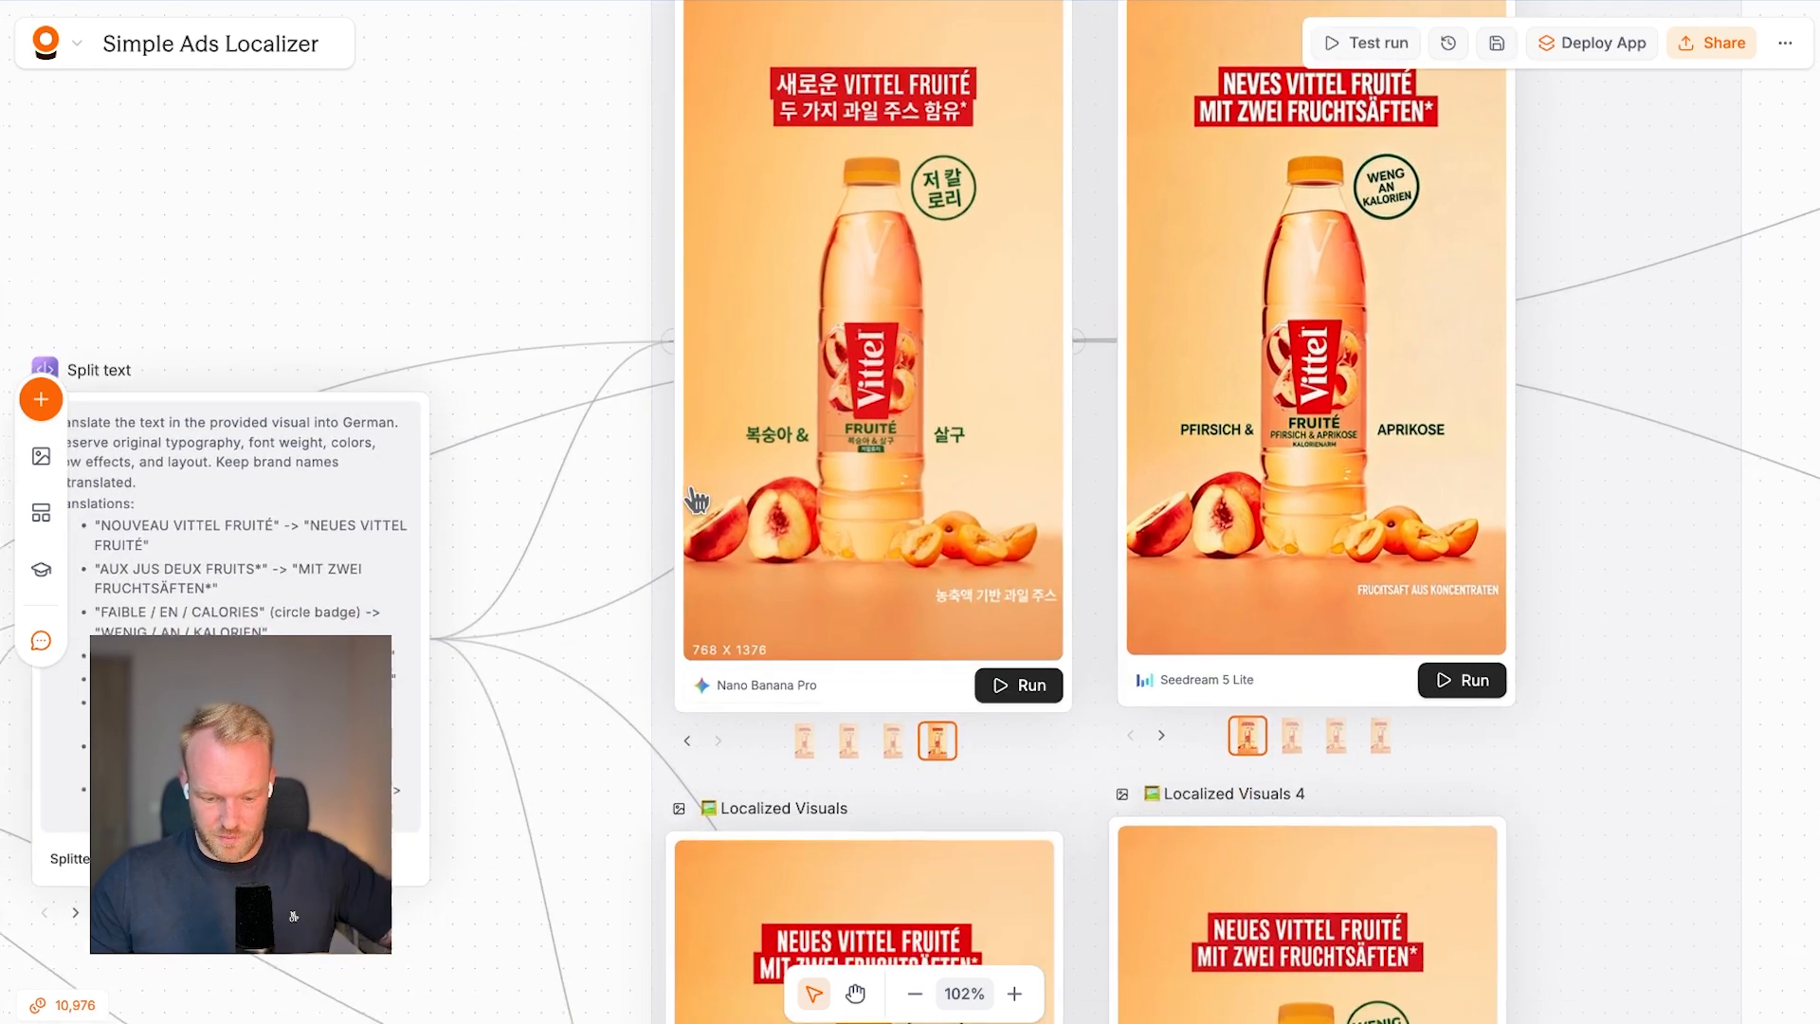
scroll(977, 625, up, 1)
scroll(976, 625, right, 1)
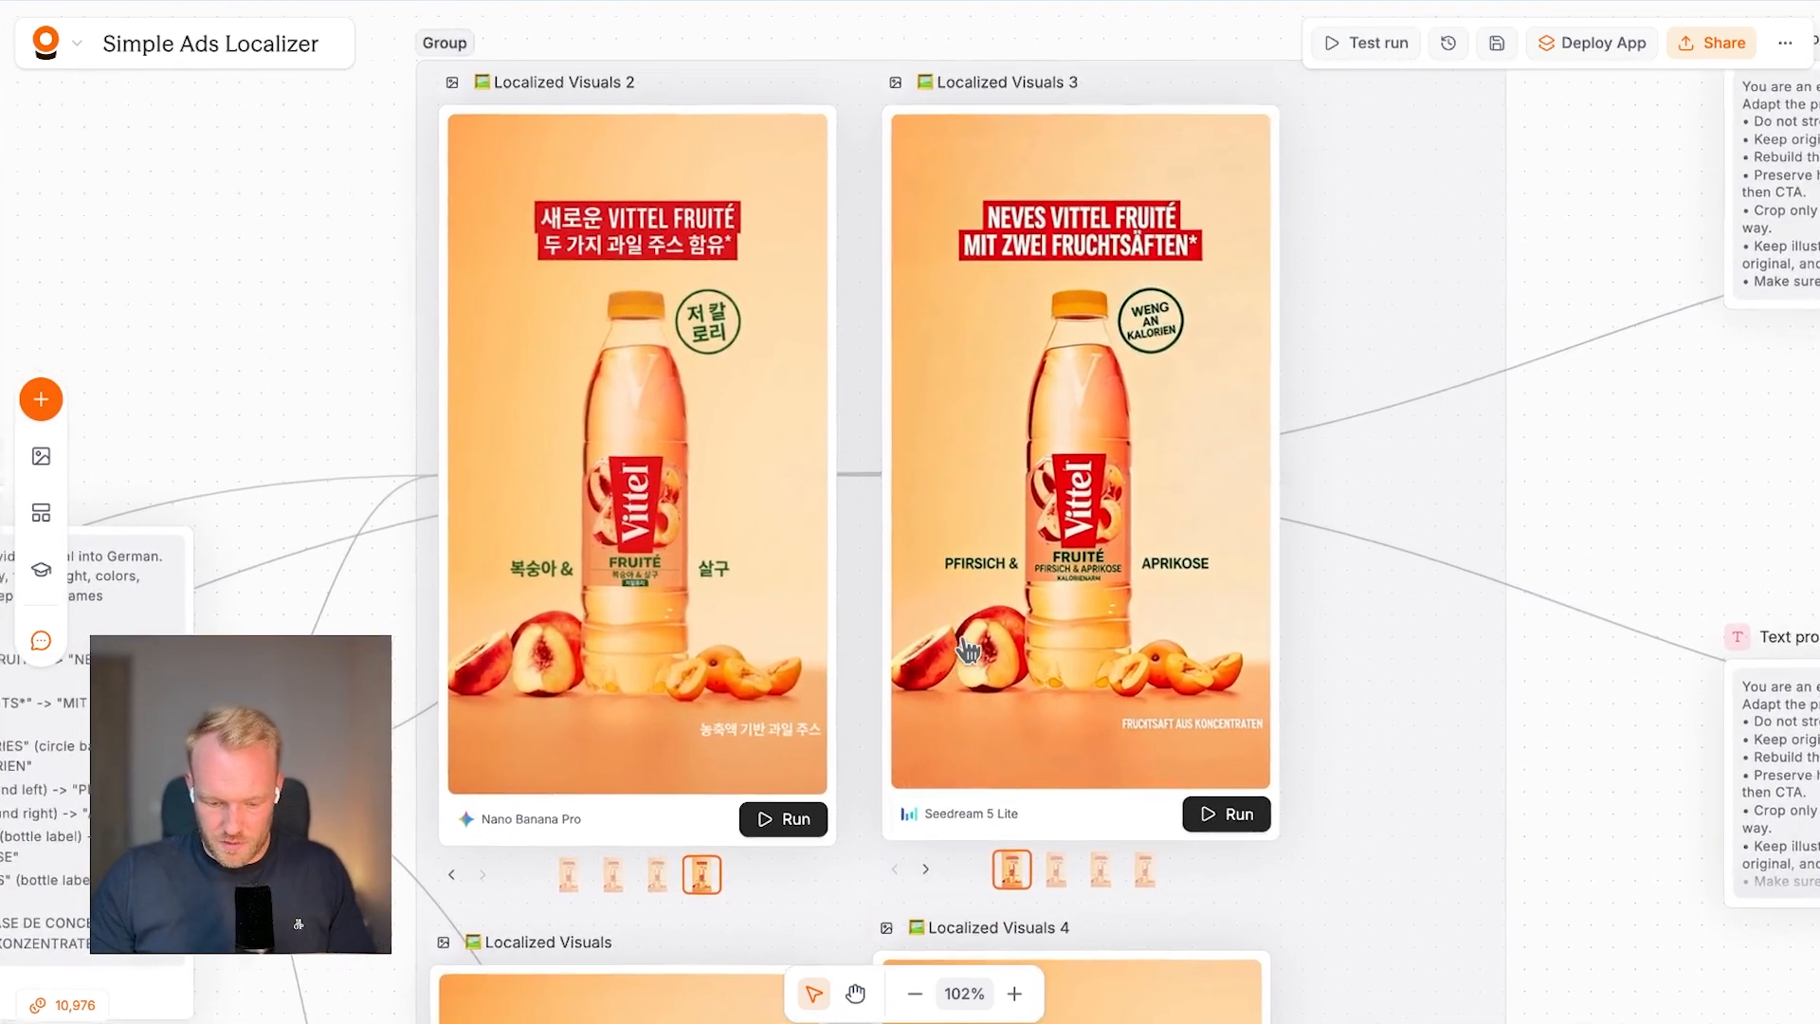
click(1107, 817)
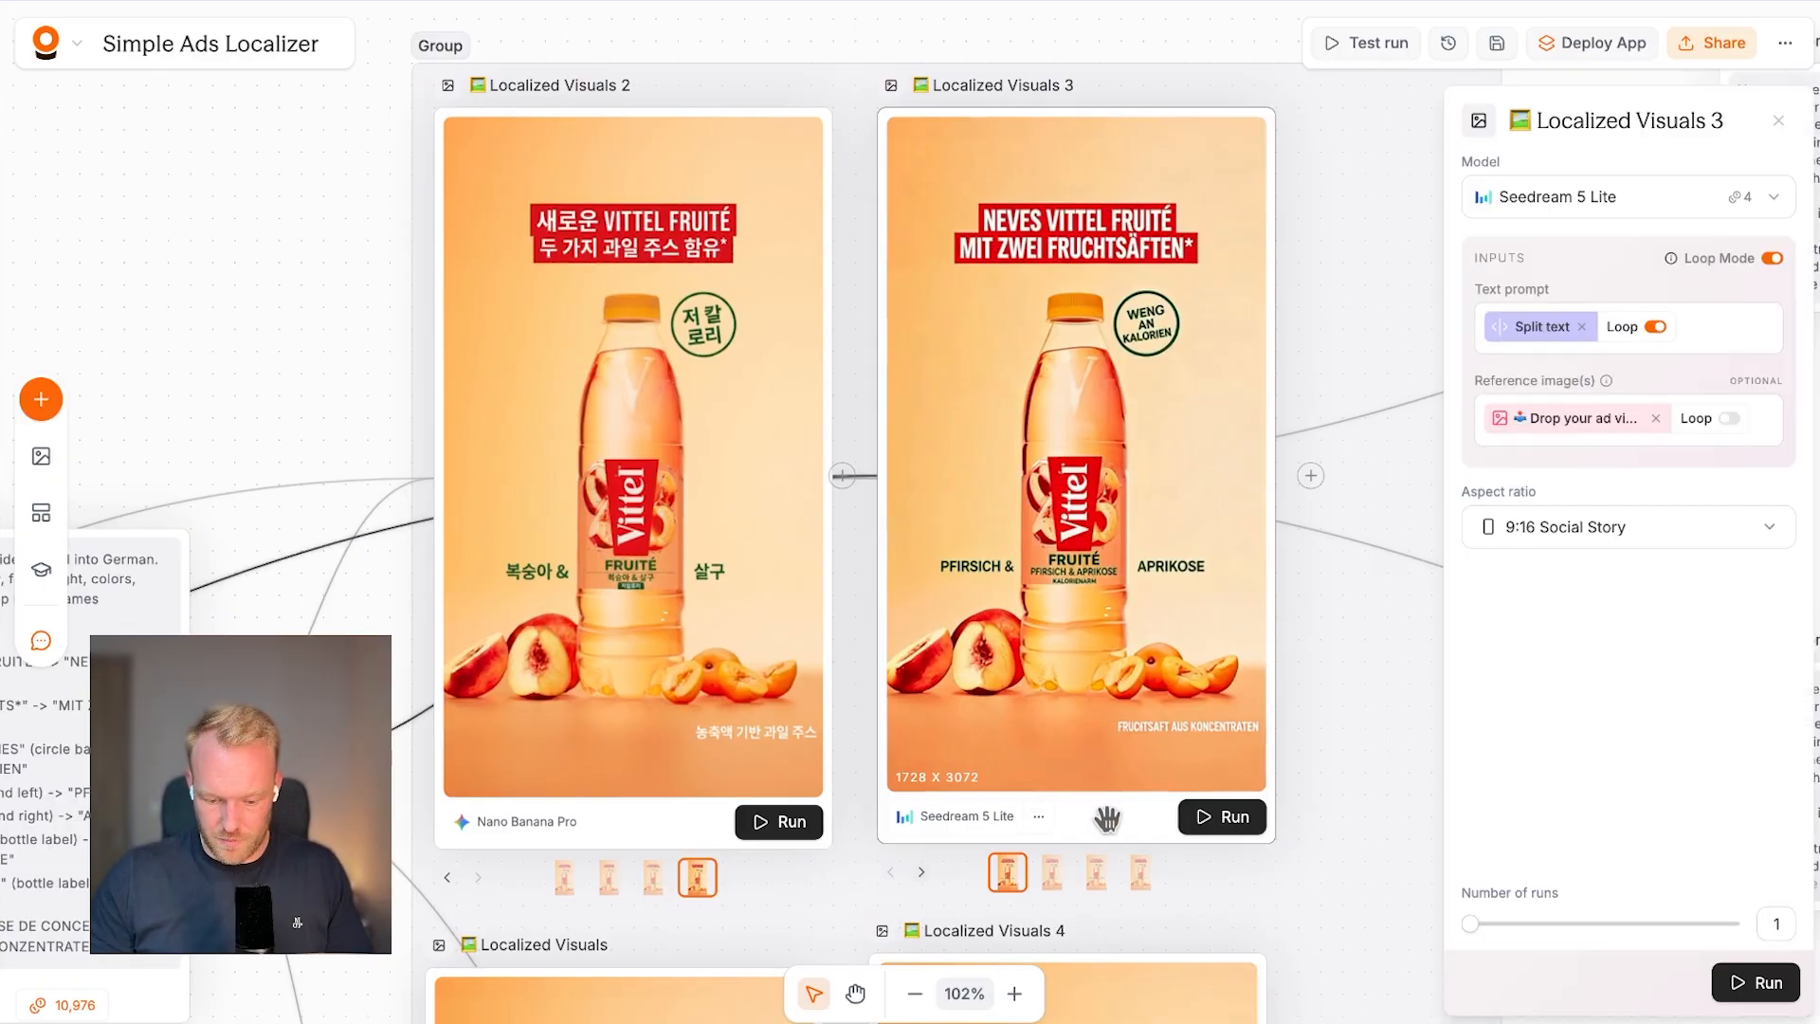
click(1779, 121)
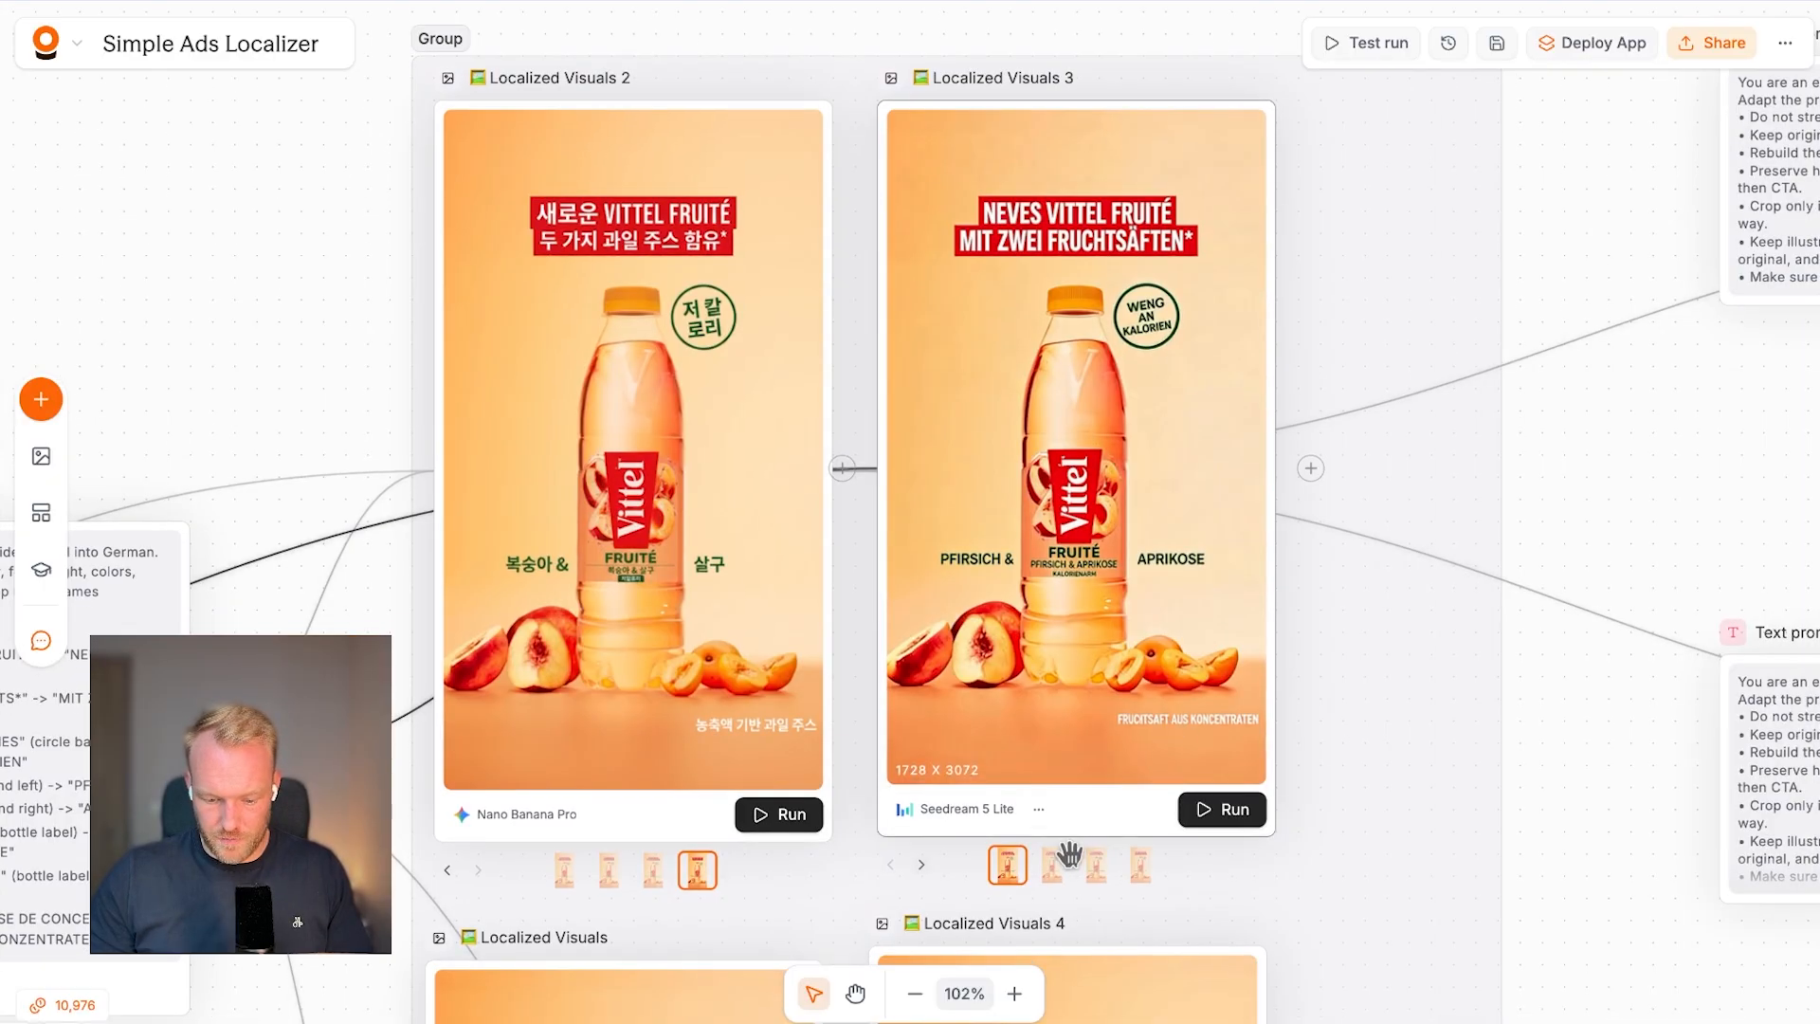
Compare the language versions generated by Seedream 5 Lite in Localized Visuals 3, ending on the Korean one.
click(1058, 878)
click(1095, 870)
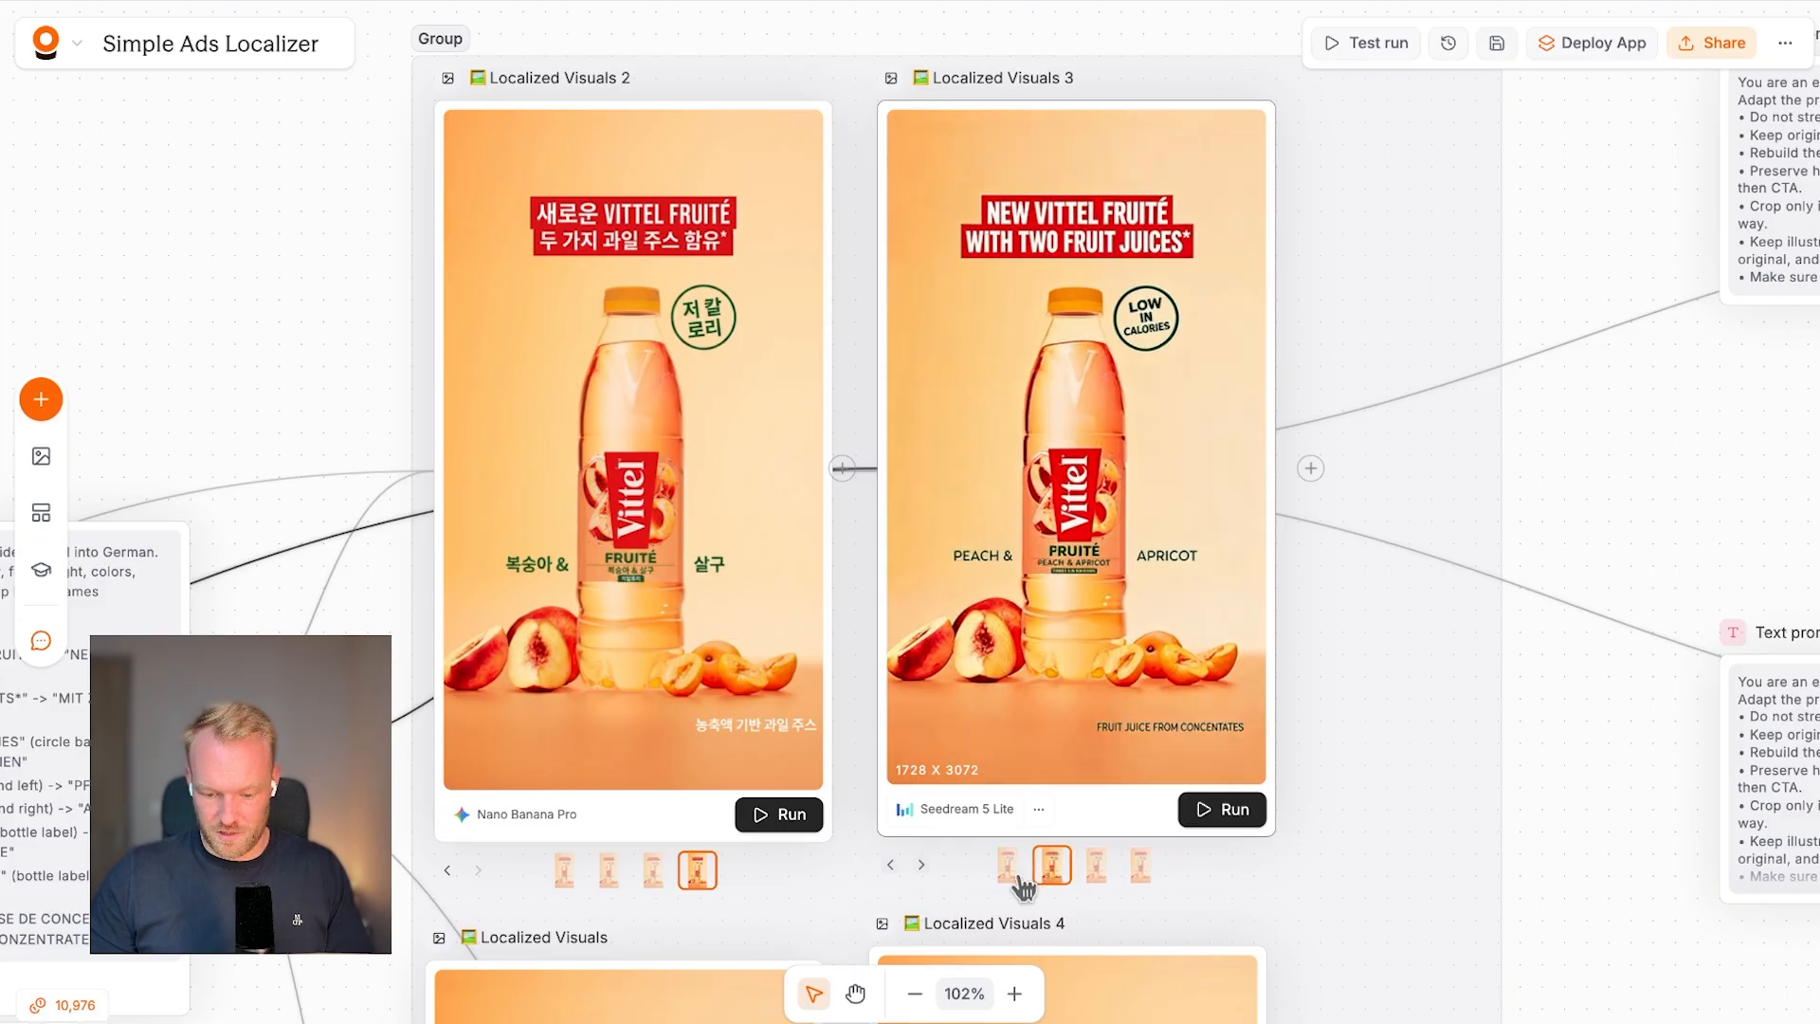
click(1007, 866)
click(1051, 867)
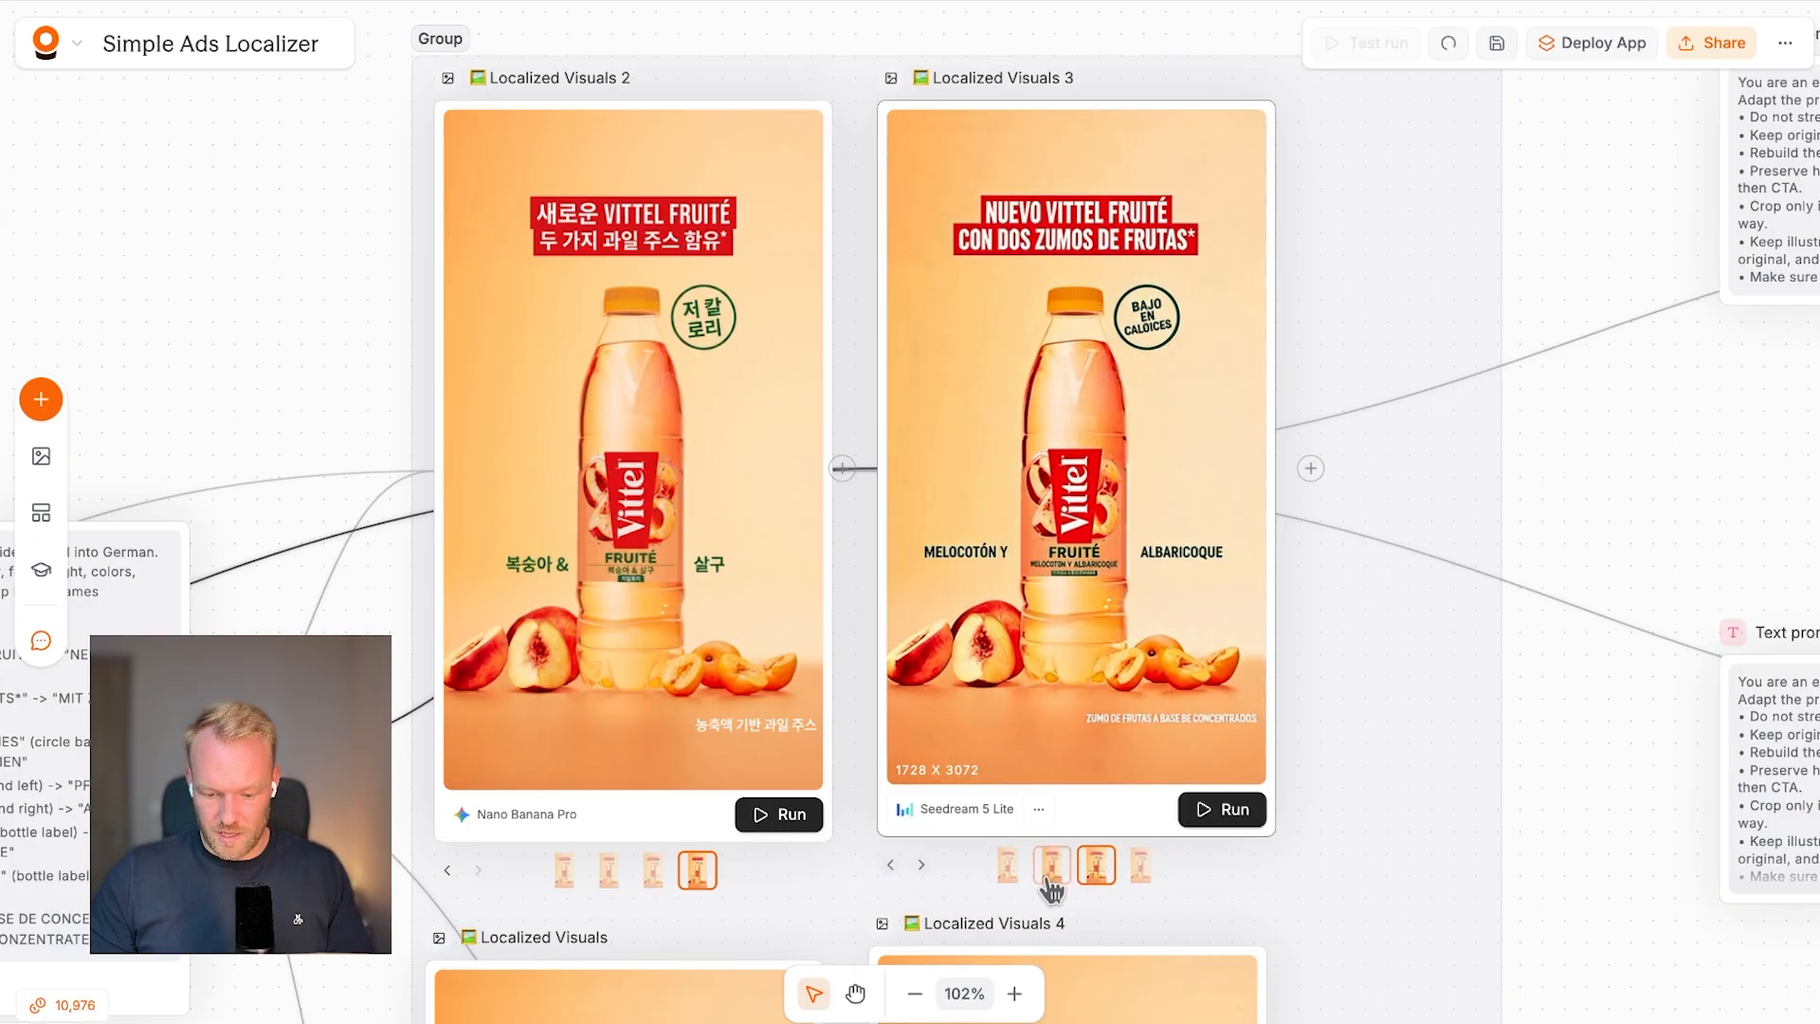
click(1082, 878)
click(1052, 869)
click(1100, 874)
click(1052, 871)
click(1147, 876)
Check the model, aspect ratio, resolution and quality settings of the first Localized Visuals node.
scroll(1155, 883, down, 10)
scroll(1155, 883, left, 3)
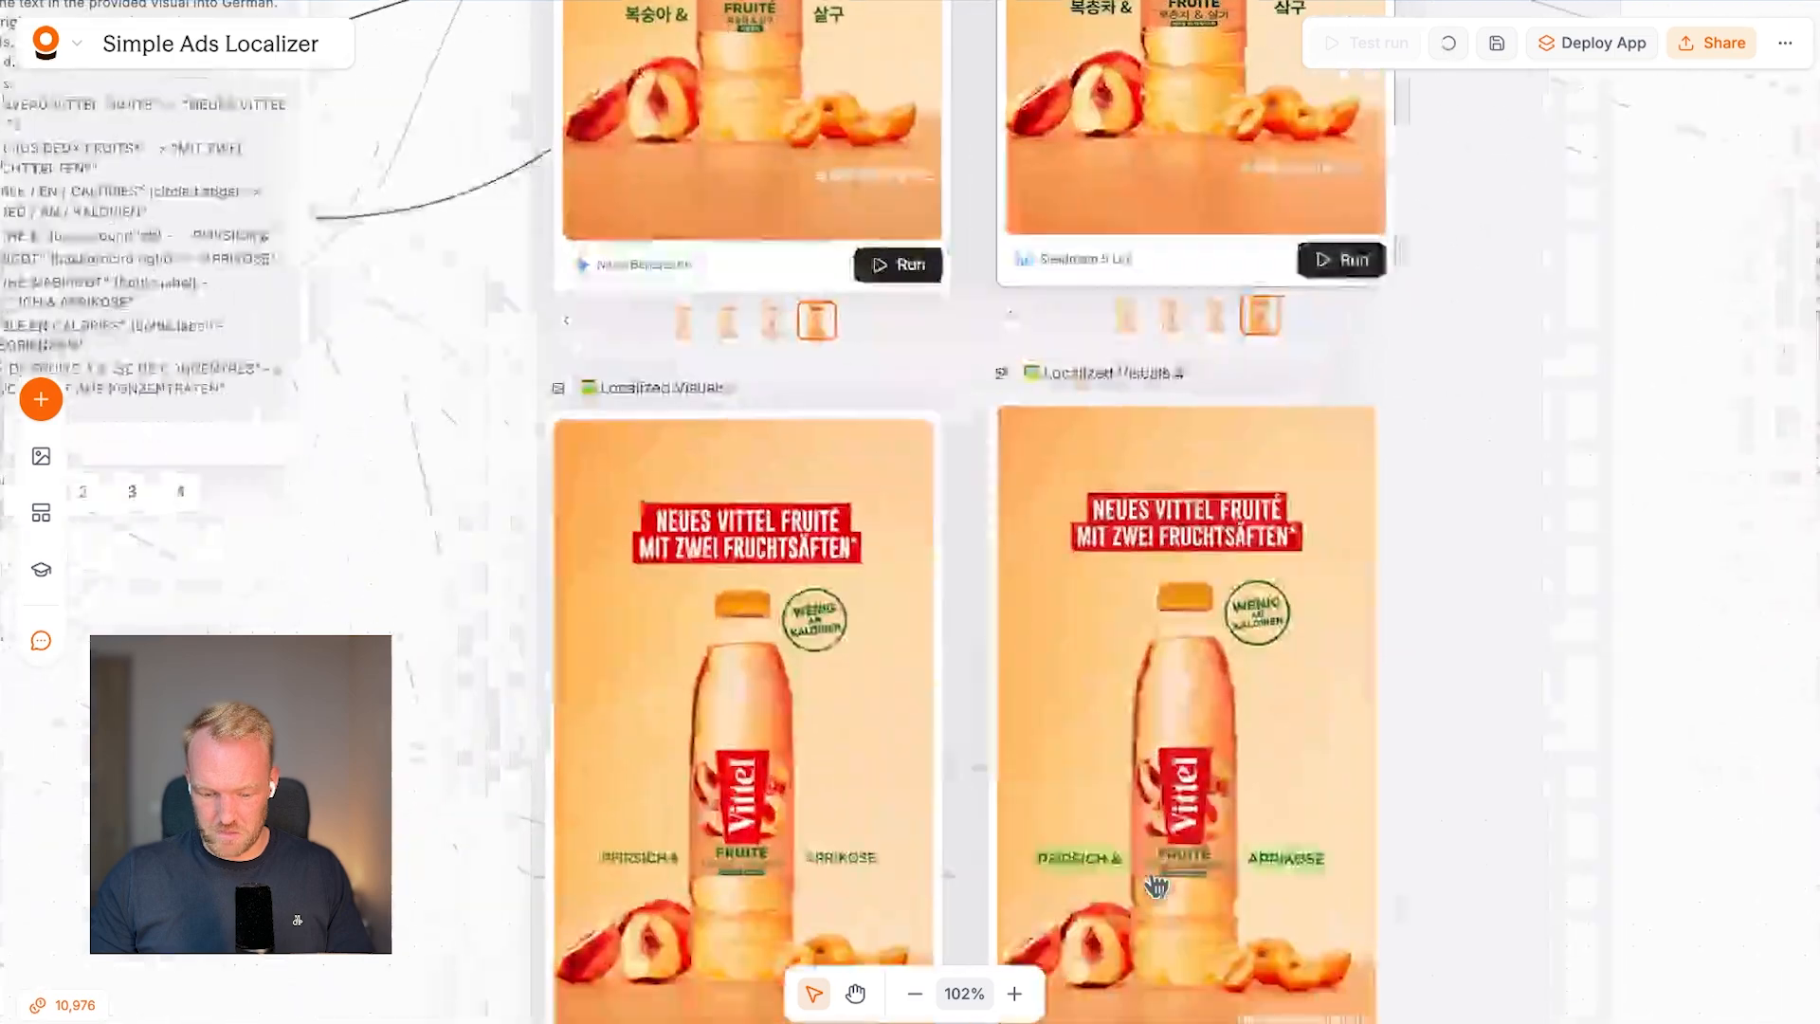
click(967, 826)
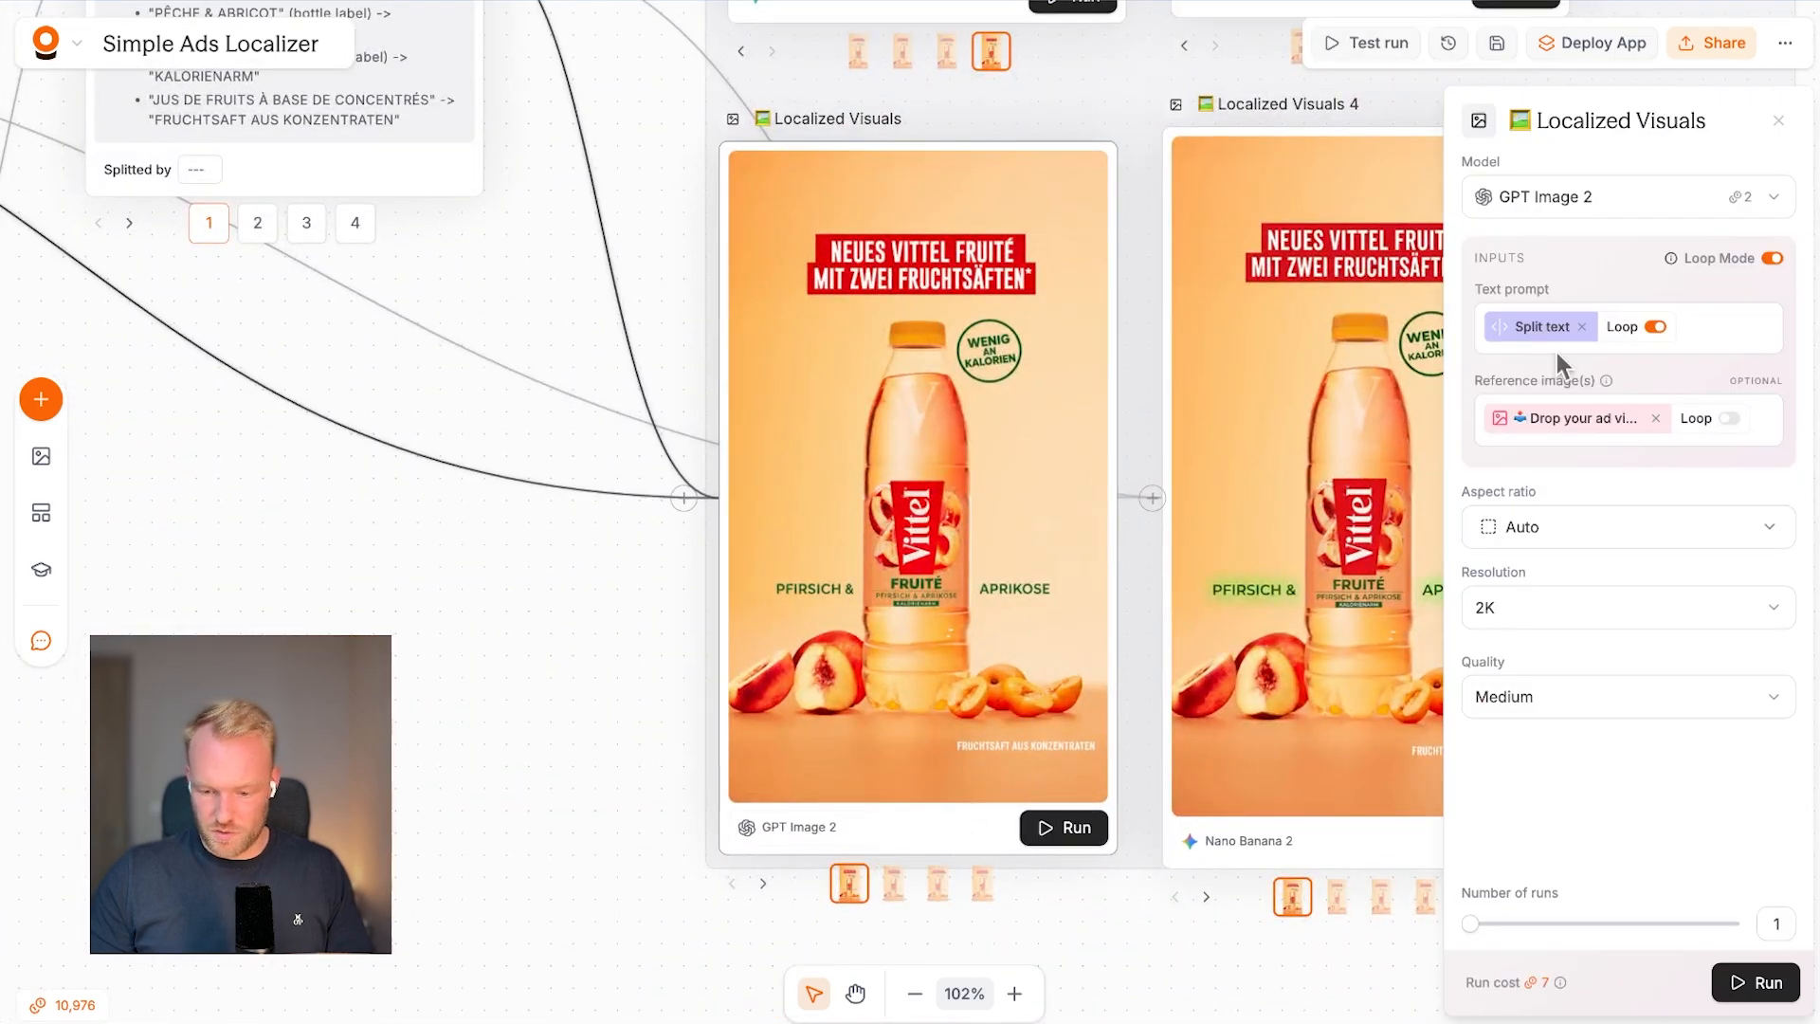
click(1778, 120)
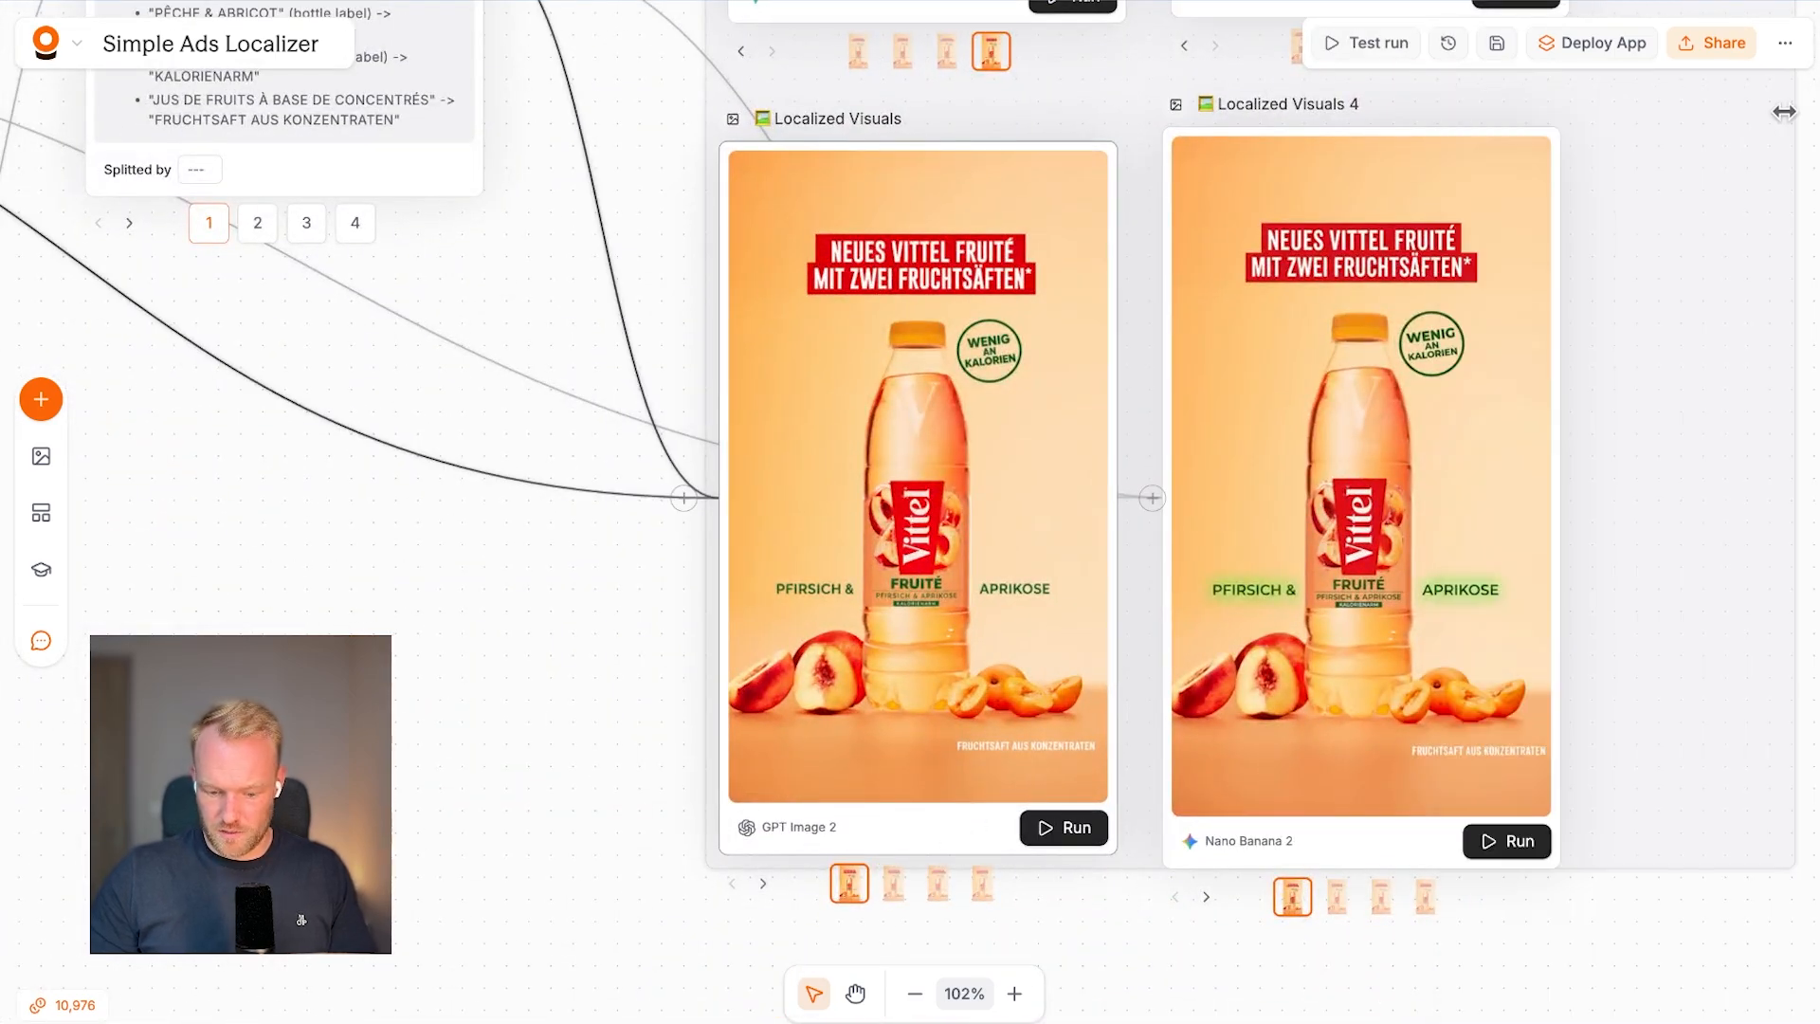
Go through the English, Spanish and Korean versions generated by GPT Image 2 and return to the German one.
click(893, 883)
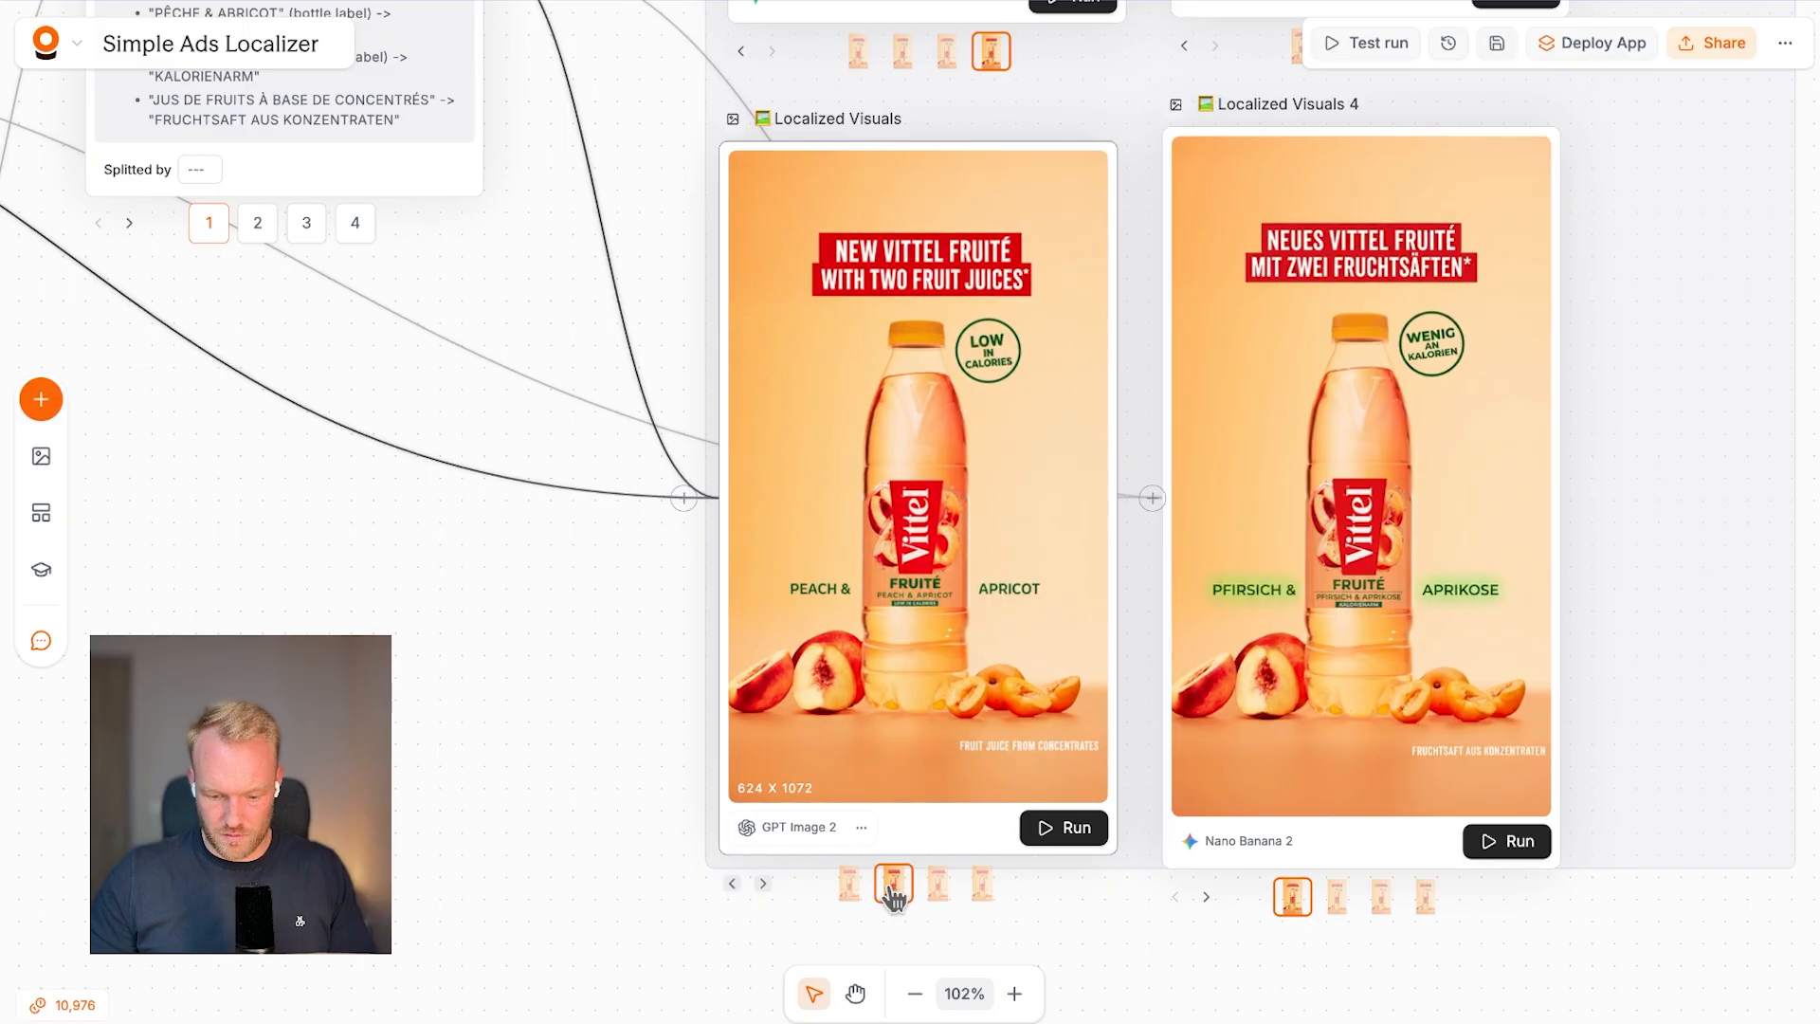
click(938, 889)
click(983, 885)
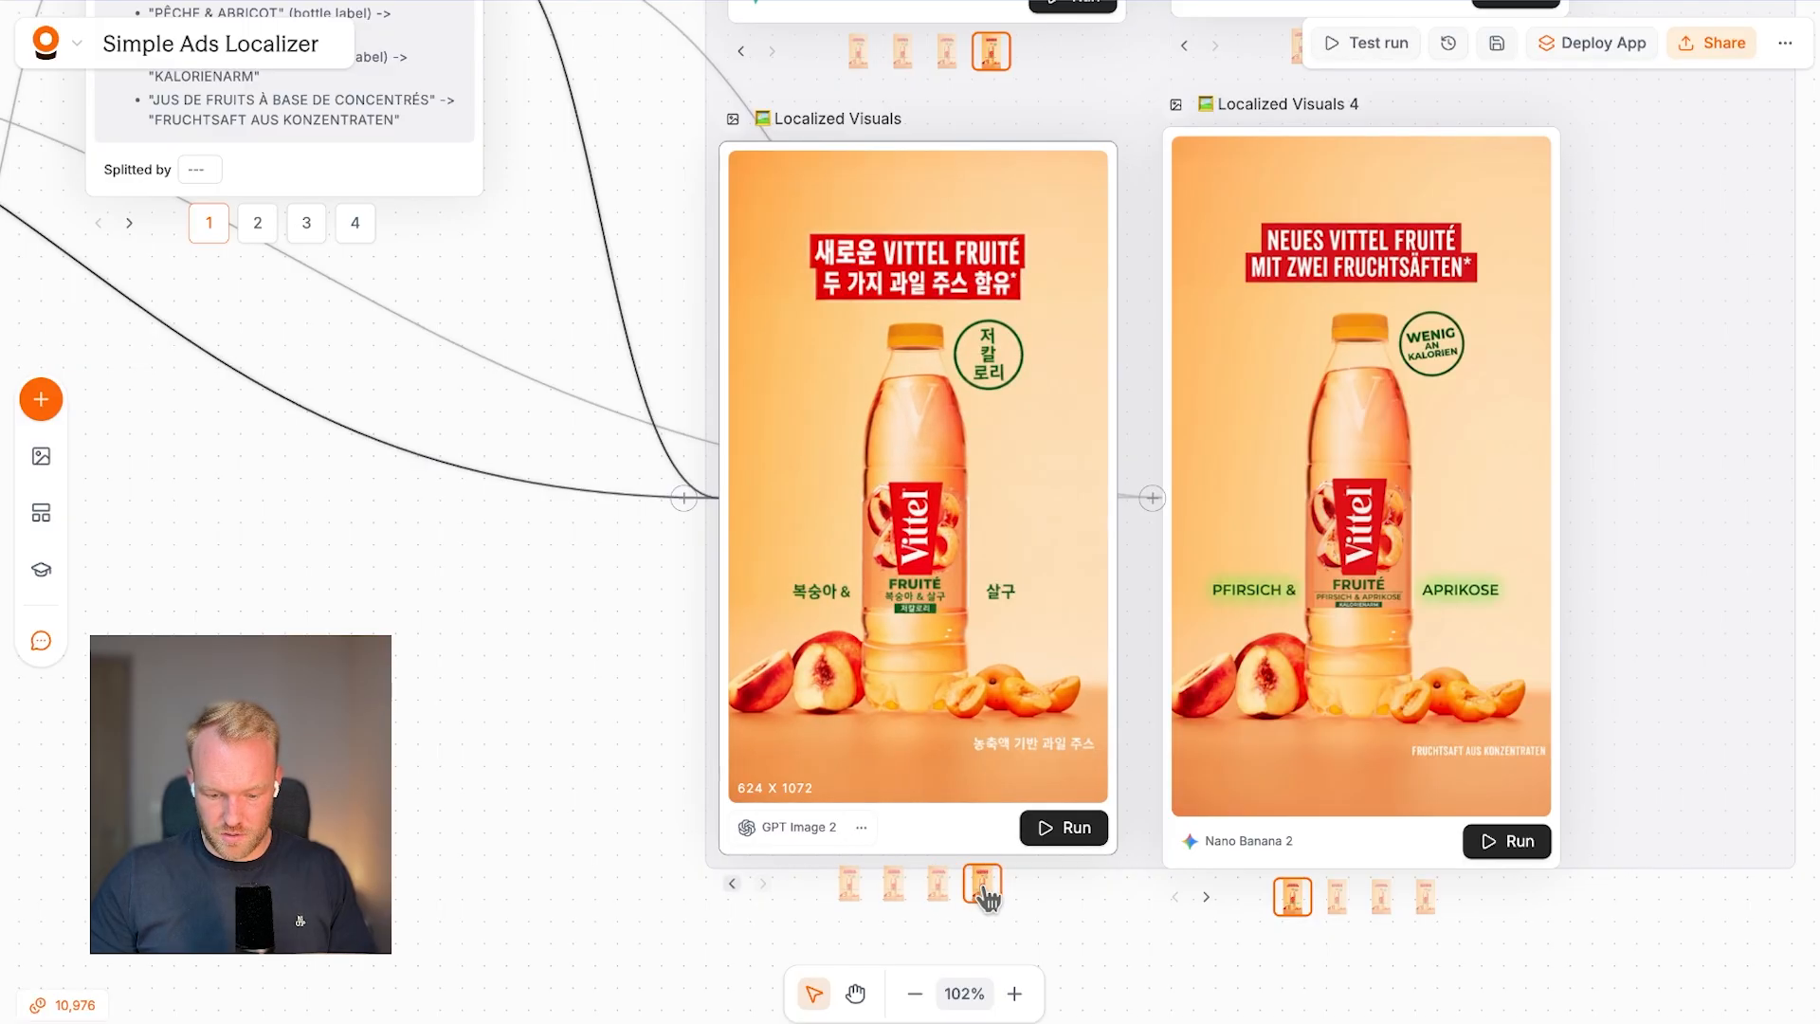
click(938, 901)
click(898, 893)
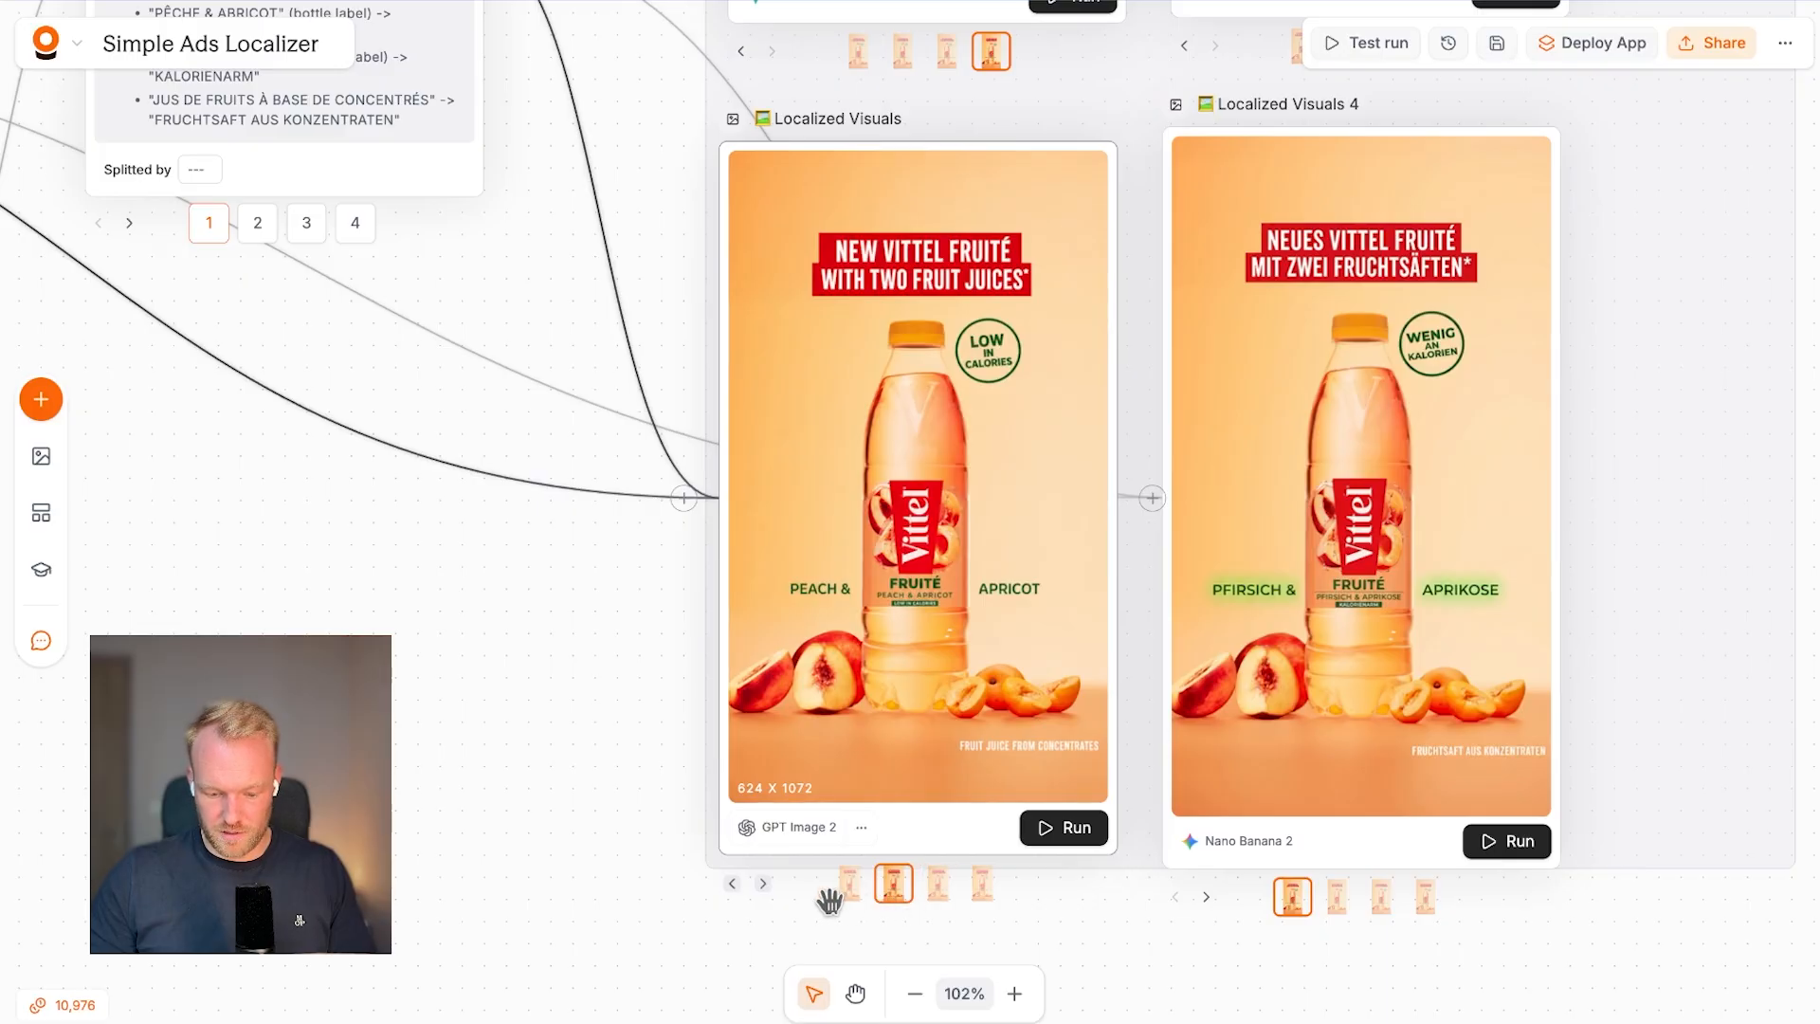
click(850, 886)
scroll(1251, 943, right, 3)
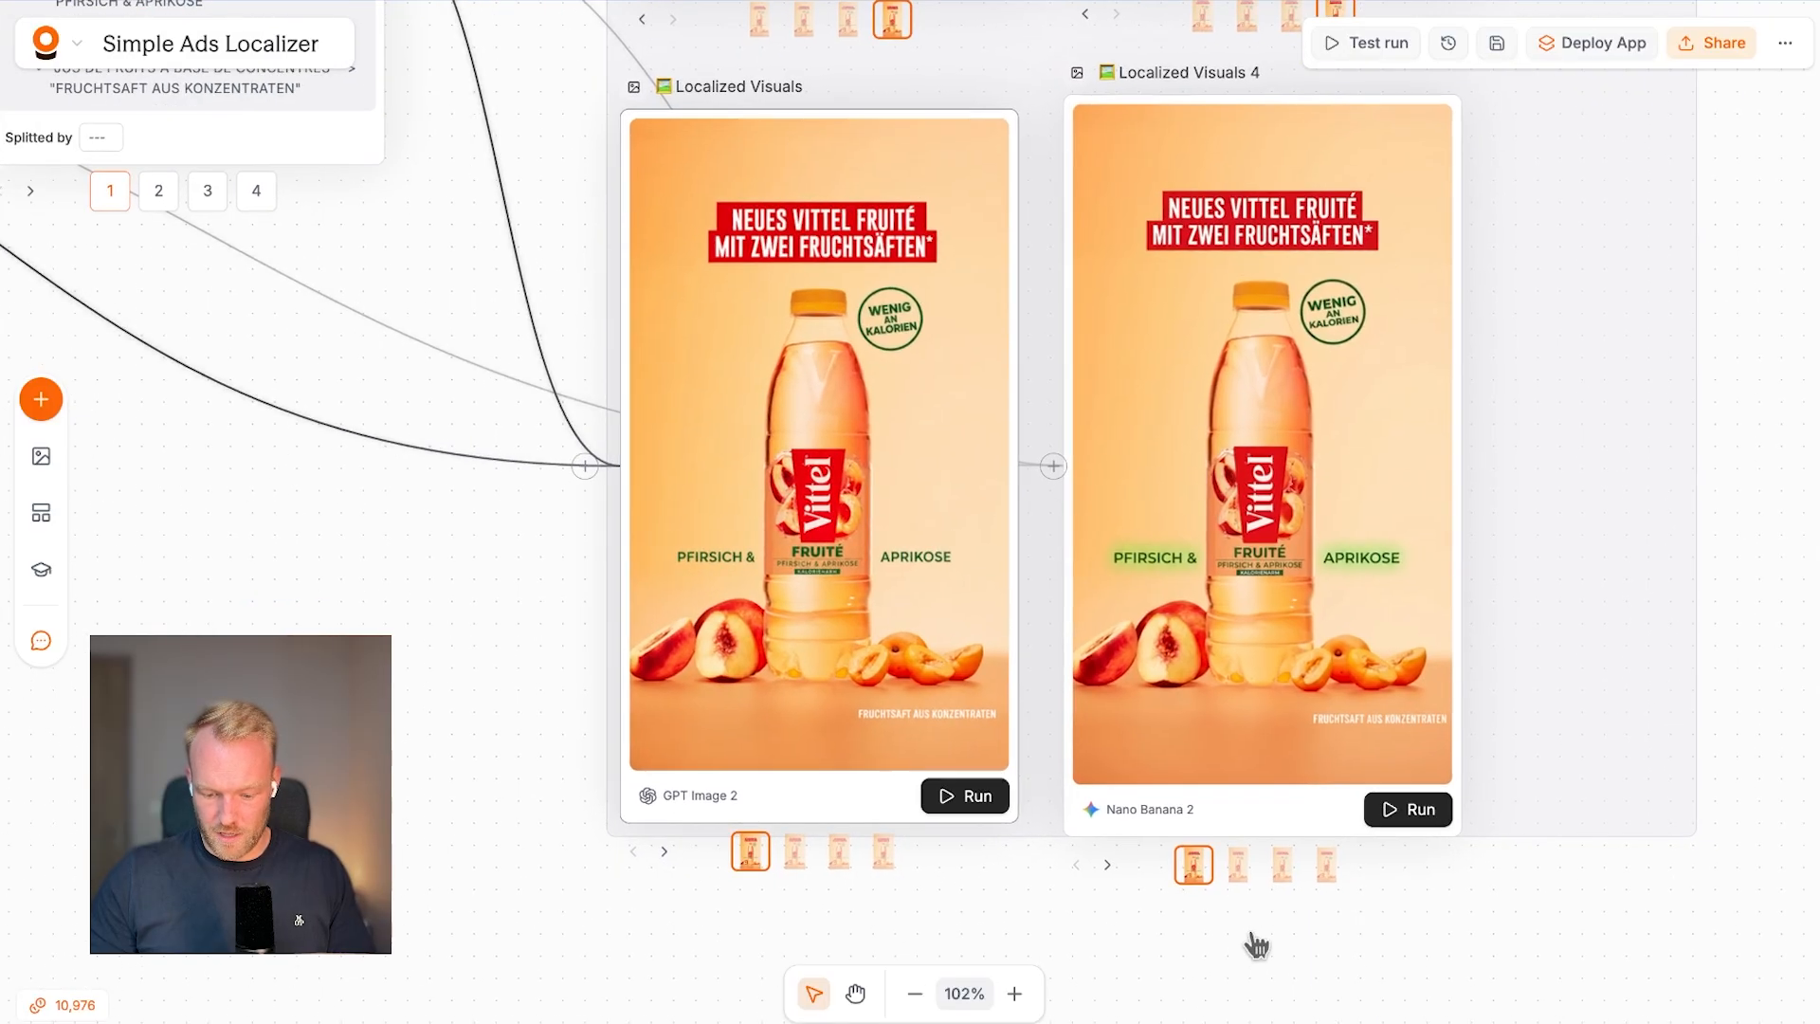
Switch between the German and English versions in Localized Visuals 4 and compare the German text rendering with the GPT Image 2 version.
click(1238, 866)
click(1193, 864)
click(1236, 866)
click(1194, 866)
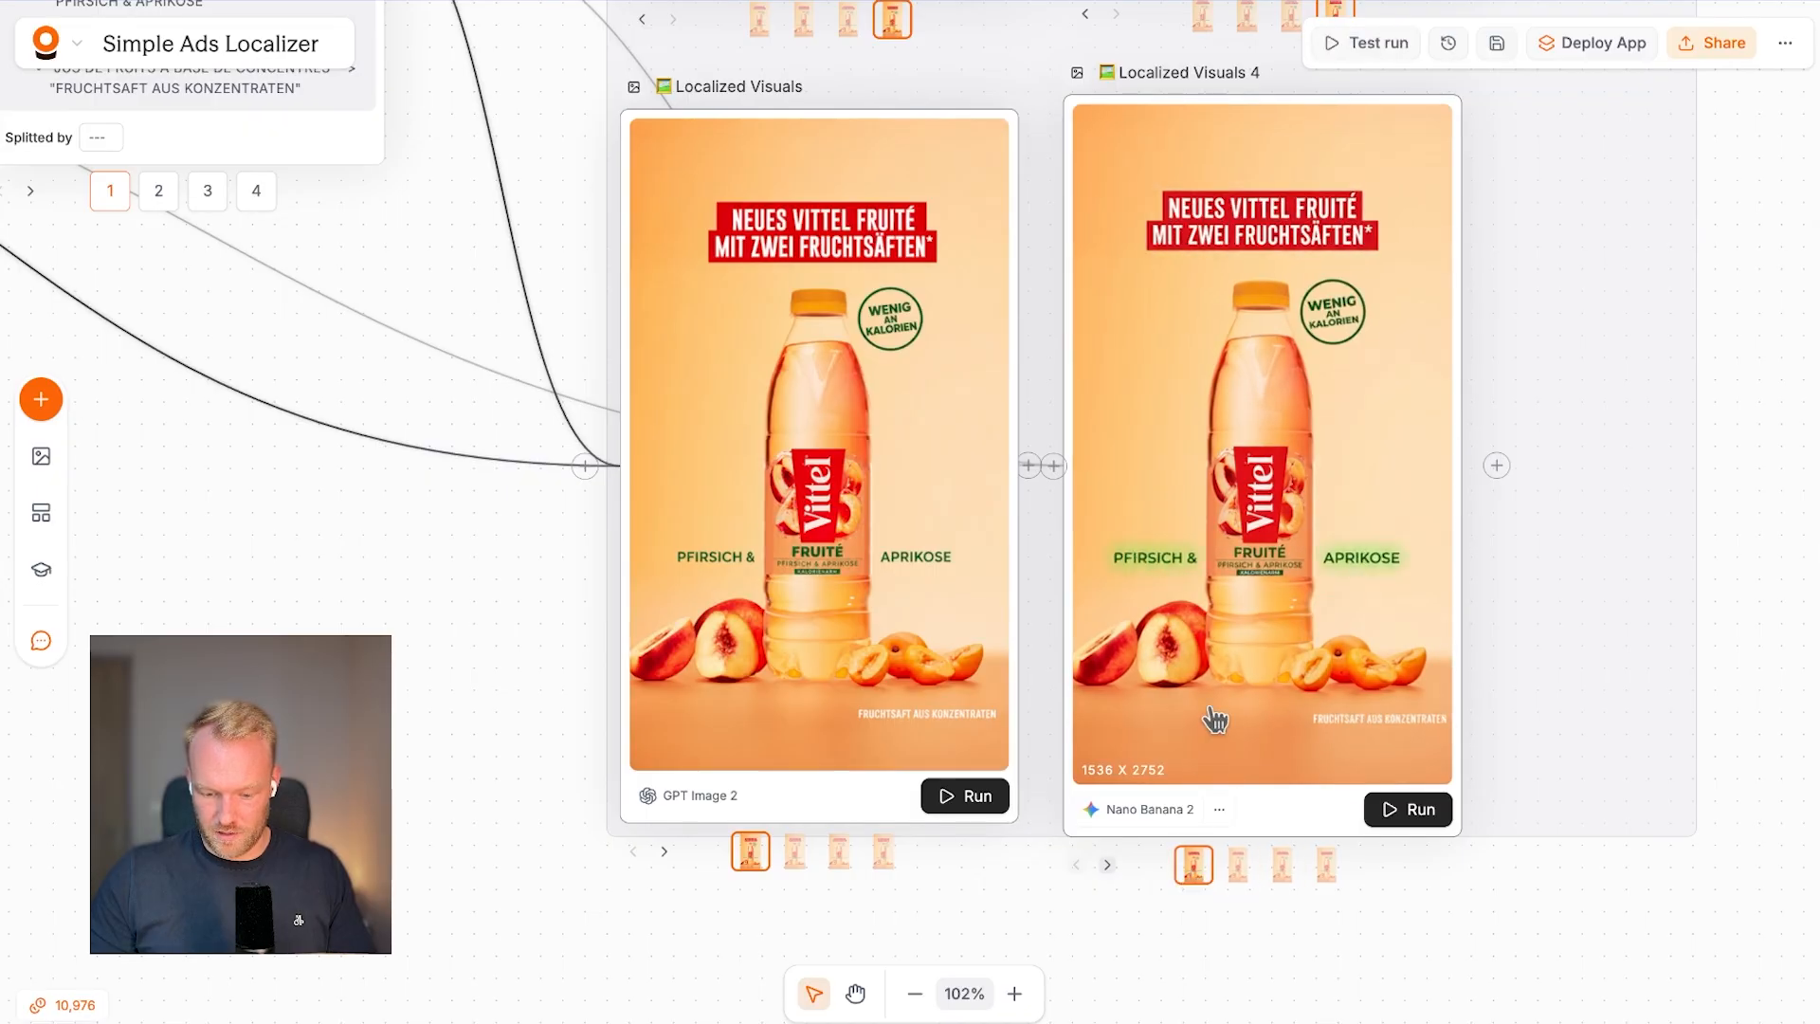
scroll(1220, 709, up, 5)
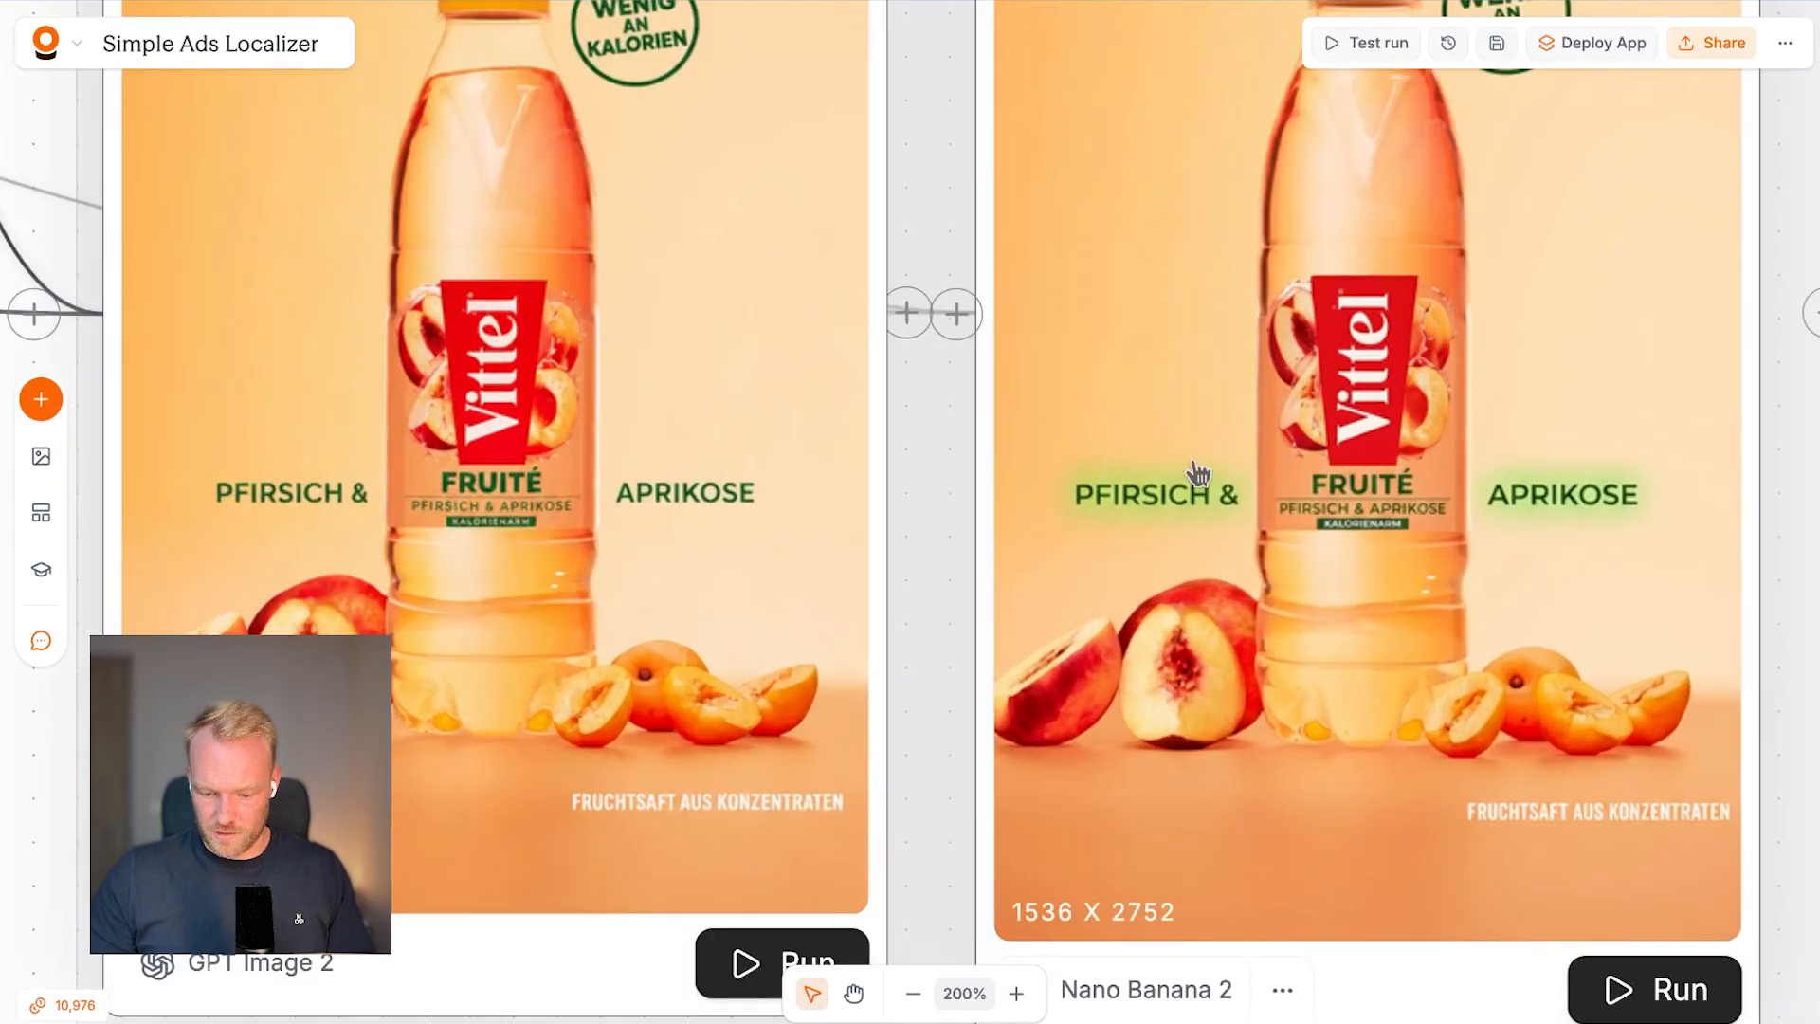
scroll(1145, 498, down, 5)
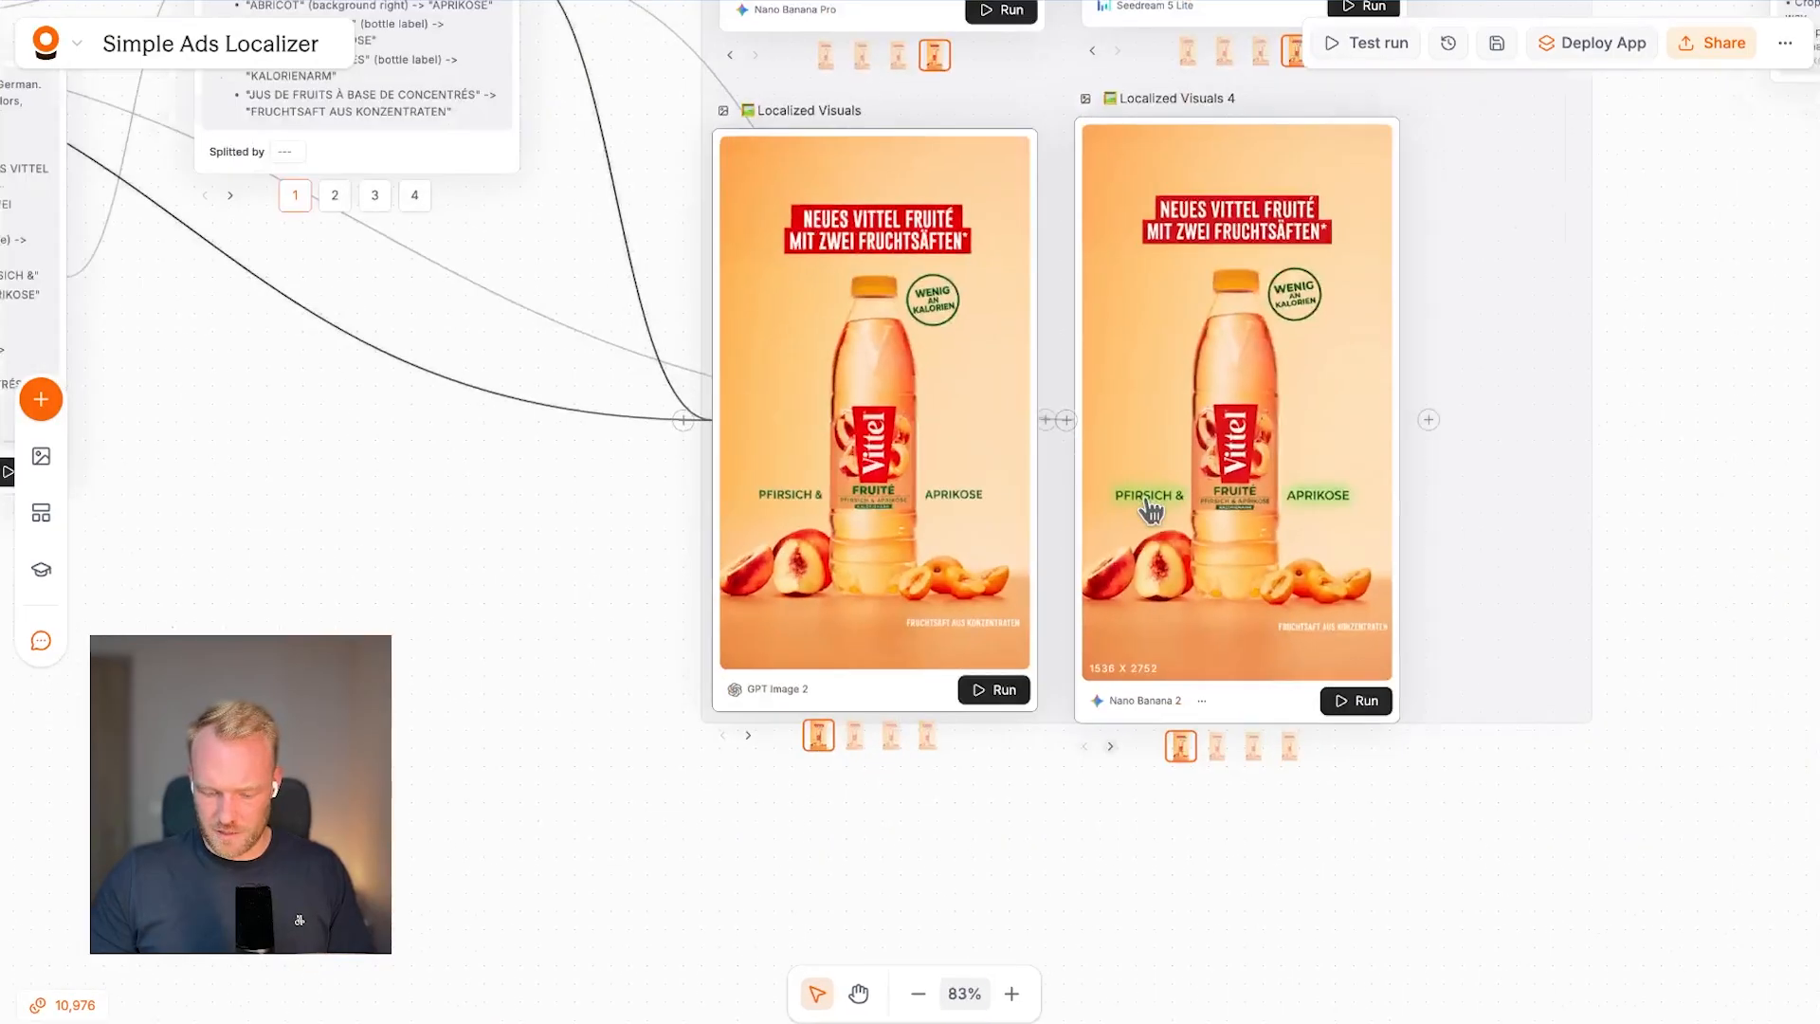
scroll(1151, 512, up, 2)
scroll(1151, 512, down, 1)
Go through the remaining language versions in Localized Visuals 4, ending on the Spanish one, and examine its headline and badge.
click(1151, 846)
click(1192, 847)
scroll(1113, 675, up, 2)
scroll(1113, 675, down, 3)
click(1111, 838)
click(1227, 838)
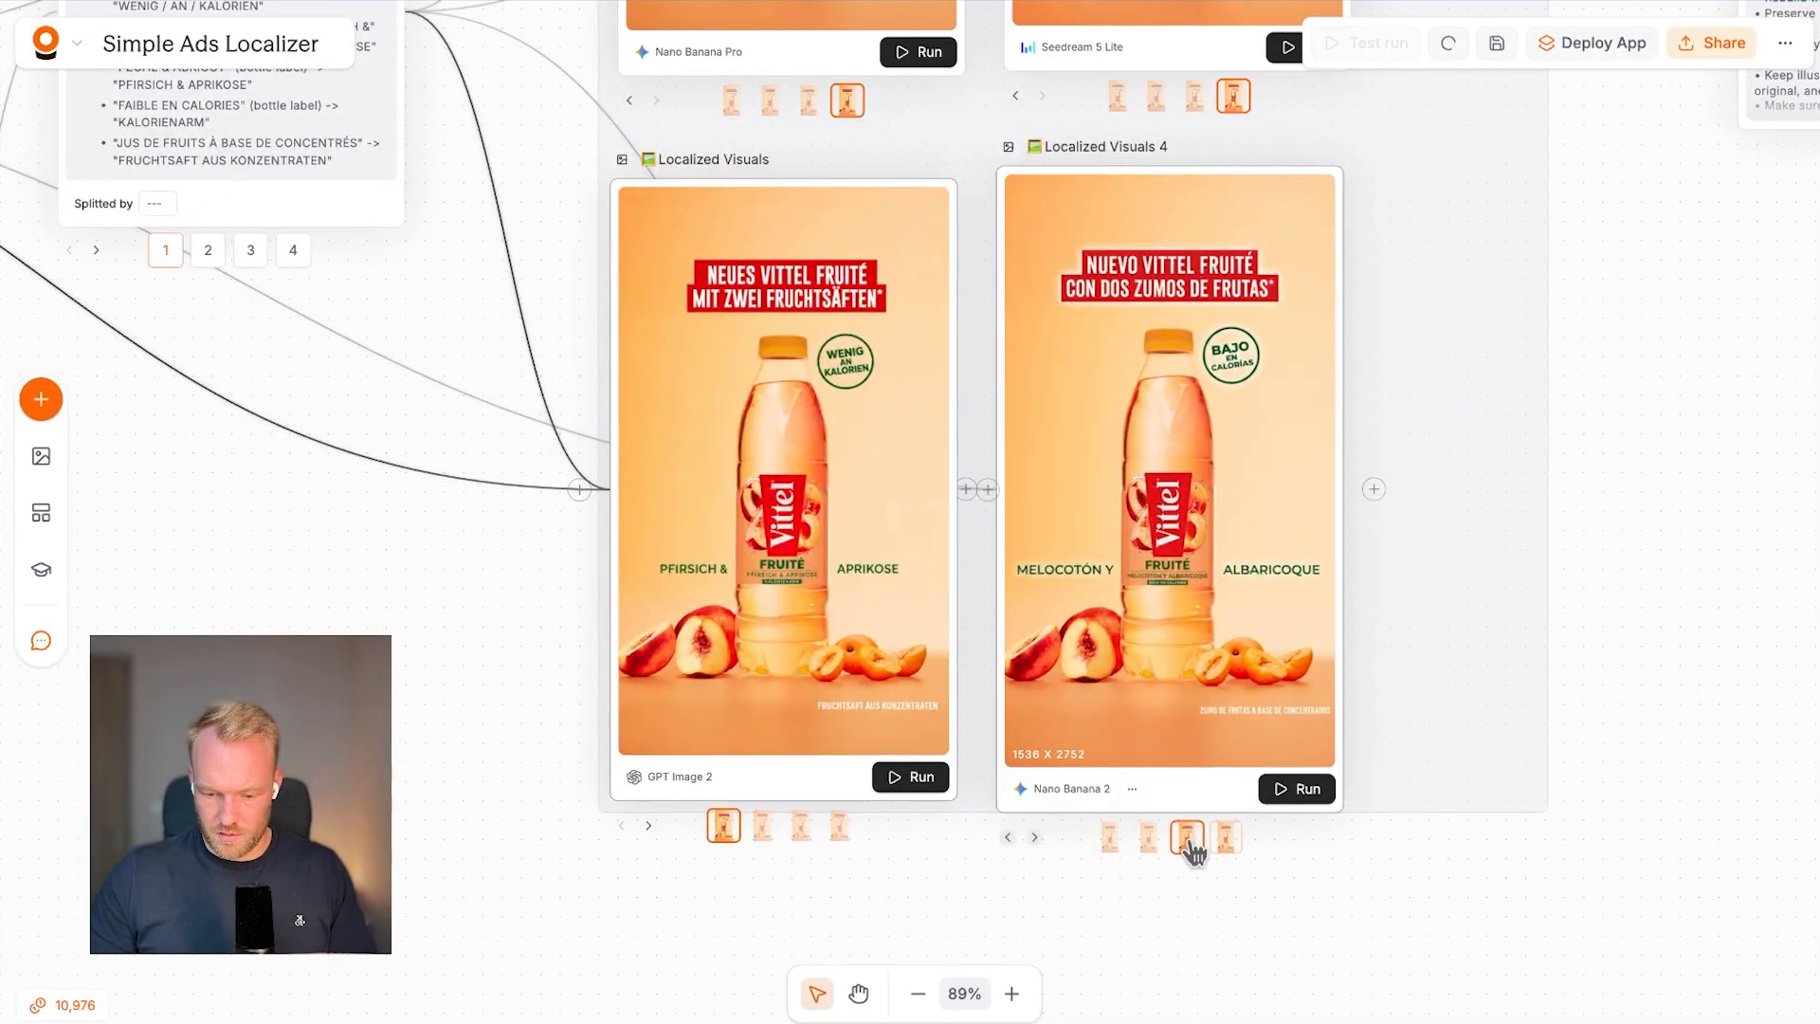
scroll(1178, 218, up, 5)
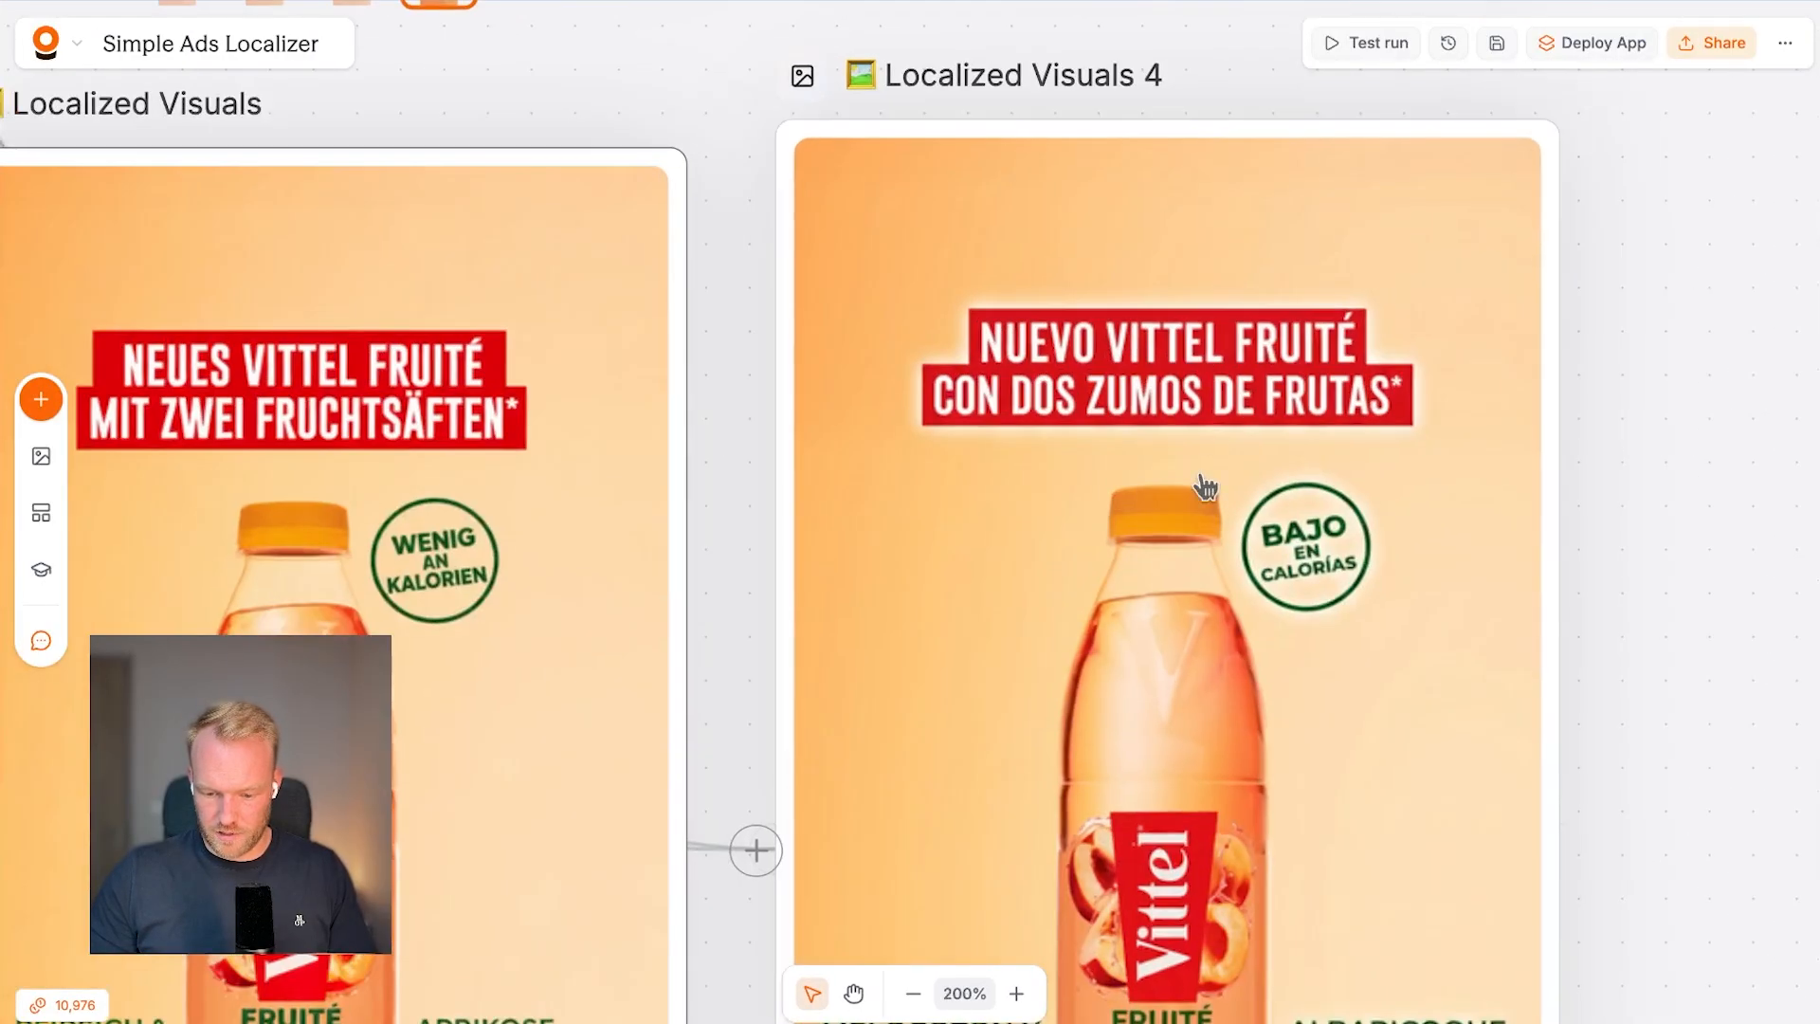
Extend the group frame downward so it fully encloses the lower row of Localized Visuals nodes and their thumbnails.
scroll(1202, 487, down, 6)
scroll(1202, 487, down, 5)
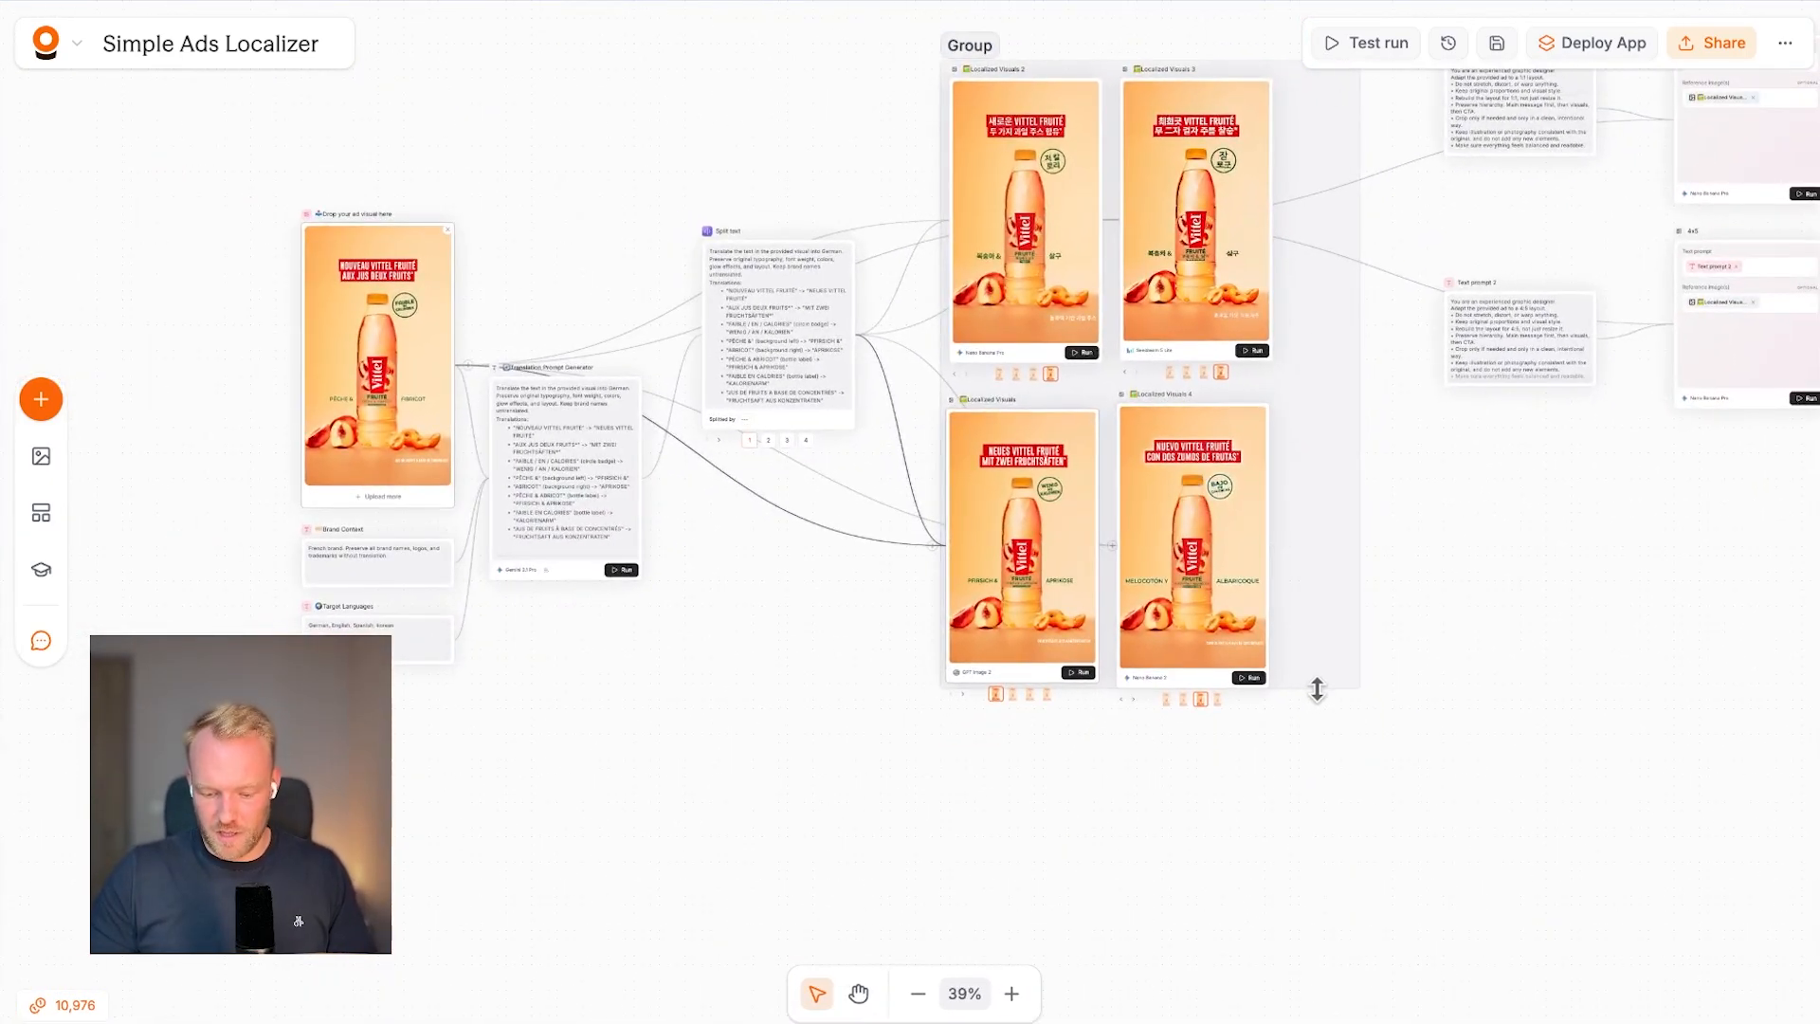
scroll(1161, 654, up, 6)
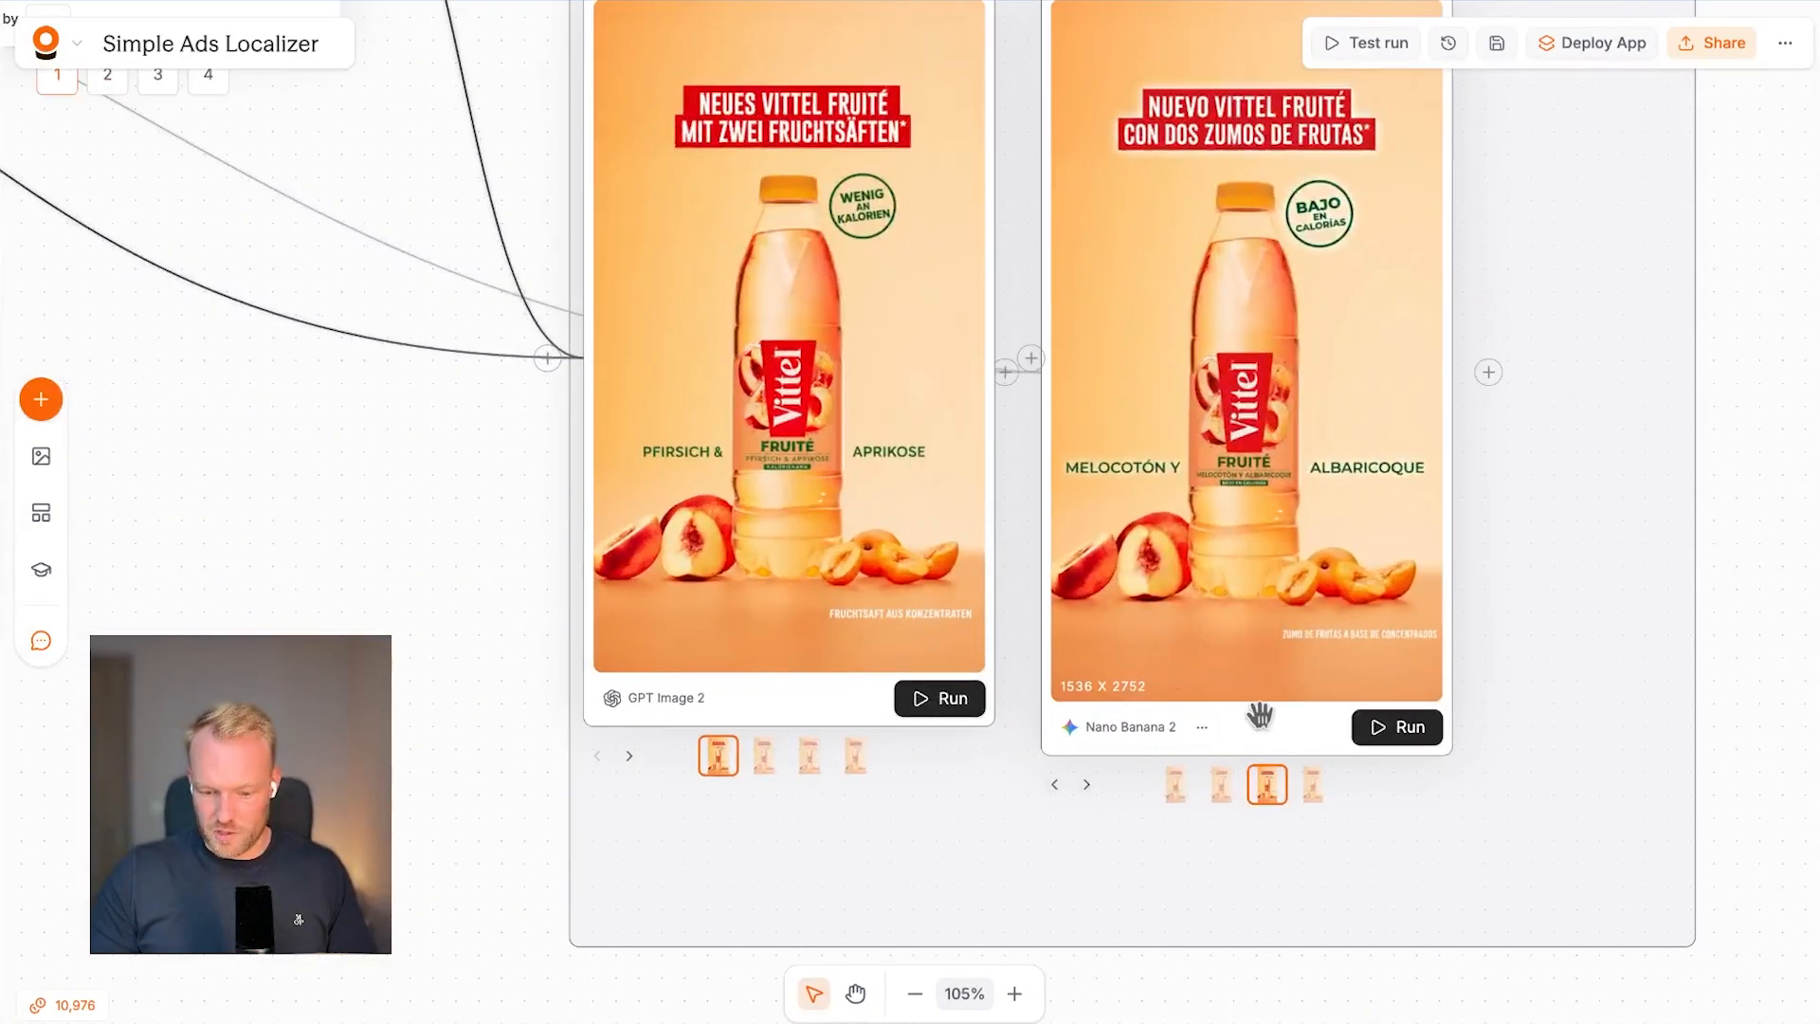
scroll(1223, 758, down, 1)
scroll(1301, 744, down, 2)
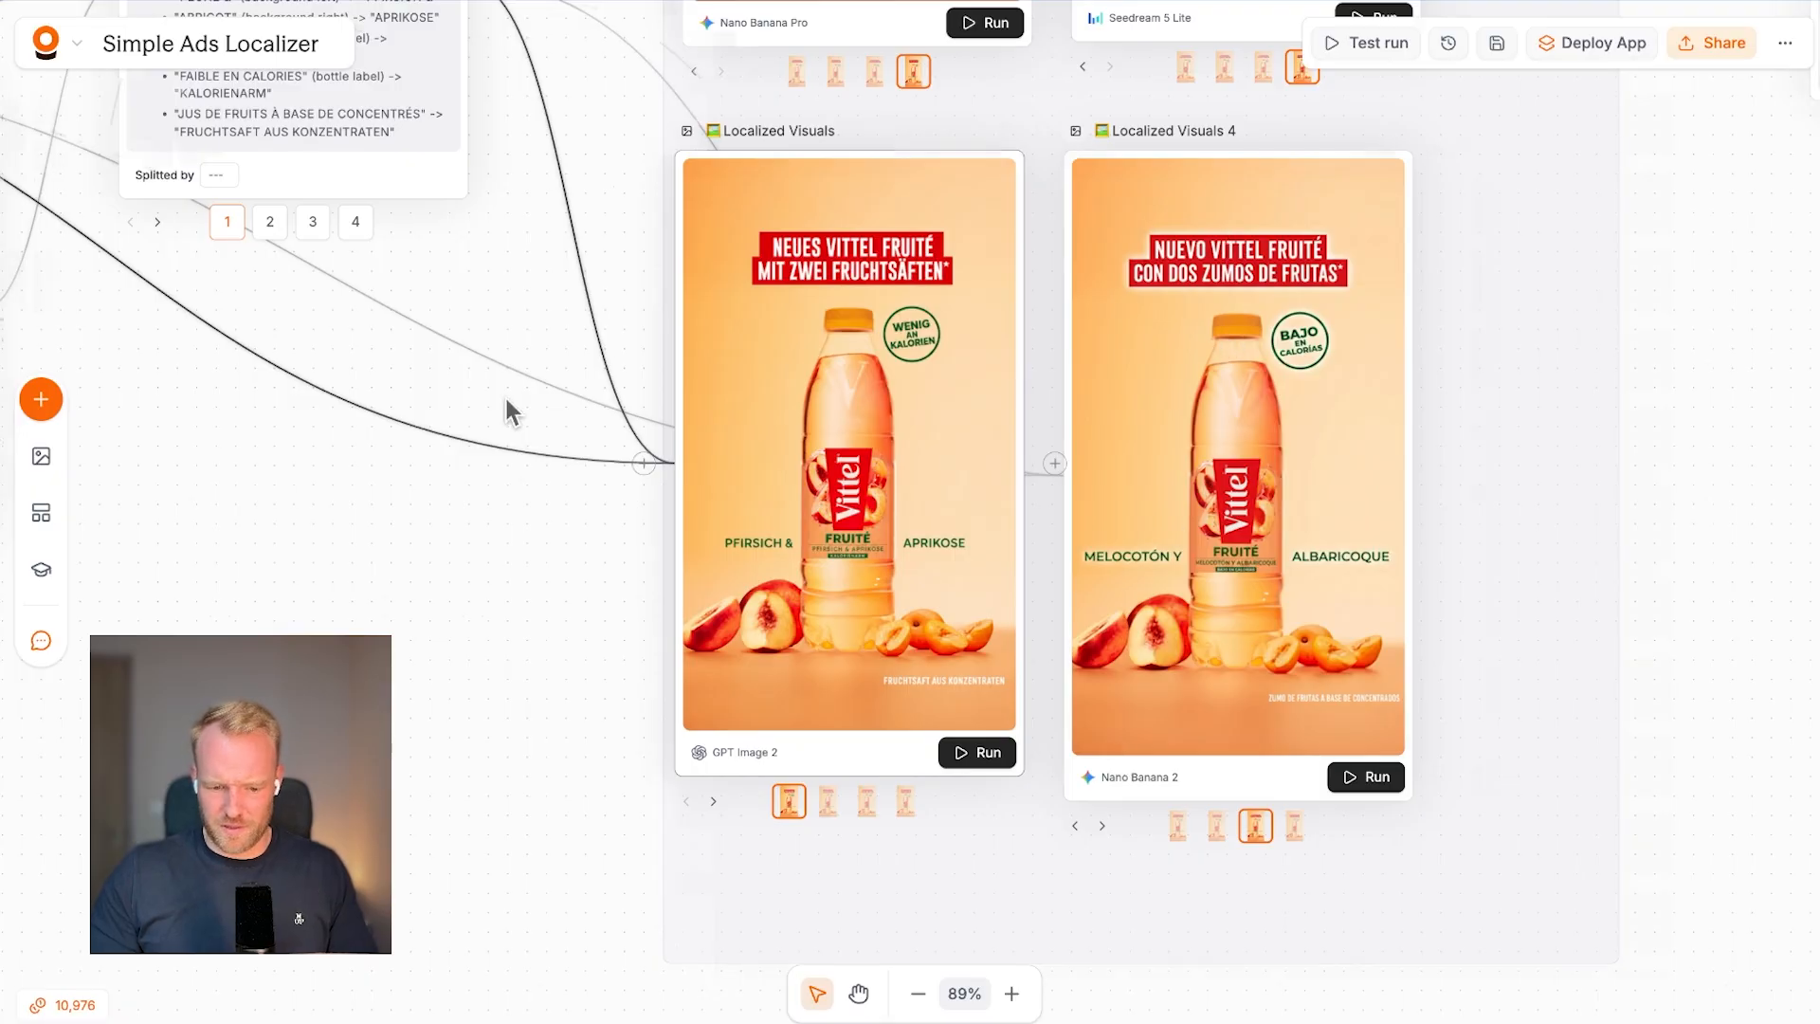
Review the workflow from the Translation Prompt Generator and Split text nodes through to the four Localized Visuals nodes.
scroll(504, 394, left, 15)
scroll(505, 395, up, 5)
scroll(998, 476, right, 15)
scroll(998, 476, down, 5)
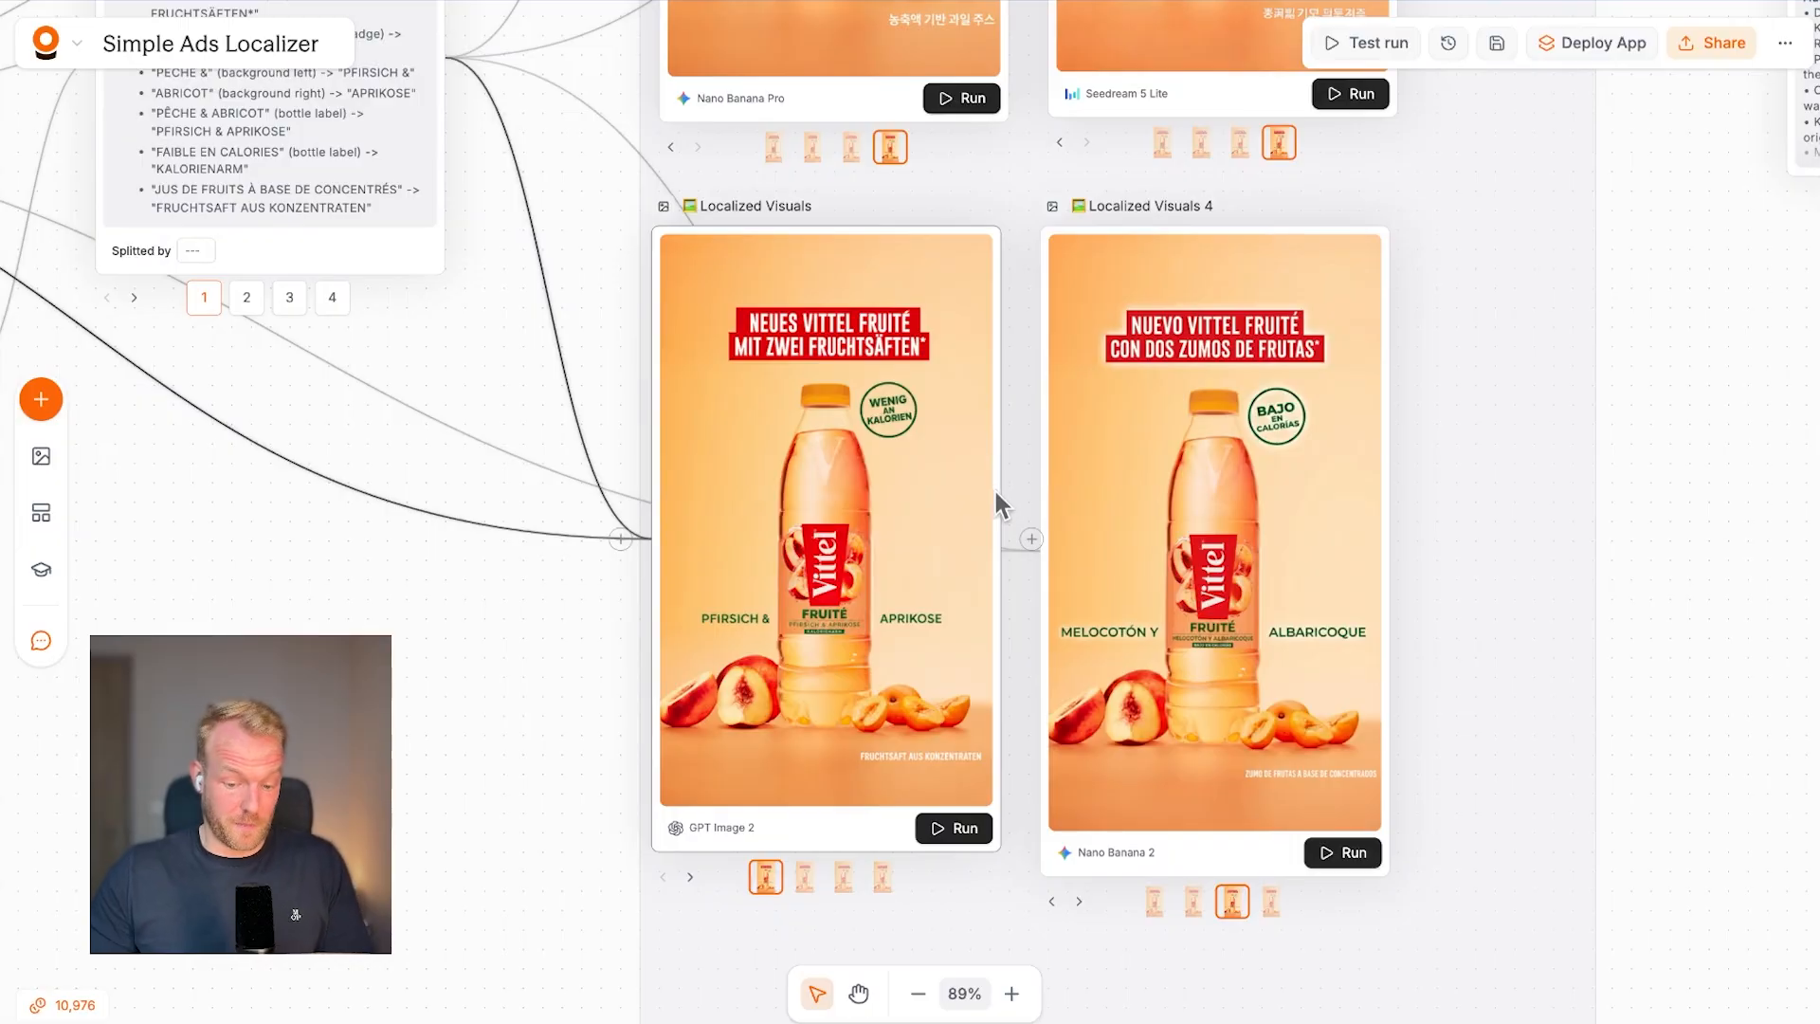
scroll(743, 452, left, 15)
scroll(743, 451, up, 1)
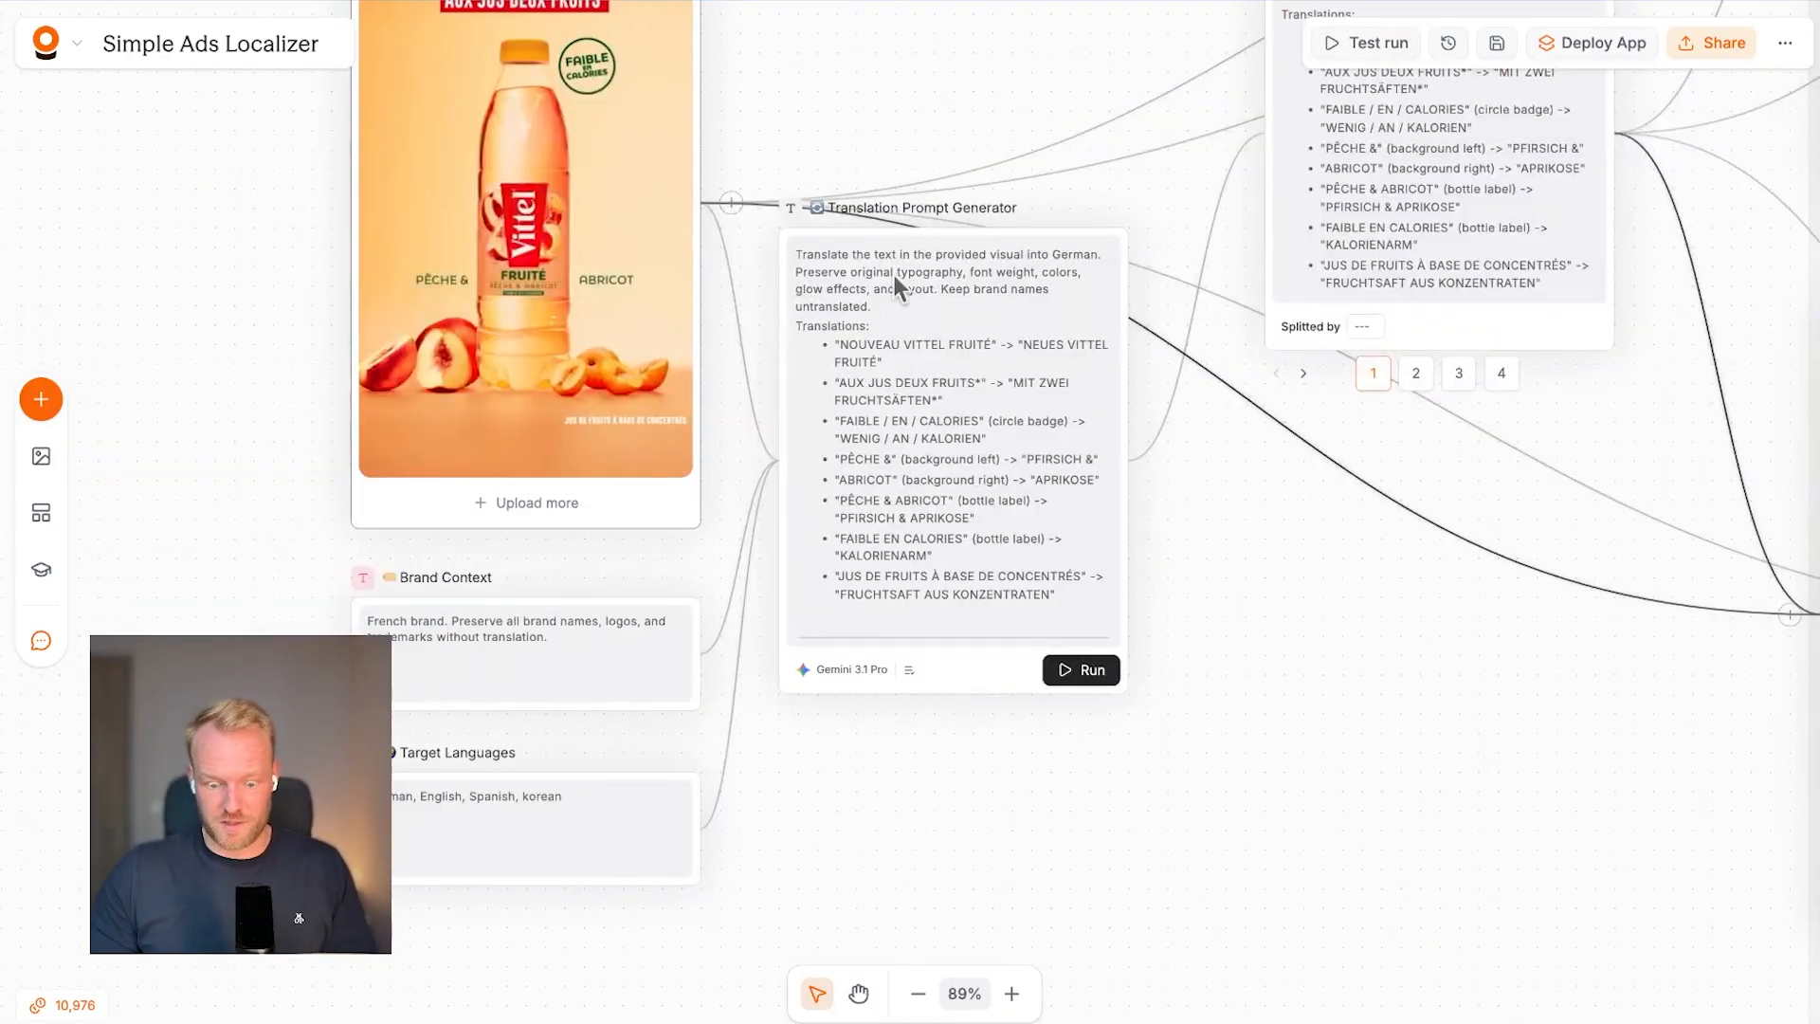
scroll(1144, 499, right, 20)
scroll(1367, 573, left, 6)
scroll(1367, 573, up, 2)
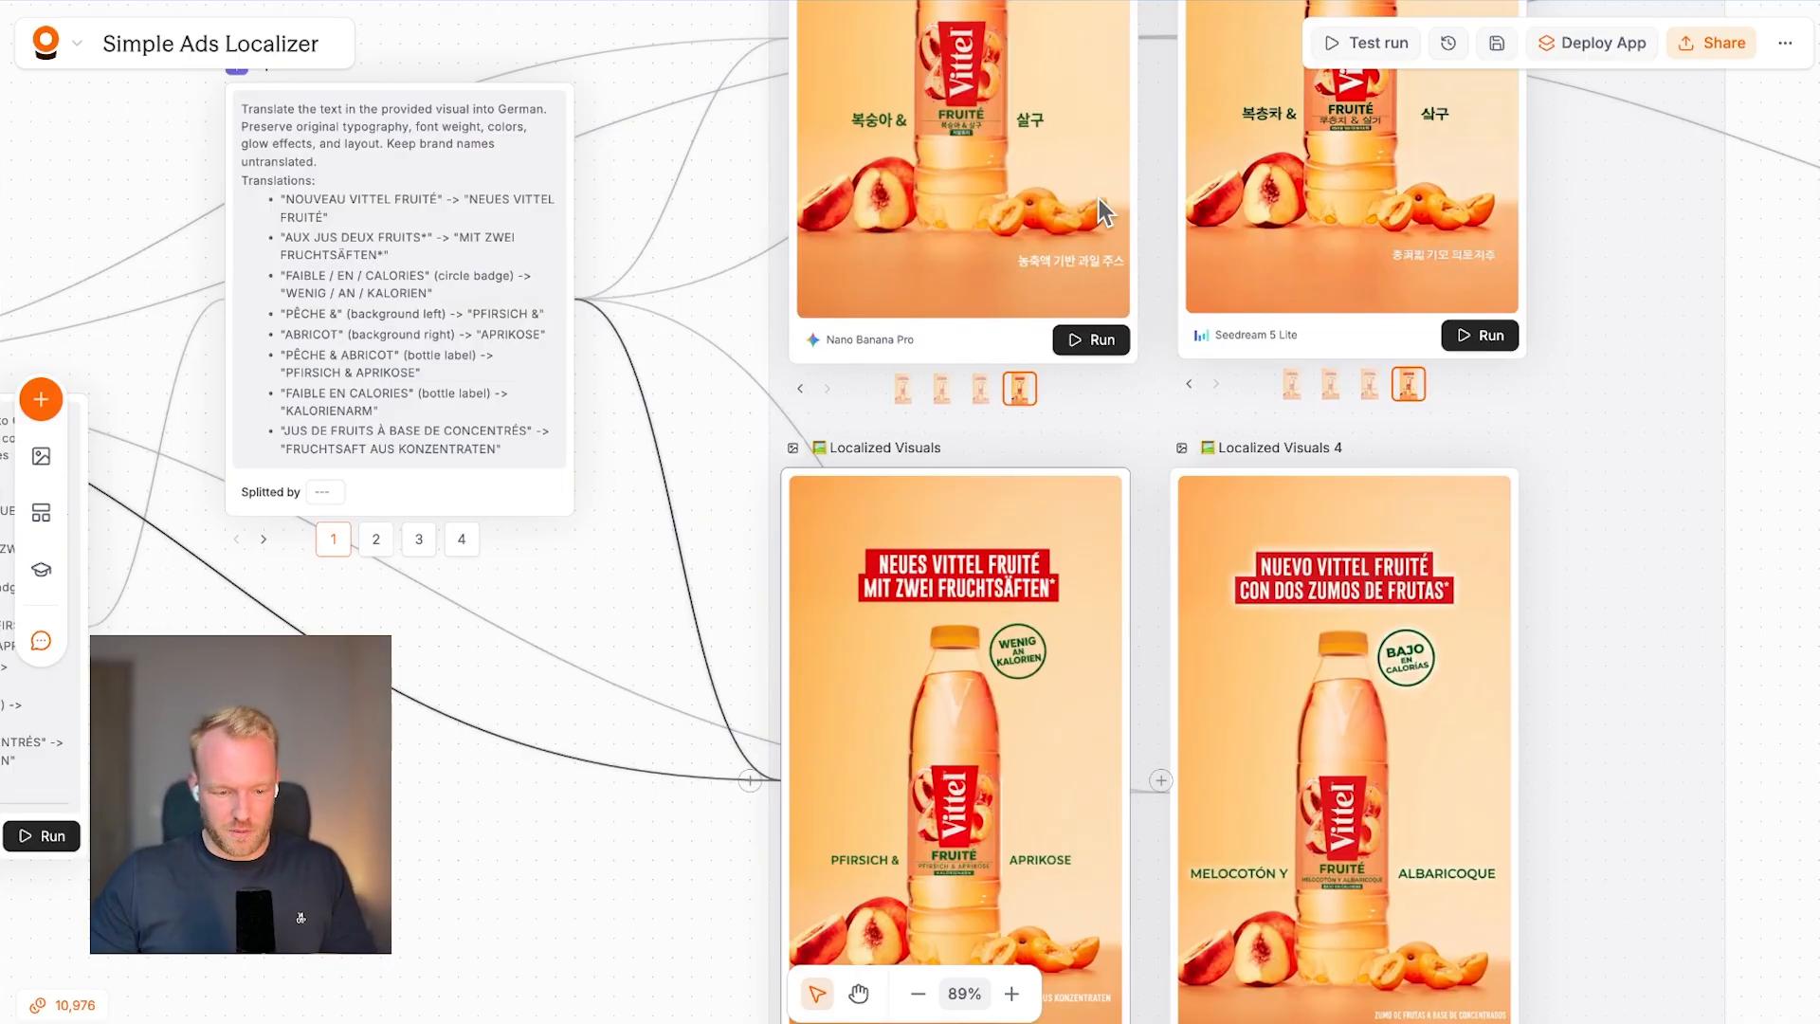
scroll(971, 186, up, 5)
scroll(970, 186, right, 1)
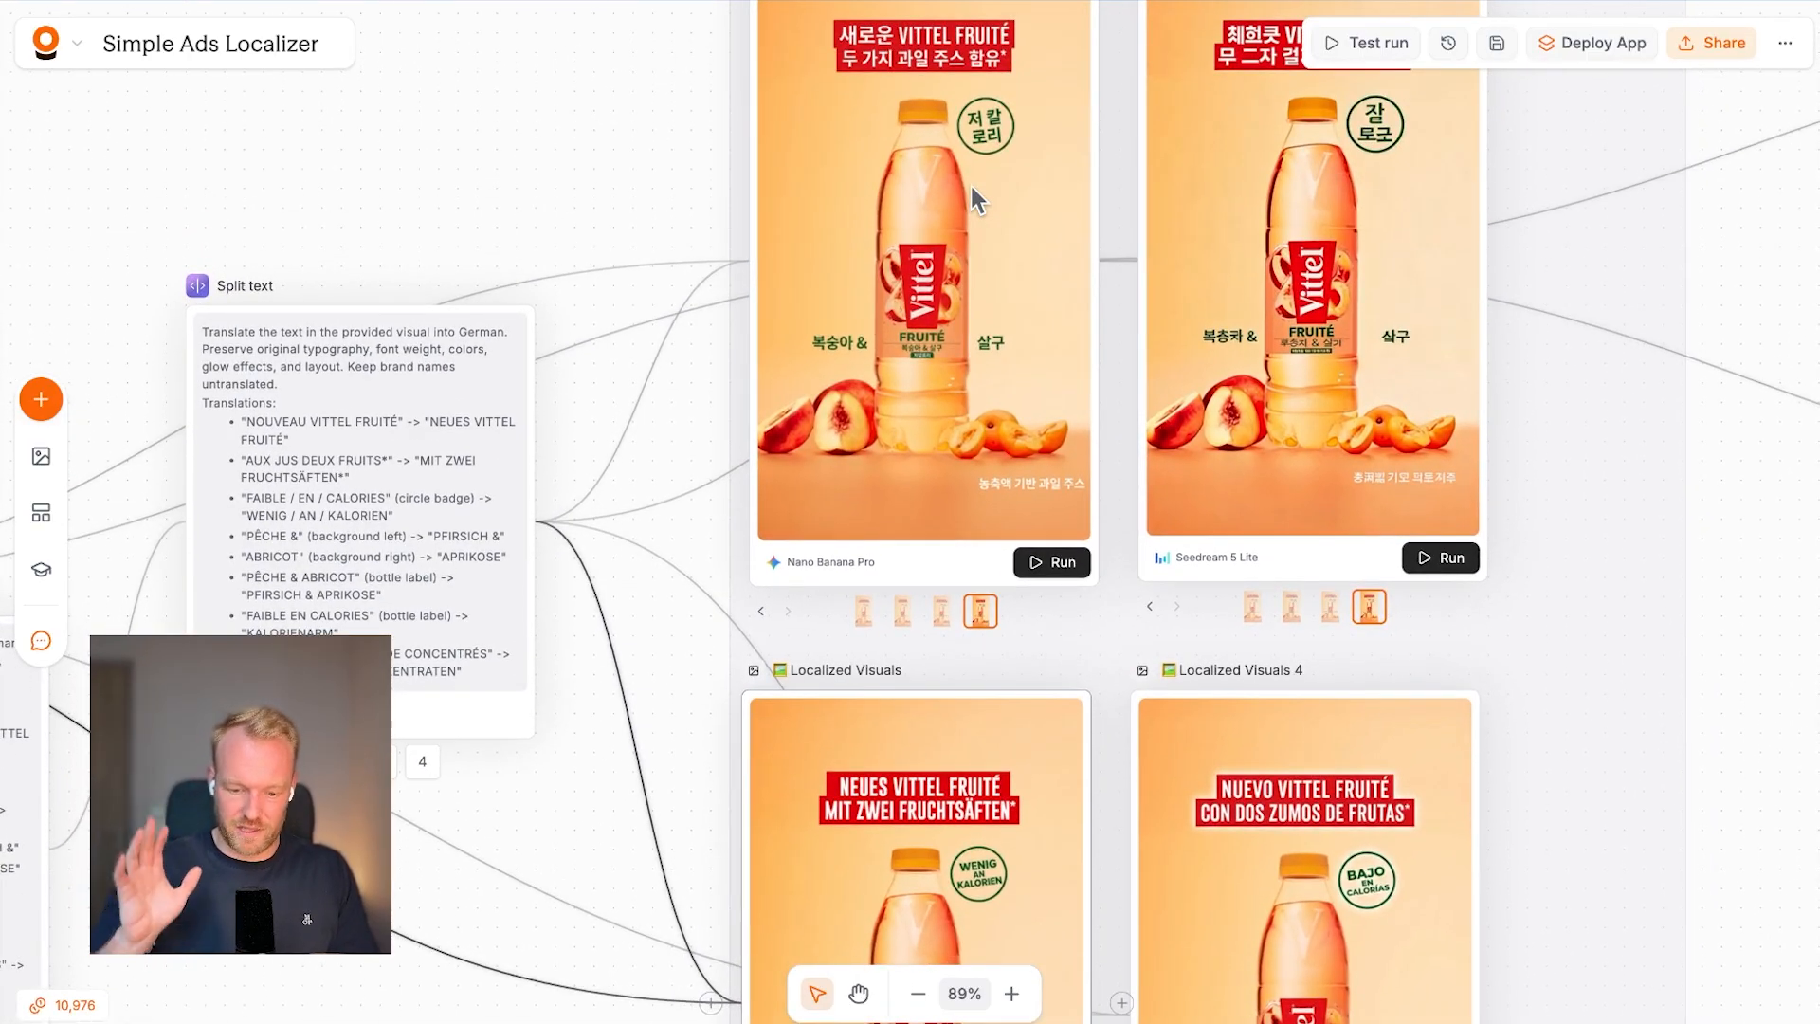
Select the English version as the displayed result in the Localized Visuals 2 node.
scroll(970, 182, up, 3)
scroll(970, 182, left, 3)
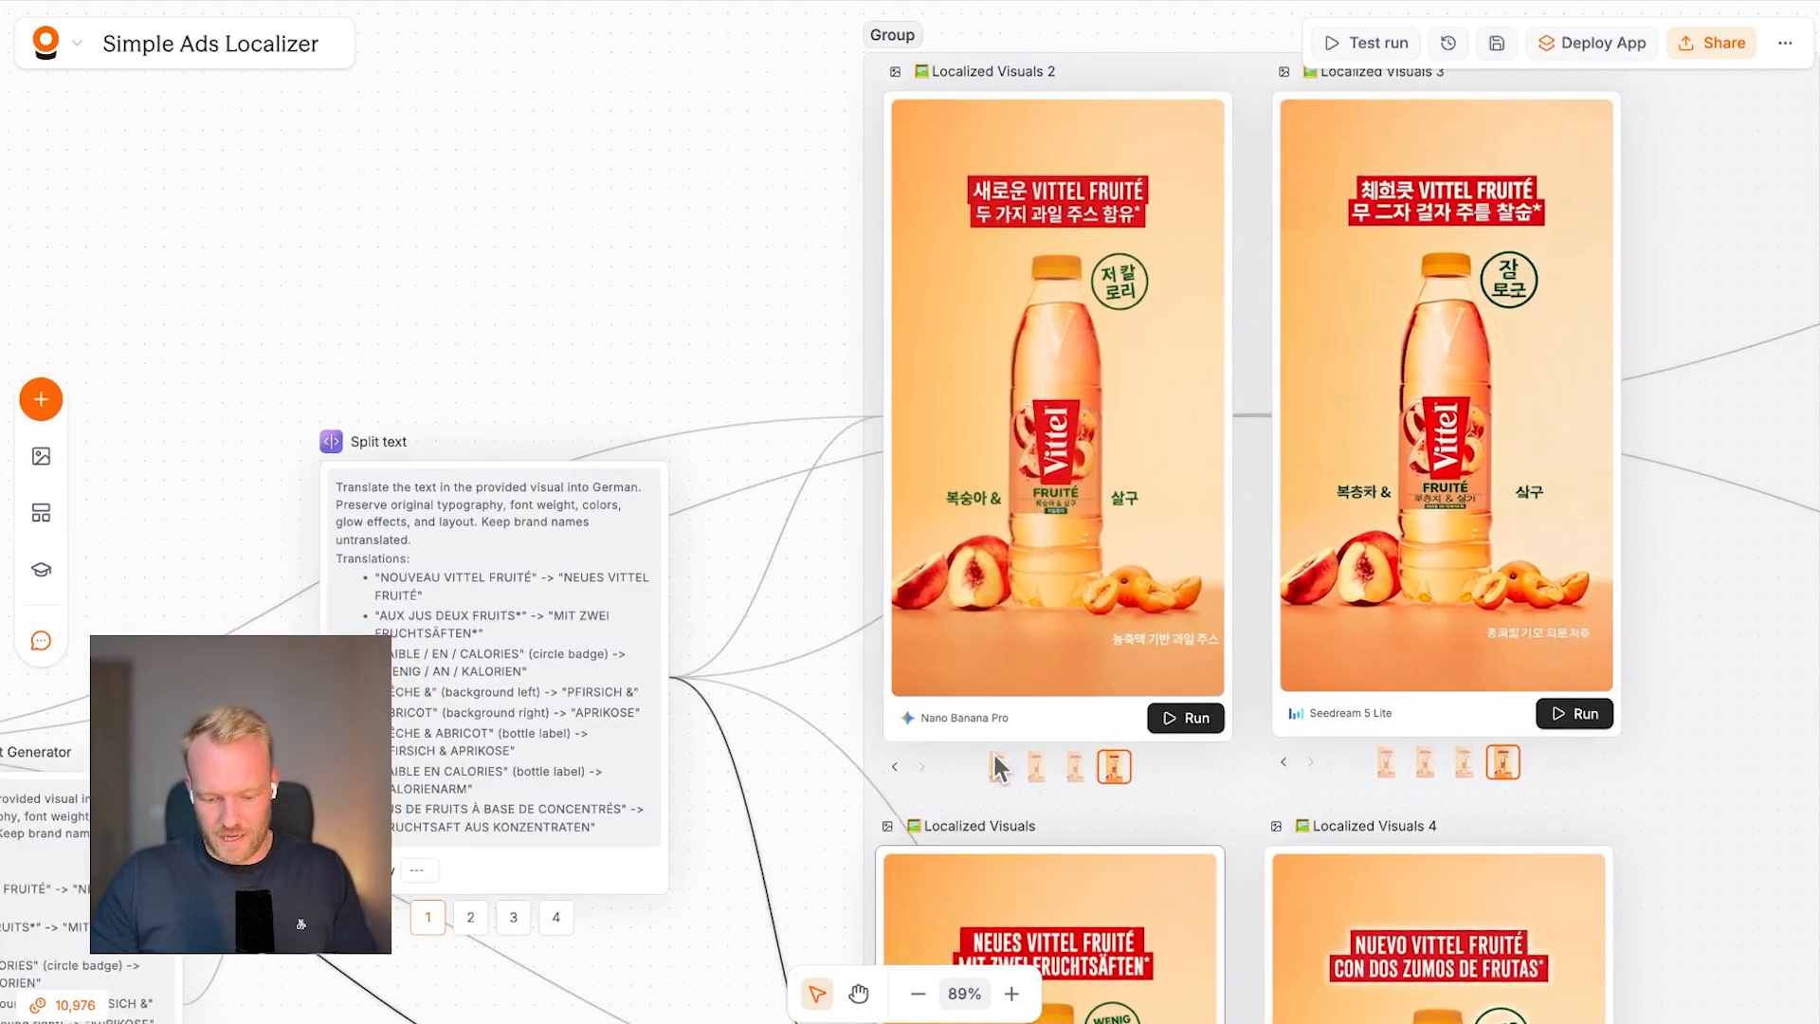
click(998, 766)
click(1036, 766)
scroll(855, 816, down, 1)
scroll(855, 815, down, 10)
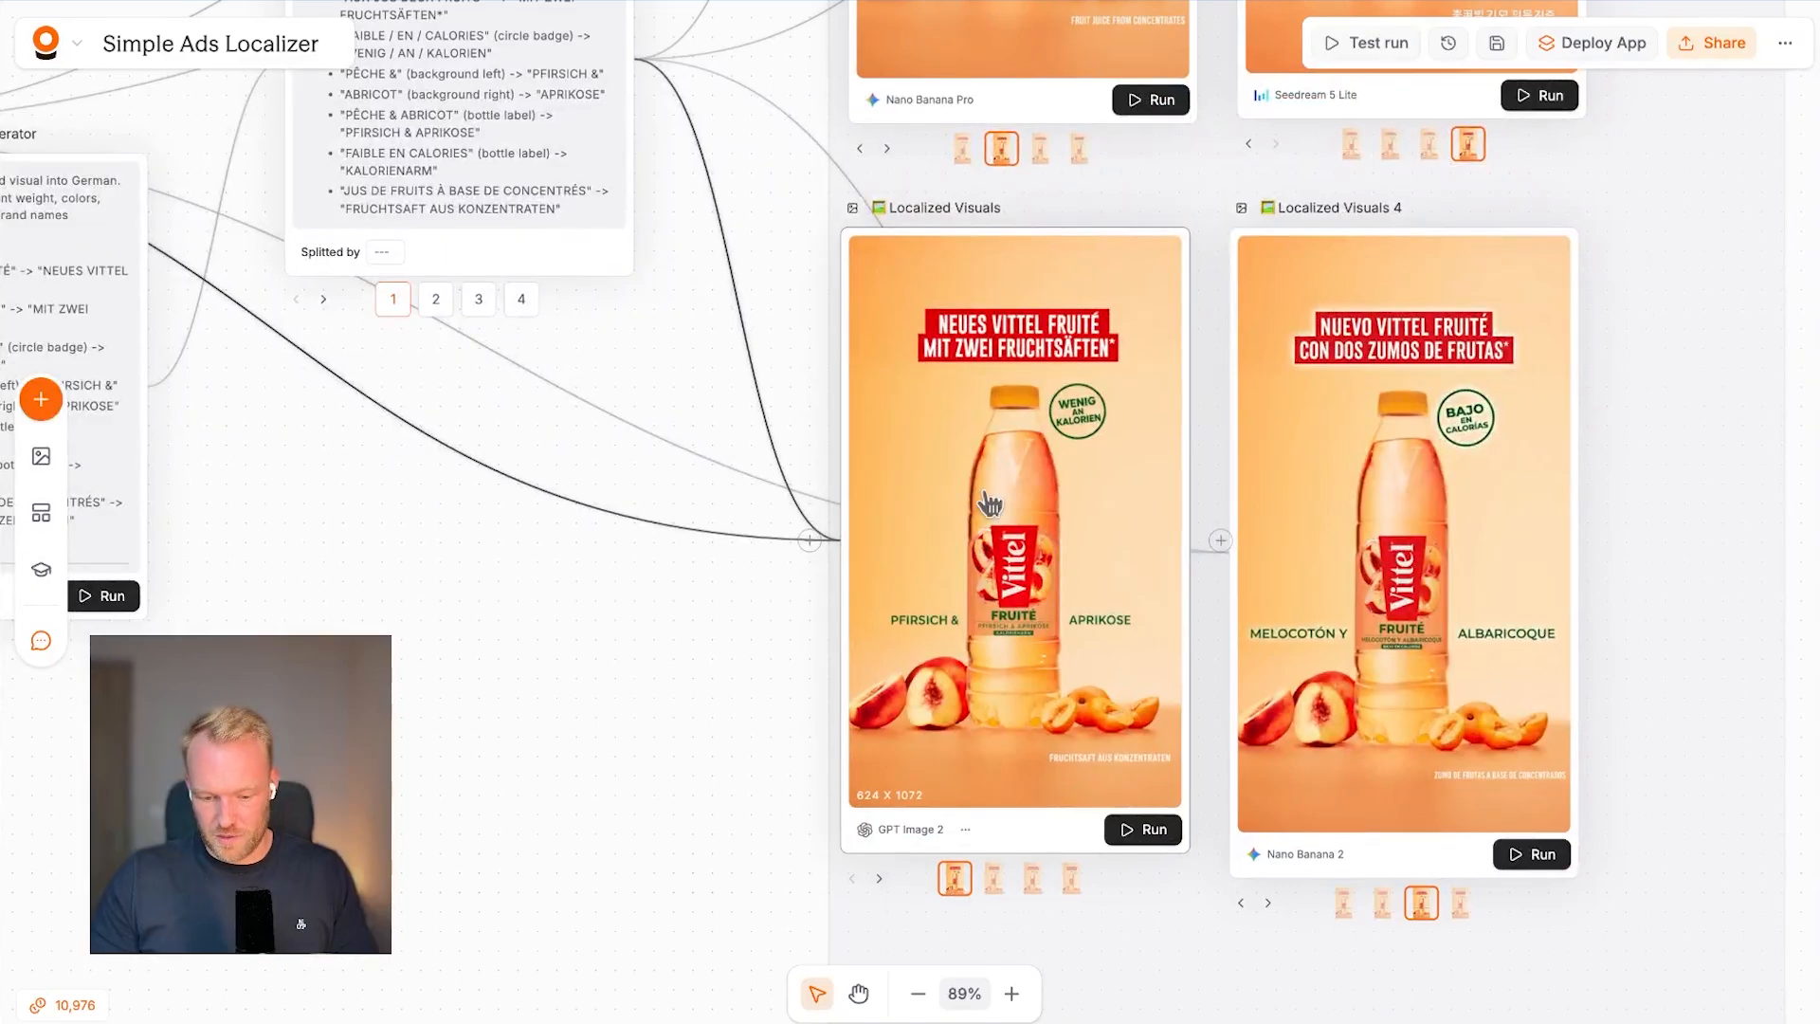
scroll(989, 505, up, 10)
scroll(990, 504, down, 5)
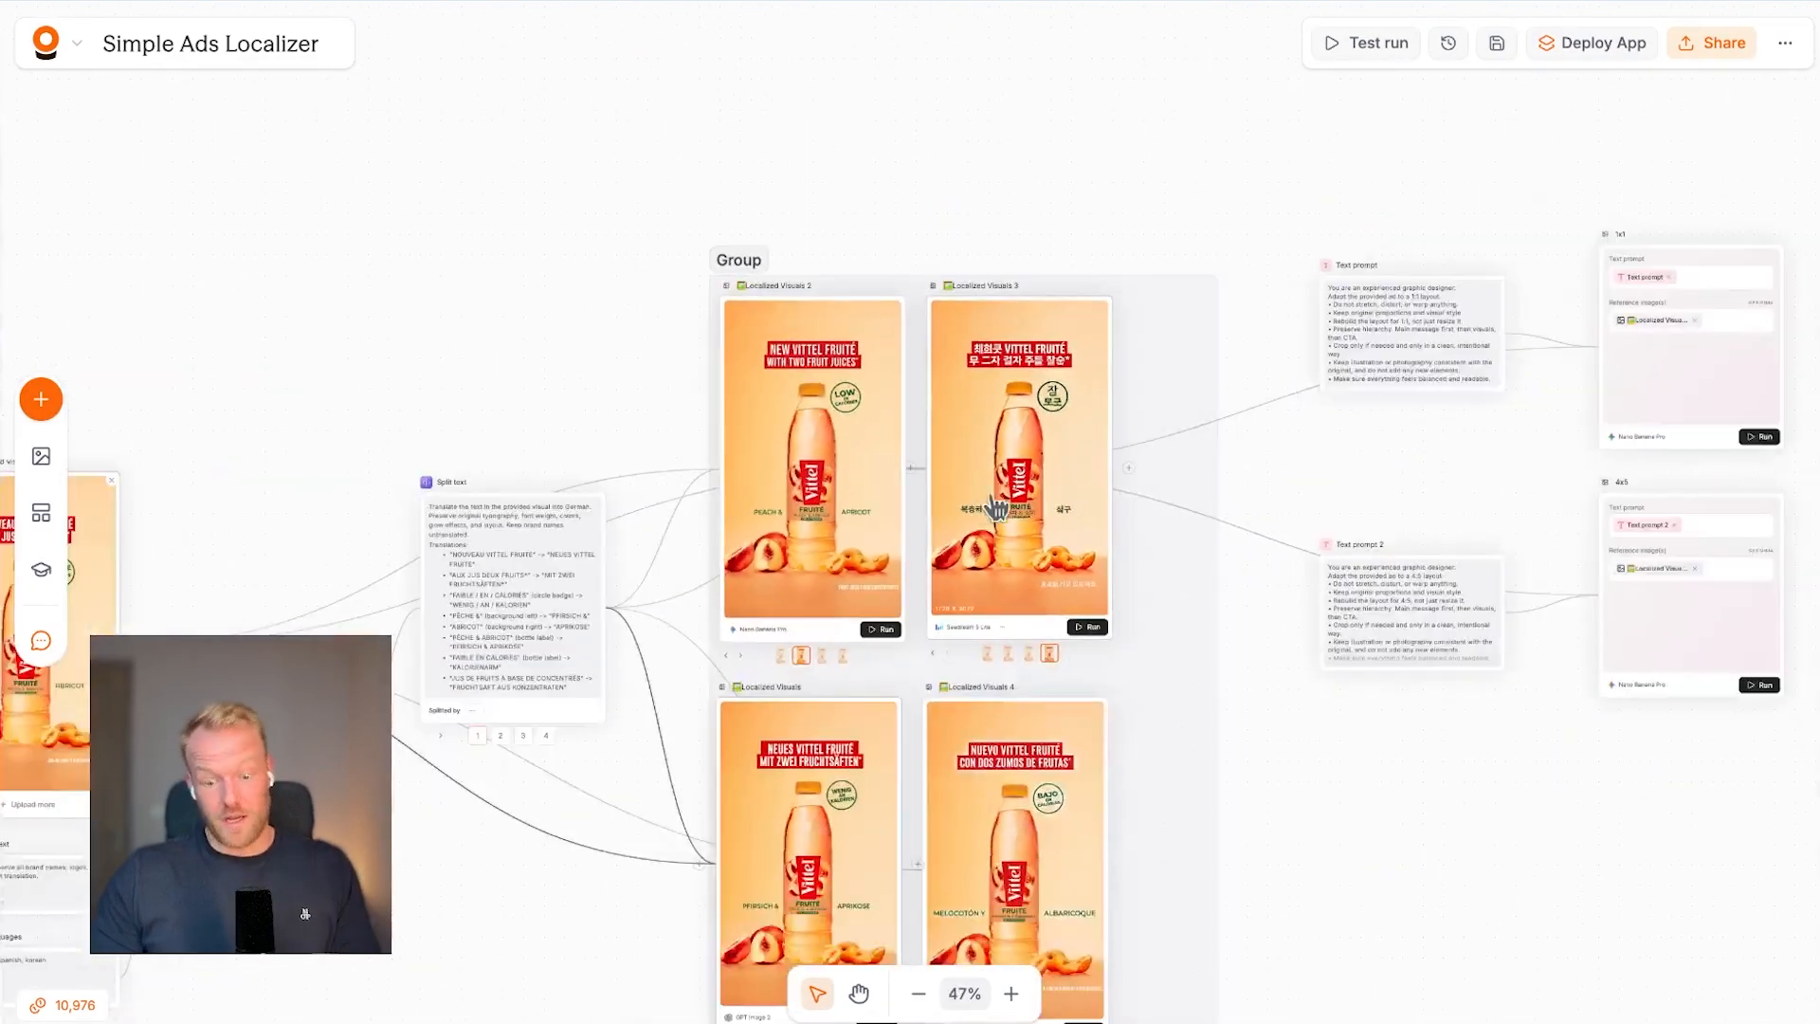
Shift the 1x1 image node slightly to the left and the Text prompt node feeding it slightly down and right.
scroll(1191, 473, right, 5)
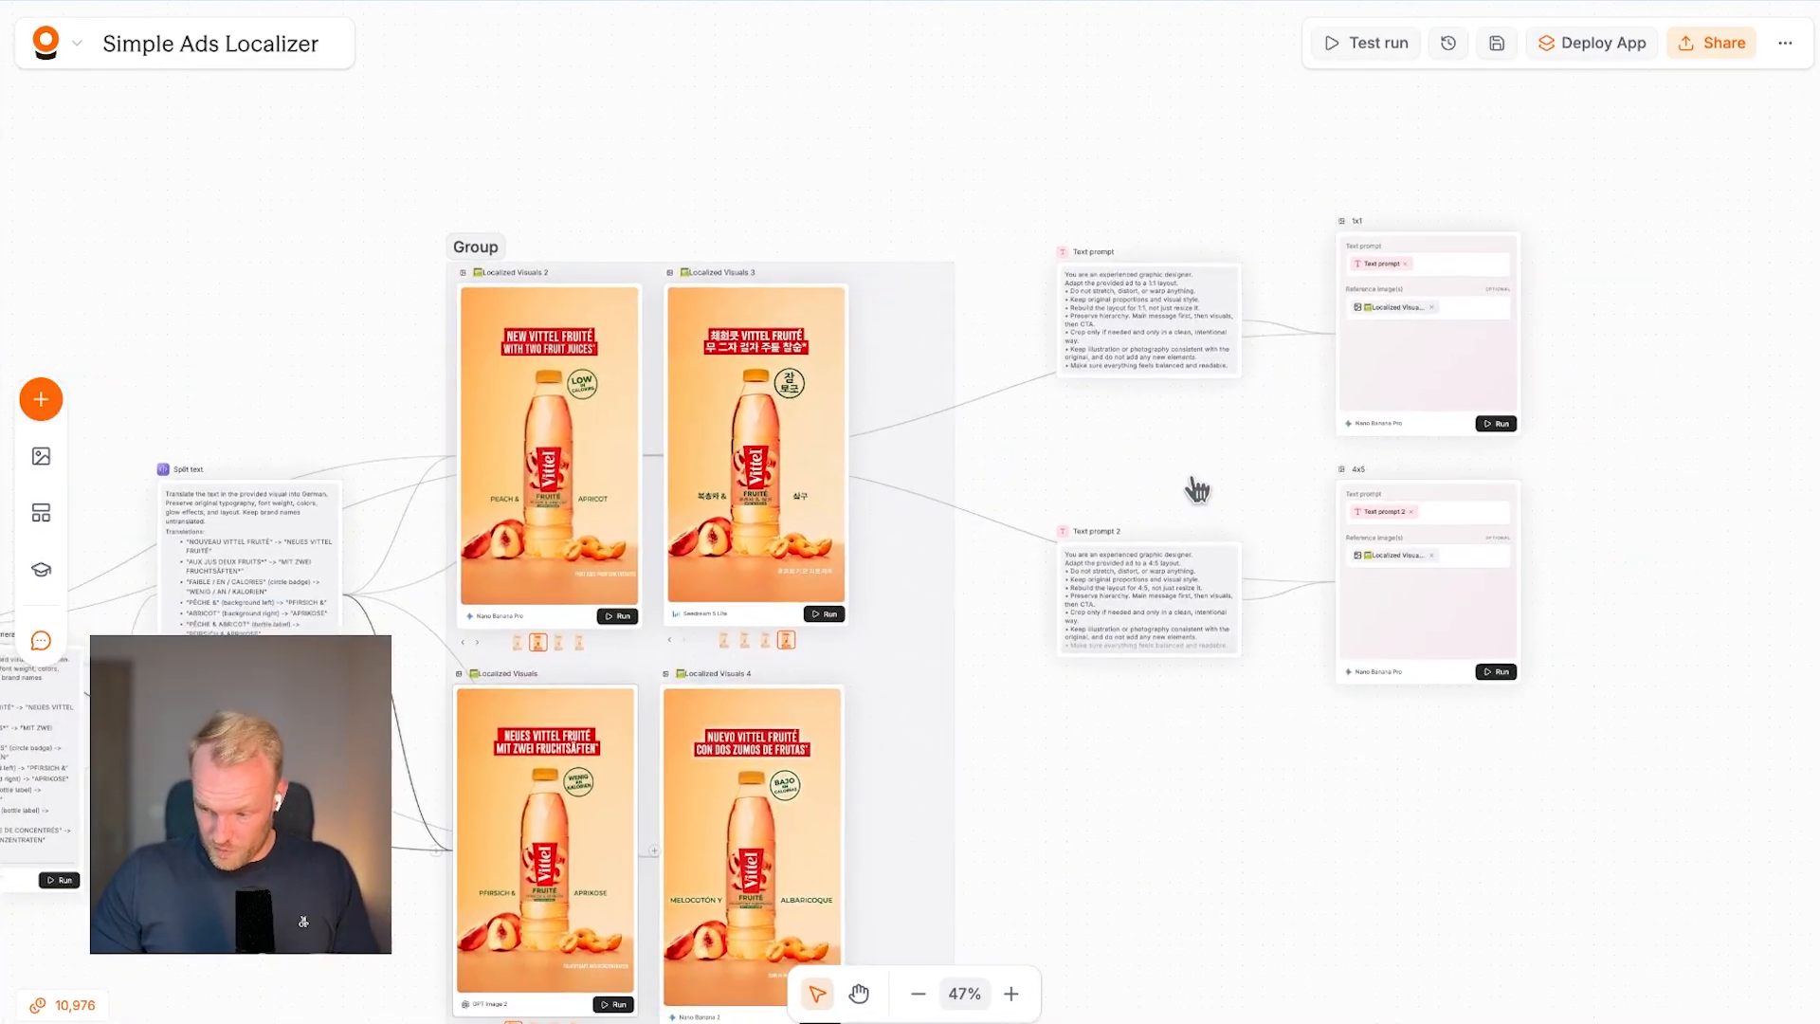
mouse_move(1455, 418)
mouse_down()
mouse_move(1427, 420)
mouse_move(1450, 427)
mouse_up()
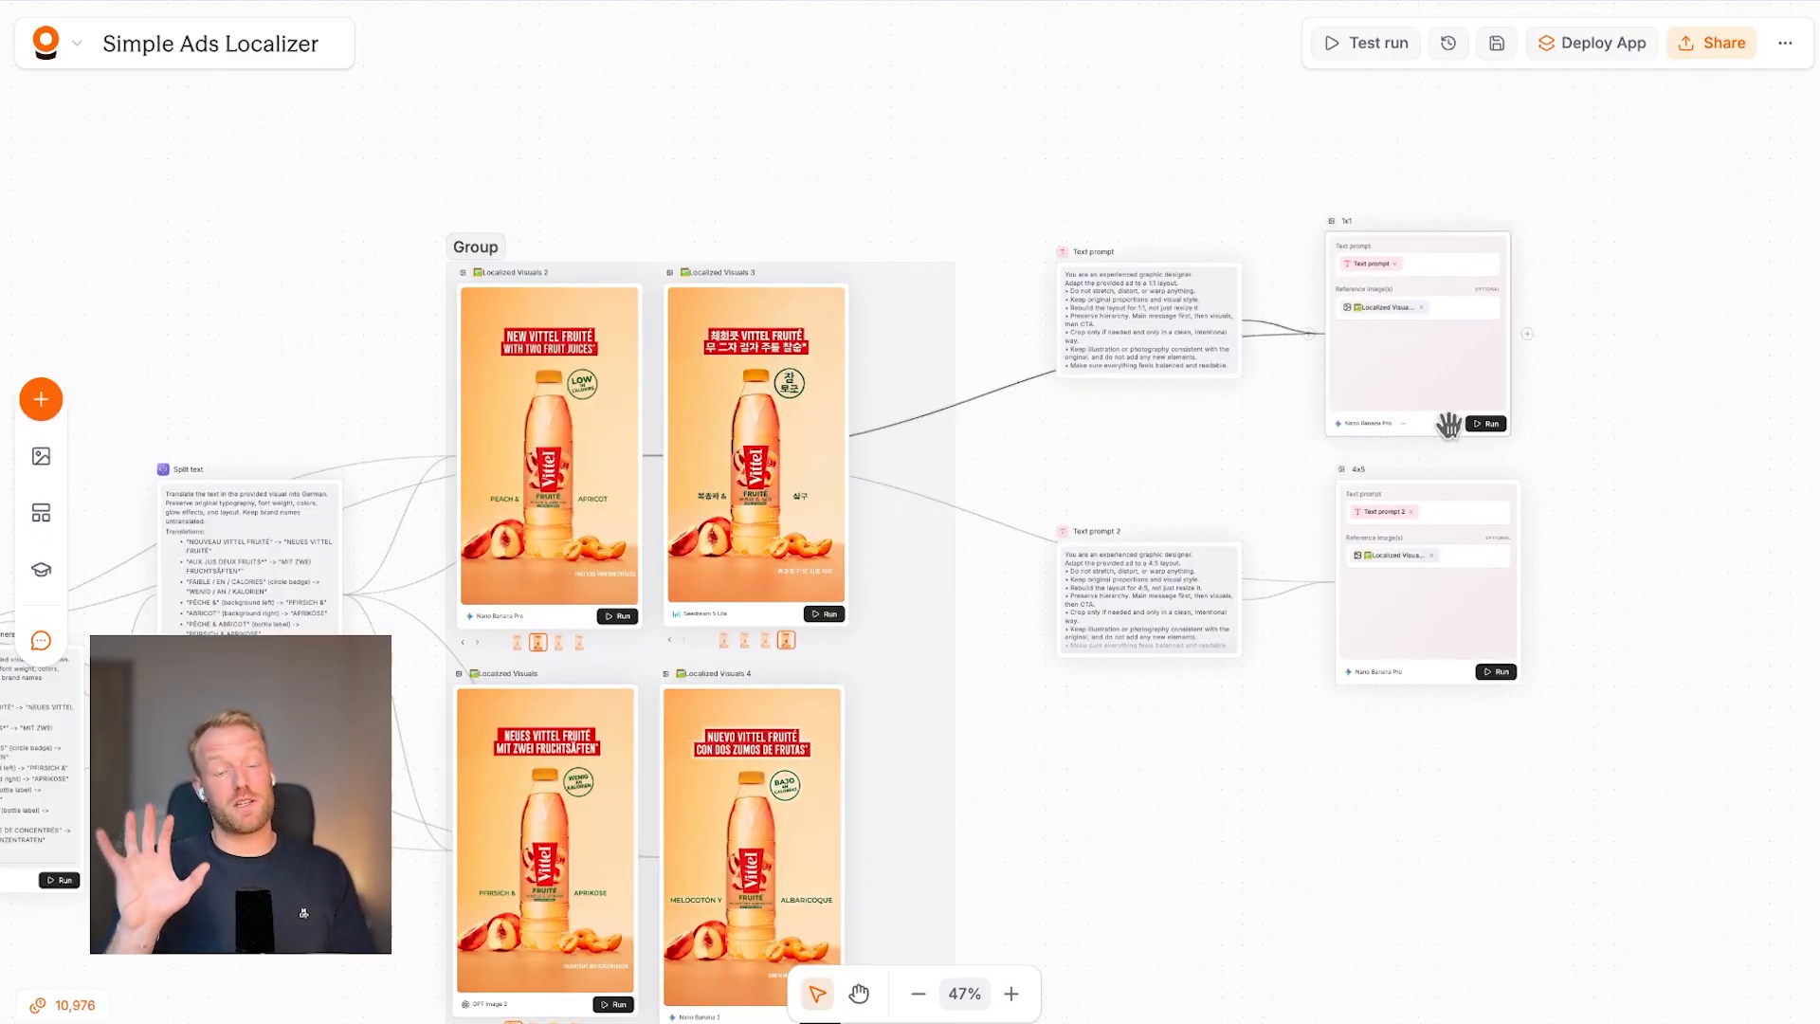
scroll(488, 459, up, 3)
scroll(1097, 446, right, 4)
scroll(1096, 446, up, 2)
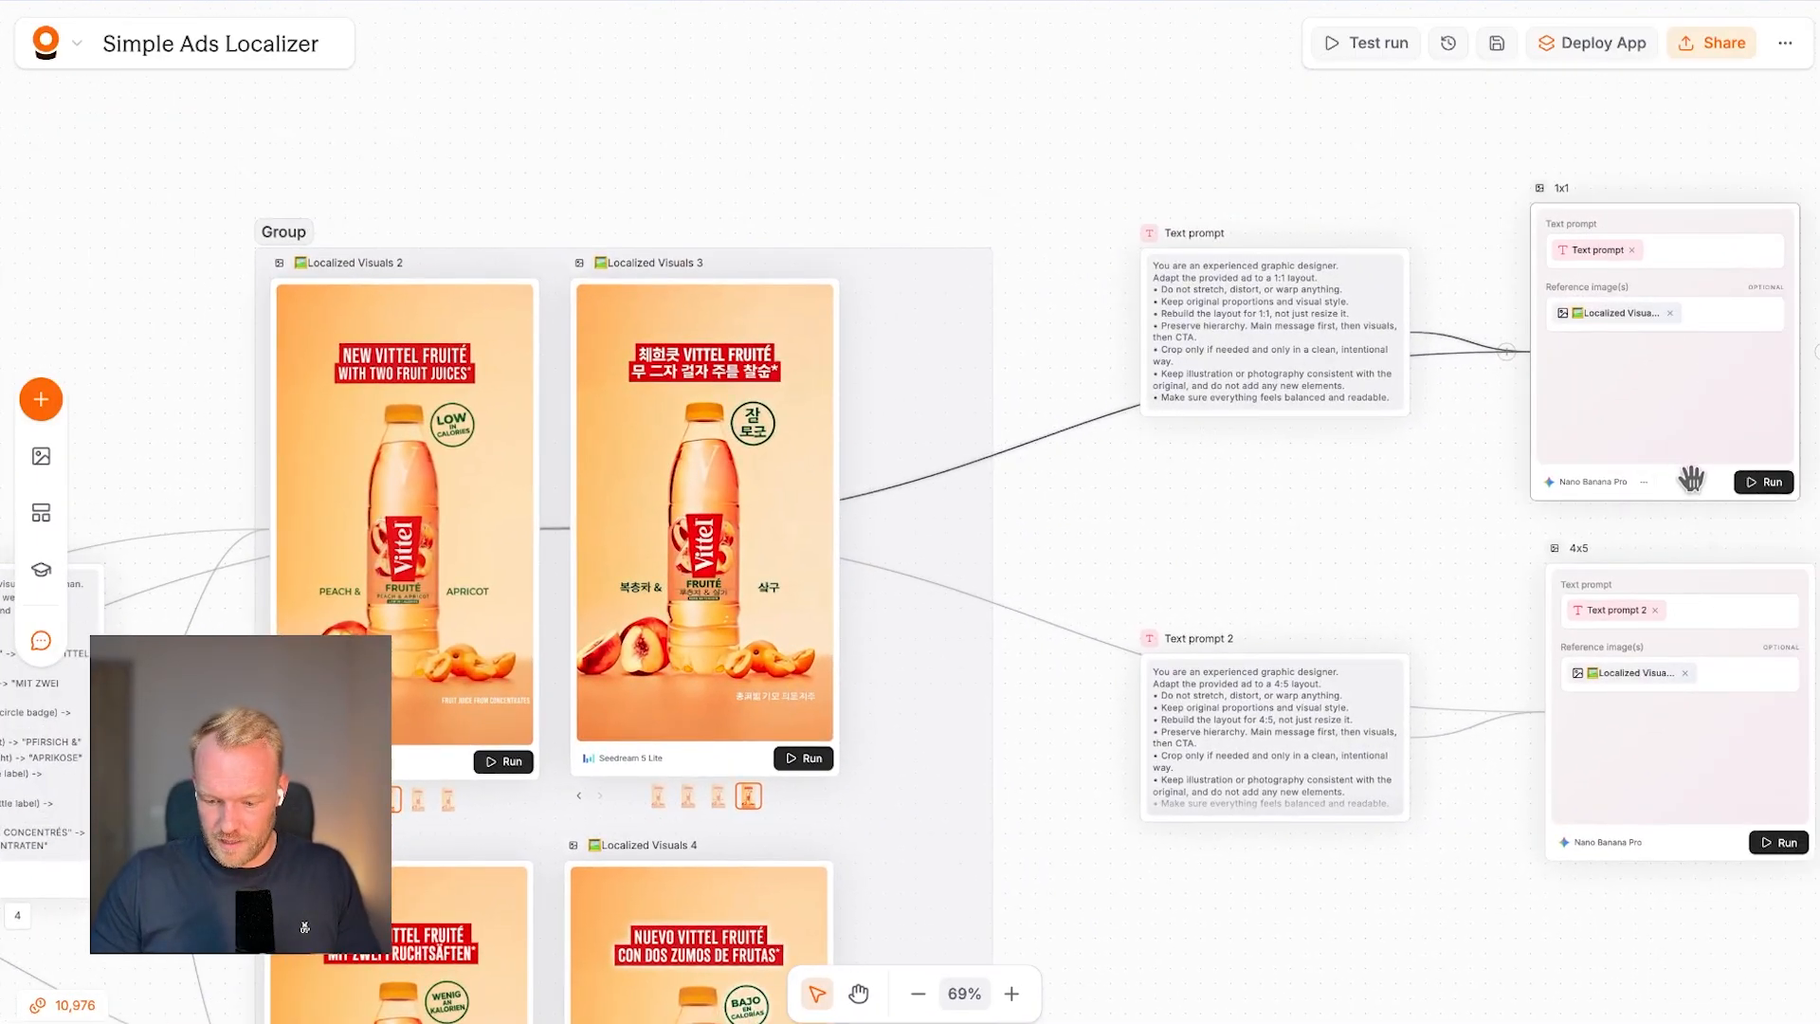
click(1691, 479)
scroll(1332, 549, right, 2)
click(1778, 121)
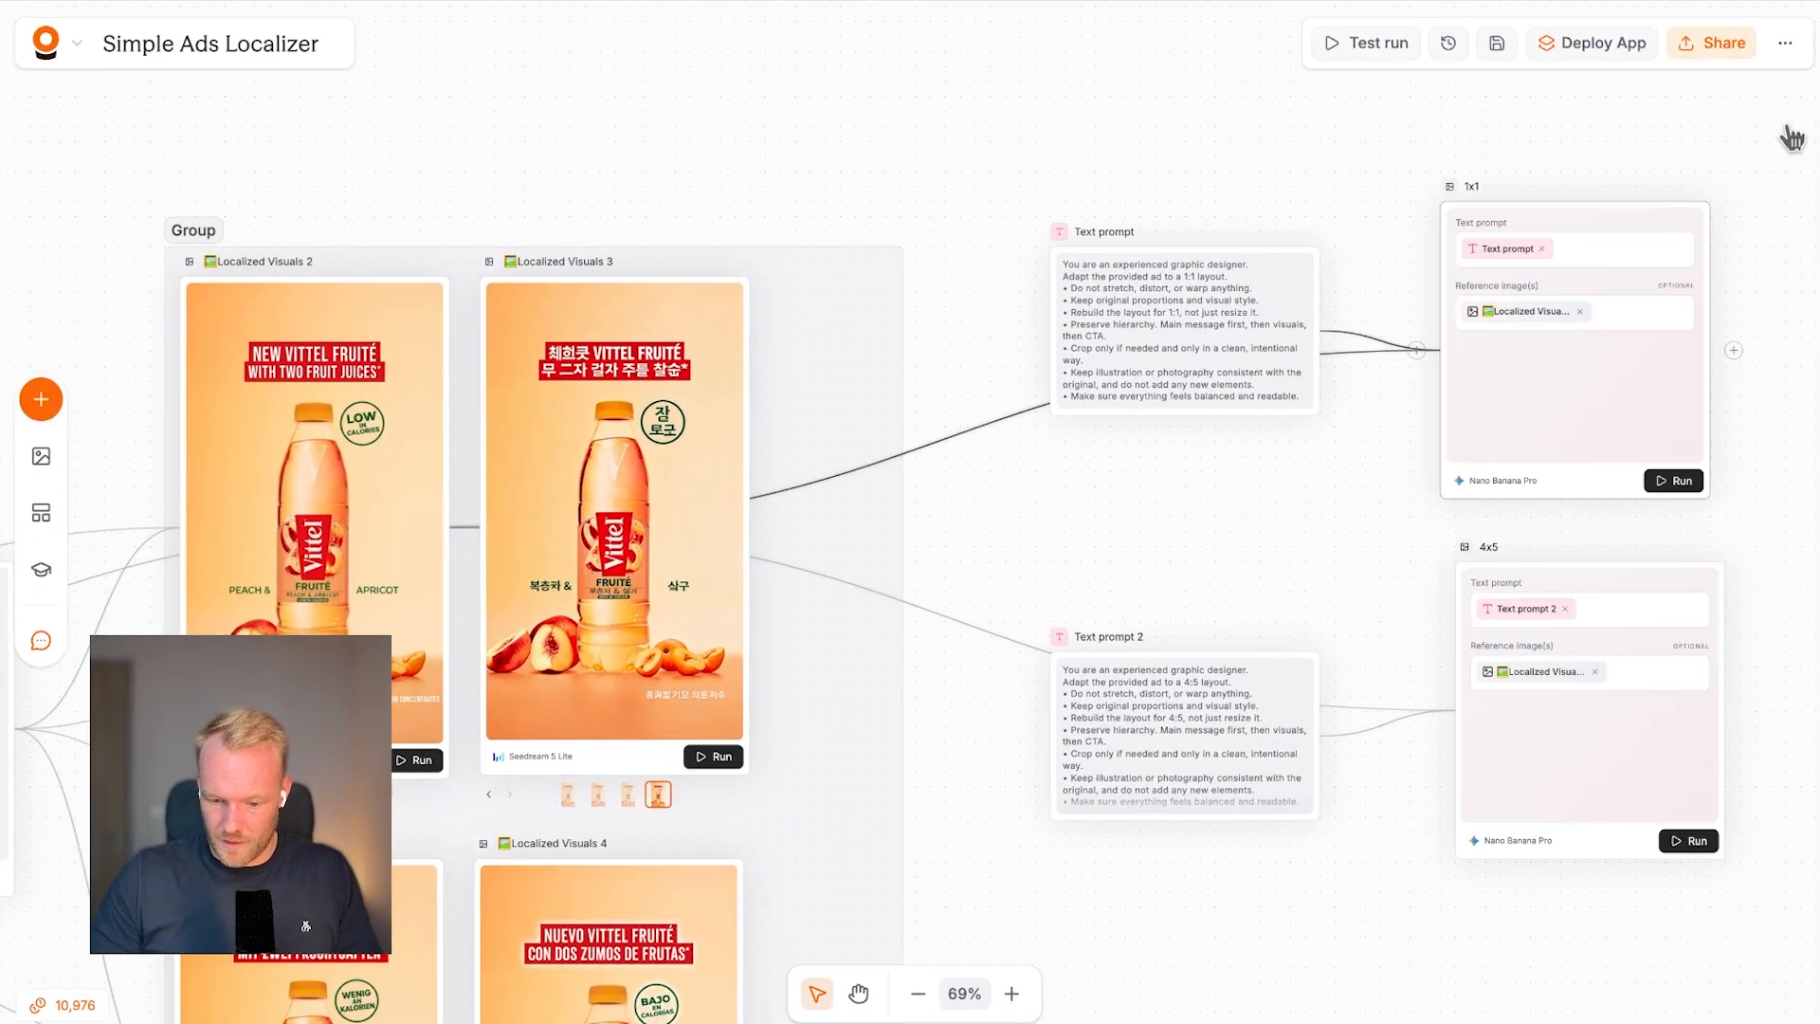
drag(1140, 371, 1155, 387)
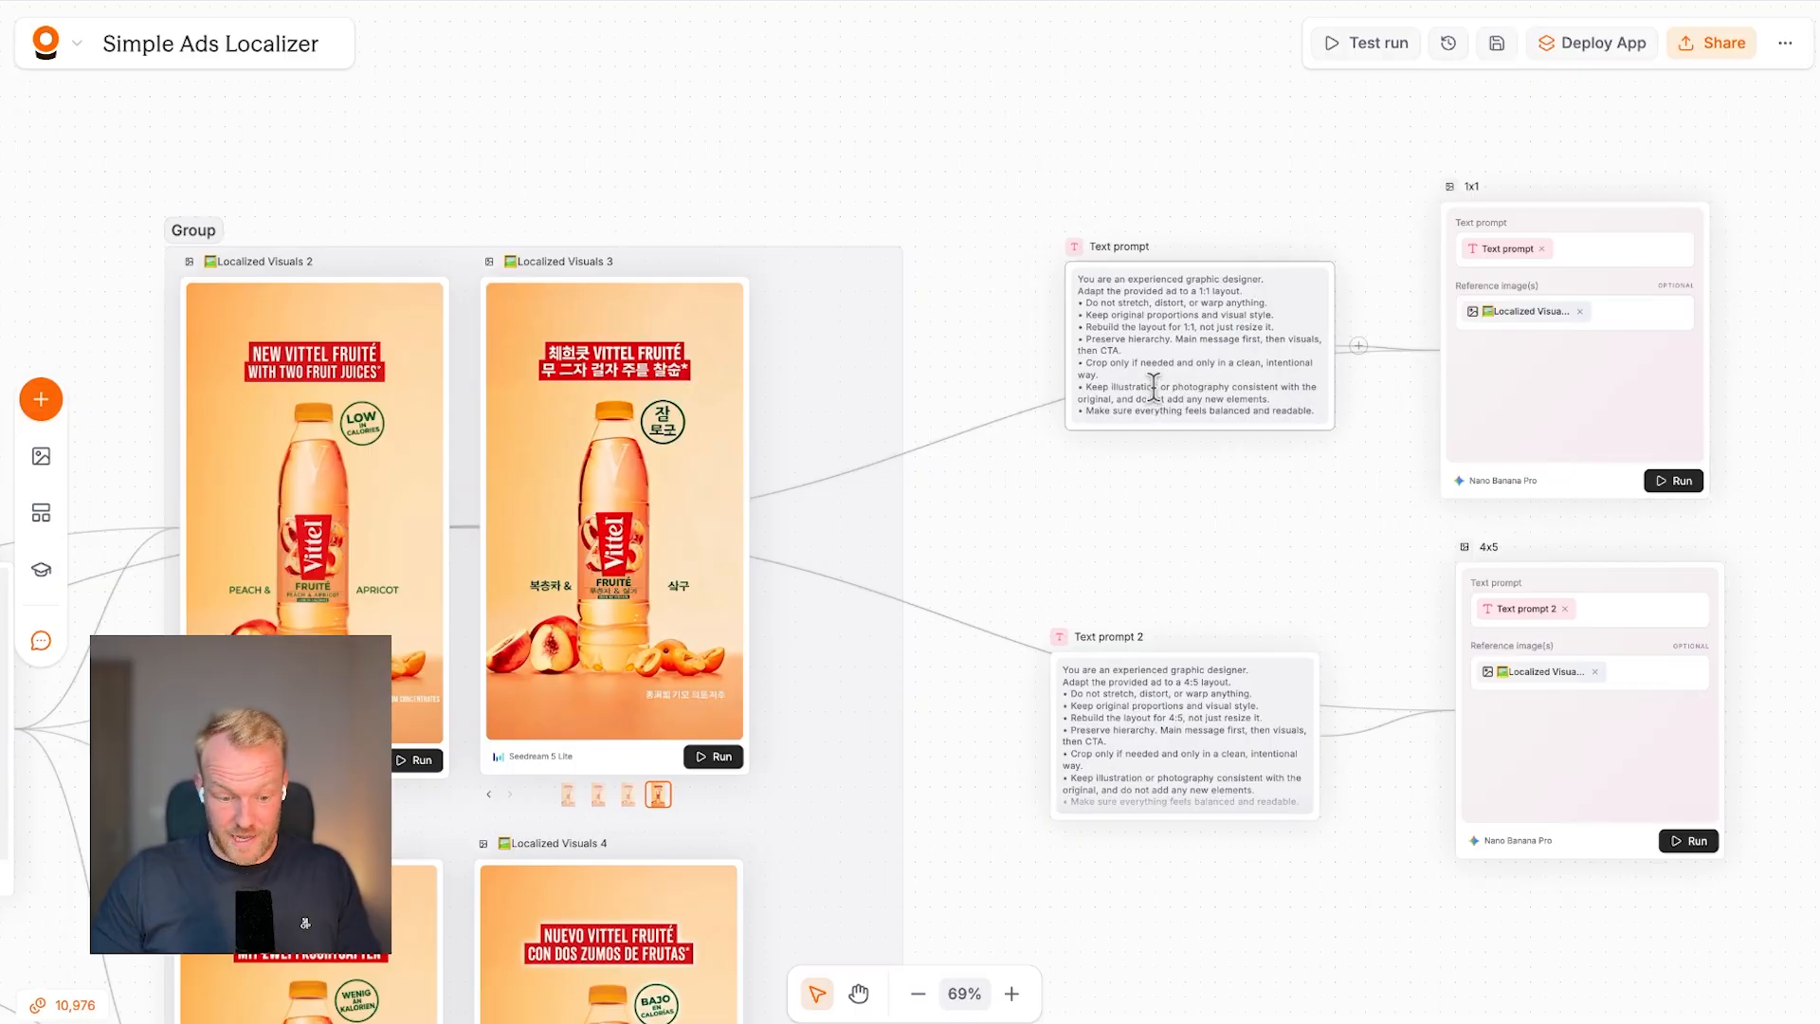
Run the 1x1 and 4x5 nodes with Nano Banana Pro and align the 4x5 node beneath the 1x1 node.
click(1676, 480)
scroll(1264, 640, down, 3)
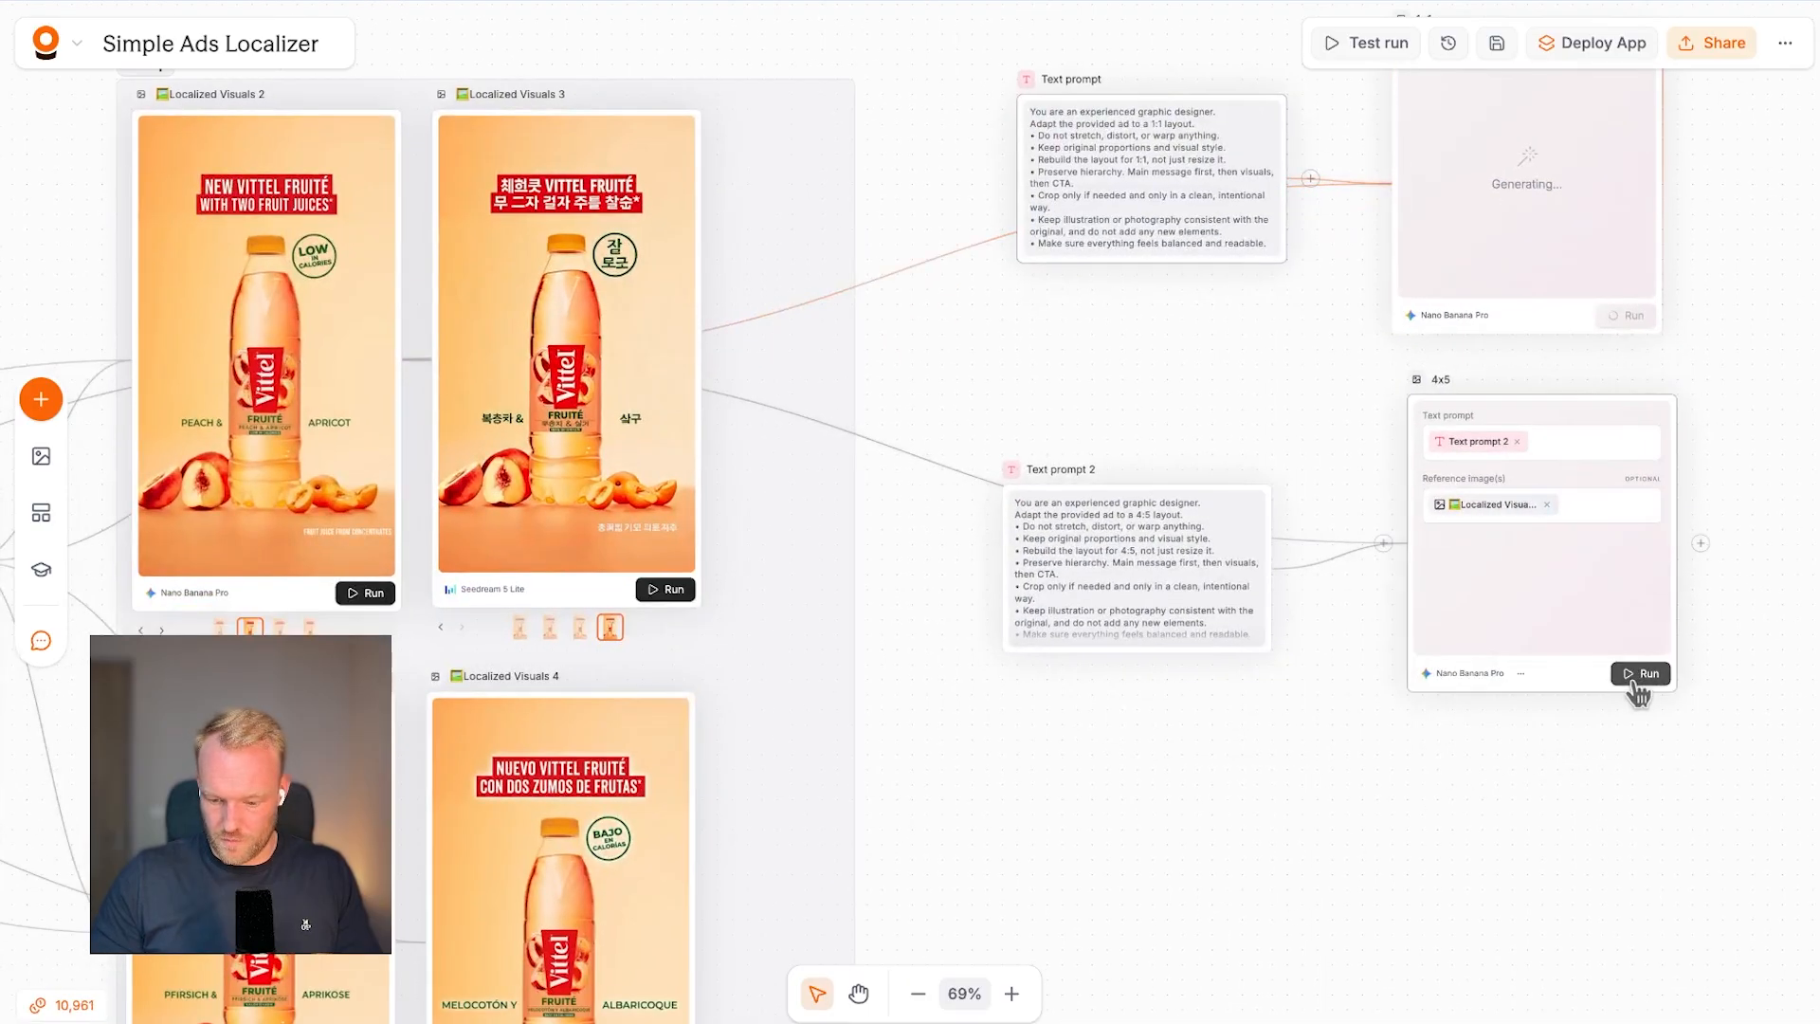
click(1638, 675)
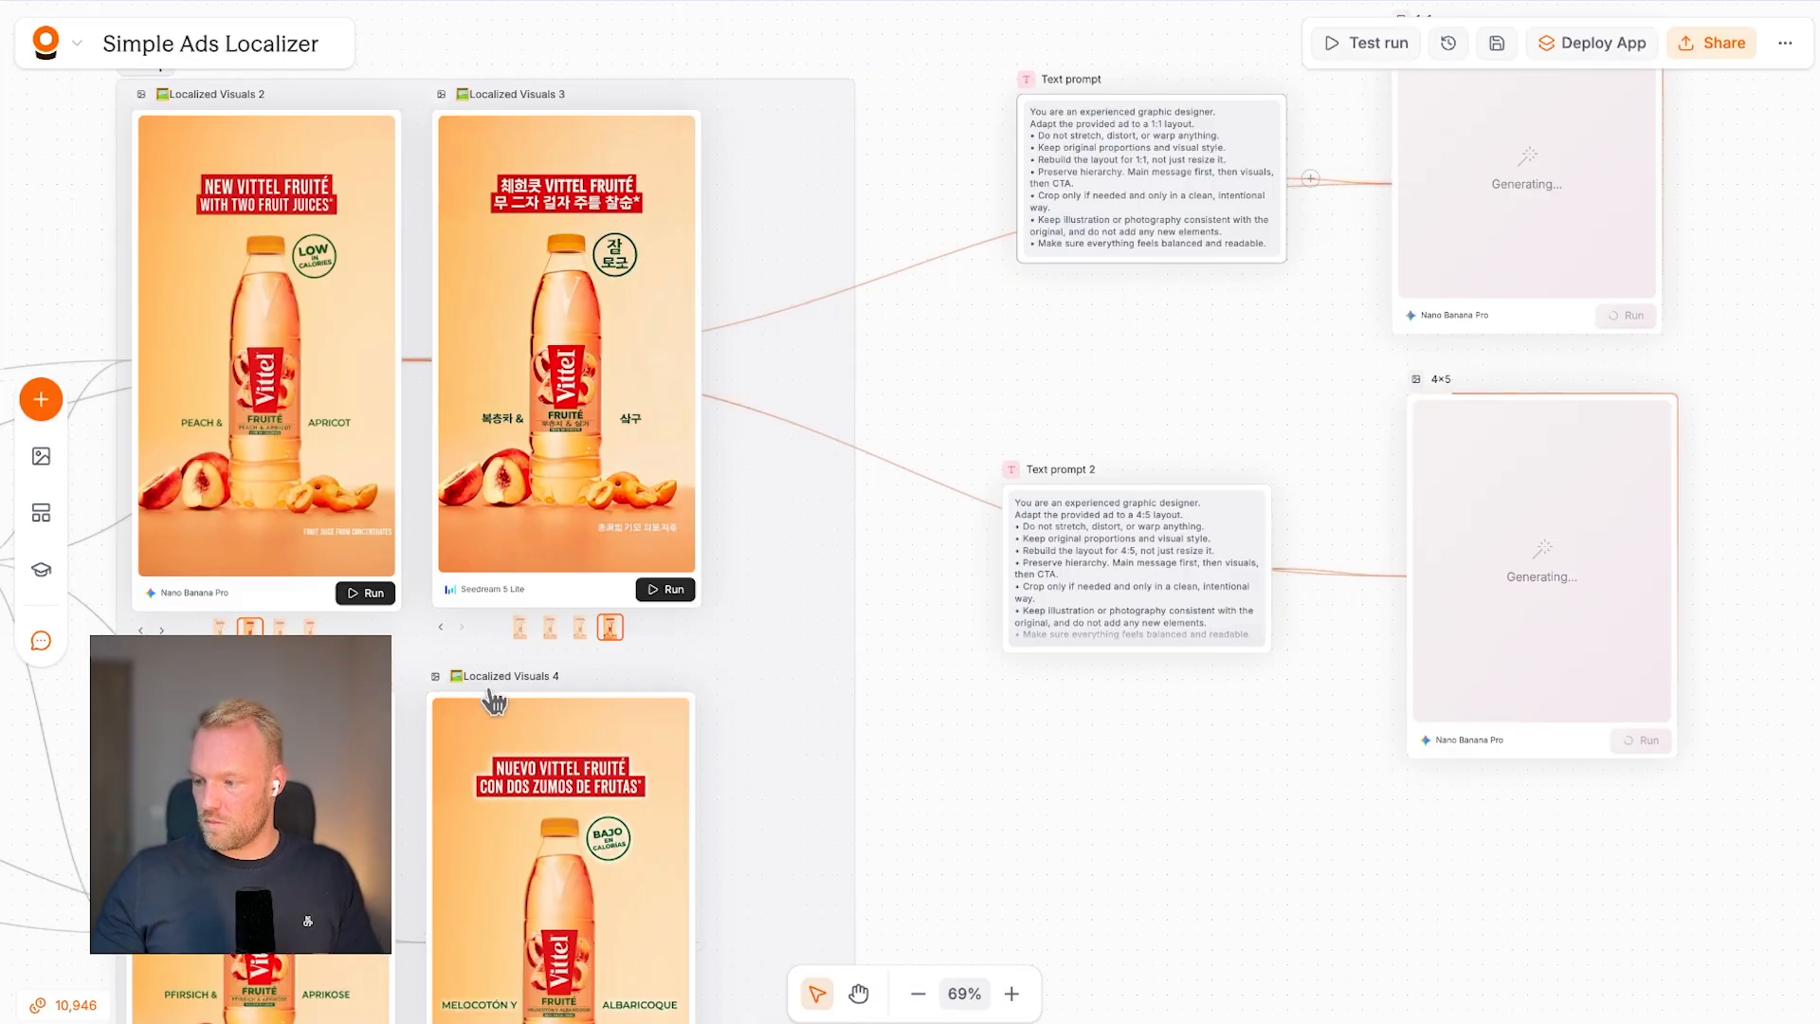
scroll(489, 687, up, 3)
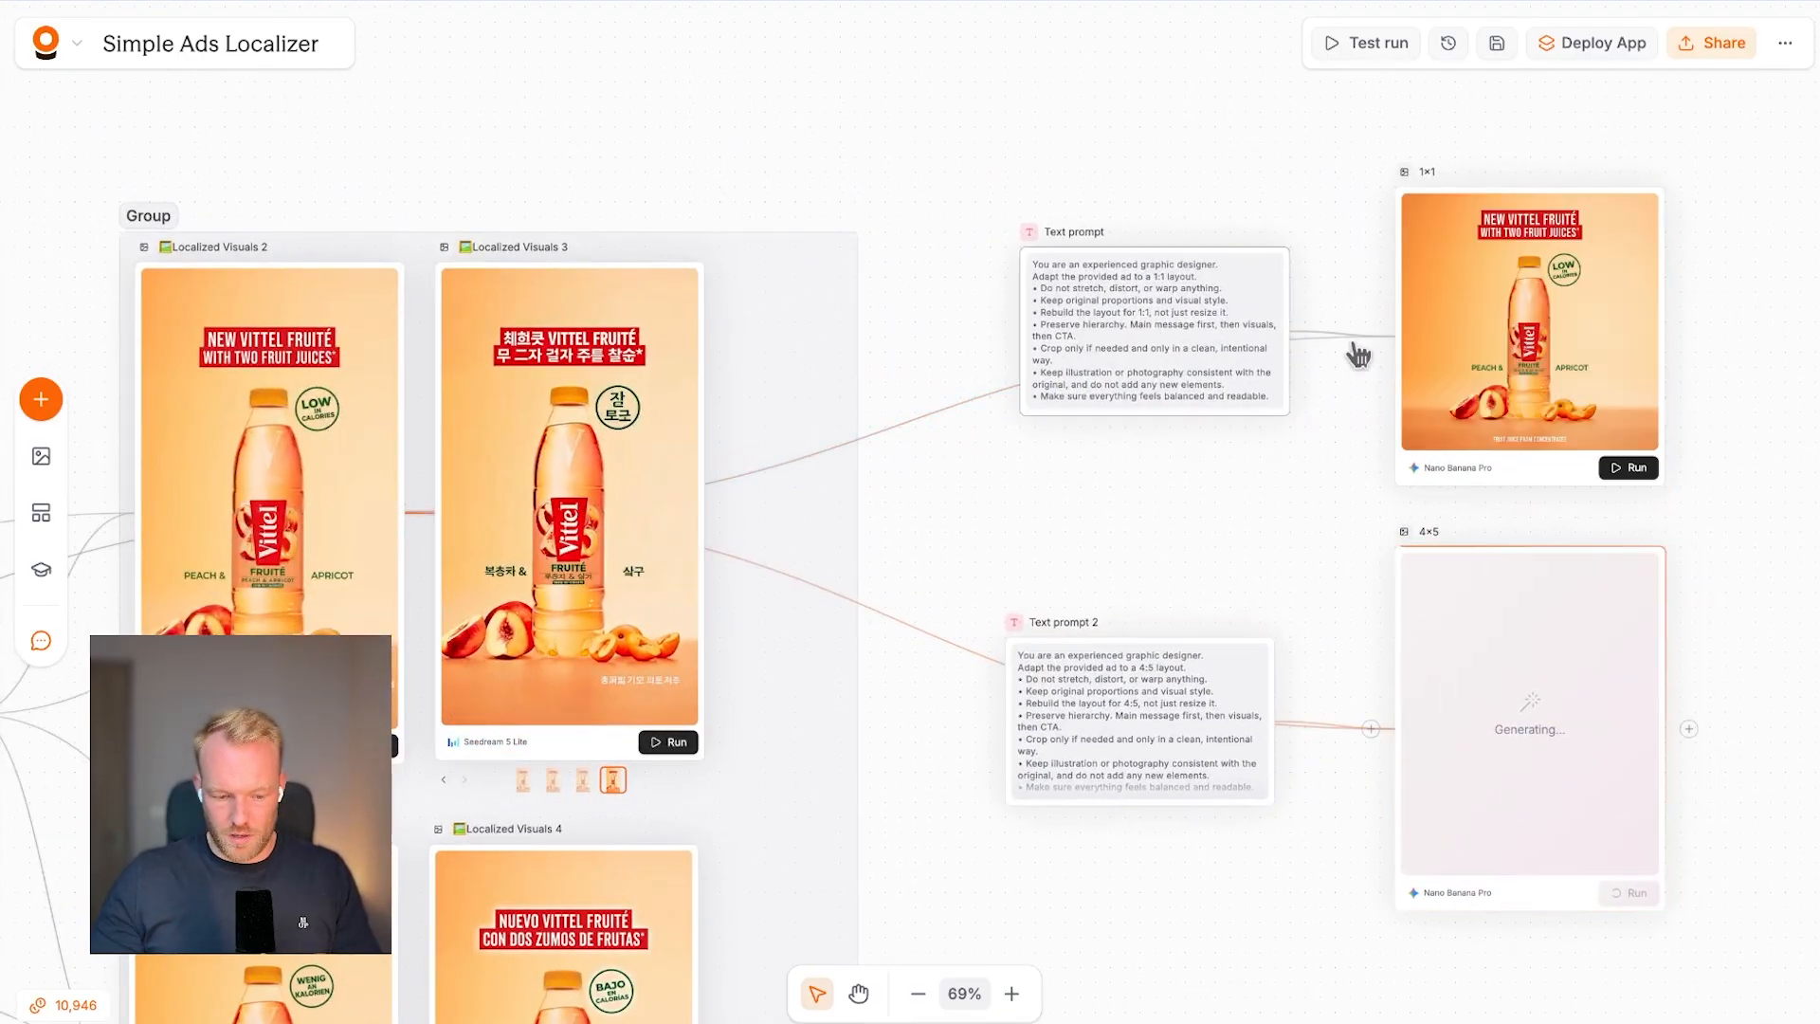
Compare the generated 1:1 adaptation with the English source visual in Localized Visuals 2.
scroll(1438, 376, up, 4)
scroll(1438, 377, up, 4)
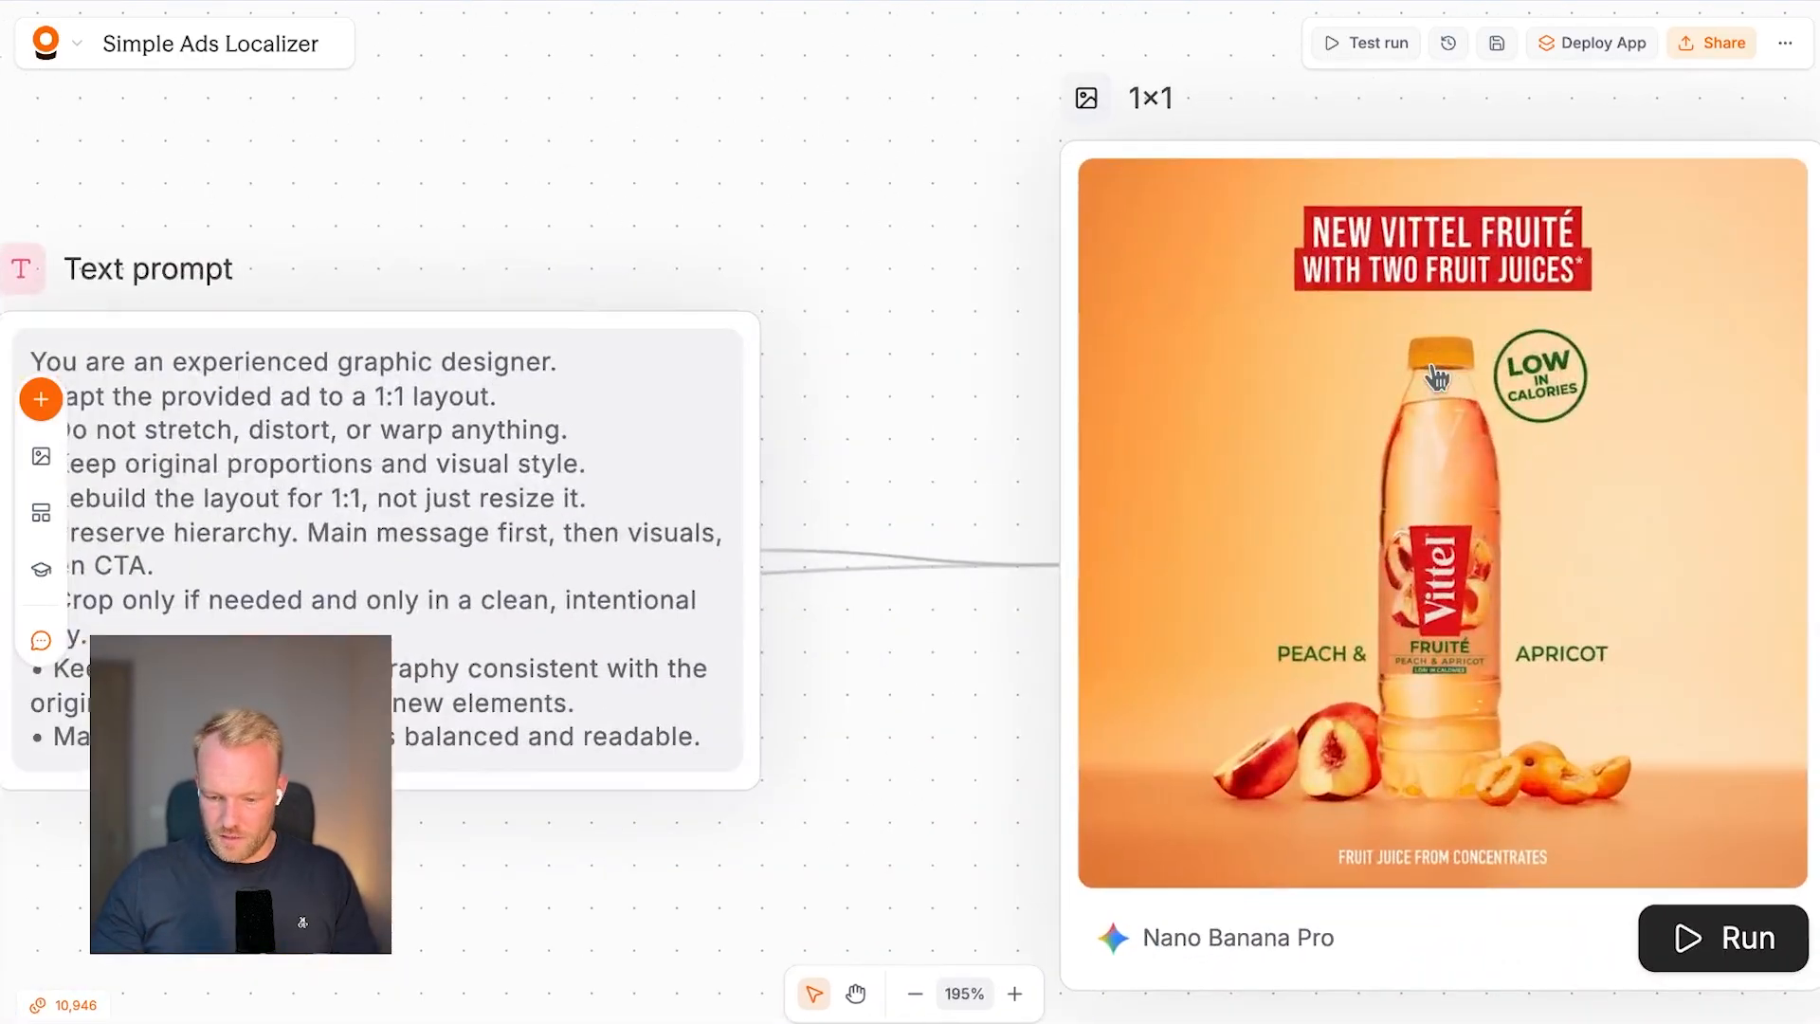
scroll(1438, 378, left, 10)
scroll(1438, 377, left, 12)
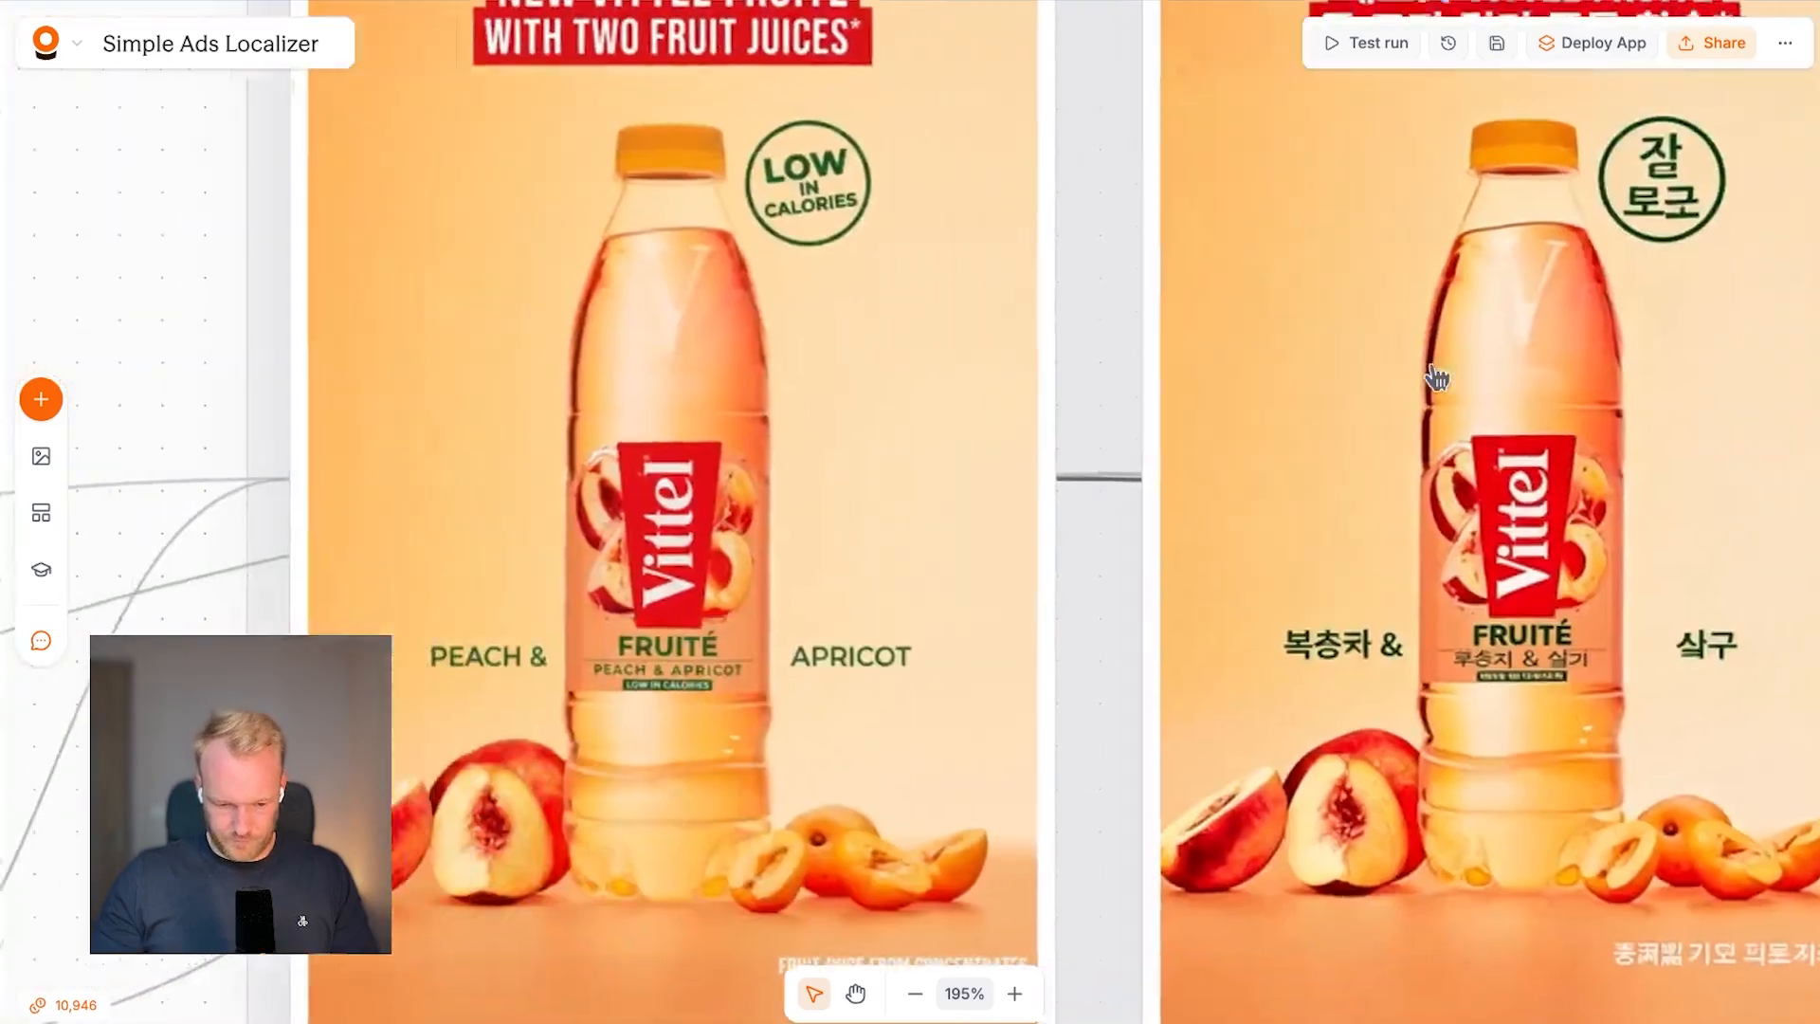
scroll(1393, 414, down, 3)
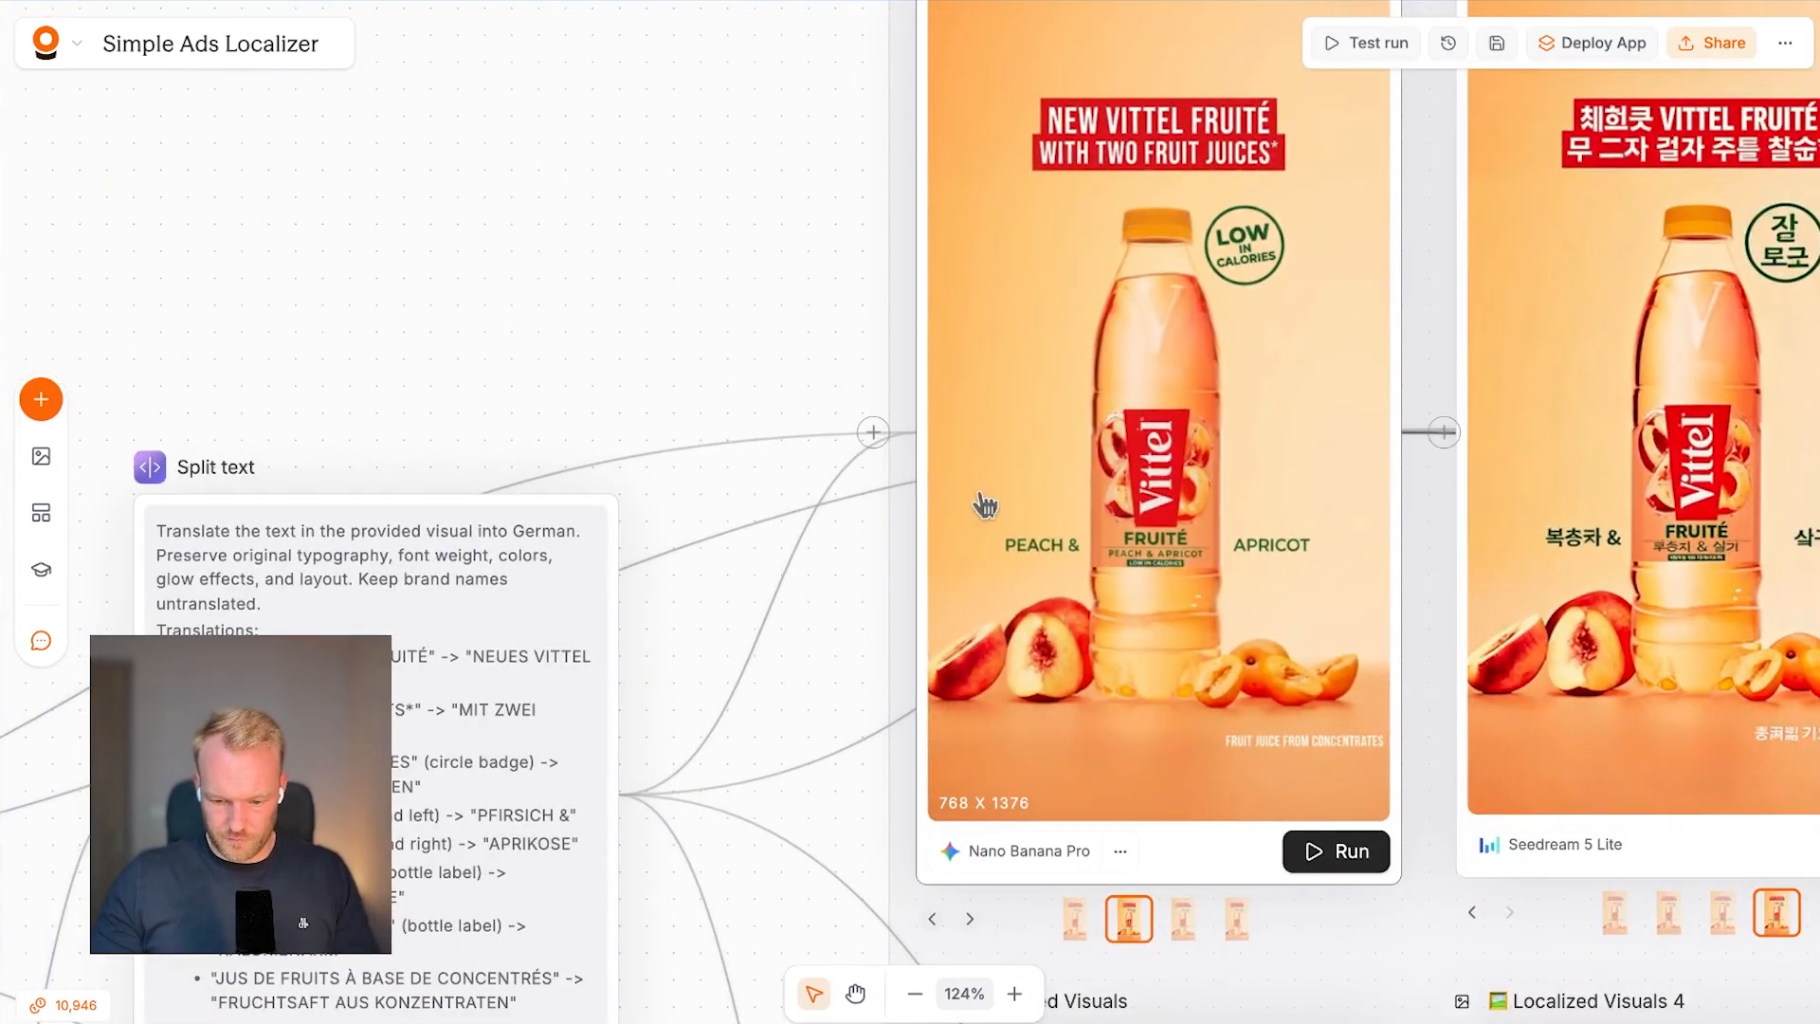
scroll(1038, 440, right, 15)
scroll(1014, 439, up, 2)
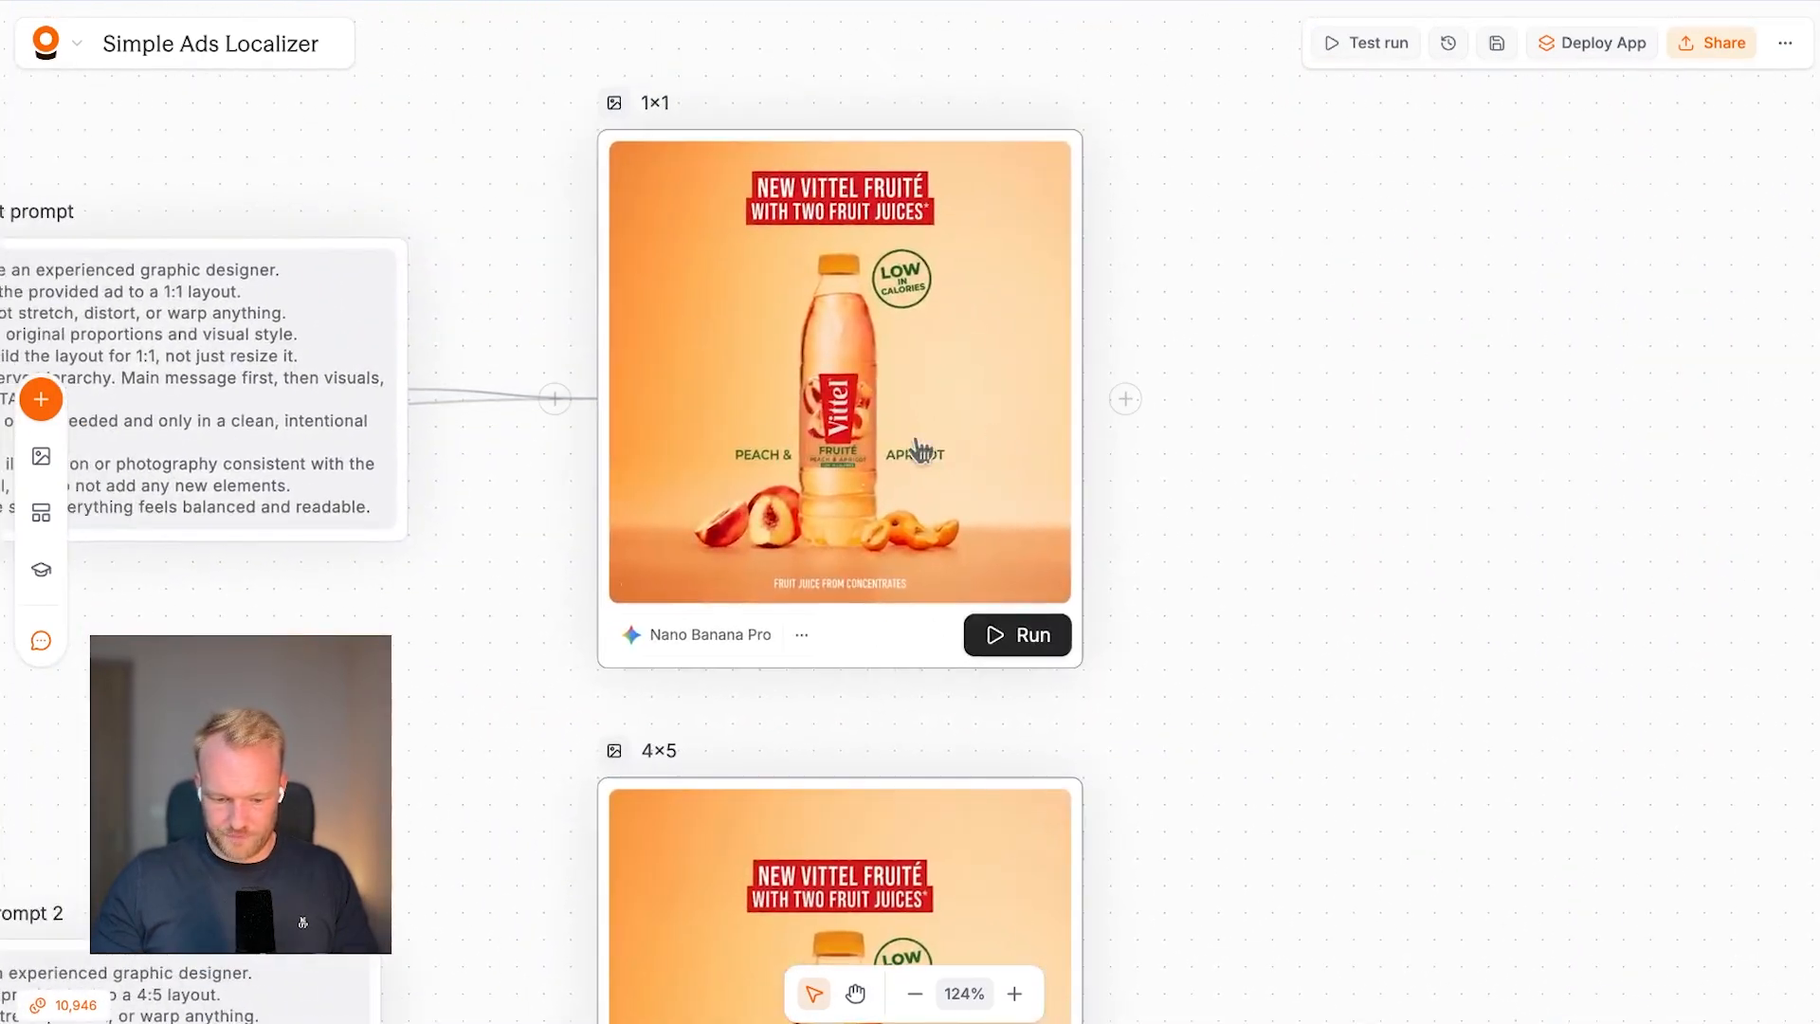
scroll(771, 439, up, 4)
scroll(772, 439, left, 3)
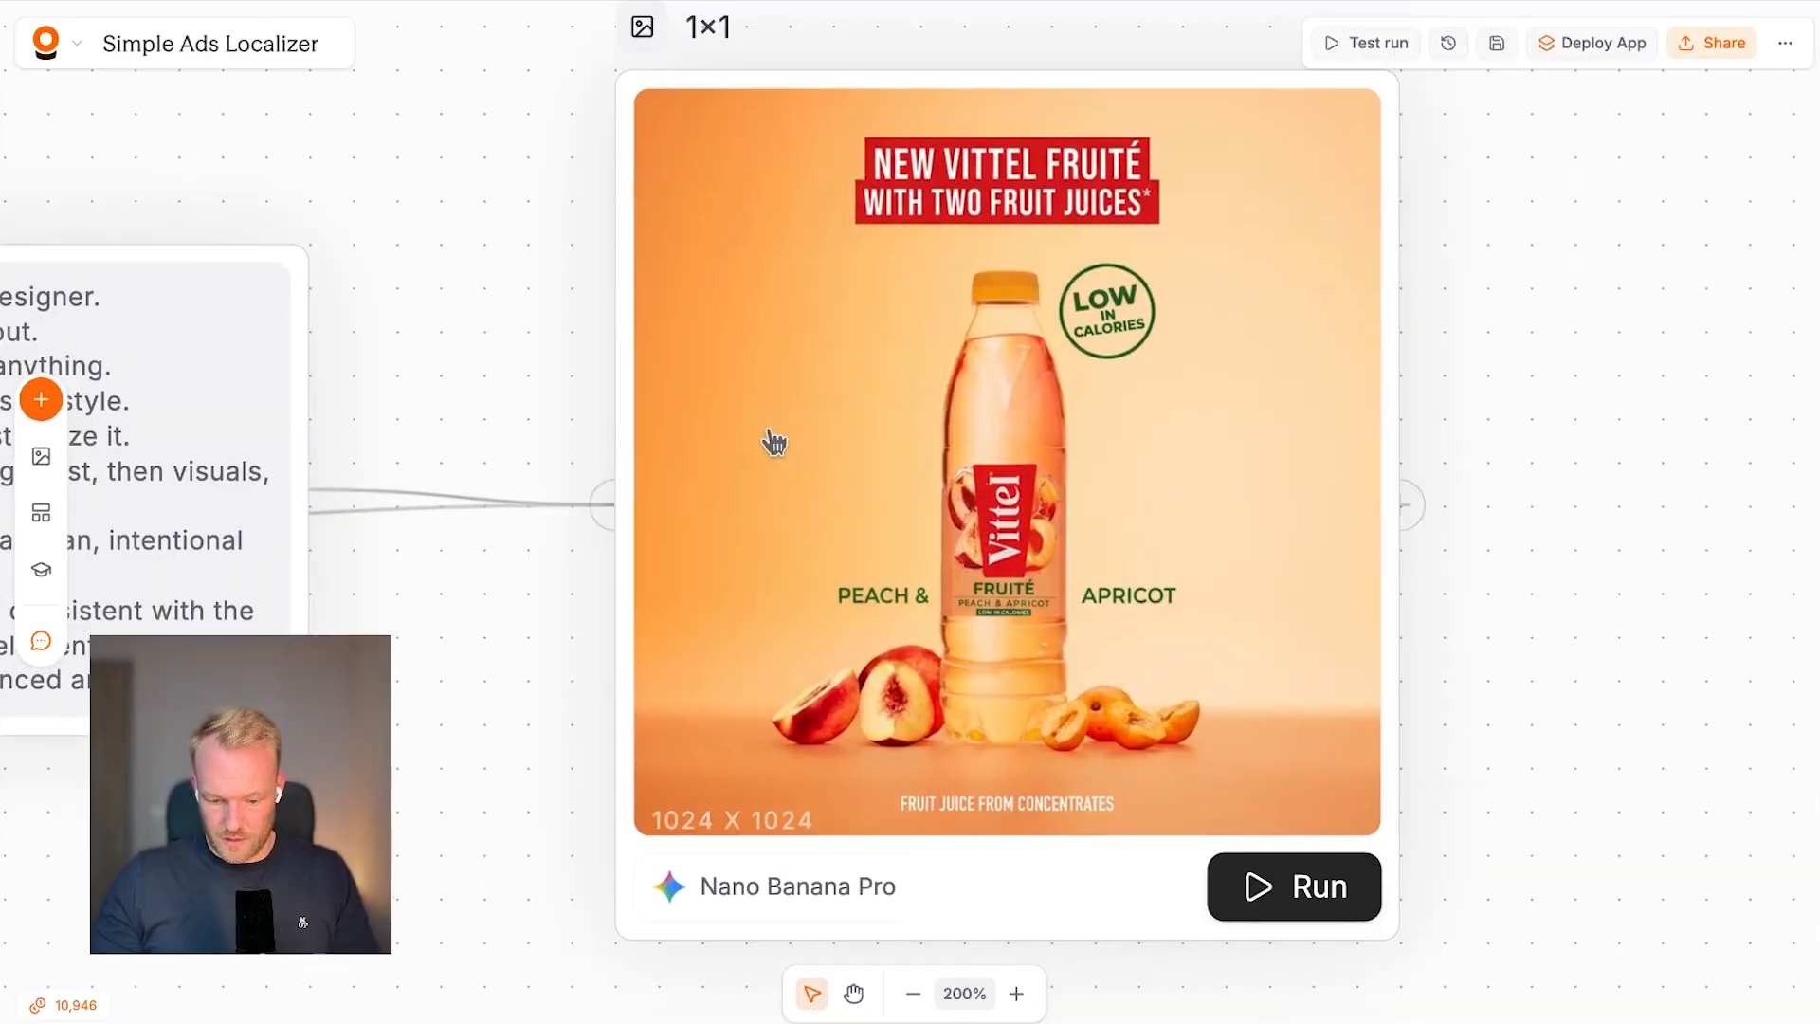
Examine the generated 4:5 adaptation against the 1:1 one, checking the headline, bottle, fruit and footnote.
scroll(954, 472, down, 1)
scroll(955, 472, down, 15)
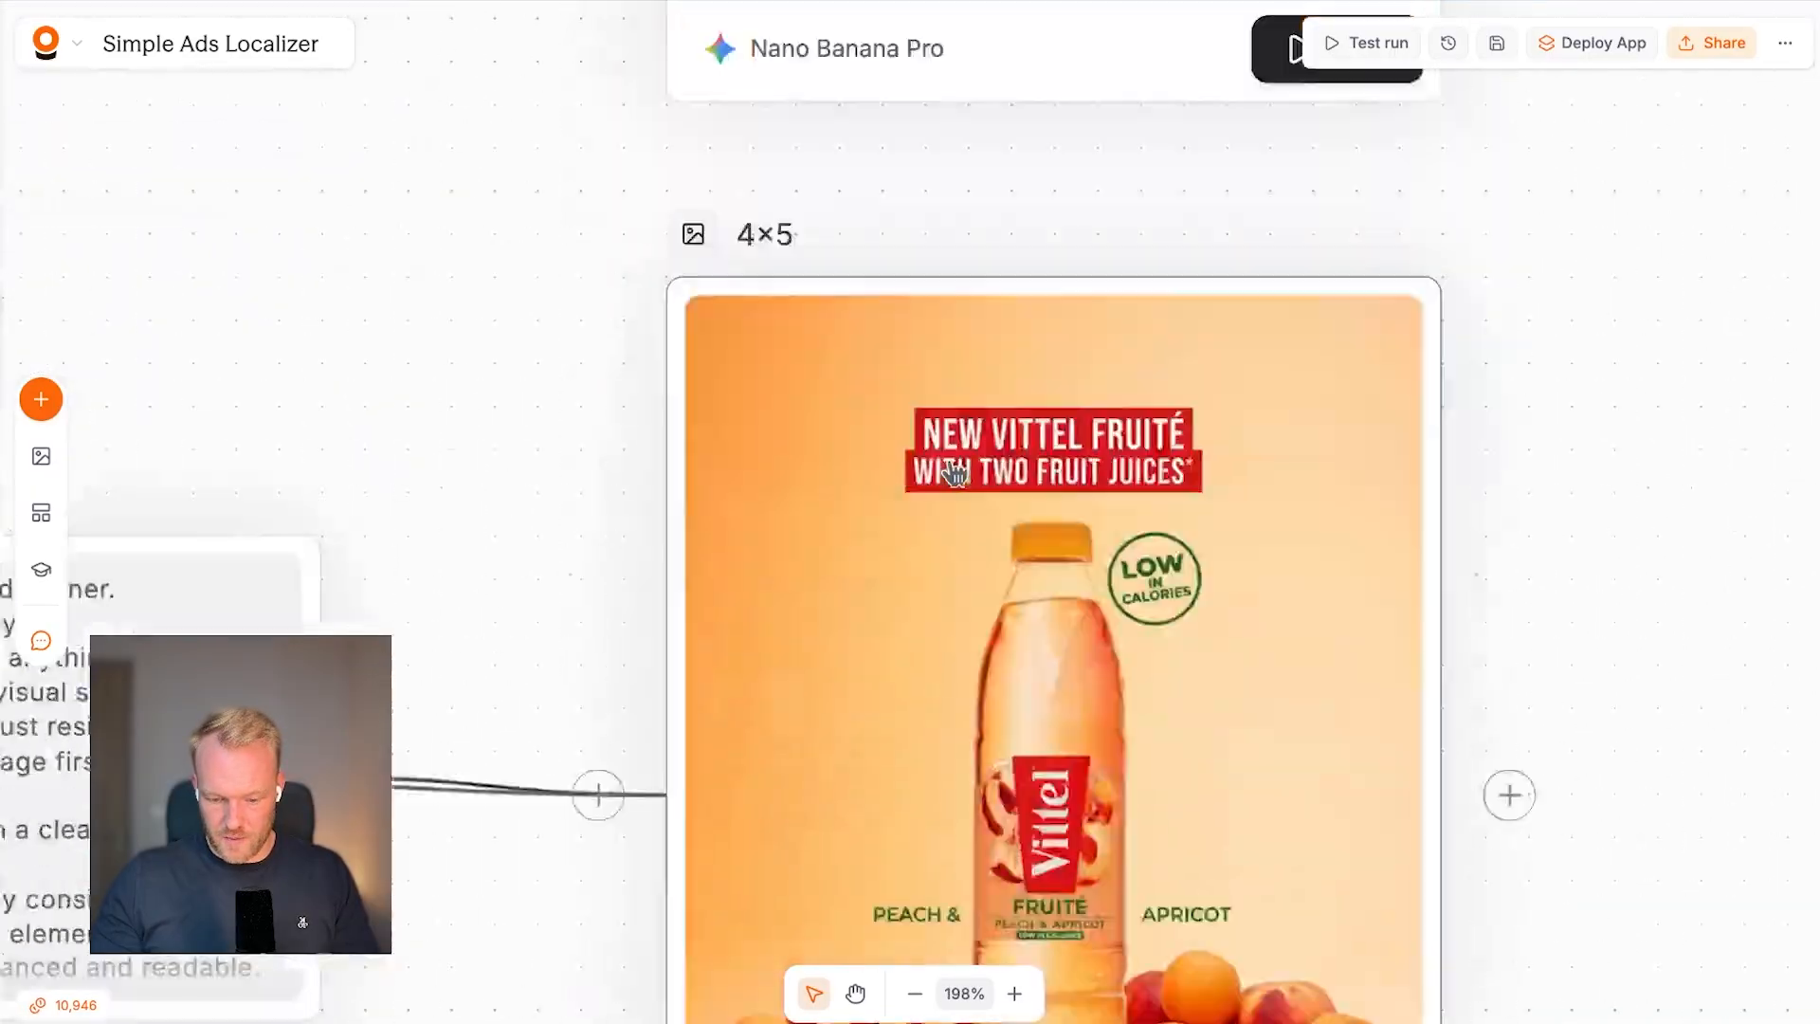
scroll(955, 474, down, 4)
scroll(954, 474, up, 5)
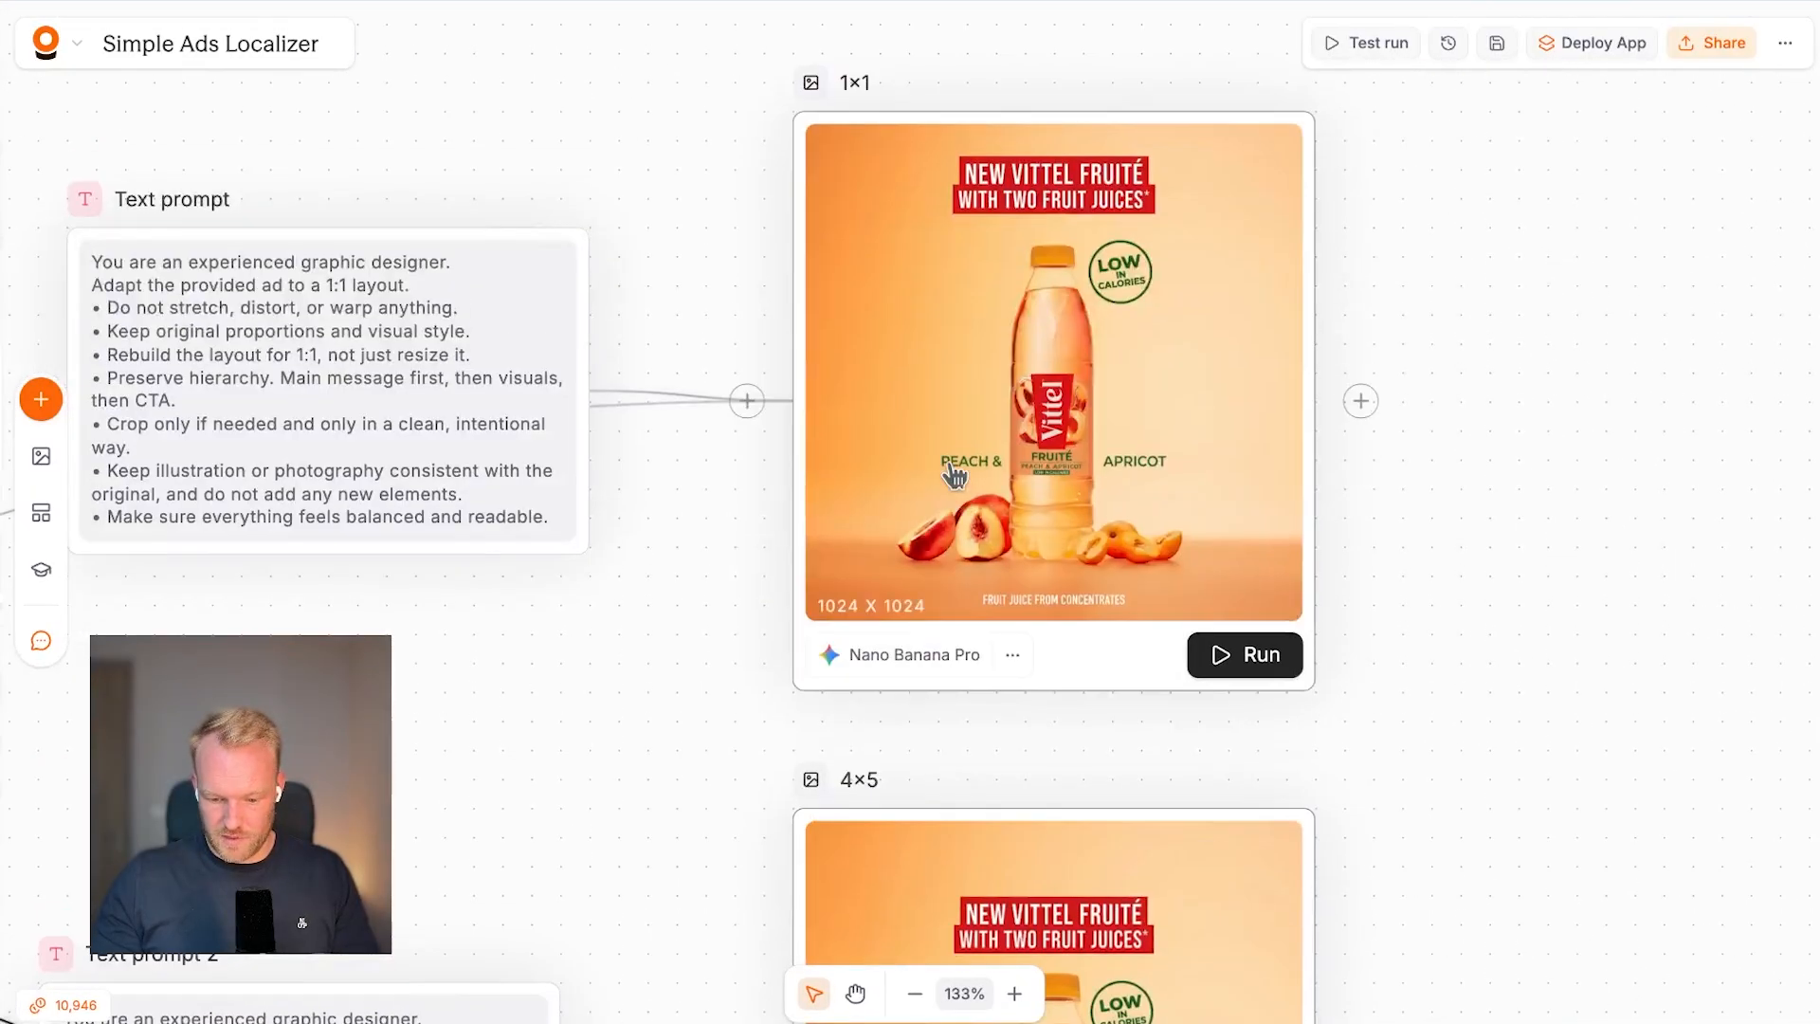
scroll(954, 473, down, 4)
scroll(1166, 768, up, 5)
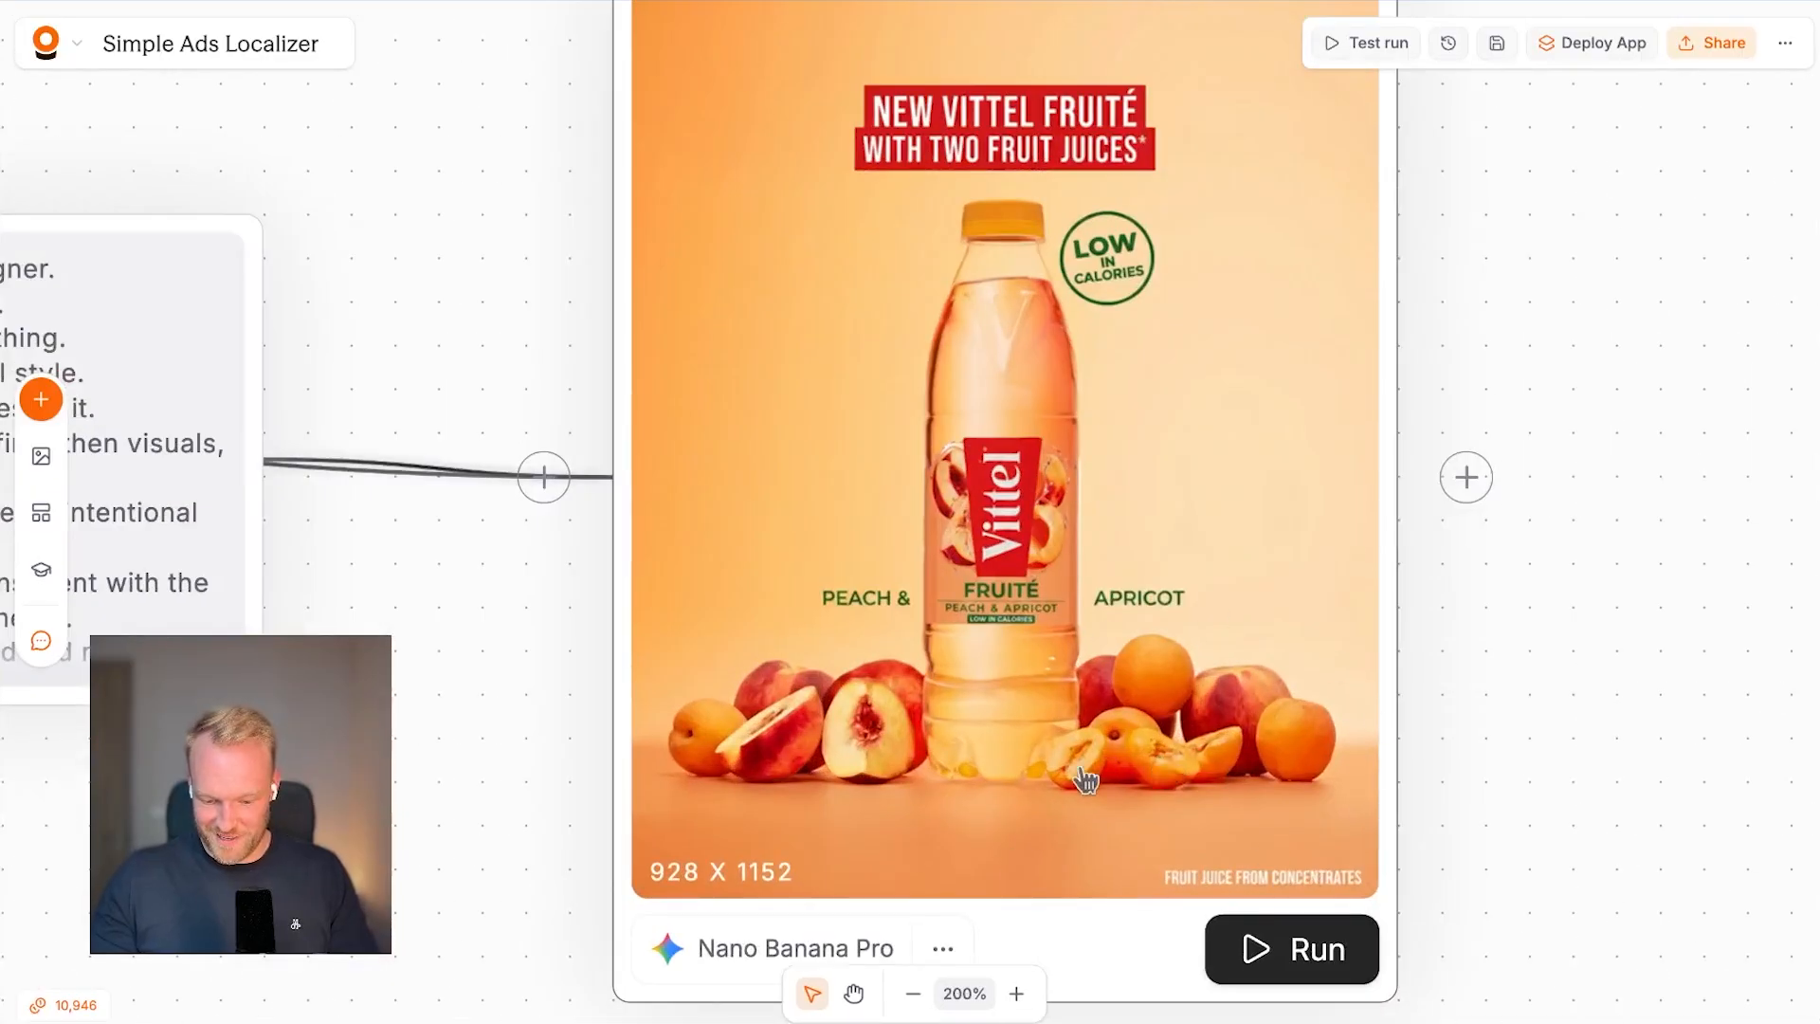
Compare the 4:5 adaptation with the source visuals and with the layout instructions in Text prompt 2.
scroll(1081, 776, down, 8)
scroll(1082, 775, left, 10)
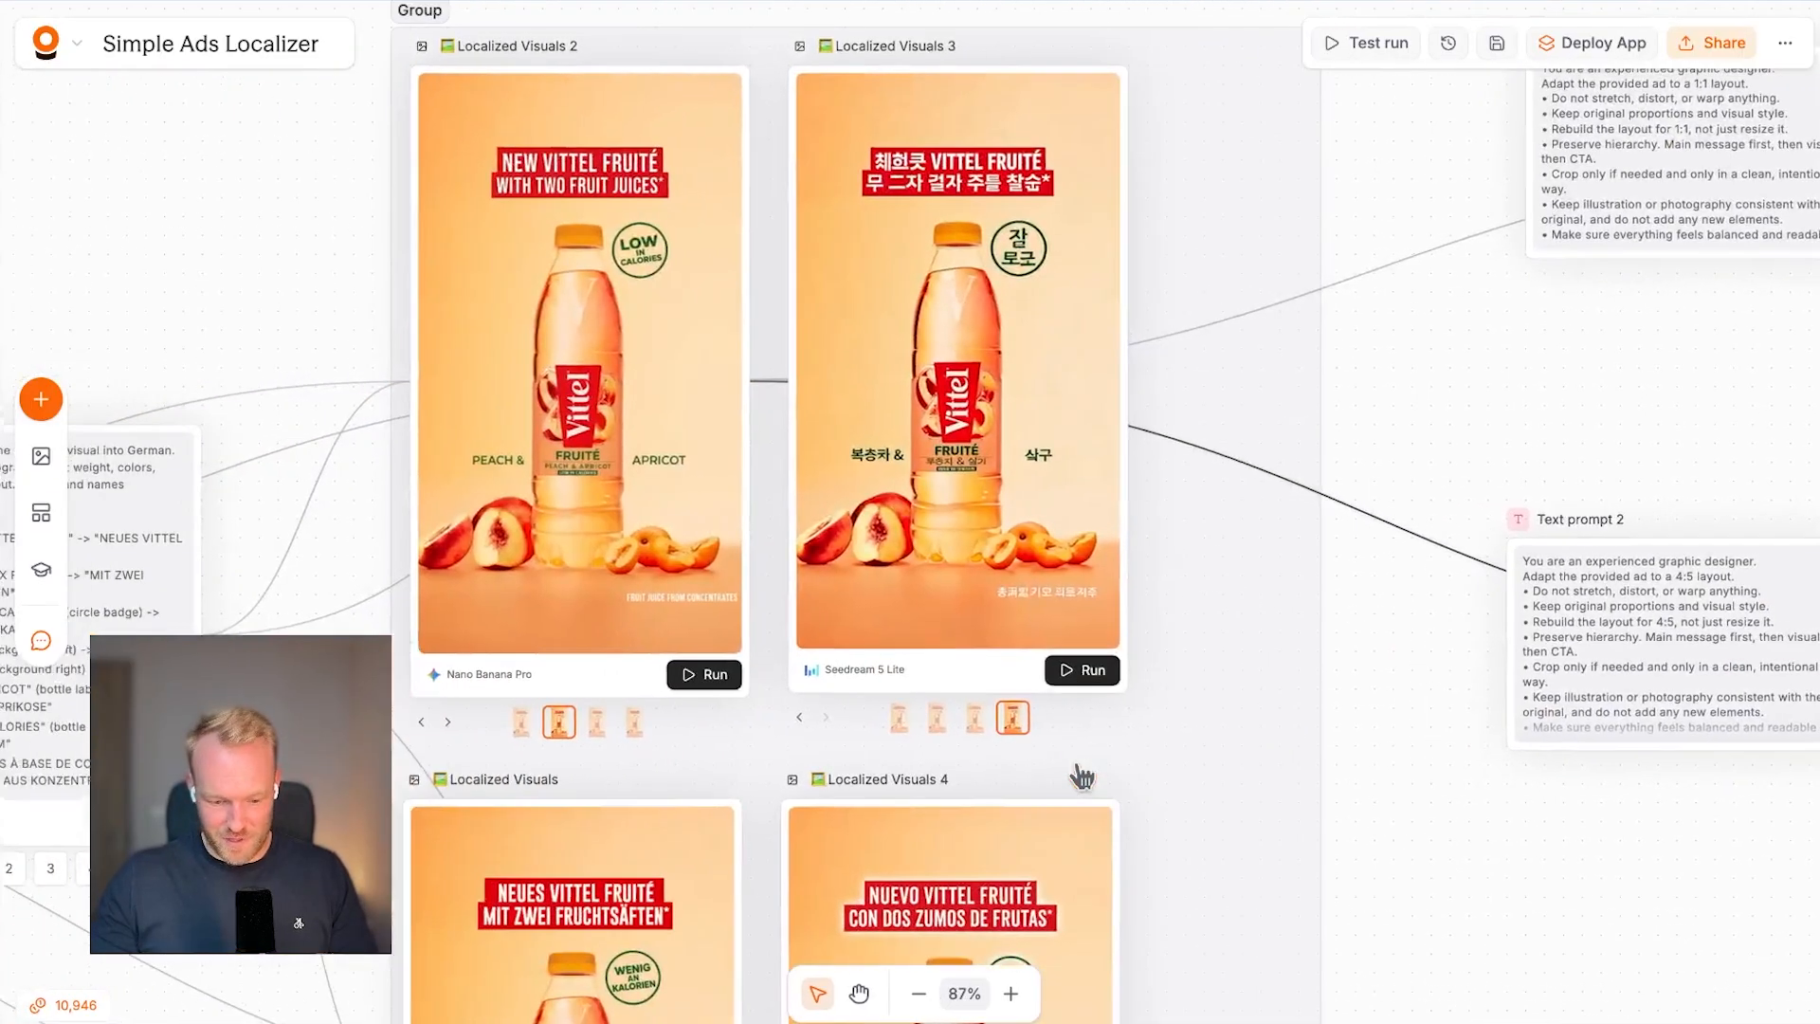
scroll(1082, 776, right, 7)
scroll(1081, 775, right, 2)
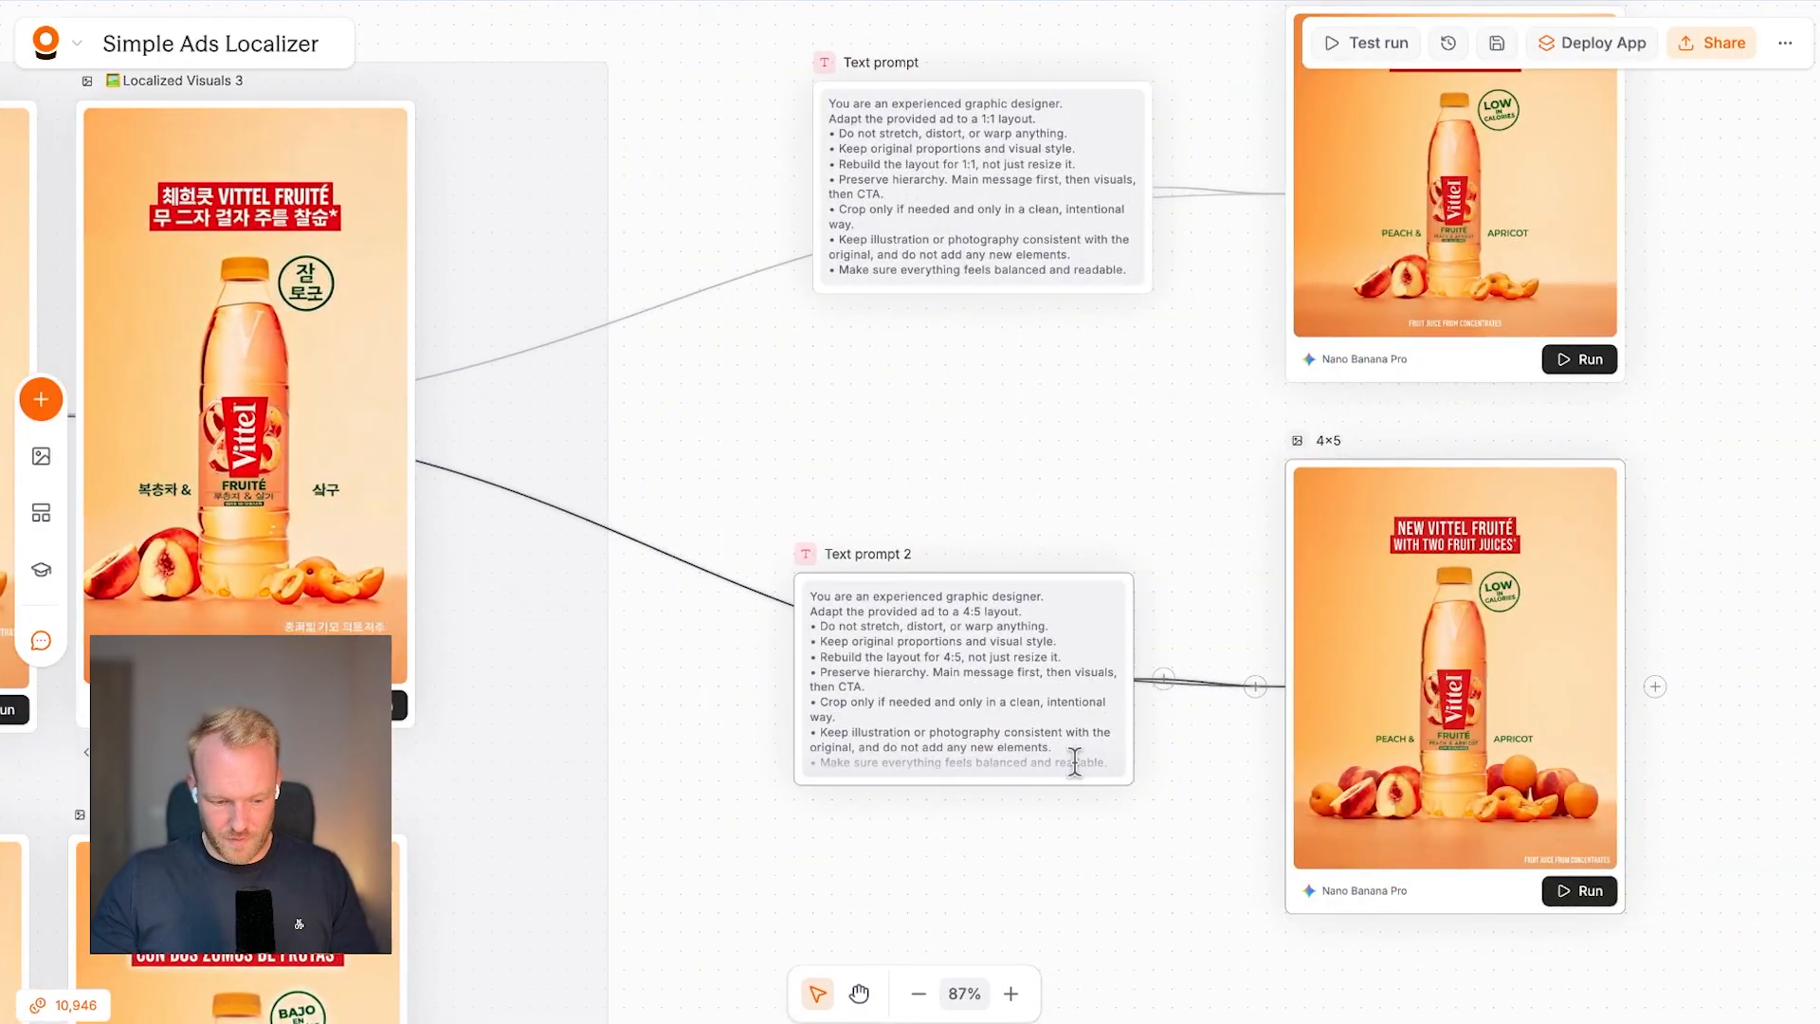
scroll(1075, 761, up, 3)
scroll(1044, 638, left, 10)
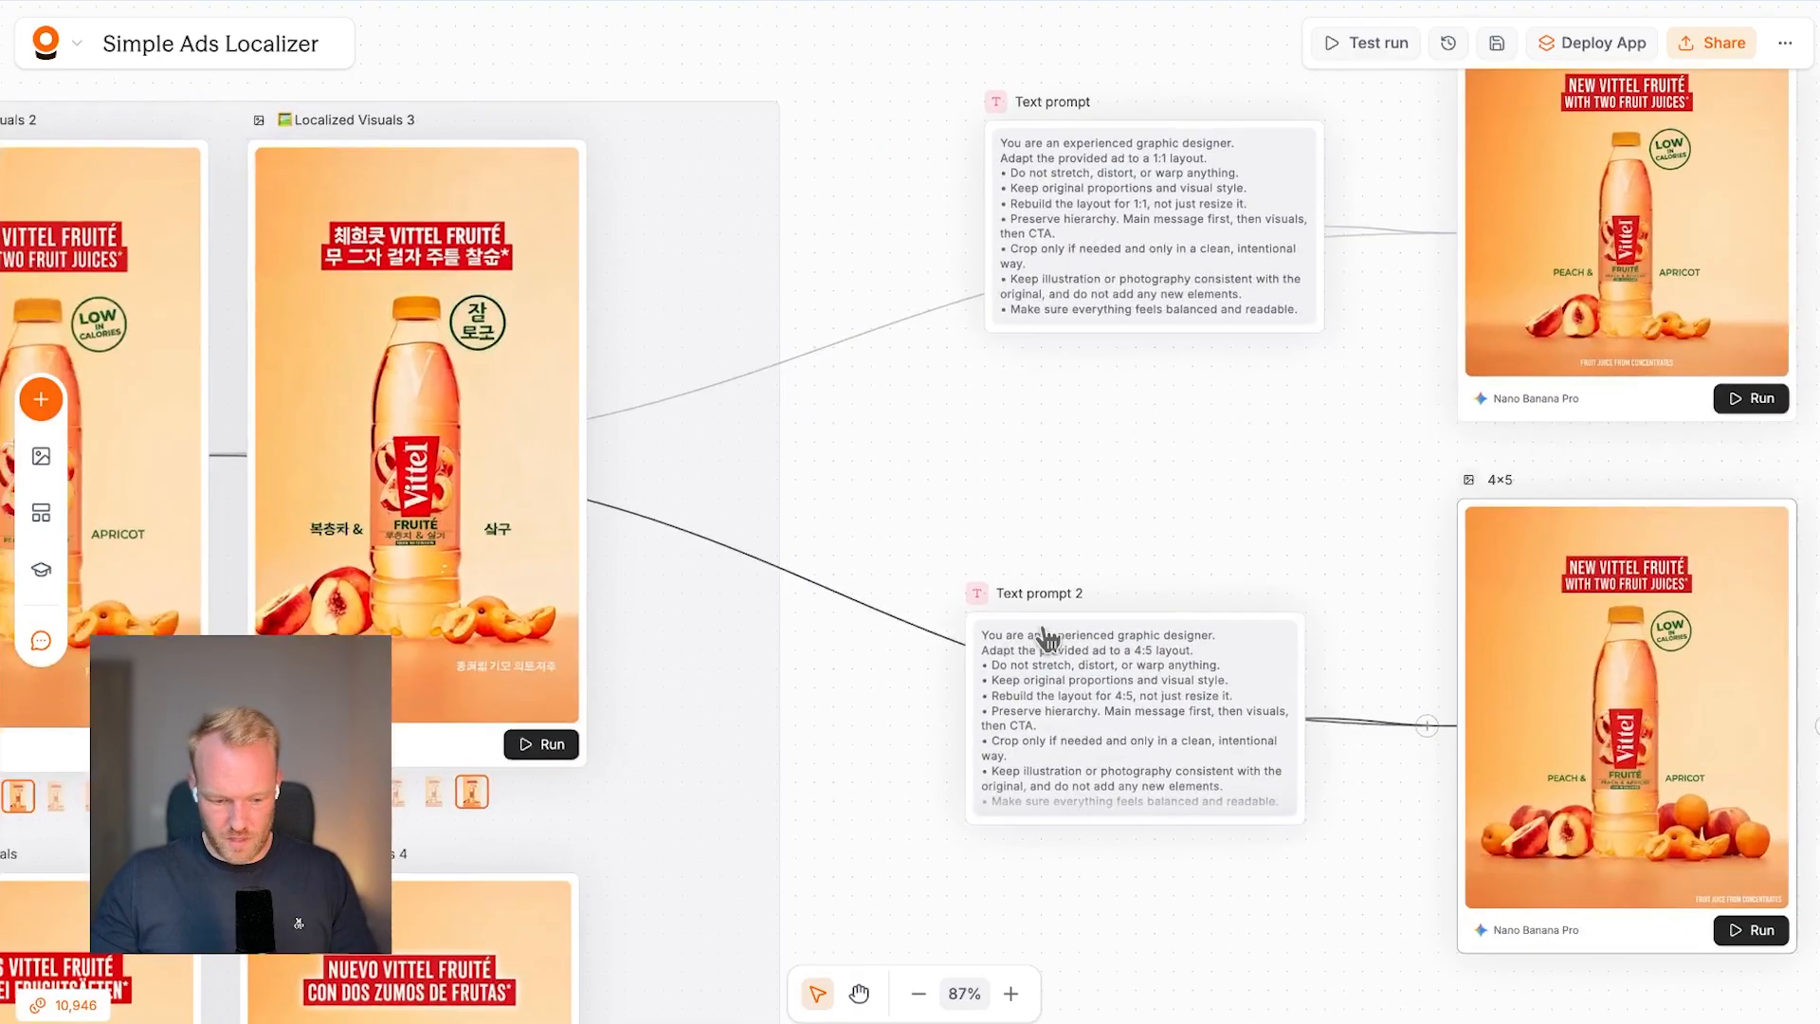
scroll(1047, 640, down, 5)
scroll(1046, 639, right, 5)
scroll(1047, 639, up, 3)
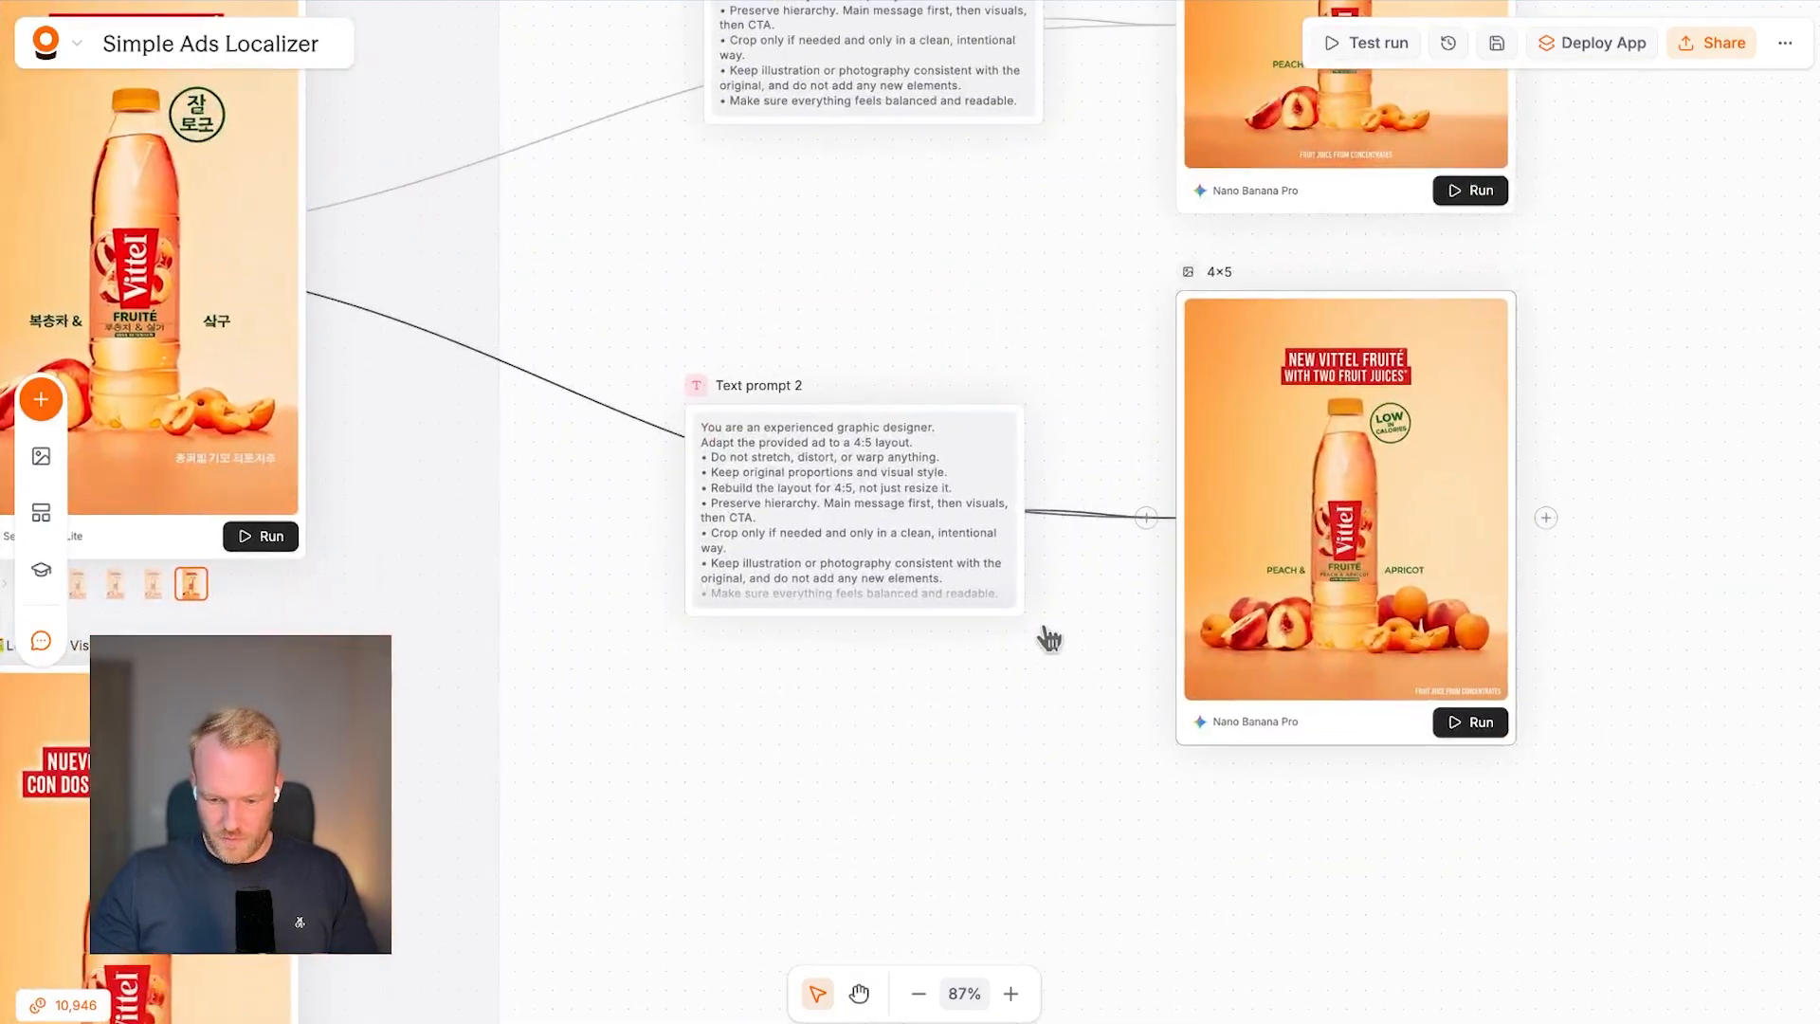
Regenerate the 4:5 adaptation with Nano Banana Pro and switch Localized Visuals 2 to its German version.
scroll(1330, 652, down, 5)
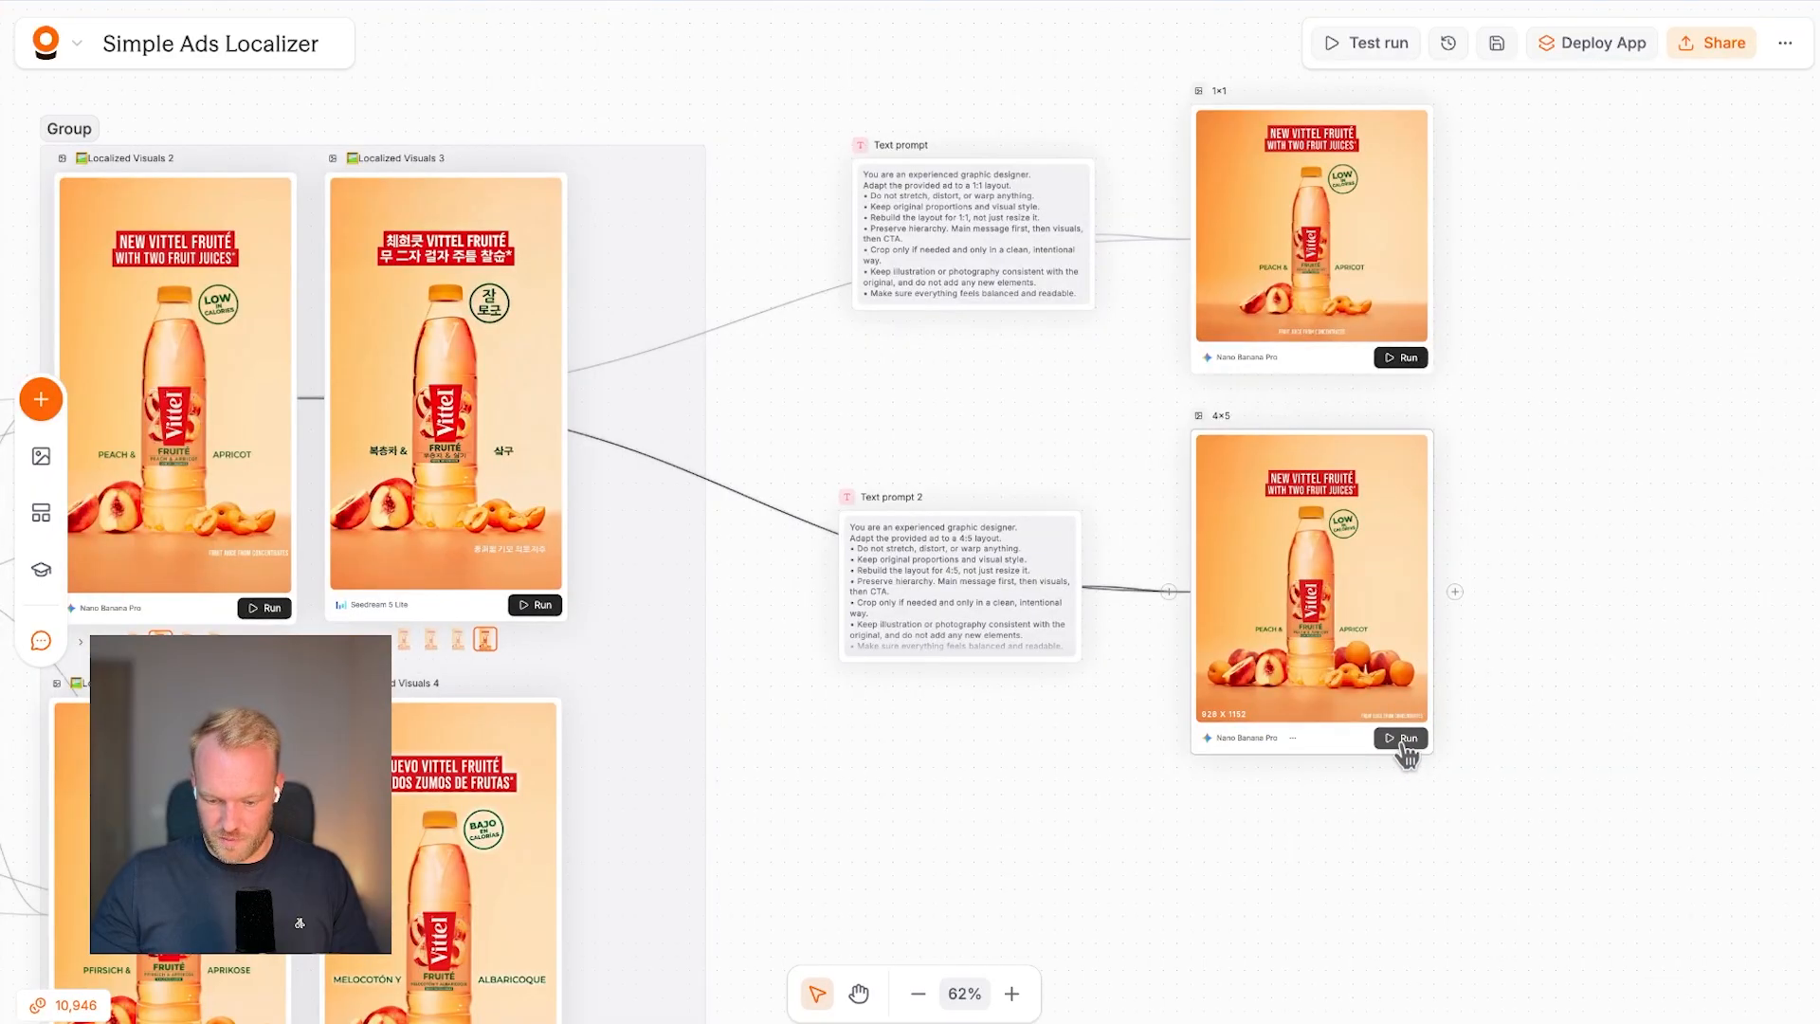
click(1401, 738)
scroll(963, 321, up, 2)
scroll(963, 322, left, 3)
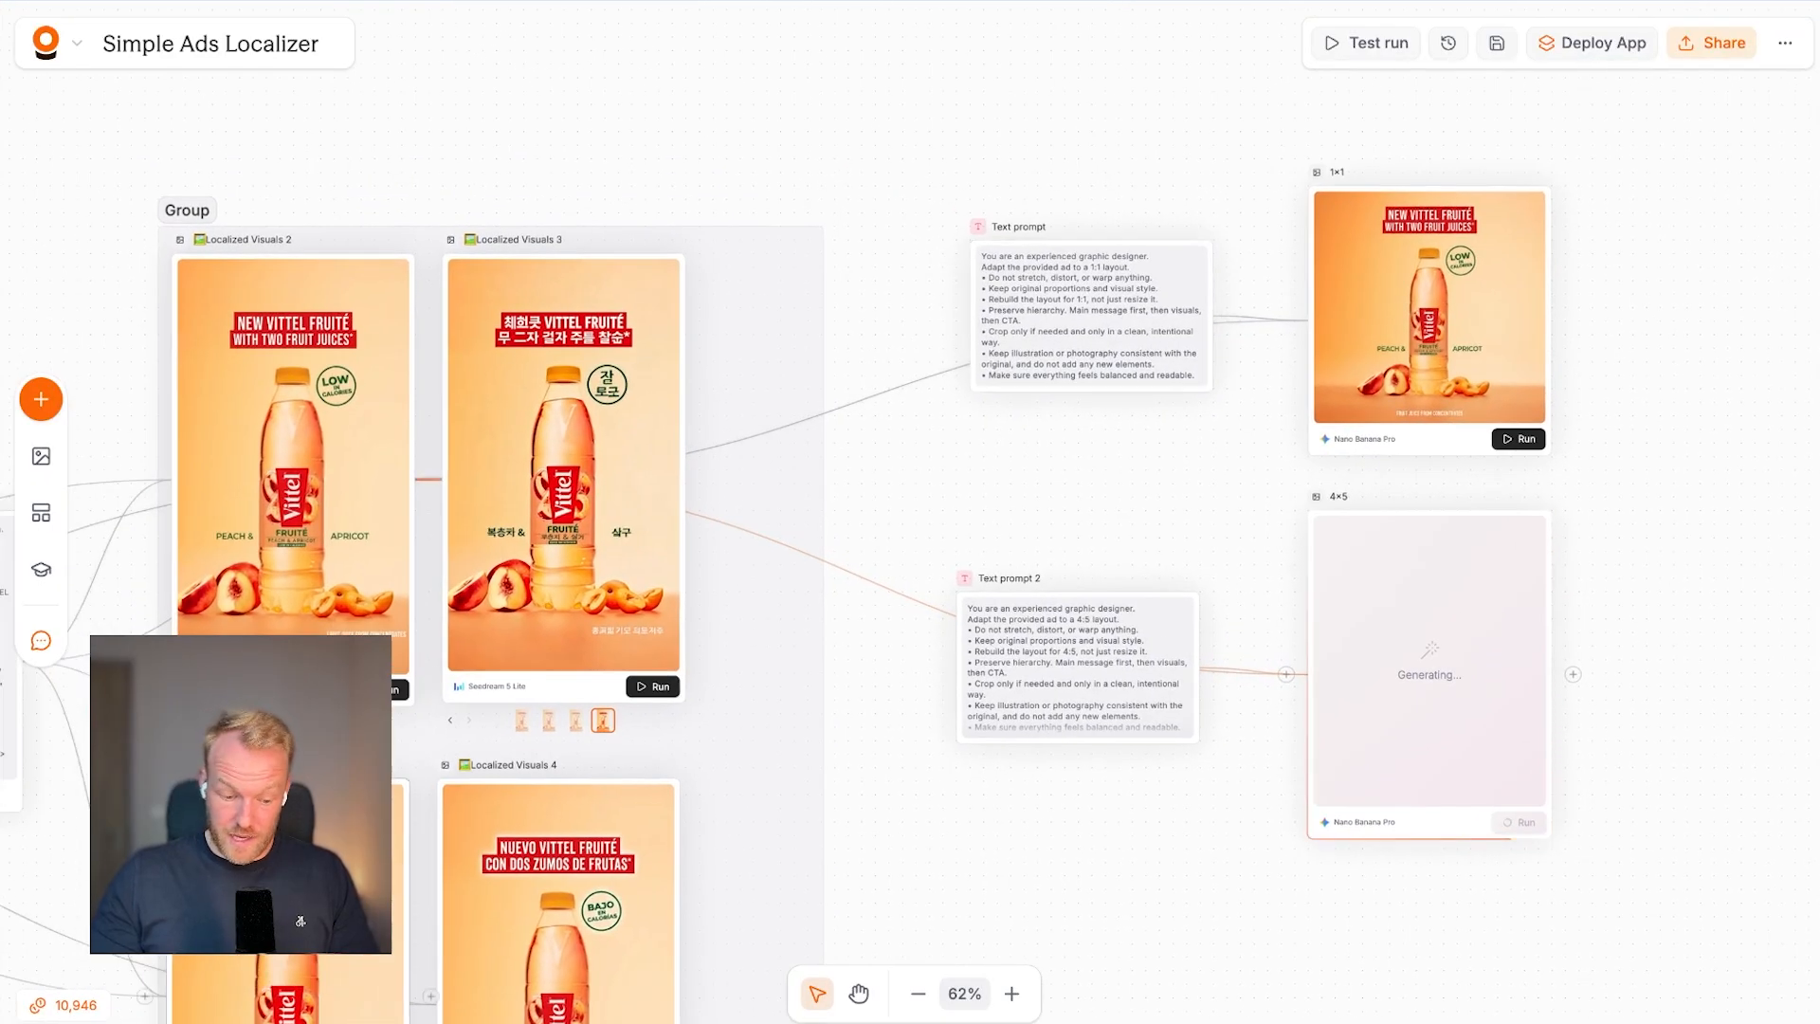
click(307, 723)
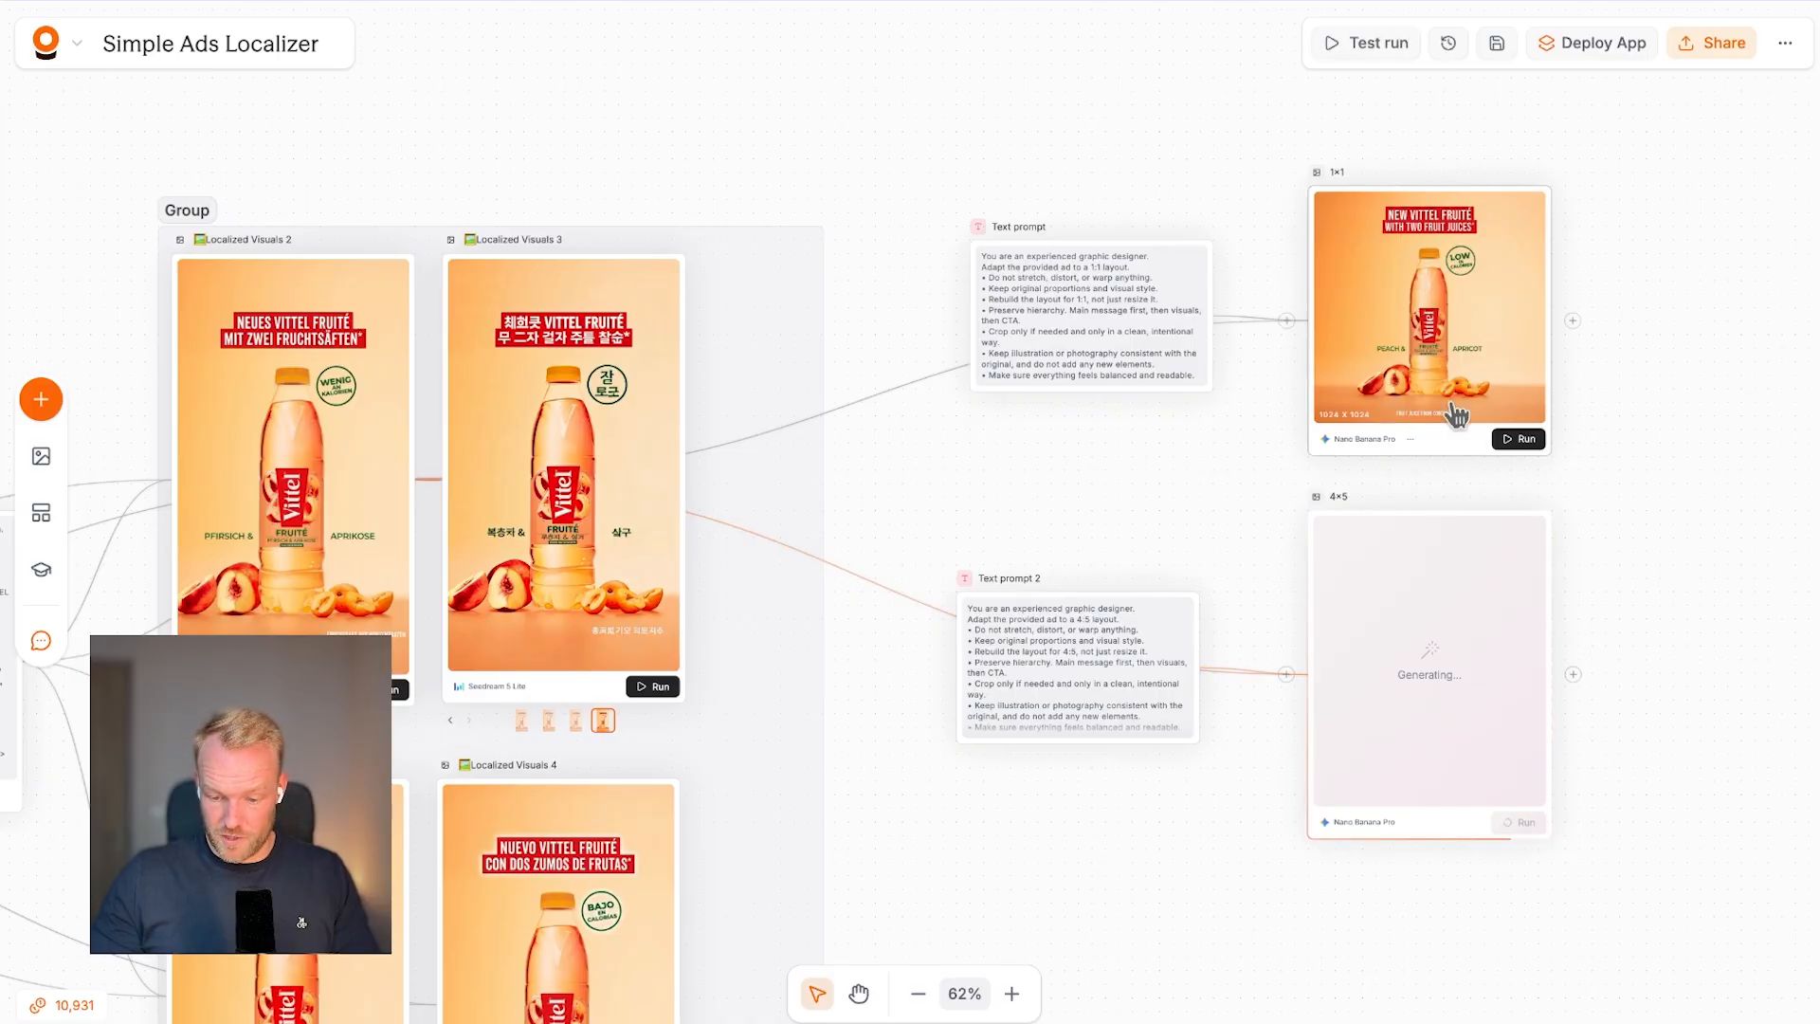
Turn on looping for the reference images of the 1x1 node and run it for all language versions.
click(1459, 447)
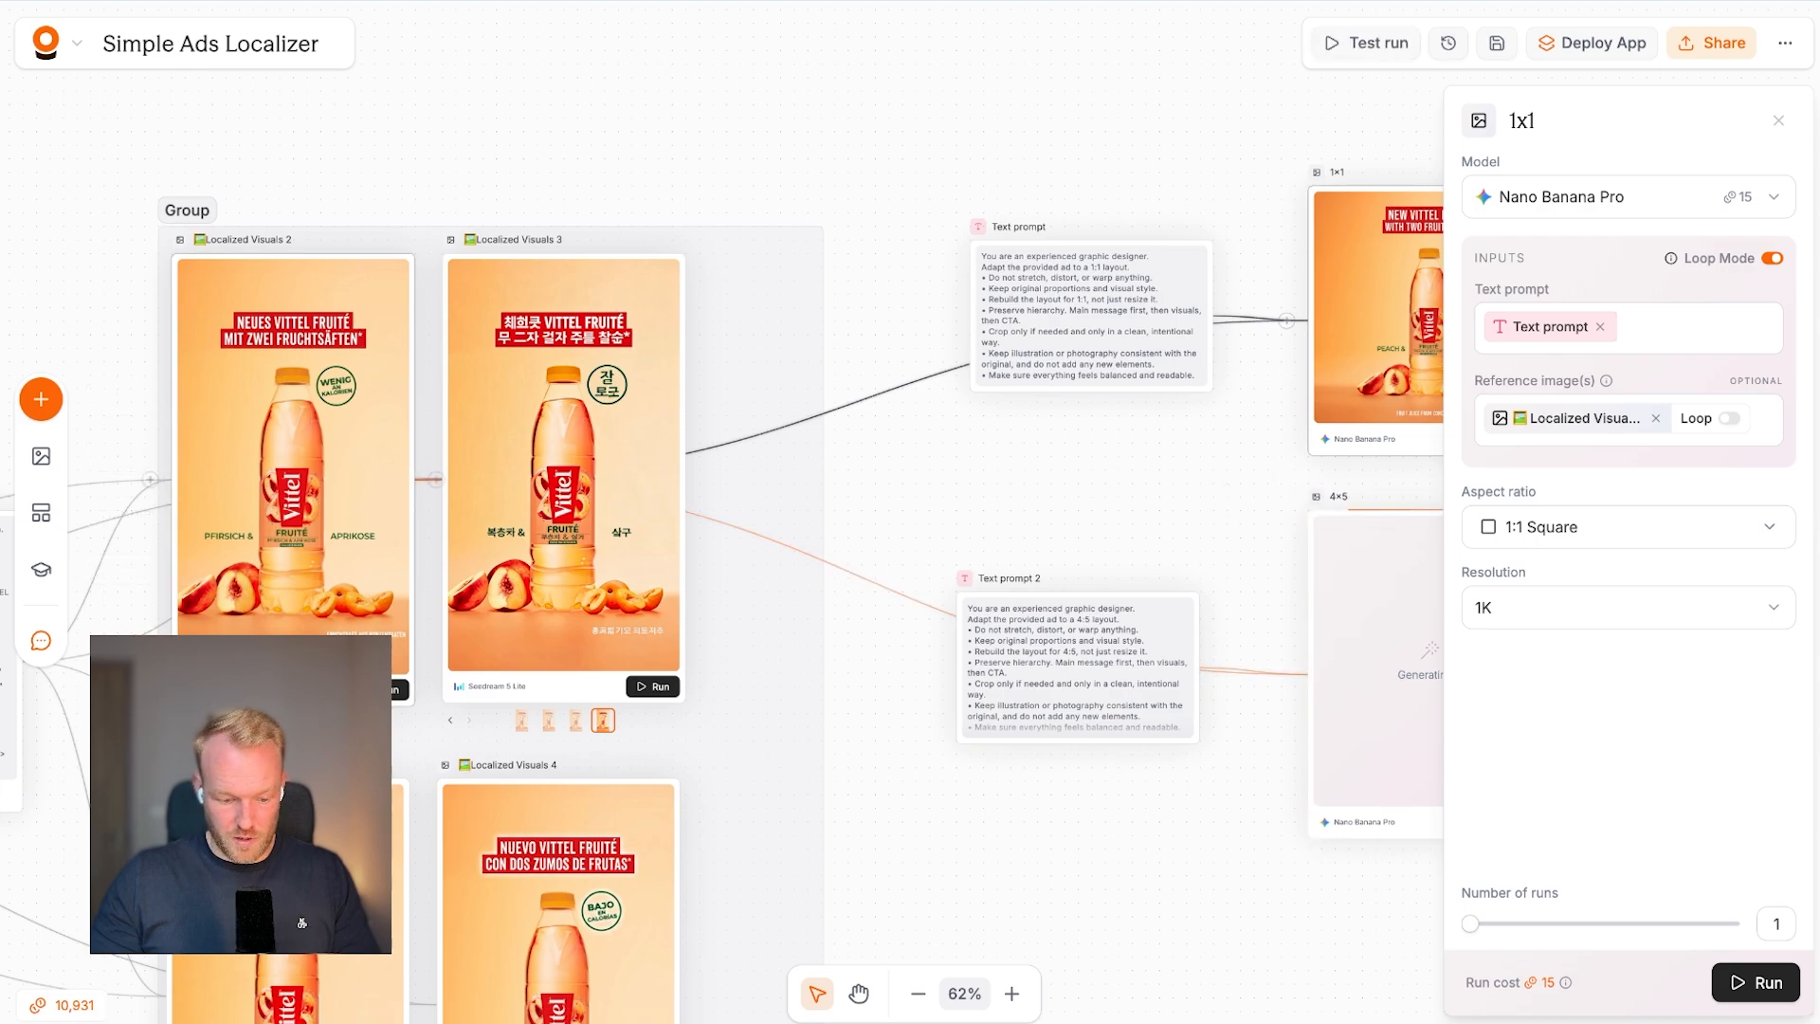
click(1730, 419)
scroll(1249, 494, right, 2)
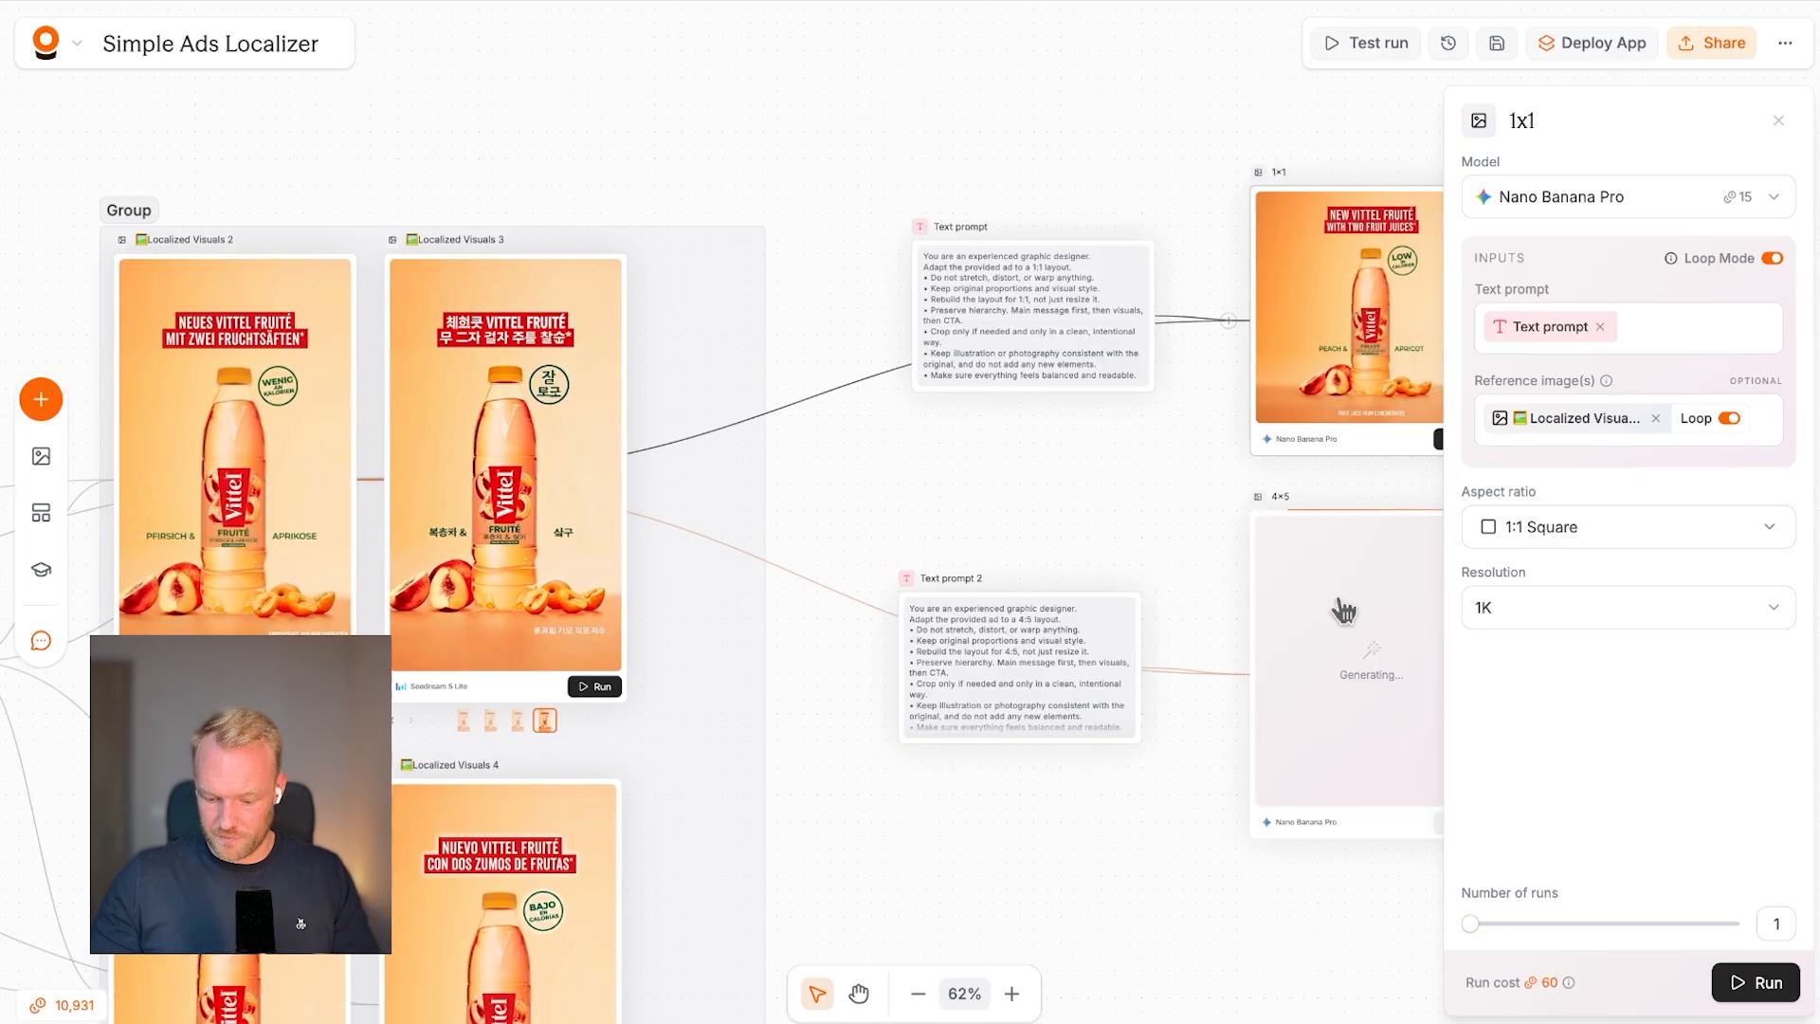
mouse_move(1537, 977)
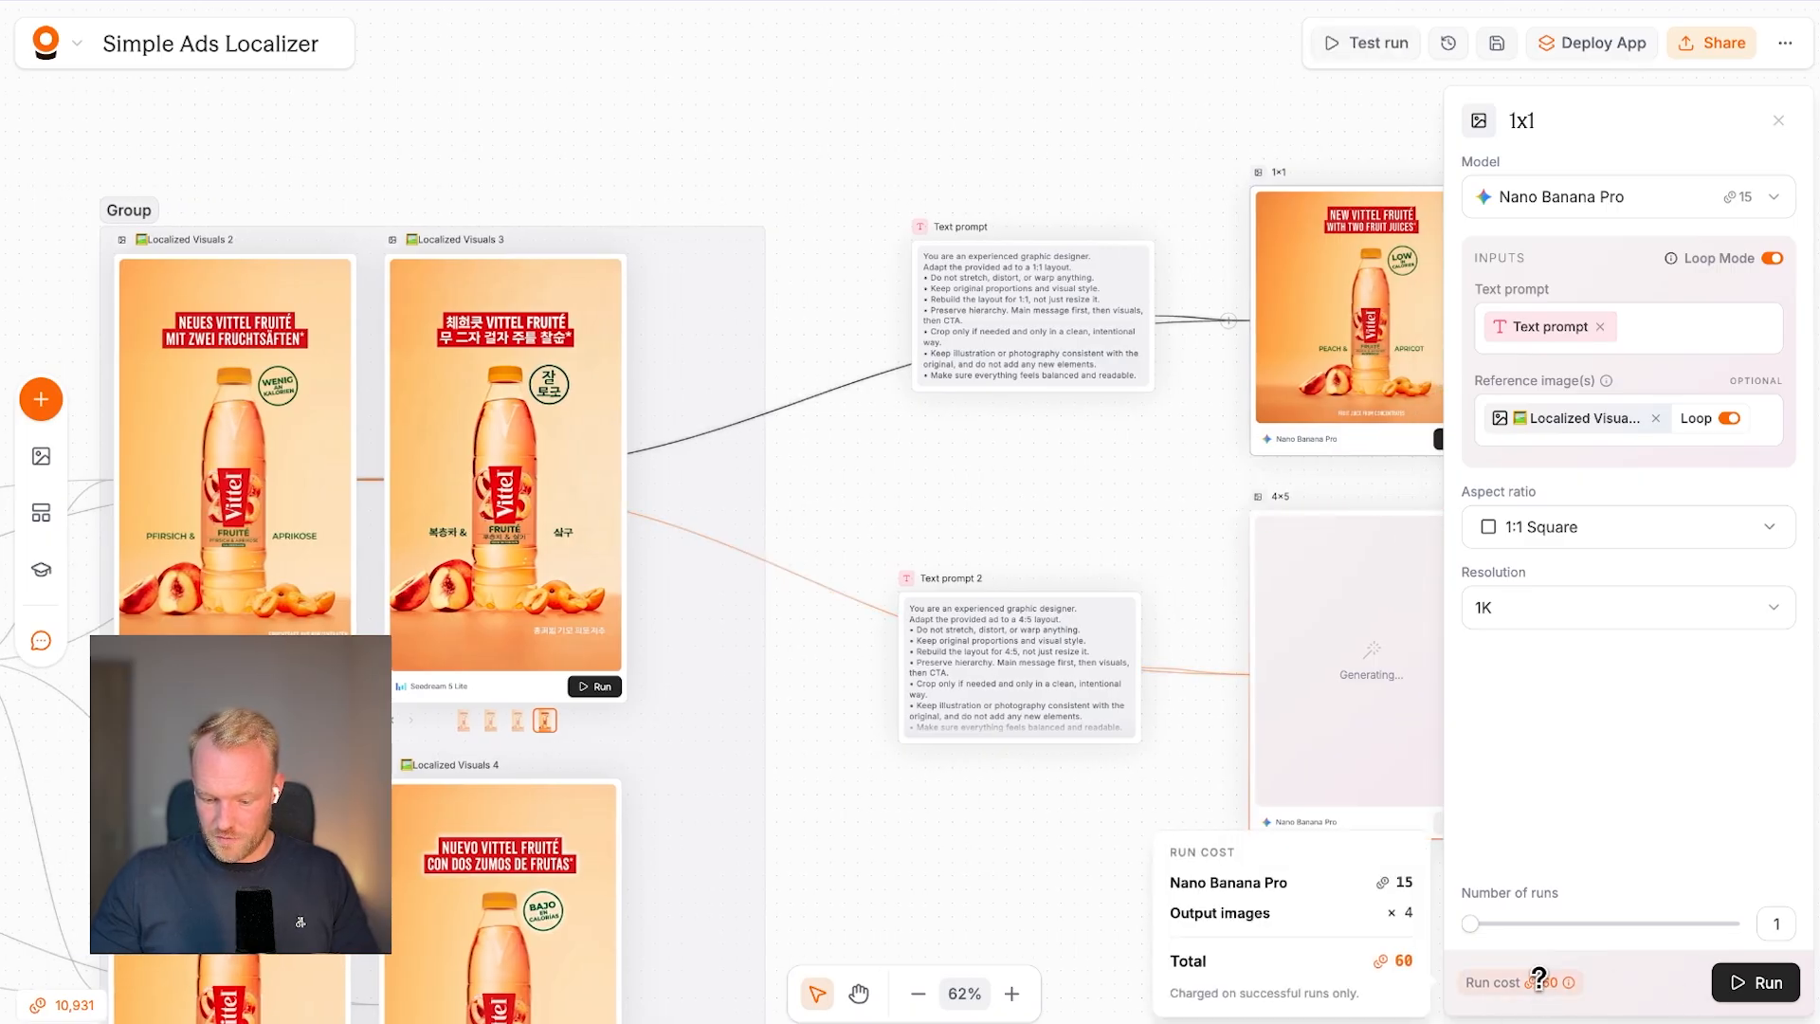
click(1758, 986)
scroll(1118, 742, up, 3)
scroll(1118, 742, right, 2)
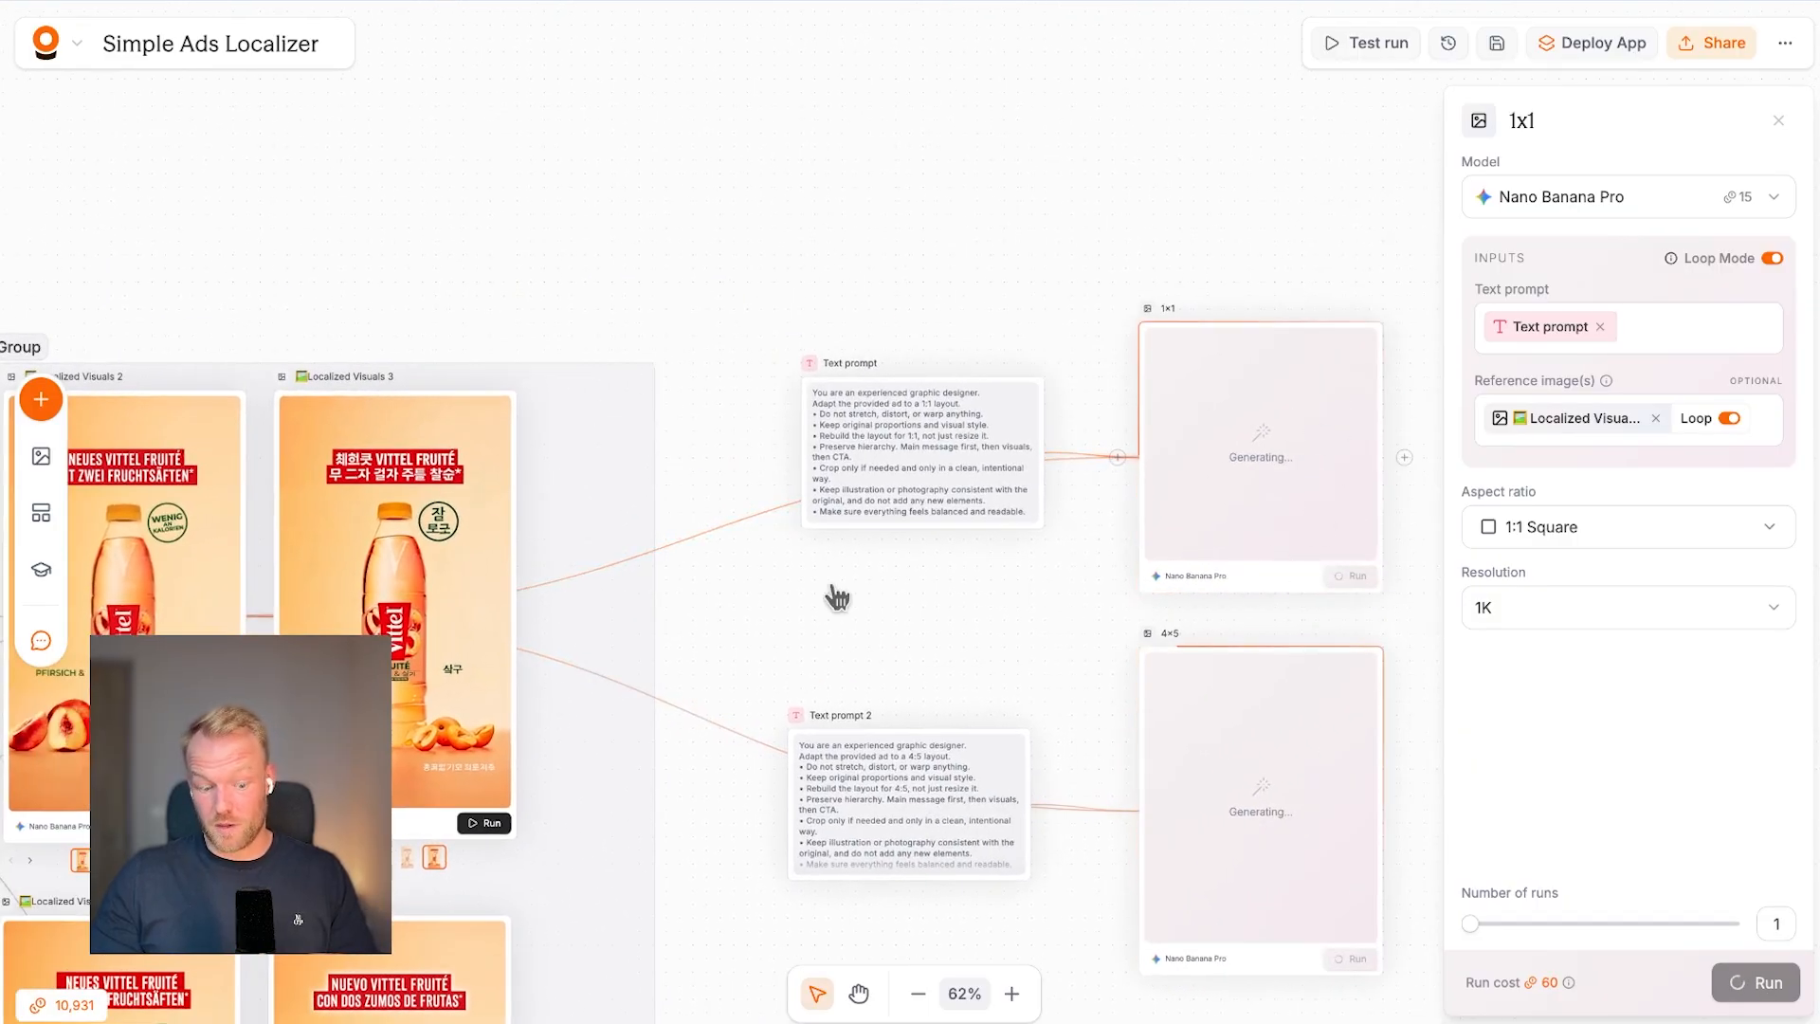
Review how the language versions in the Localized Visuals nodes feed the 1x1 and 4x5 nodes, and close the 1x1 settings.
scroll(837, 598, left, 4)
scroll(1300, 630, right, 4)
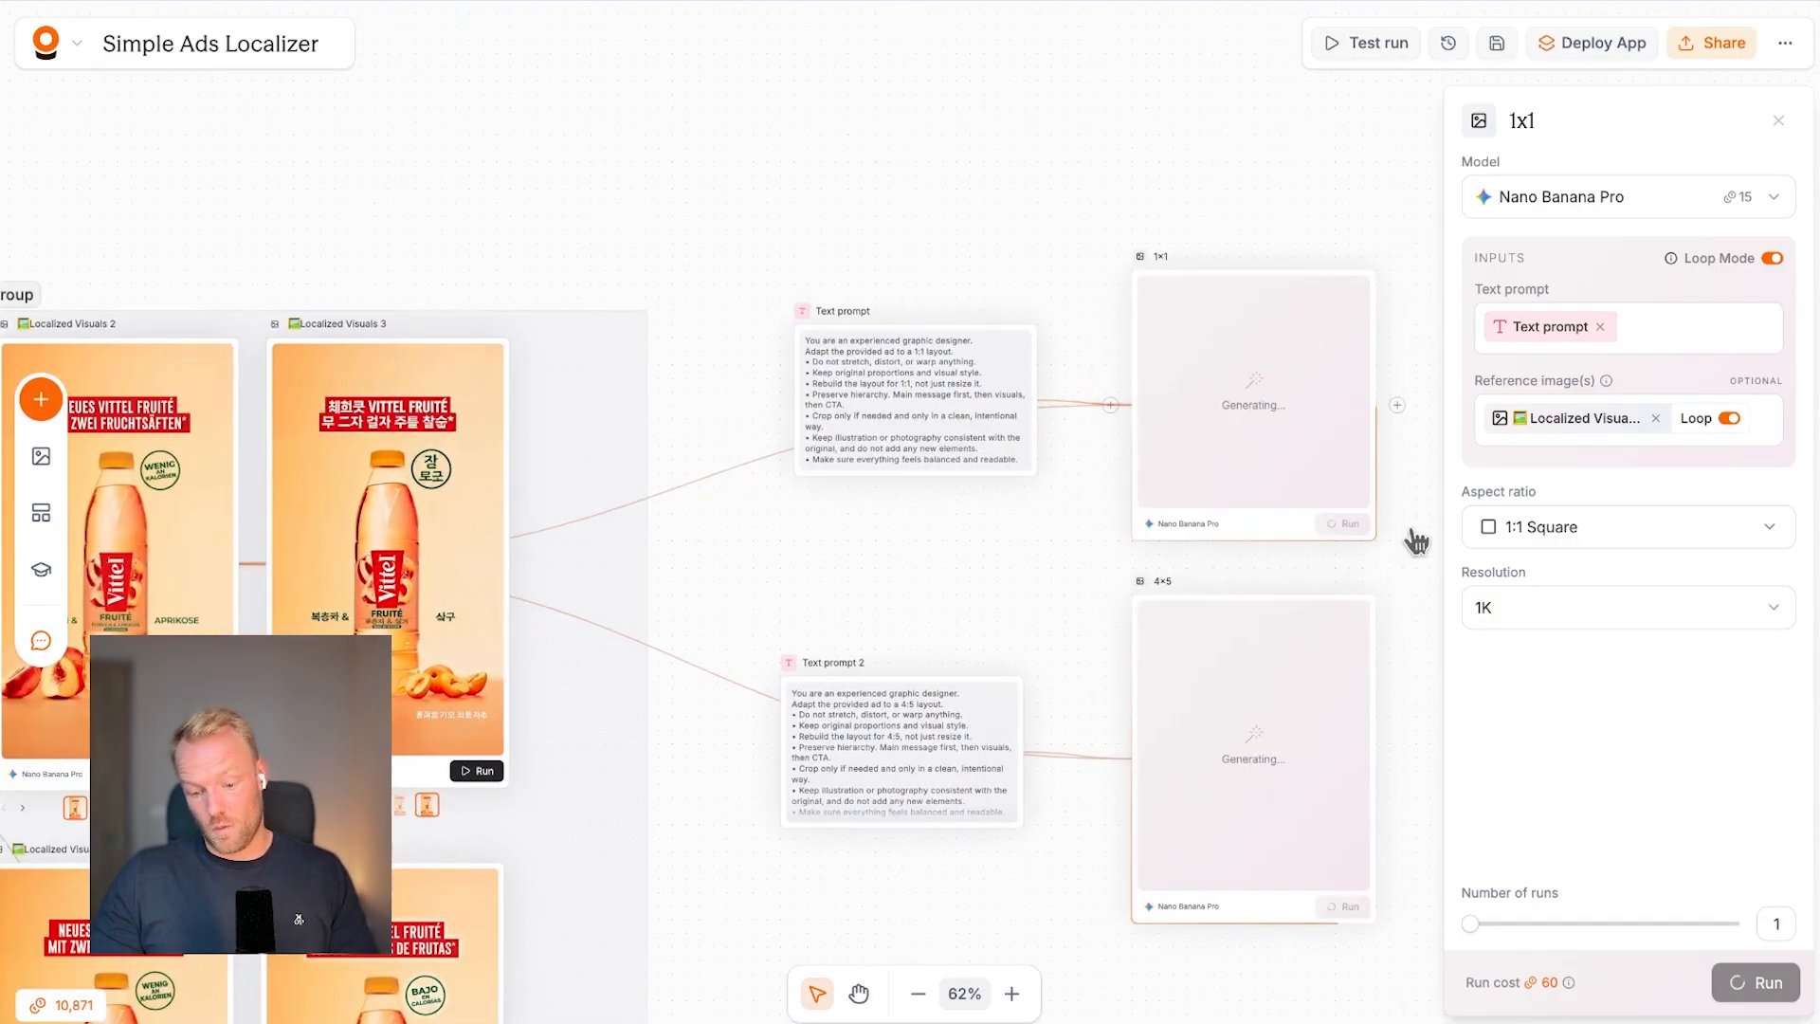
scroll(772, 582, left, 5)
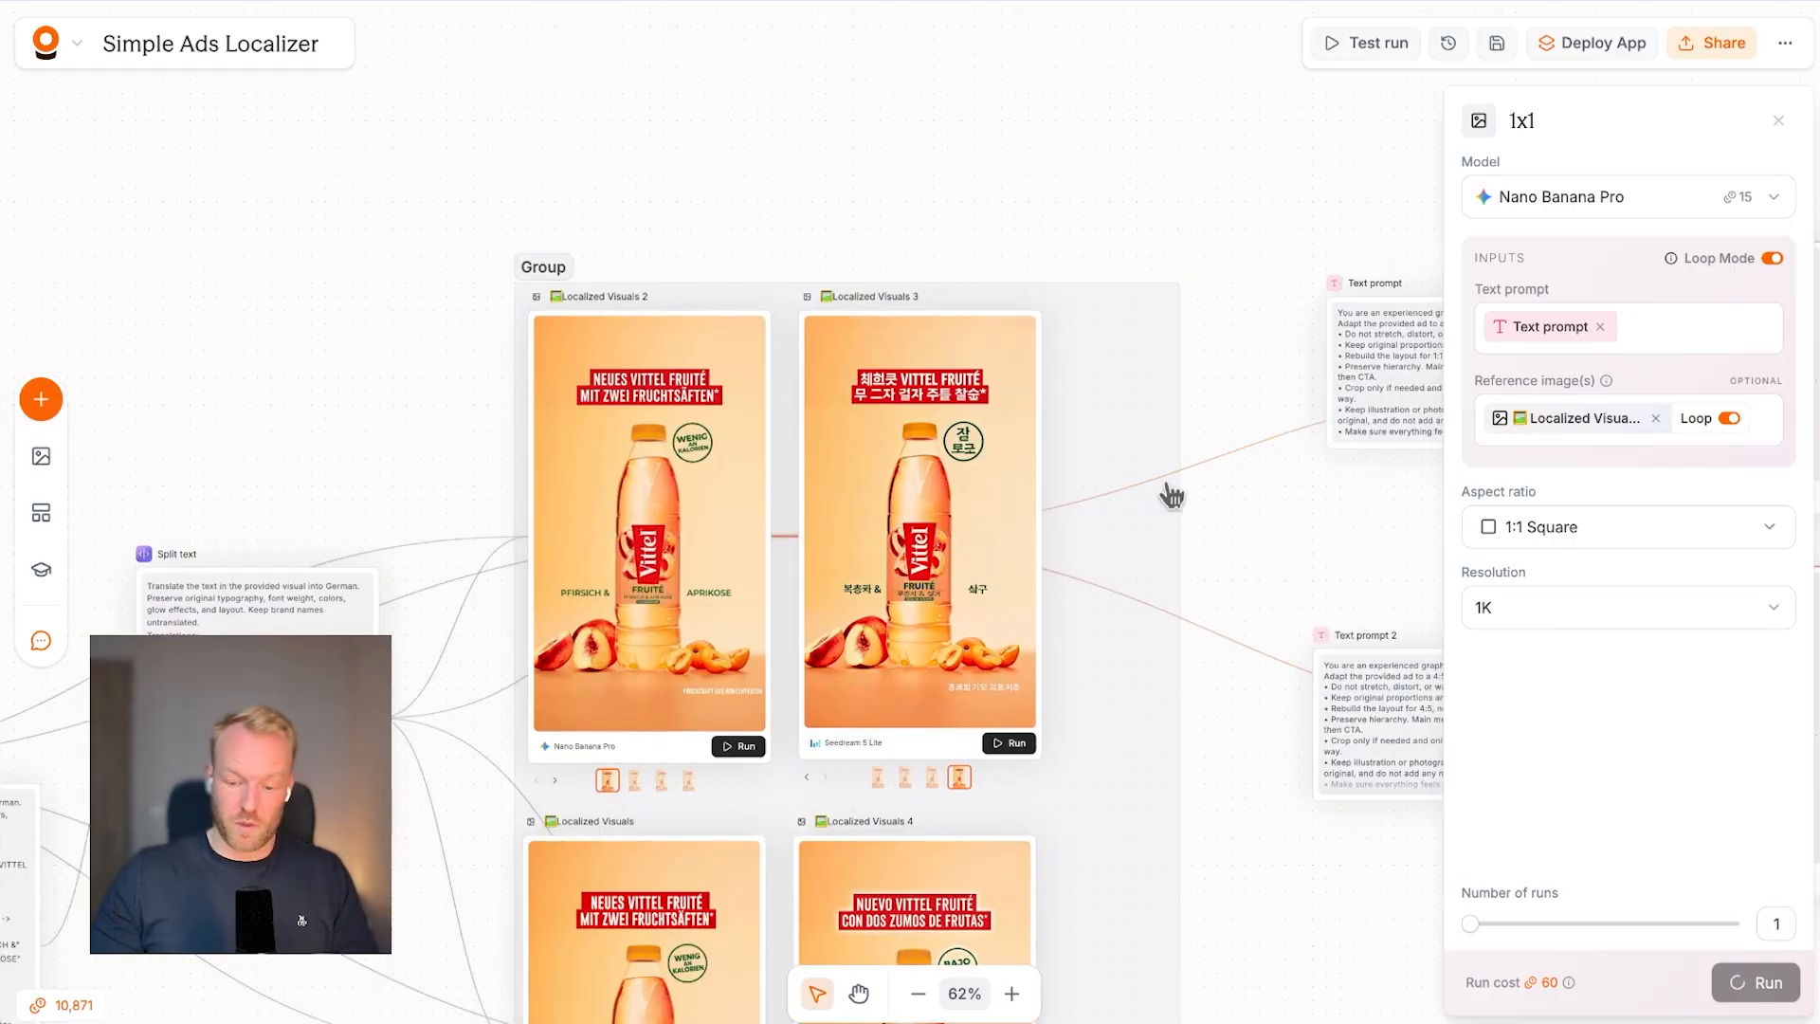
scroll(1170, 495, right, 8)
scroll(711, 645, left, 8)
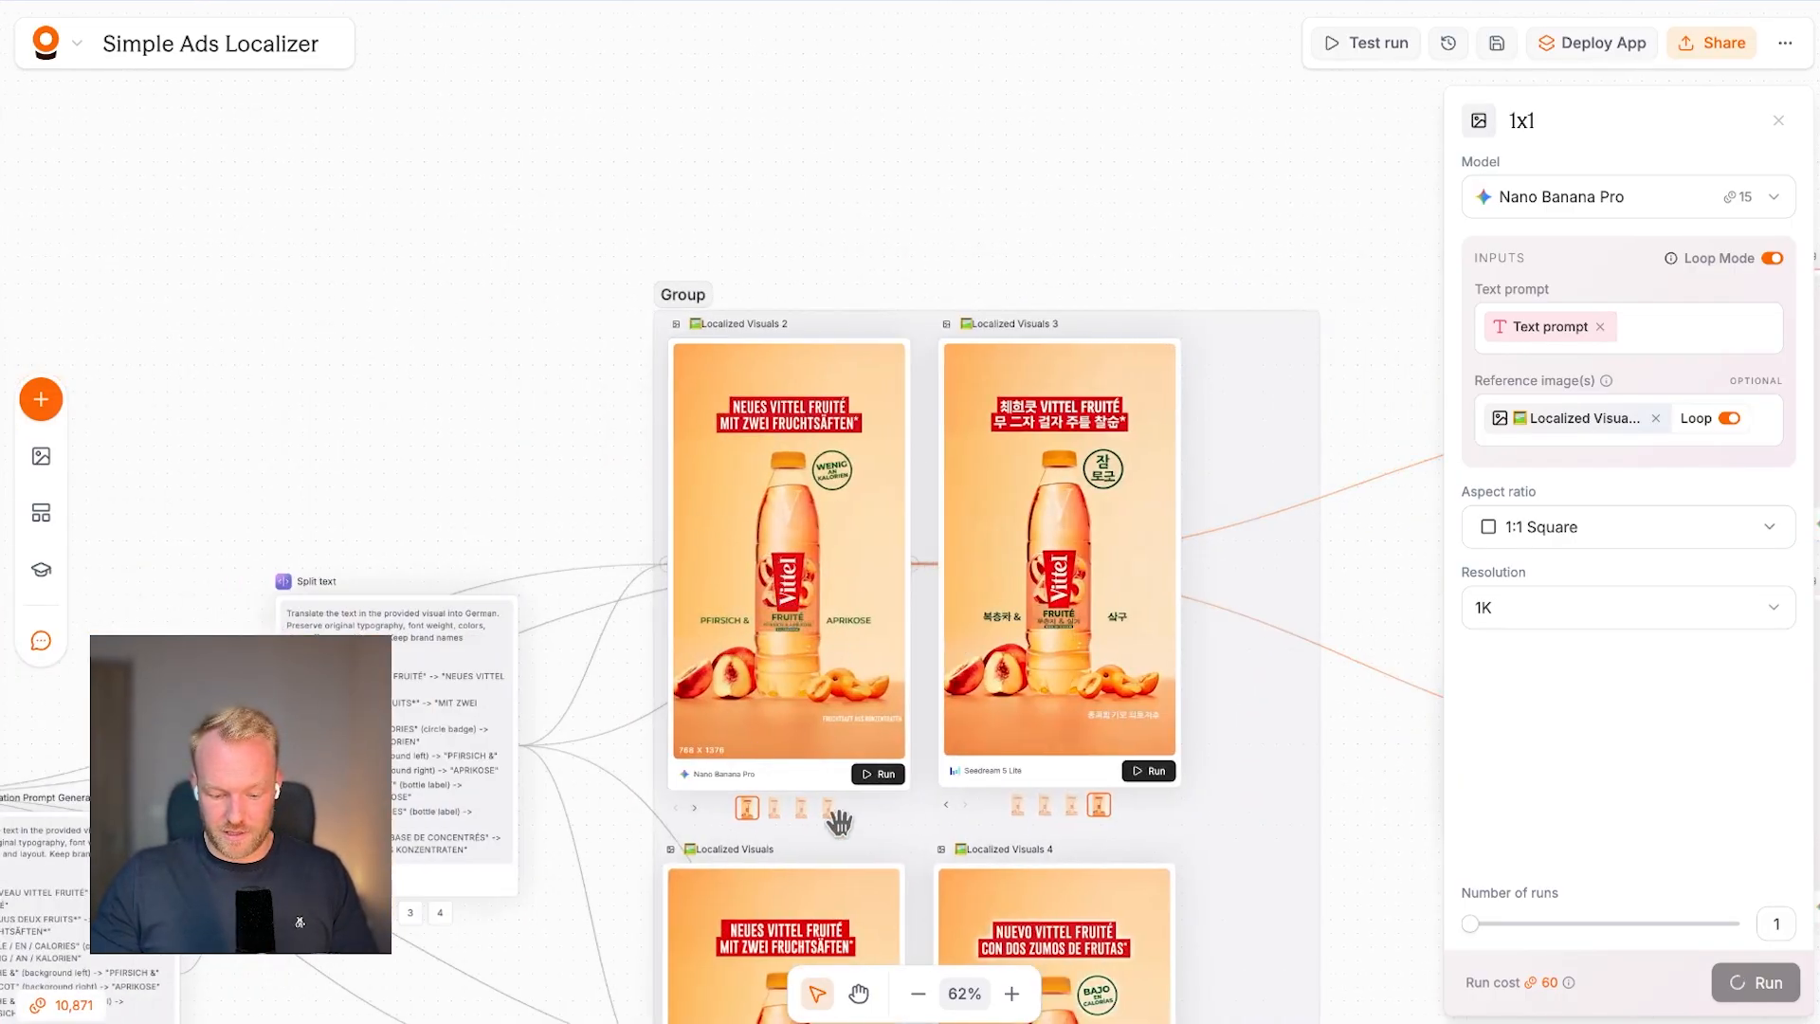
scroll(736, 574, right, 8)
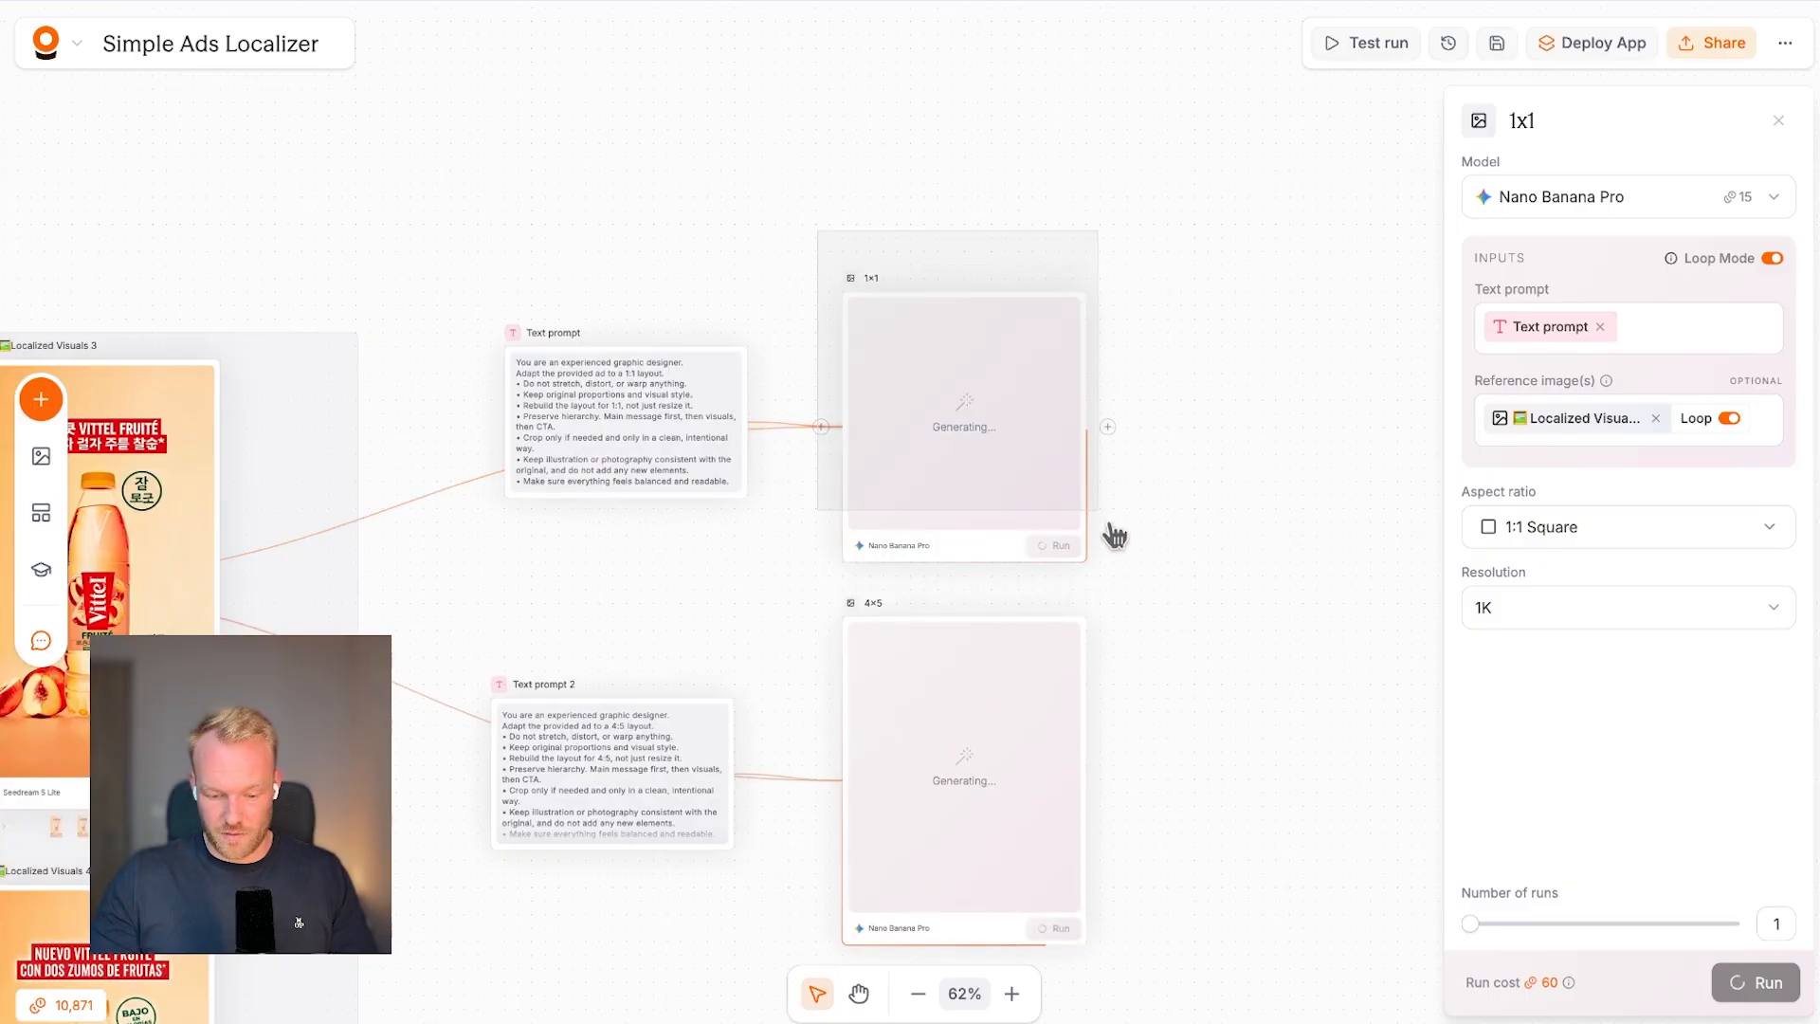
click(1161, 618)
Examine the regenerated 4:5 adaptation, checking the headline, bottle, fruit and footnote against the instructions in Text prompt 2.
scroll(1173, 638, down, 2)
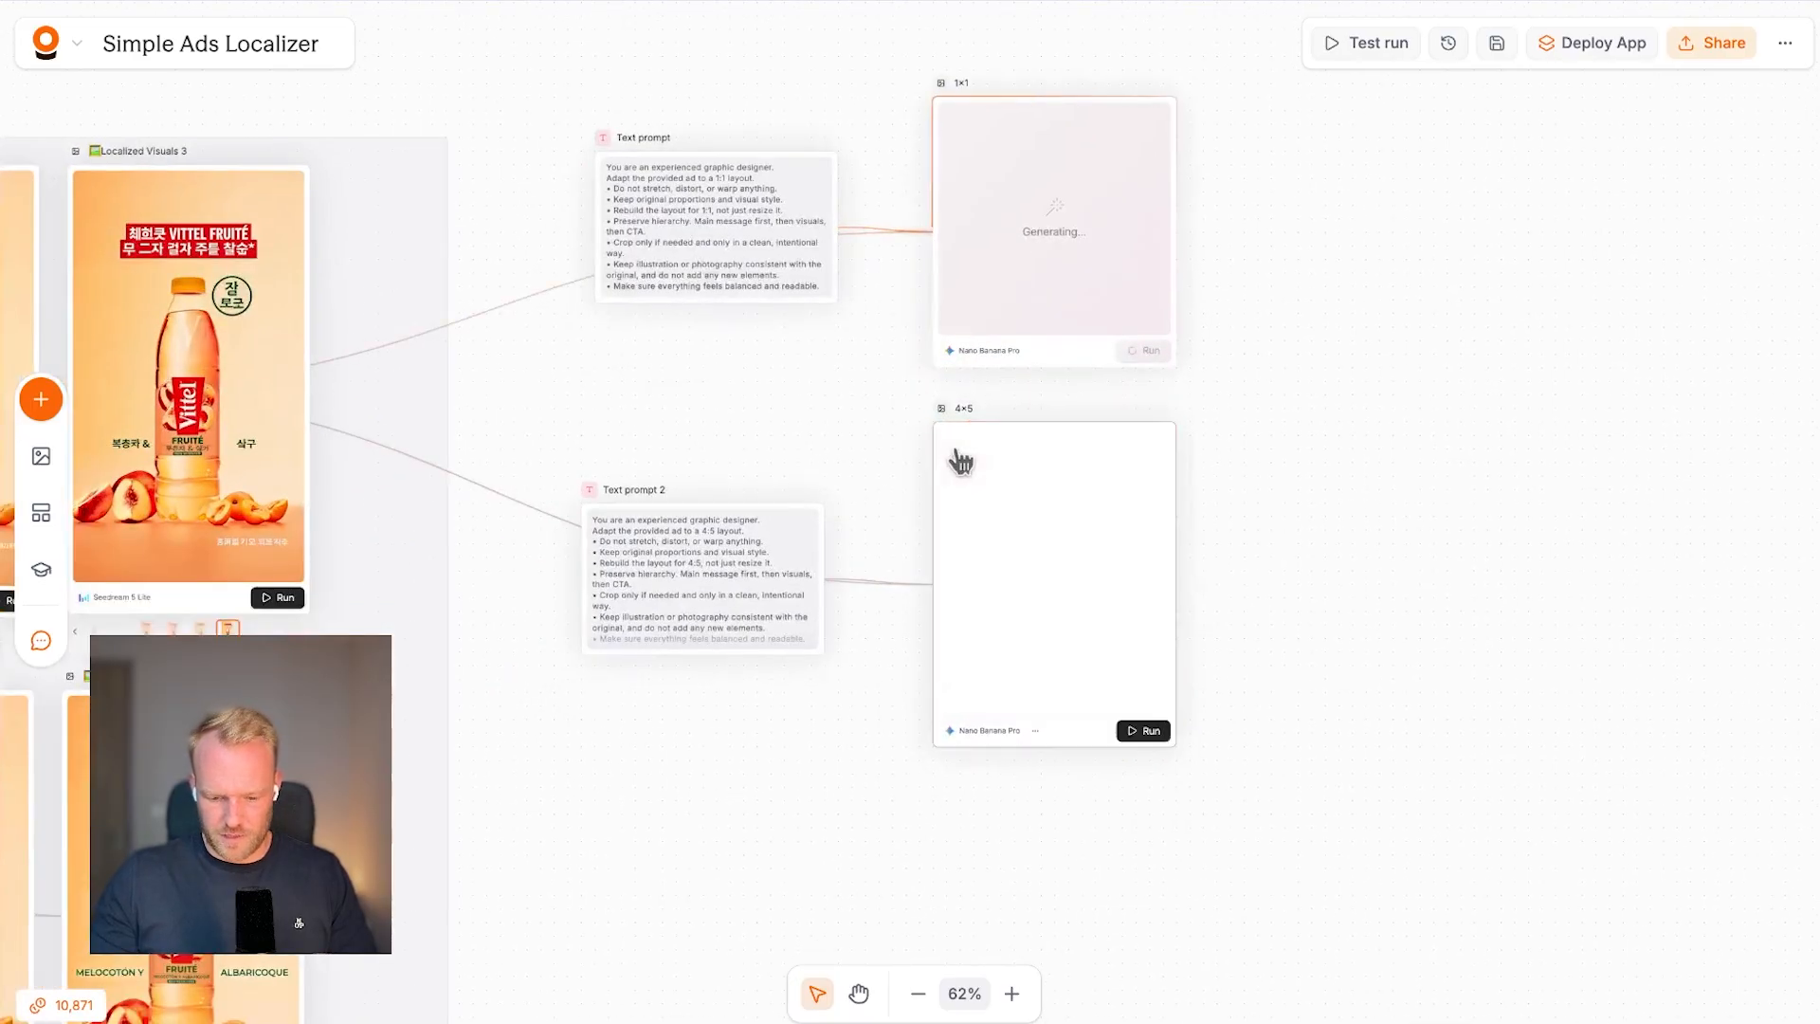
scroll(1070, 724, up, 5)
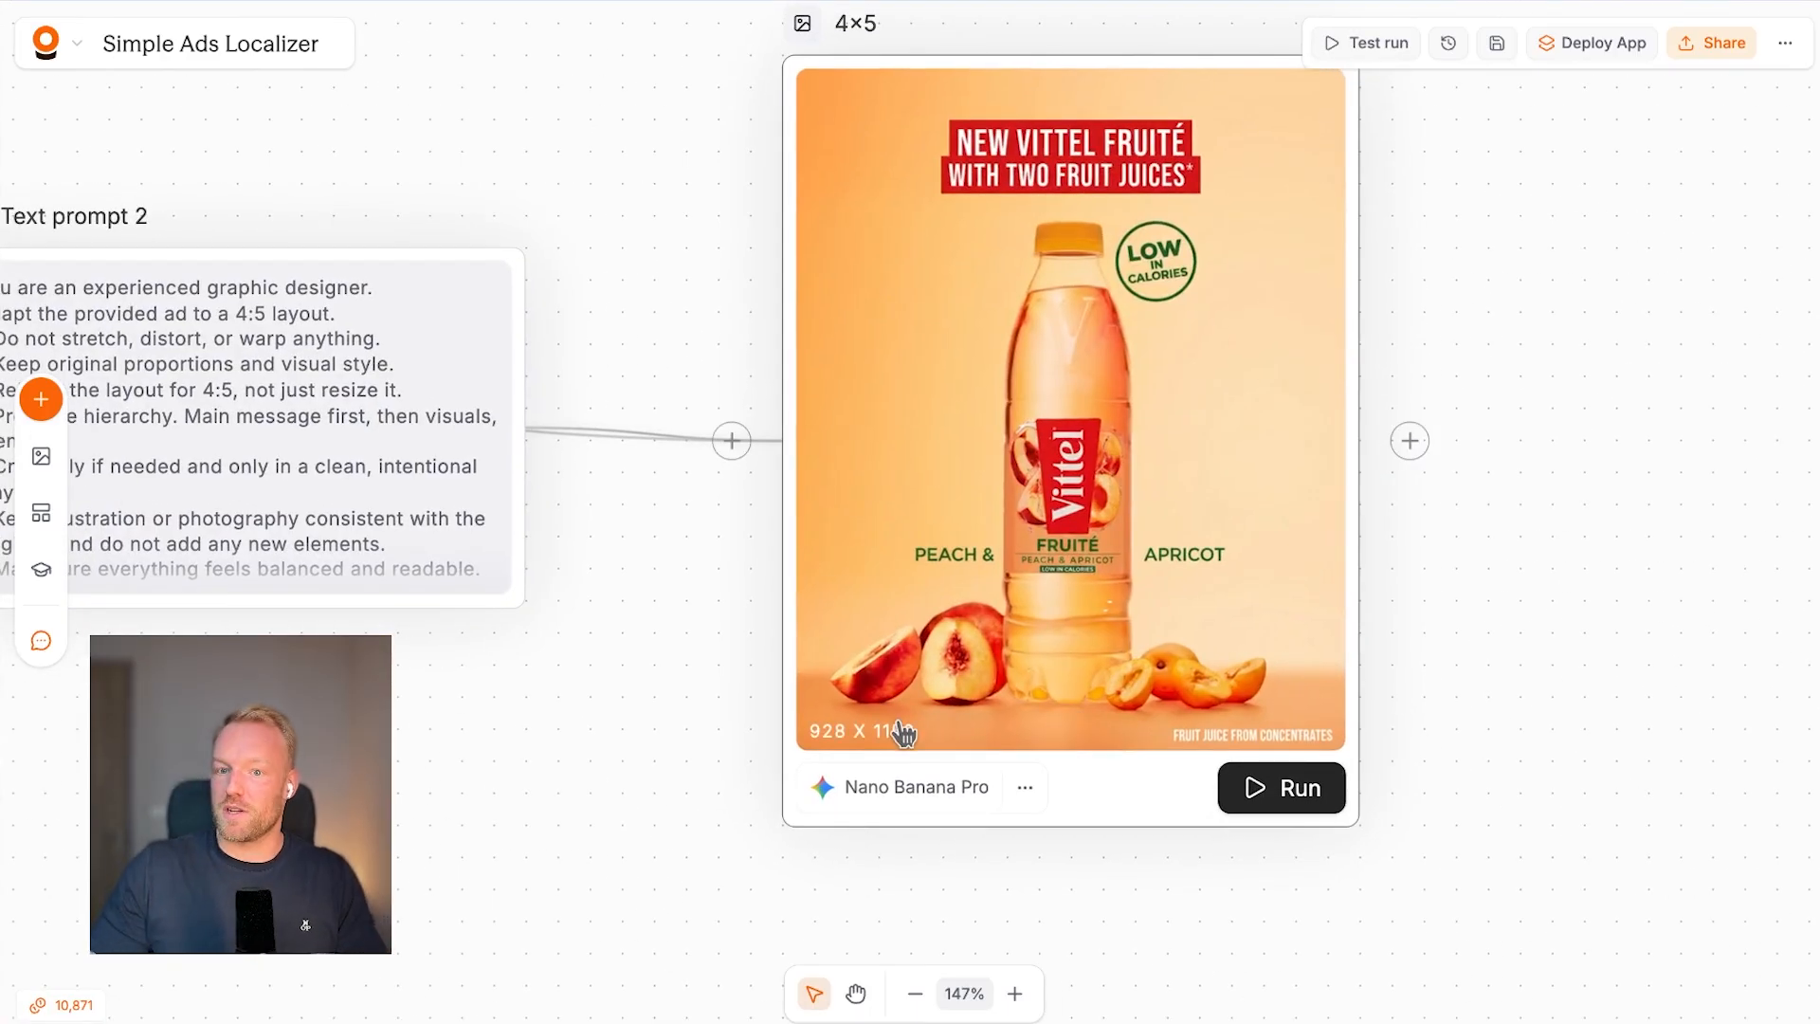
scroll(831, 612, down, 5)
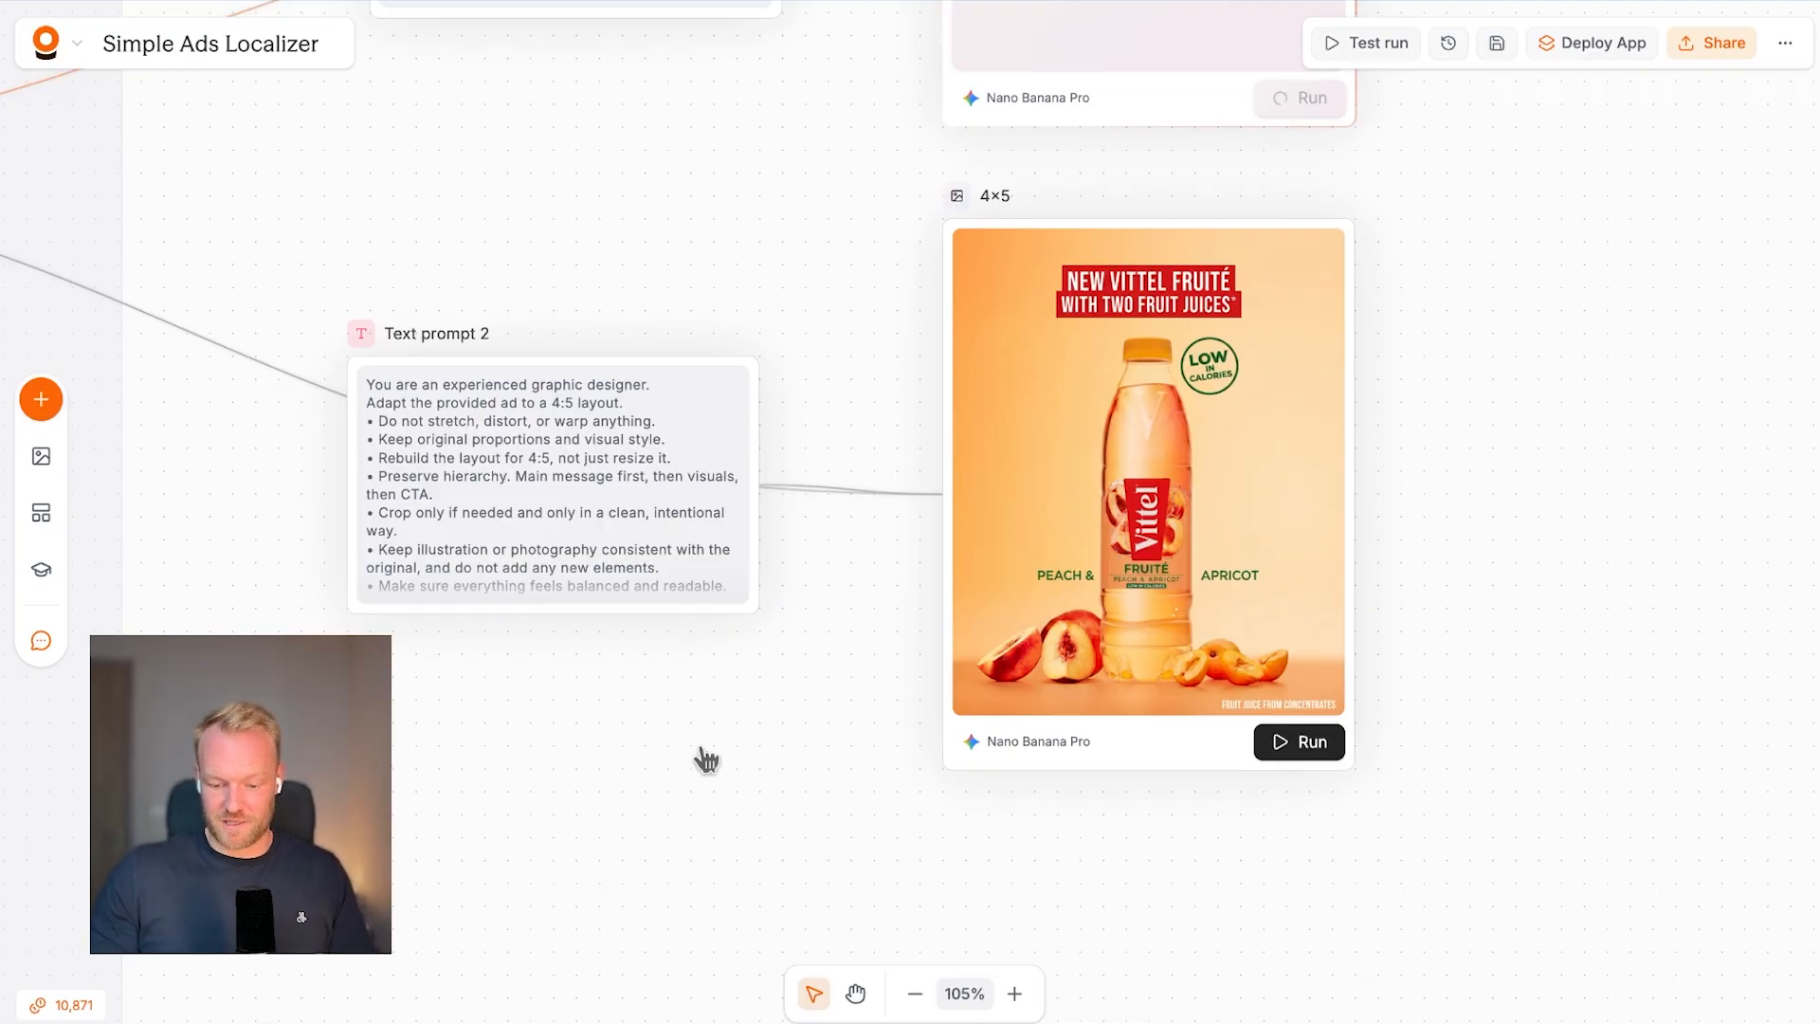
scroll(706, 758, down, 2)
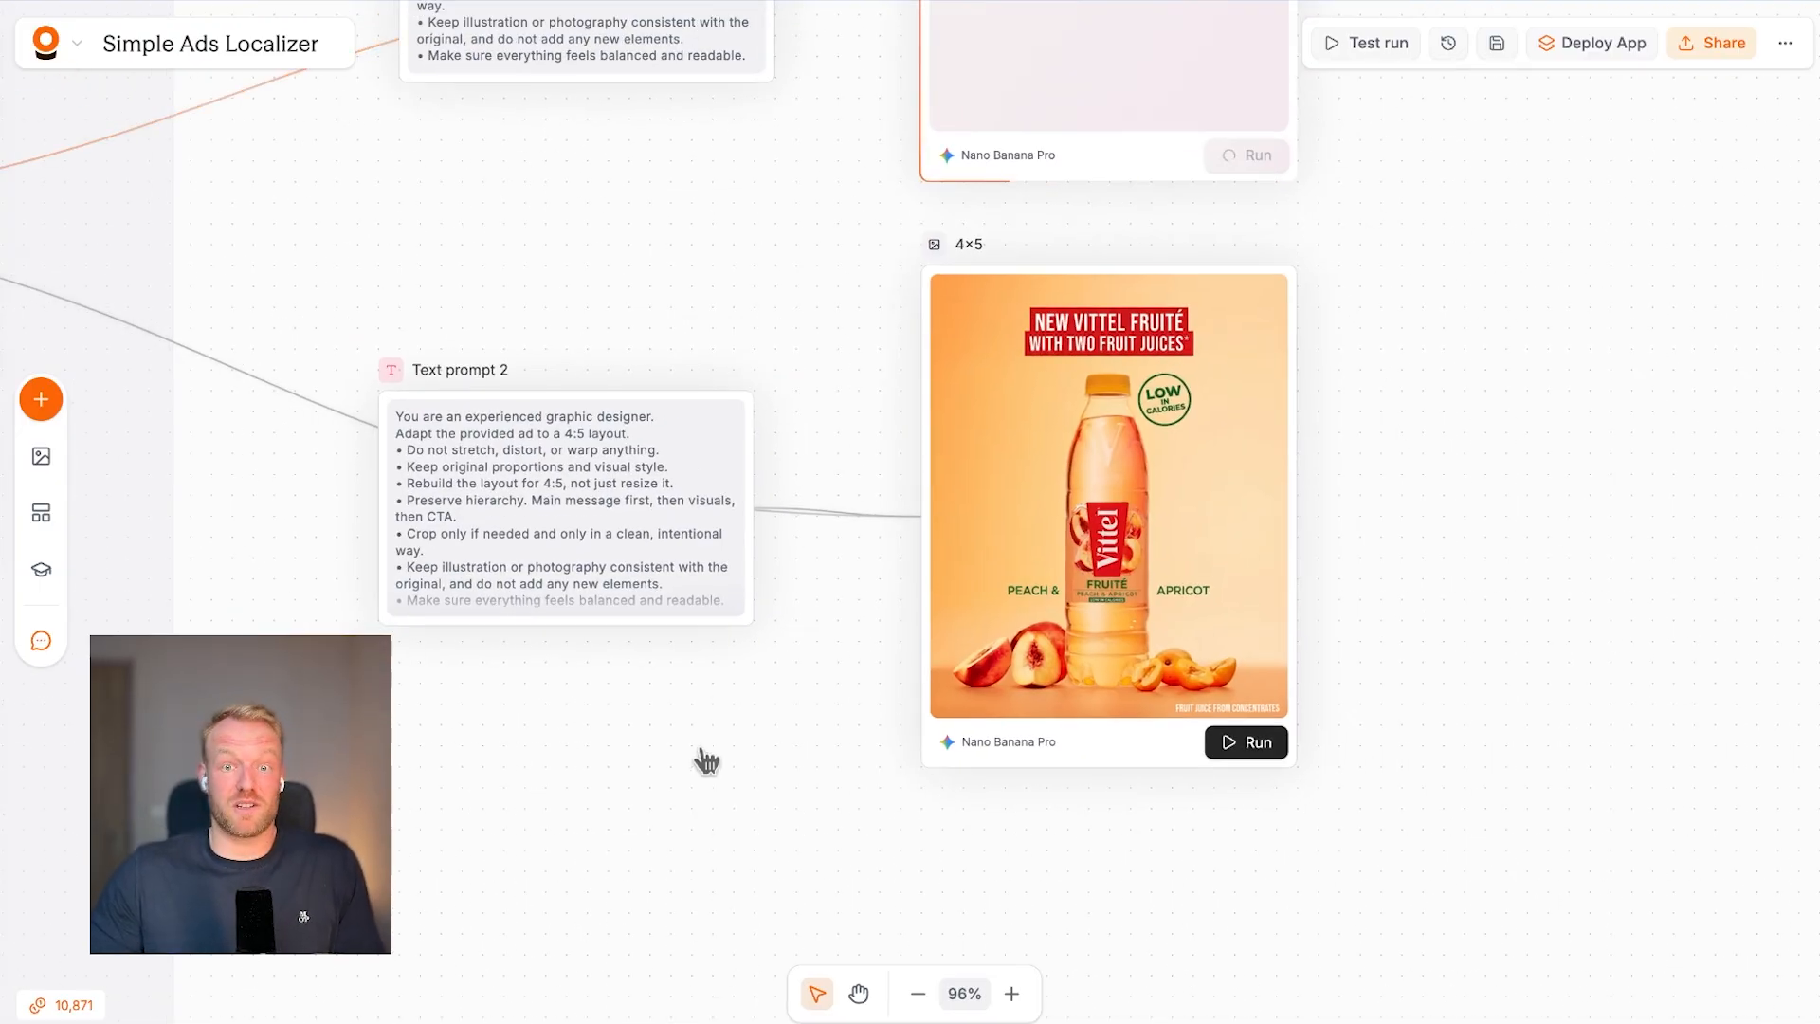
scroll(707, 758, down, 5)
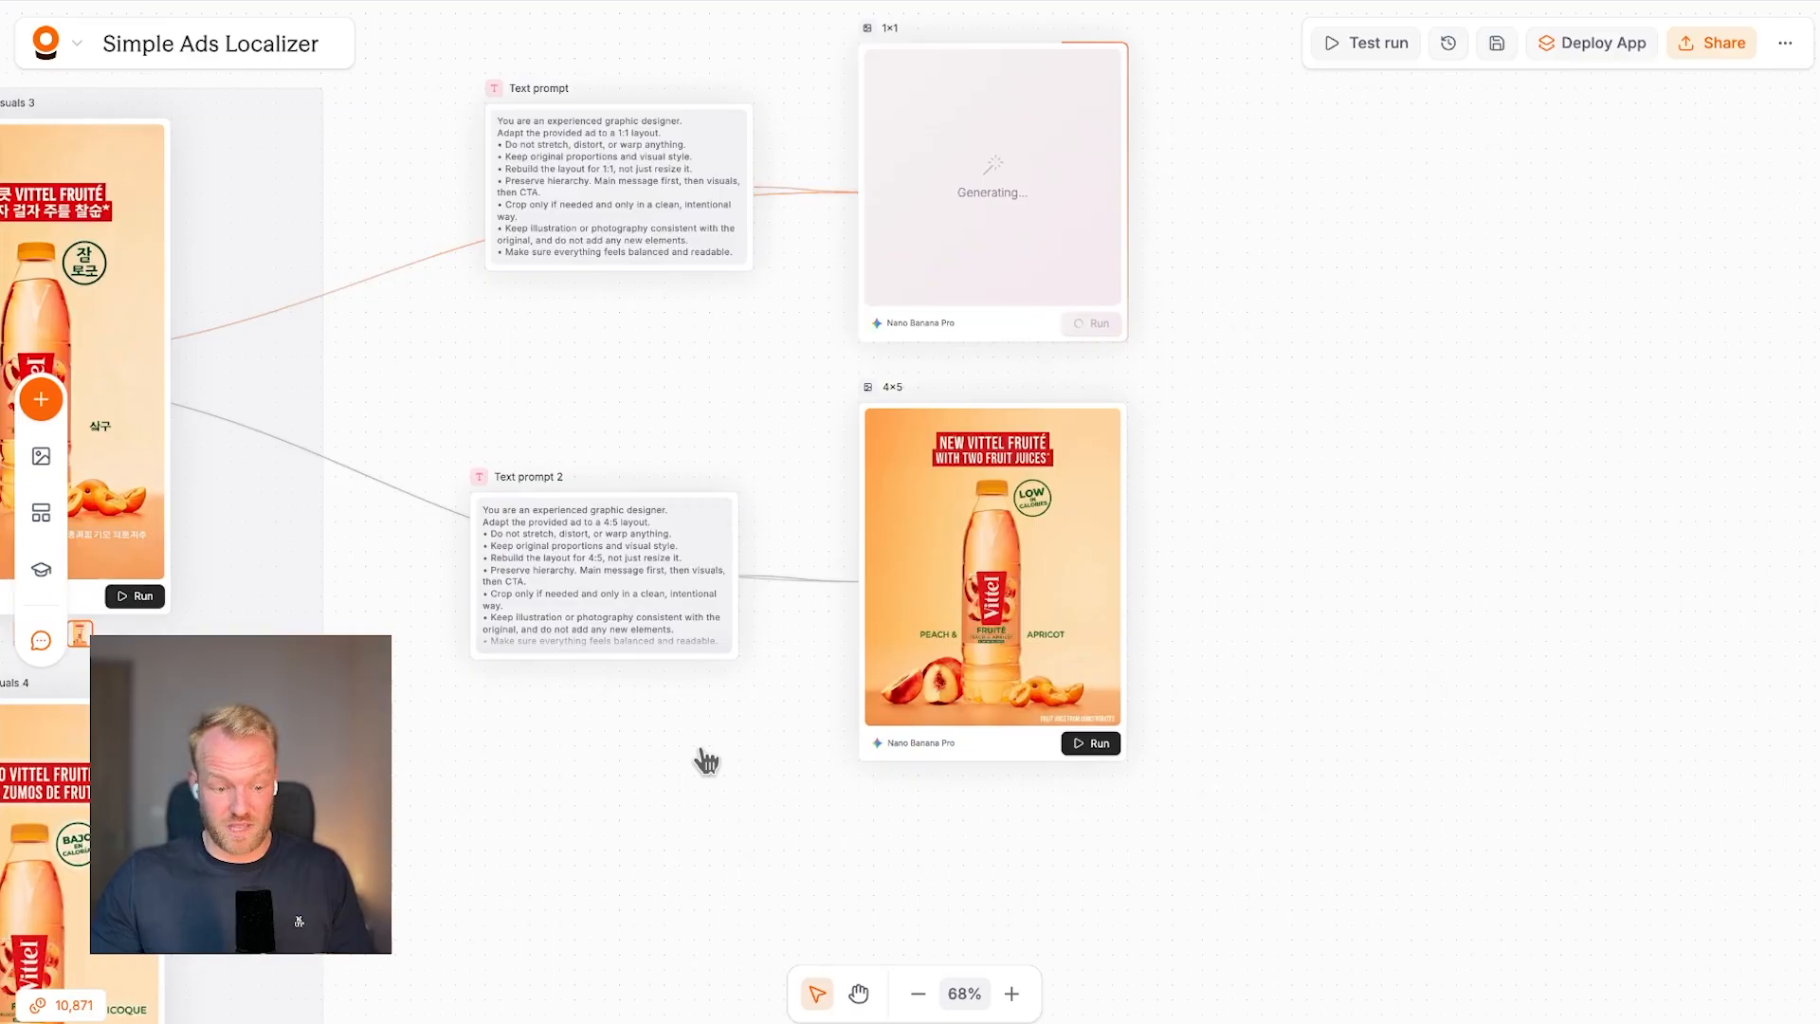
Compare the regenerated 4:5 adaptation with the source visuals in the Localized Visuals group.
scroll(706, 759, left, 9)
scroll(1633, 1014, right, 5)
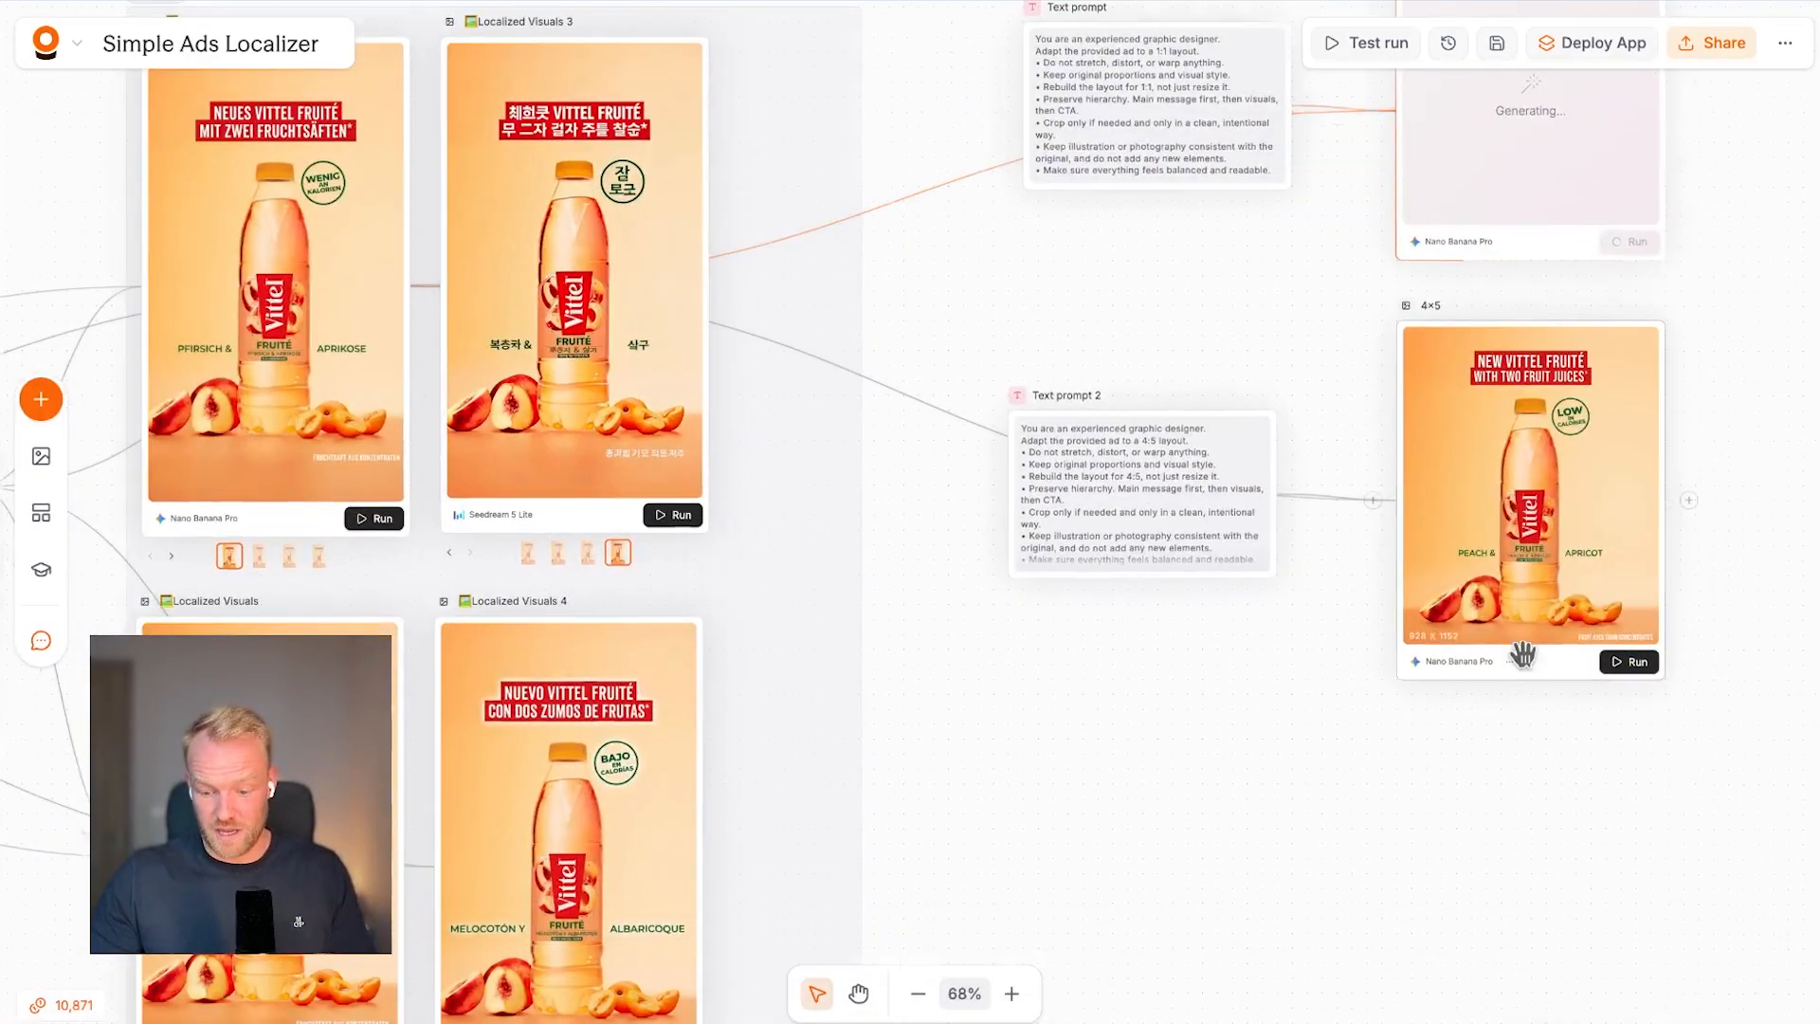
scroll(1524, 711, right, 2)
scroll(1484, 583, up, 8)
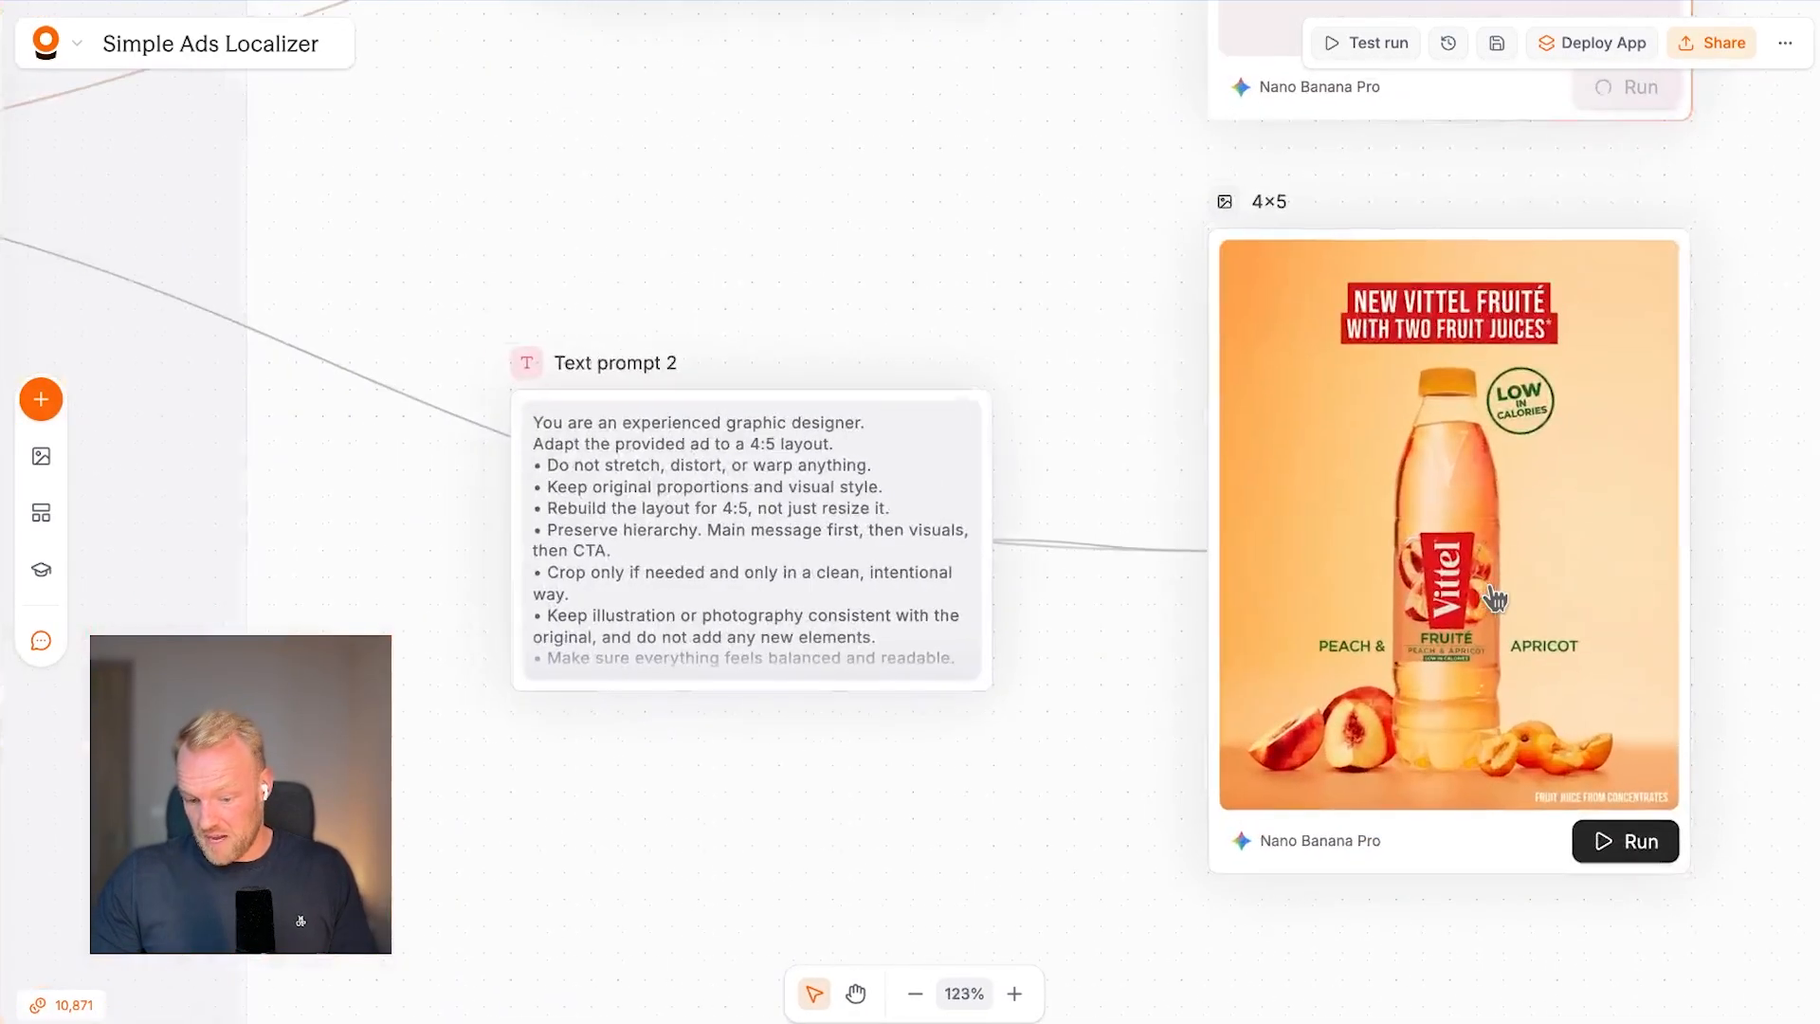
scroll(1128, 789, down, 8)
scroll(996, 748, left, 5)
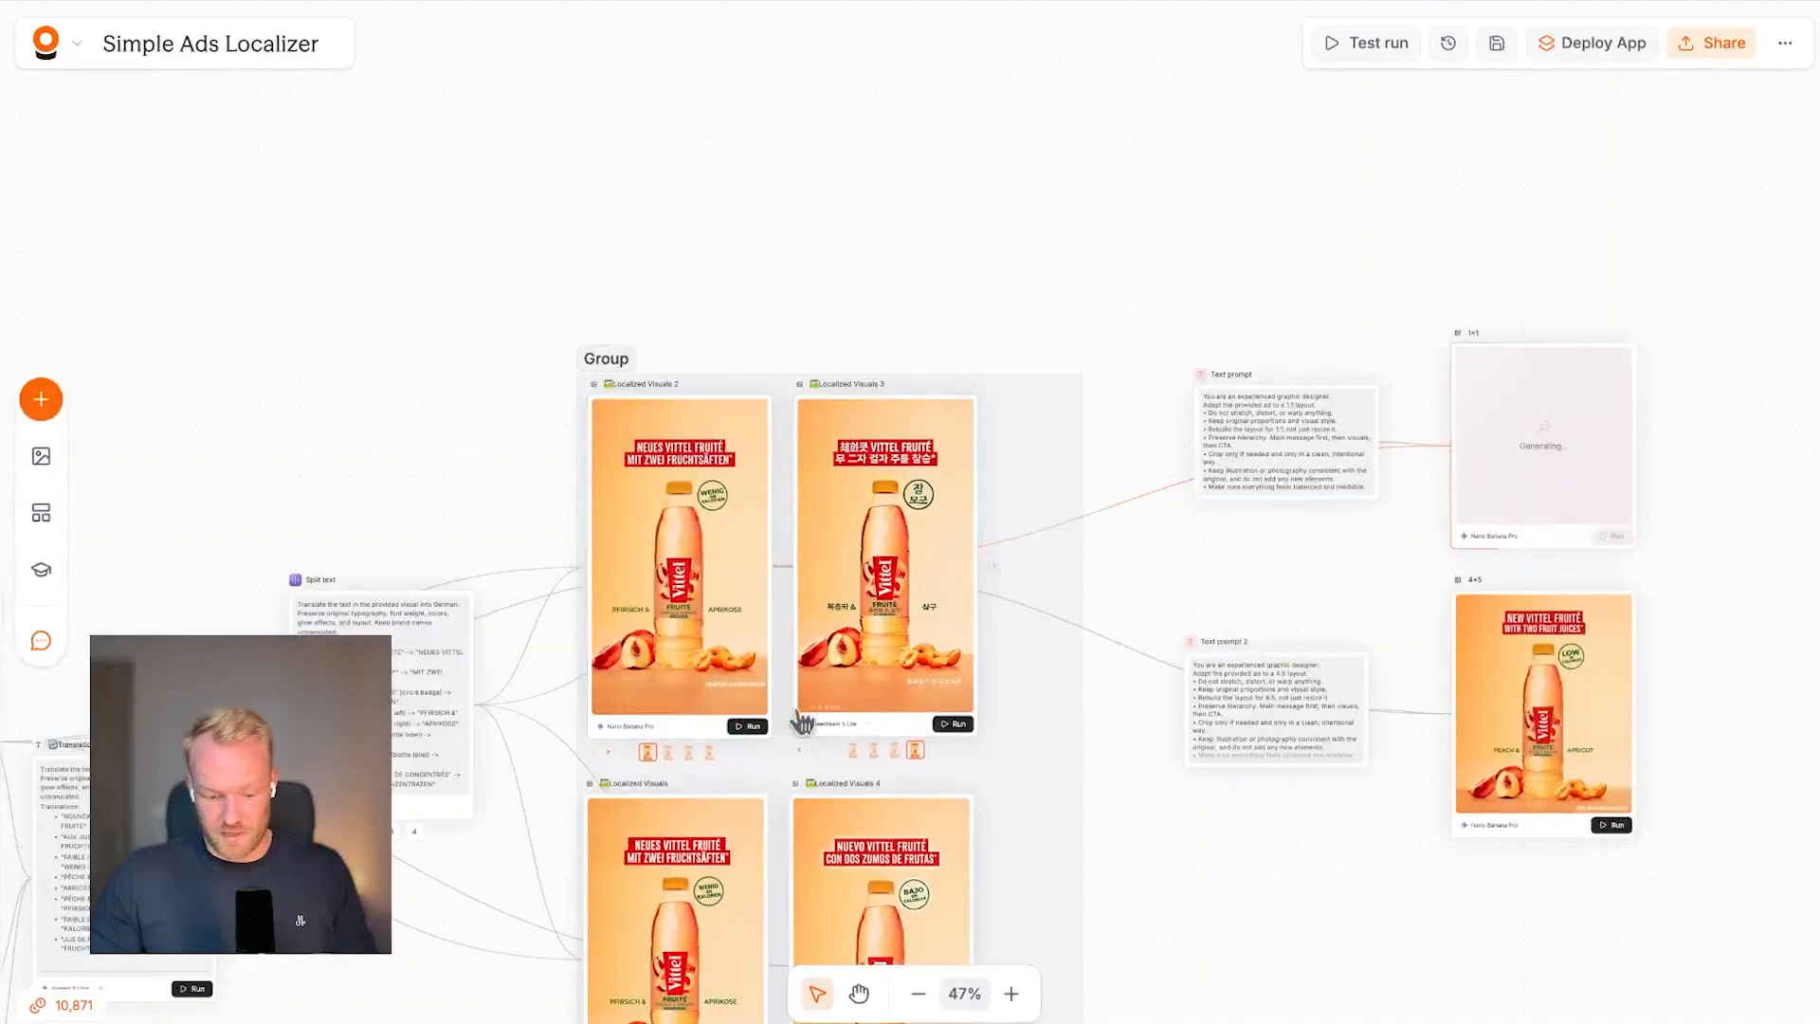
scroll(1576, 427, right, 2)
scroll(1577, 426, up, 8)
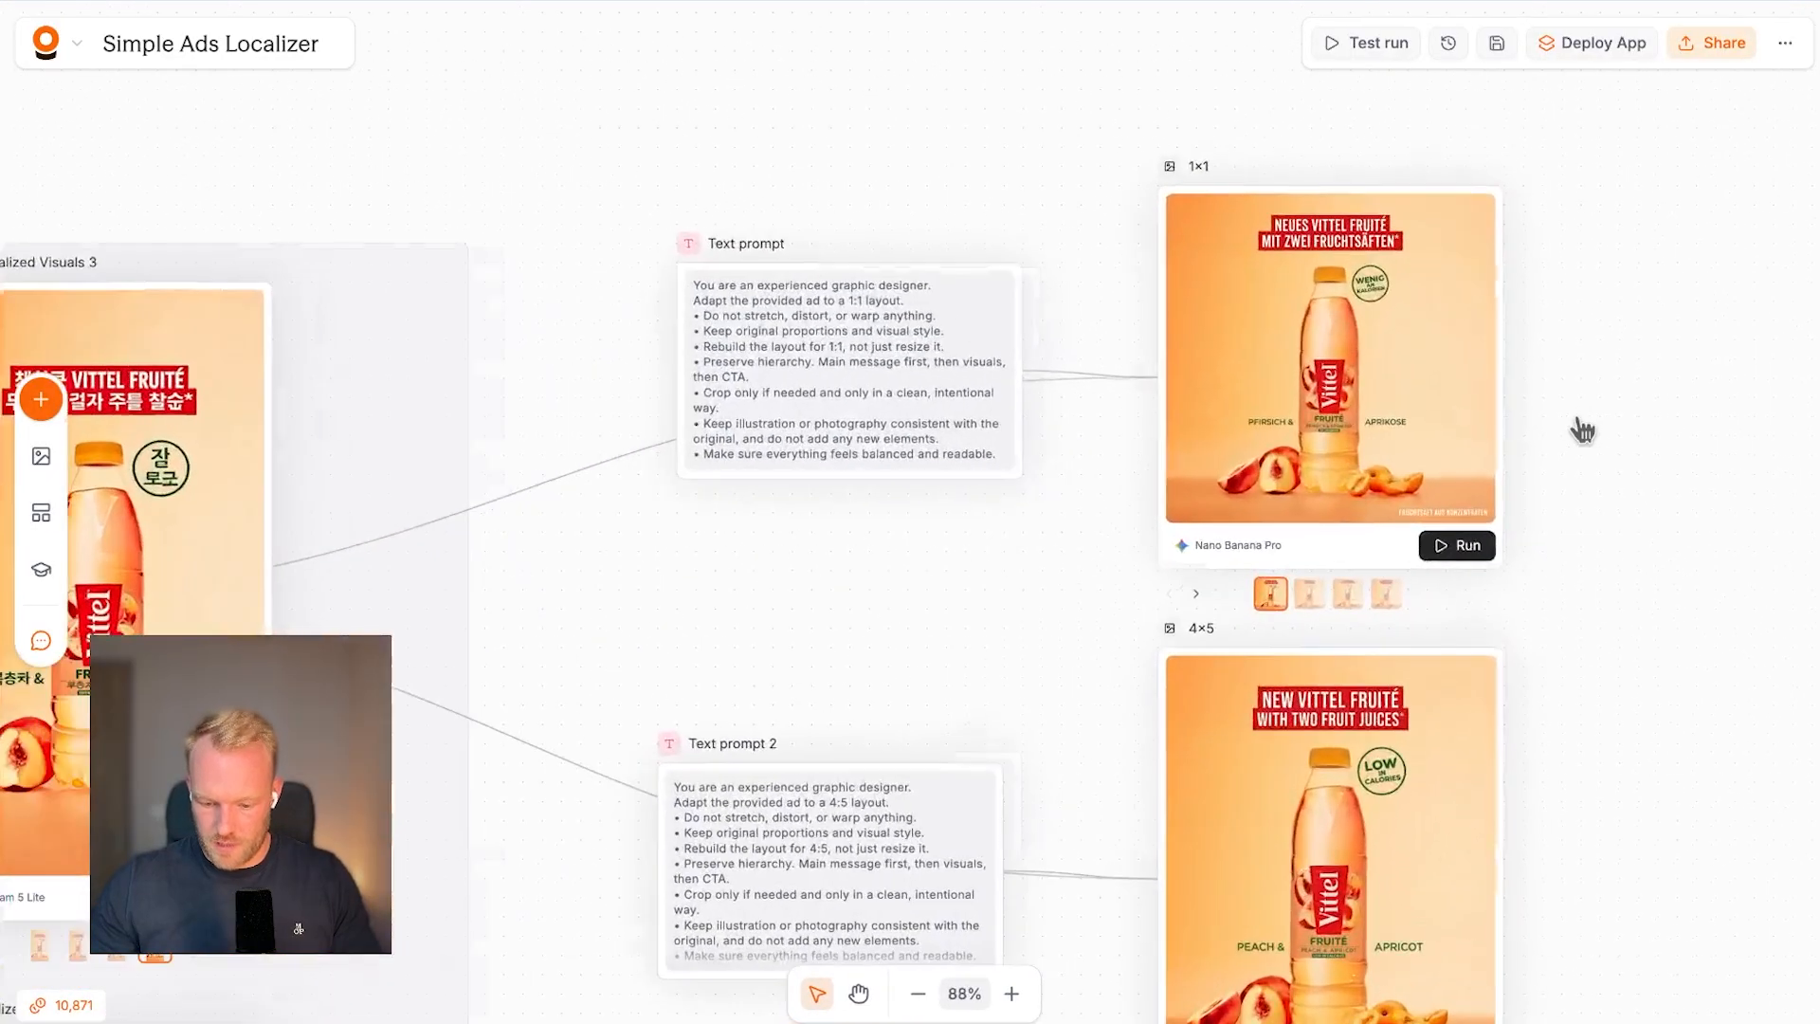
Look through the German, English, Spanish and Korean 1:1 adaptations generated by the 1x1 node.
scroll(1314, 443, left, 1)
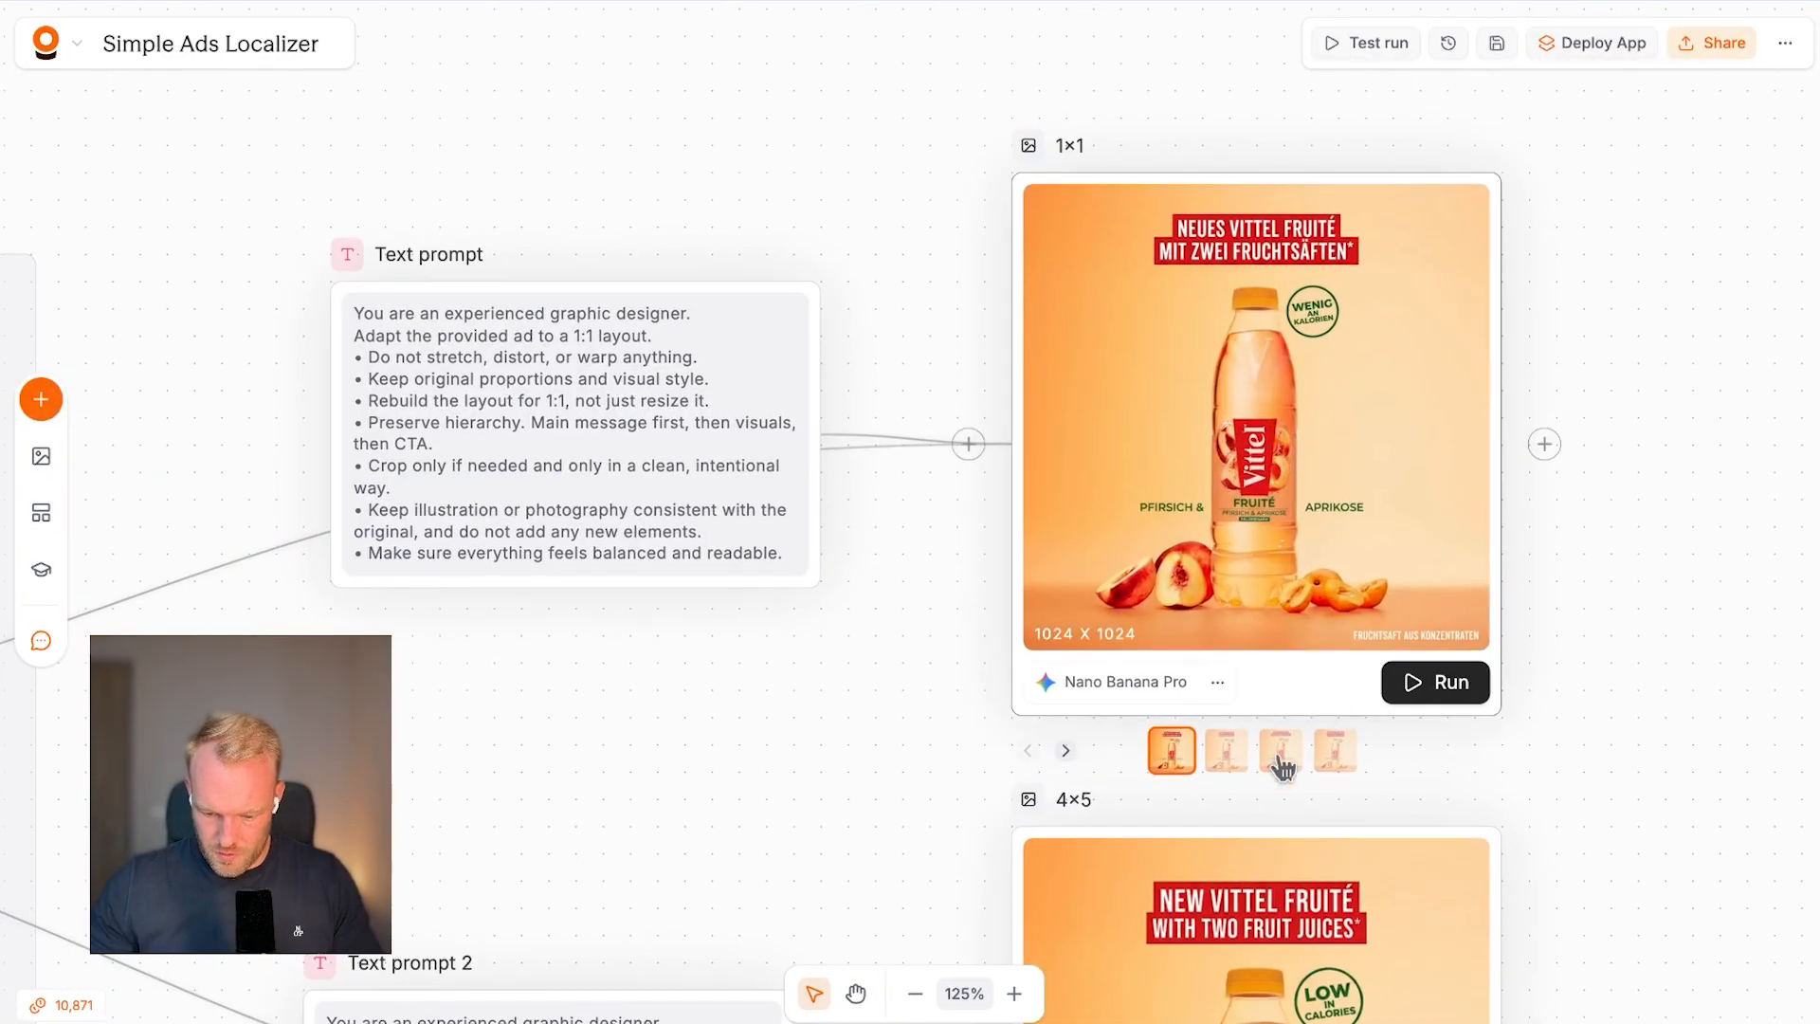
click(1227, 754)
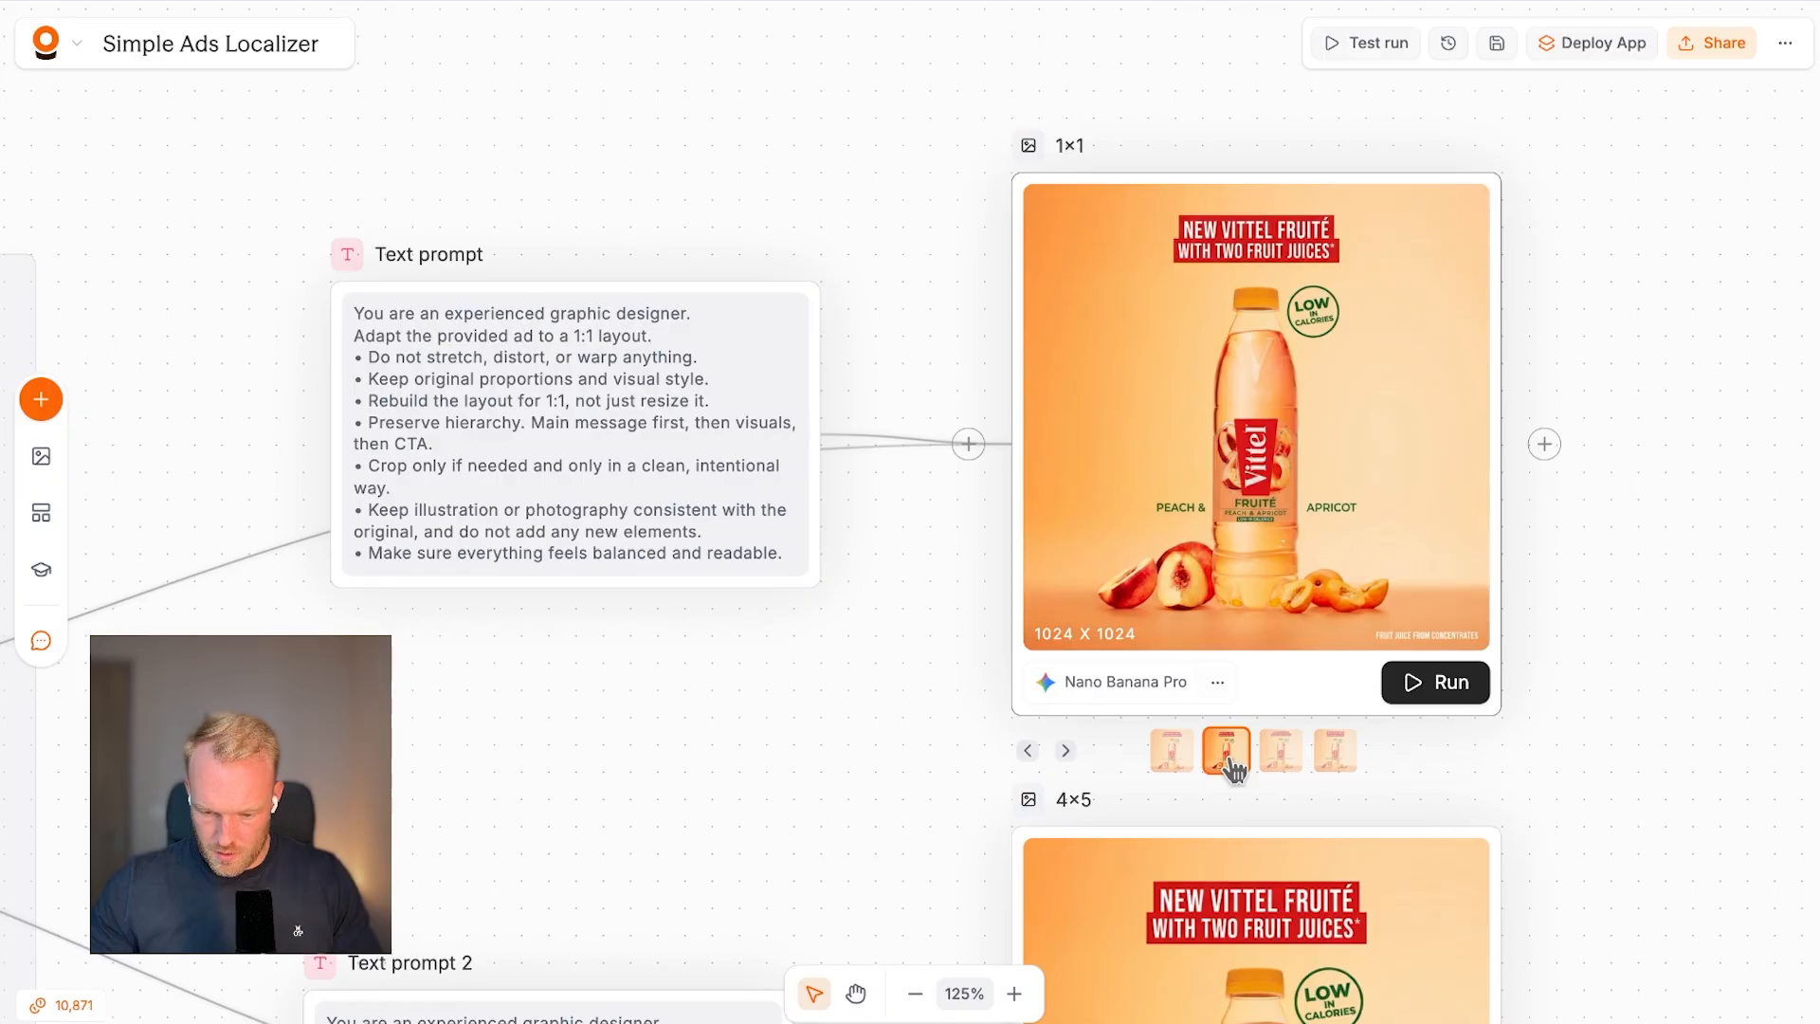
click(1285, 759)
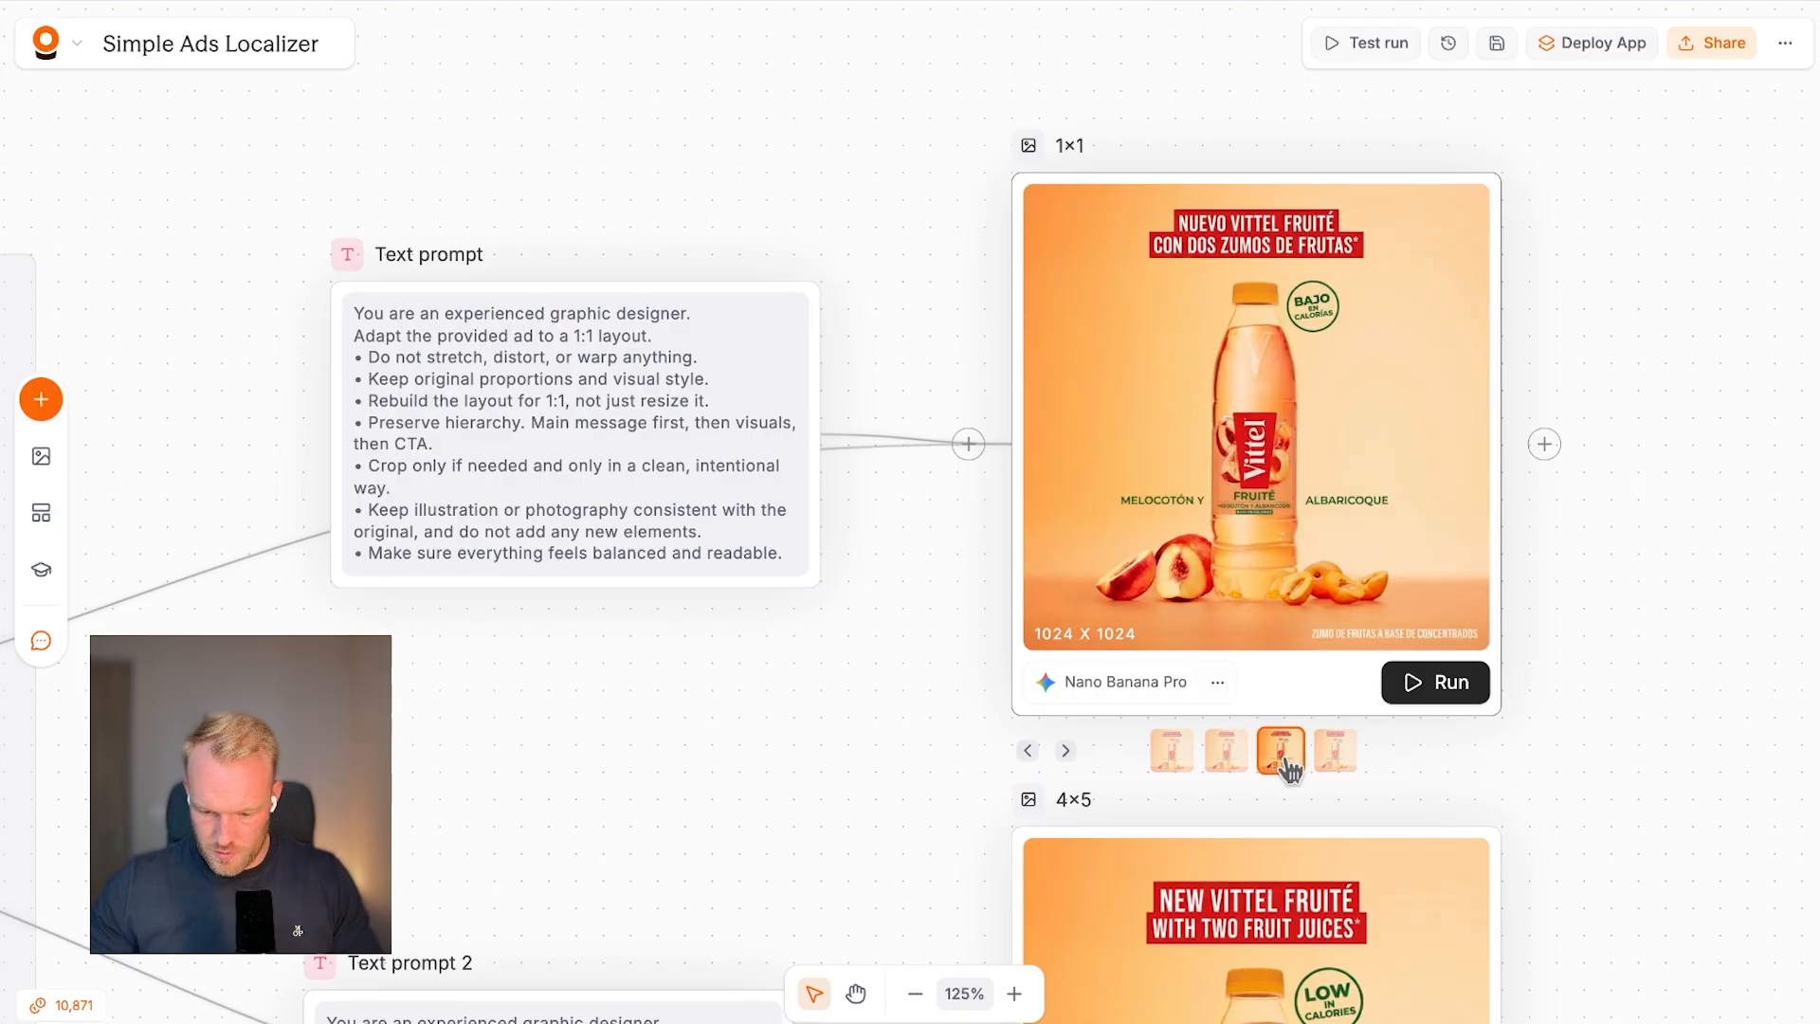
click(1337, 758)
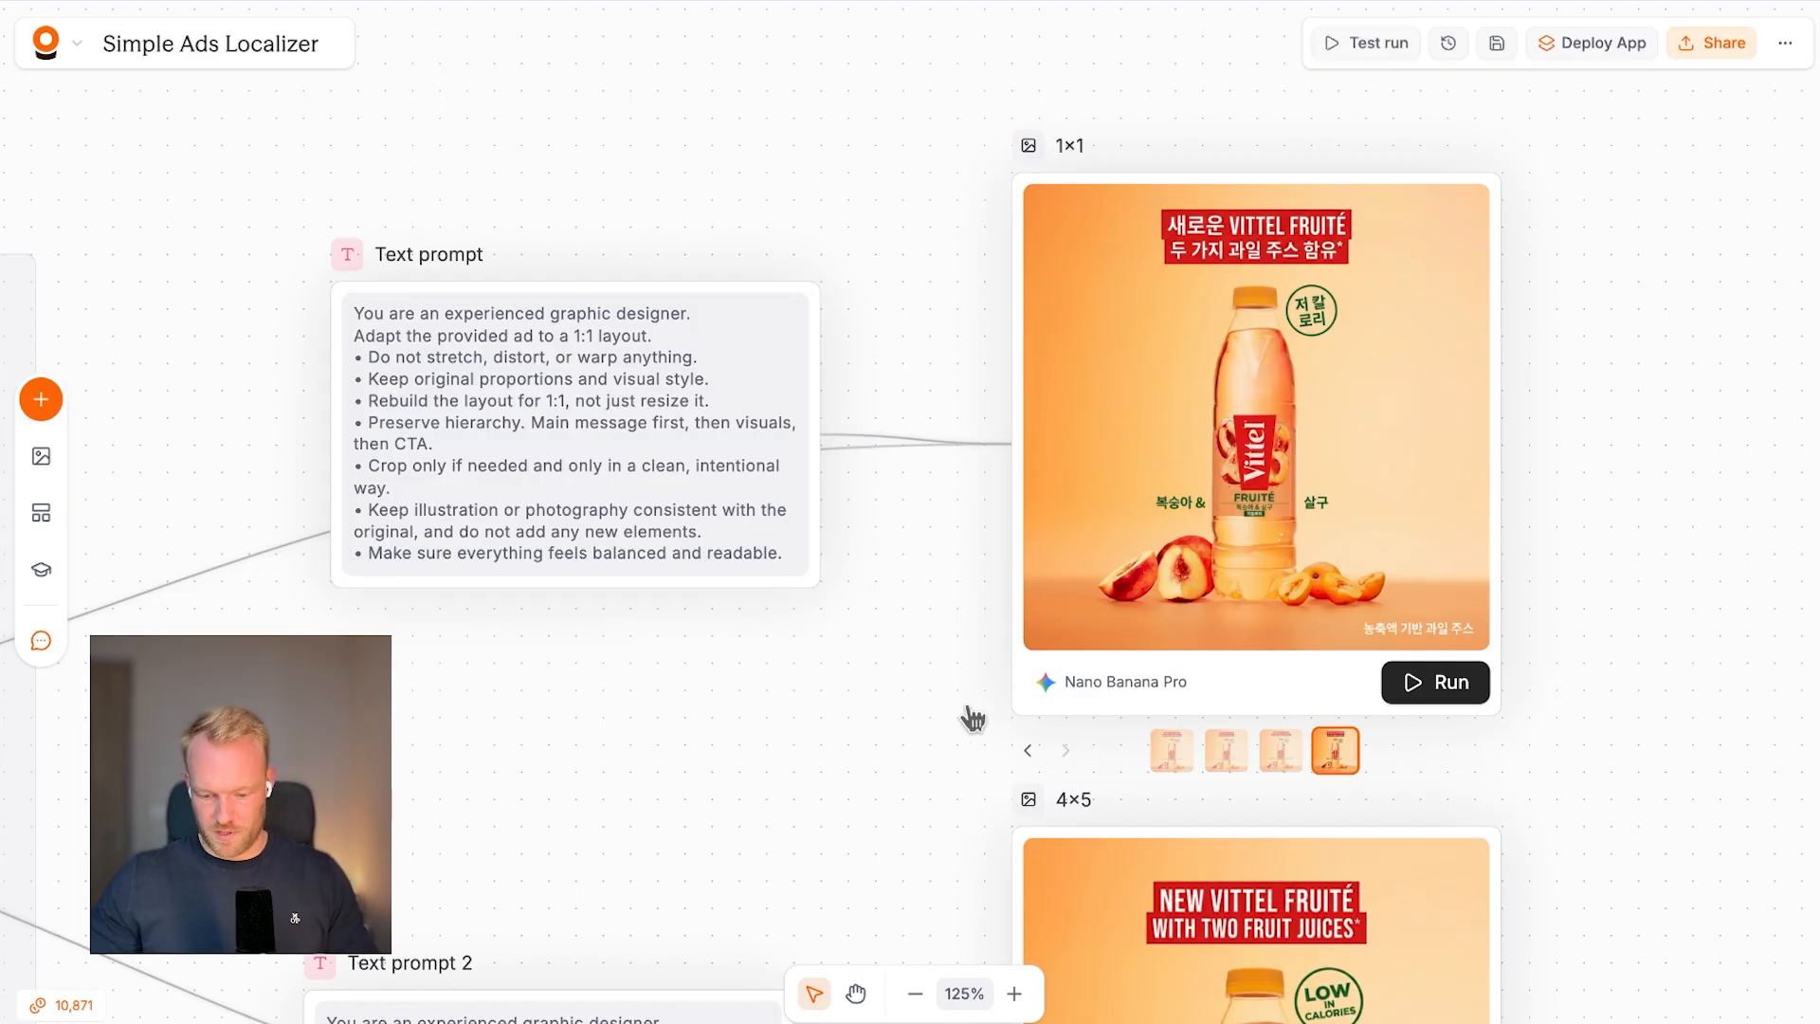
scroll(974, 718, up, 2)
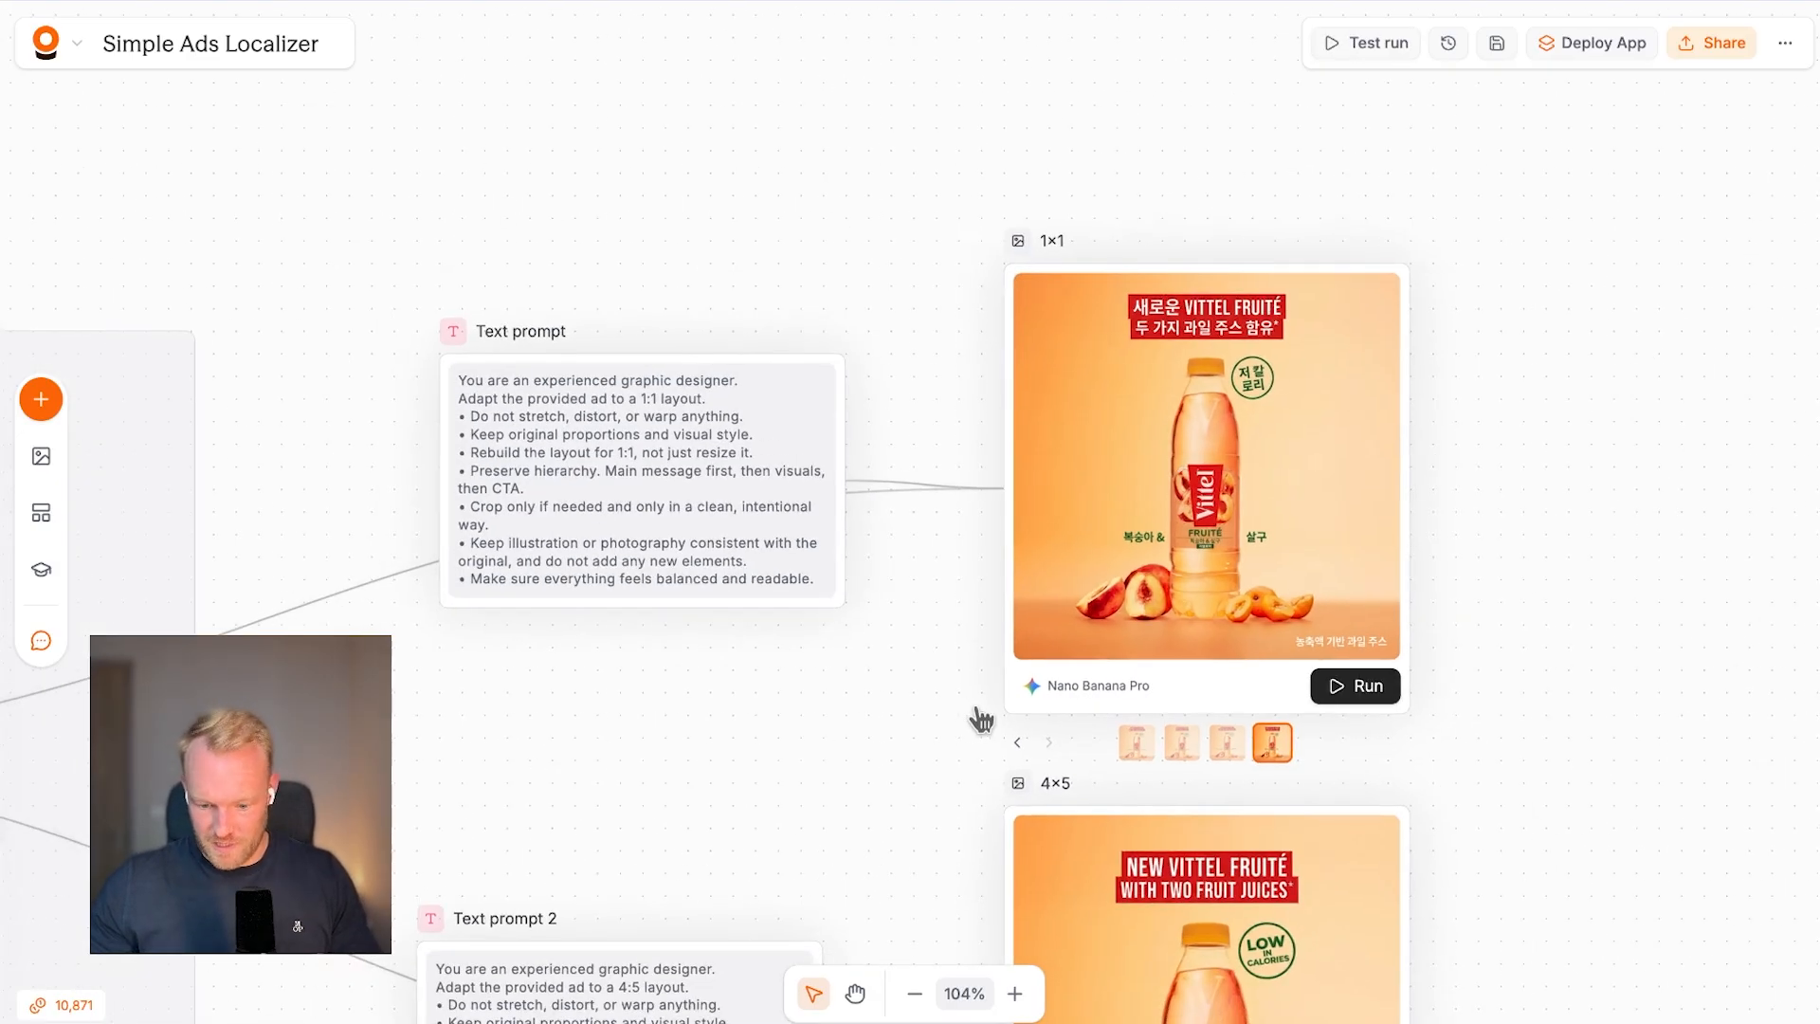
scroll(976, 716, up, 3)
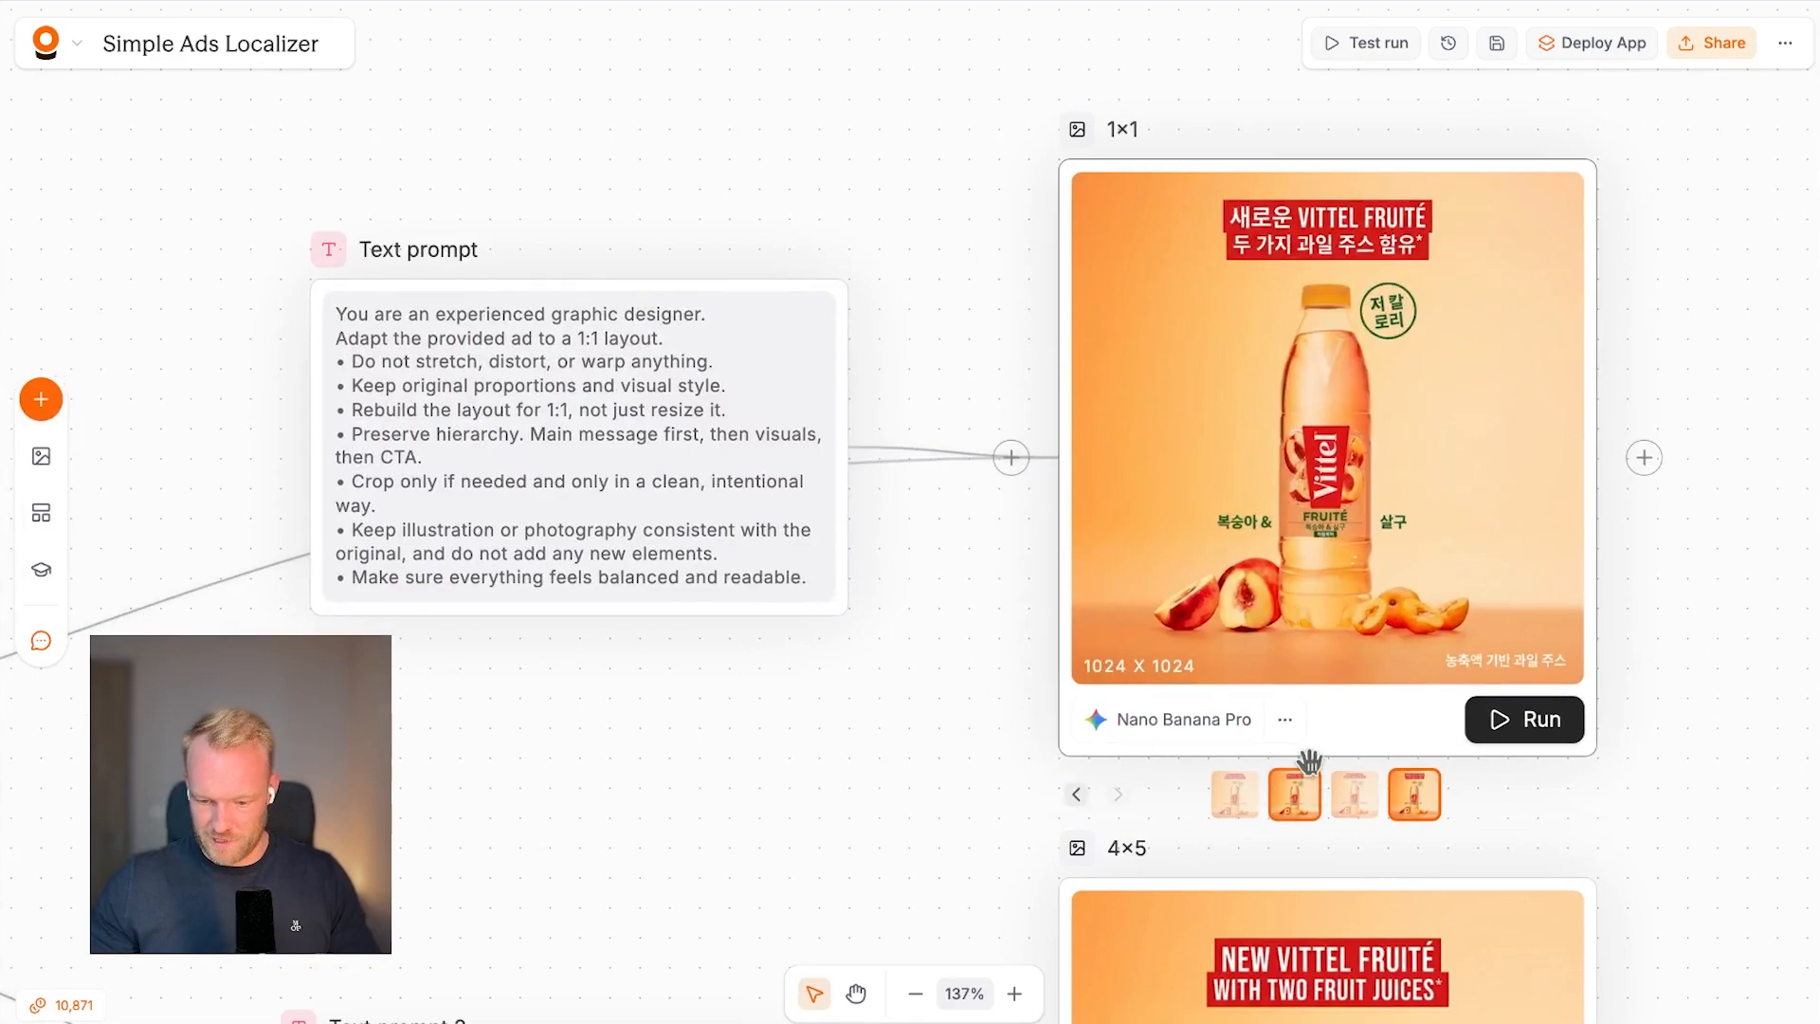
Review the whole workflow from the source ad and translation prompts through the localized visuals to the 1:1 and 4:5 adaptations.
key(shift+1)
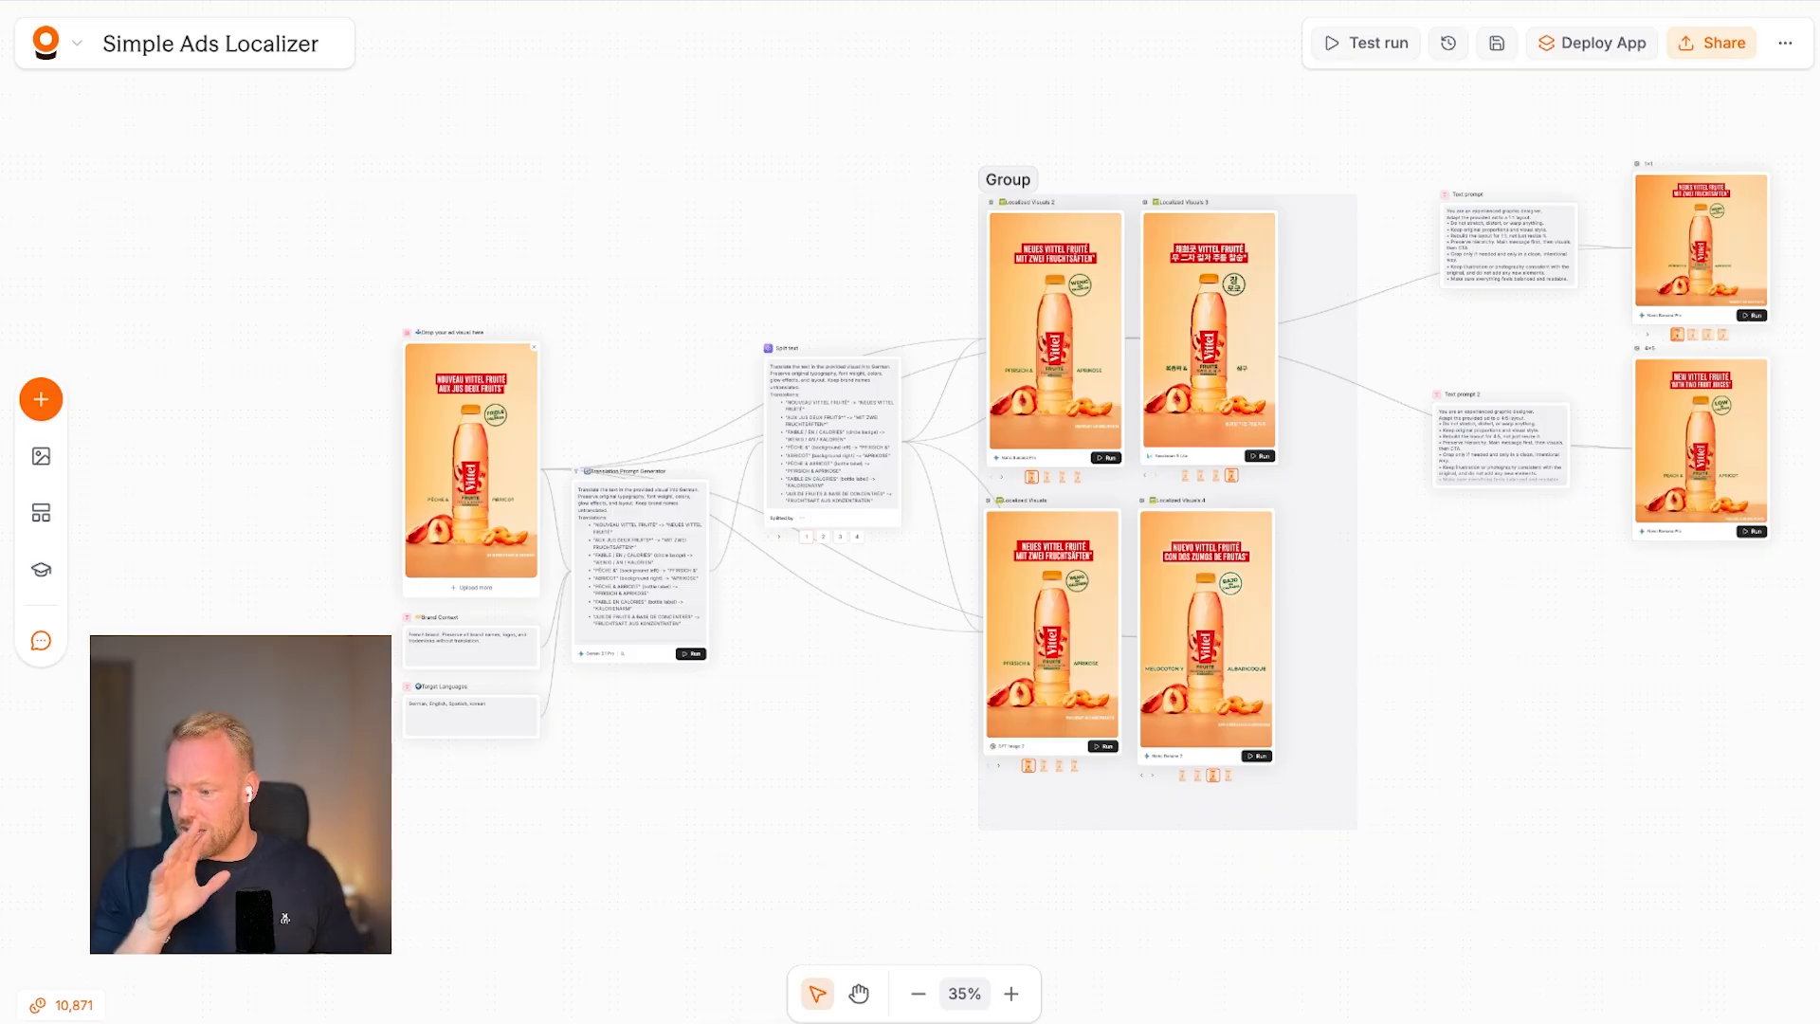
scroll(918, 269, right, 2)
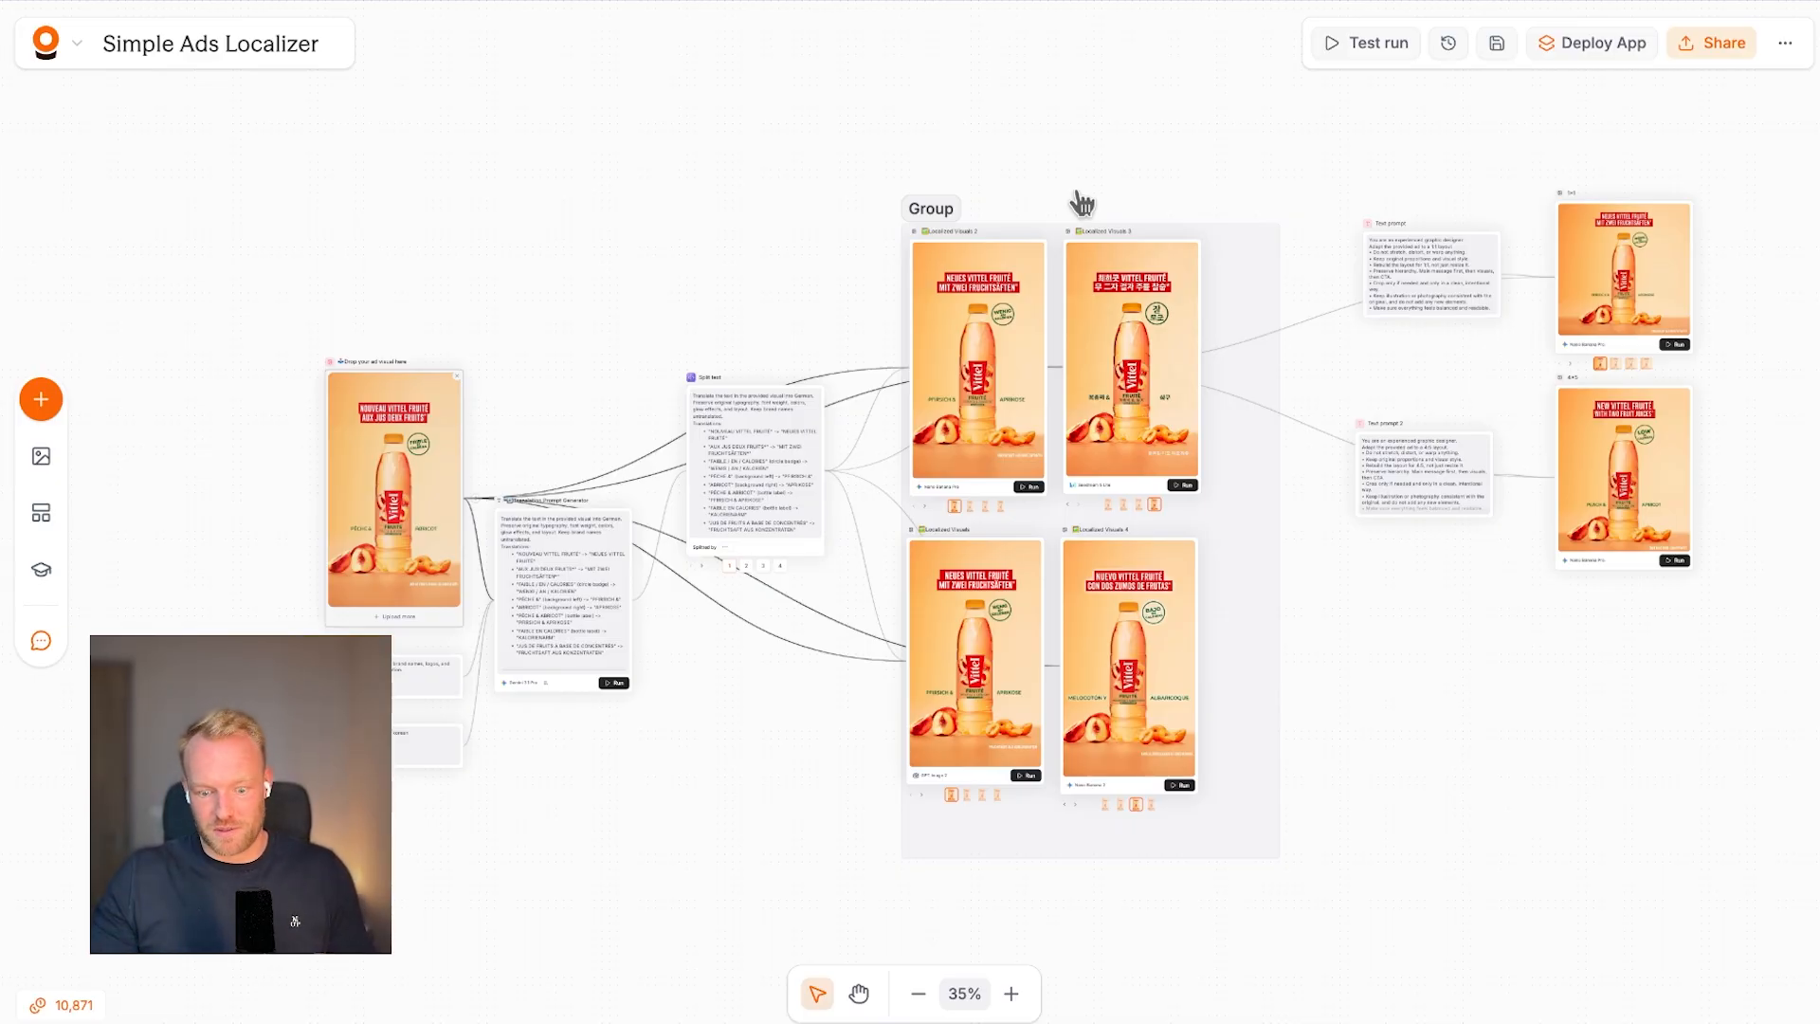
scroll(1071, 213, left, 3)
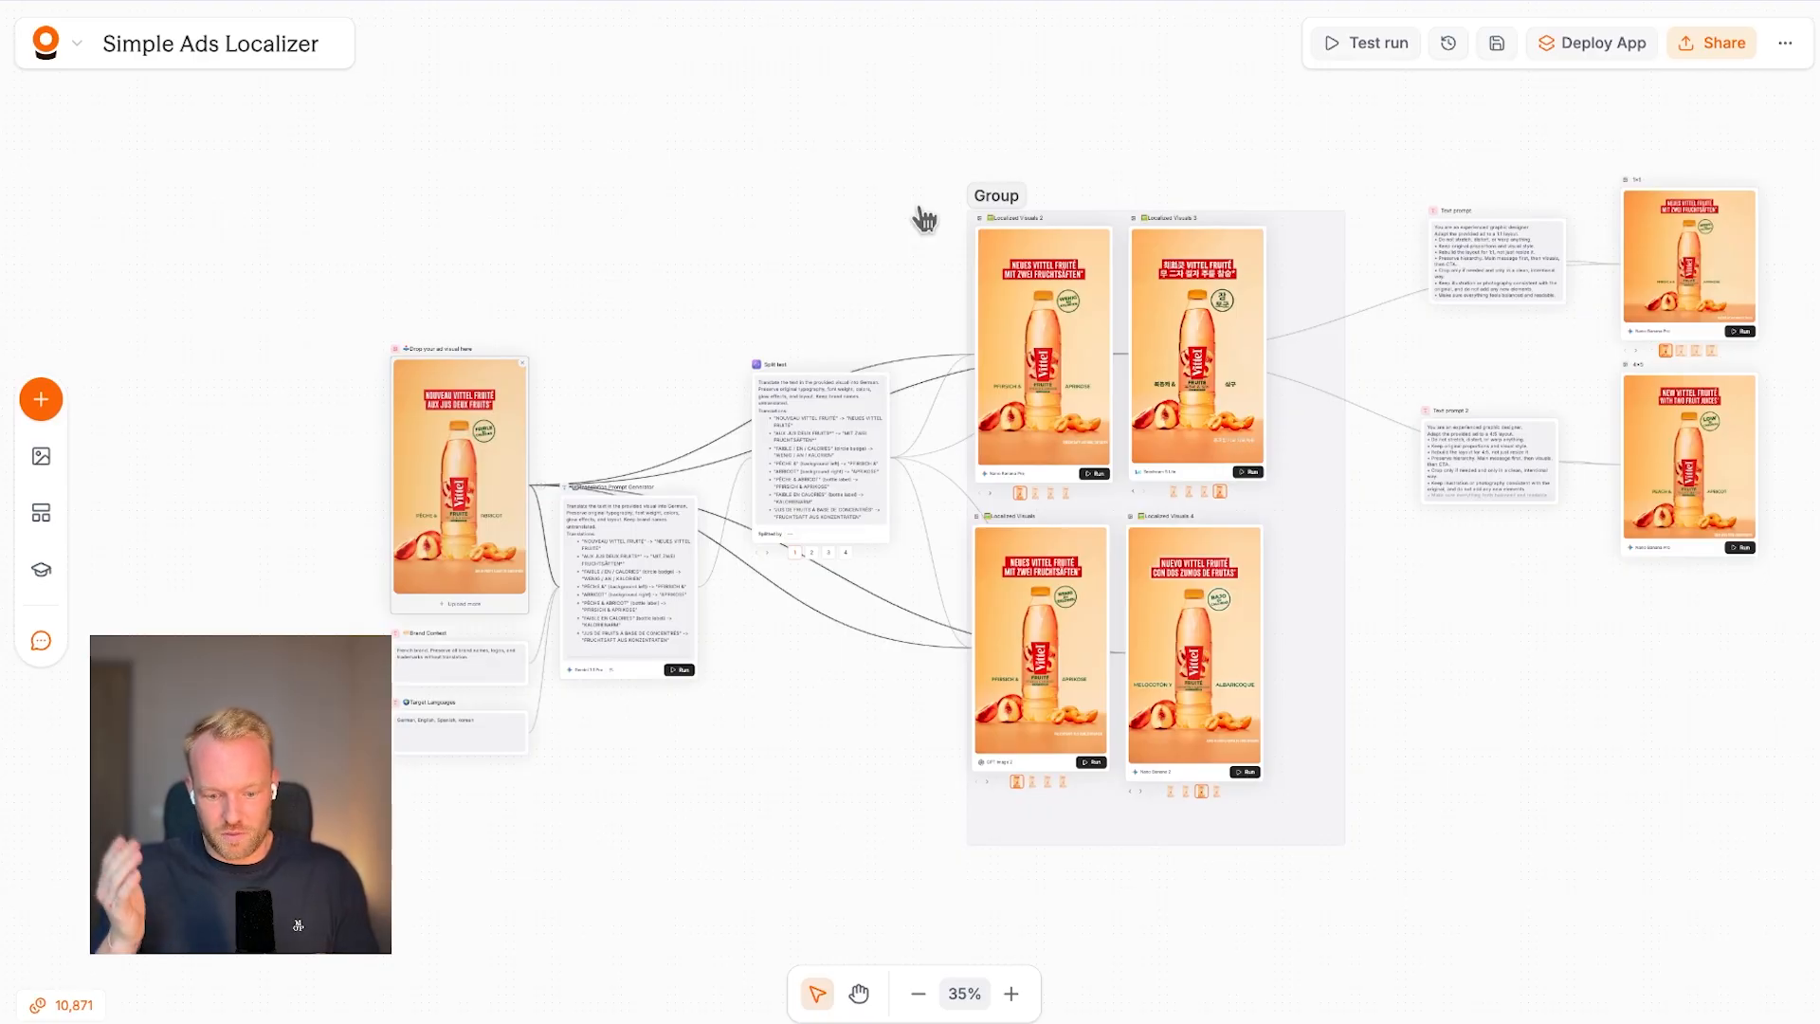
drag(330, 120, 1426, 953)
scroll(1475, 853, right, 10)
drag(1057, 185, 1385, 780)
scroll(1385, 780, left, 5)
scroll(1385, 780, down, 2)
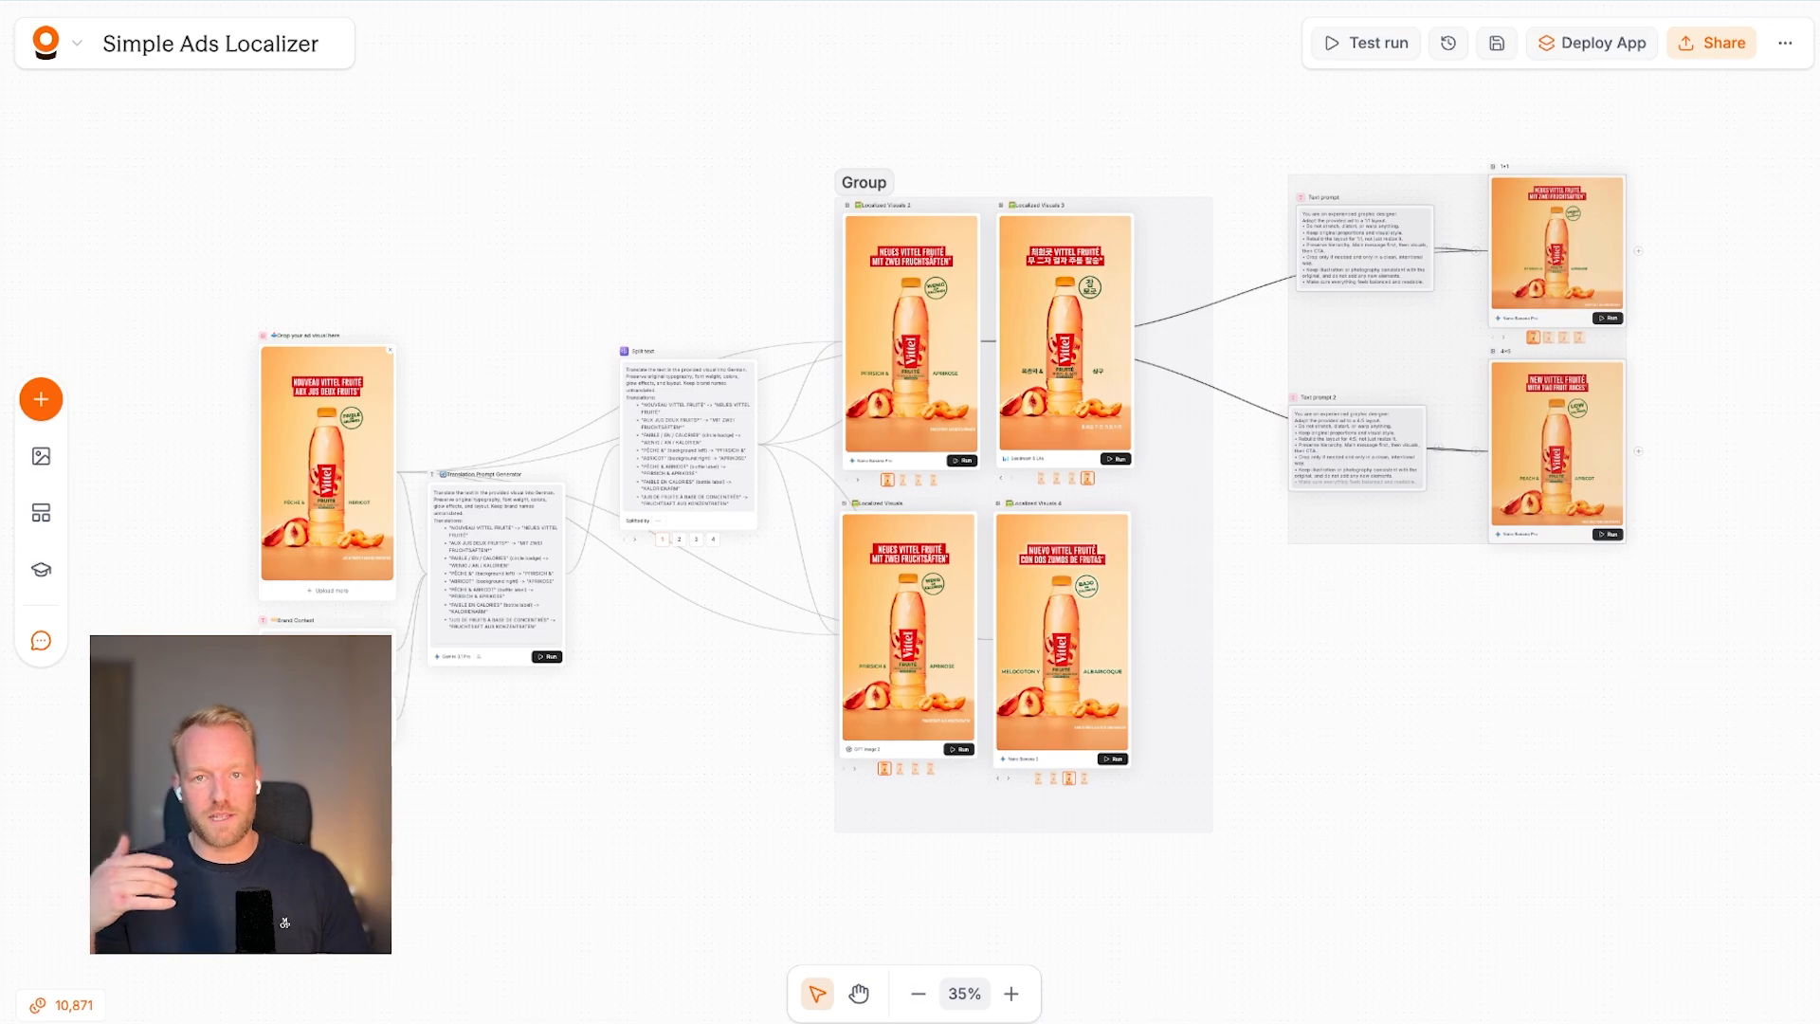
scroll(1092, 349, left, 3)
scroll(1092, 349, up, 1)
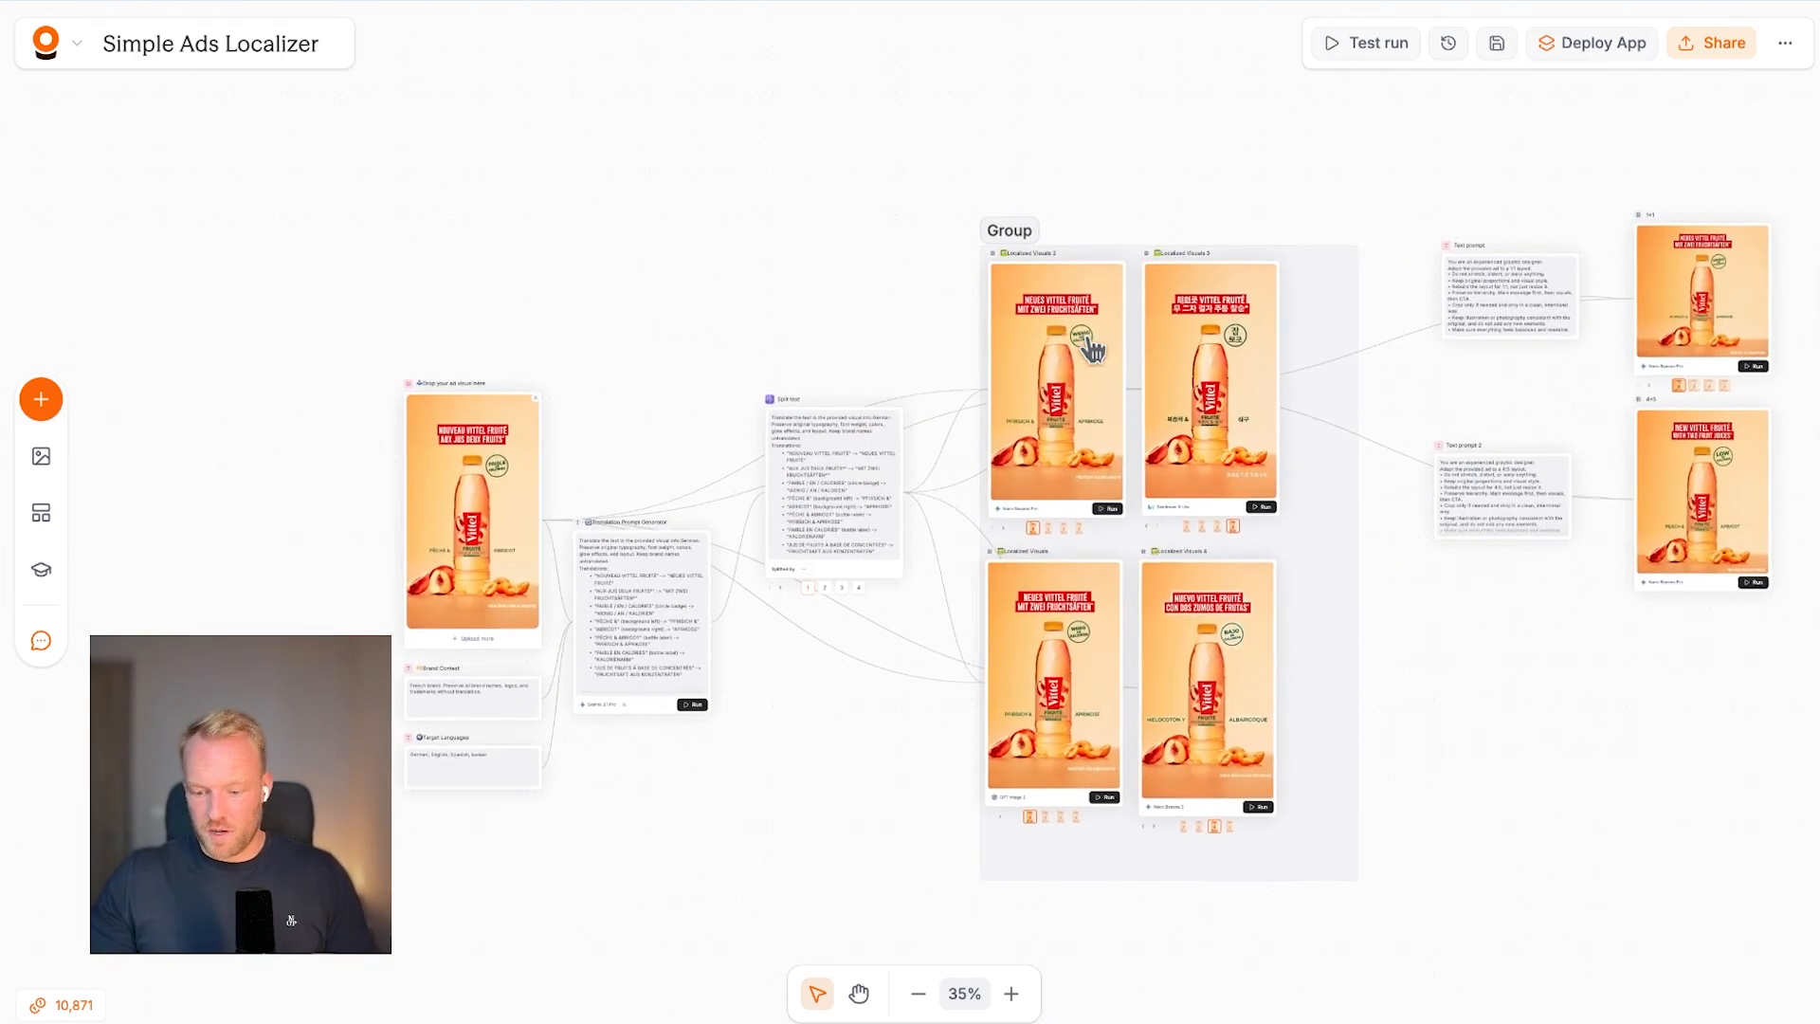
Go to Pletor's template library and find the Simple Ads Localizer template.
click(1421, 0)
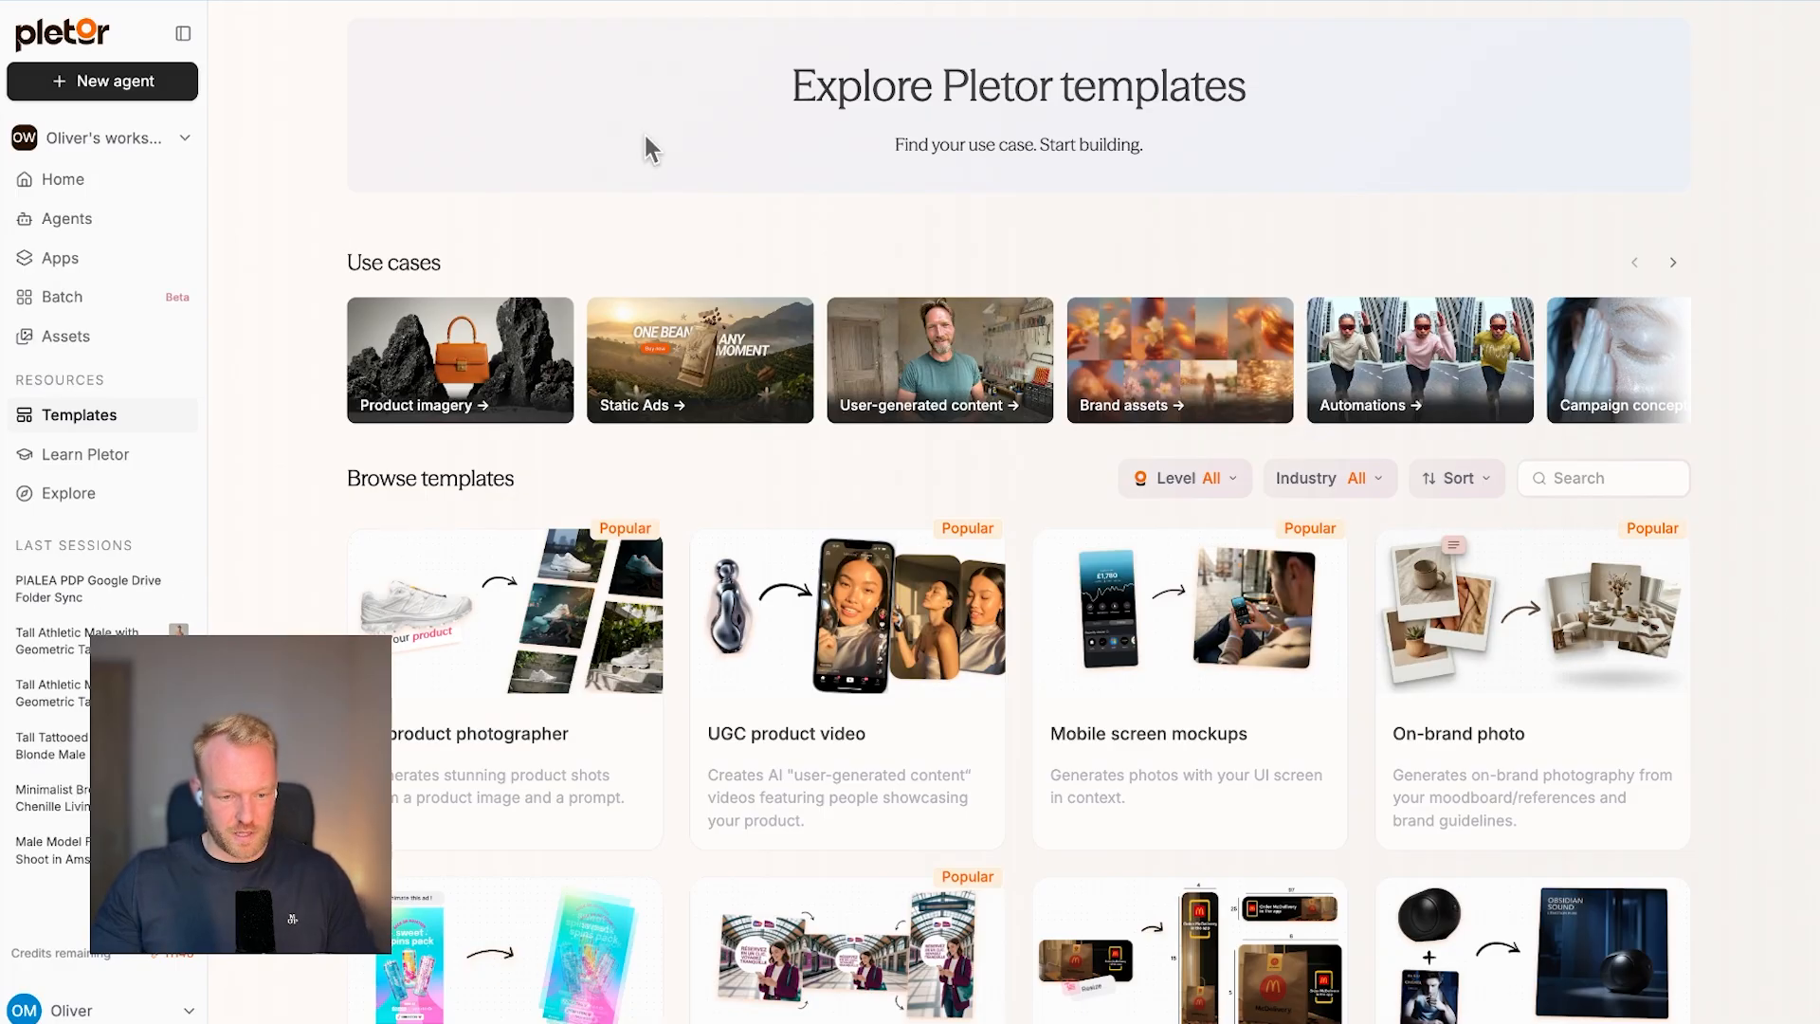
click(80, 180)
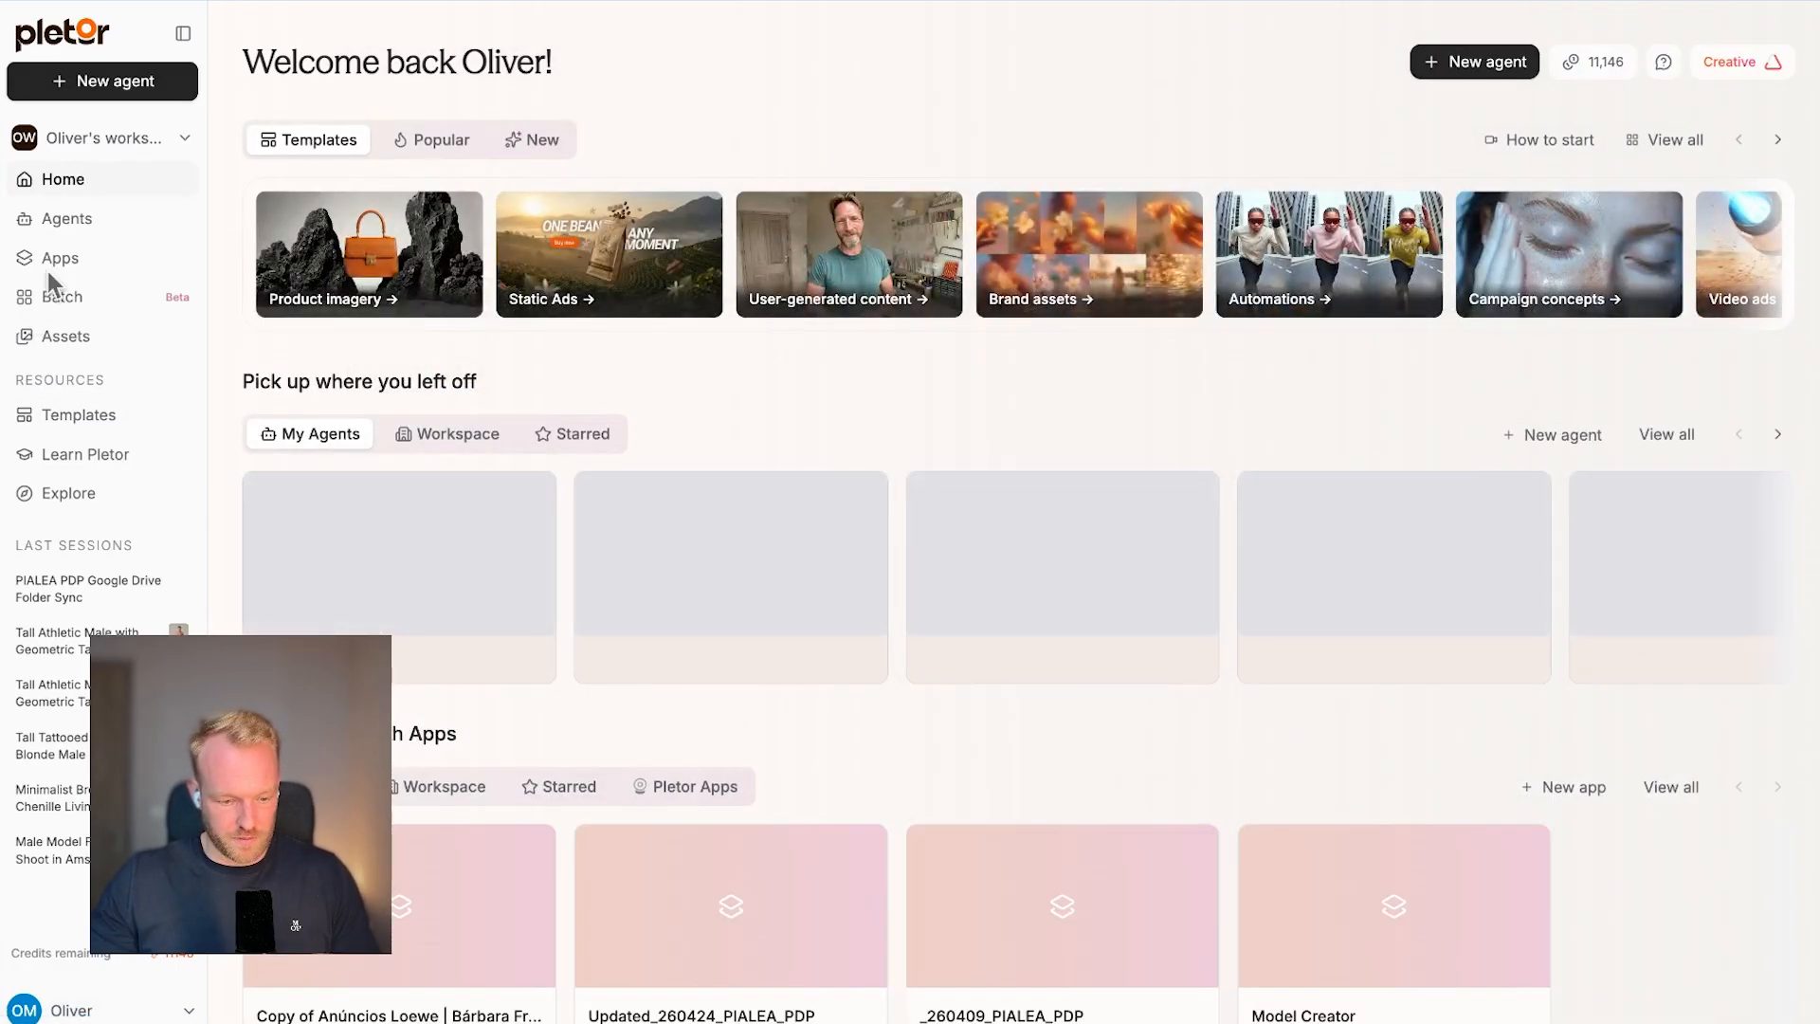
click(82, 417)
scroll(722, 509, down, 3)
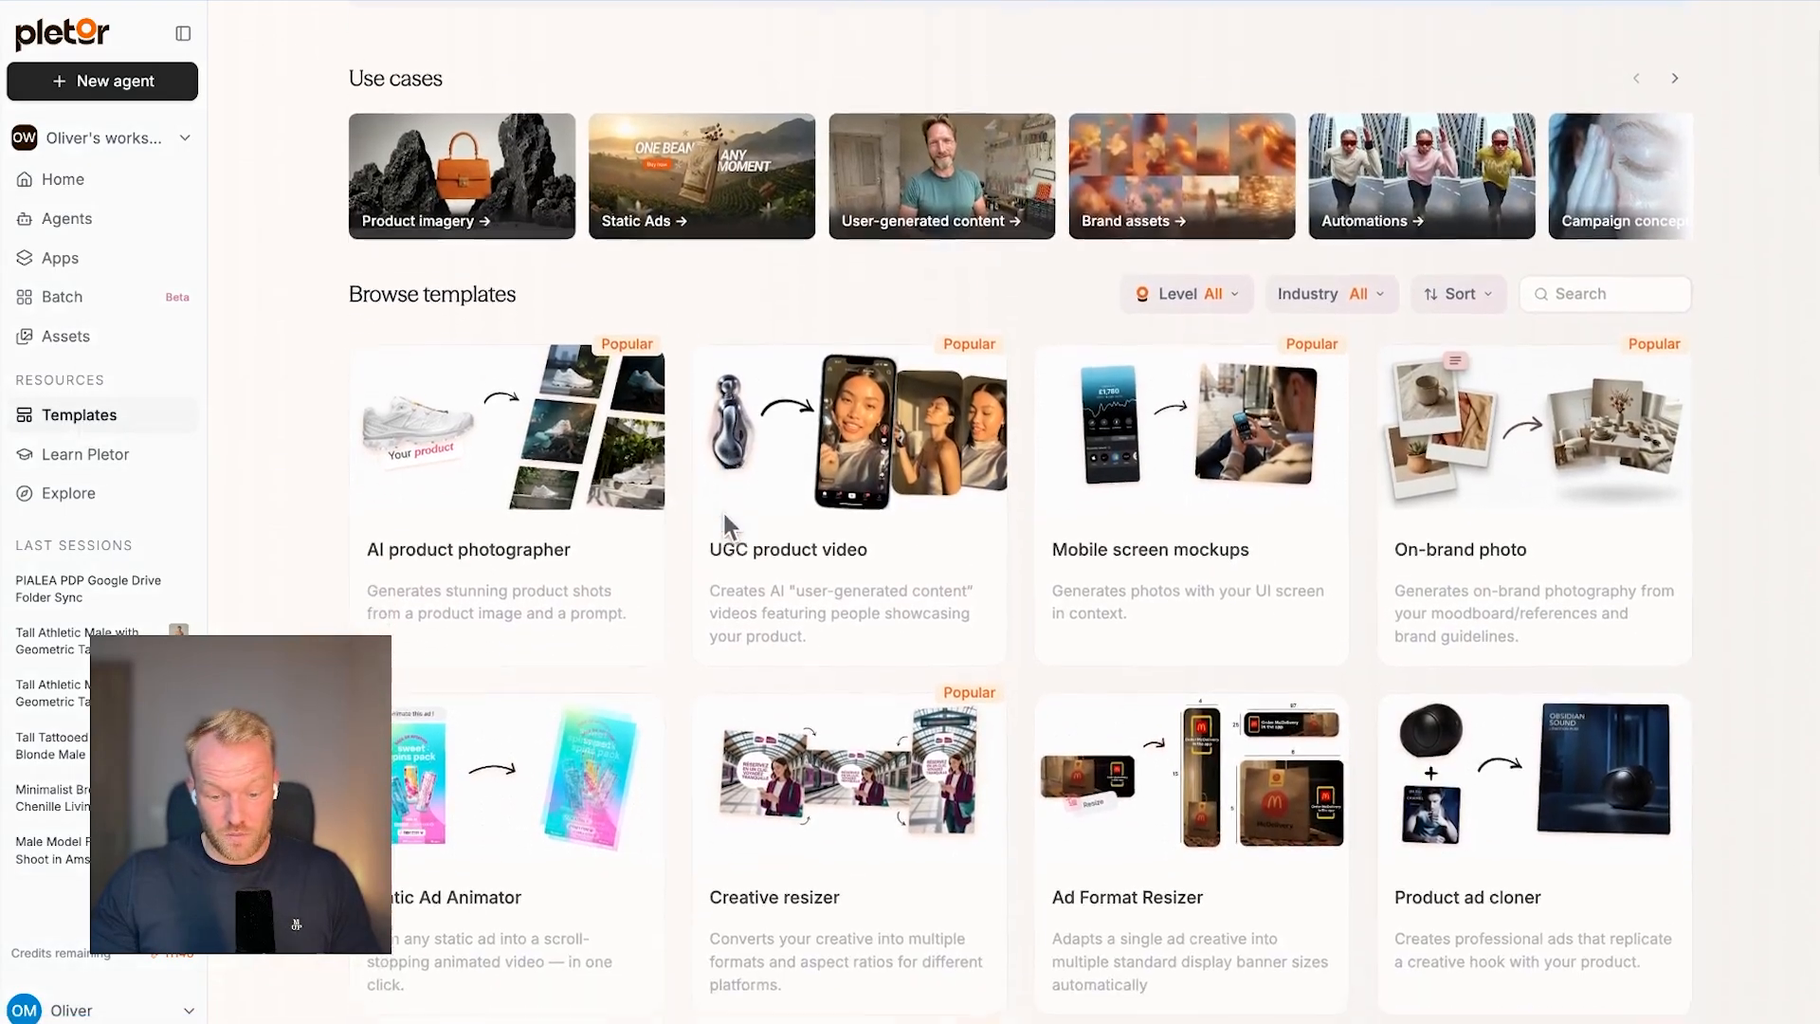
scroll(685, 595, down, 5)
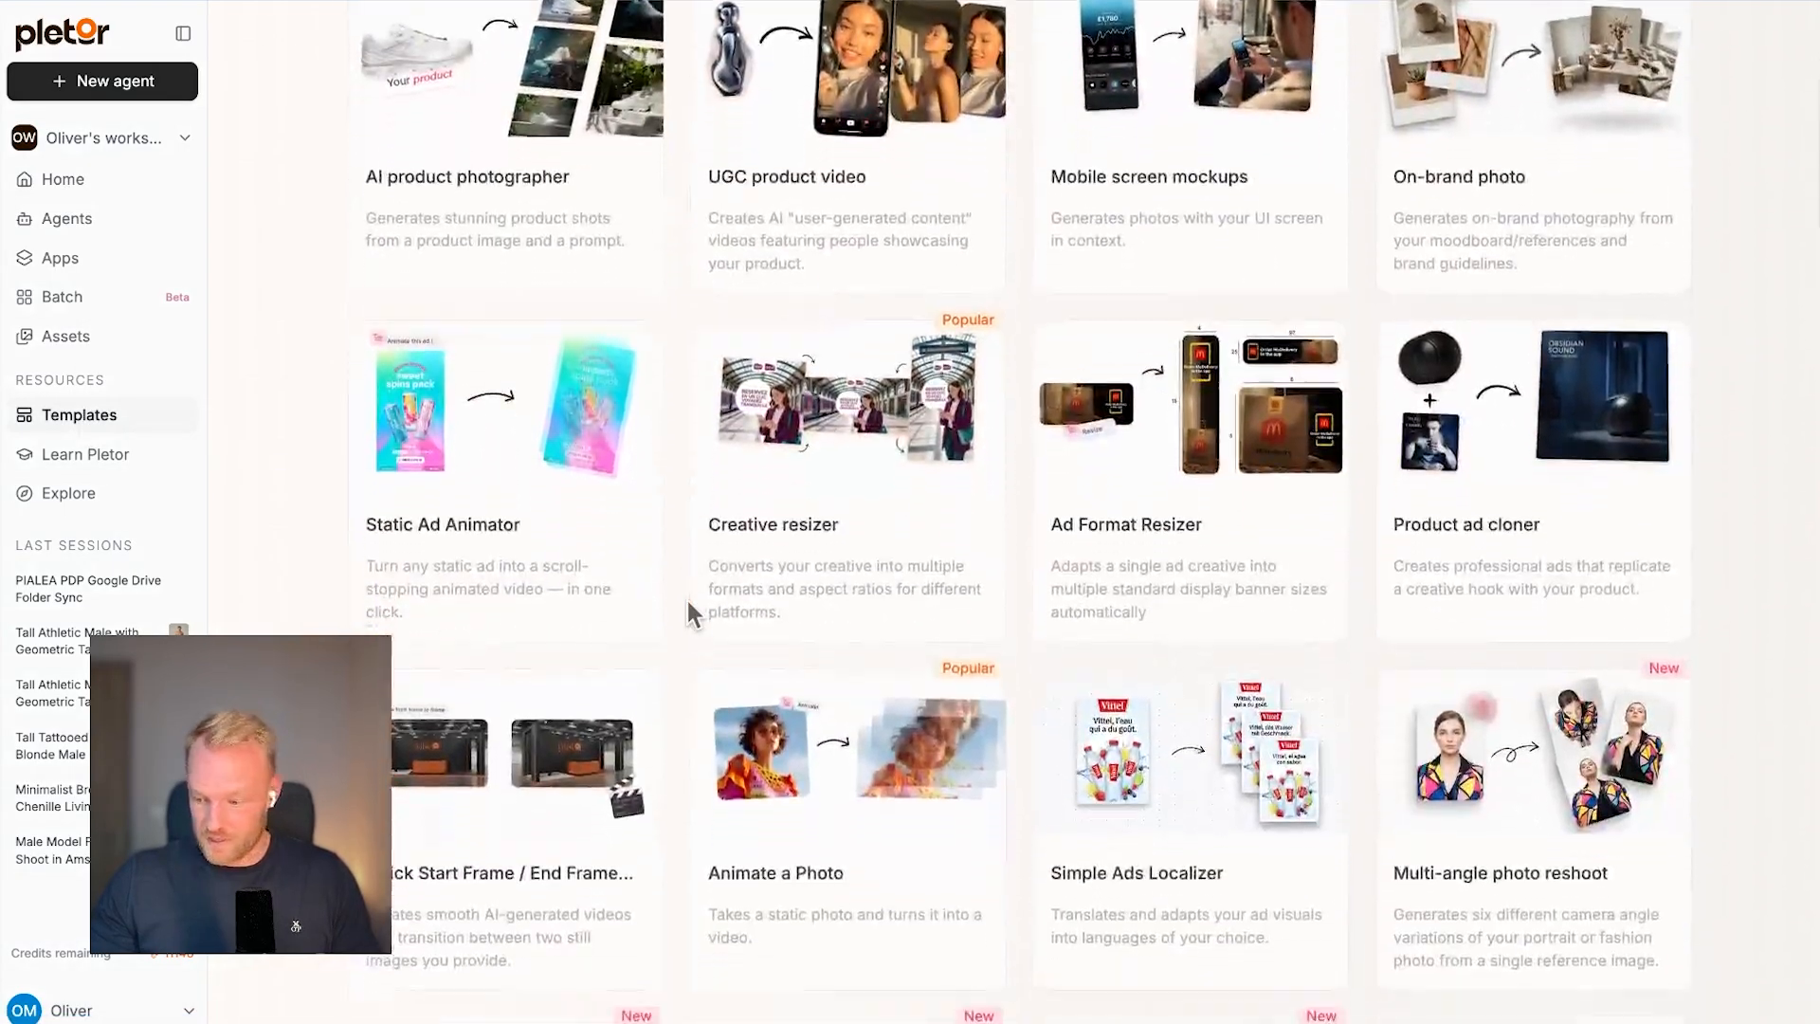
Browse the template library past Simple Ads Localizer, through the UGC, fashion, furniture and campaign templates, to the ad spyer and static ad templates.
scroll(685, 596, down, 5)
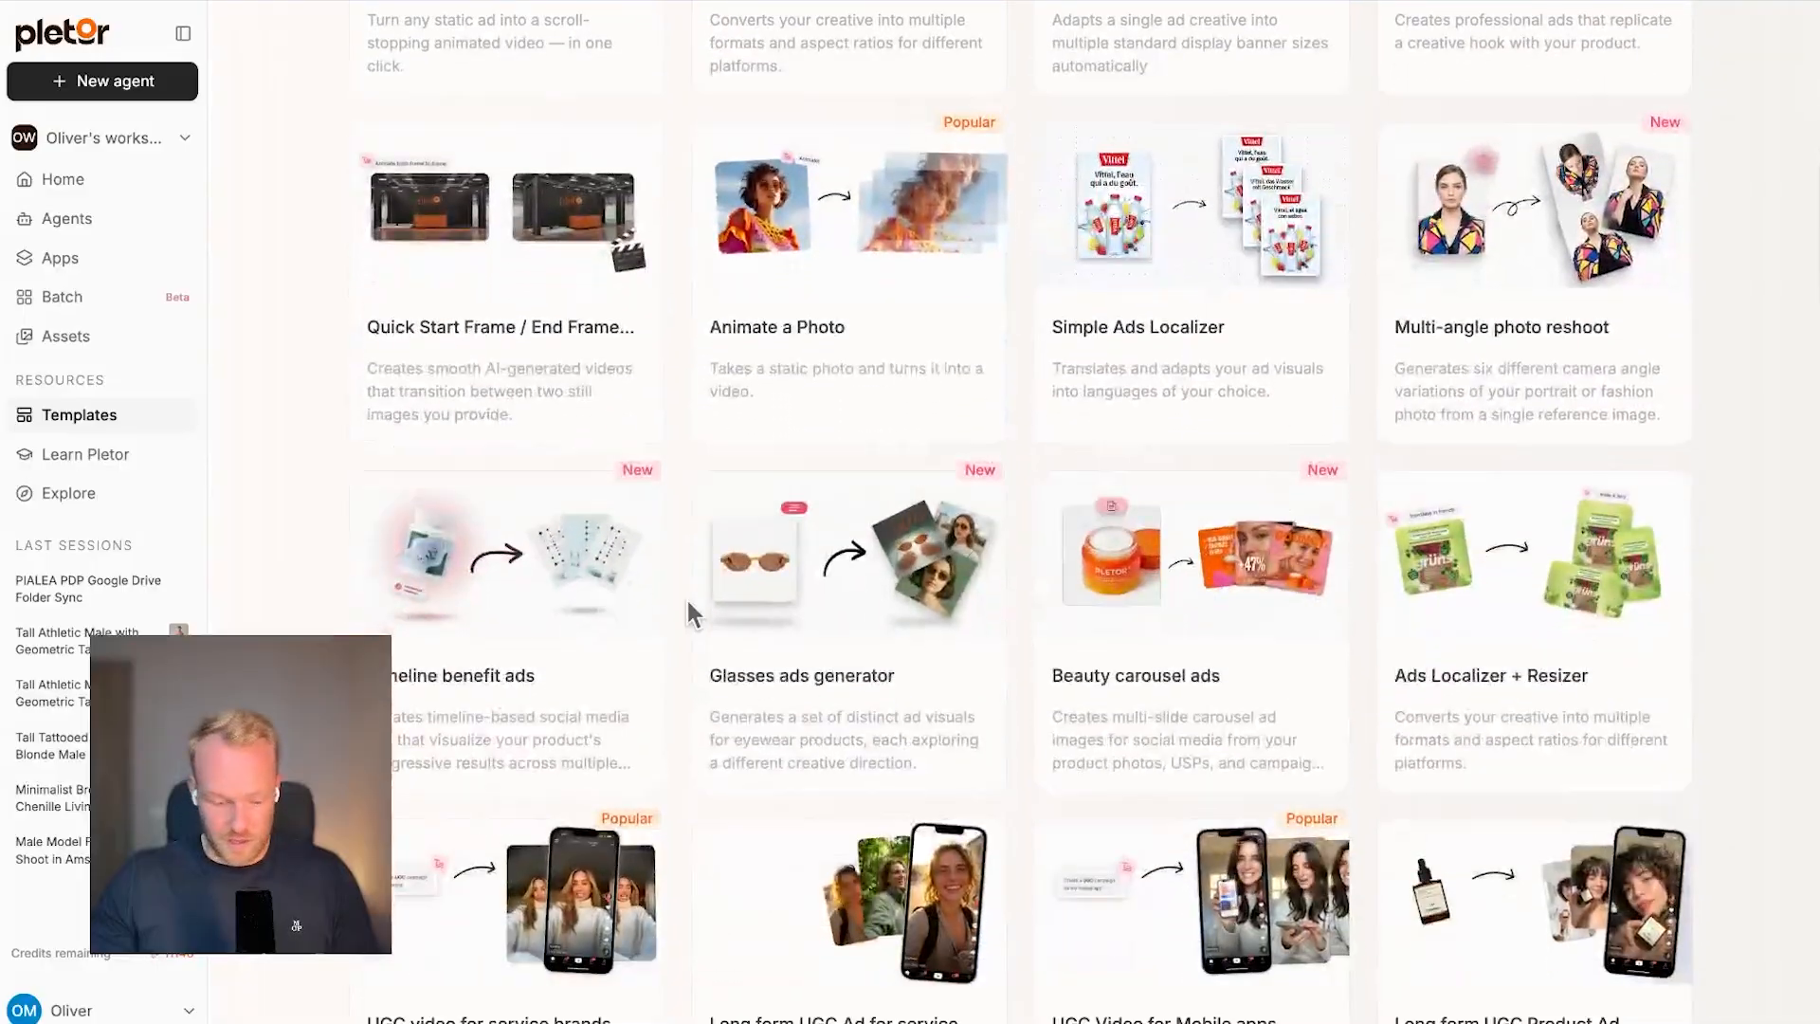
scroll(688, 603, down, 2)
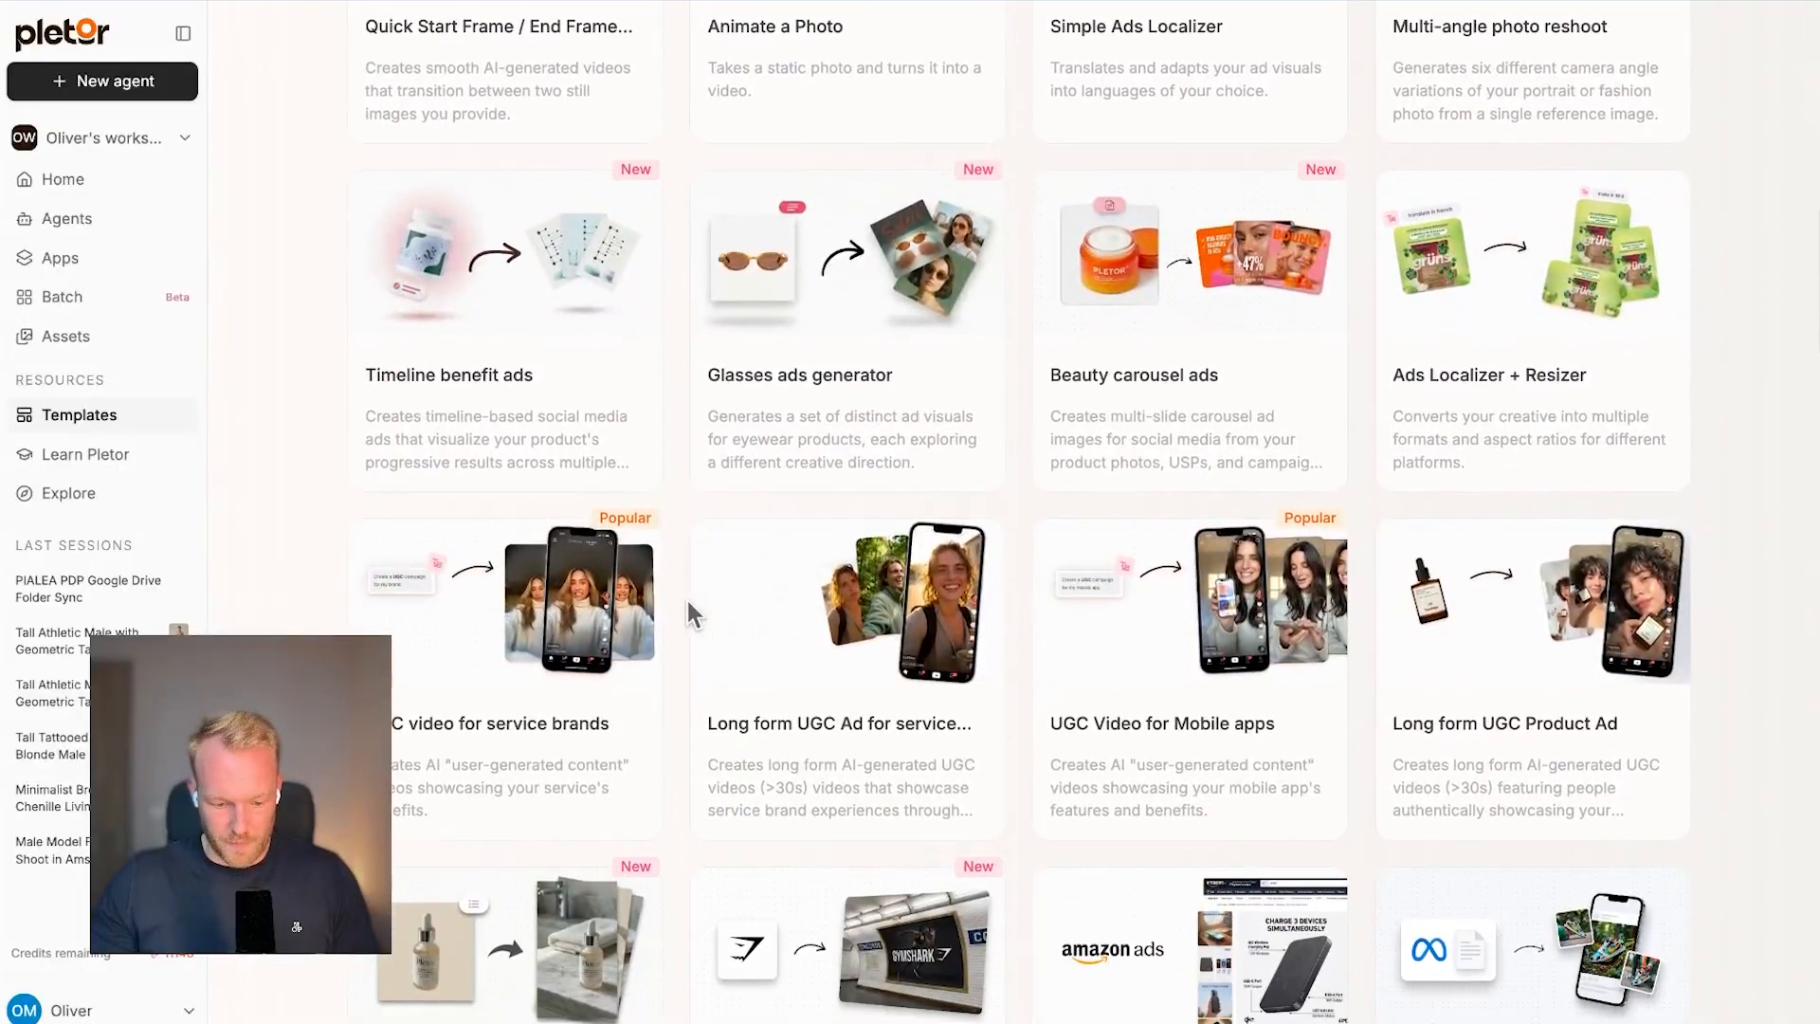
scroll(686, 595, down, 4)
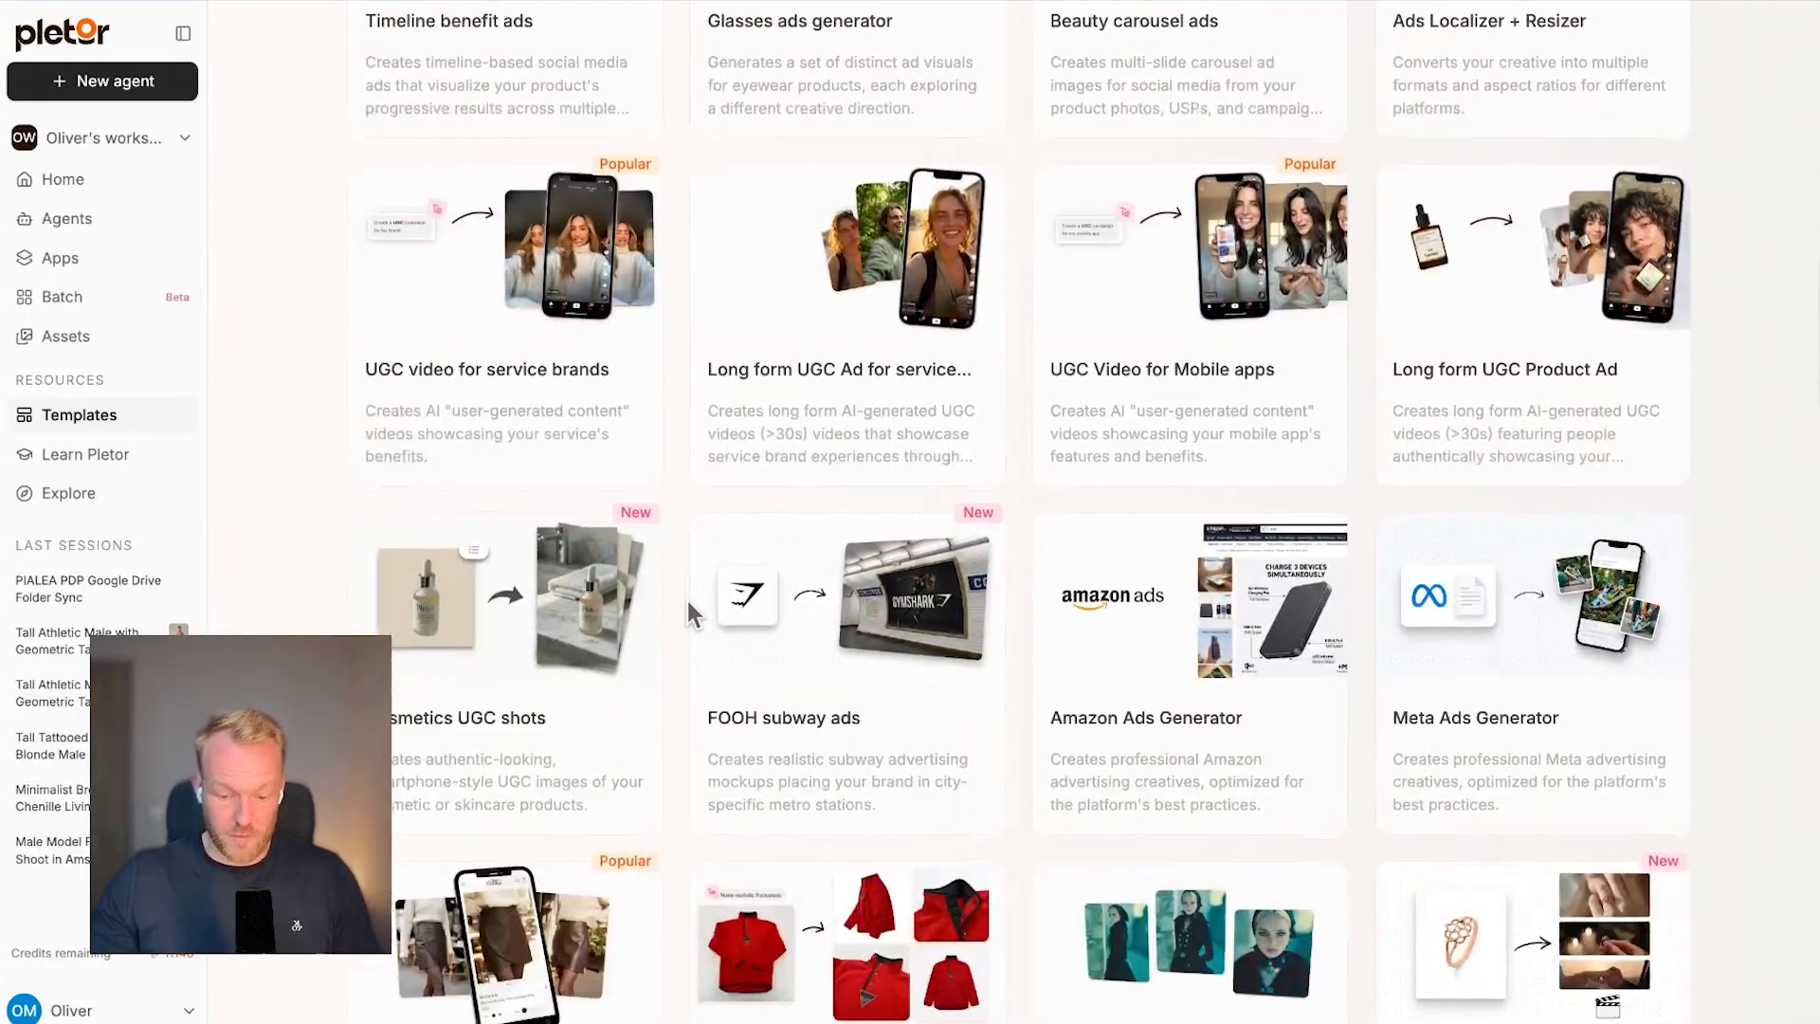
scroll(685, 595, down, 3)
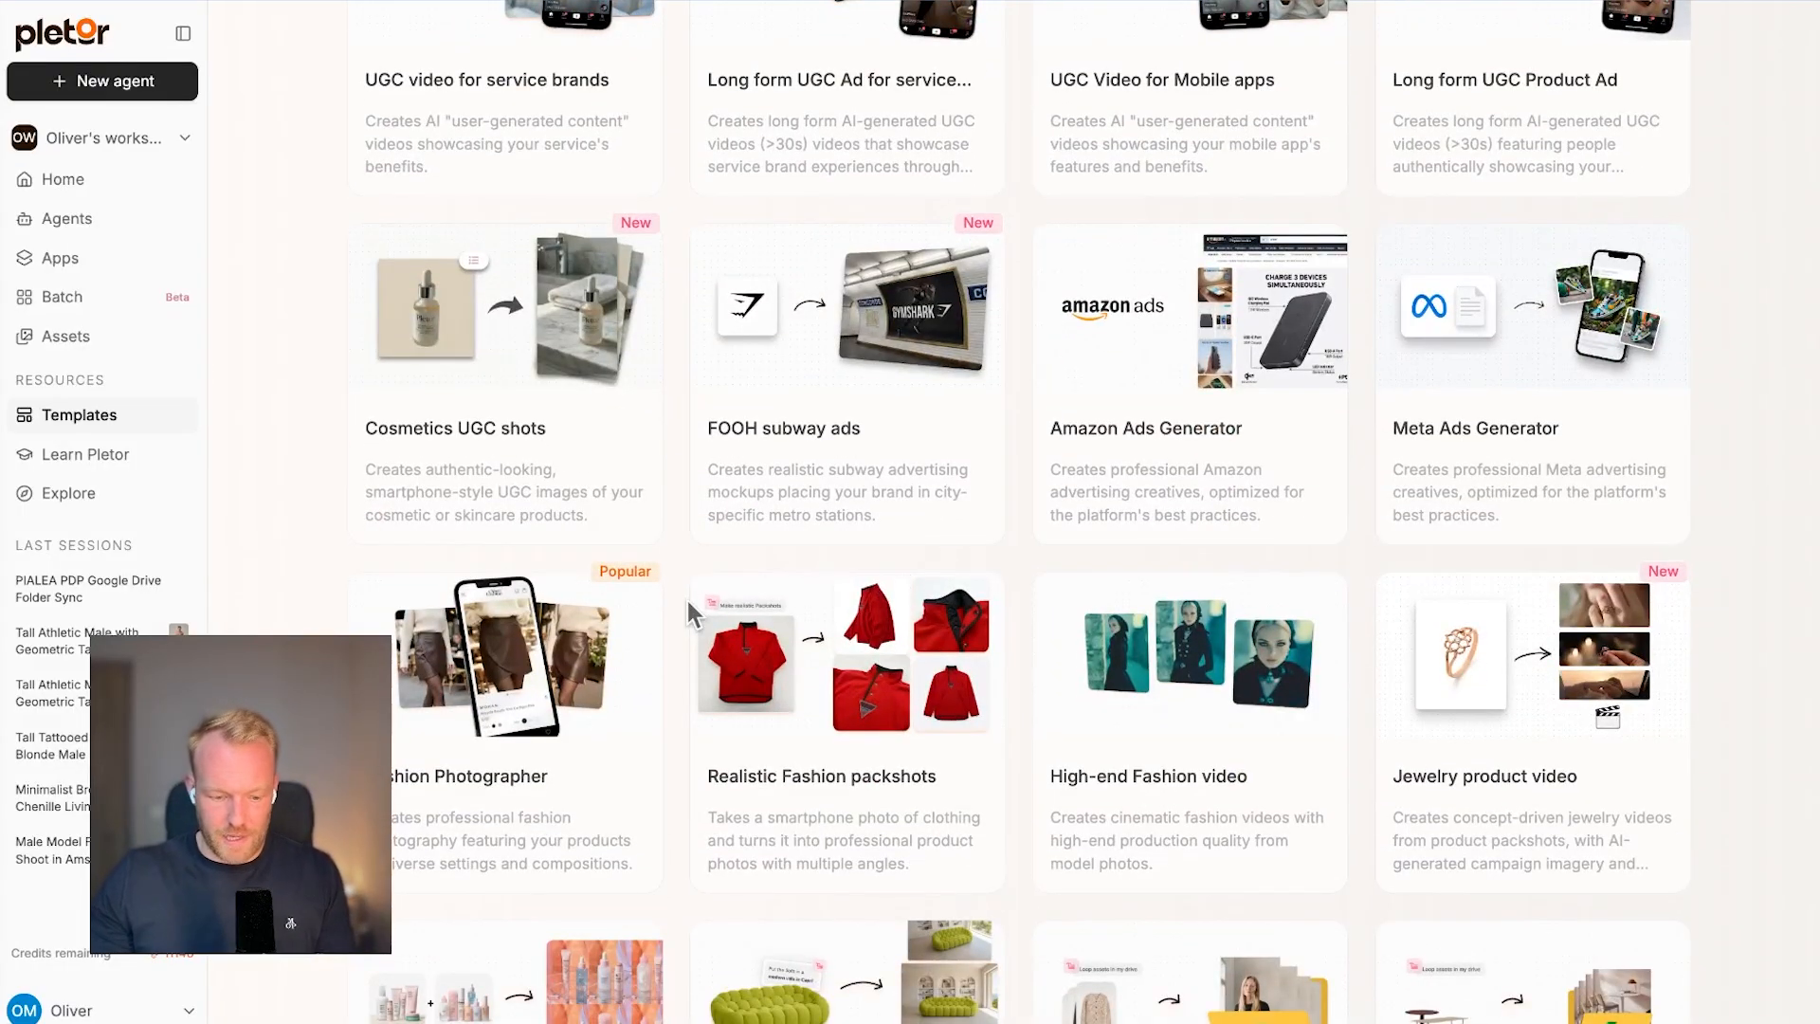
scroll(687, 605, down, 1)
scroll(685, 595, down, 2)
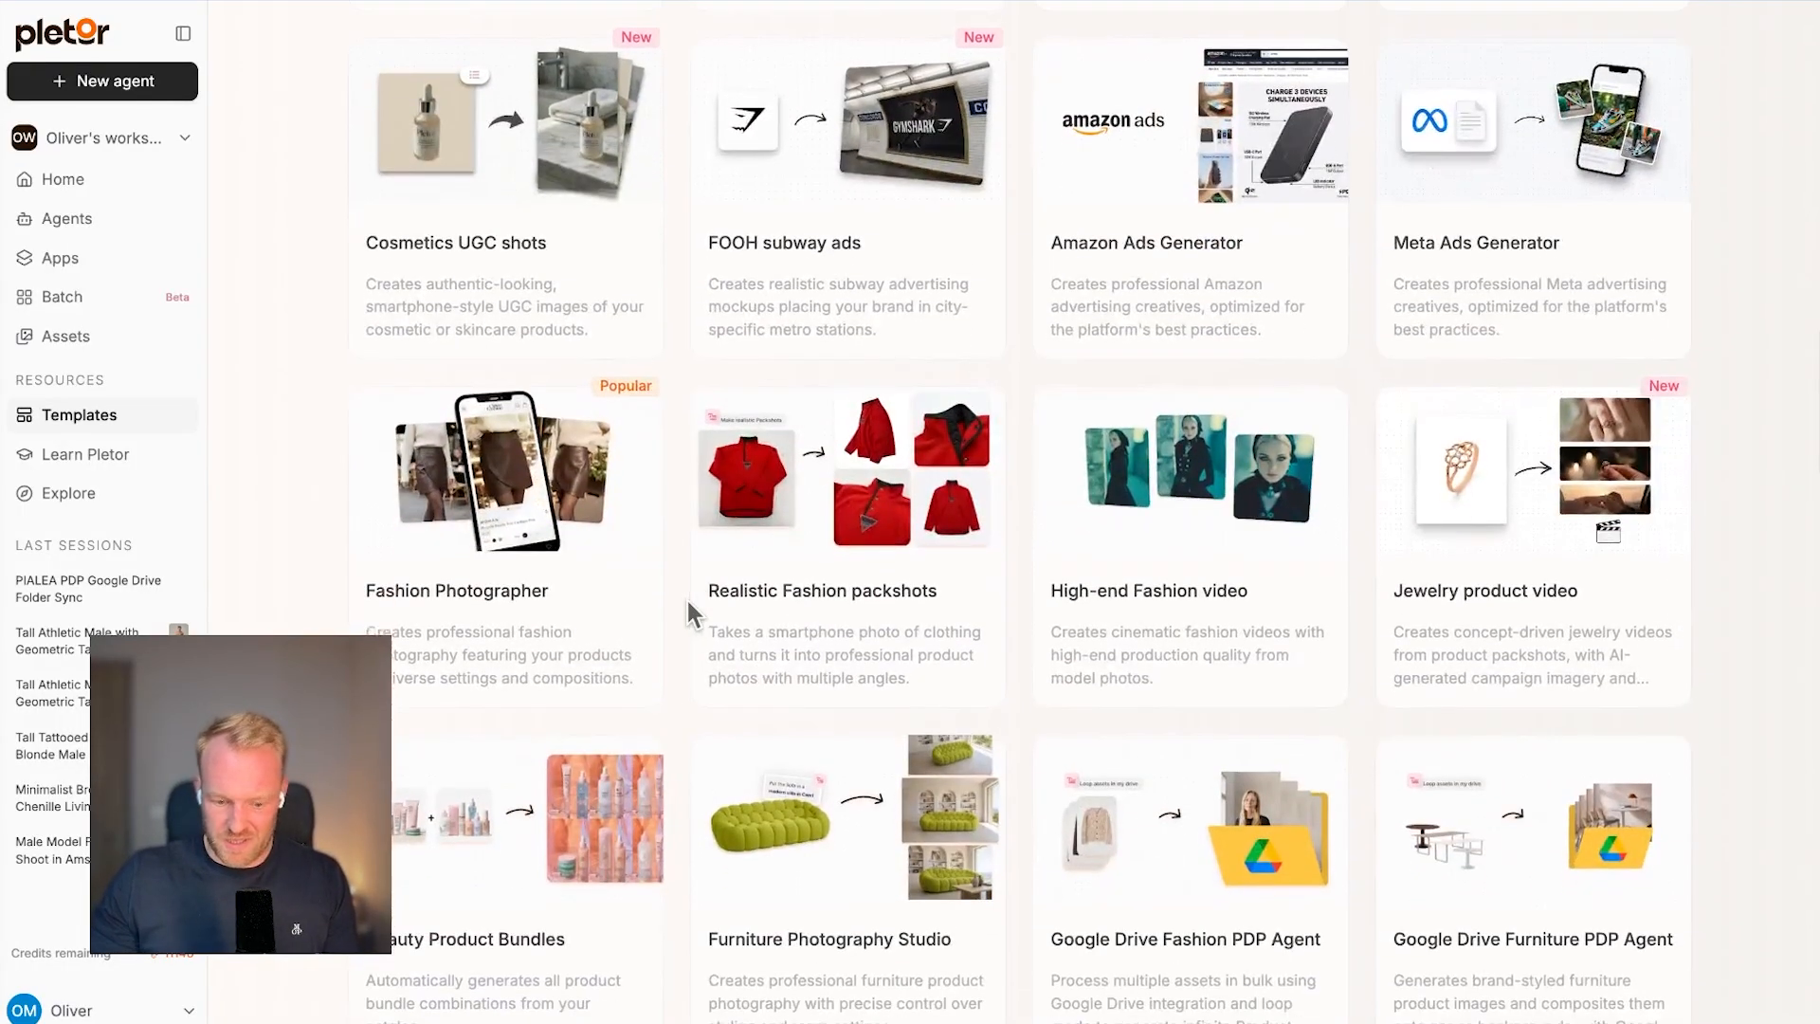
scroll(668, 694, down, 2)
scroll(668, 694, down, 2)
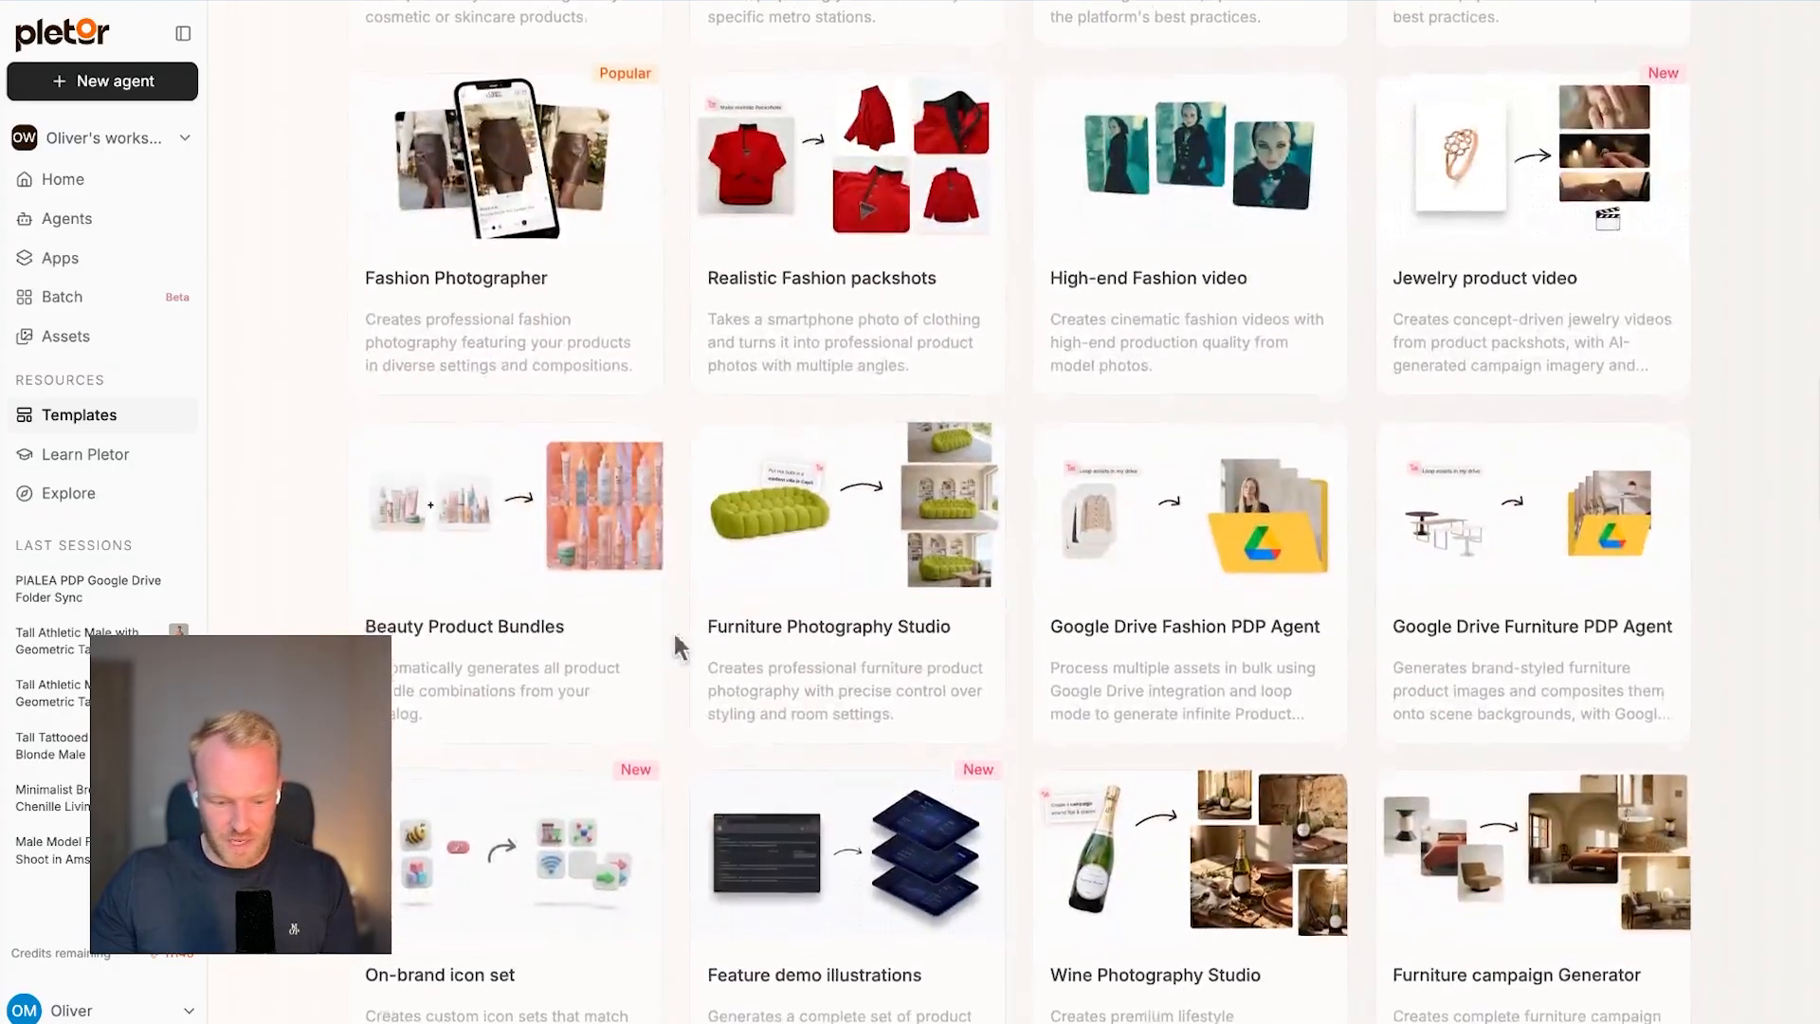
scroll(948, 616, down, 4)
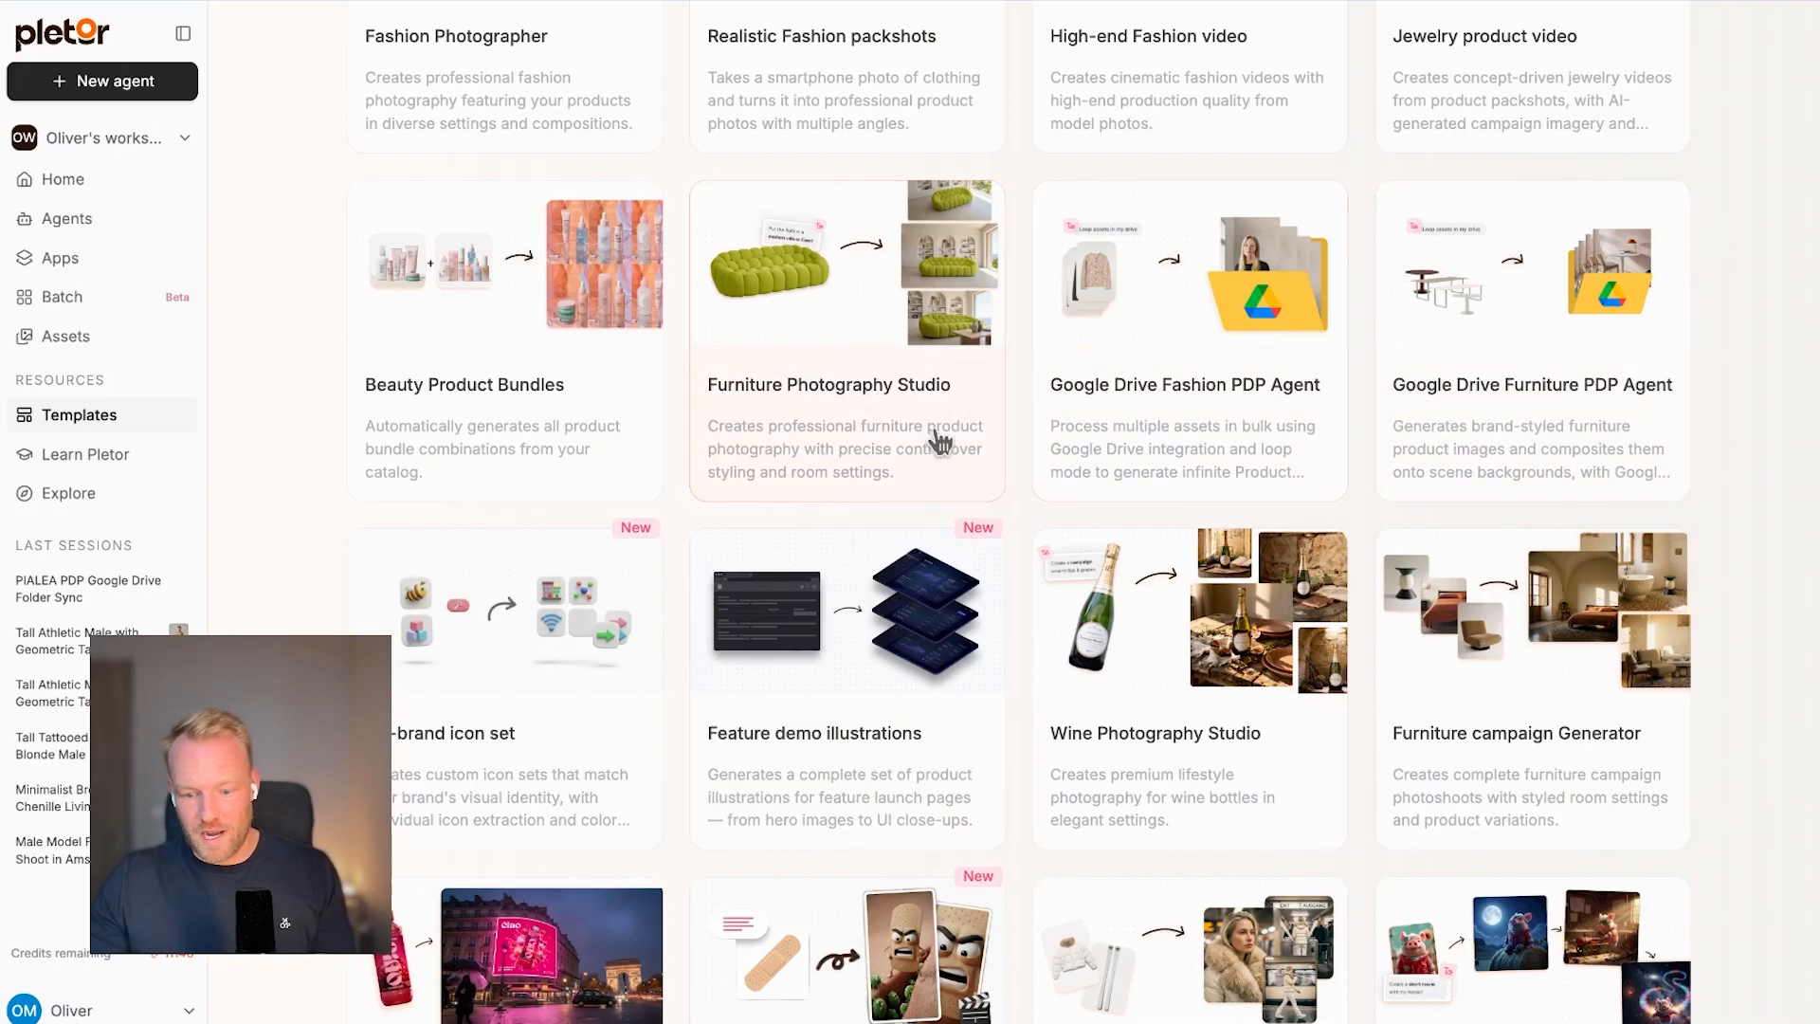
scroll(1204, 294, down, 9)
scroll(1194, 313, down, 6)
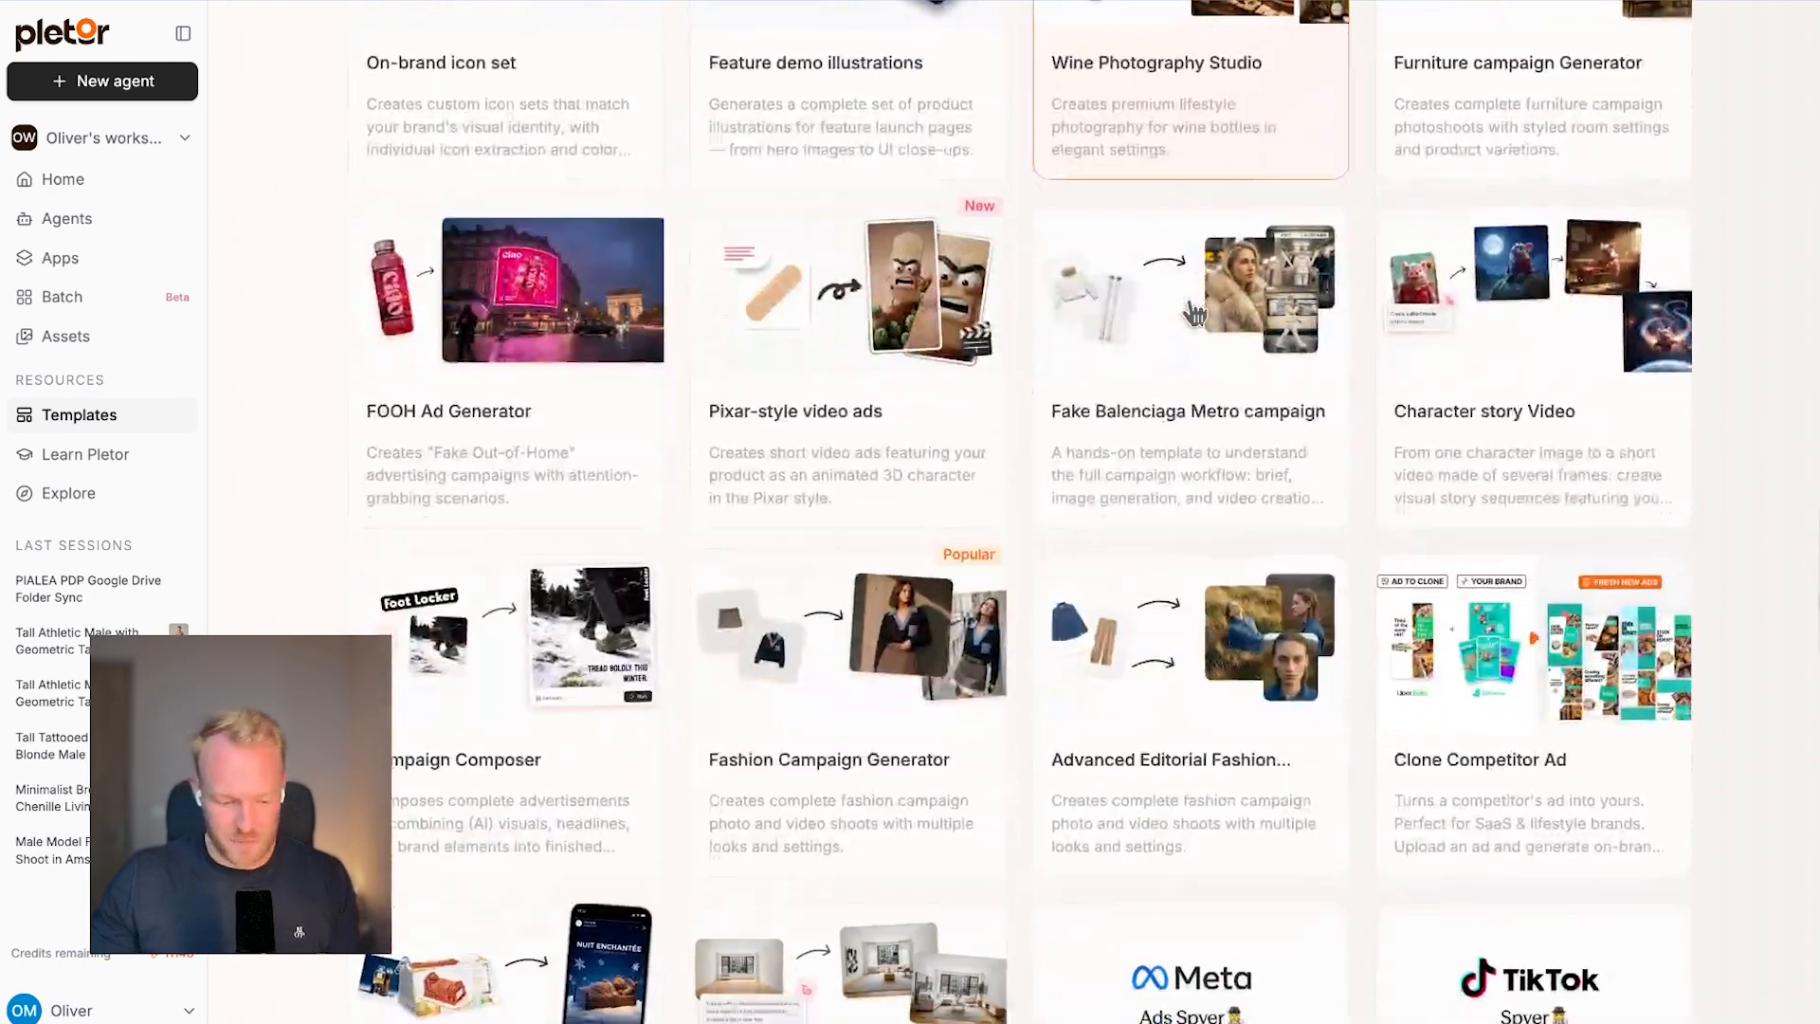
scroll(1011, 499, down, 3)
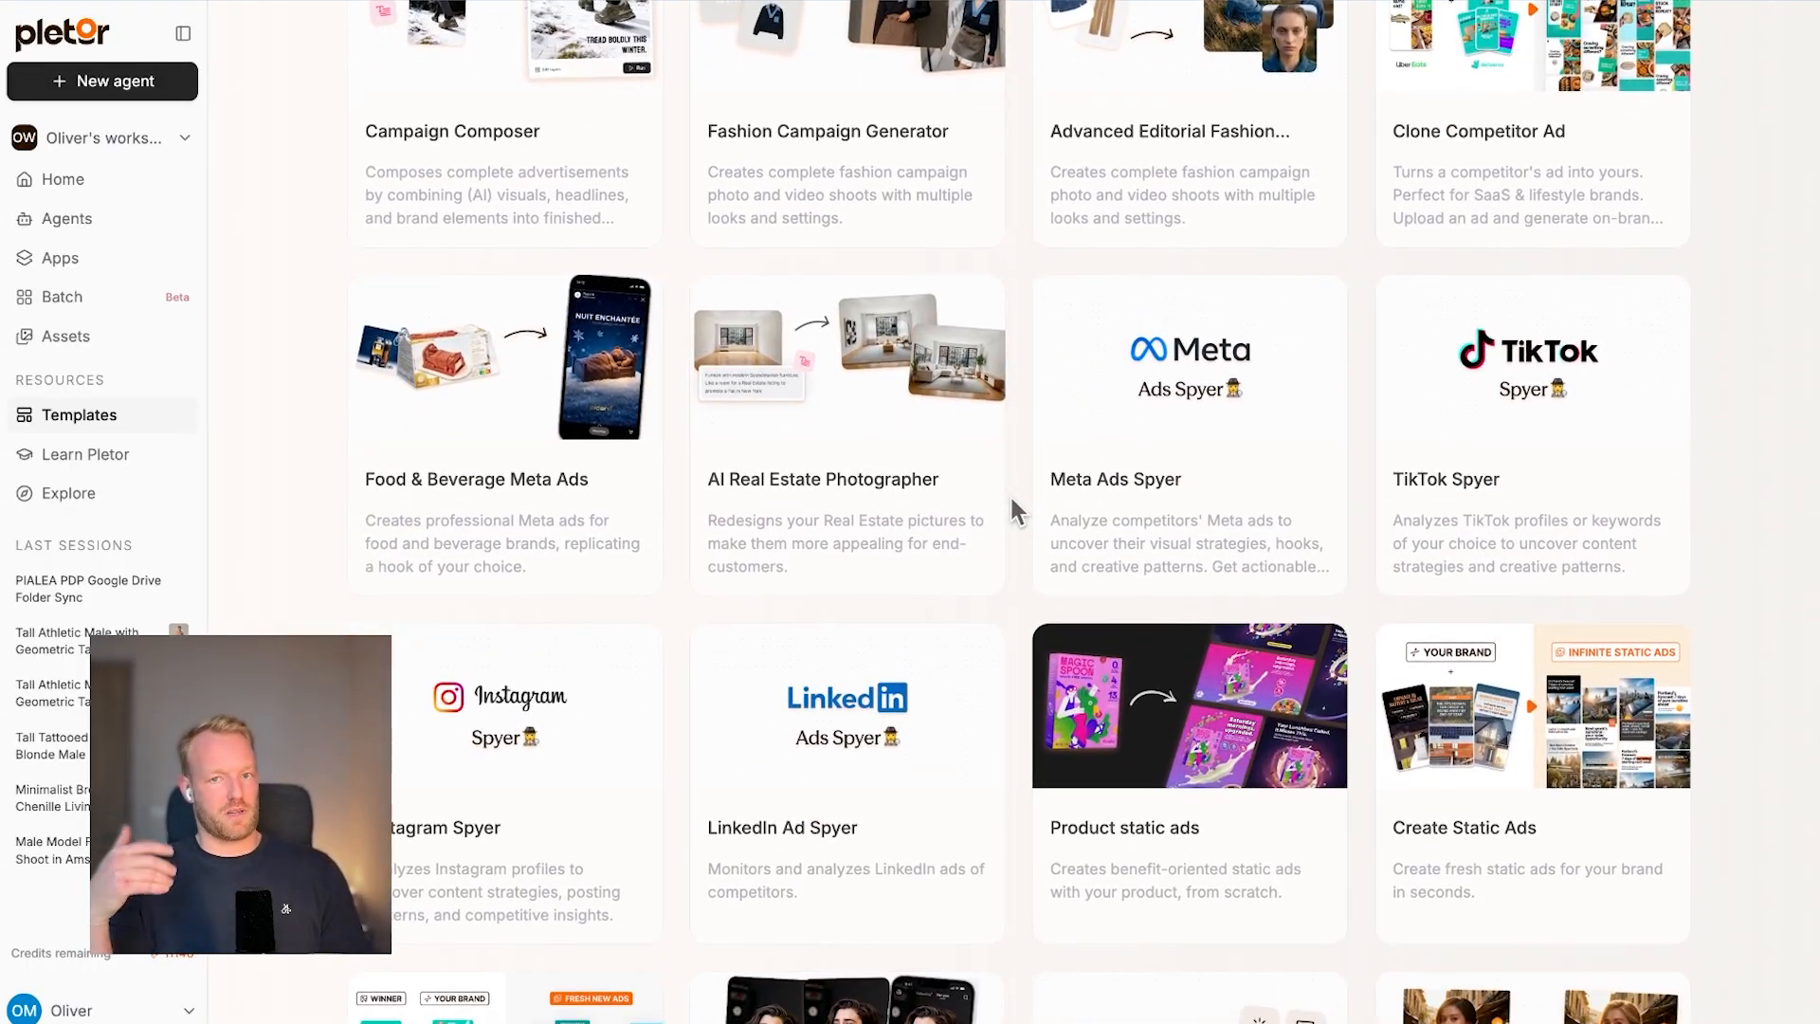
scroll(1010, 503, down, 1)
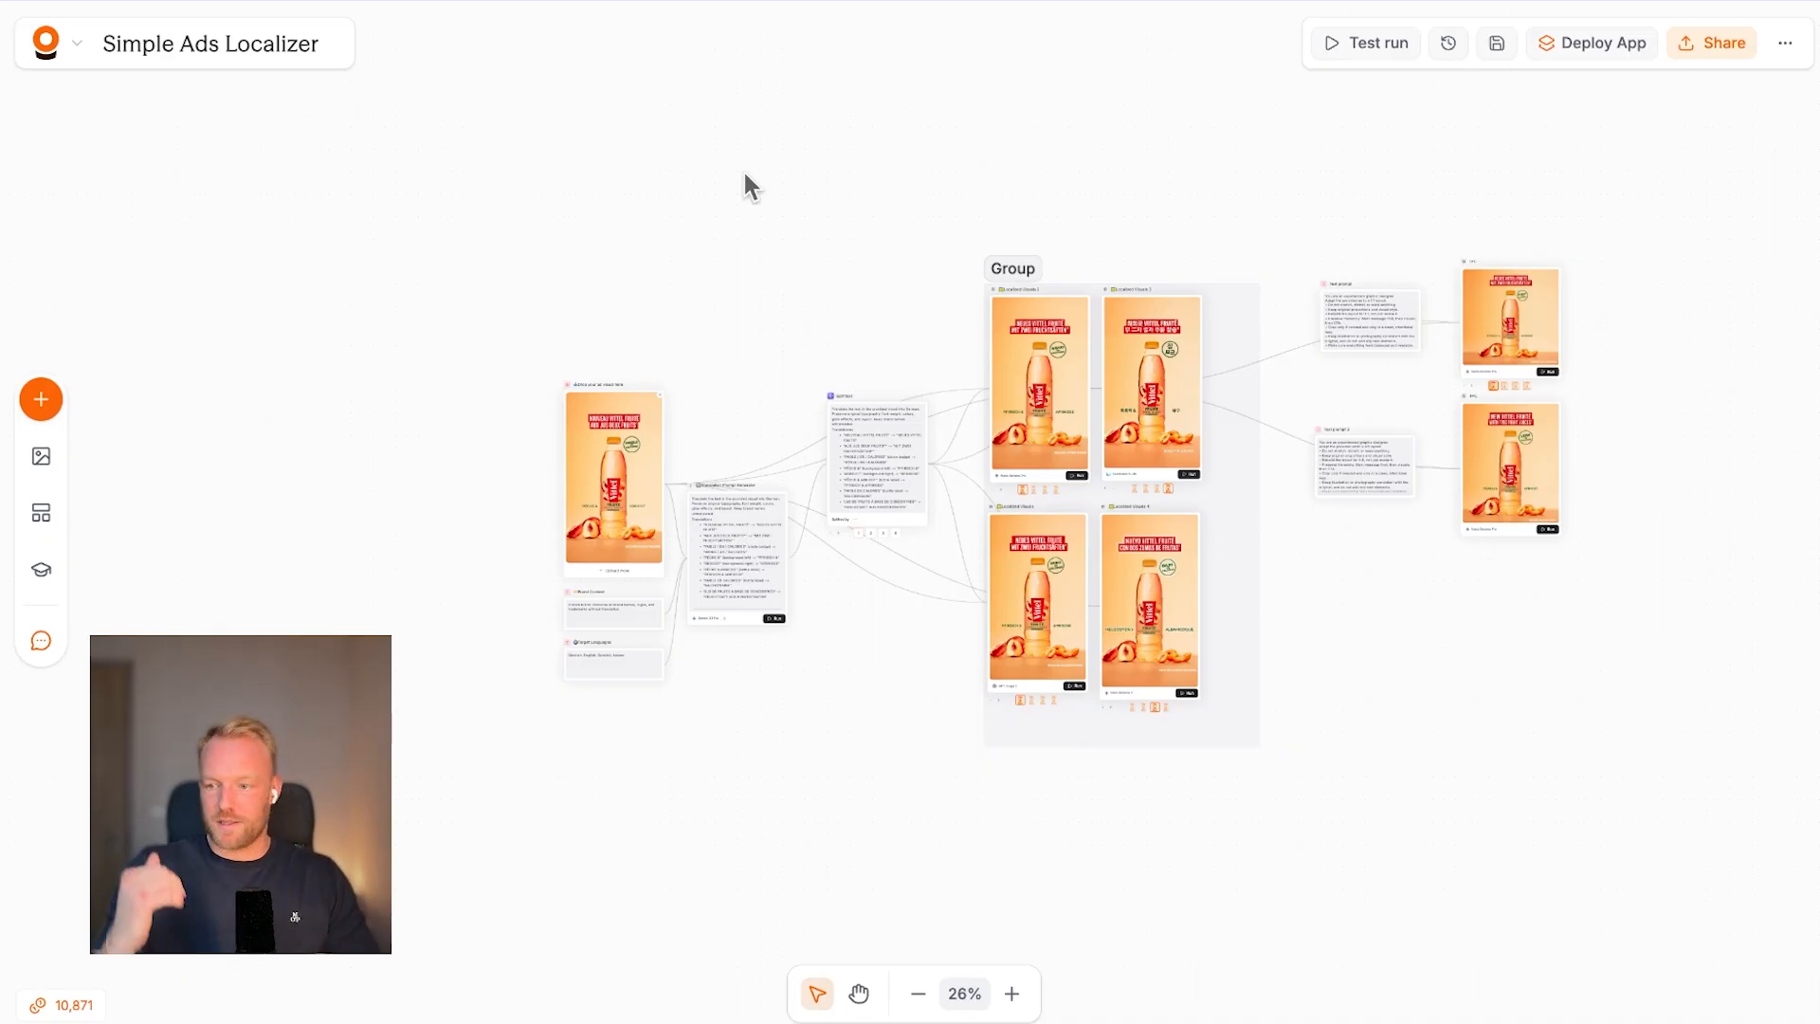
scroll(744, 176, down, 1)
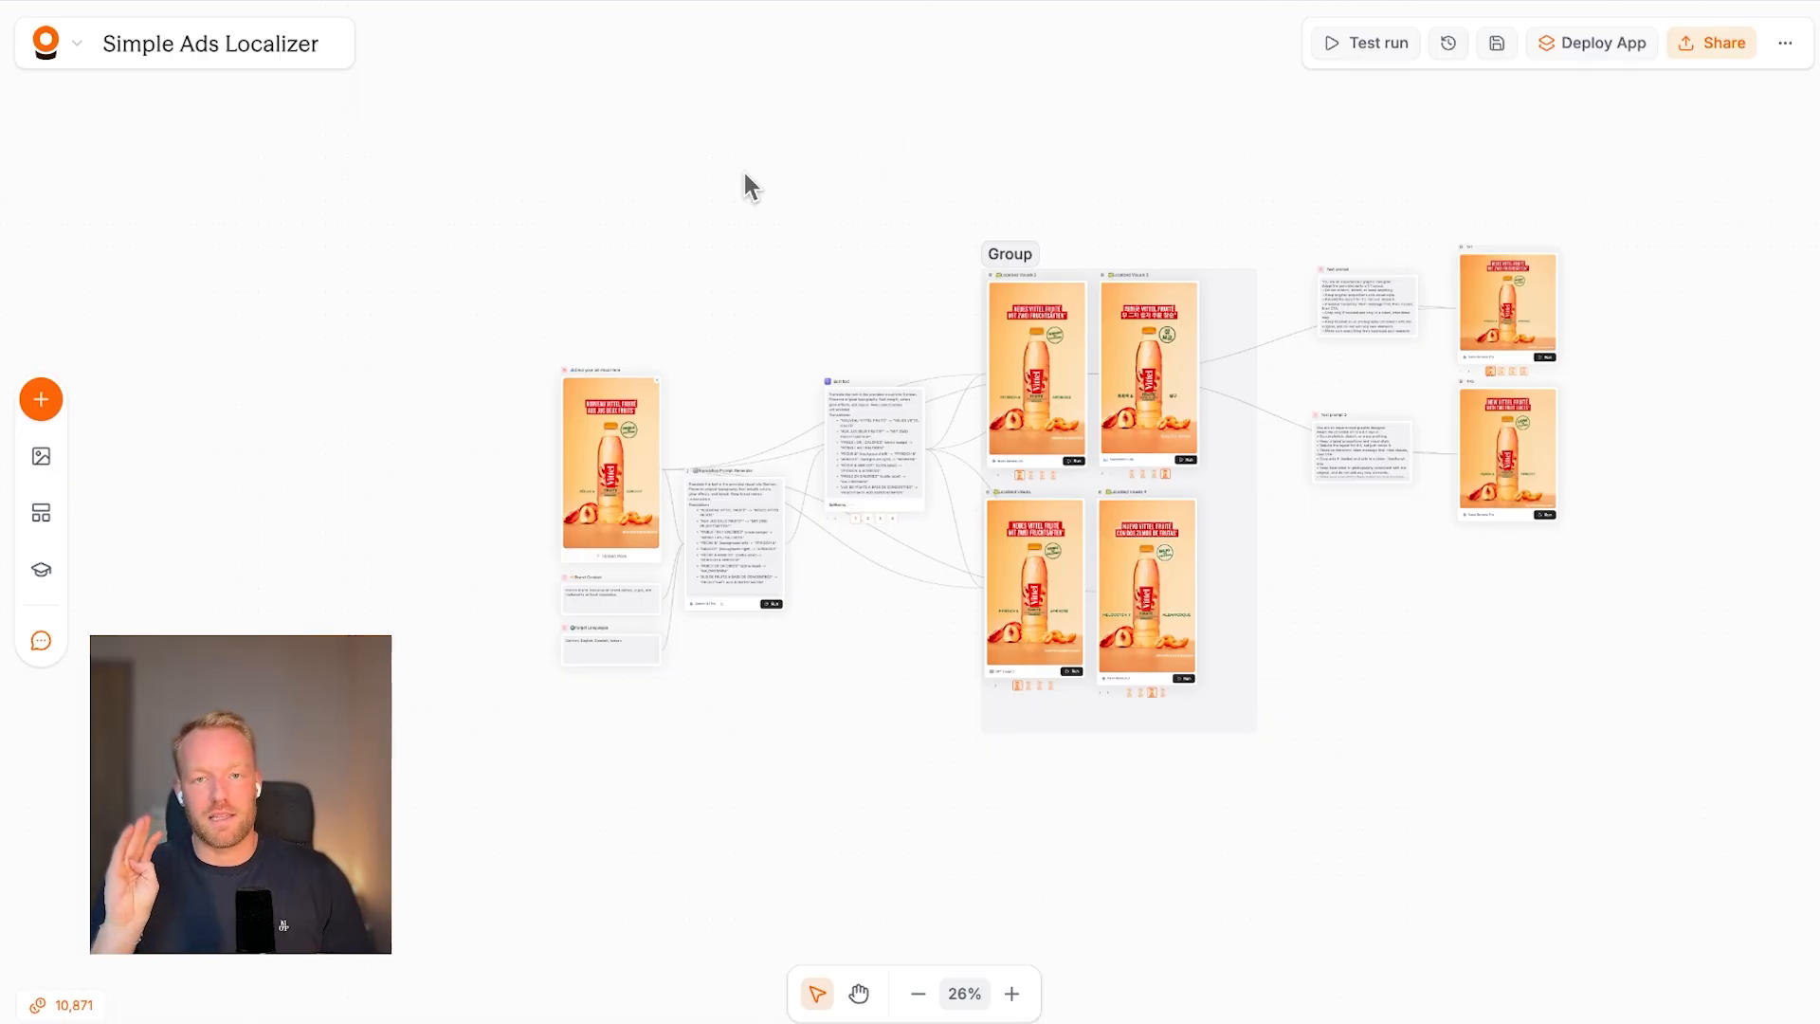
scroll(744, 176, down, 3)
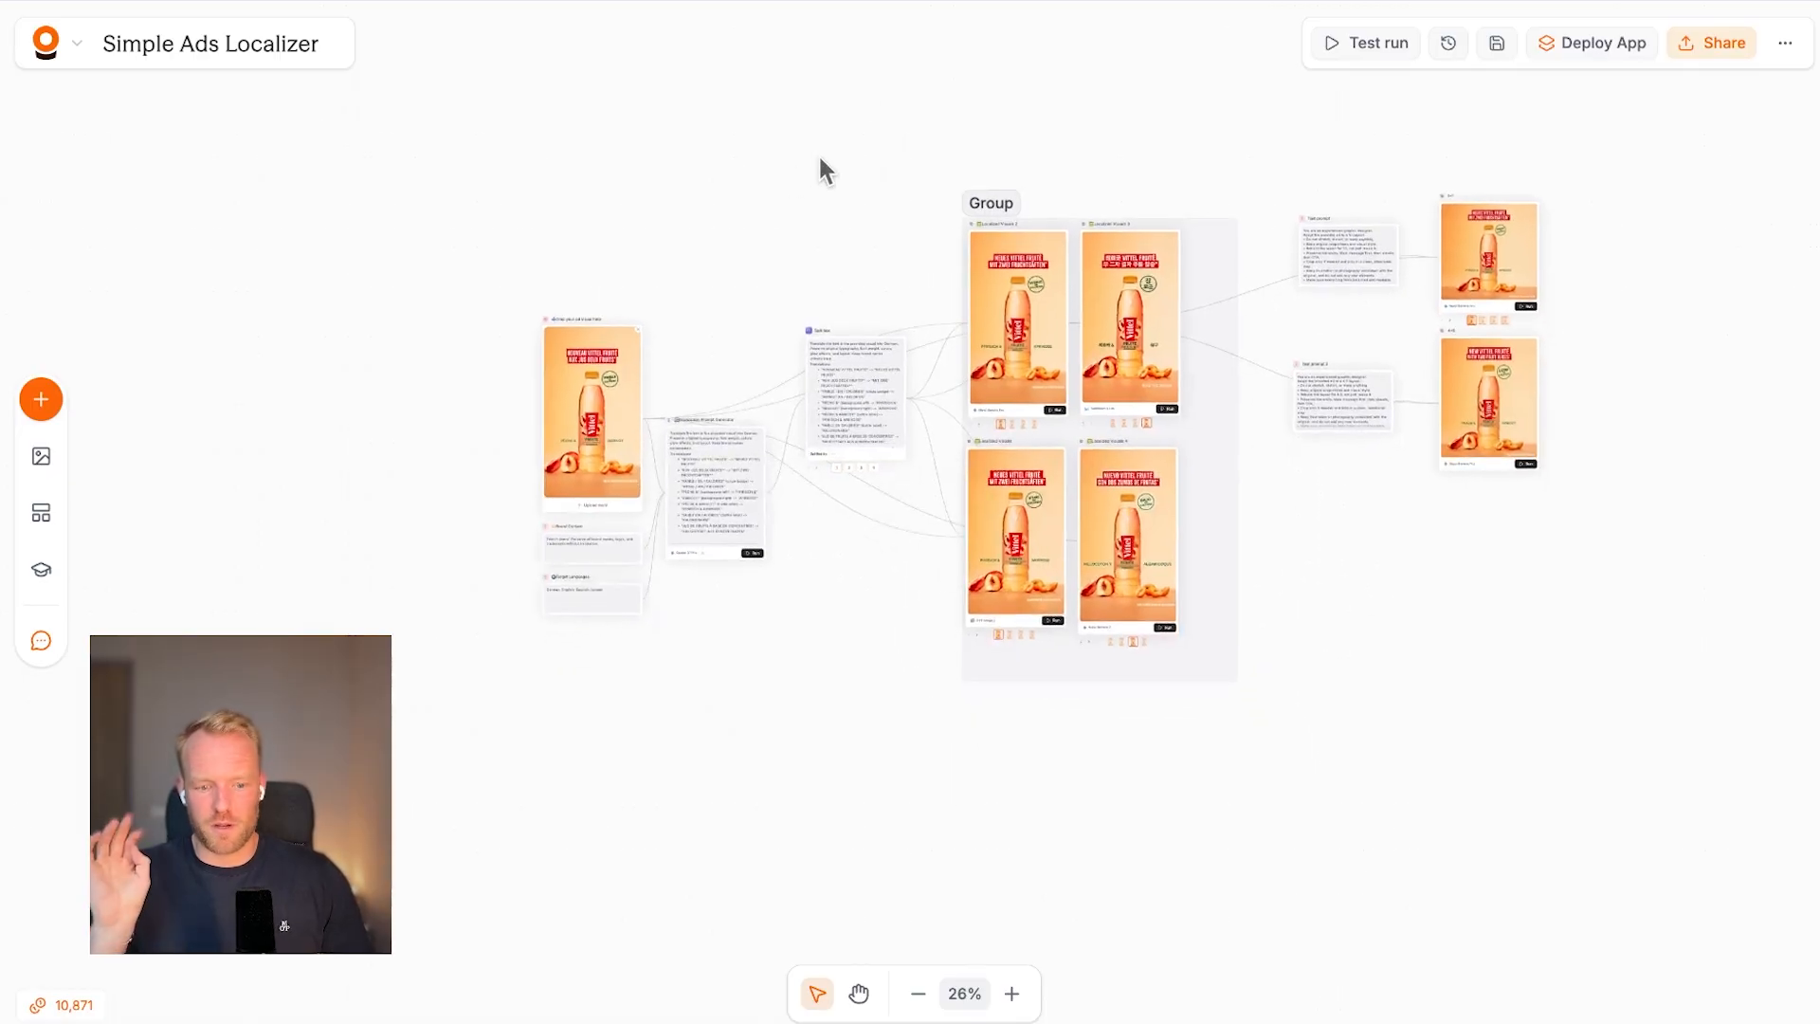